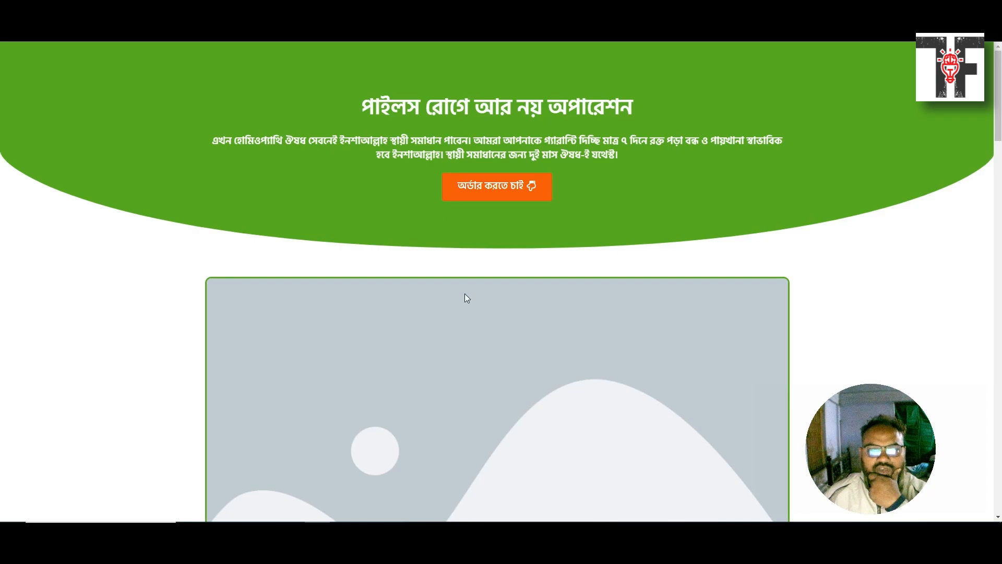
# Scroll the reference page and select its why-buy heading 'কেন আমাদের ঔষধ কিনবেন?'
pyautogui.scroll(-10, 466, 297)
pyautogui.scroll(8, 454, 318)
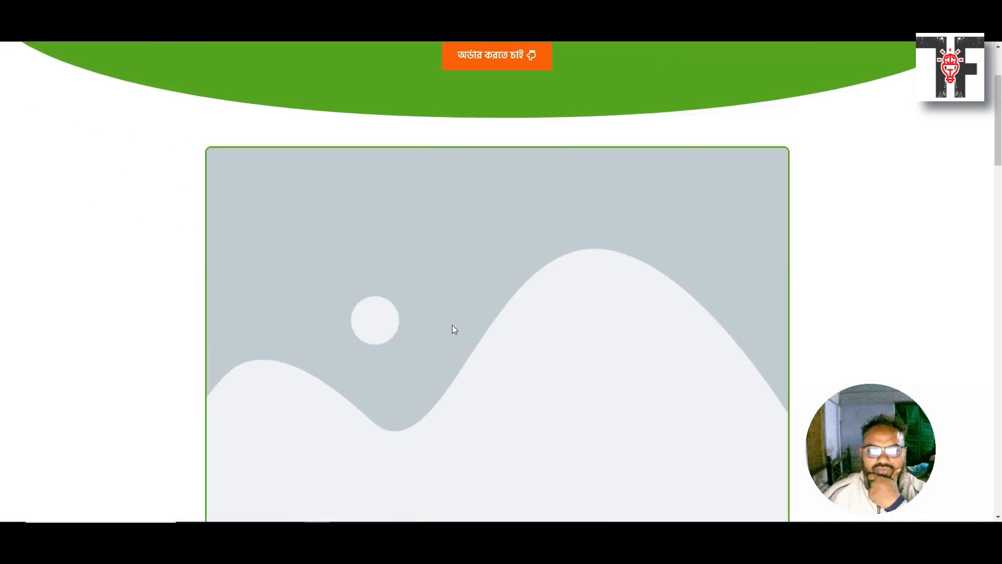
pyautogui.scroll(3, 452, 327)
pyautogui.scroll(-8, 452, 328)
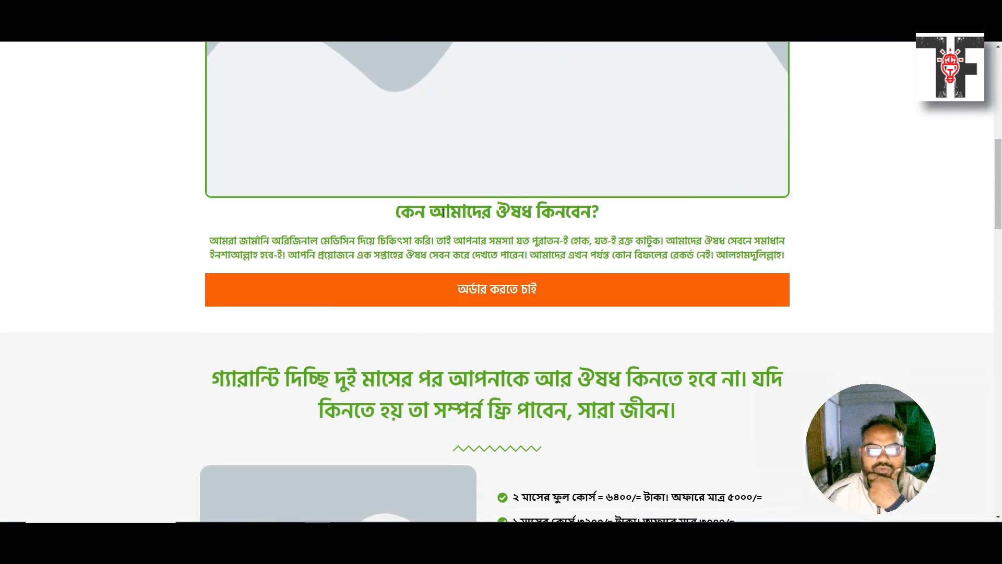
pyautogui.moveTo(392, 212); pyautogui.dragTo(628, 220)
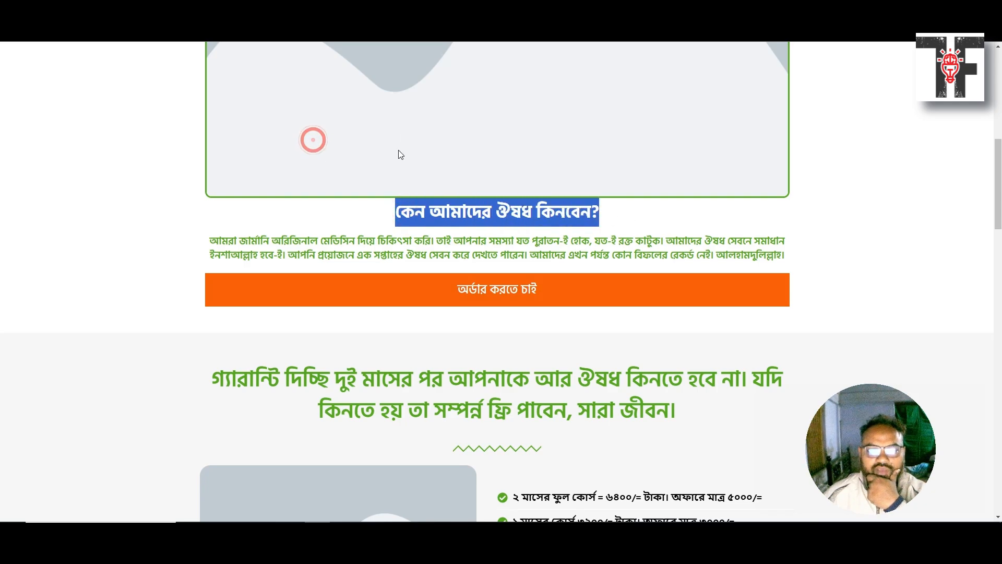
# Select the two-line guarantee heading, then switch to your own landing page preview tab
pyautogui.scroll(-3, 376, 156)
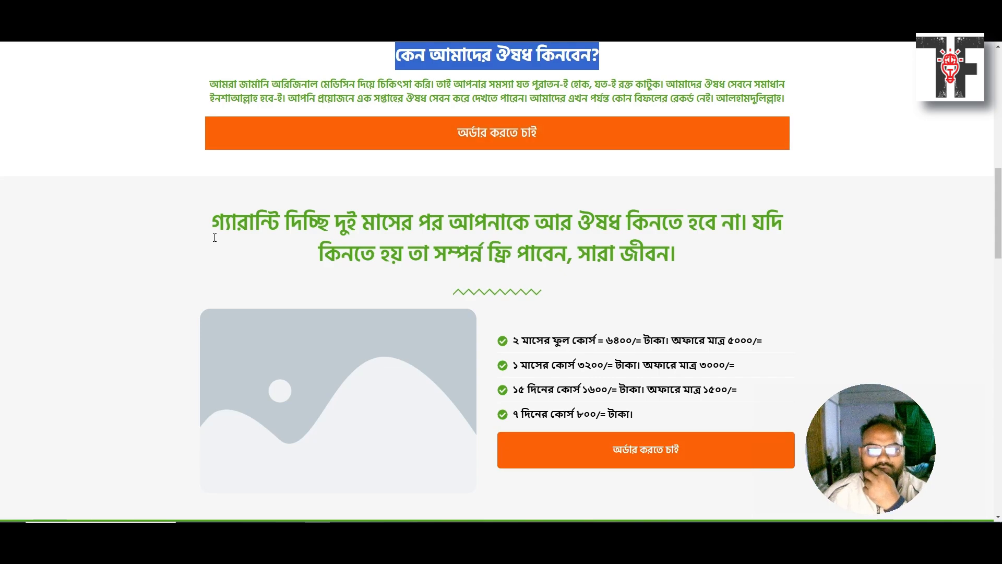
pyautogui.moveTo(213, 226); pyautogui.dragTo(684, 254)
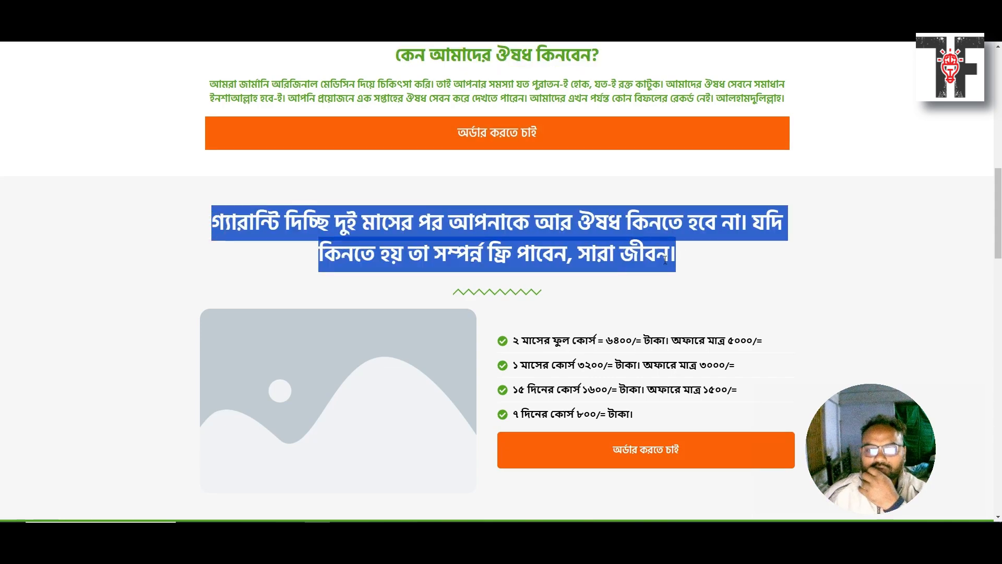
pyautogui.scroll(-2, 590, 308)
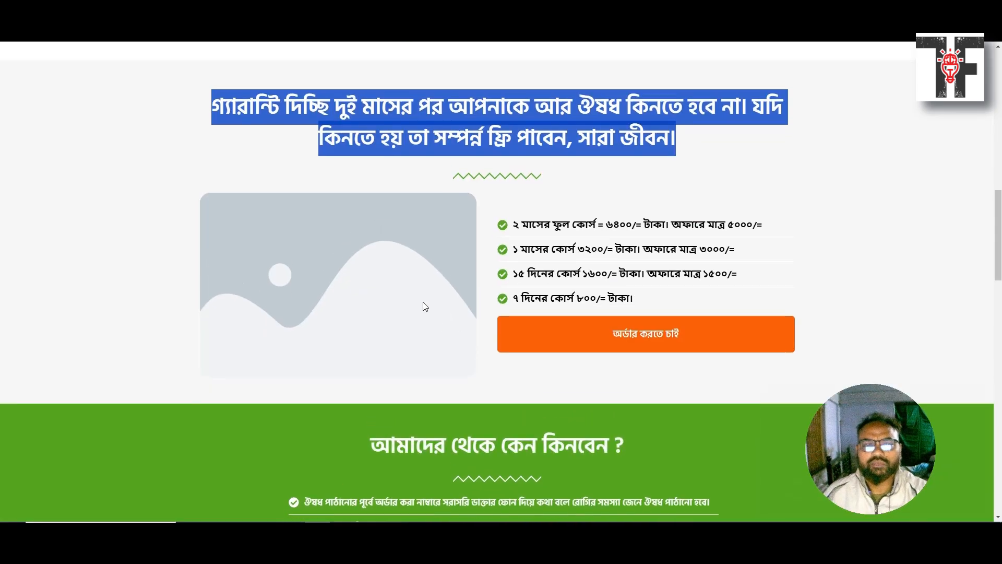
pyautogui.scroll(1, 417, 308)
pyautogui.hotkey('ctrl', 'Tab')
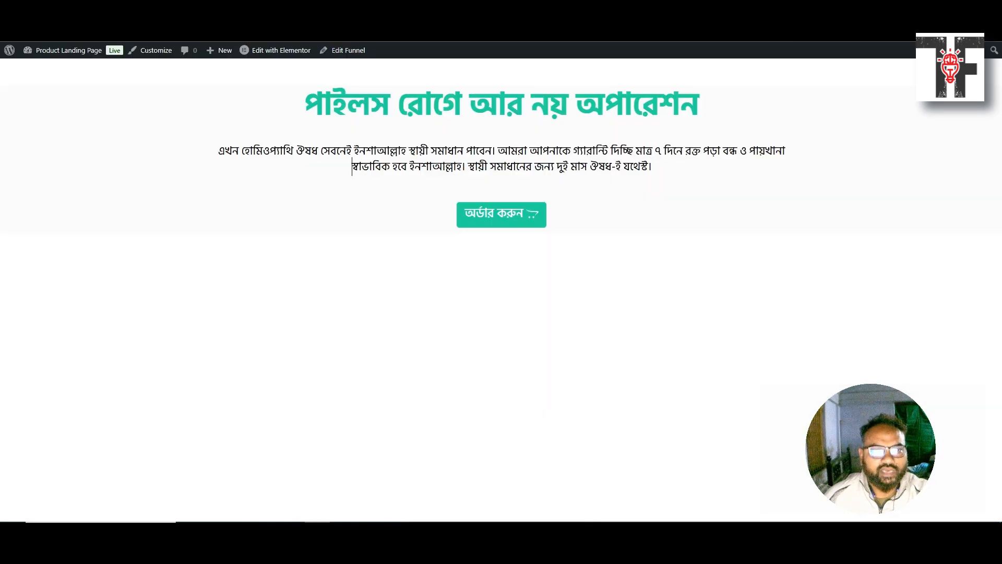
# Open the Medicine funnel's Landing Page step in Elementor and close the productivity checklist
pyautogui.click(198, 10)
pyautogui.hotkey('ctrl', 'Tab')
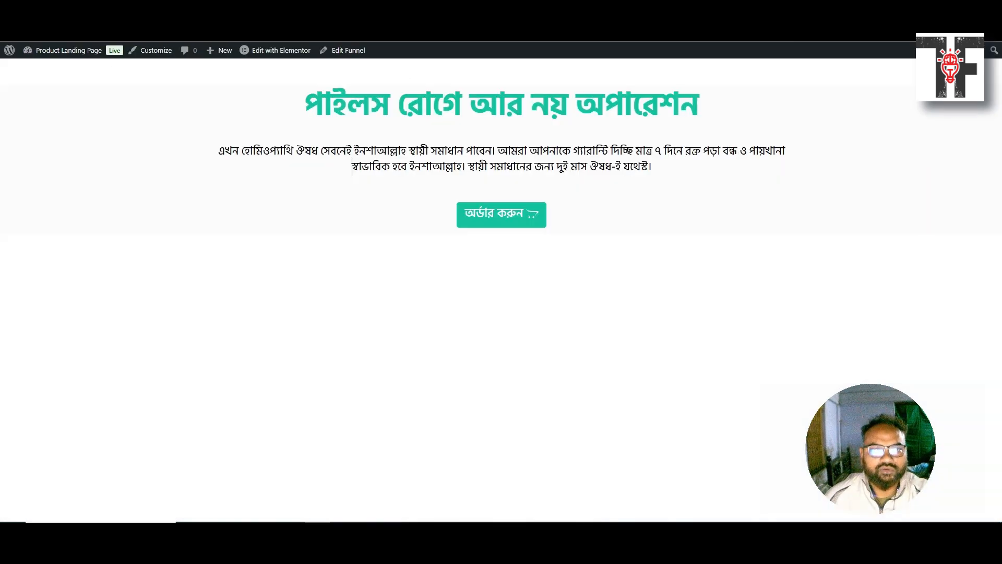
pyautogui.hotkey('ctrl', 'Tab')
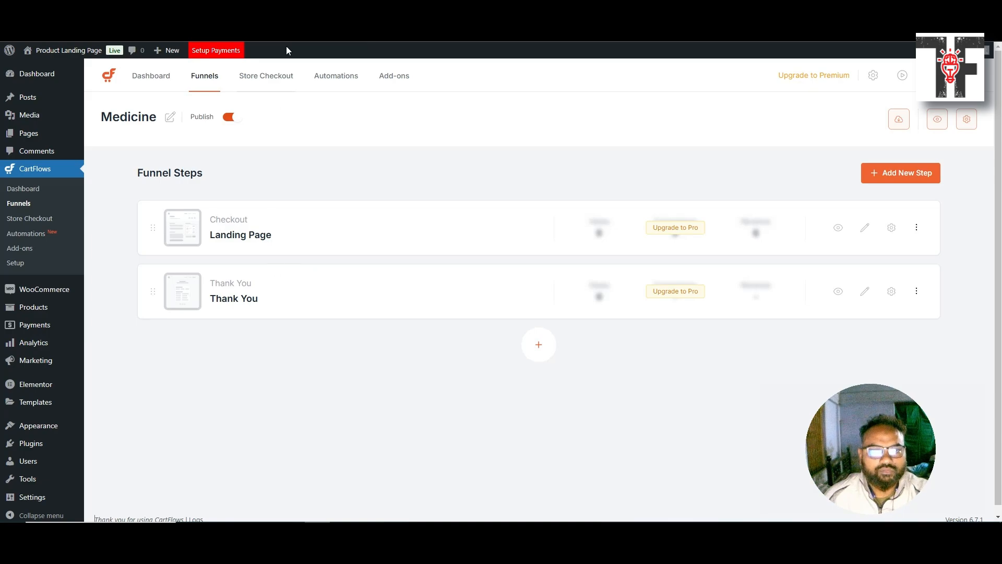
pyautogui.click(292, 10)
pyautogui.click(199, 10)
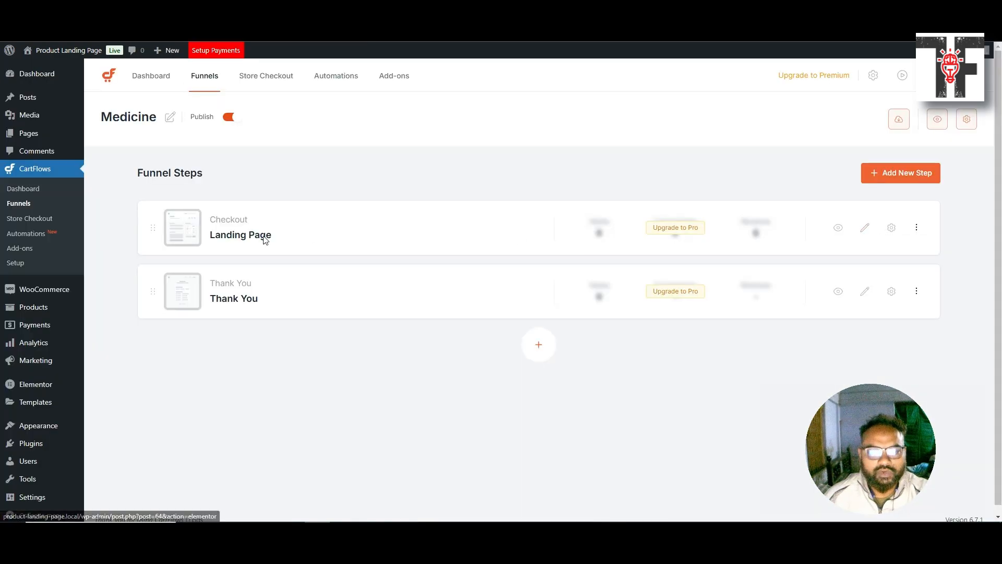
pyautogui.click(864, 228)
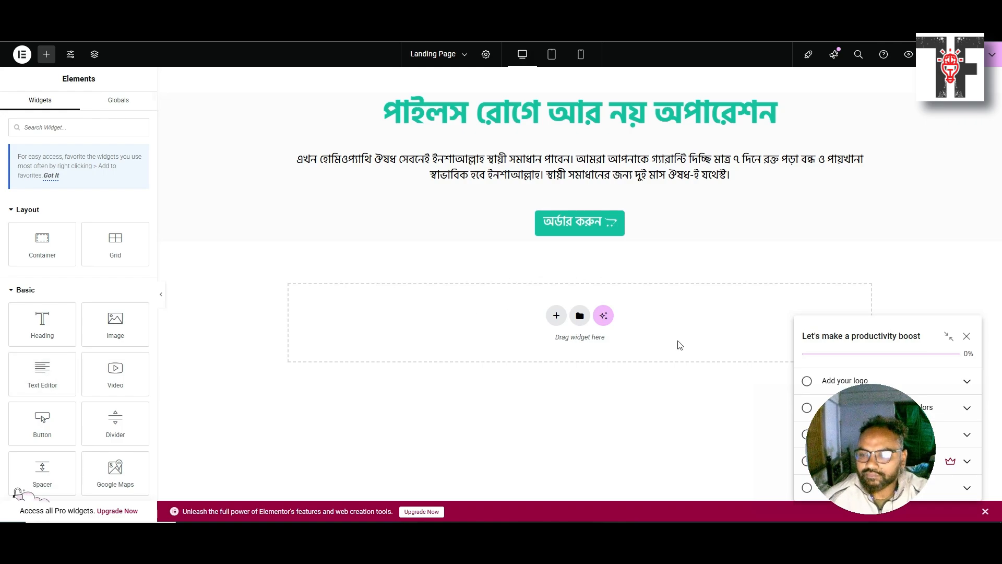
pyautogui.click(968, 337)
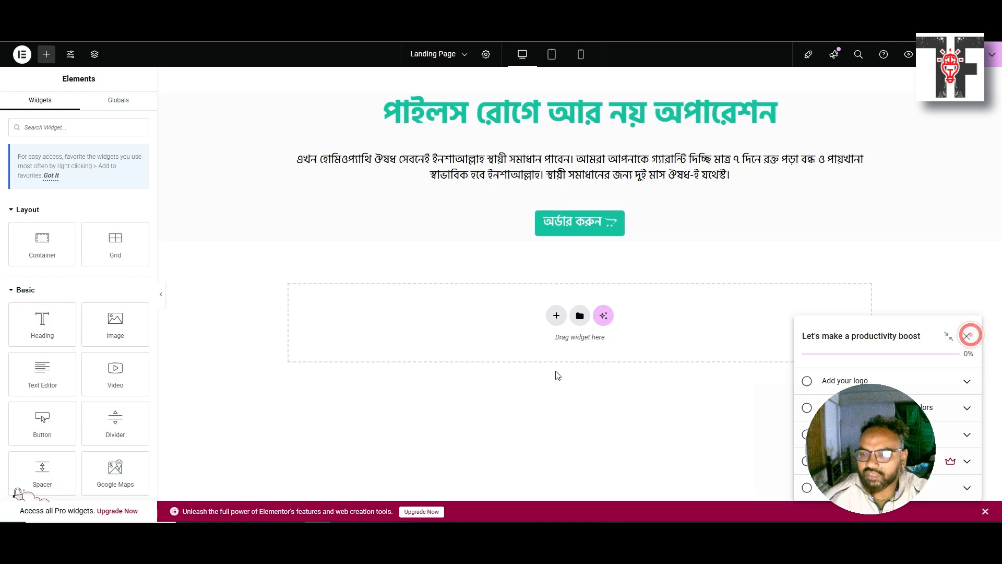
# Dismiss the checklist tip and add a single-column Flexbox container below the hero
pyautogui.click(942, 143)
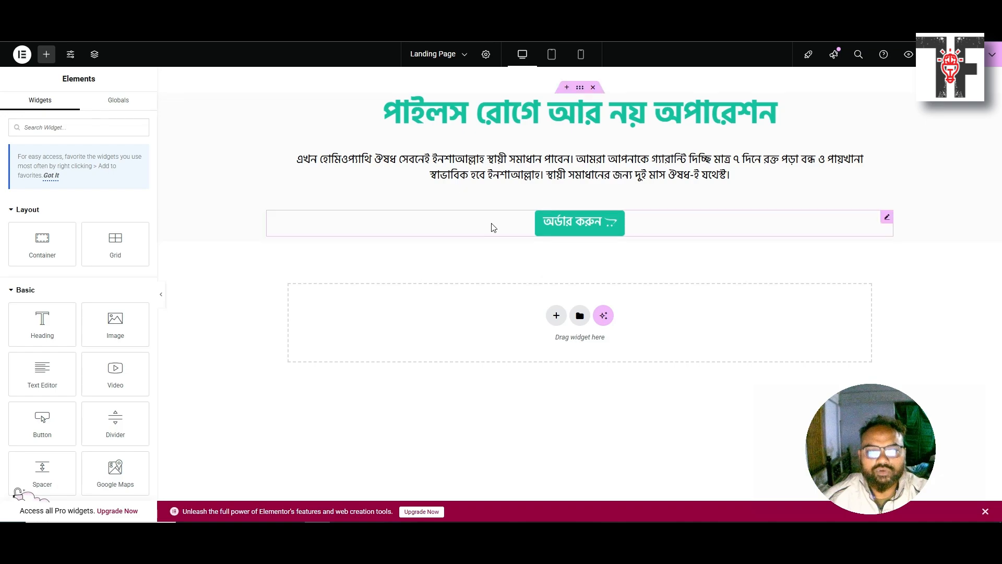
pyautogui.click(556, 316)
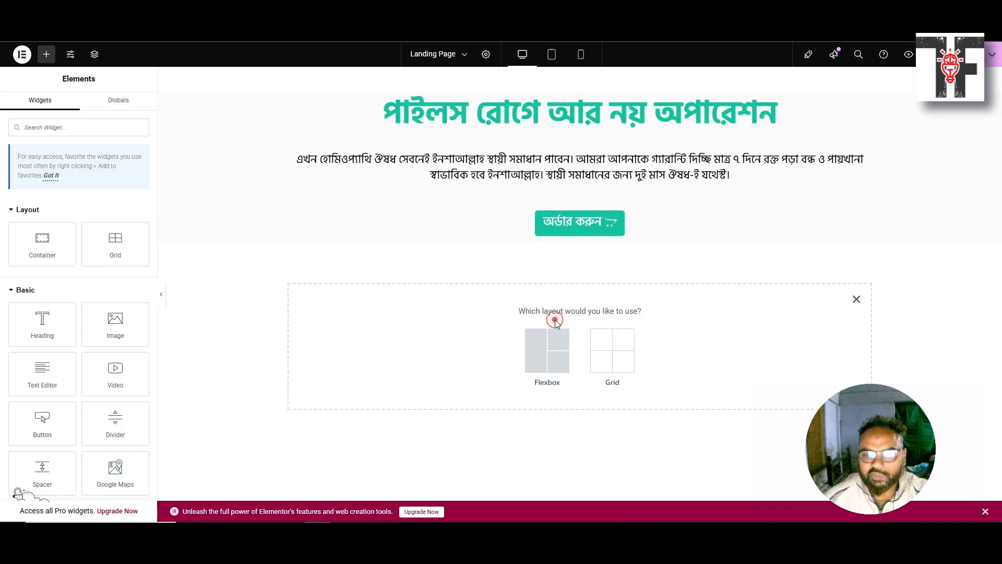
pyautogui.click(543, 349)
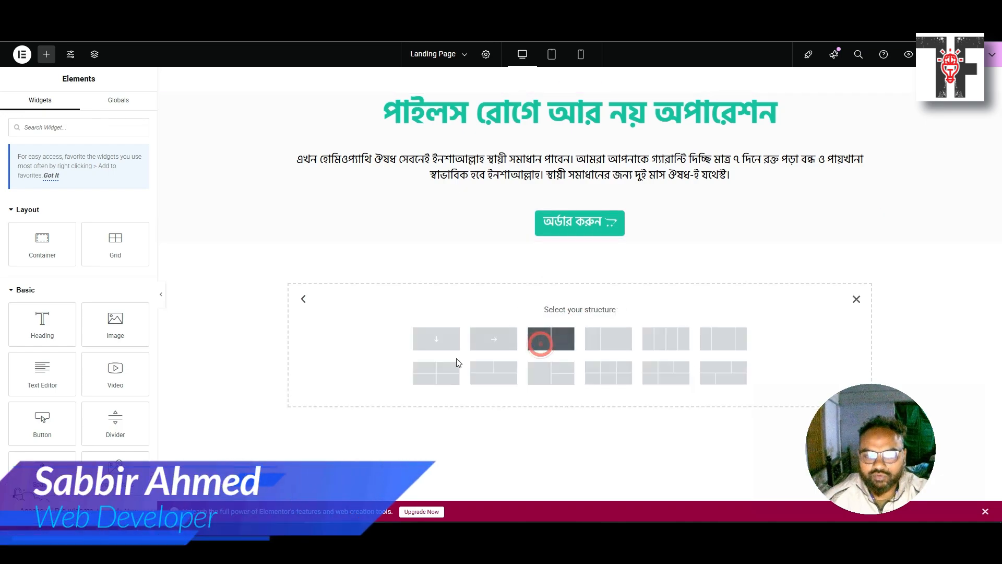
pyautogui.click(433, 335)
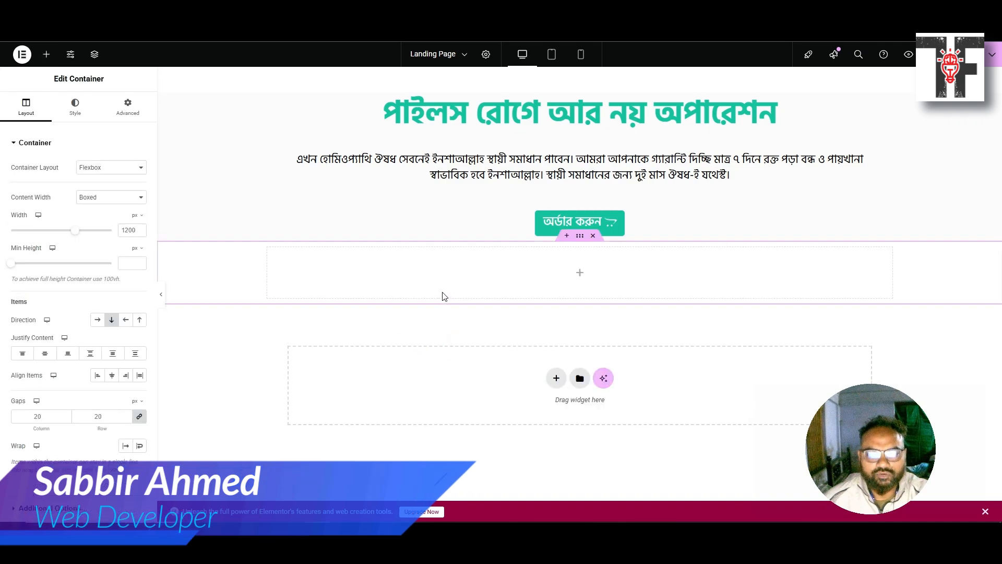
pyautogui.click(402, 192)
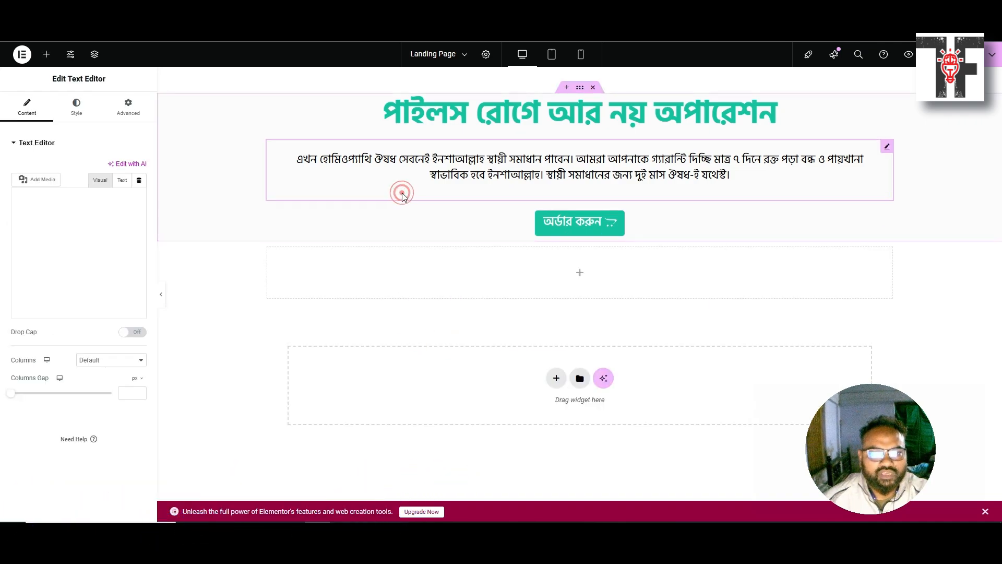
# Read the hero section's #FCFCFC background colour, then select the new container's Style settings
pyautogui.click(583, 87)
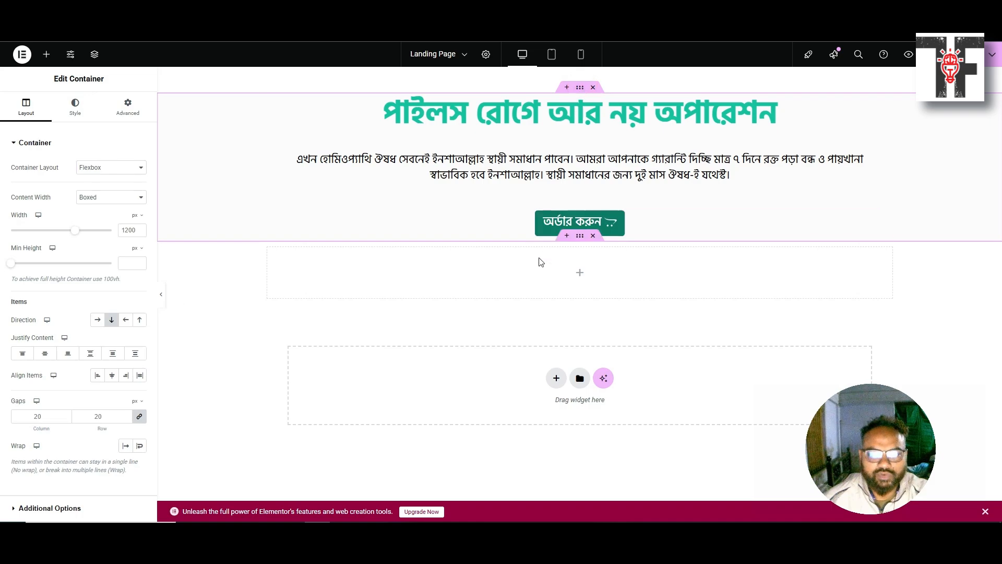
pyautogui.click(579, 237)
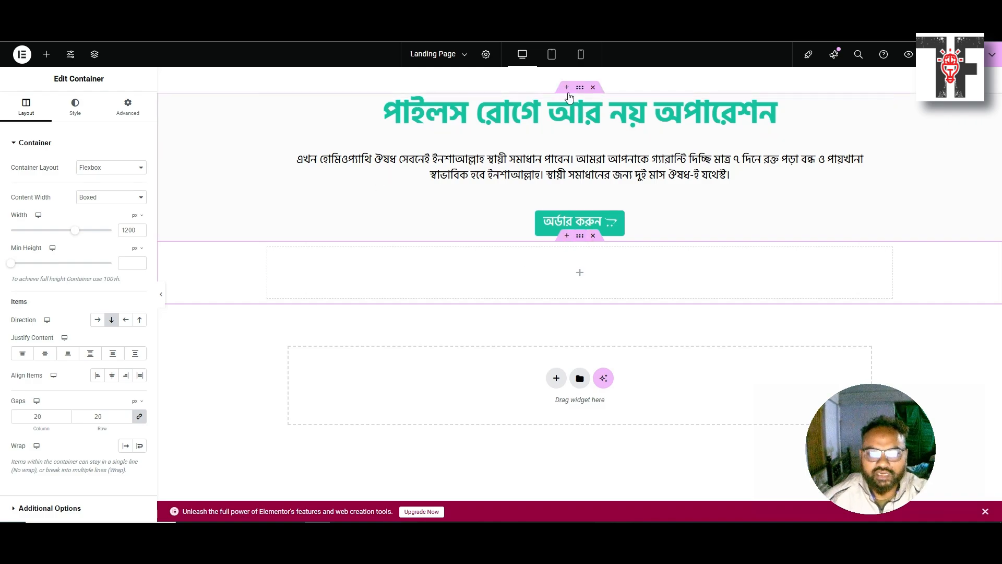
pyautogui.click(577, 89)
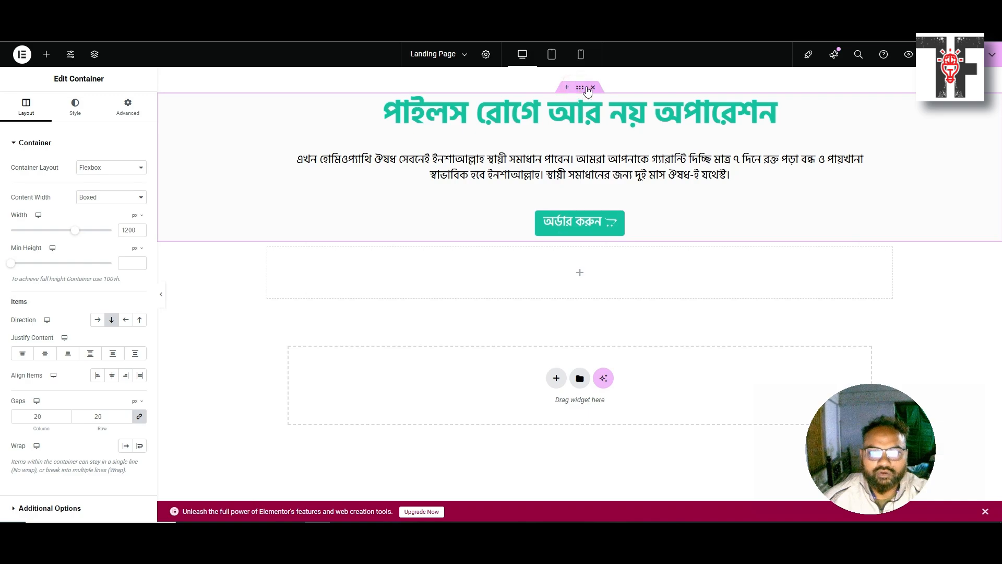
pyautogui.click(75, 107)
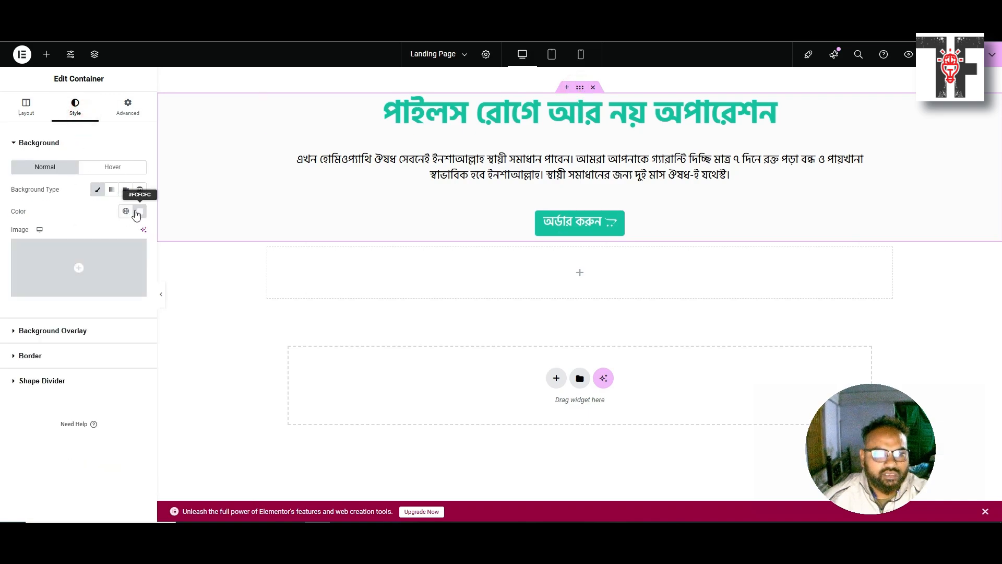
pyautogui.click(139, 210)
pyautogui.hotkey('ctrl', 'c')
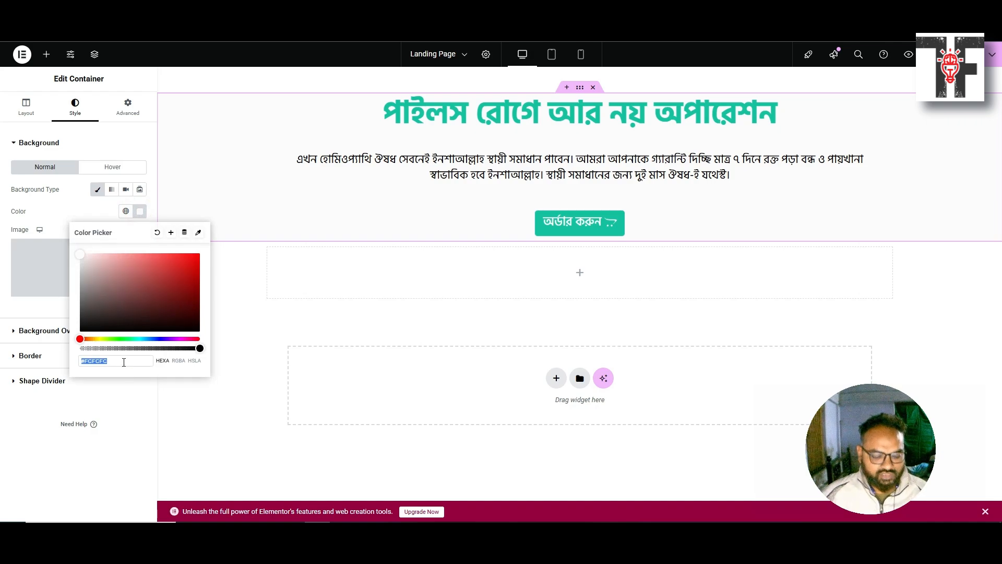
pyautogui.click(242, 271)
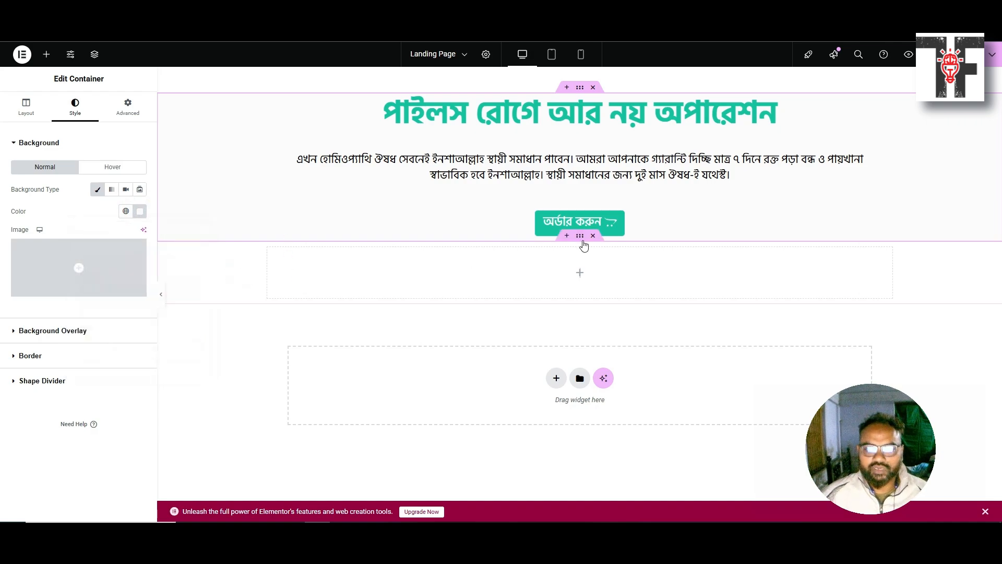
pyautogui.click(578, 240)
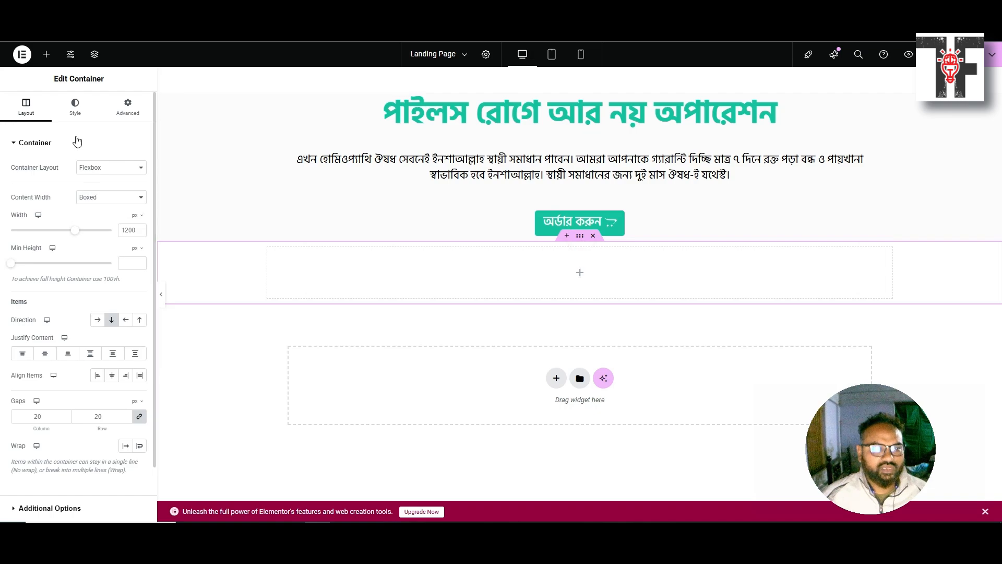
pyautogui.click(75, 108)
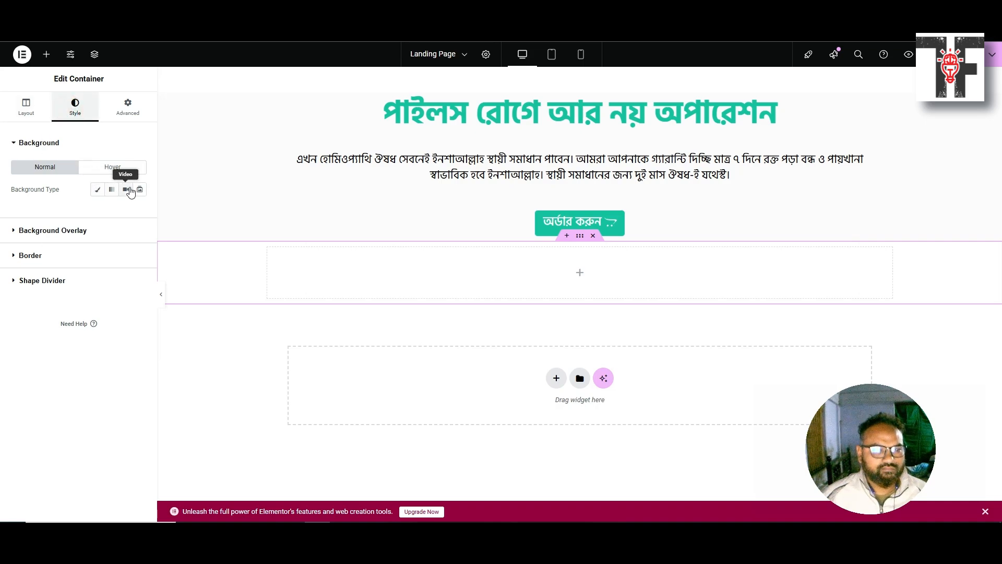
# Give the new container a Classic background with colour #FCFCFC
pyautogui.click(98, 190)
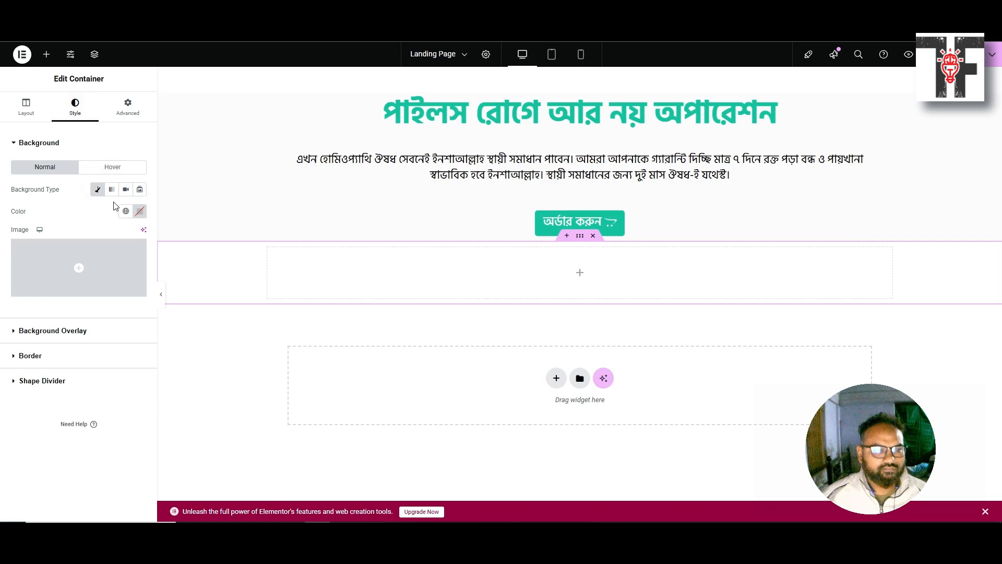
pyautogui.click(137, 213)
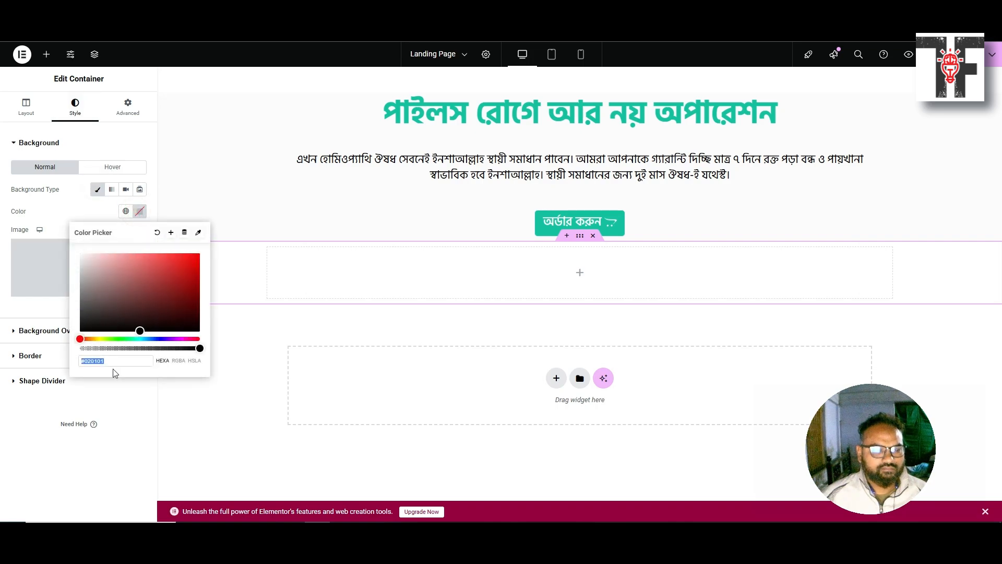
pyautogui.hotkey('ctrl', 'v')
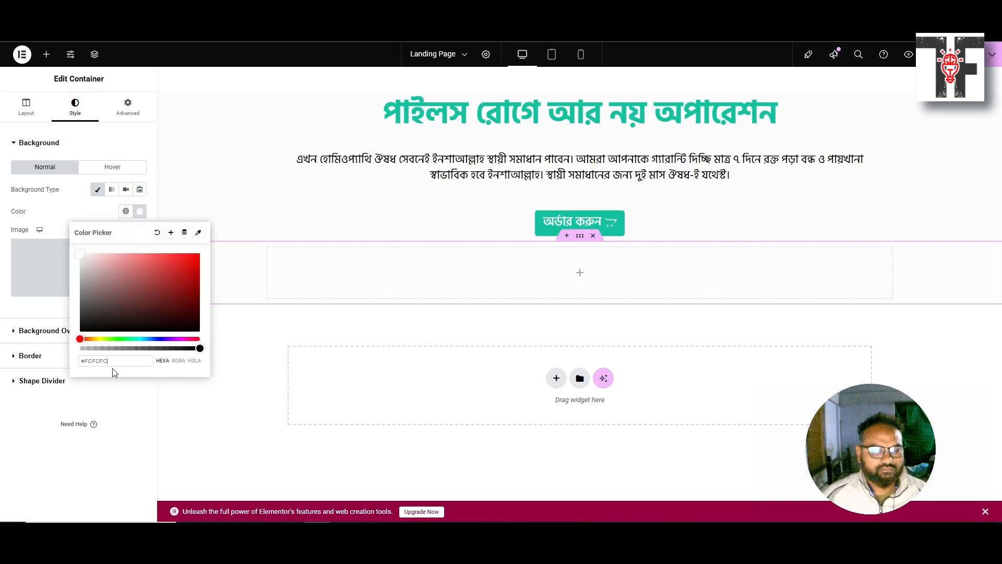
pyautogui.click(272, 334)
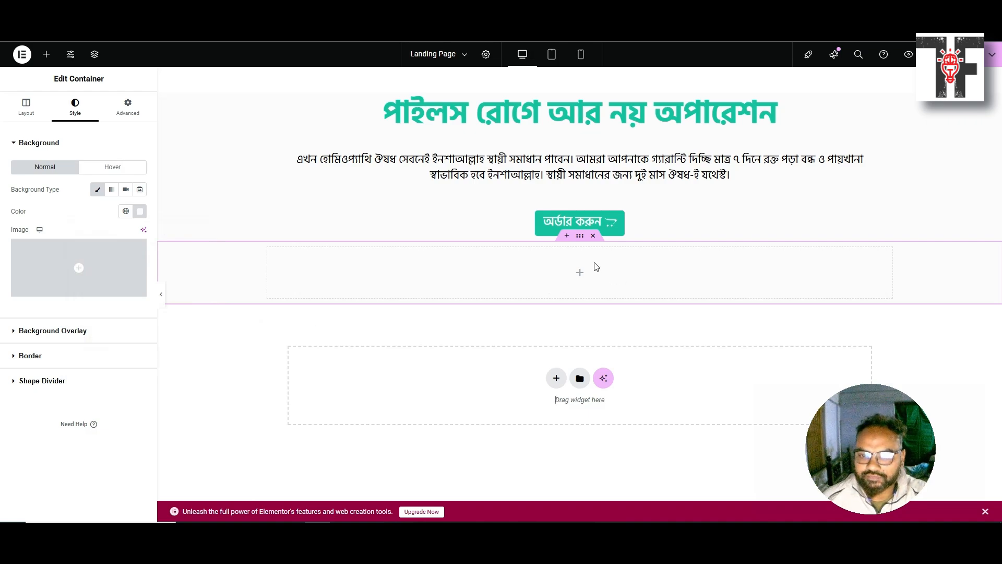
pyautogui.click(578, 239)
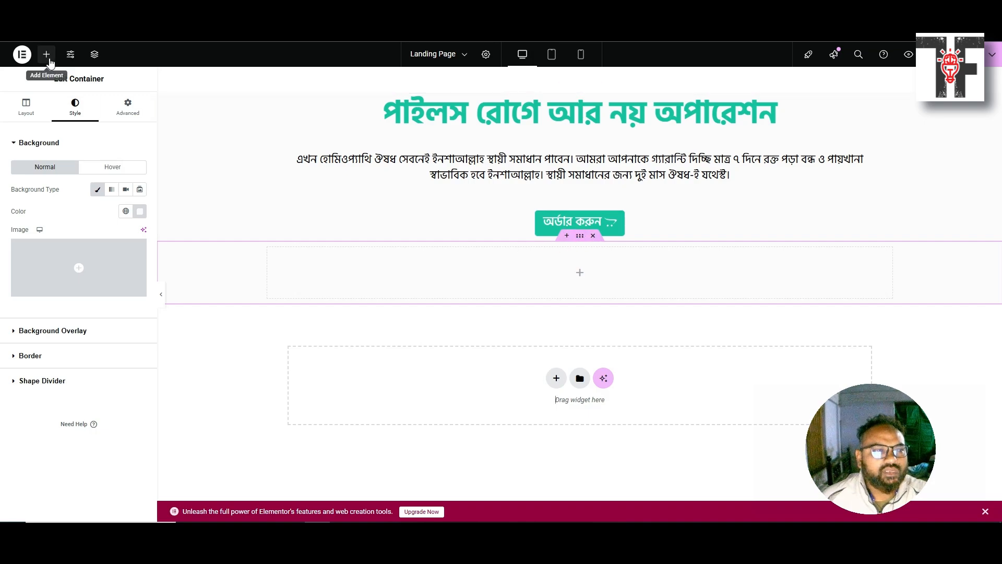
# Drag an Image widget into the empty container and select its placeholder
pyautogui.click(49, 61)
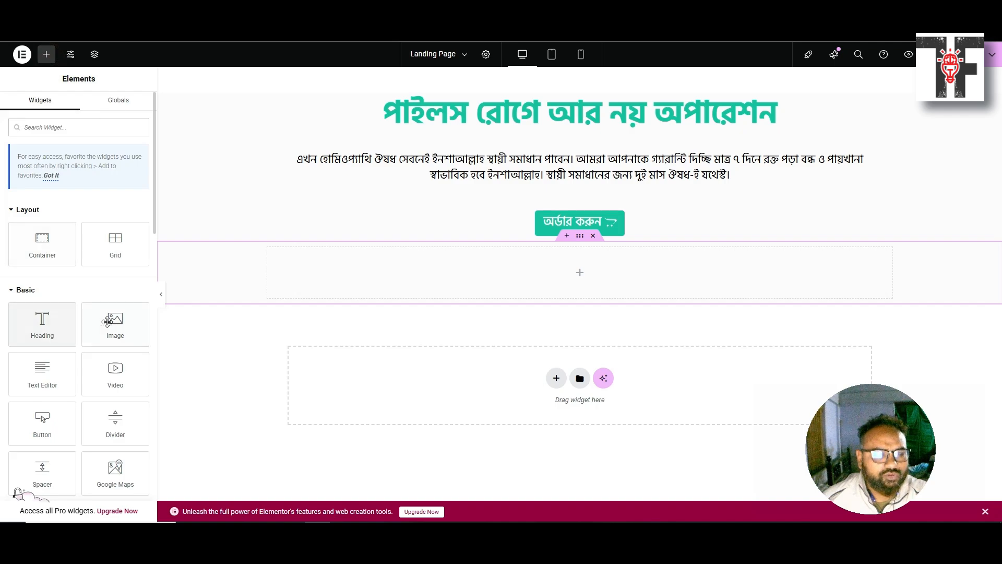
pyautogui.moveTo(107, 321); pyautogui.dragTo(575, 269)
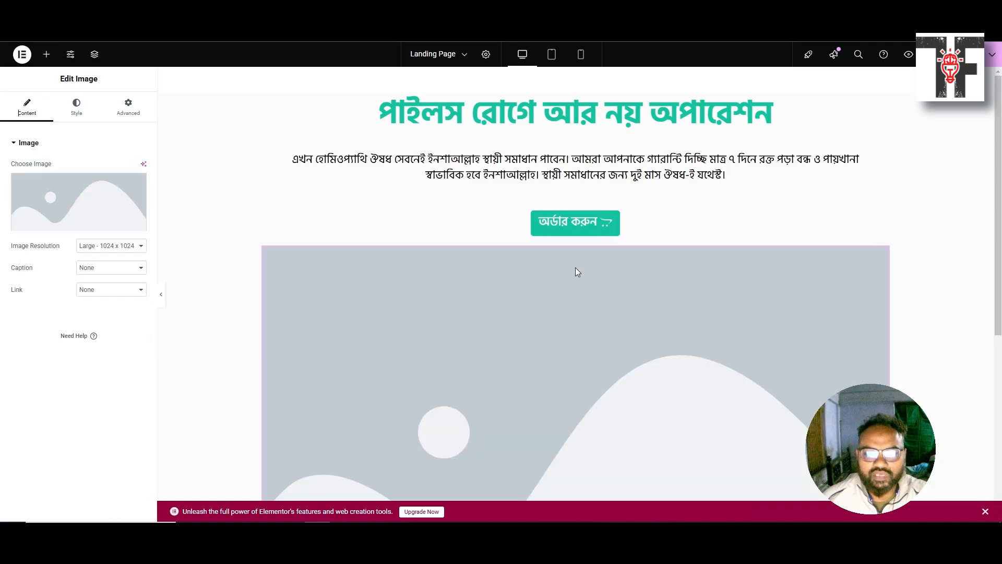
pyautogui.scroll(-2, 516, 317)
pyautogui.scroll(2, 510, 321)
pyautogui.scroll(-3, 505, 324)
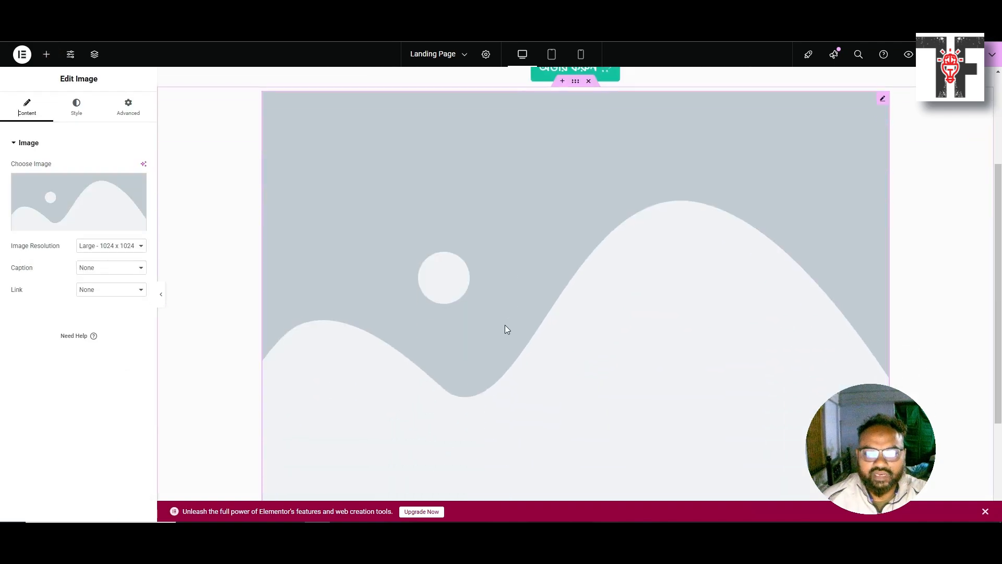
pyautogui.click(447, 336)
# Keep image resolution at Large 1024 x 1024, with no caption and no link
pyautogui.click(113, 247)
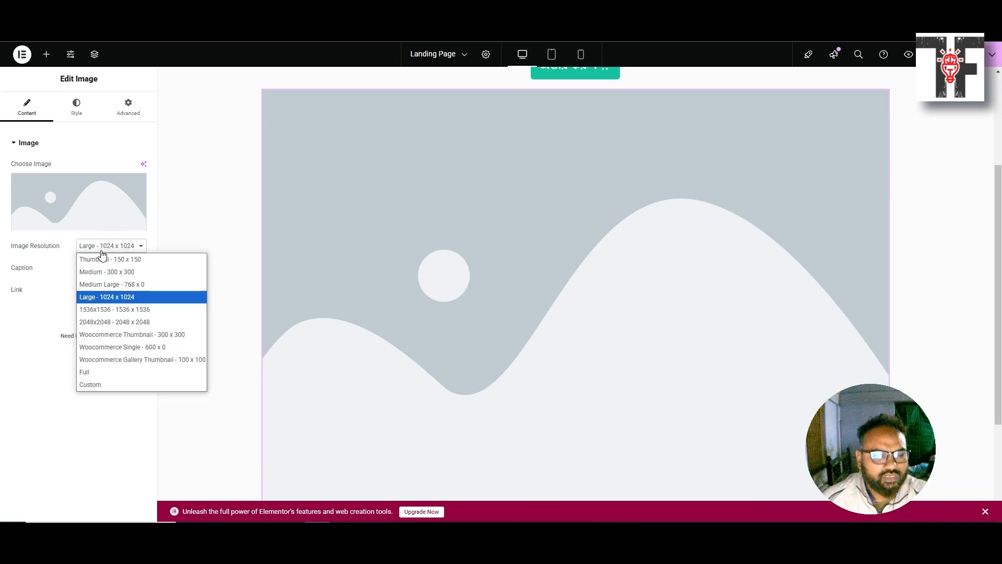
pyautogui.click(92, 385)
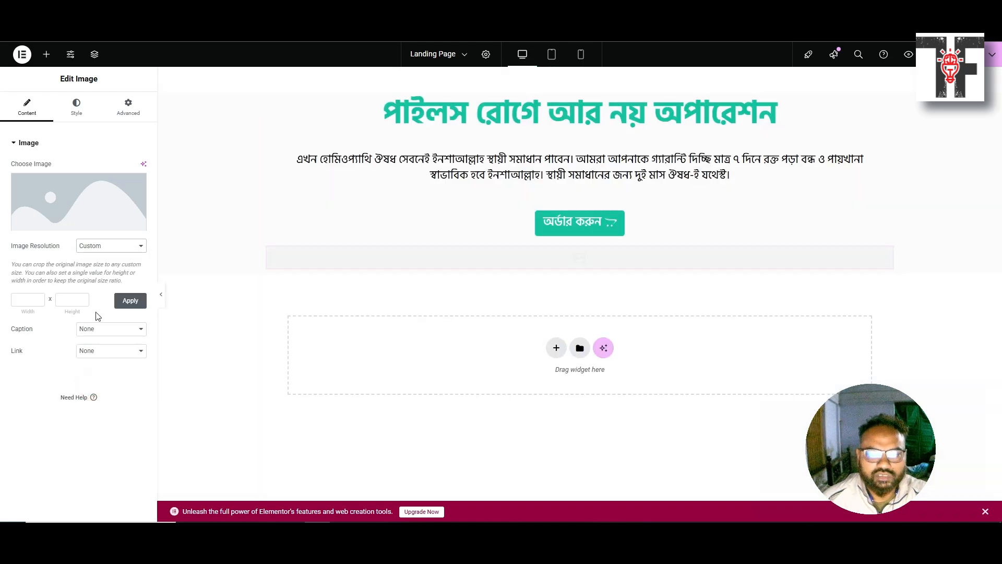
pyautogui.click(115, 247)
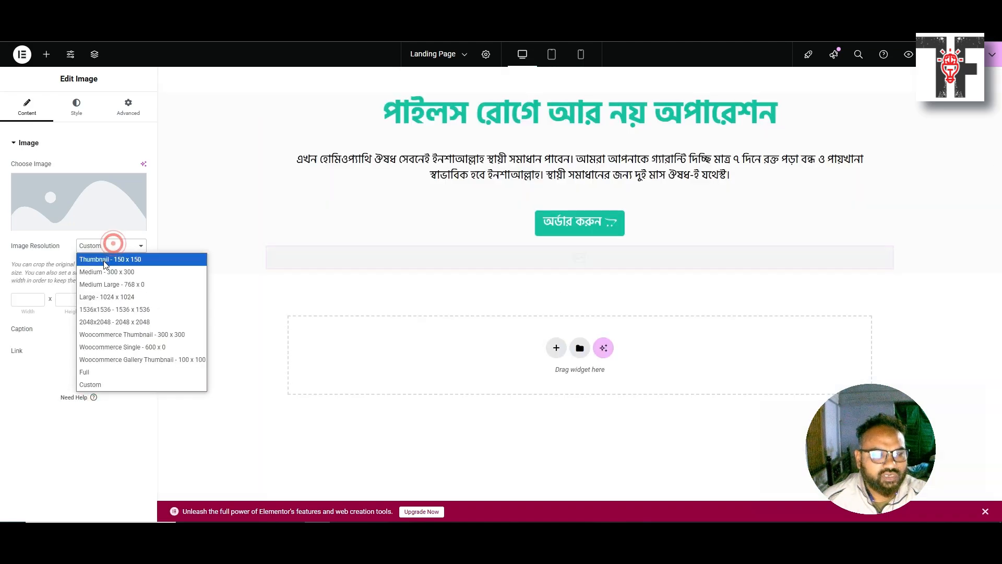
pyautogui.click(107, 297)
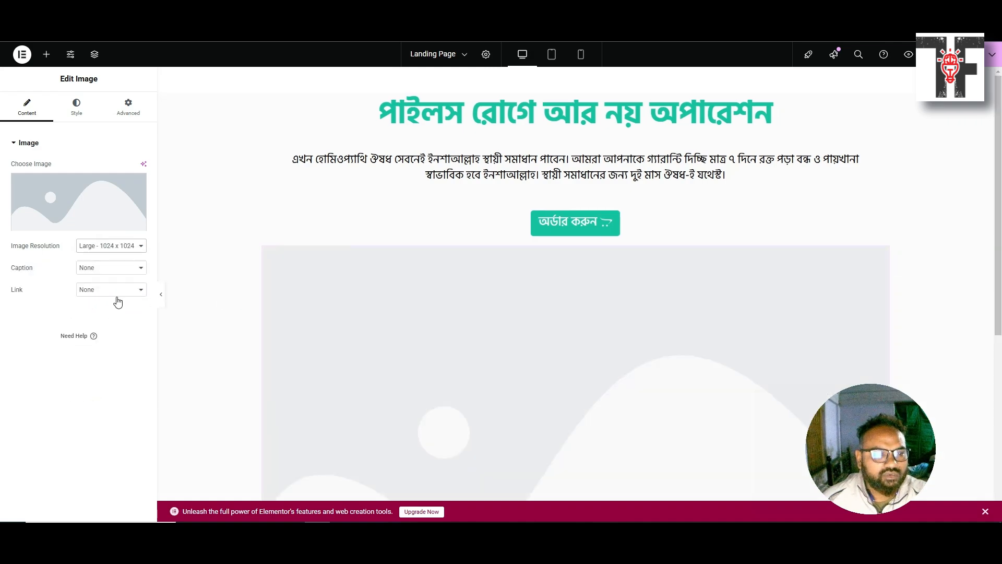
pyautogui.click(96, 278)
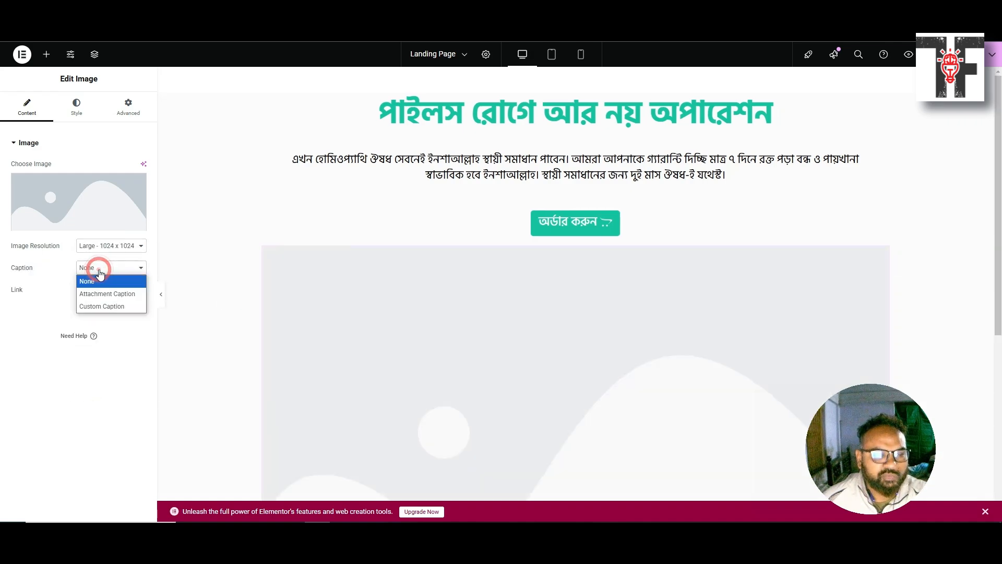
pyautogui.click(98, 278)
pyautogui.click(97, 287)
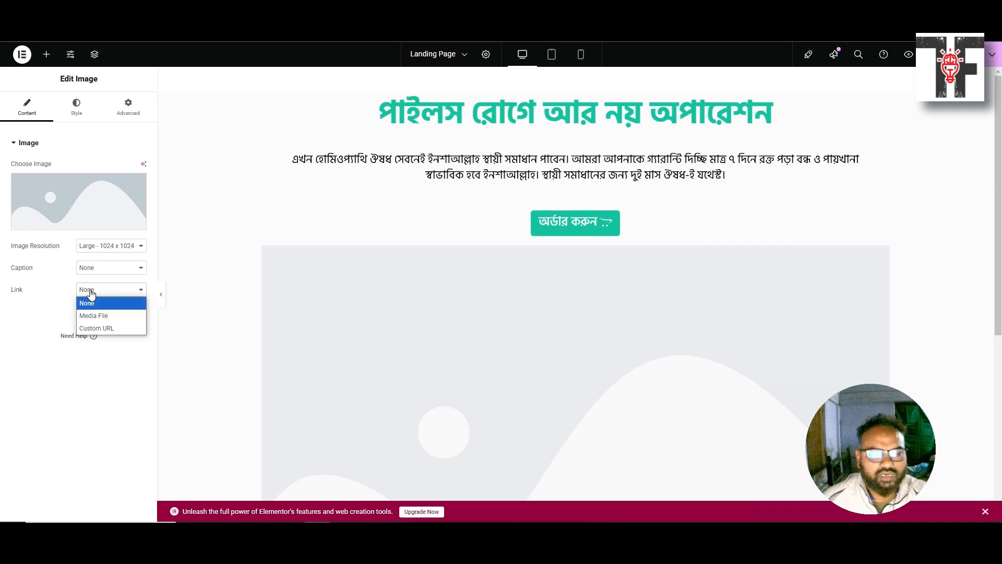
pyautogui.click(92, 291)
# Upload Piles.png from Downloads and insert it into the image widget
pyautogui.click(56, 200)
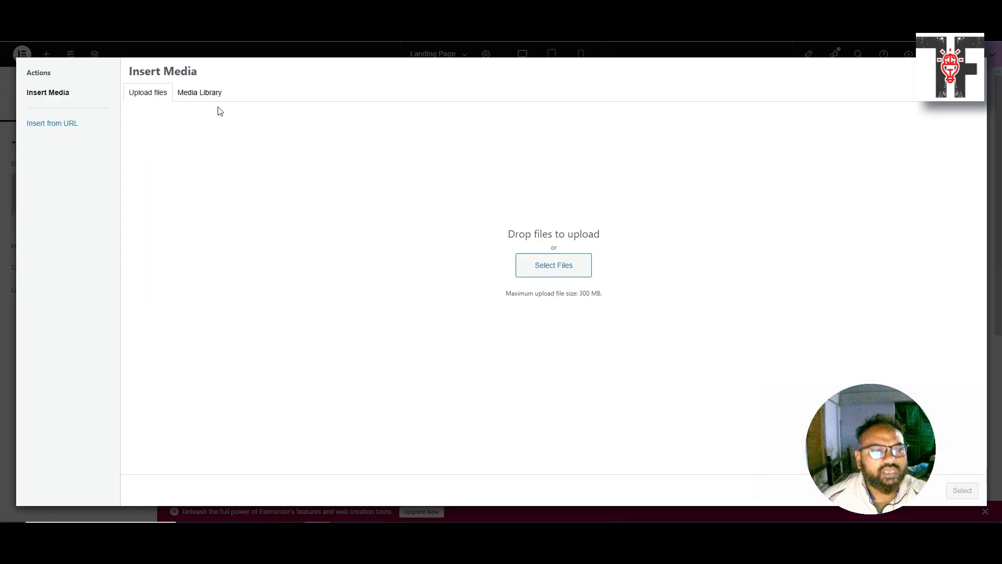
pyautogui.click(528, 261)
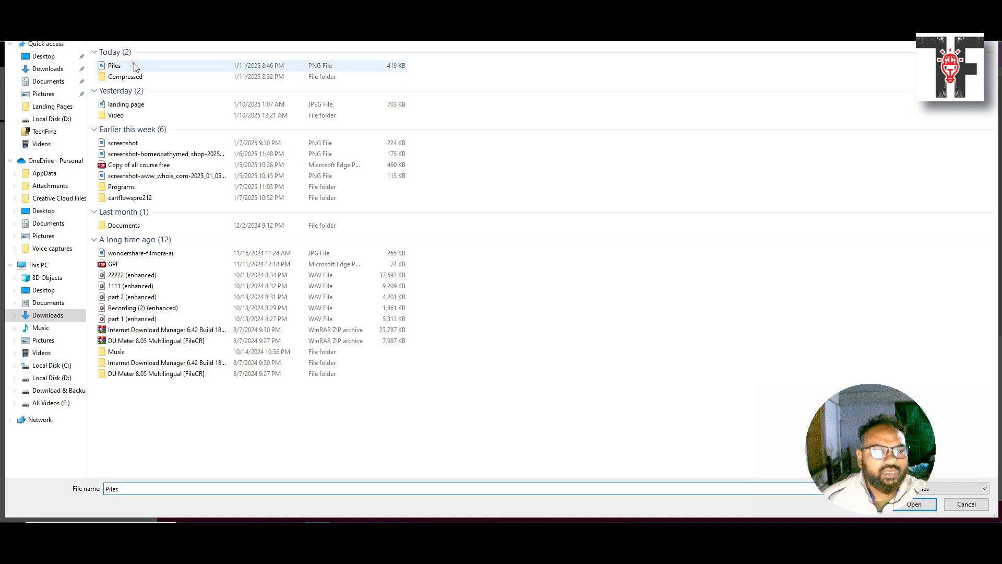
pyautogui.doubleClick(130, 65)
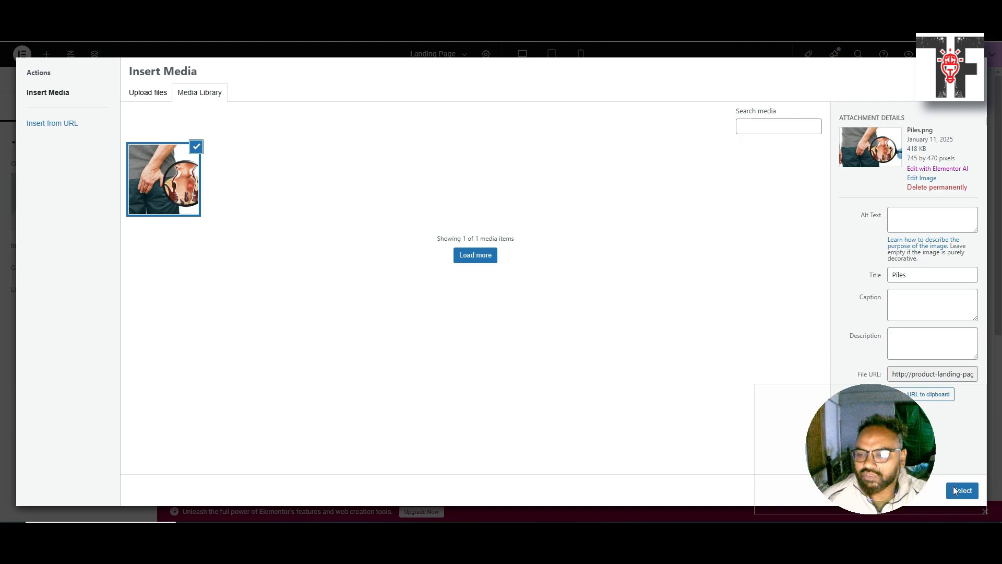
pyautogui.click(957, 491)
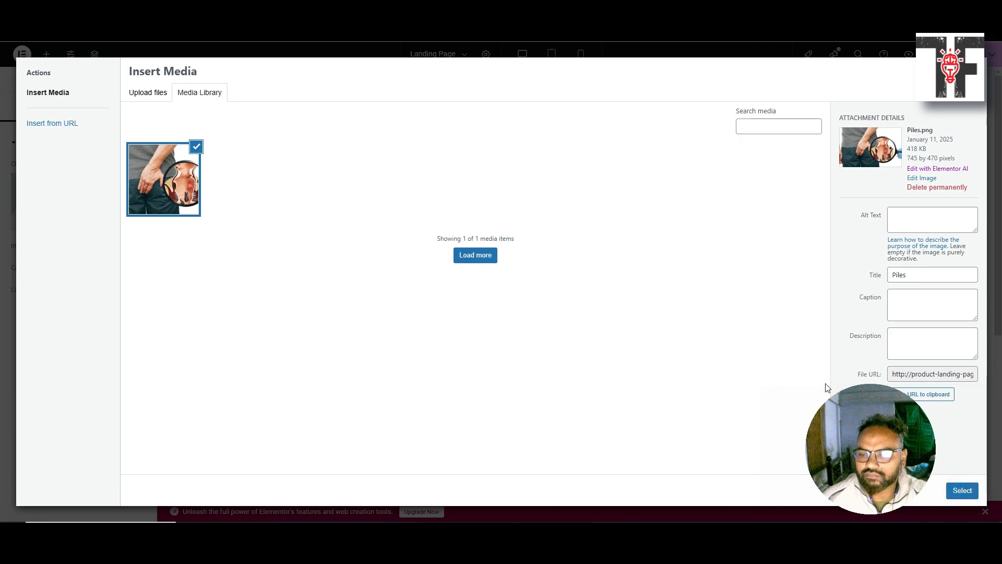
pyautogui.click(788, 348)
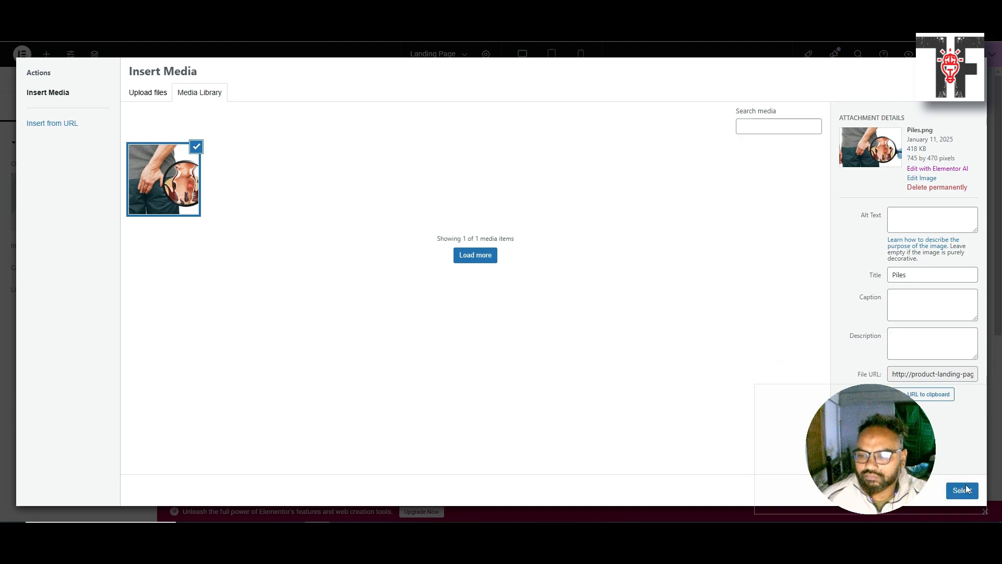
pyautogui.click(906, 480)
pyautogui.click(962, 491)
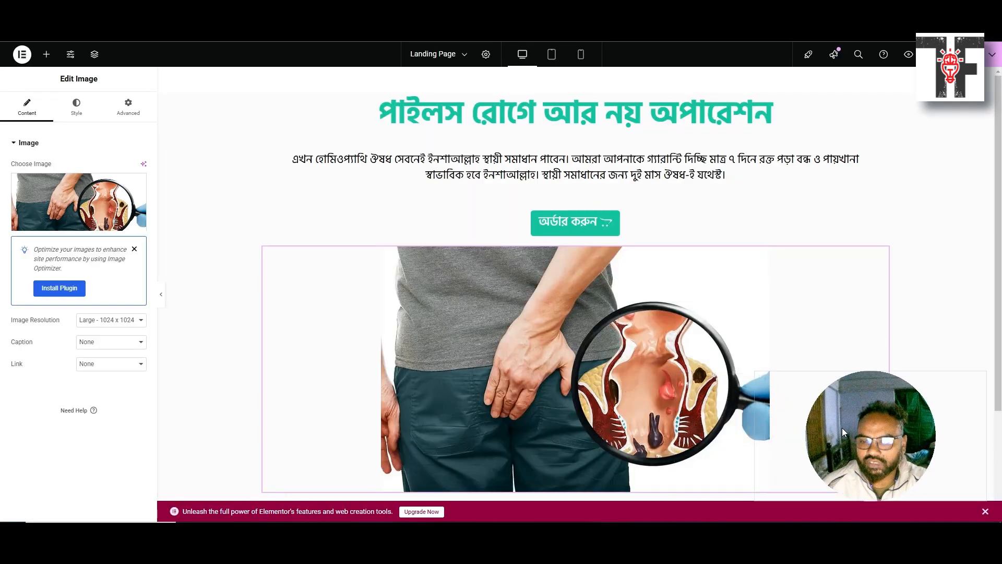
# Close the Image Optimizer notice and switch the image resolution to Full
pyautogui.scroll(-2, 470, 291)
pyautogui.scroll(-1, 478, 293)
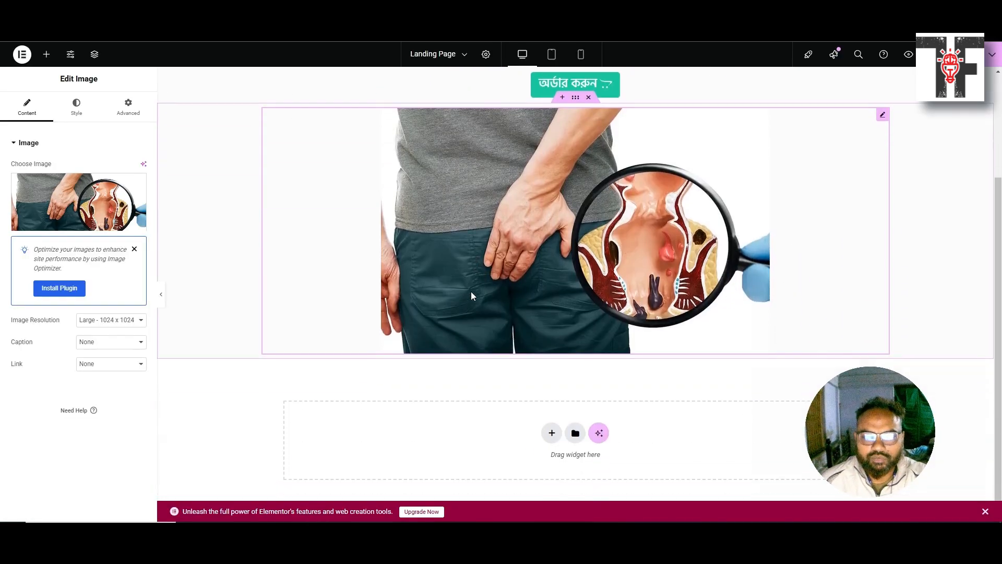
pyautogui.click(134, 250)
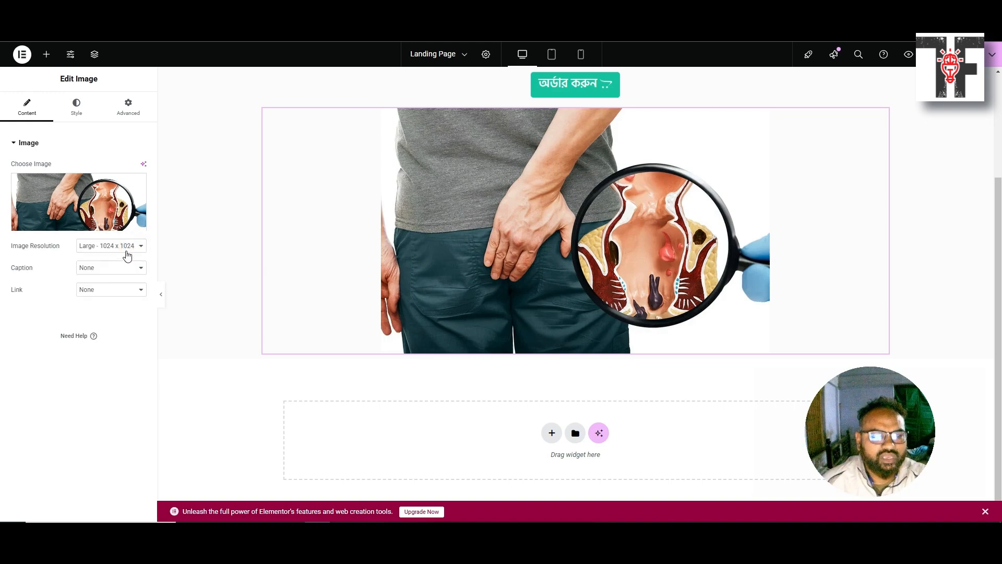
pyautogui.click(127, 248)
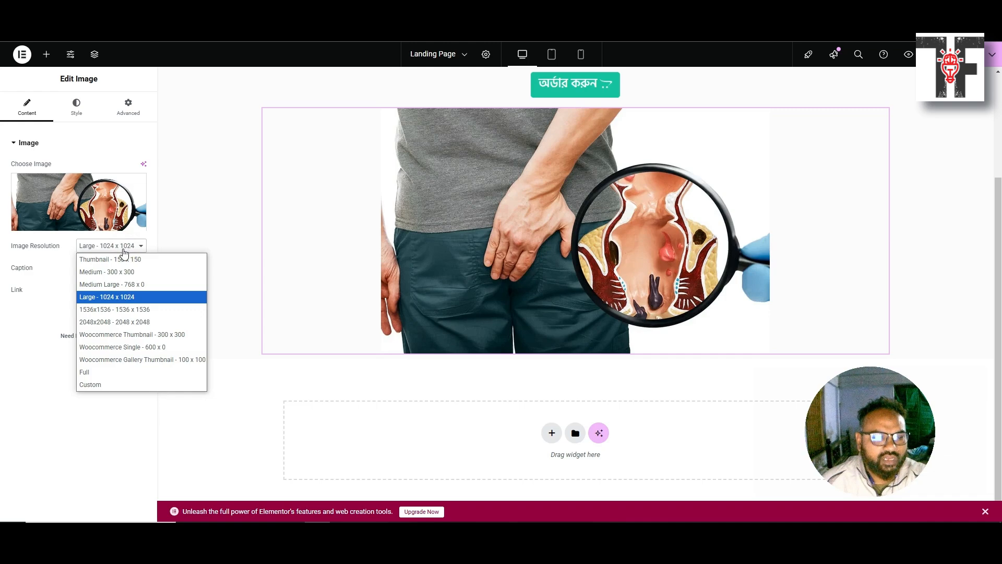
pyautogui.click(110, 371)
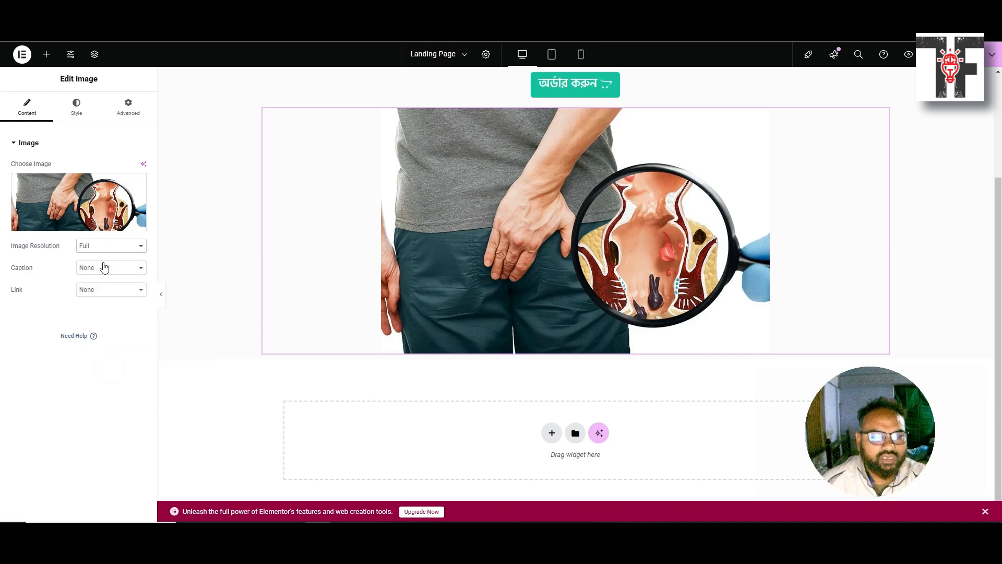
pyautogui.click(113, 245)
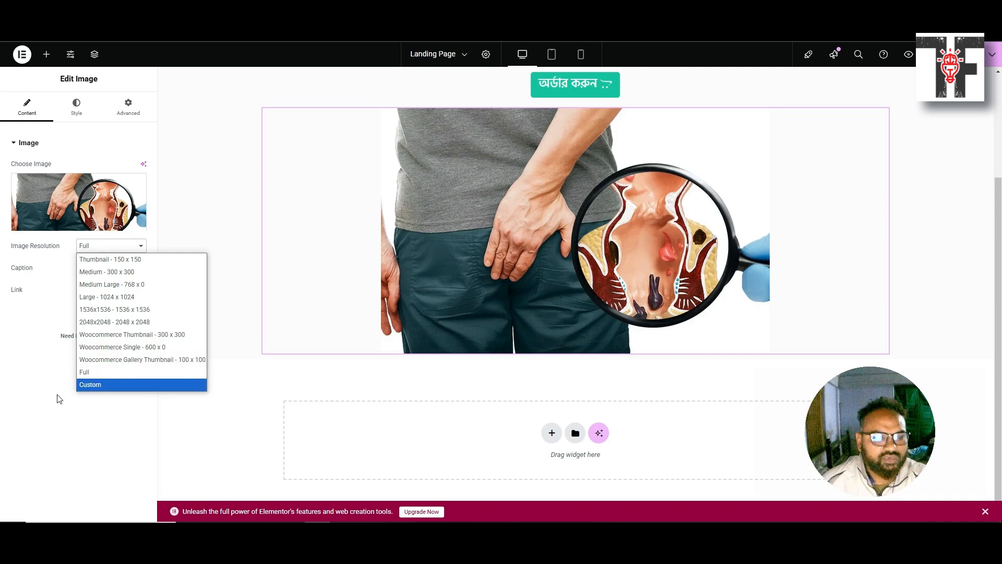
pyautogui.click(26, 420)
pyautogui.scroll(3, 324, 348)
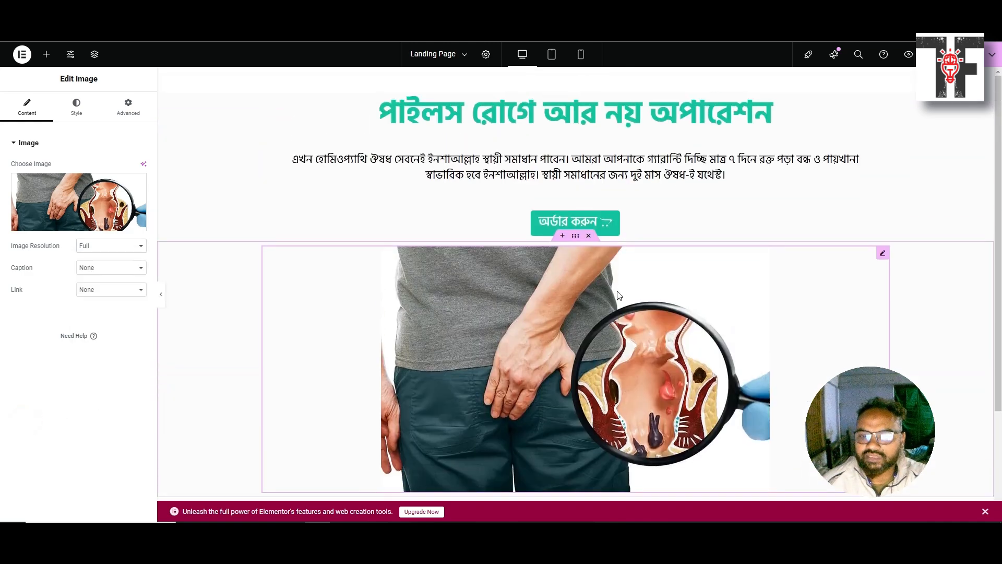
pyautogui.scroll(-3, 585, 297)
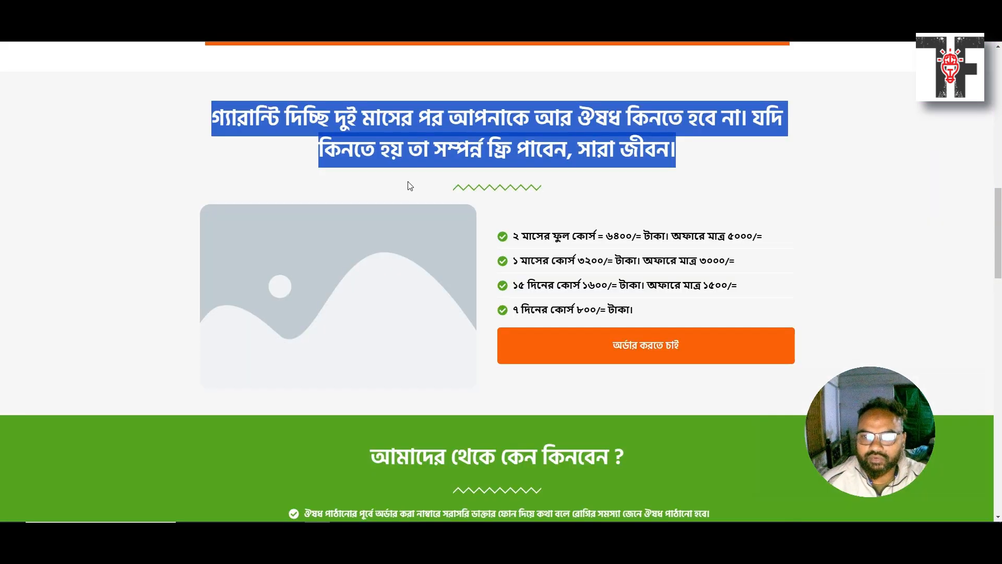
# Select the reference heading 'কেন আমাদের ঔষধ কিনবেন?', check the live preview, then the editor
pyautogui.scroll(10, 365, 254)
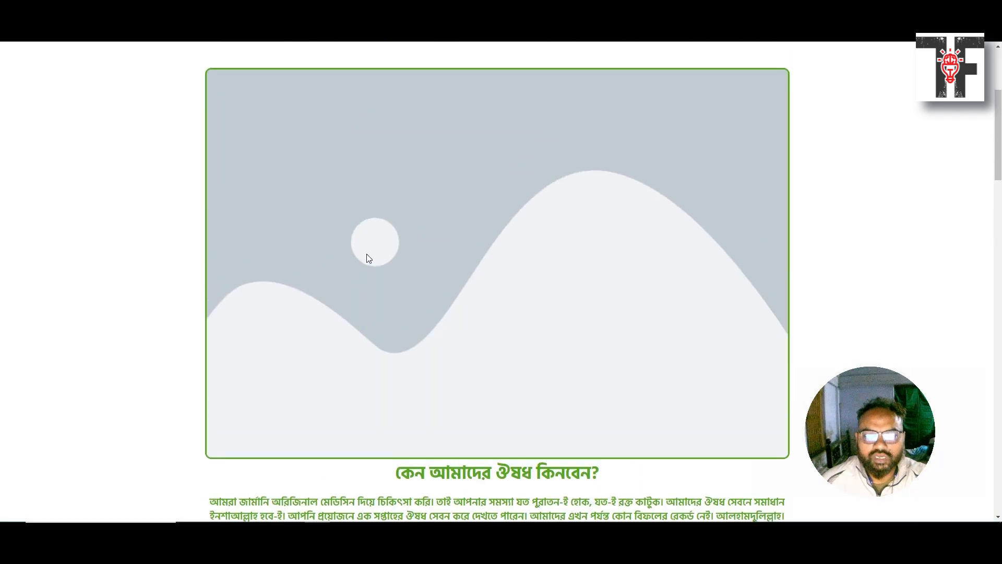
pyautogui.scroll(-3, 366, 254)
pyautogui.moveTo(393, 323); pyautogui.dragTo(600, 325)
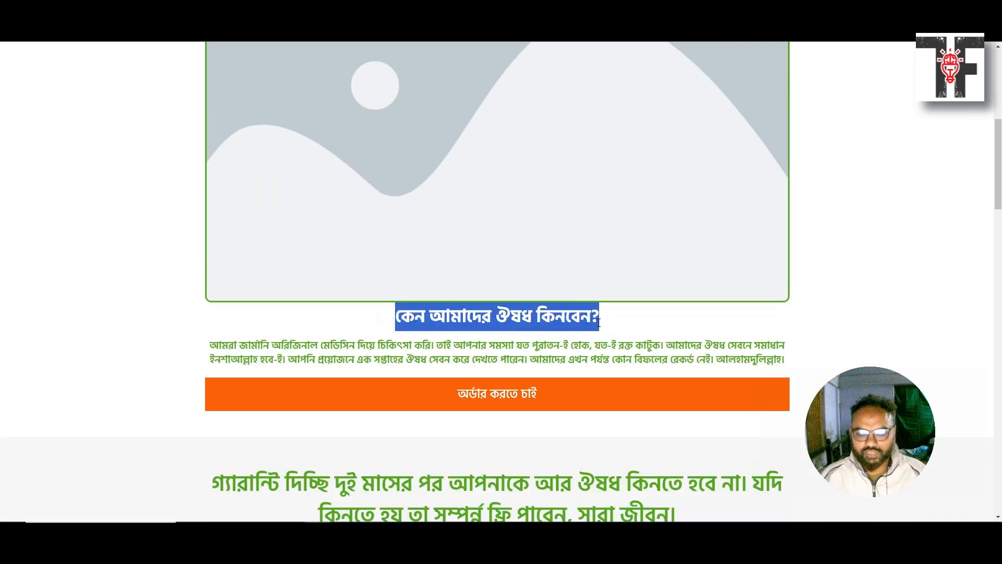
pyautogui.click(390, 10)
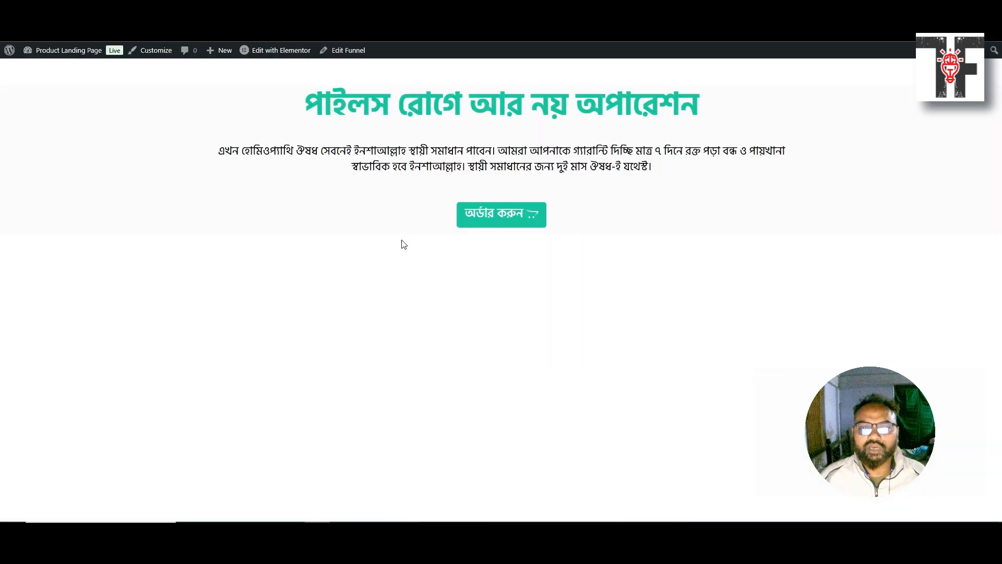
pyautogui.click(293, 11)
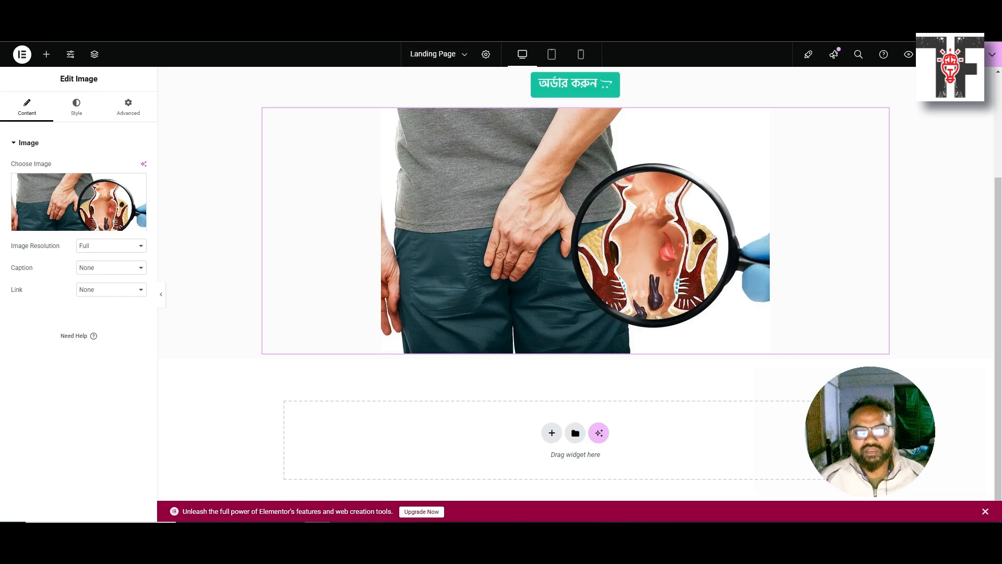
# Return to the reference page and scroll through its order form with four packages
pyautogui.click(433, 54)
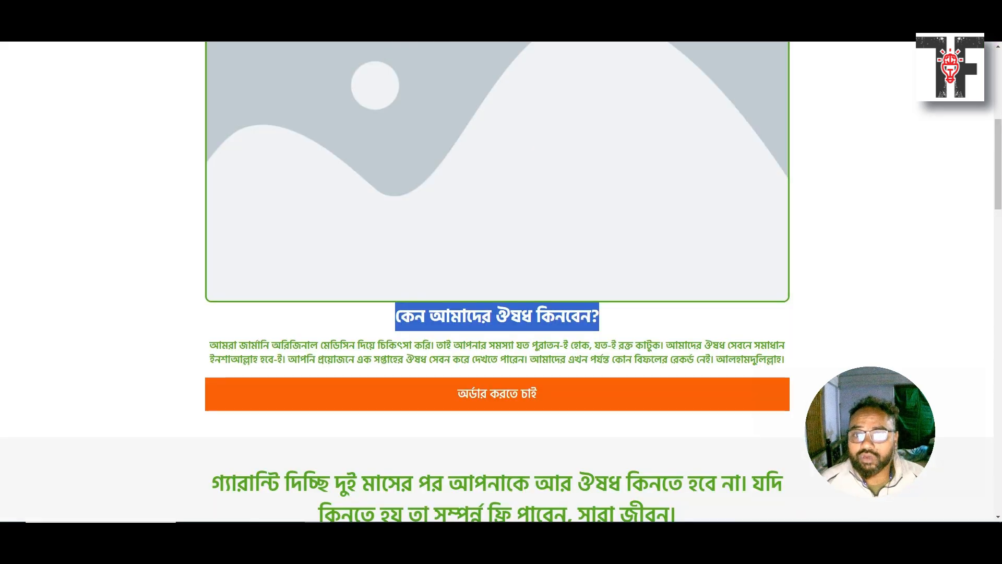
pyautogui.scroll(-5, 480, 398)
pyautogui.scroll(-15, 480, 398)
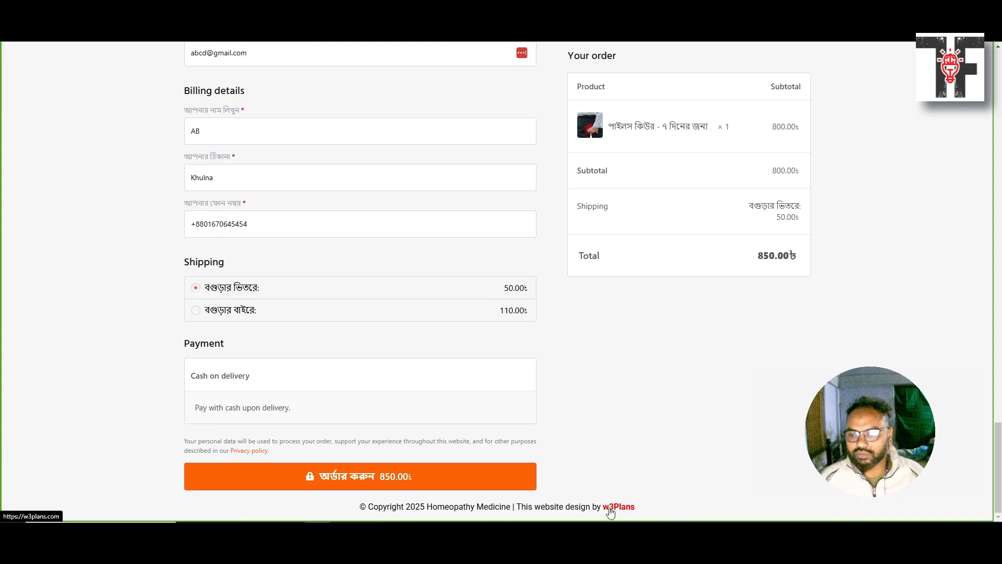
pyautogui.scroll(8, 614, 499)
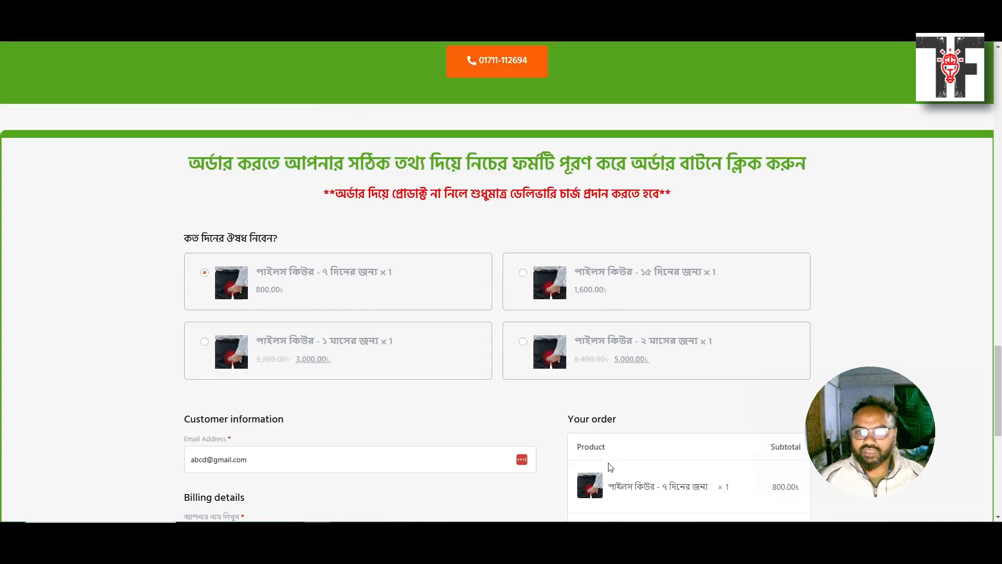
pyautogui.scroll(10, 611, 466)
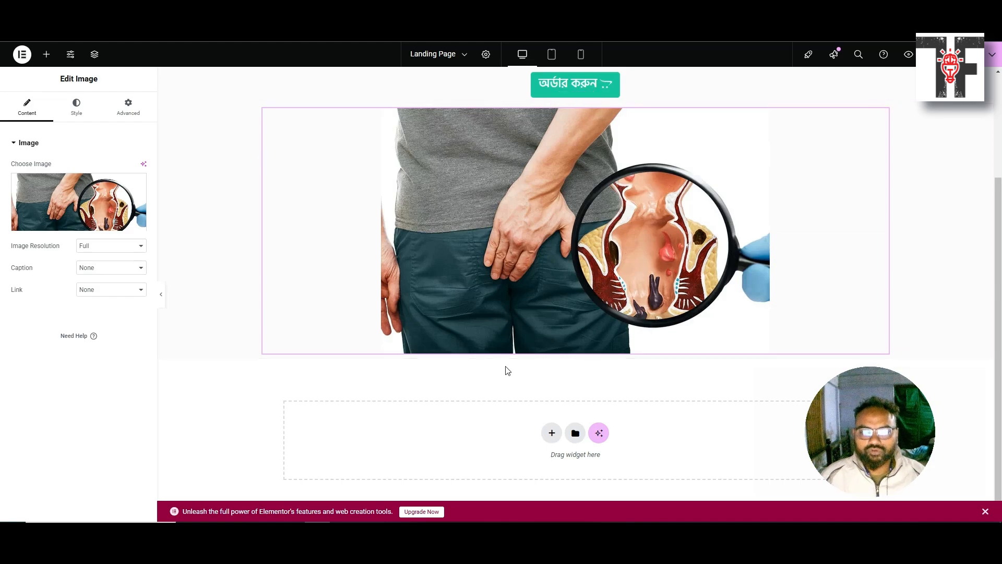
# Add an H2 Heading widget below the image titled 'কেন আমাদের ঔষধ কিনবেন?'
pyautogui.click(46, 54)
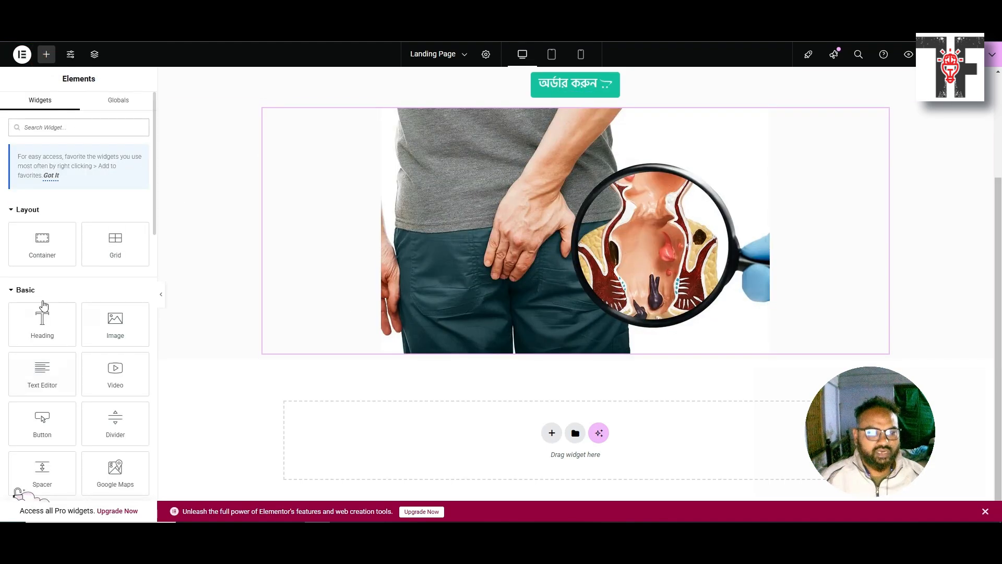
pyautogui.moveTo(42, 313); pyautogui.dragTo(604, 358)
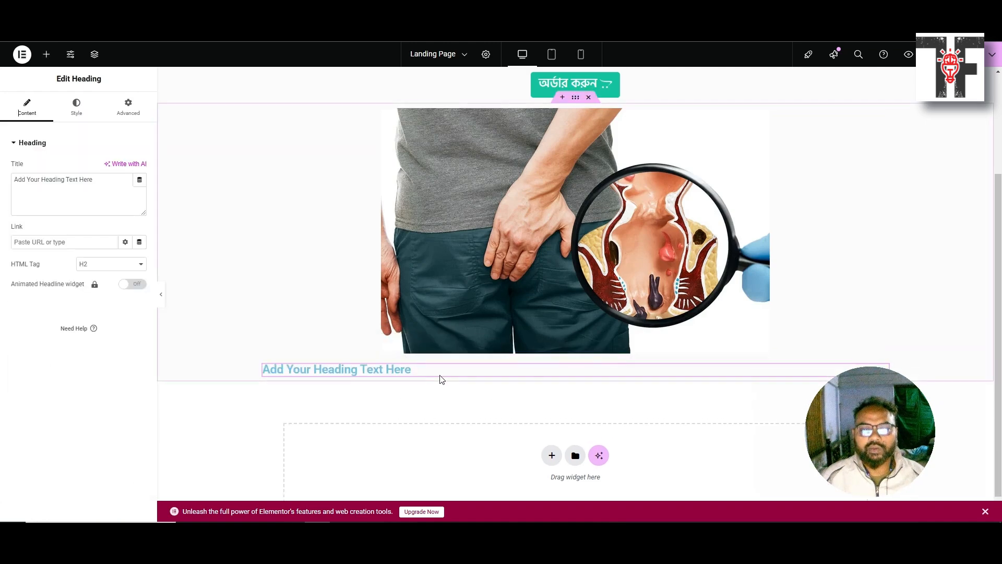
pyautogui.click(86, 197)
pyautogui.hotkey('ctrl', 'a')
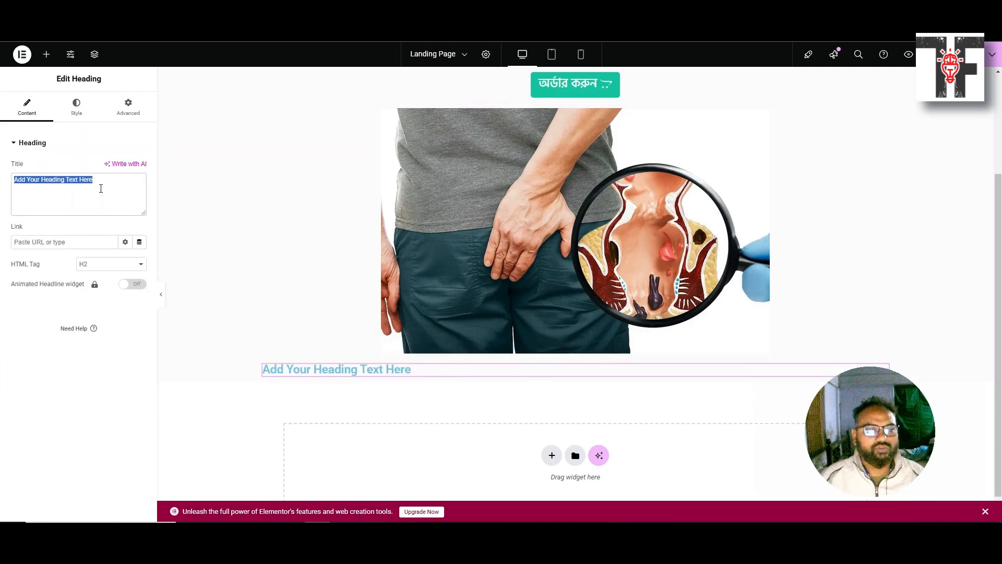
pyautogui.write('কেন আমাদের ঔষধ কিনবেন?')
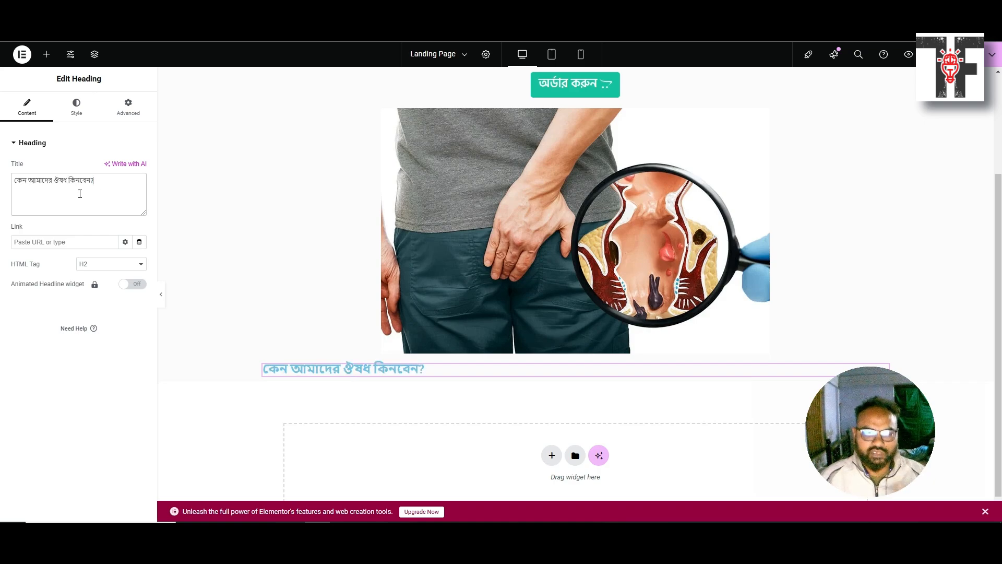
pyautogui.click(89, 265)
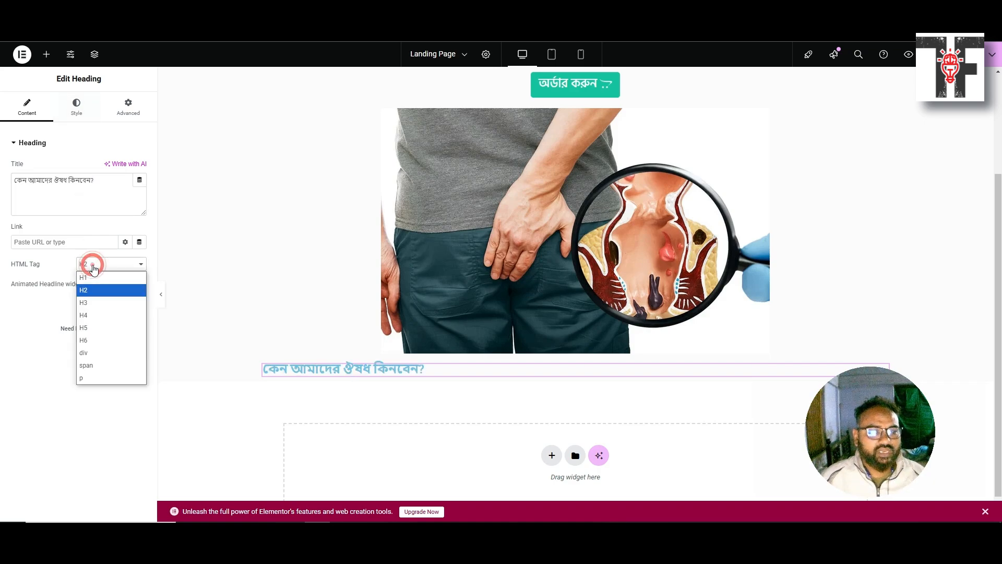
pyautogui.click(90, 302)
pyautogui.click(98, 268)
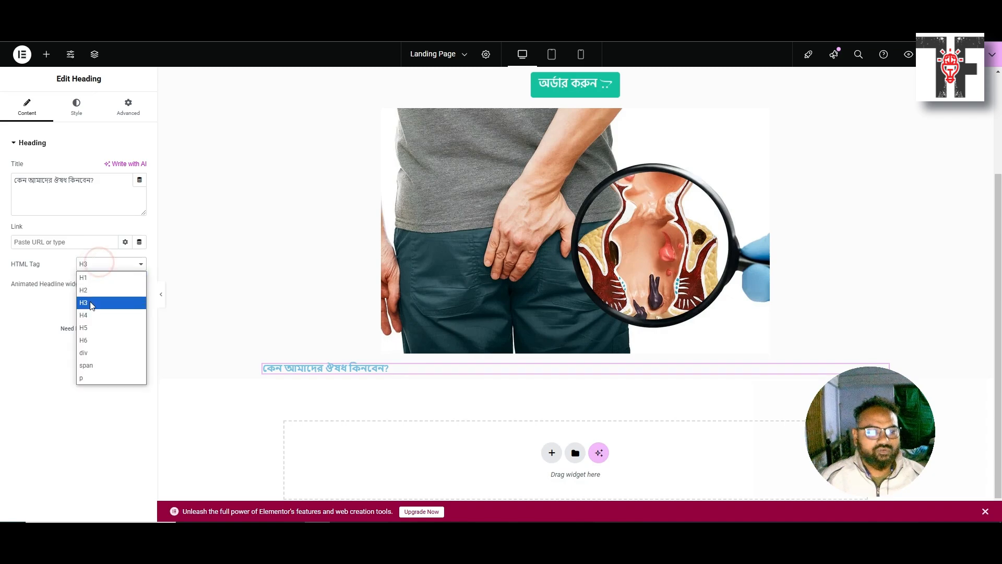
pyautogui.click(90, 292)
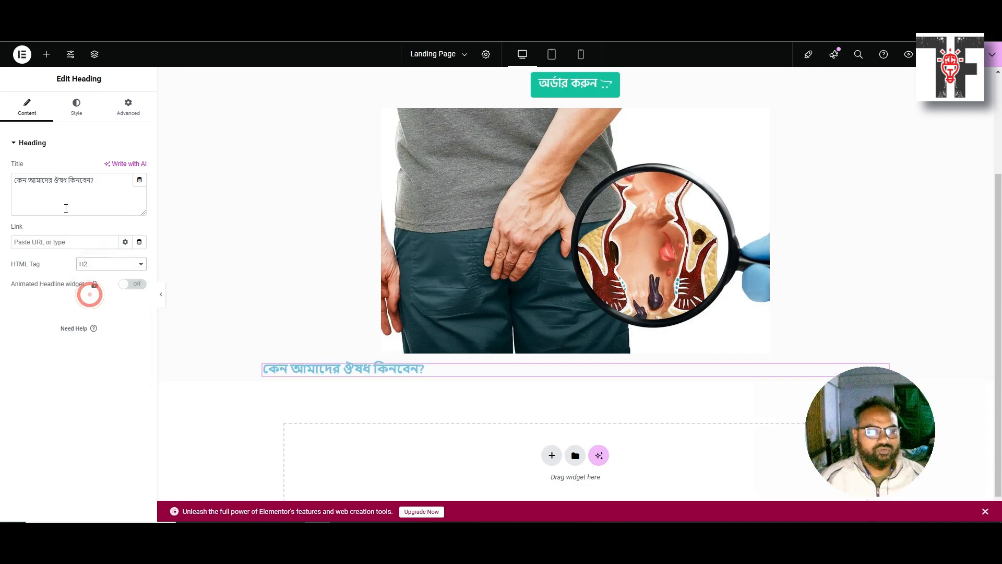
# Center the heading and set its typography to Hind Siliguri, 40 px, weight 600
pyautogui.click(76, 107)
pyautogui.click(111, 167)
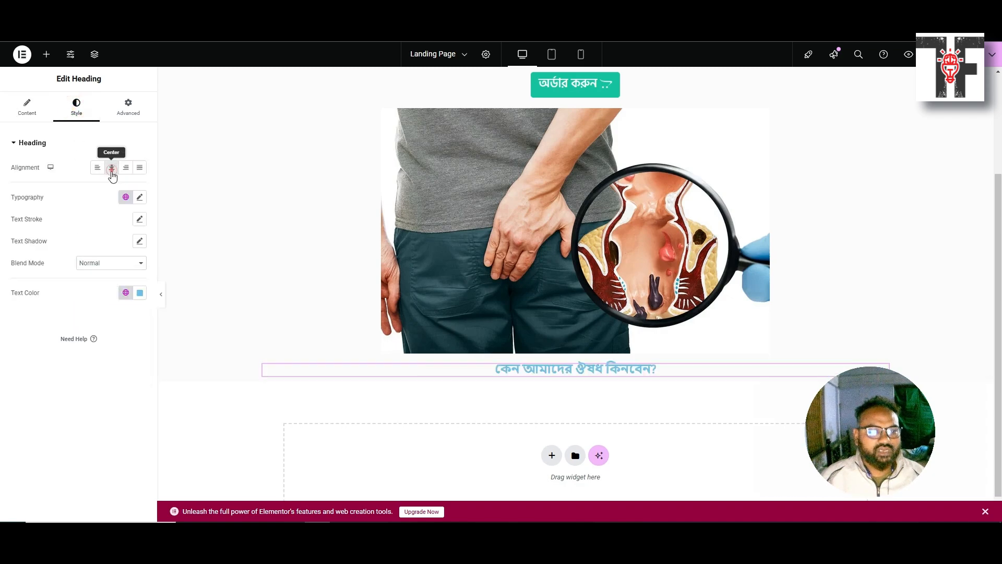
pyautogui.click(140, 197)
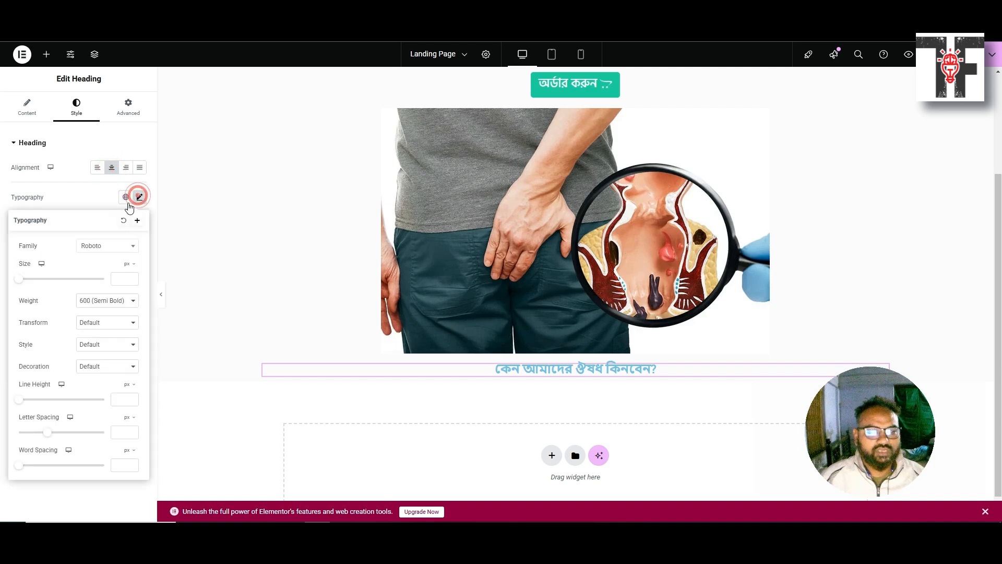
pyautogui.click(96, 245)
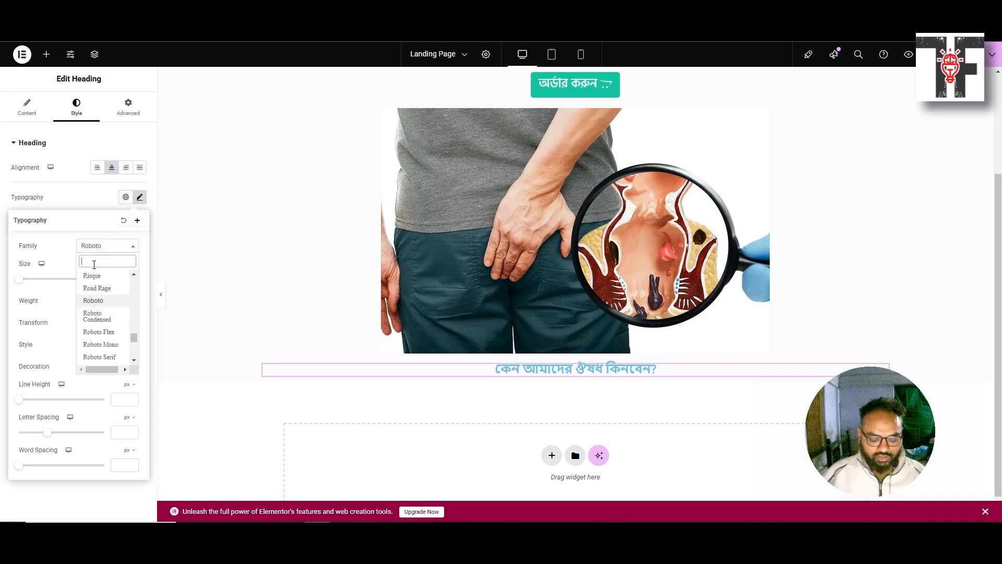
pyautogui.write('hind')
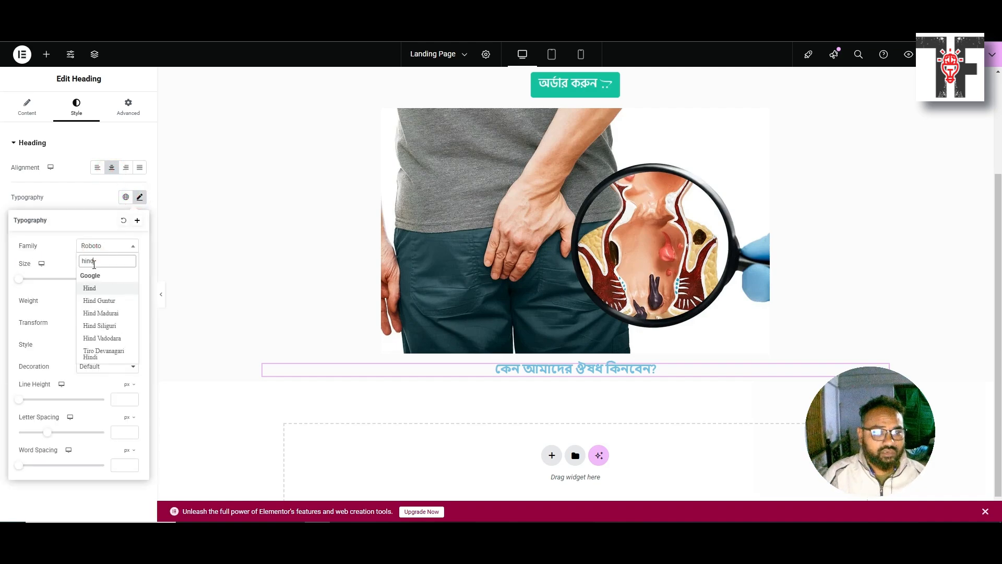
pyautogui.click(99, 325)
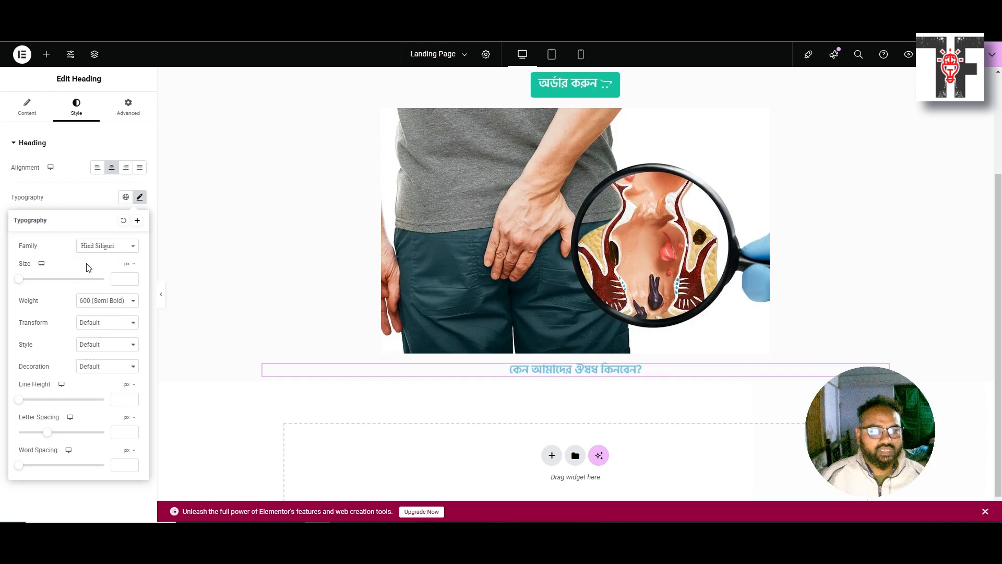
pyautogui.click(118, 278)
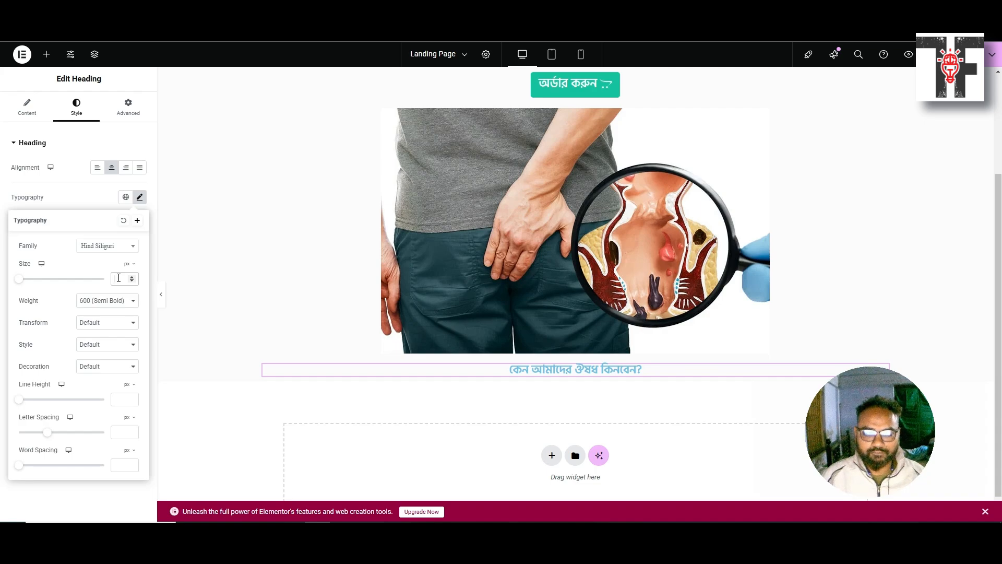
pyautogui.write('40')
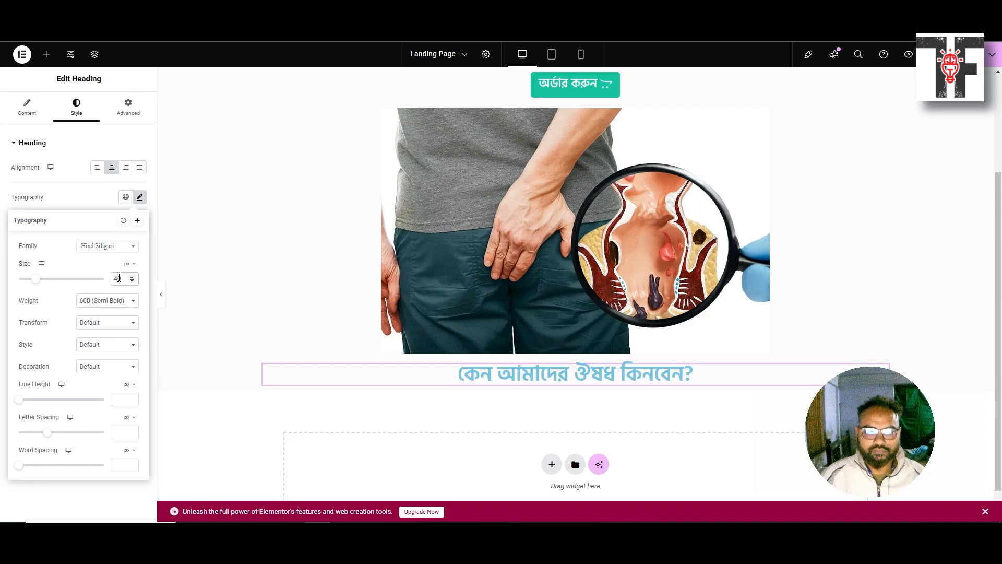
pyautogui.click(112, 301)
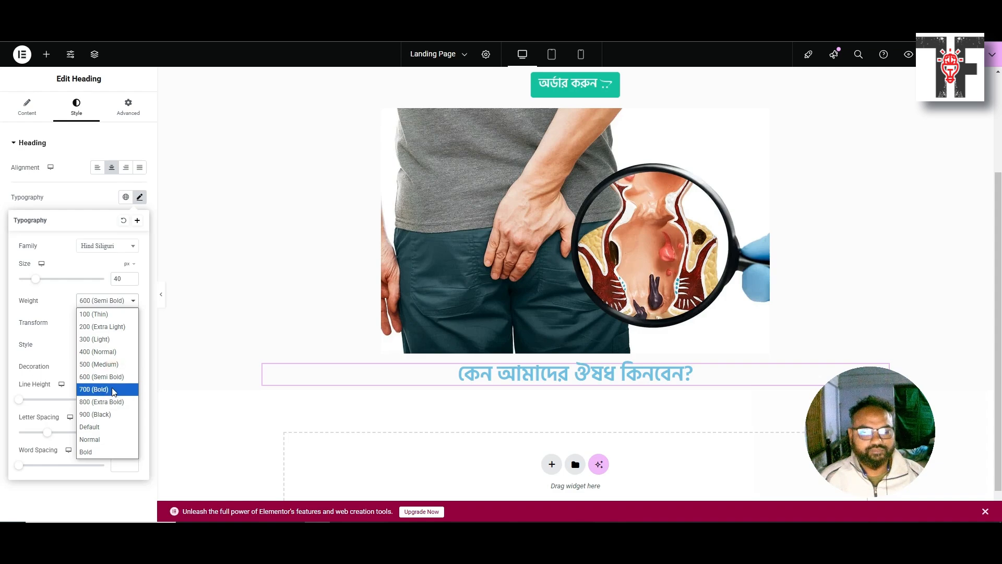
pyautogui.click(112, 377)
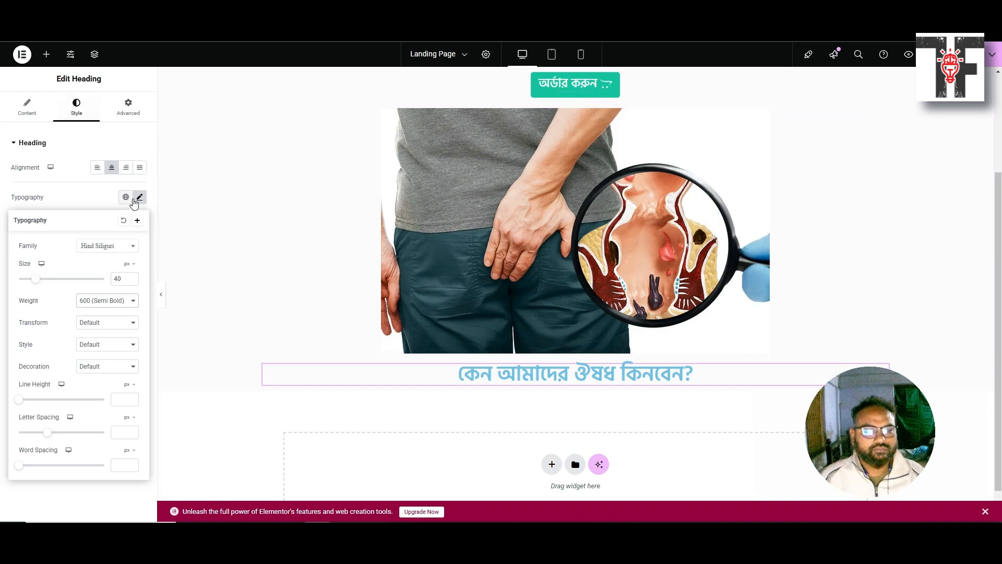
pyautogui.click(139, 197)
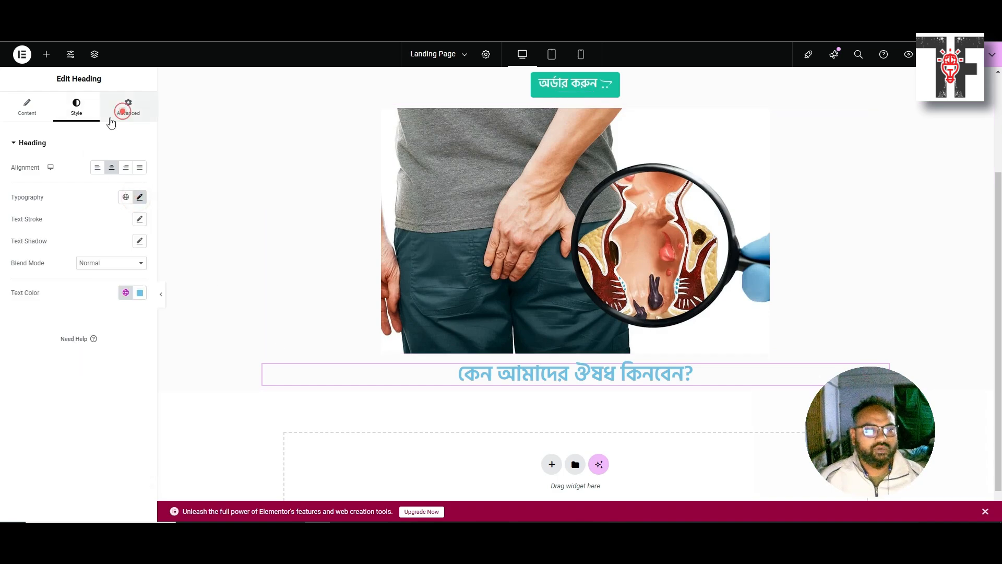
# Unlink the why-buy heading's padding sides and set its top padding to 30 px
pyautogui.click(120, 114)
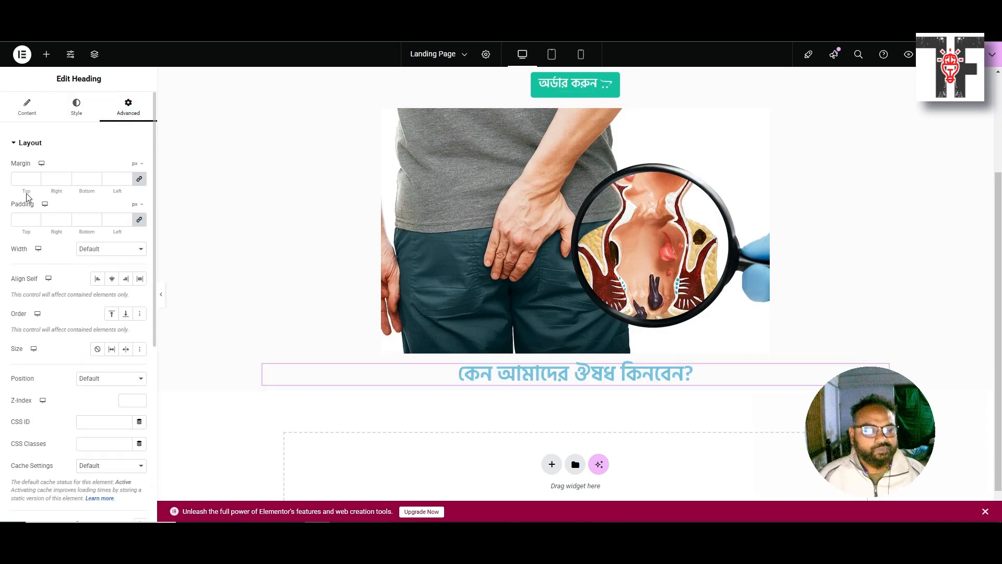
pyautogui.click(27, 215)
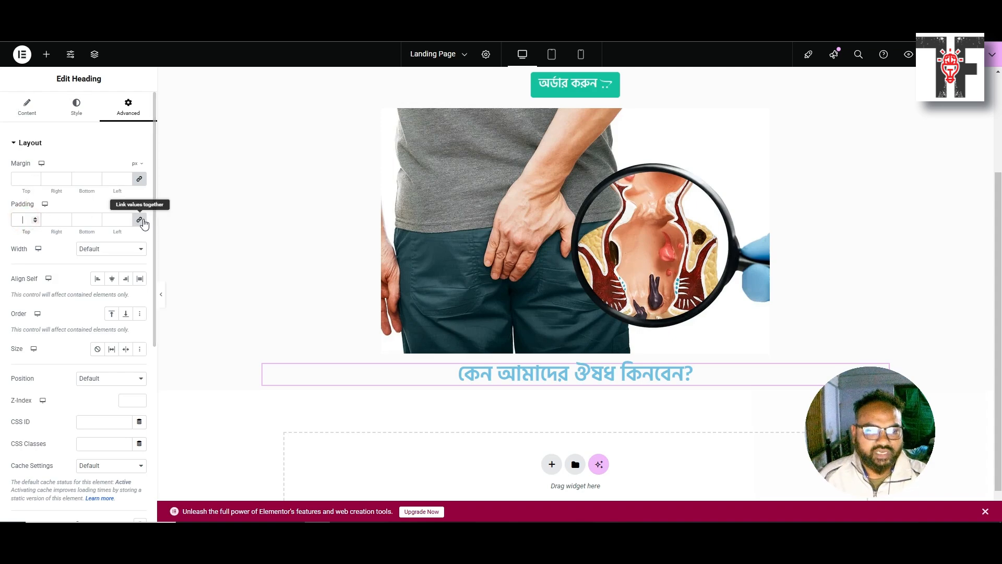
pyautogui.click(139, 219)
pyautogui.doubleClick(23, 220)
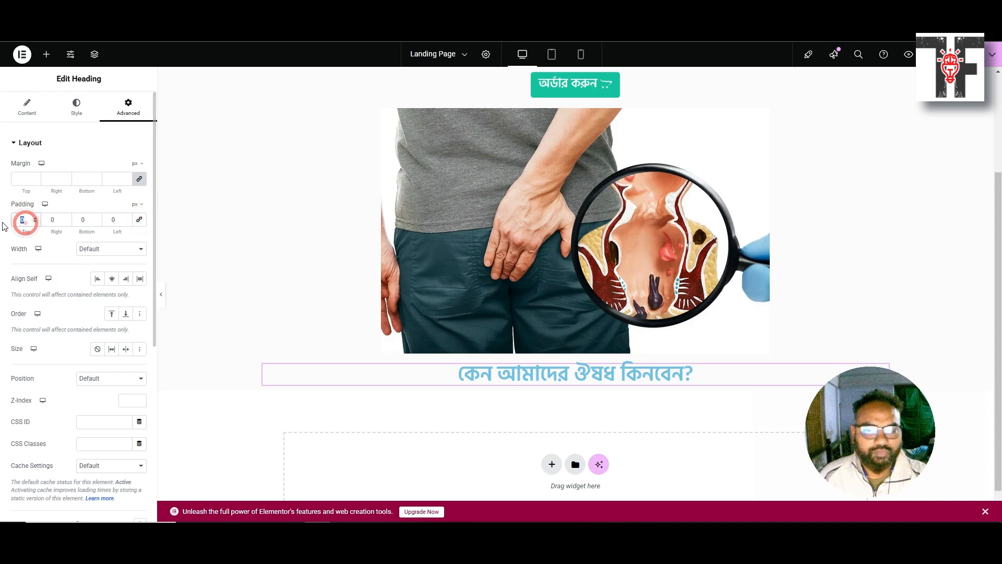
pyautogui.write('20')
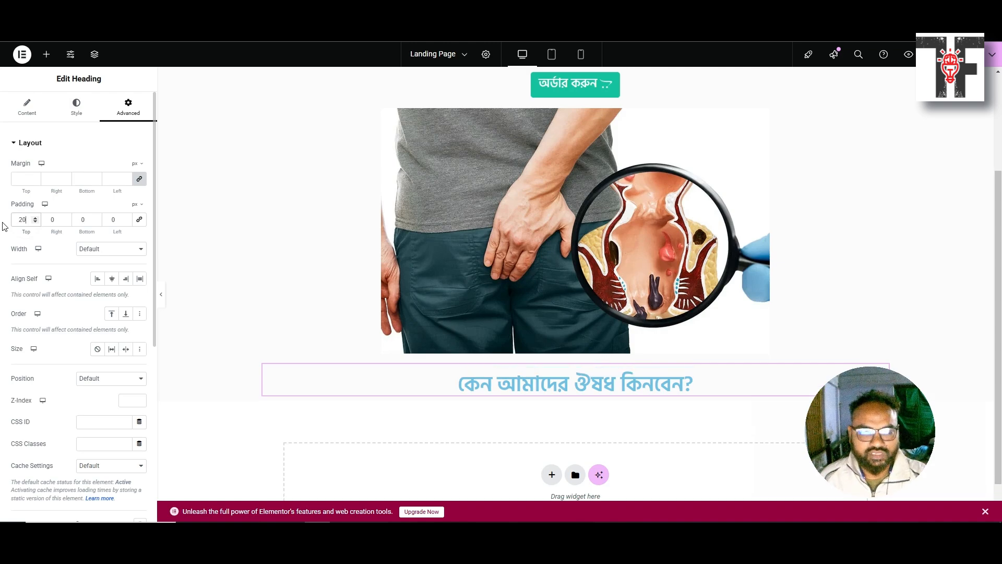
pyautogui.press('Up')
pyautogui.press('Up')
pyautogui.press('Up')
pyautogui.press('Up')
pyautogui.press('Up')
pyautogui.press('Up')
pyautogui.press('Up')
pyautogui.press('Up')
pyautogui.press('Up')
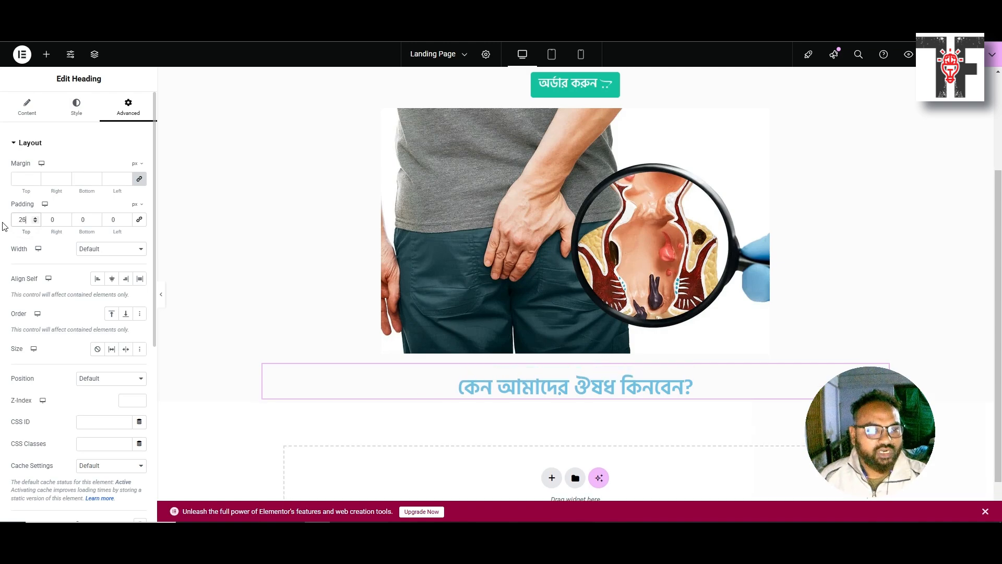
pyautogui.press('Up')
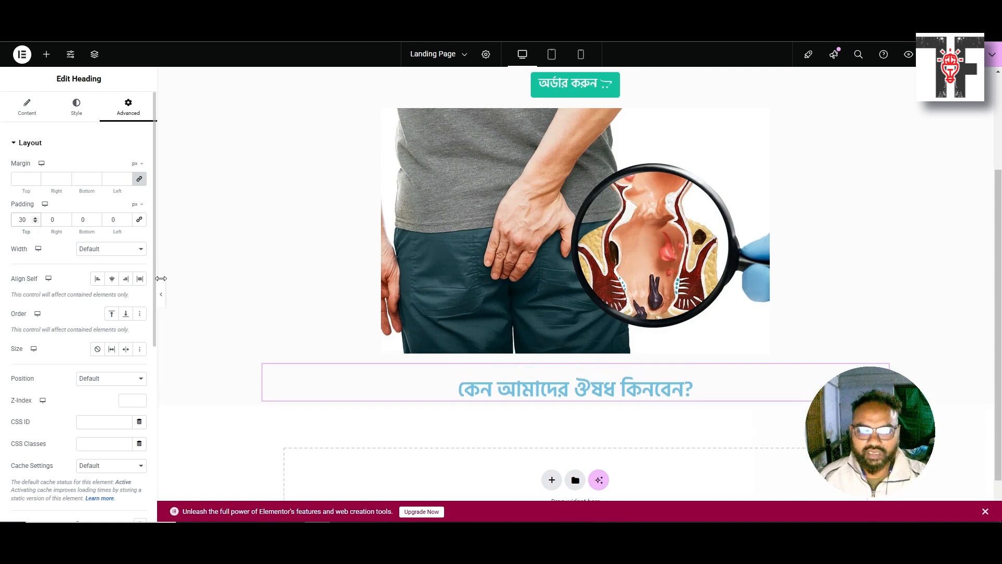
pyautogui.scroll(-1, 452, 365)
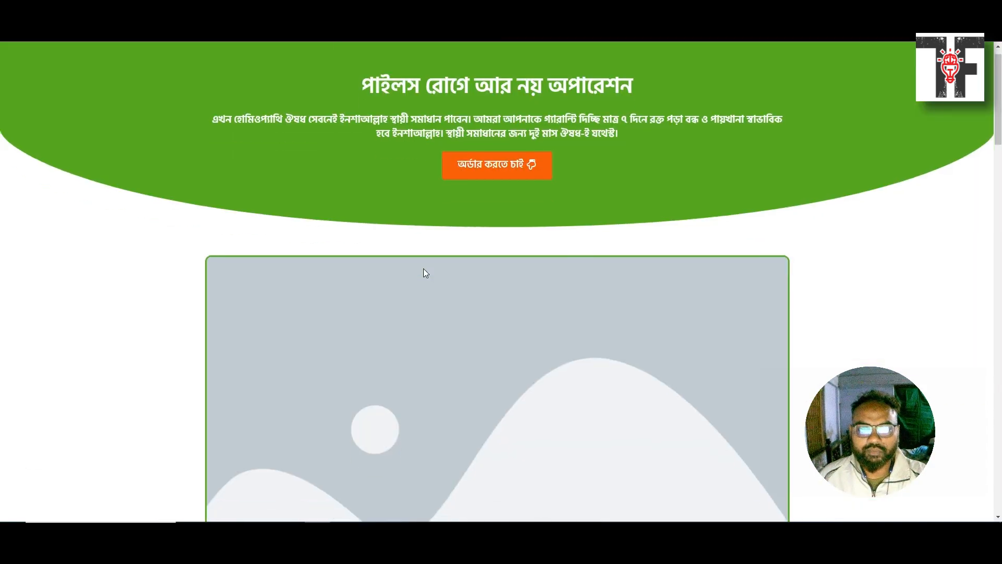
# Compare the reference and live pages, then select the hero title 'পাইলস রোগে আর নয় অপারেশন' in Elementor
pyautogui.scroll(-10, 424, 269)
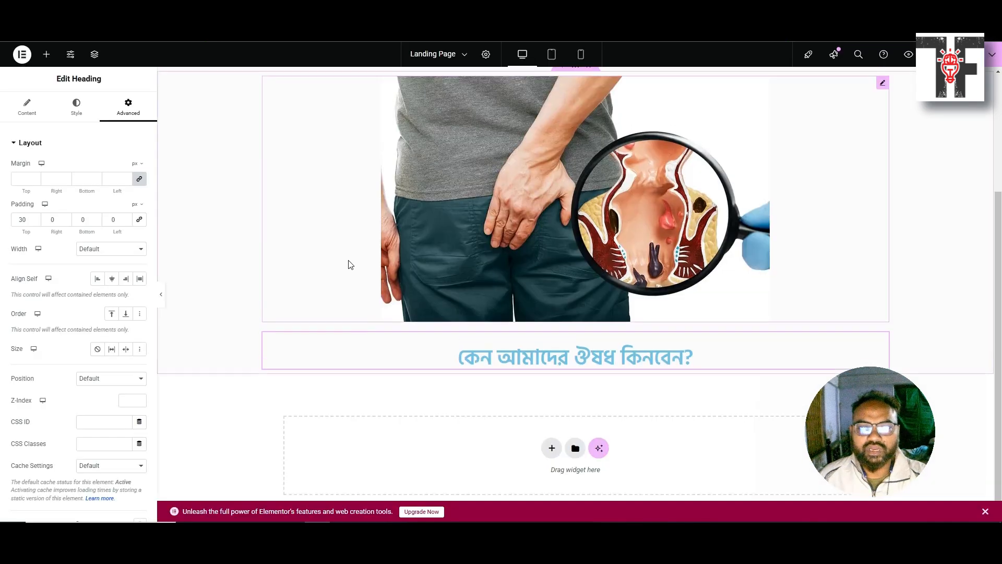
pyautogui.scroll(3, 349, 265)
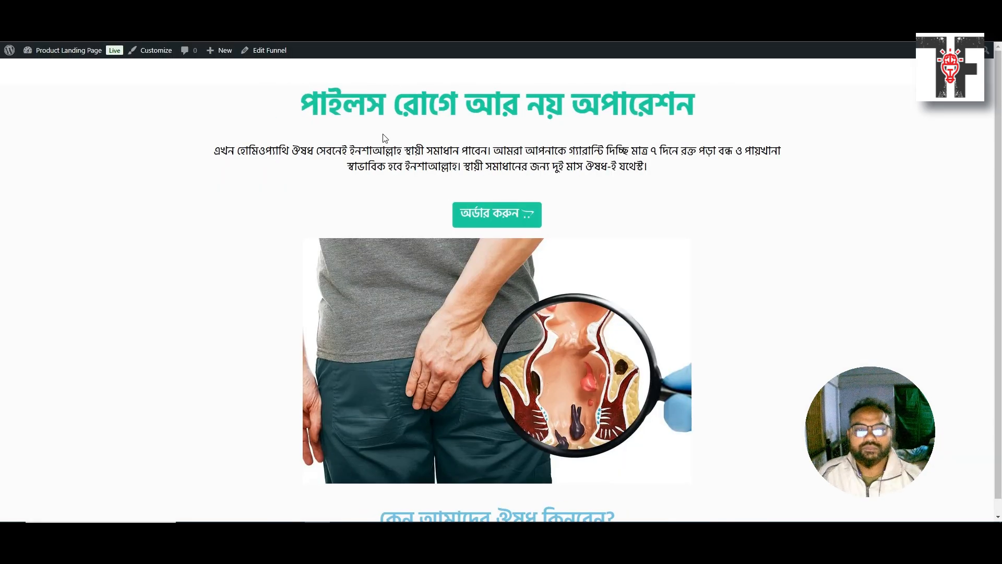
pyautogui.moveTo(338, 104); pyautogui.dragTo(367, 103)
pyautogui.click(371, 103)
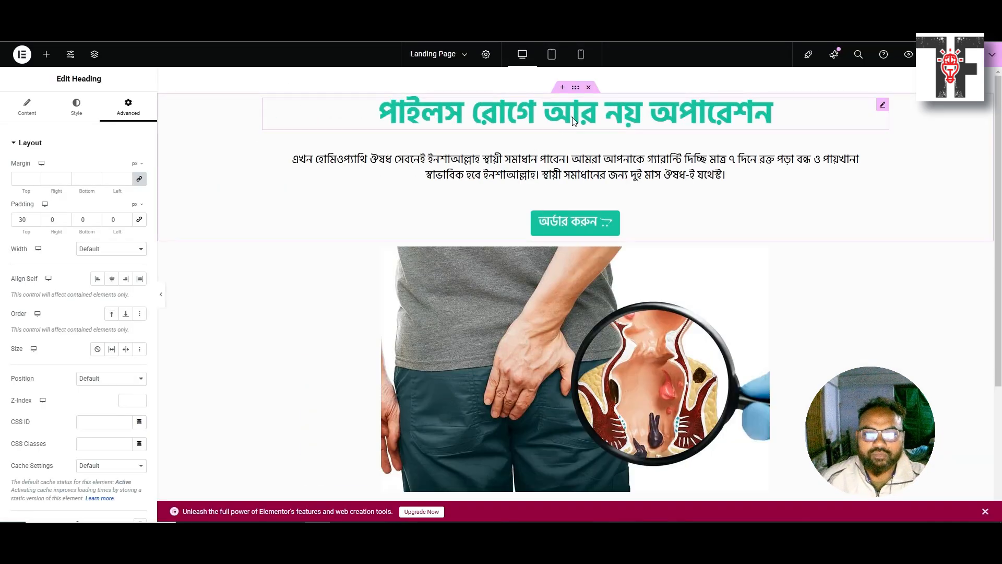
pyautogui.click(573, 121)
# Save the hero title's teal text colour from its Style tab as global colour 'Heading Color'
pyautogui.click(64, 106)
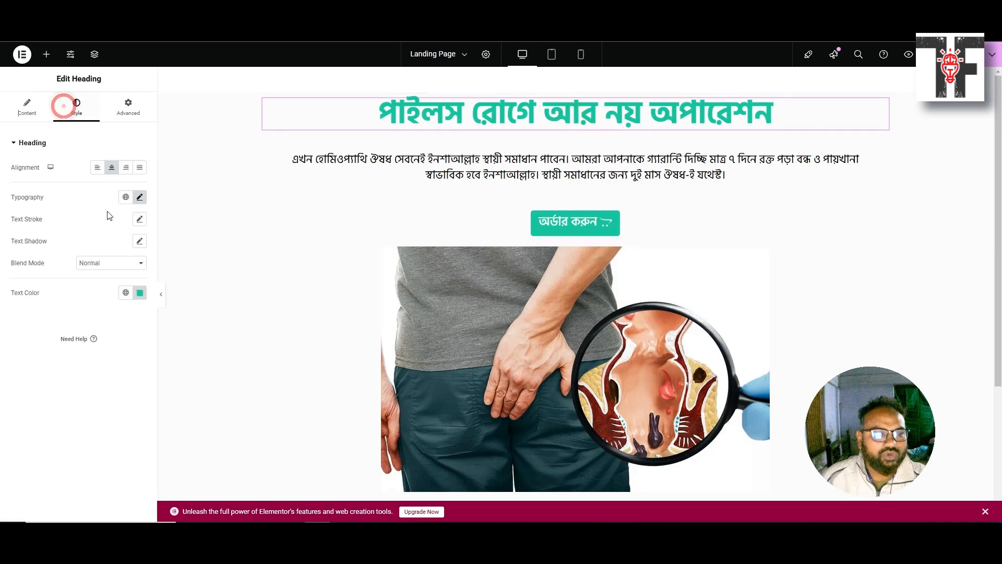
pyautogui.click(128, 295)
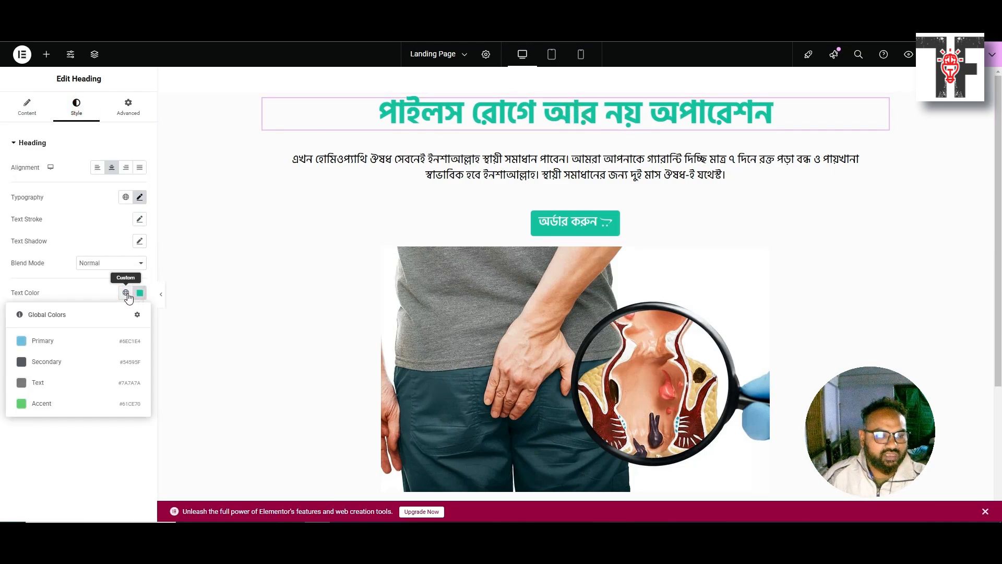
pyautogui.click(140, 292)
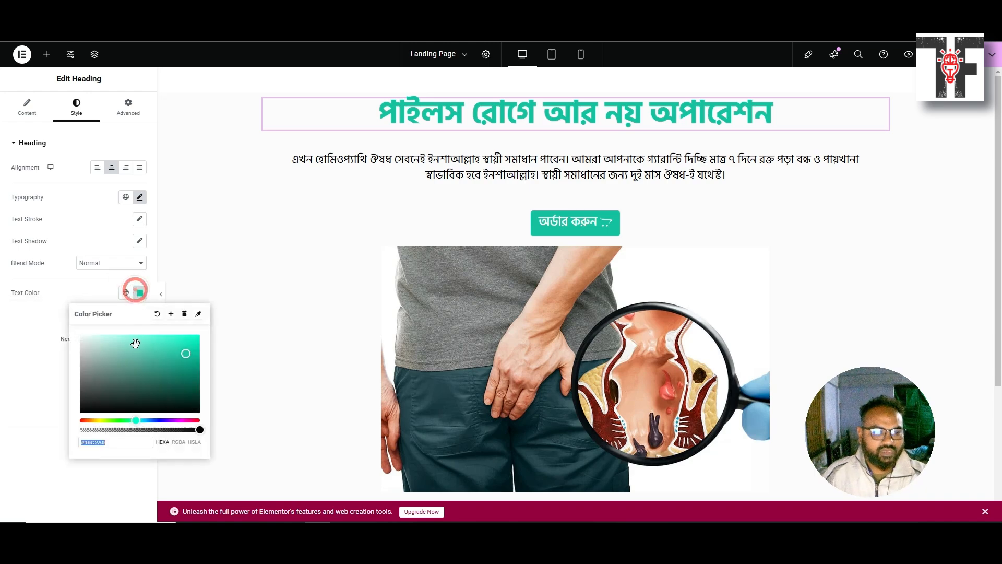
pyautogui.click(171, 314)
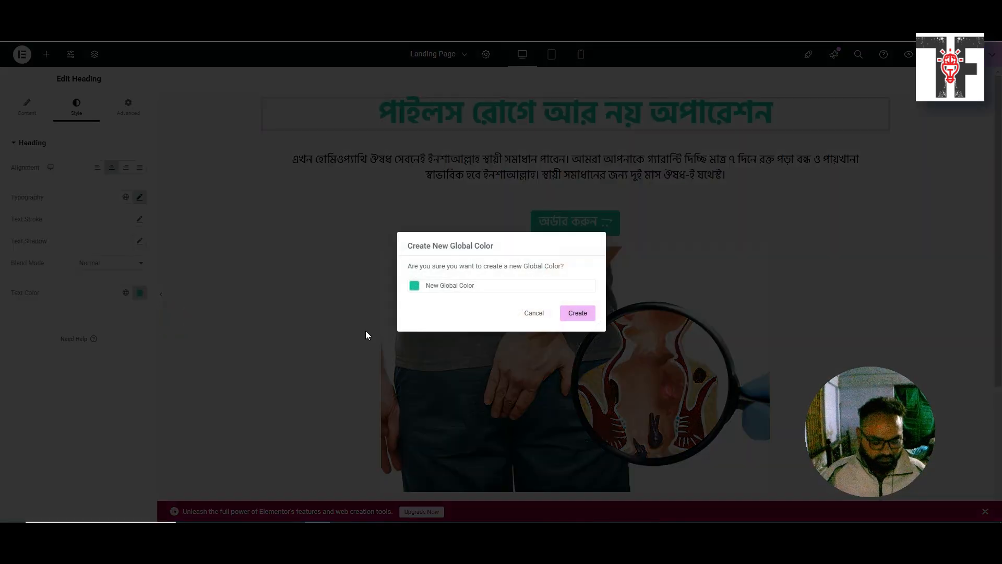
pyautogui.hotkey('ctrl', 'a')
pyautogui.write('Heads')
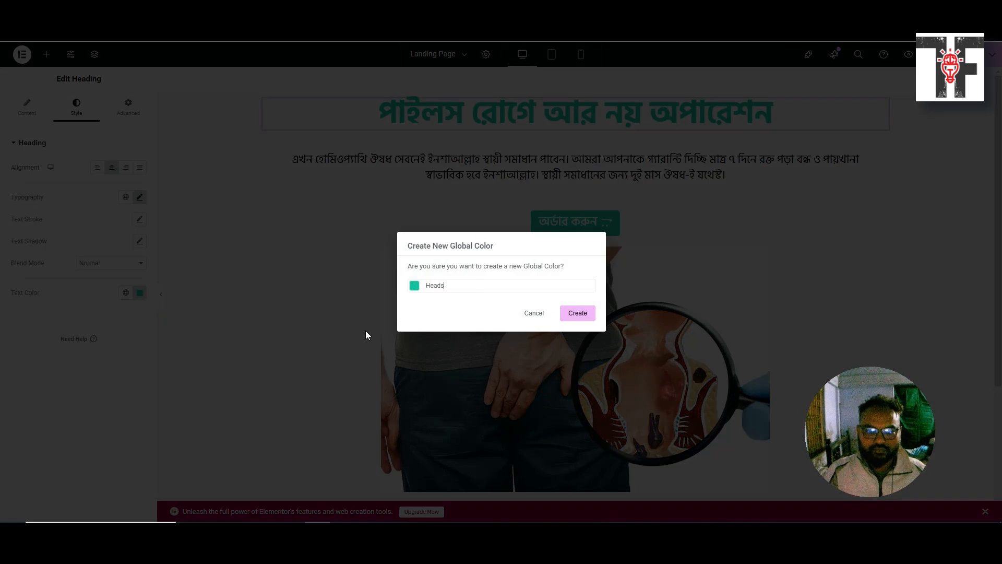
pyautogui.press('BackSpace')
pyautogui.write('ing Colo')
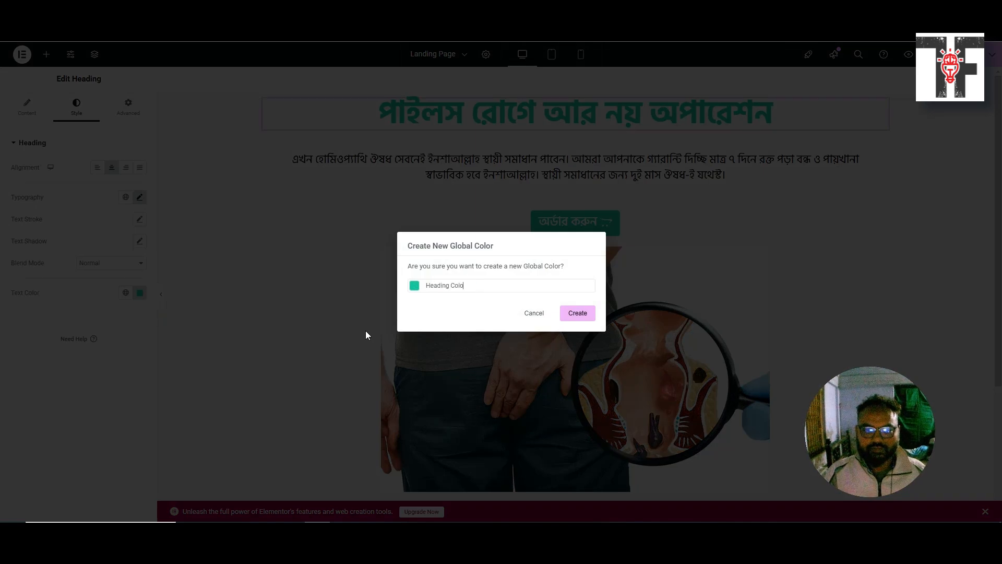
pyautogui.write('r')
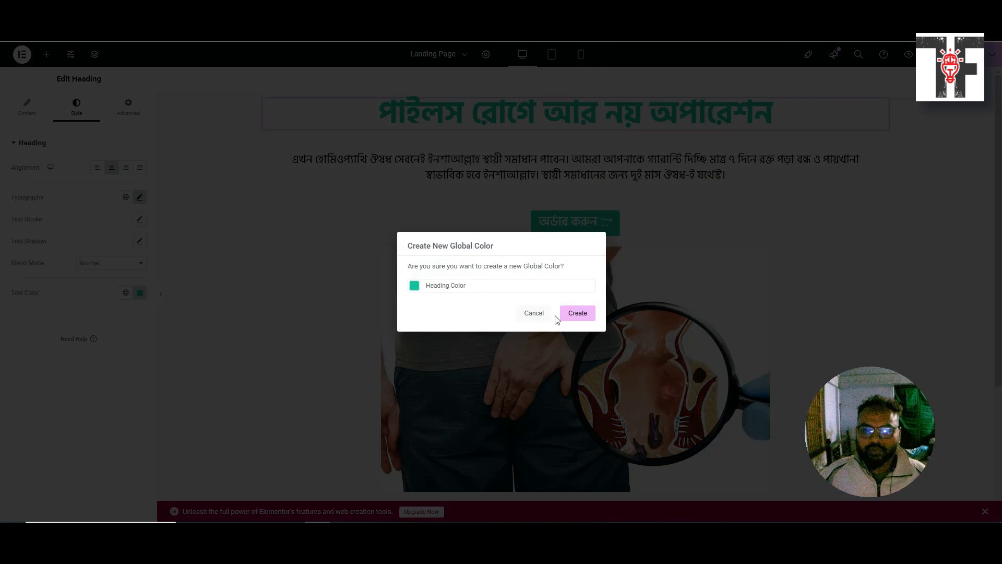
pyautogui.click(574, 314)
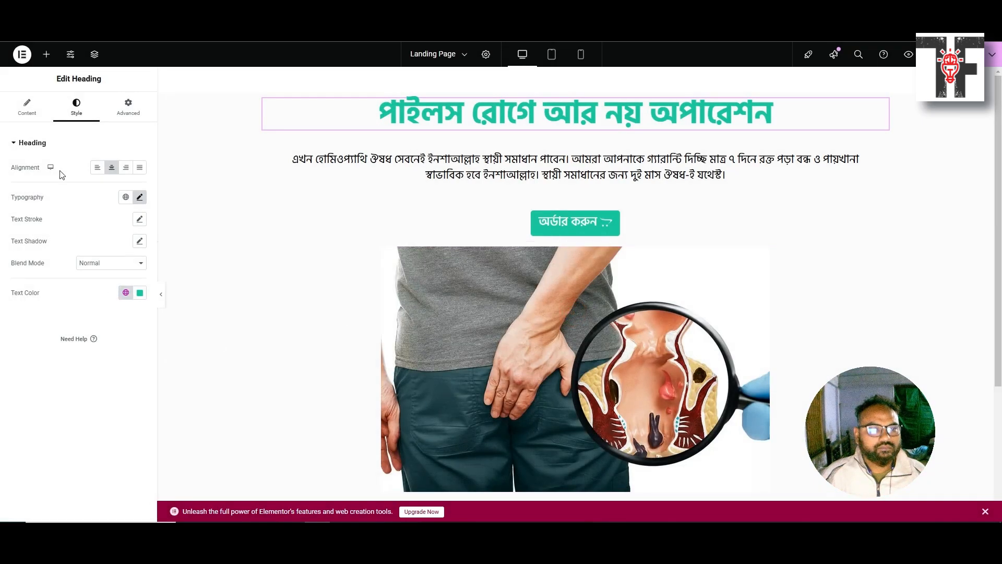
pyautogui.scroll(-3, 353, 331)
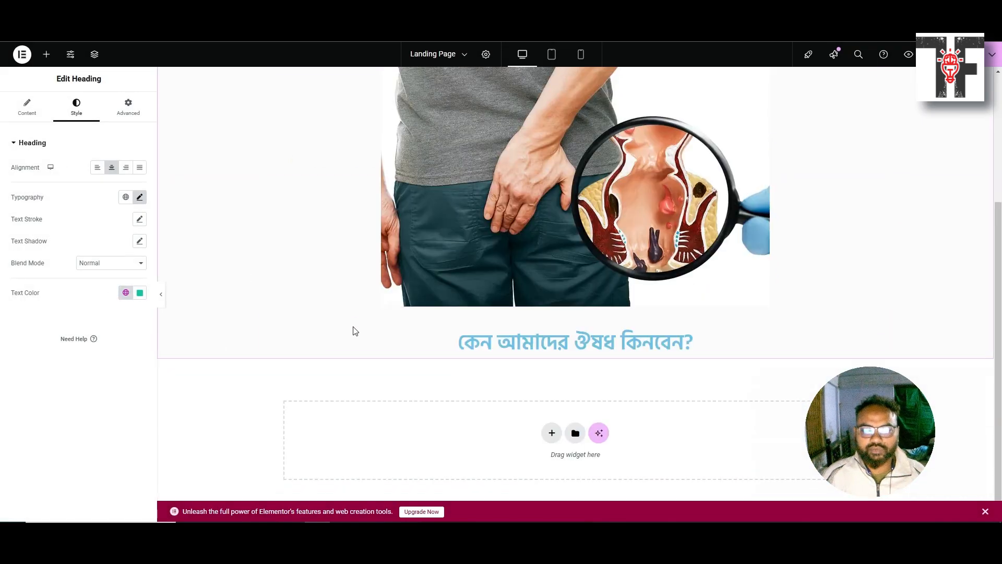
# Set the why-buy heading's bottom padding to 25 px
pyautogui.click(505, 334)
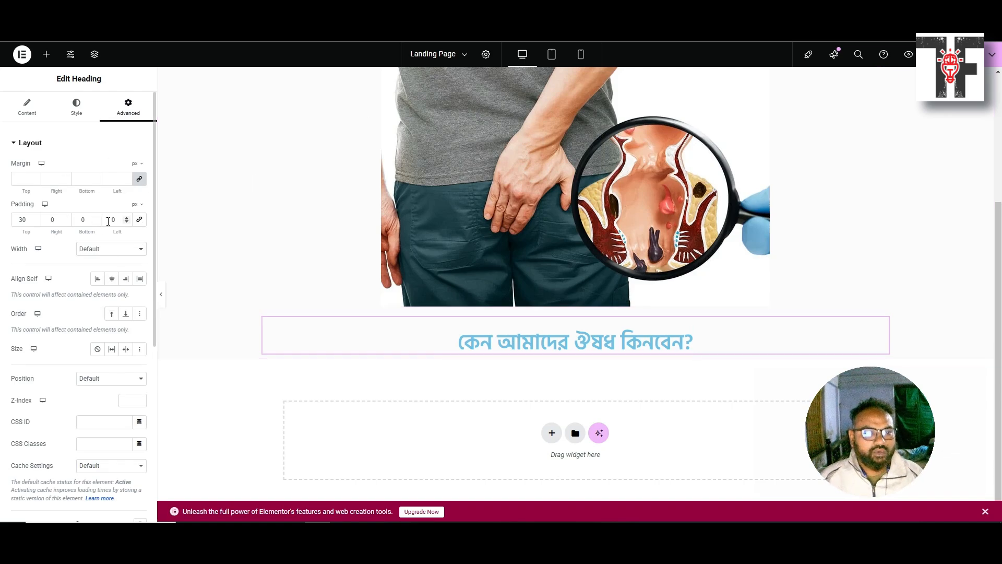
pyautogui.doubleClick(80, 223)
pyautogui.write('25')
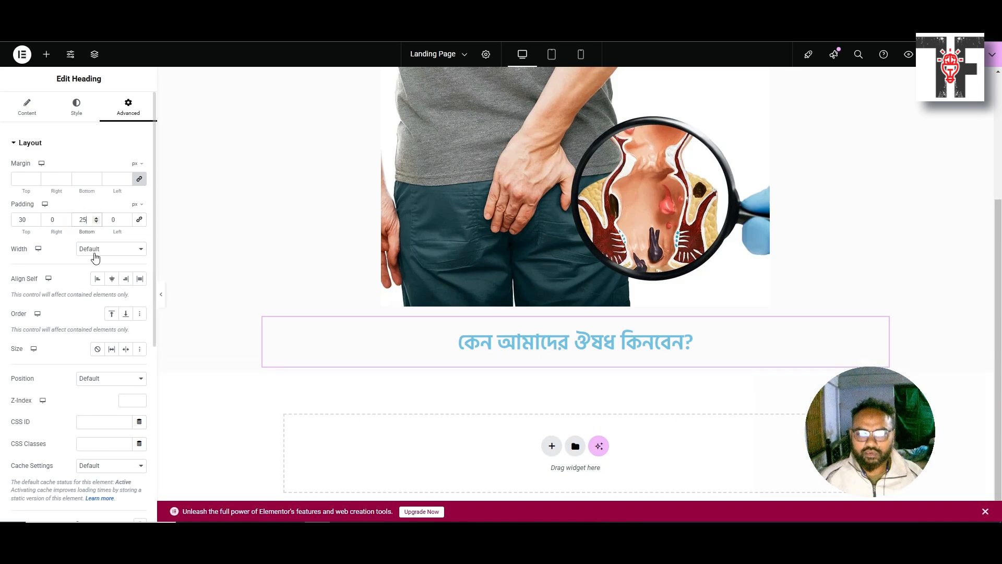
# Apply the global Heading Color to the why-buy heading's text
pyautogui.click(76, 107)
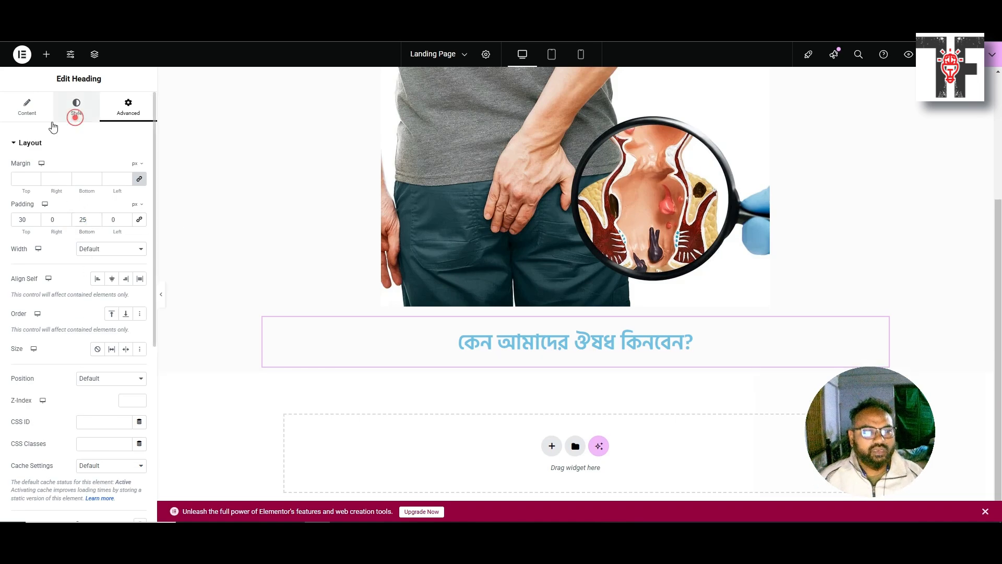
pyautogui.click(140, 294)
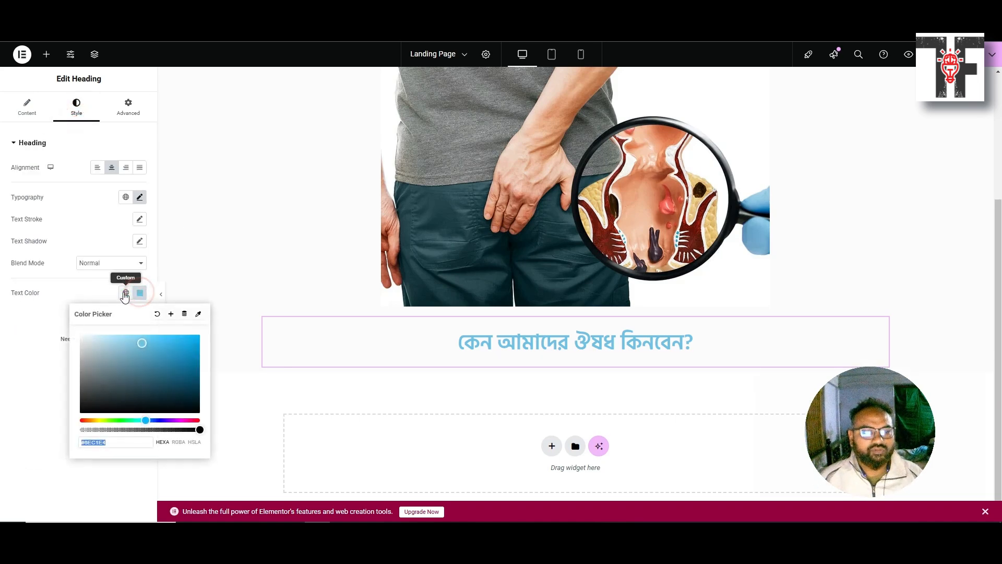
pyautogui.click(125, 293)
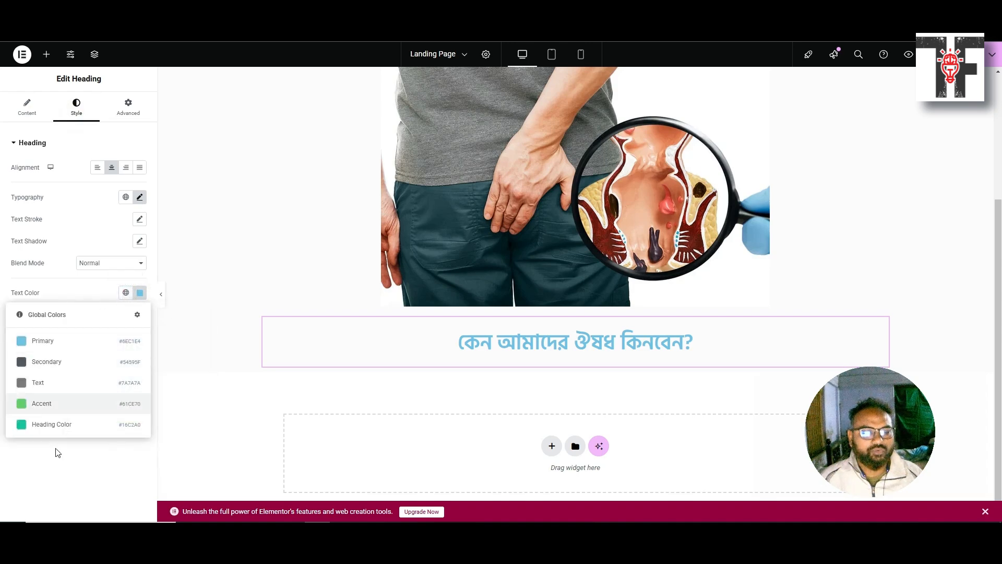
pyautogui.click(66, 425)
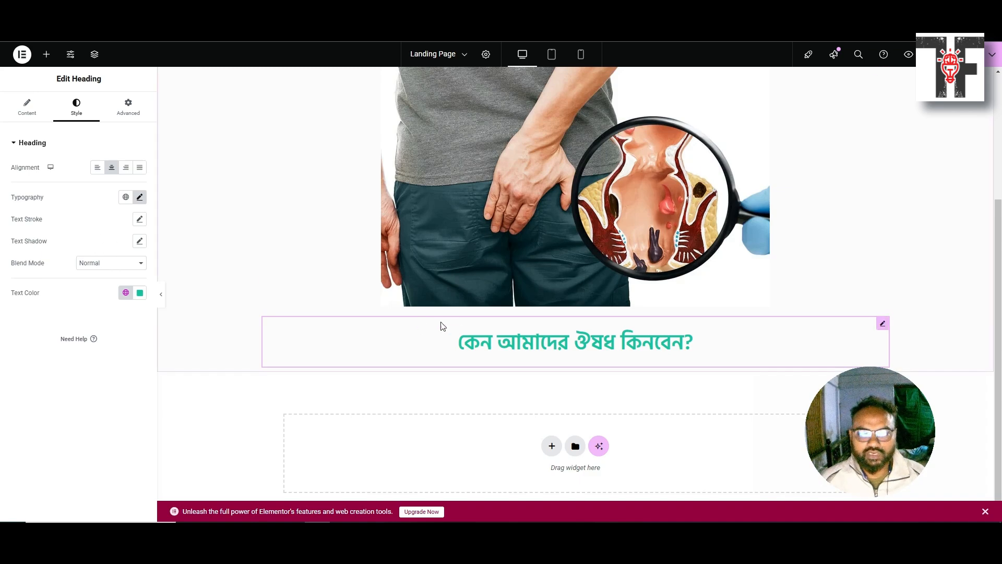
pyautogui.scroll(-1, 464, 334)
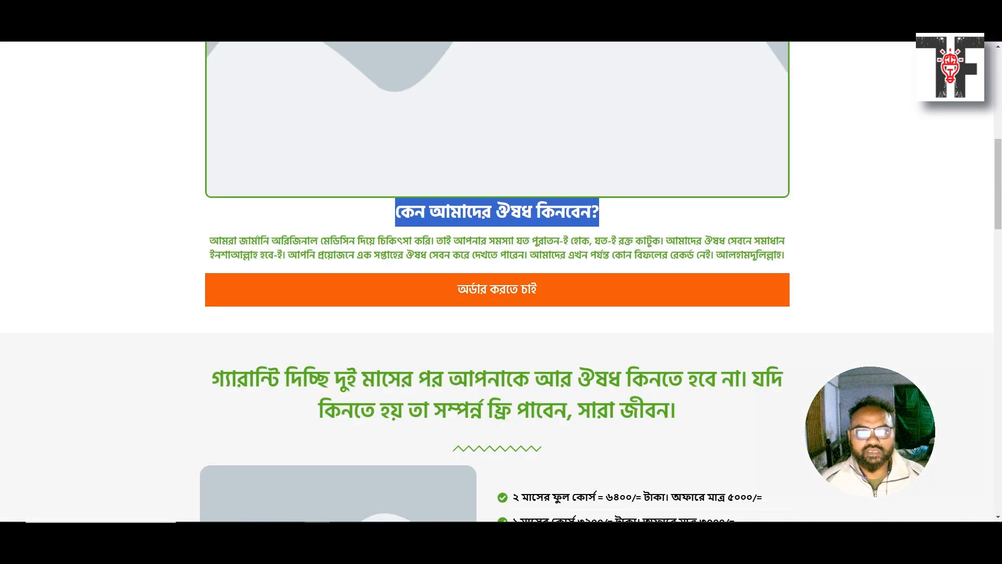
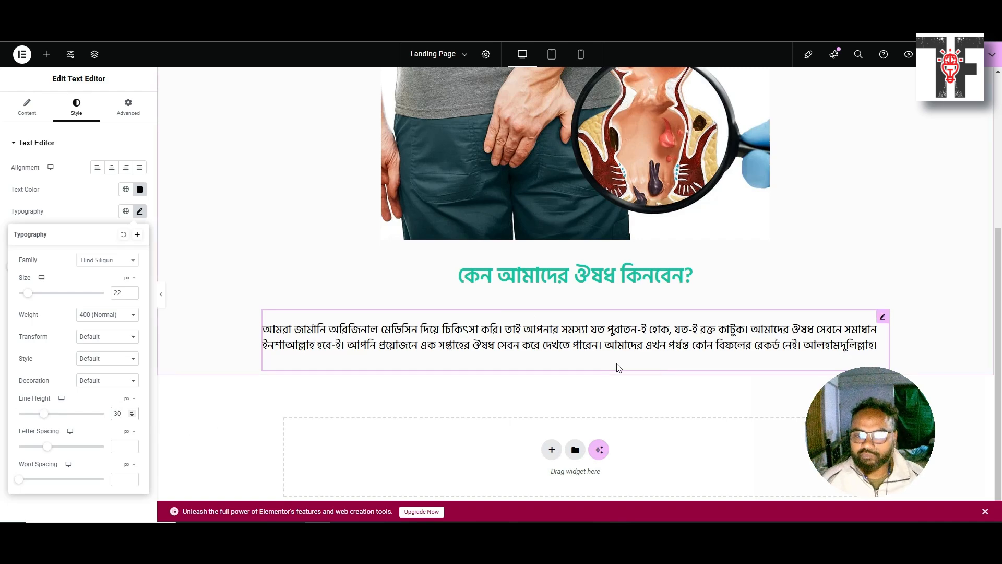
# Finish the paragraph's Hind Siliguri typography at 22 px size and 30 px line height
pyautogui.scroll(-1, 493, 411)
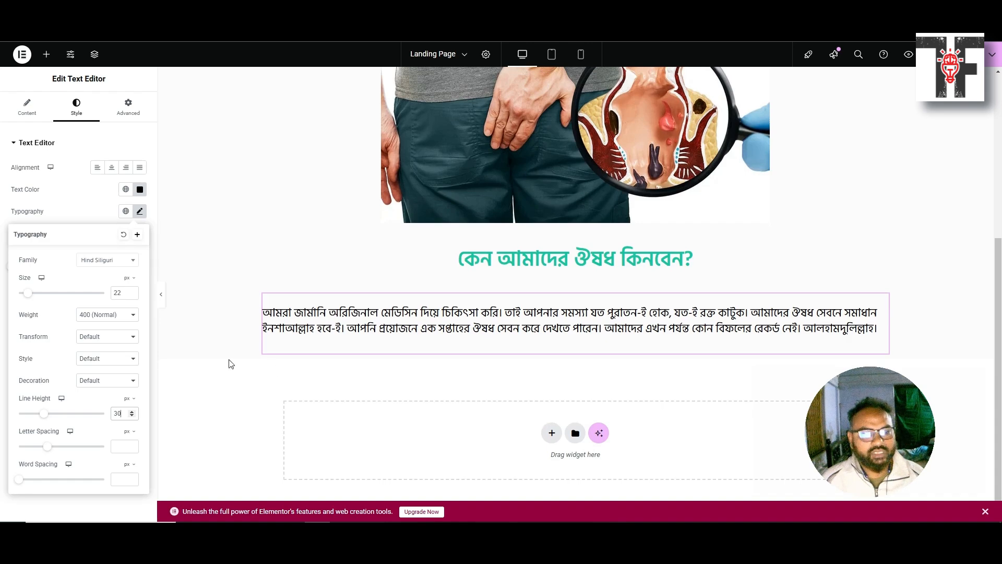
pyautogui.click(140, 212)
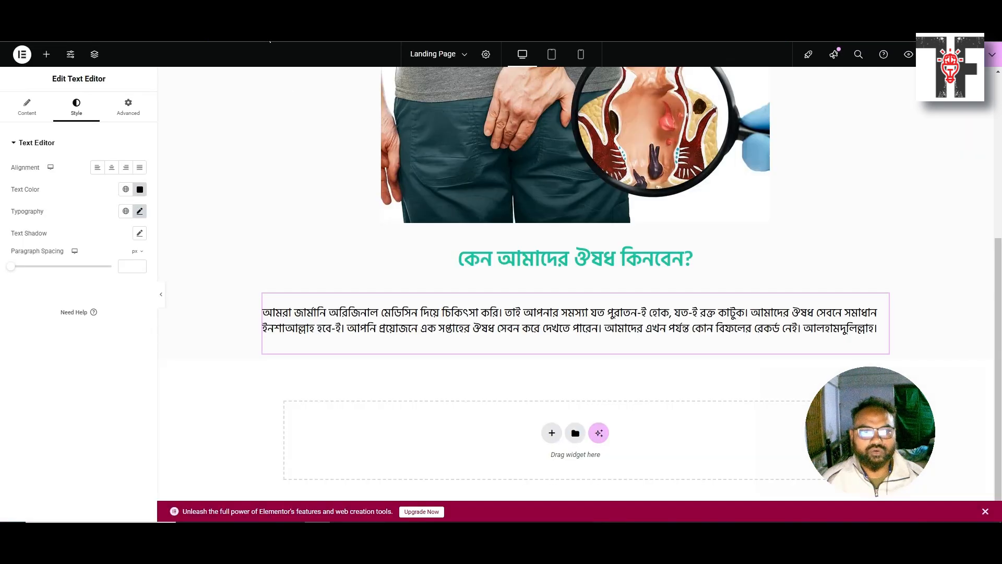
pyautogui.scroll(5, 326, 230)
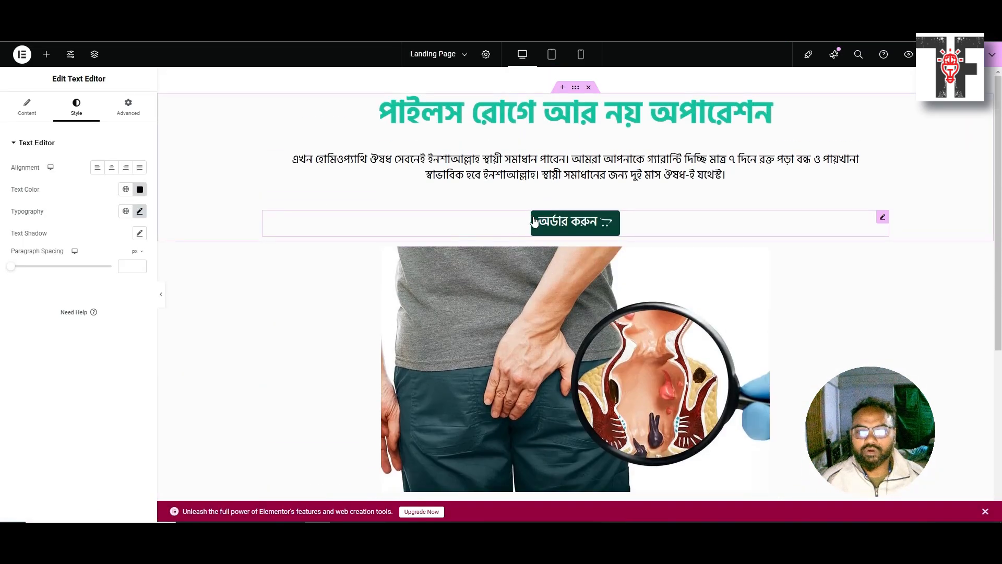
pyautogui.click(535, 222)
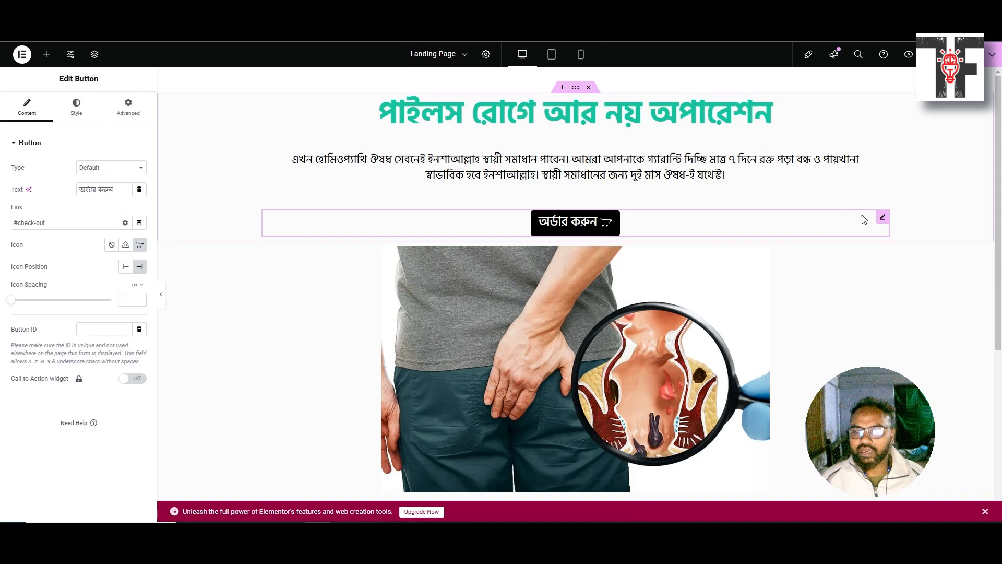
# Duplicate the অর্ডার করুন button and move the copy beneath the why-buy paragraph
pyautogui.rightClick(881, 218)
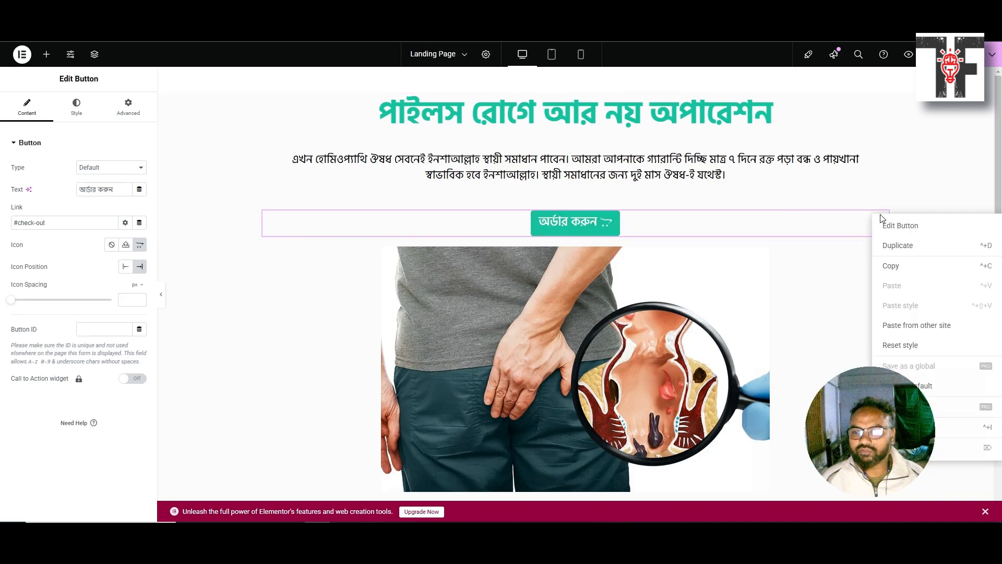
pyautogui.click(898, 245)
pyautogui.scroll(-2, 606, 257)
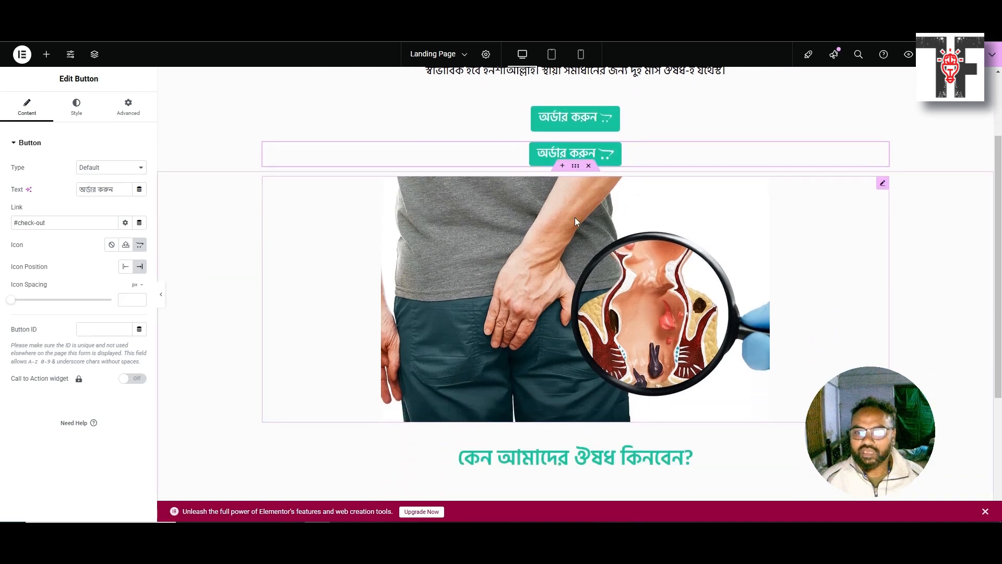
pyautogui.scroll(-1, 575, 222)
pyautogui.moveTo(577, 97); pyautogui.dragTo(559, 424)
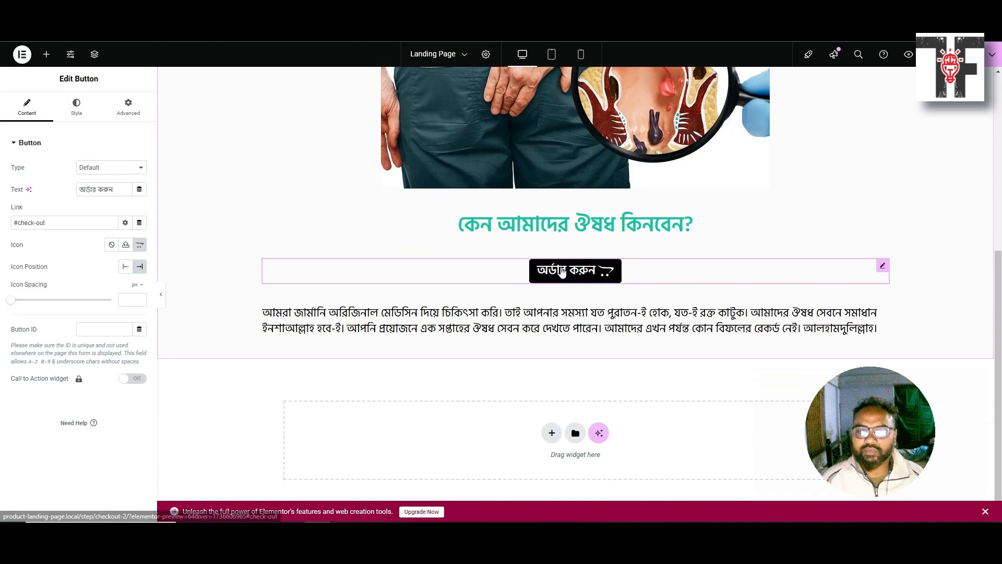
pyautogui.moveTo(561, 271); pyautogui.dragTo(571, 347)
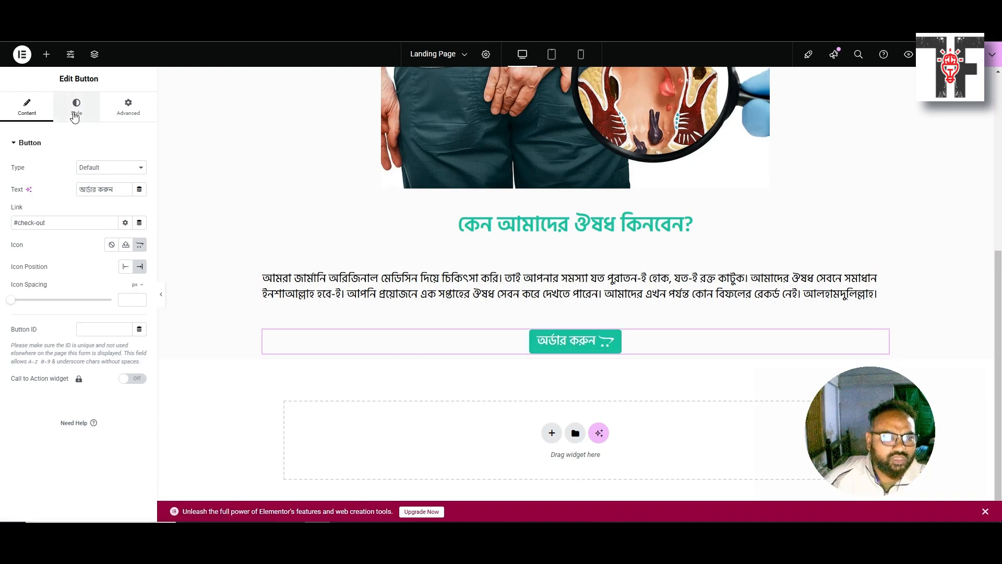
pyautogui.click(74, 112)
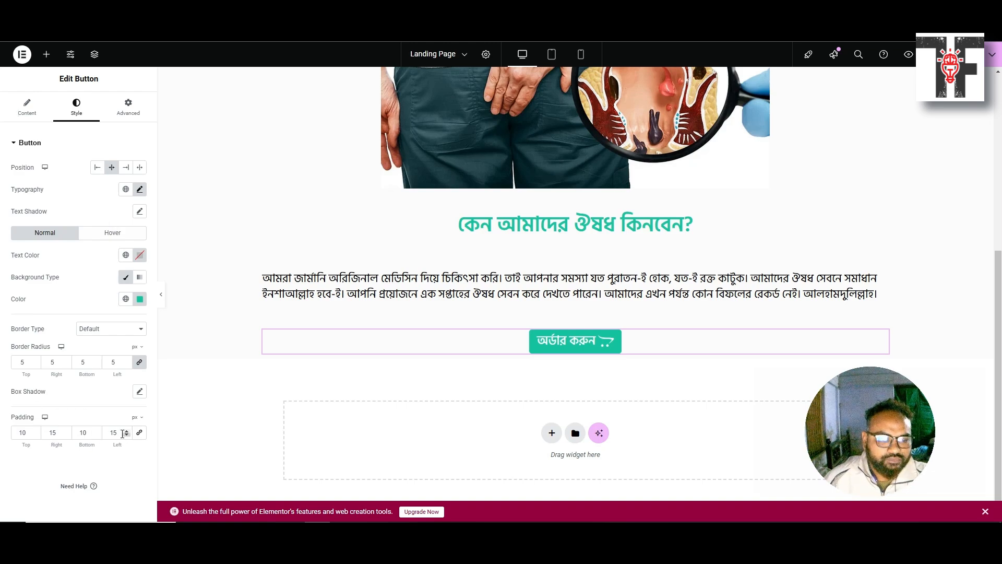
pyautogui.click(129, 111)
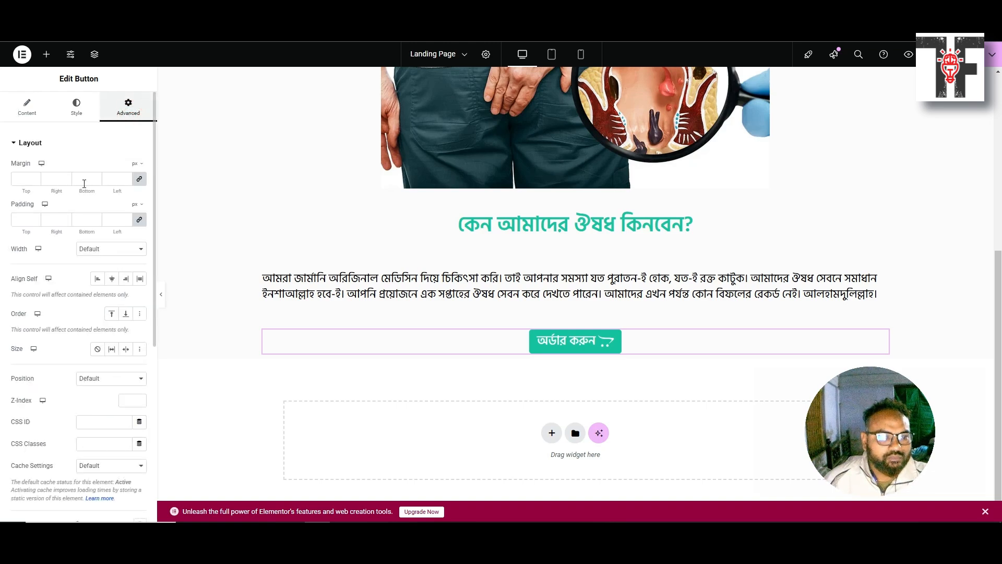
pyautogui.click(125, 349)
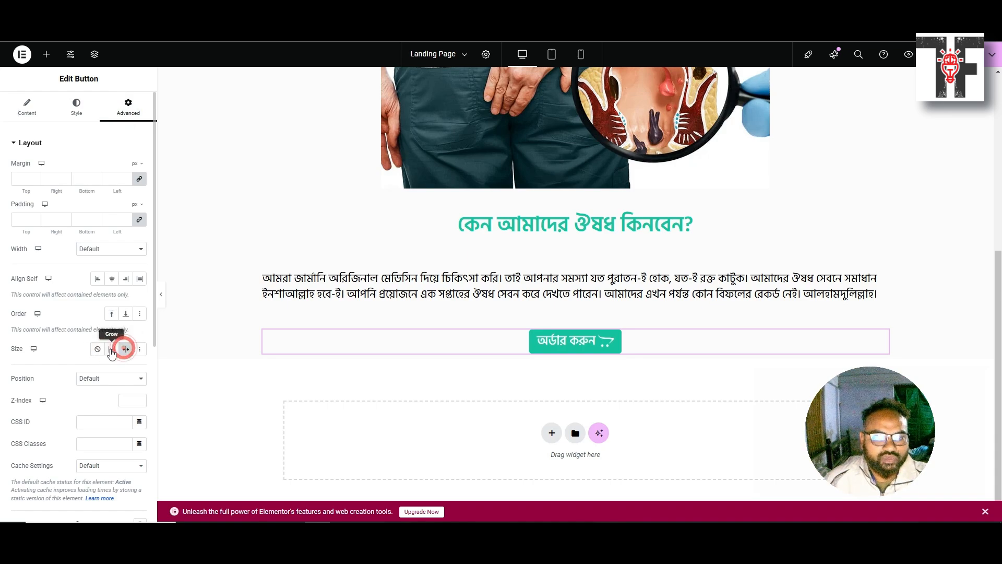
pyautogui.click(111, 350)
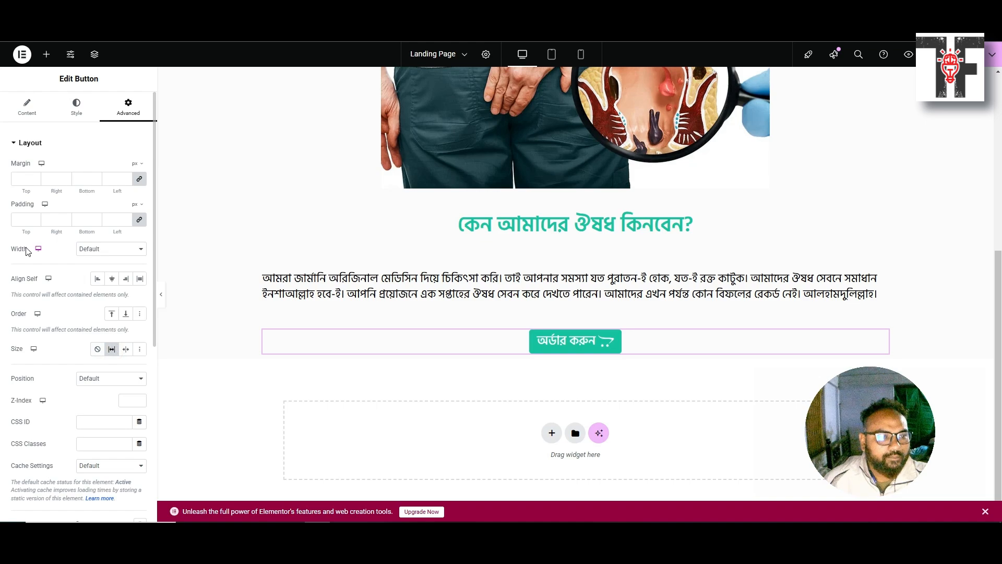
pyautogui.click(111, 349)
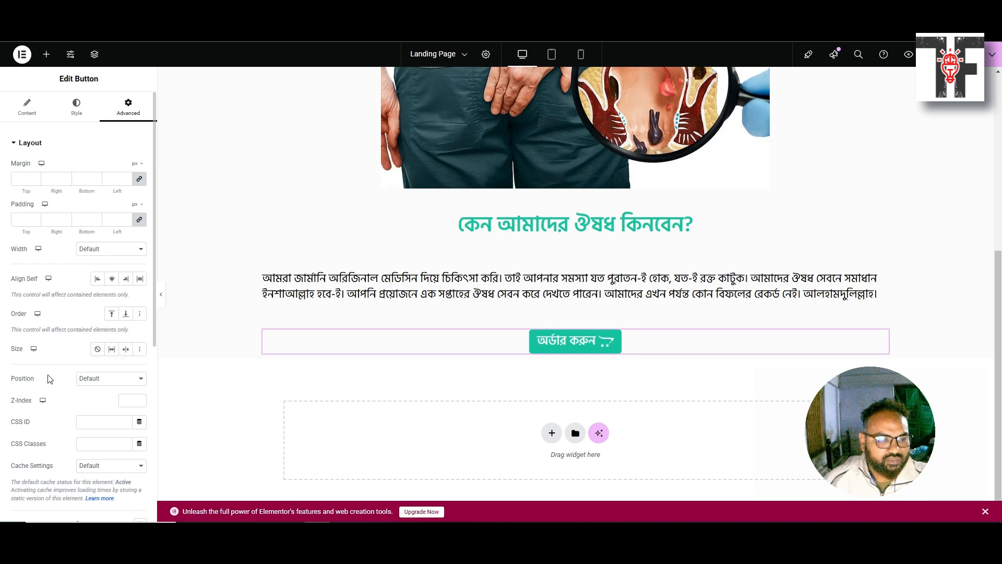
pyautogui.click(94, 379)
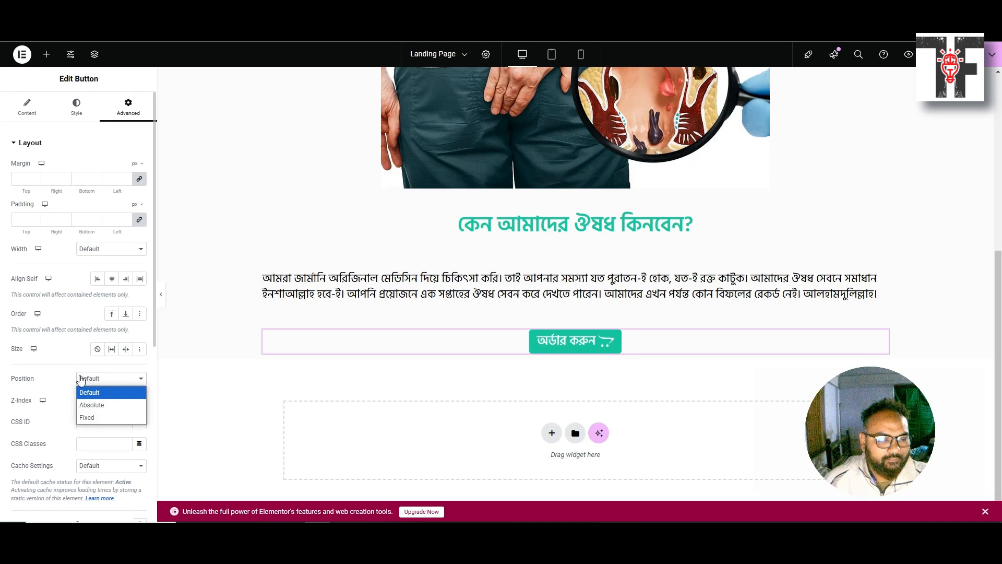
pyautogui.click(46, 378)
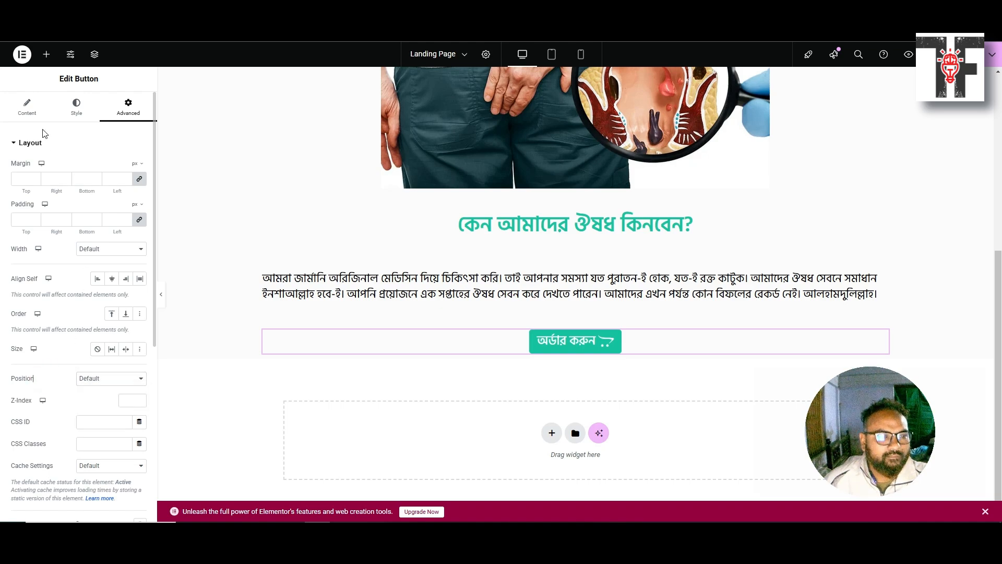
pyautogui.click(27, 107)
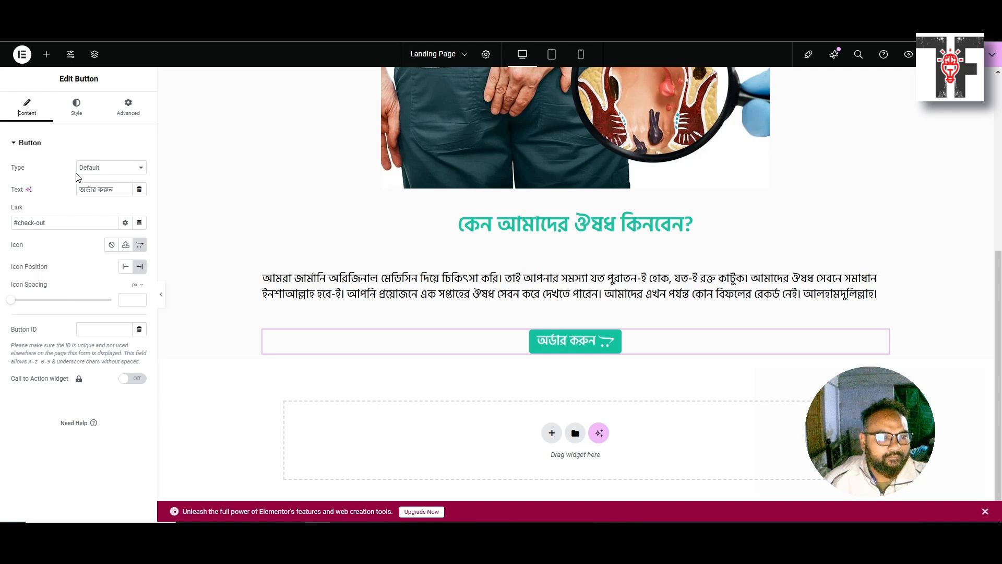
pyautogui.click(105, 166)
# Review the button's type and border type in Style, leaving both on Default
pyautogui.click(107, 167)
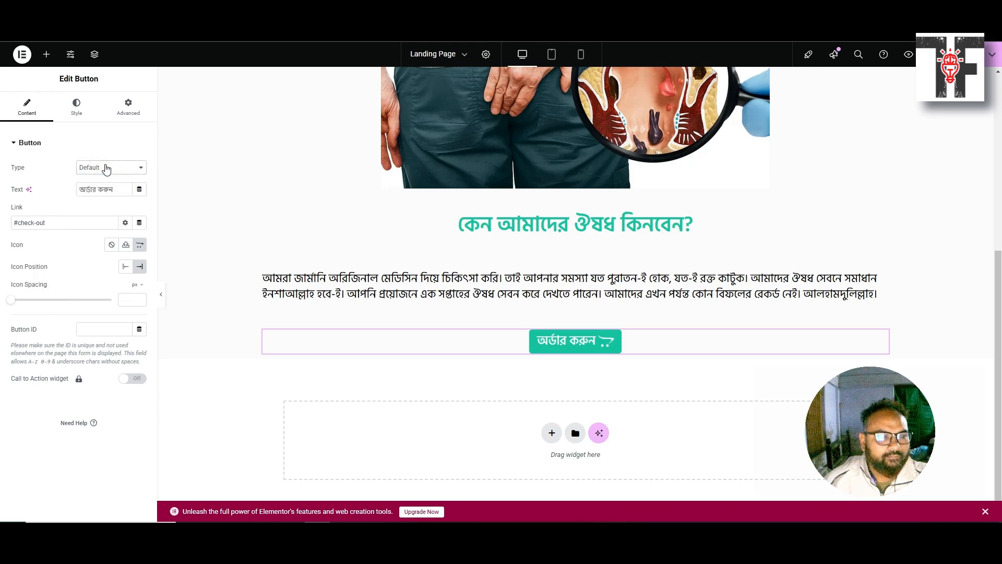
pyautogui.click(89, 117)
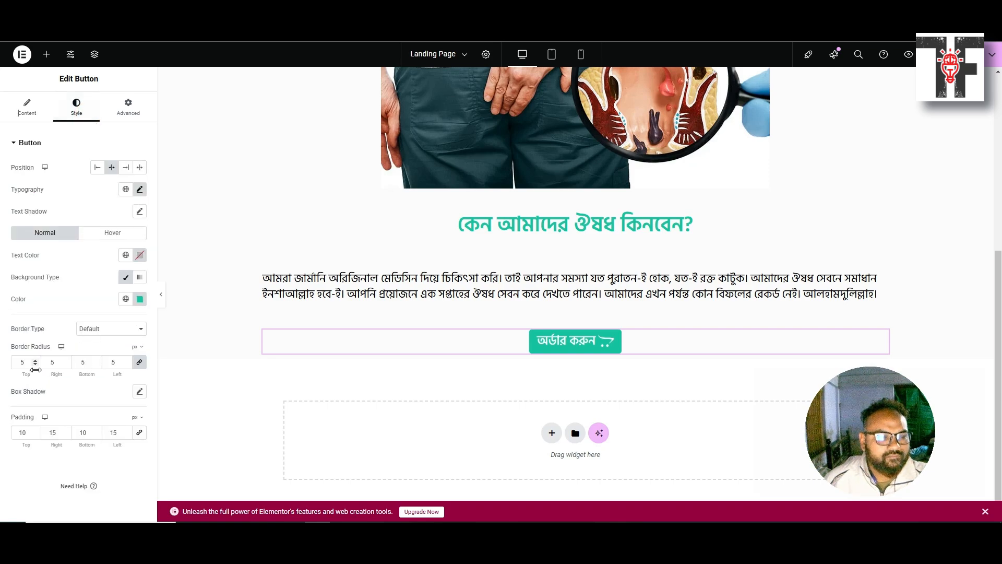
pyautogui.click(100, 332)
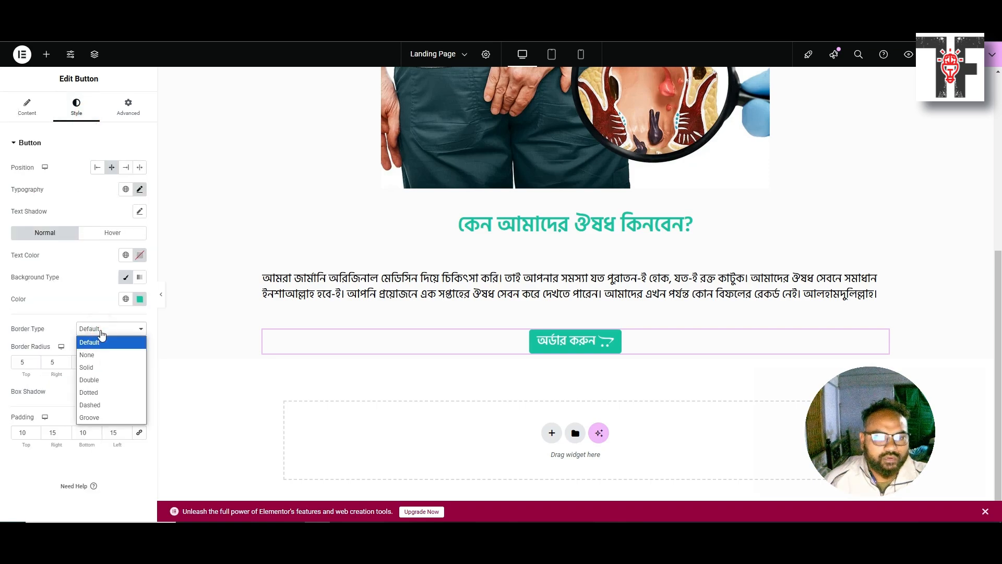
pyautogui.click(100, 329)
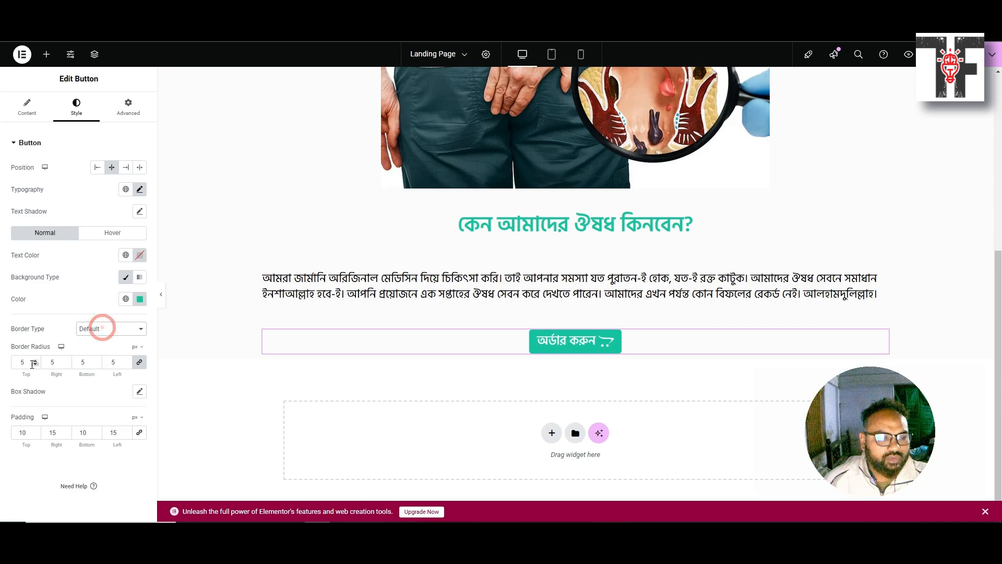
pyautogui.click(29, 364)
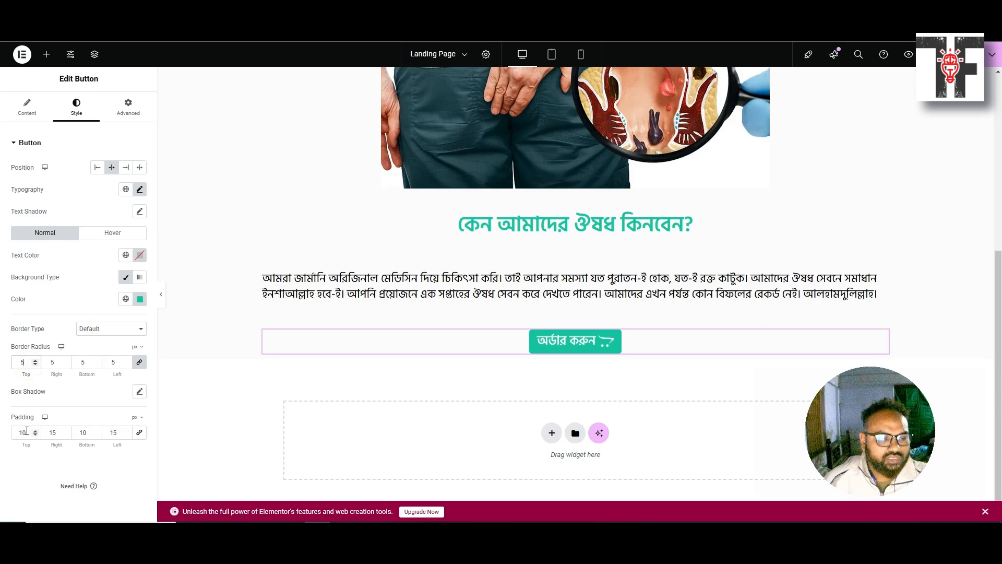
# Set the button padding to 10 top/bottom and 500 right and left
pyautogui.moveTo(28, 431); pyautogui.dragTo(14, 431)
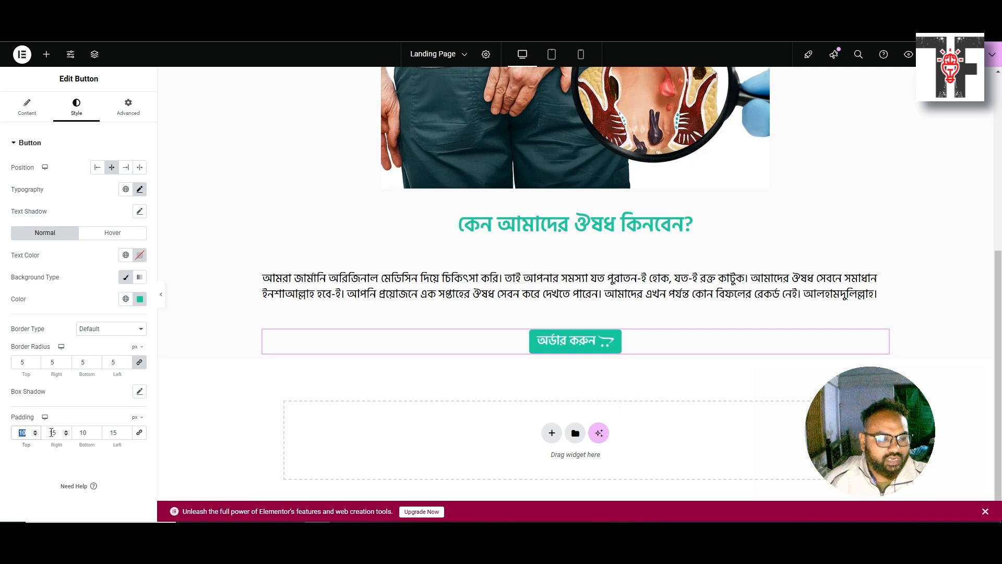
pyautogui.moveTo(47, 433); pyautogui.dragTo(78, 434)
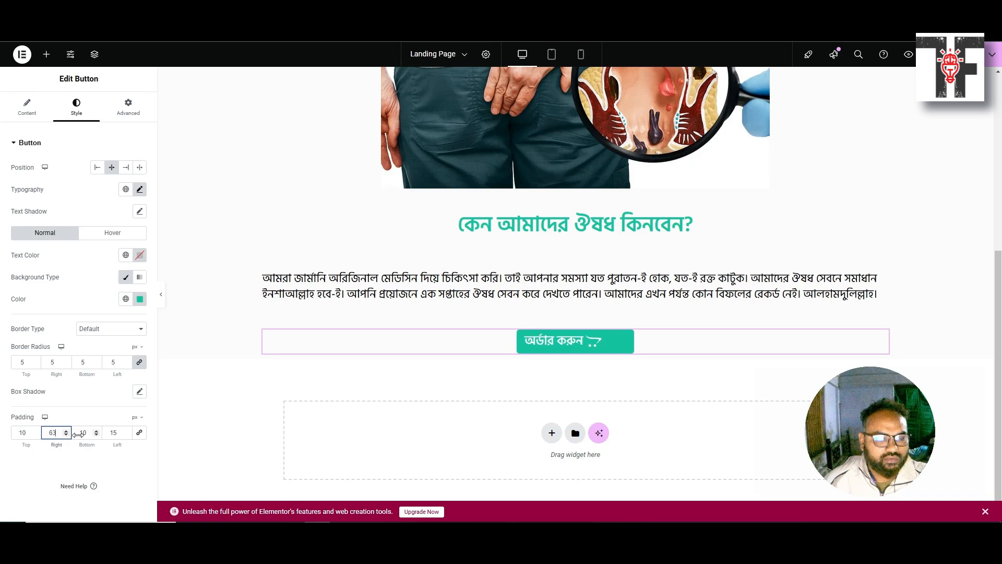
pyautogui.doubleClick(54, 433)
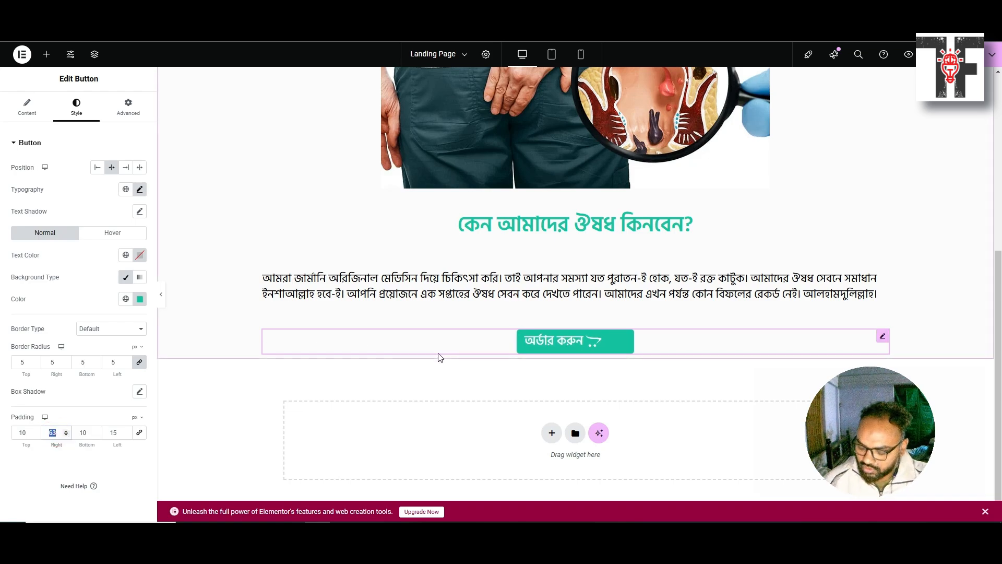
pyautogui.write('500')
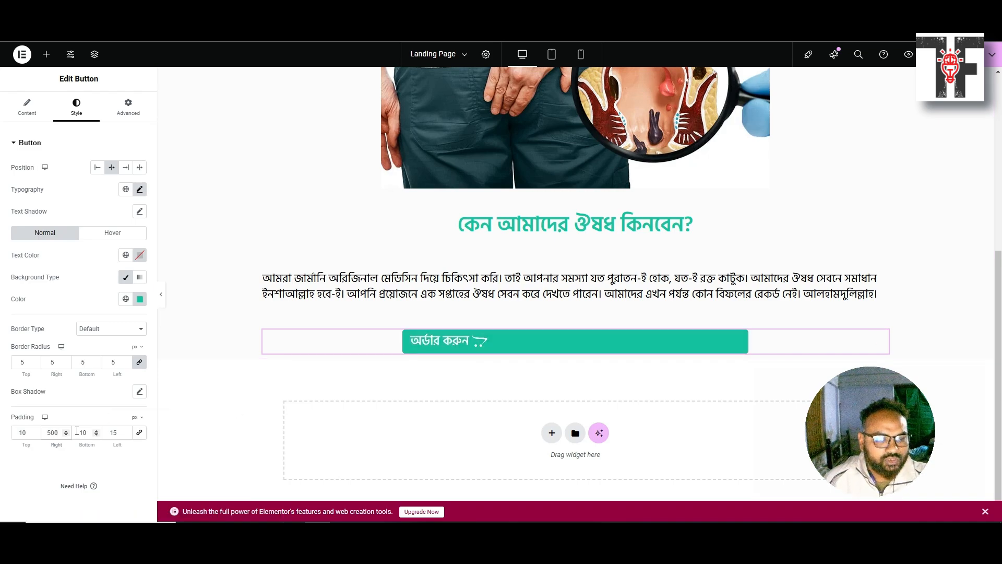
pyautogui.doubleClick(113, 433)
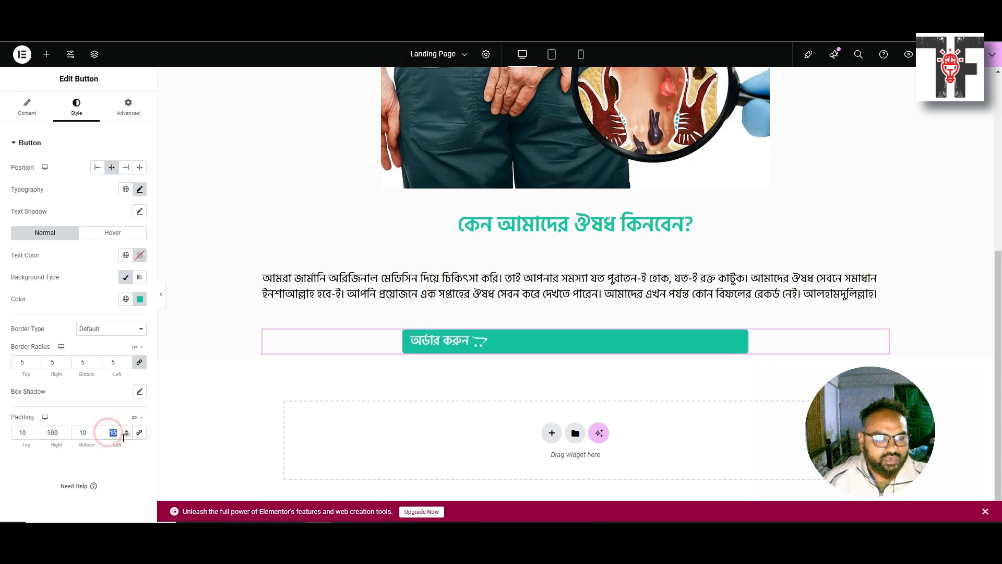
pyautogui.write('500')
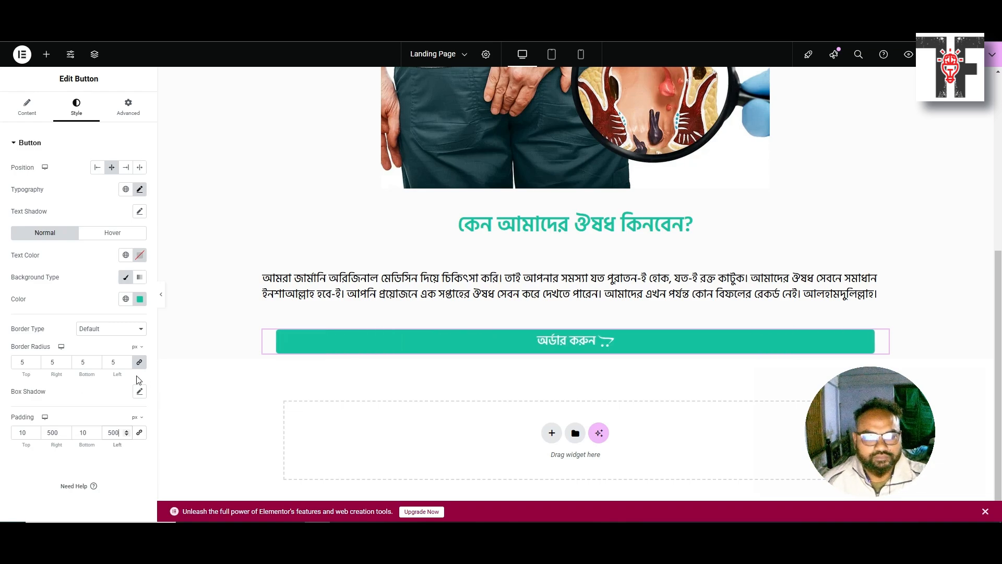
pyautogui.click(28, 479)
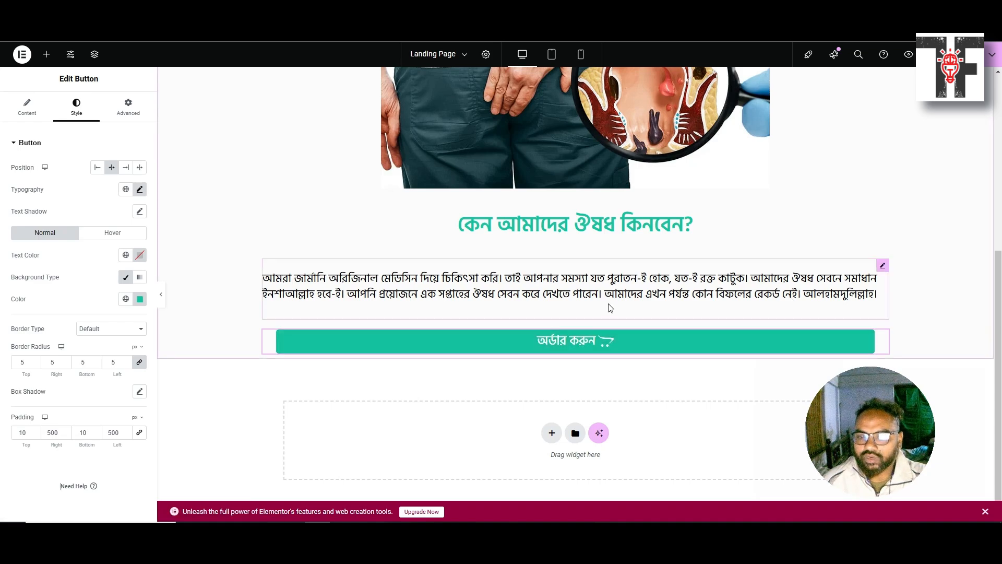
# Increase the button's right and left padding to 550
pyautogui.click(46, 434)
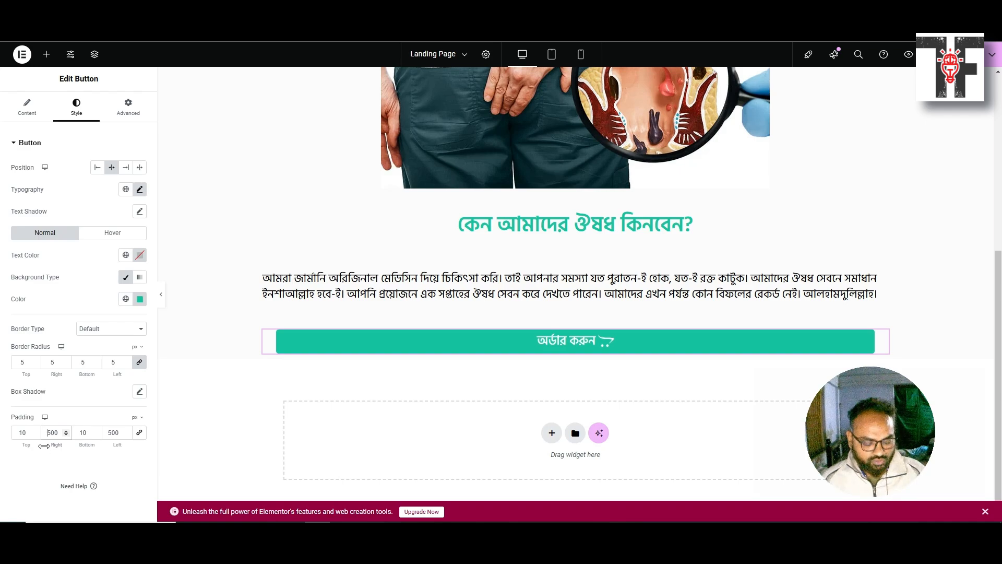
pyautogui.write('550')
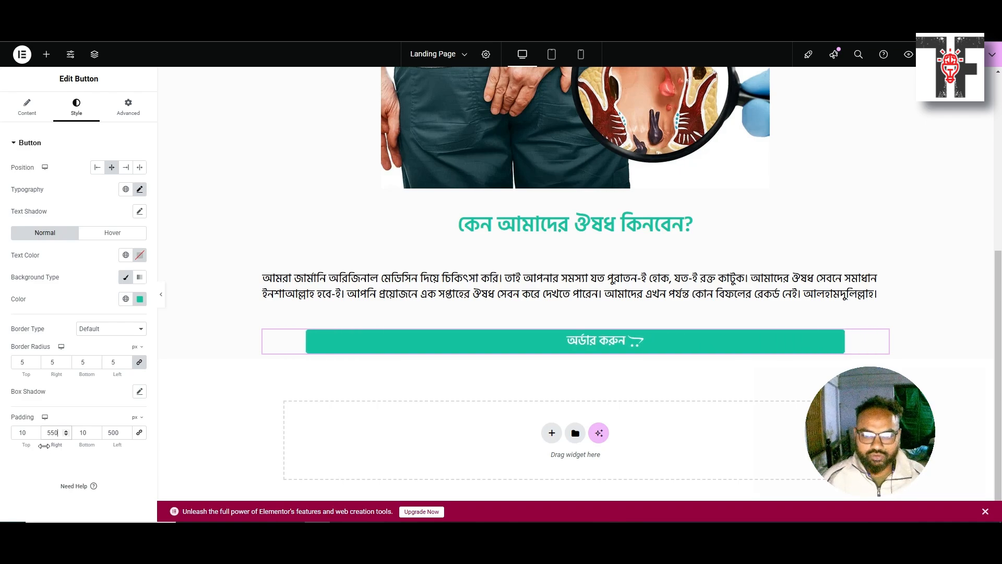
pyautogui.press('Tab')
pyautogui.press('Tab')
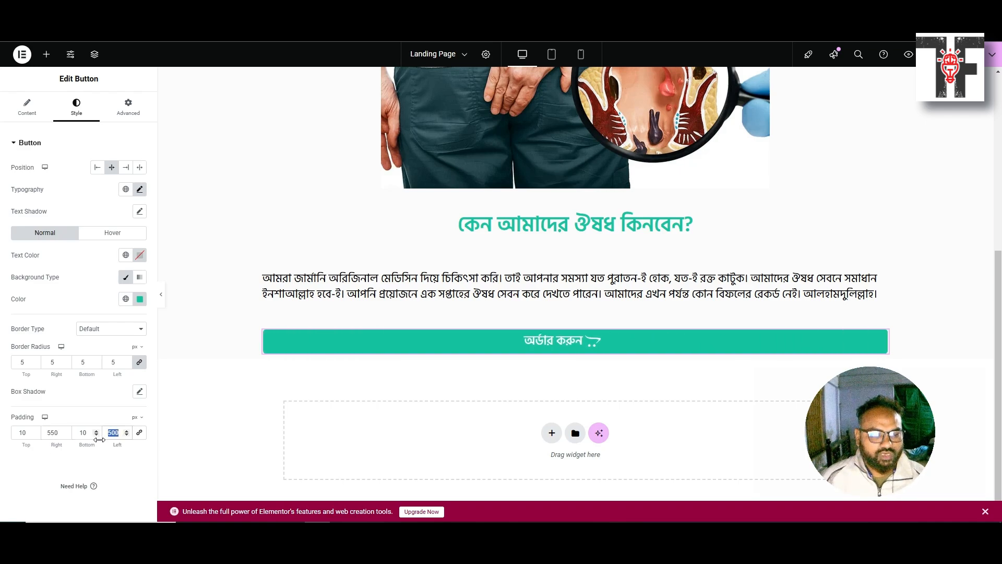
pyautogui.write('550')
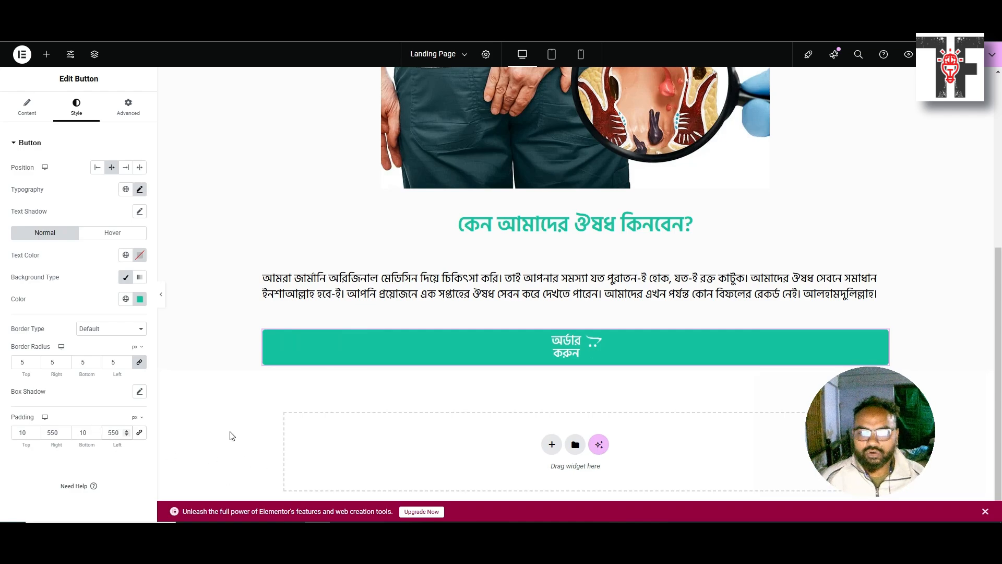
# Try a slightly smaller right and left padding of around 540
pyautogui.click(54, 433)
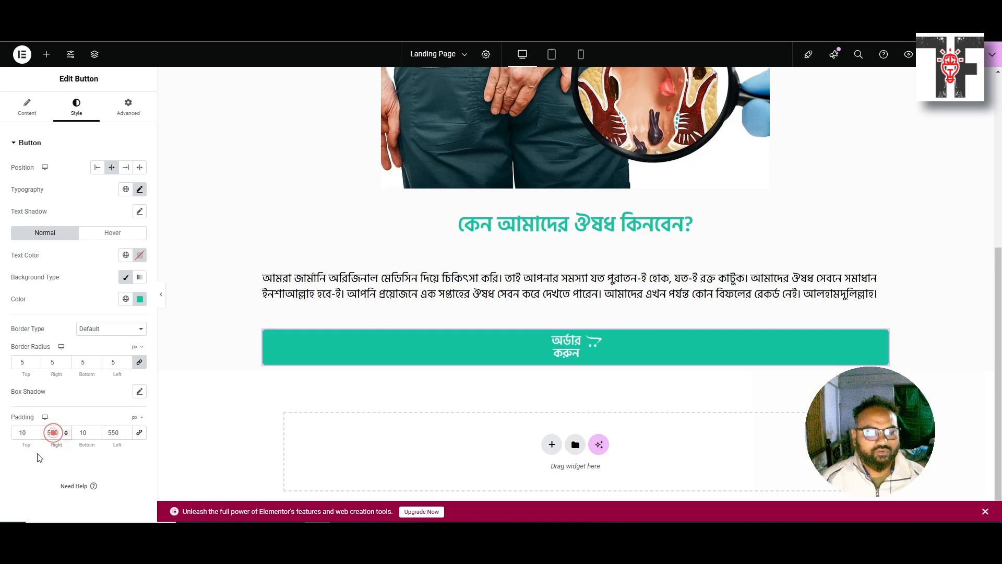
pyautogui.press('BackSpace')
pyautogui.write('4')
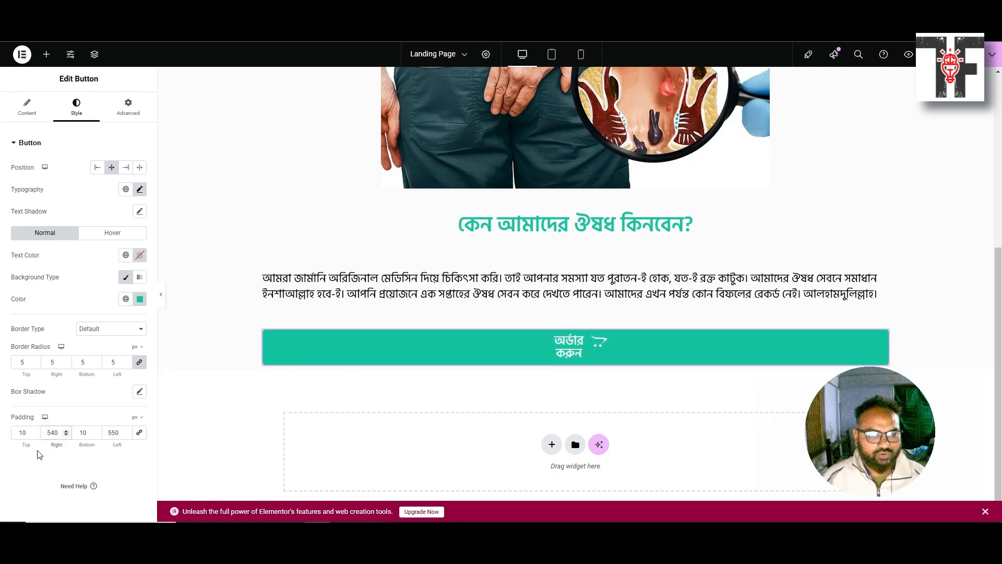
pyautogui.click(114, 433)
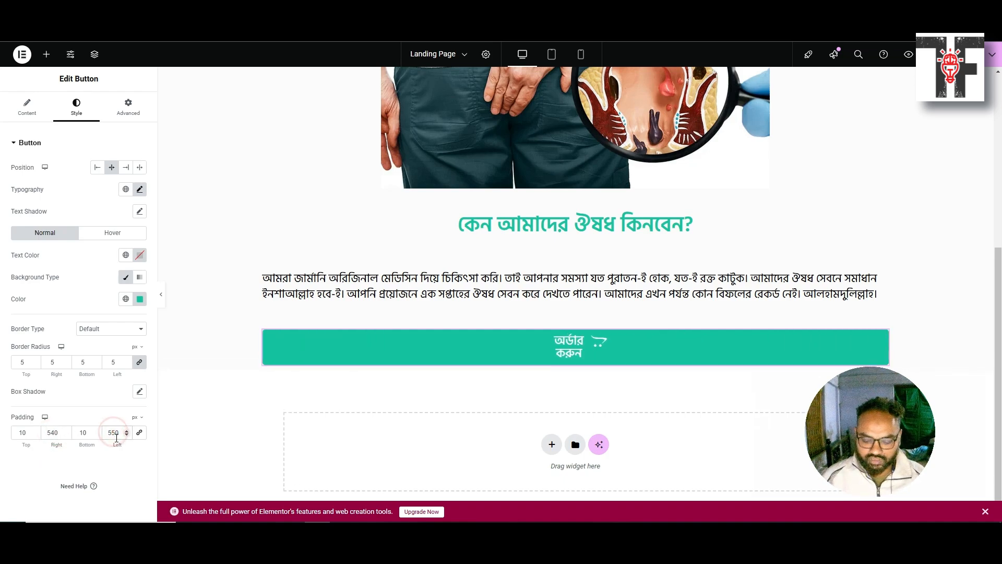
pyautogui.press('BackSpace')
pyautogui.write('4')
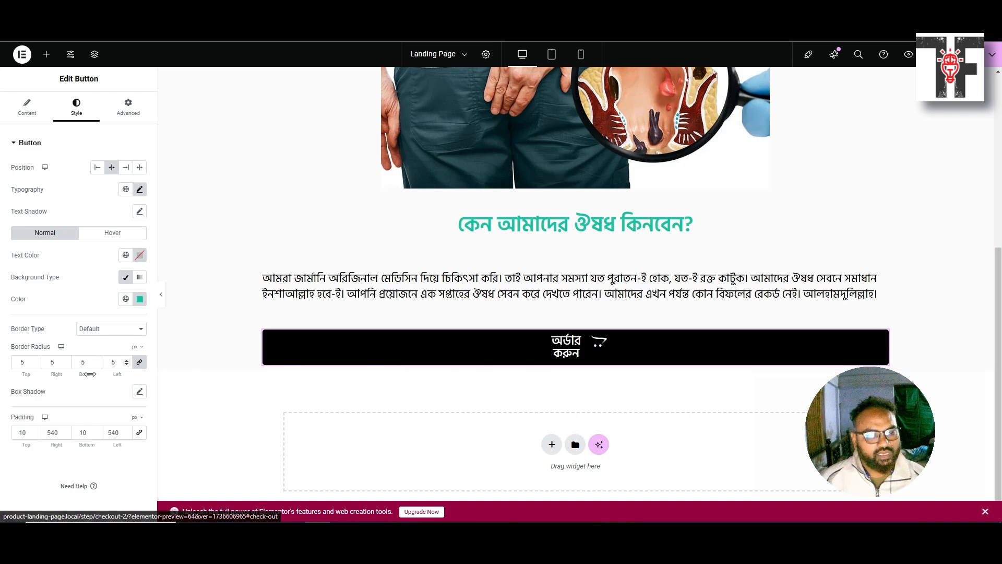
# Look through the button's Advanced and Content settings, returning to Style
pyautogui.click(126, 106)
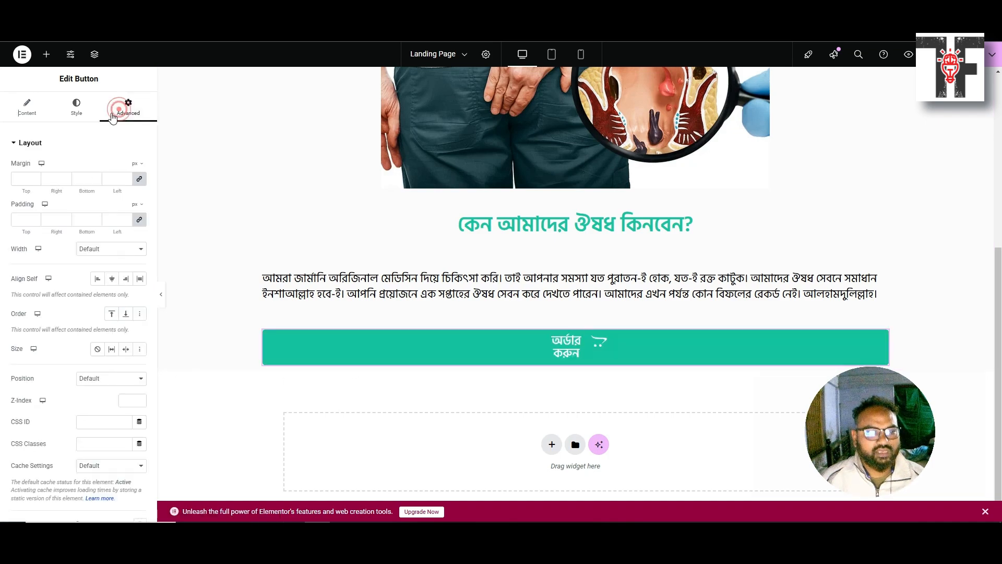
pyautogui.click(11, 121)
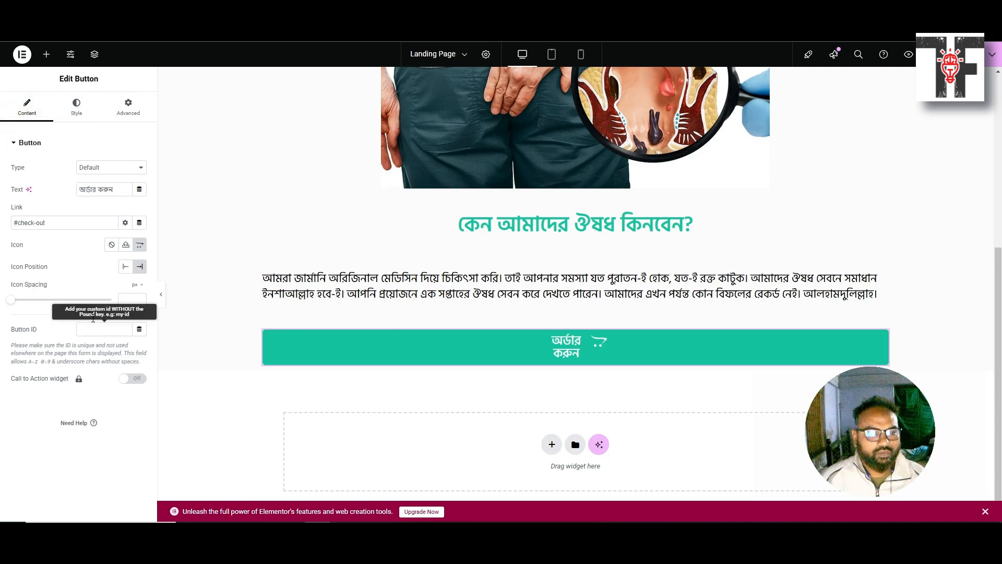
pyautogui.click(73, 108)
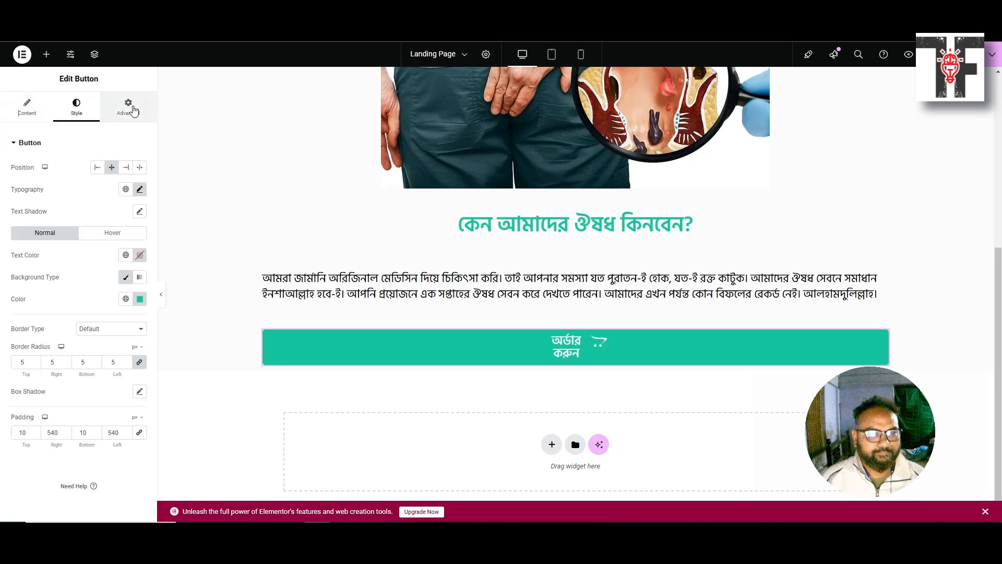
pyautogui.click(128, 106)
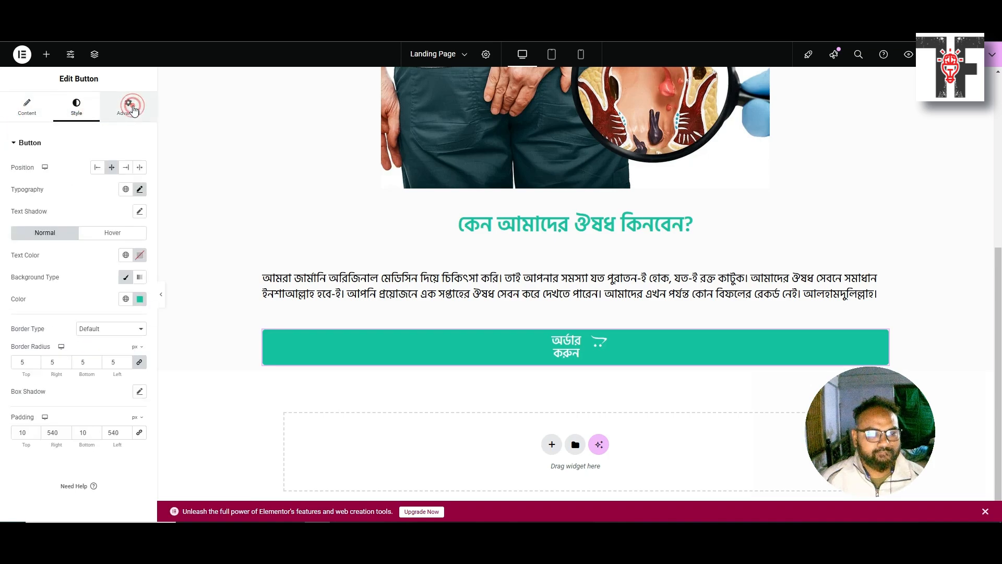
pyautogui.click(78, 108)
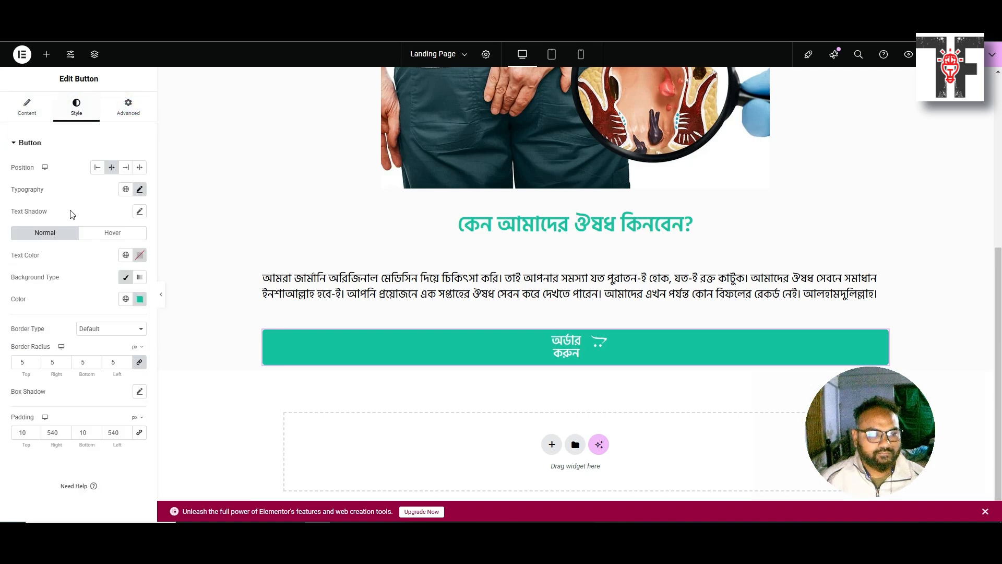
# Lower the right and left padding further to around 530
pyautogui.click(56, 432)
pyautogui.press('BackSpace')
pyautogui.write('3')
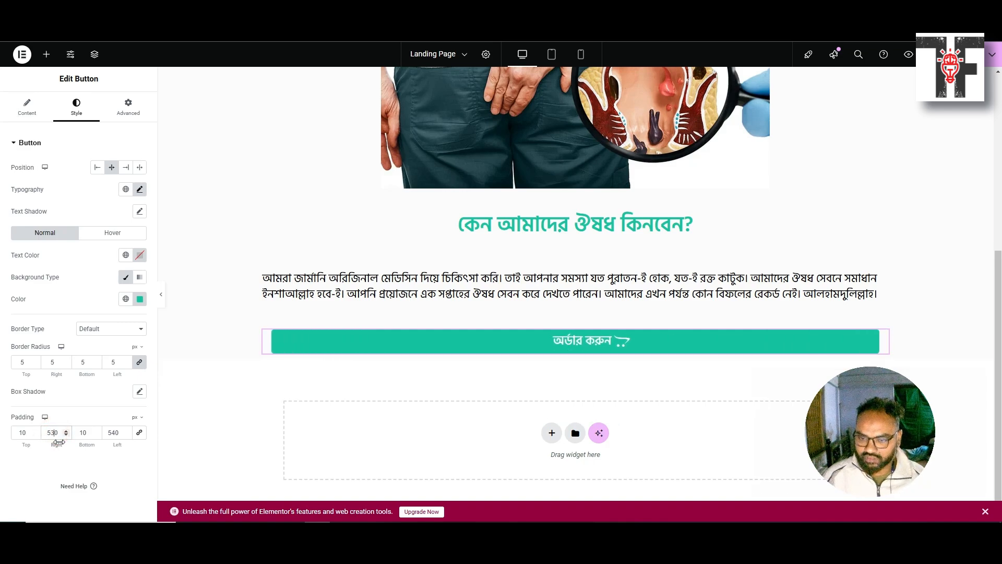
pyautogui.click(113, 432)
pyautogui.press('BackSpace')
pyautogui.write('3')
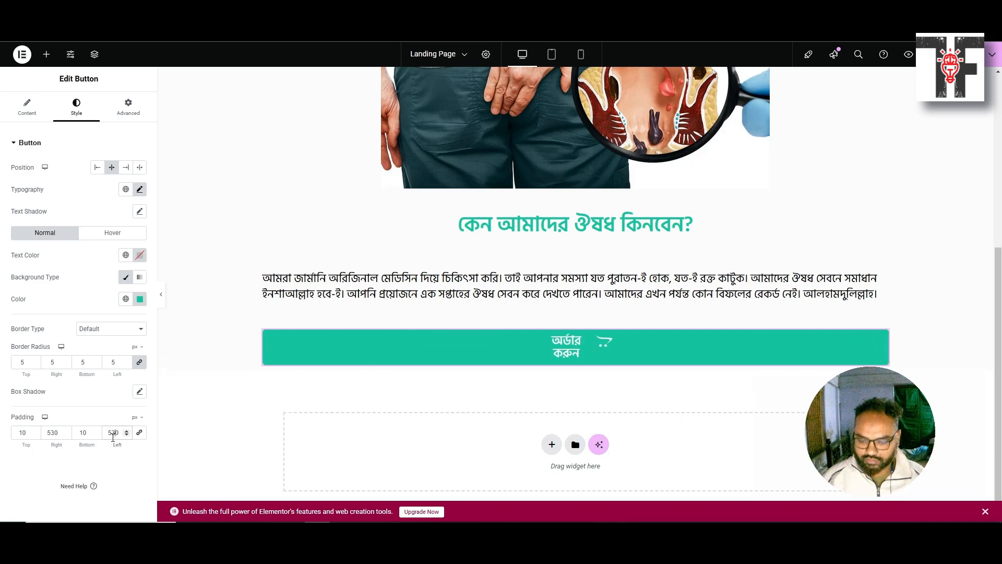
pyautogui.press('Down')
pyautogui.press('Down')
pyautogui.press('Down')
pyautogui.press('Down')
pyautogui.press('Down')
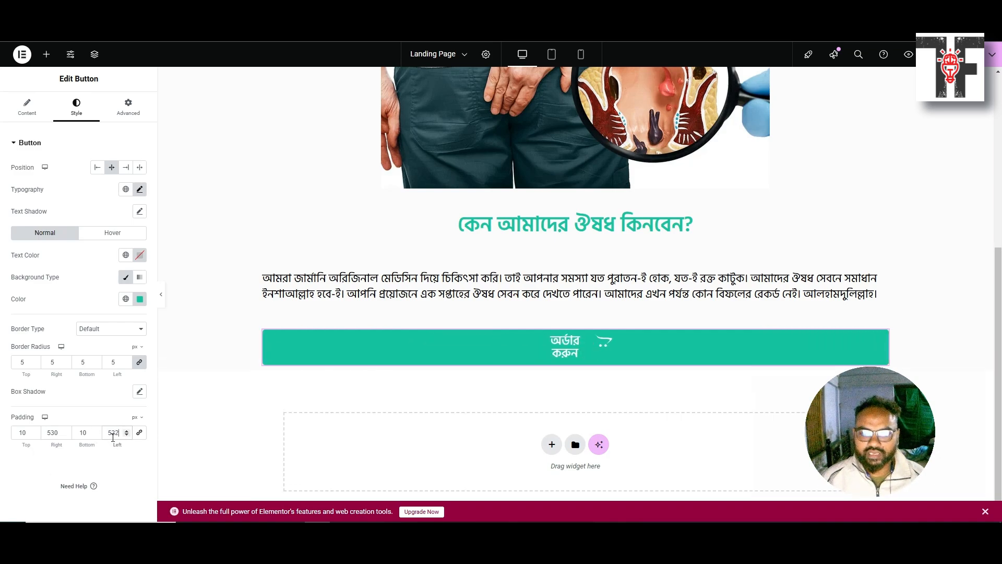
pyautogui.press('Down')
pyautogui.press('Down')
pyautogui.press('Down')
pyautogui.press('Down')
pyautogui.press('Down')
pyautogui.press('Down')
pyautogui.press('Down')
pyautogui.press('Down')
pyautogui.press('Down')
pyautogui.press('Down')
pyautogui.press('Down')
pyautogui.press('Down')
pyautogui.press('Down')
pyautogui.press('Down')
pyautogui.press('Down')
pyautogui.press('Down')
pyautogui.press('Down')
pyautogui.press('Down')
pyautogui.press('Down')
pyautogui.press('Down')
pyautogui.press('Down')
pyautogui.press('Down')
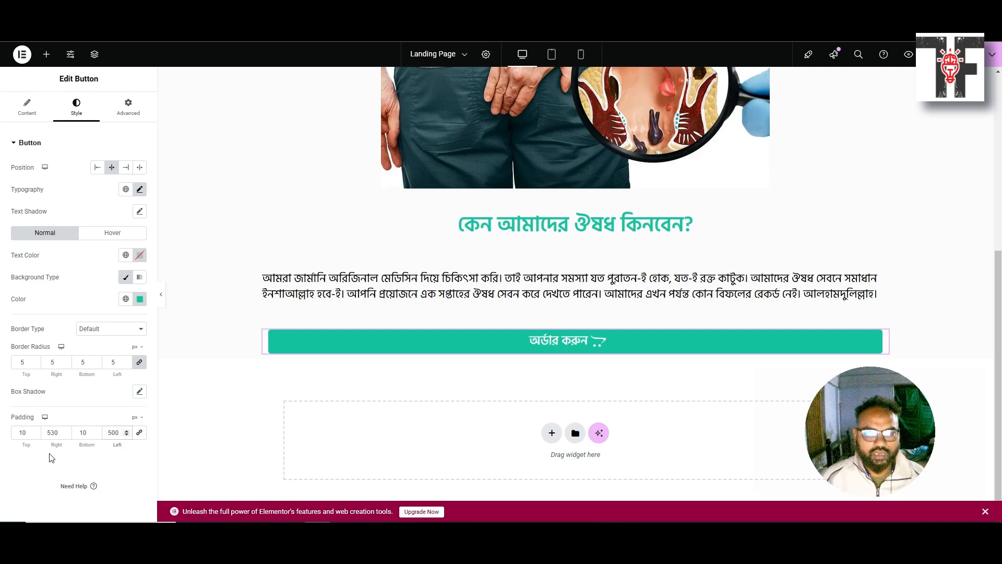
# Settle the button's padding on 500 after briefly trying 540
pyautogui.doubleClick(54, 433)
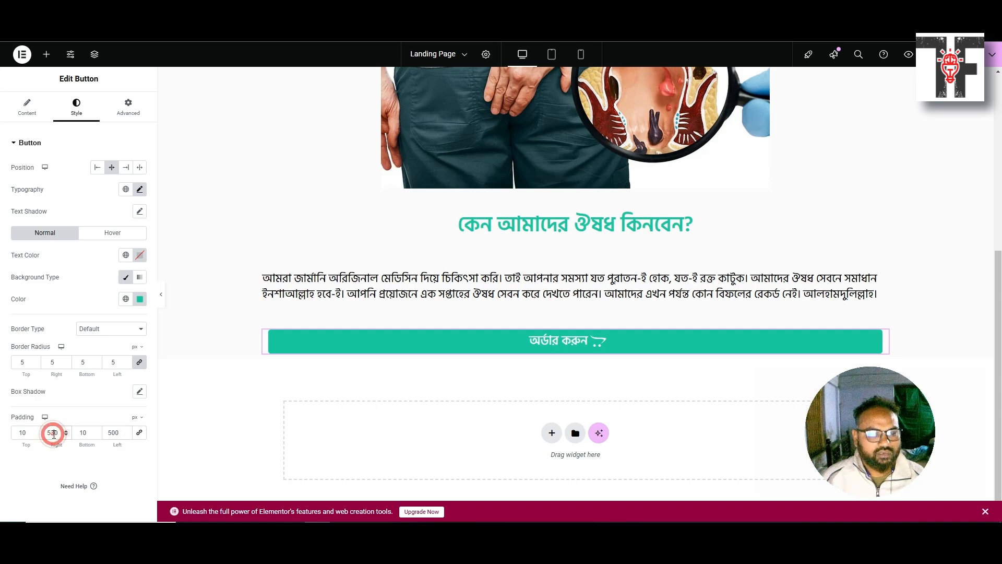
pyautogui.write('540')
pyautogui.click(56, 434)
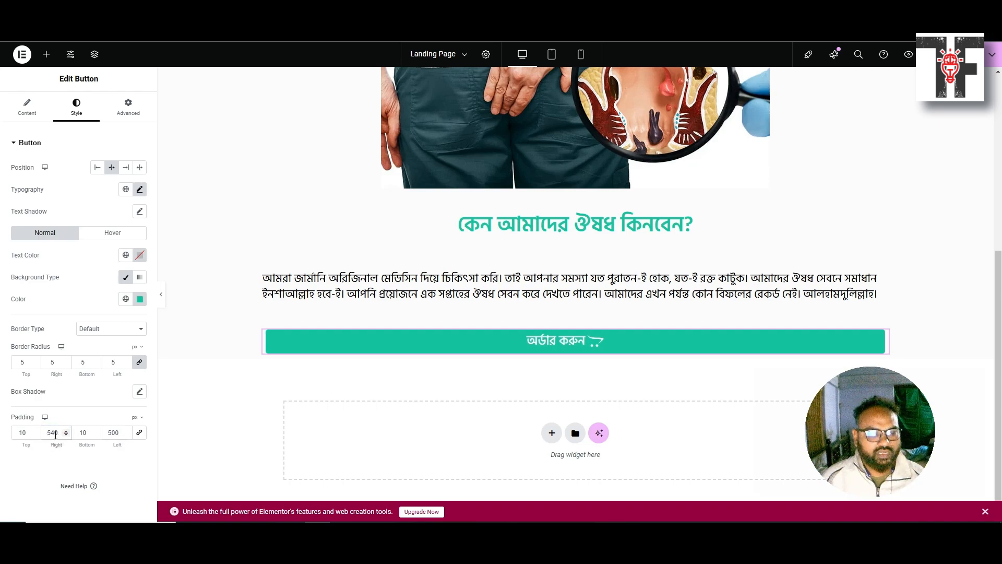
pyautogui.write('500')
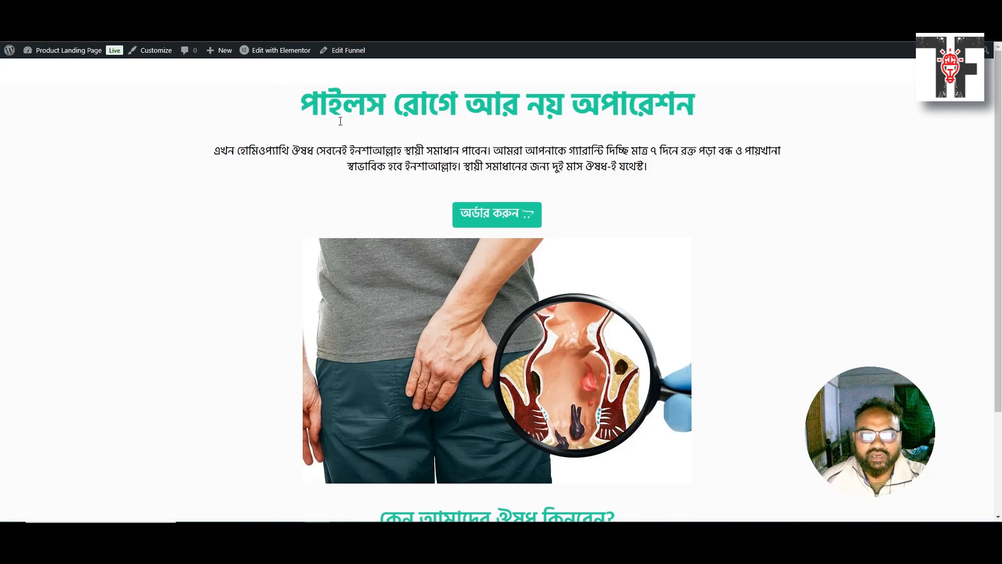
pyautogui.scroll(-2, 322, 123)
pyautogui.scroll(1, 310, 131)
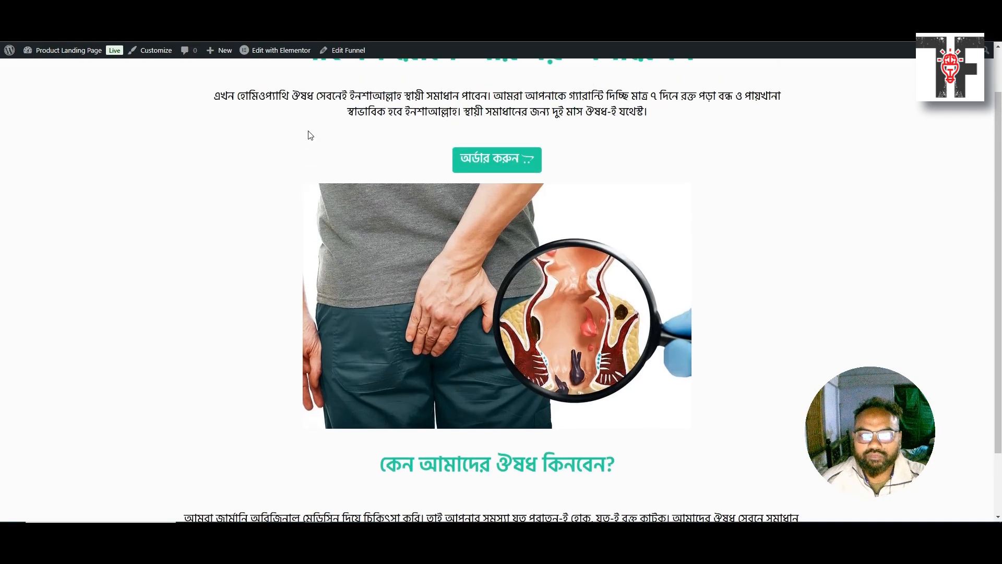
pyautogui.scroll(-2, 470, 172)
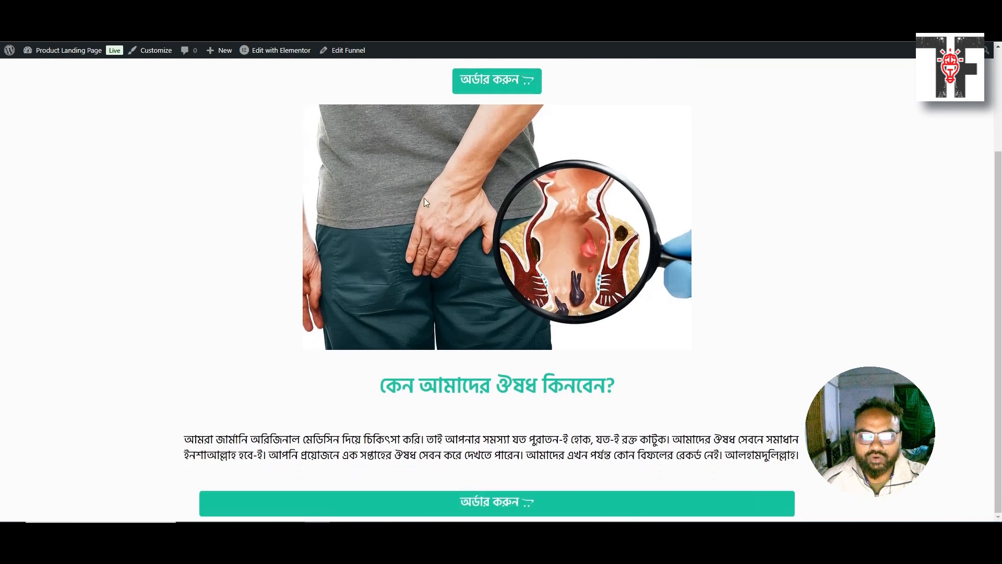
pyautogui.scroll(3, 377, 313)
pyautogui.scroll(-3, 461, 309)
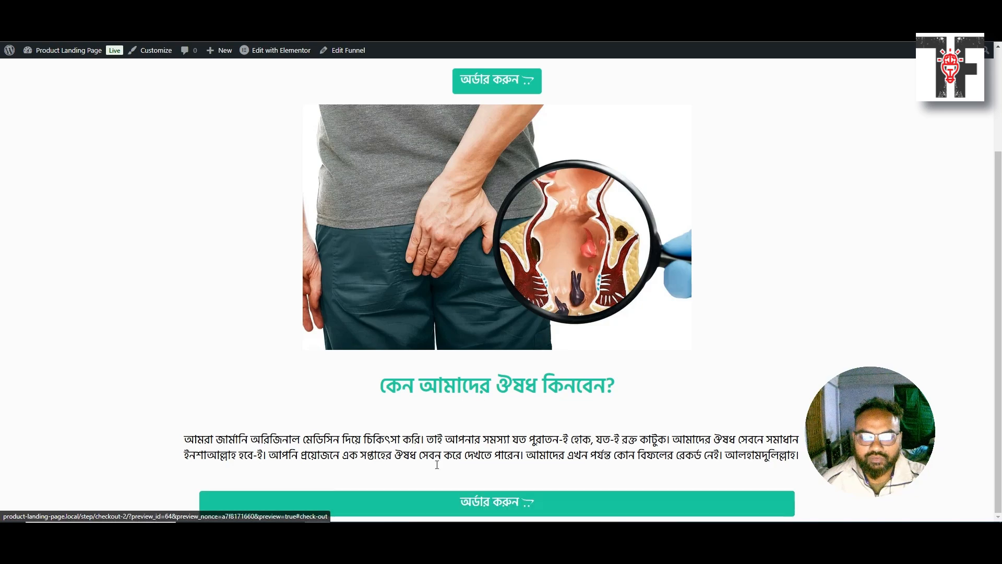
pyautogui.scroll(3, 360, 436)
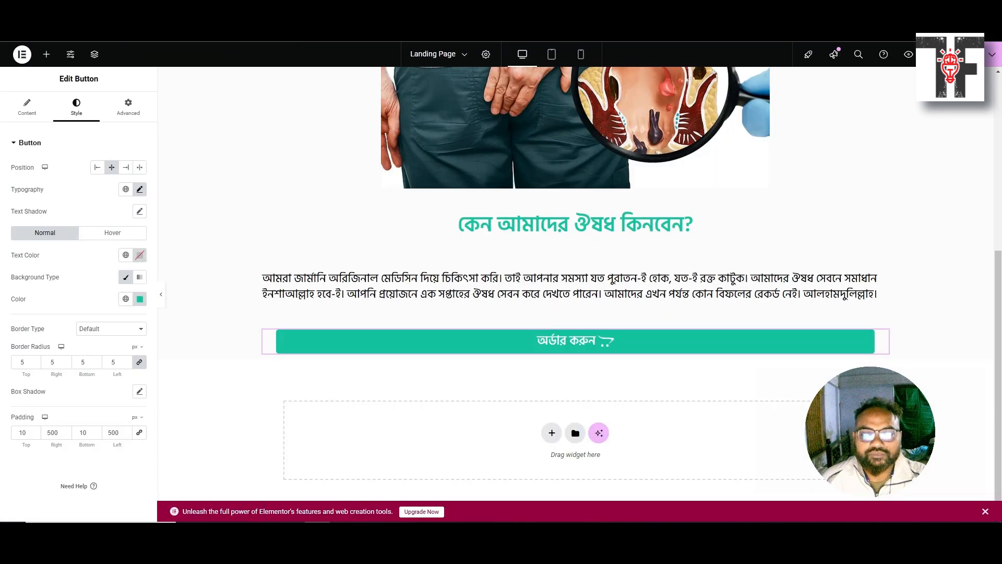
pyautogui.scroll(6, 345, 217)
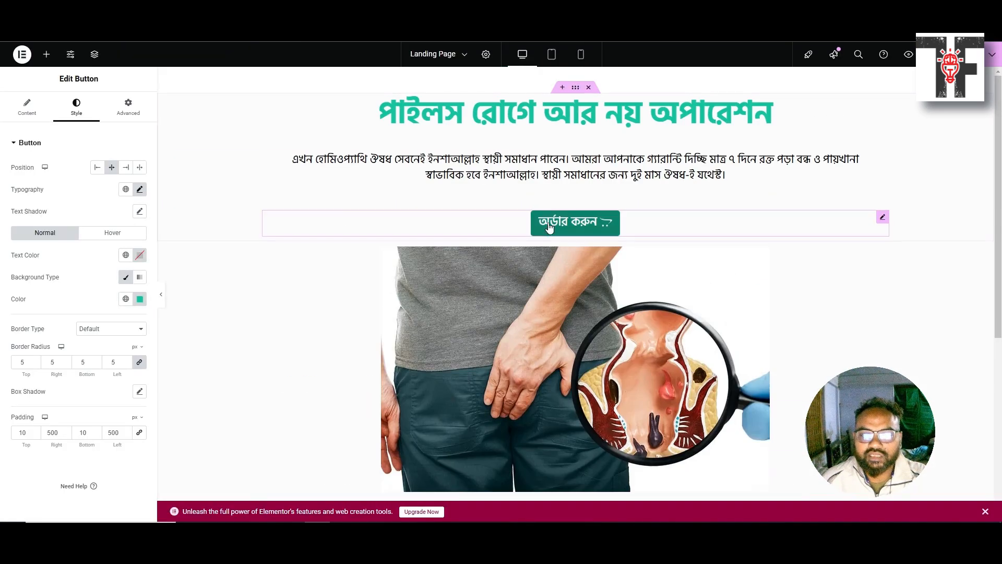
pyautogui.click(549, 227)
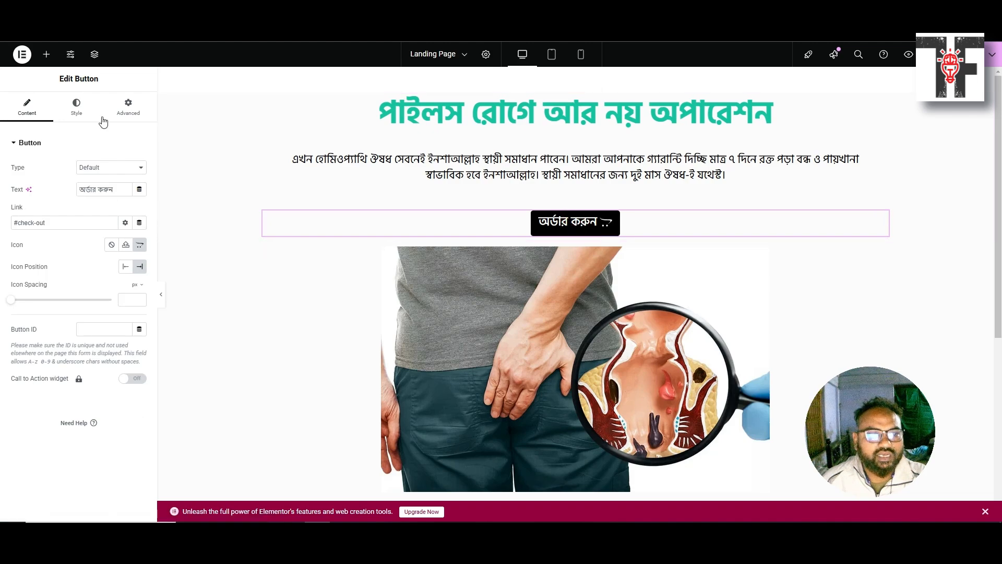
# Set the top order button's Advanced layout bottom padding to 20 px
pyautogui.click(77, 105)
pyautogui.click(113, 108)
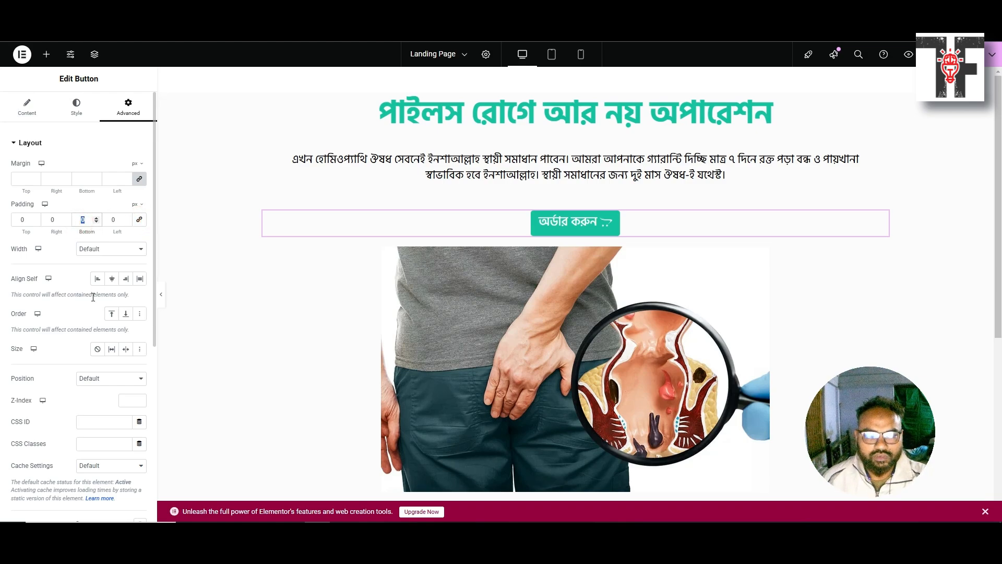
pyautogui.write('30')
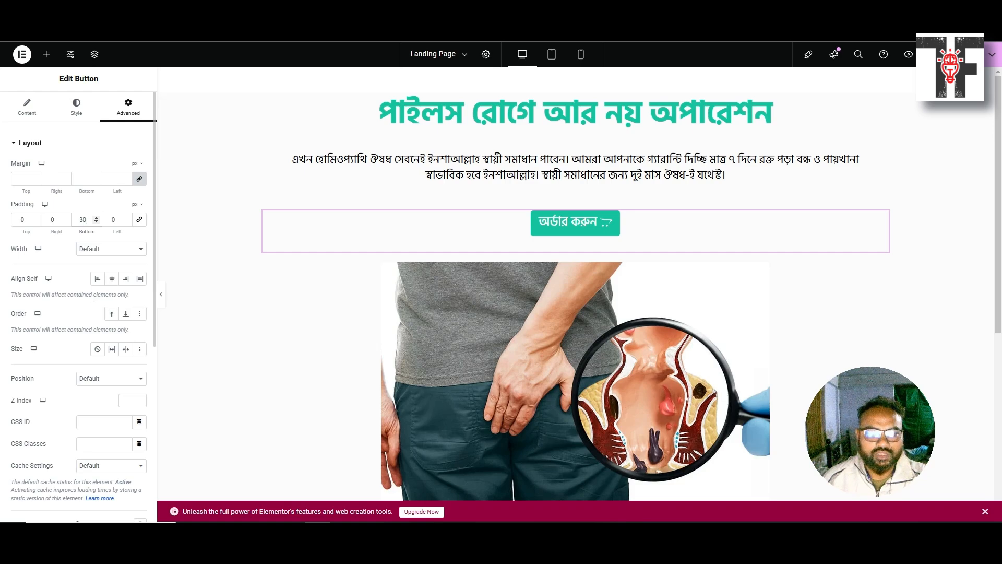
pyautogui.press('BackSpace')
pyautogui.press('BackSpace')
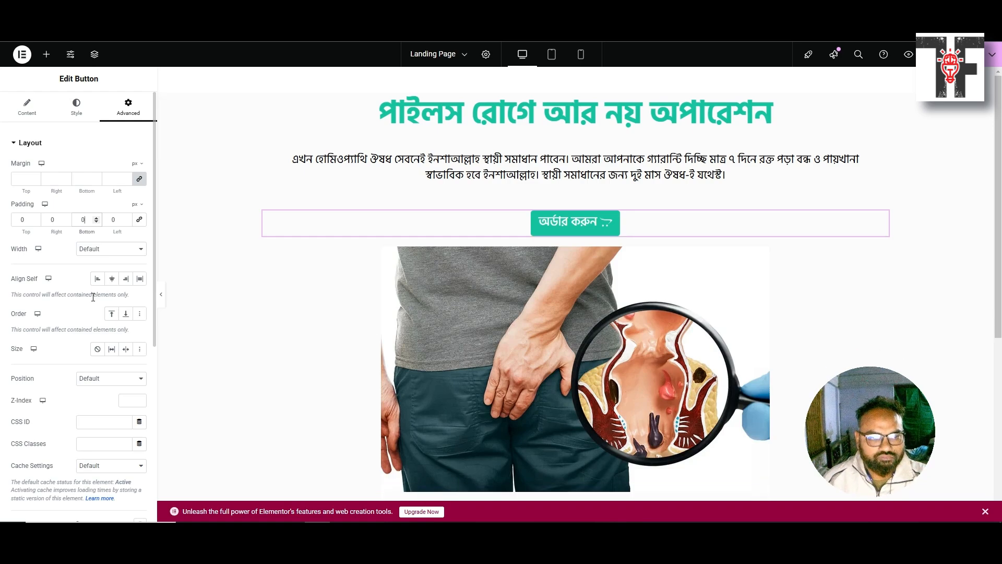
pyautogui.write('20')
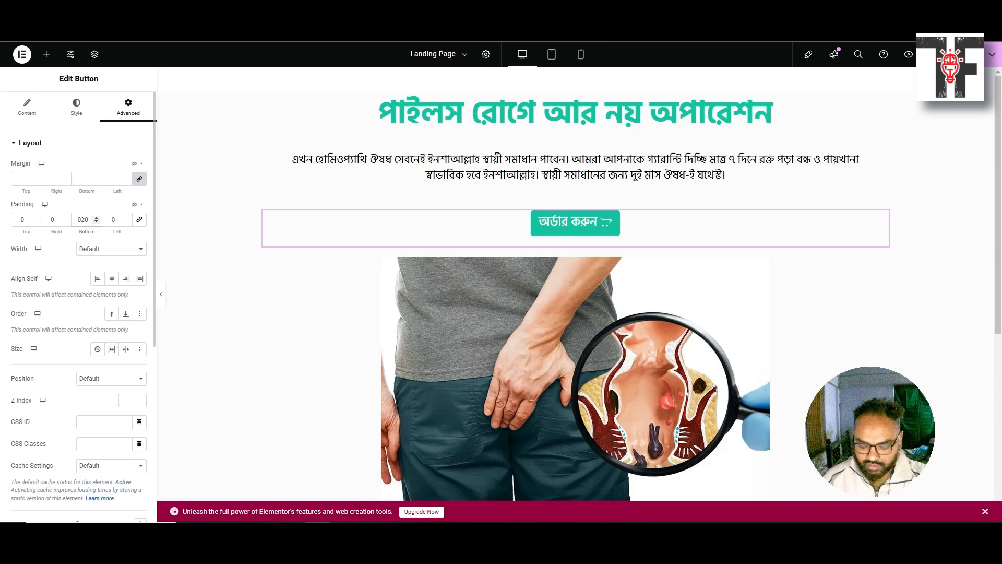
pyautogui.press('BackSpace')
pyautogui.press('BackSpace')
pyautogui.write('2')
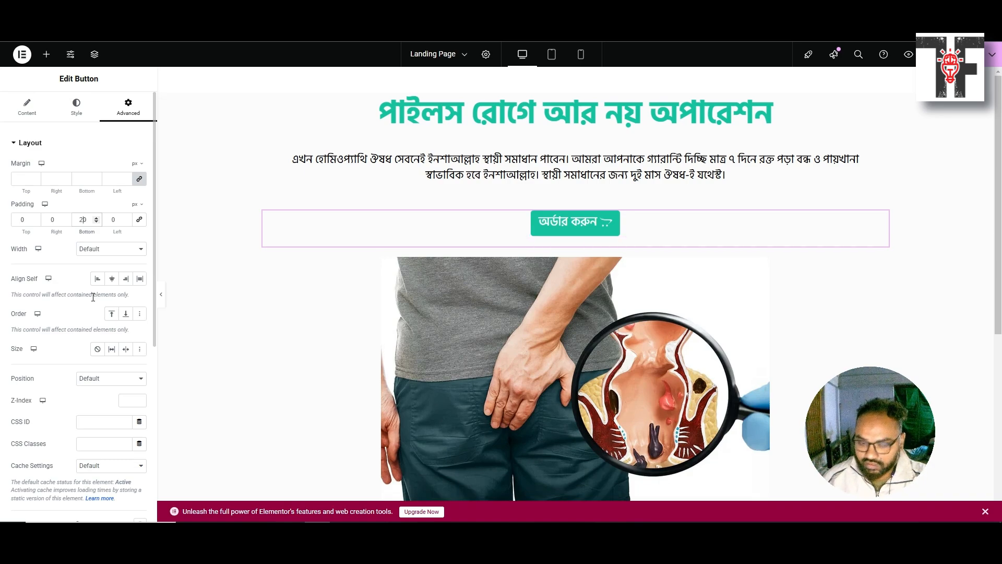
pyautogui.click(477, 312)
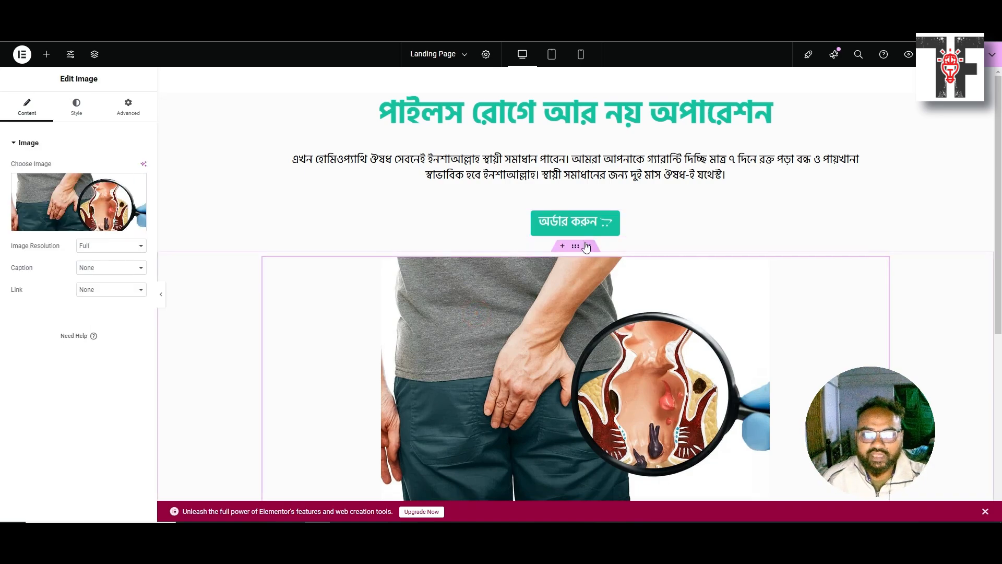
# Unlink the image's padding, give it 50 px top, and preview the page
pyautogui.moveTo(577, 246); pyautogui.dragTo(573, 247)
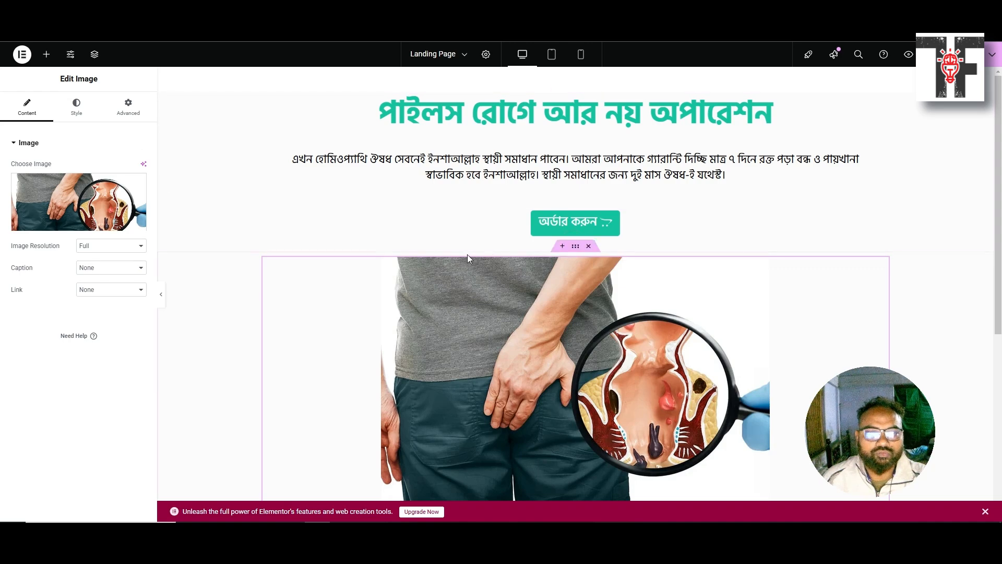
pyautogui.click(124, 115)
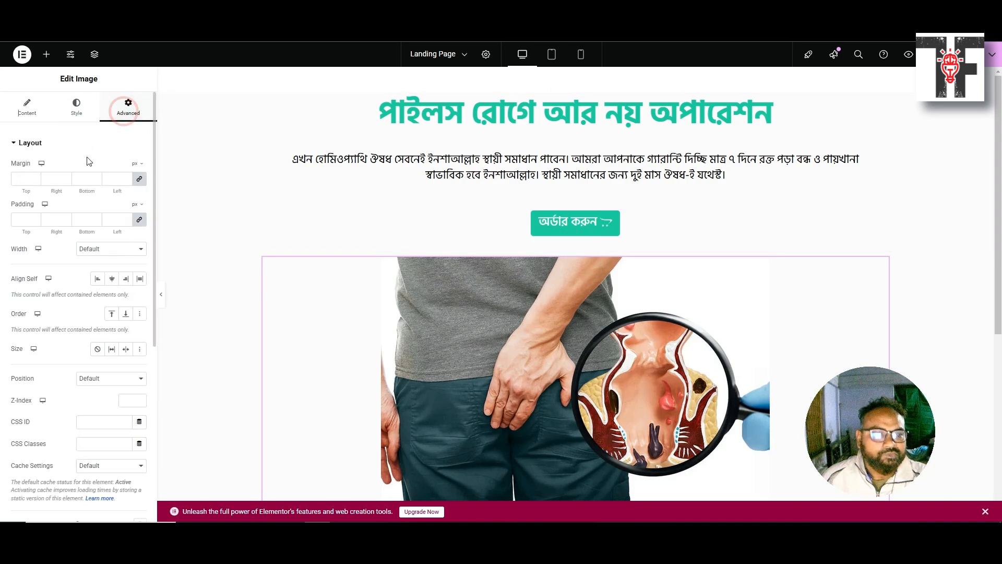
pyautogui.click(138, 221)
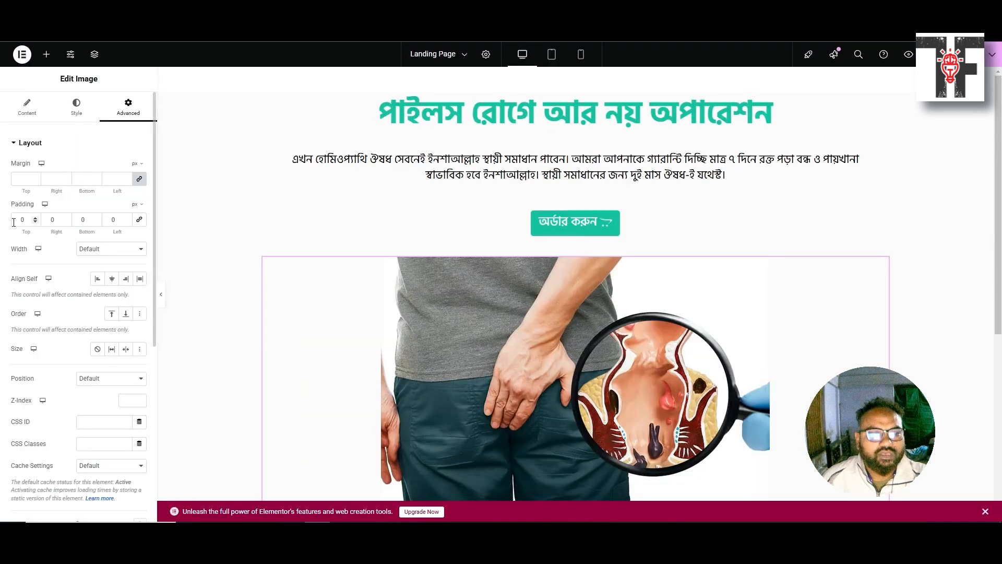
pyautogui.doubleClick(13, 222)
pyautogui.write('50')
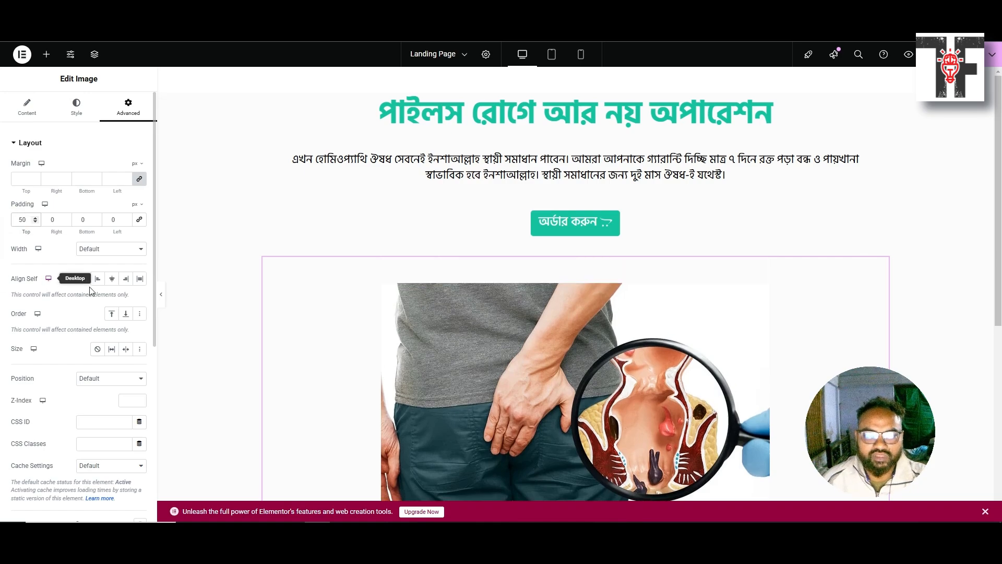
pyautogui.scroll(-3, 286, 311)
pyautogui.scroll(-4, 286, 311)
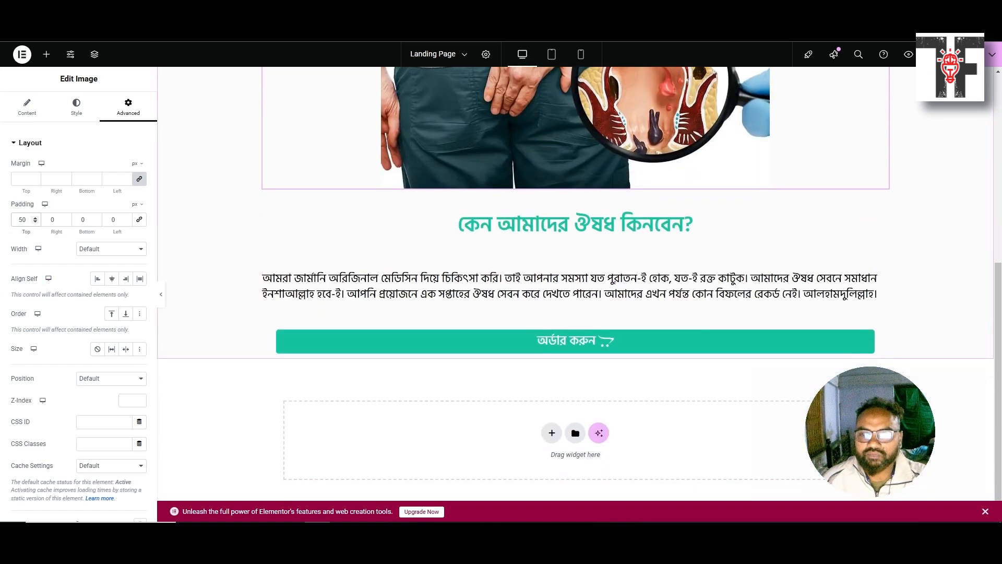
pyautogui.click(905, 56)
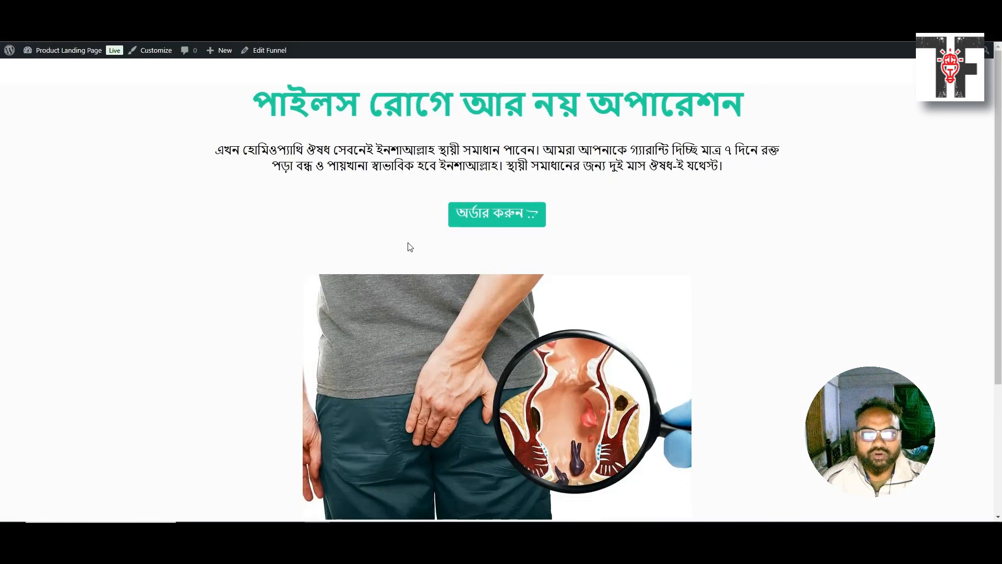
# Scroll the reference site to its guarantee section with the zigzag divider and price list
pyautogui.scroll(-2, 408, 242)
pyautogui.scroll(2, 408, 242)
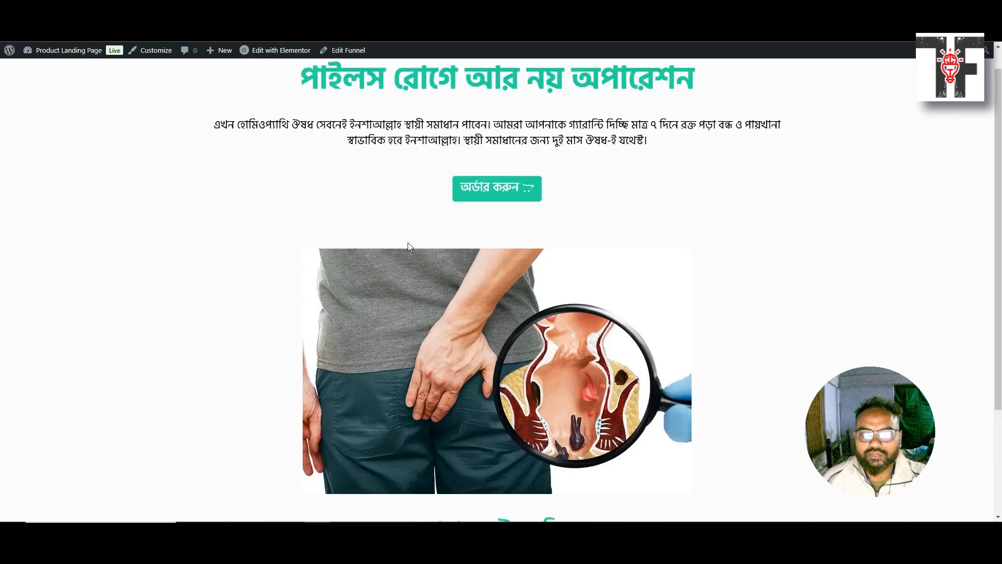
pyautogui.scroll(-4, 409, 246)
pyautogui.scroll(4, 429, 281)
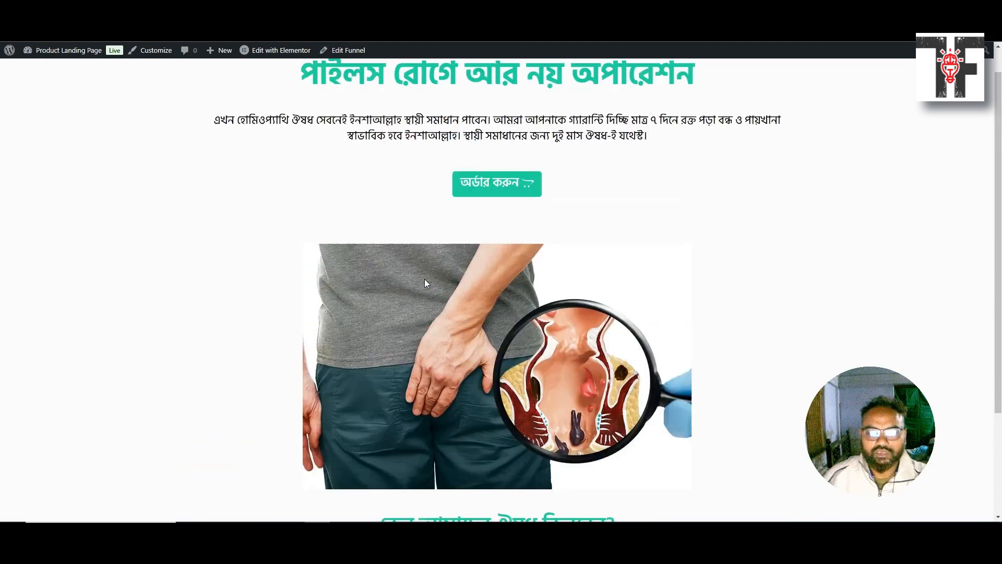
pyautogui.click(261, 10)
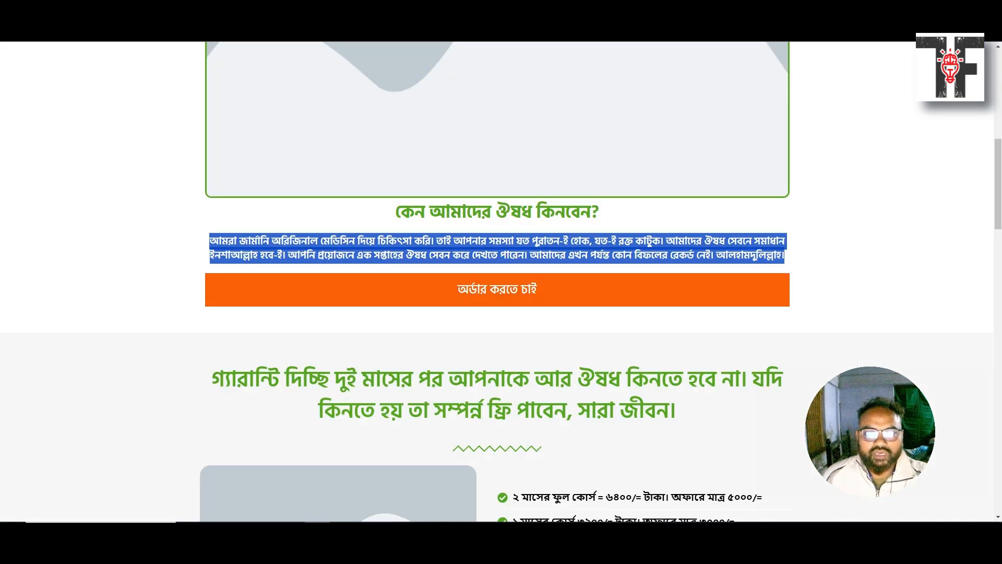
pyautogui.scroll(-4, 412, 349)
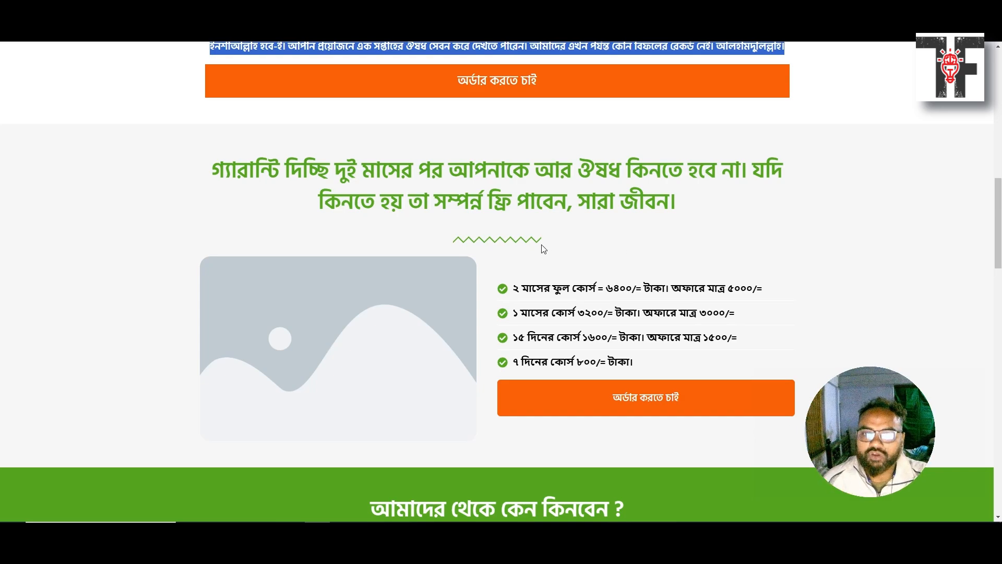
pyautogui.scroll(4, 506, 277)
pyautogui.scroll(-6, 506, 277)
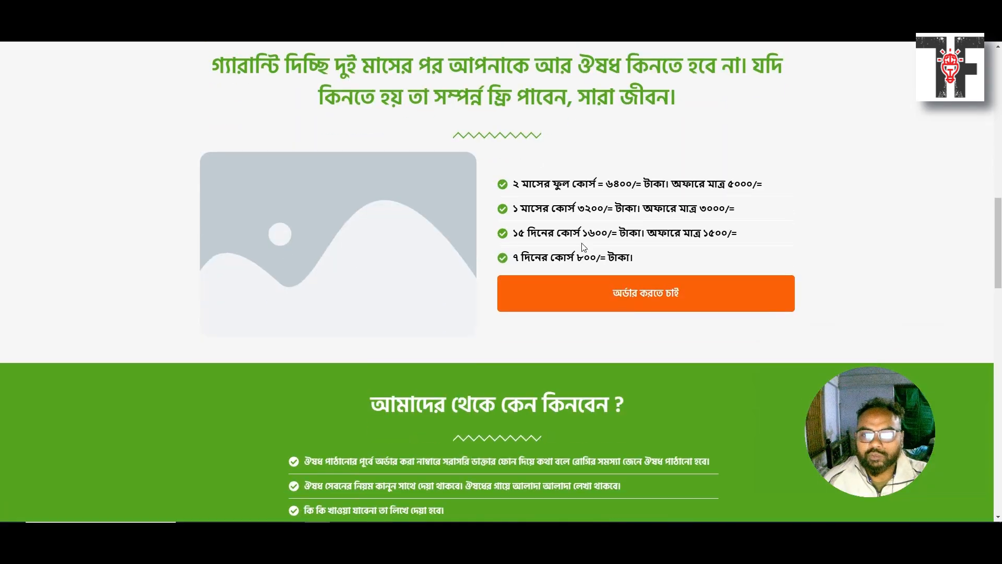
pyautogui.scroll(3, 298, 197)
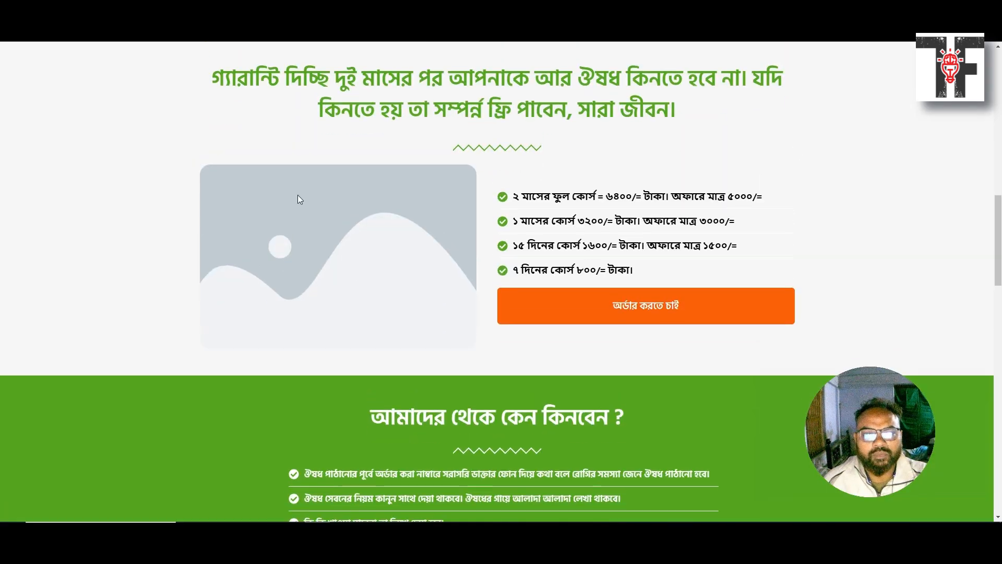
pyautogui.rightClick(99, 263)
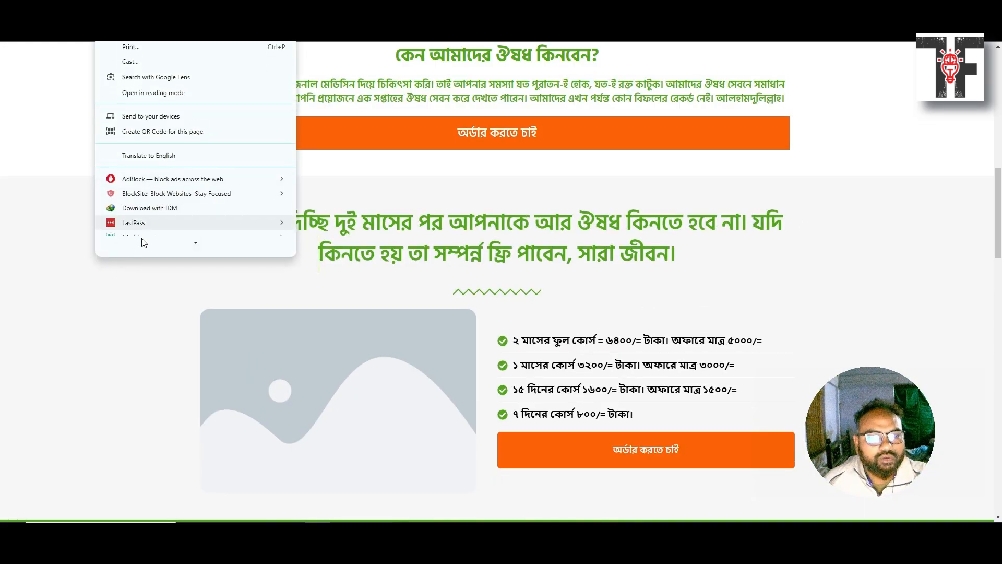
# Inspect the reference guarantee section with the element picker and browse its Styles pane
pyautogui.click(158, 243)
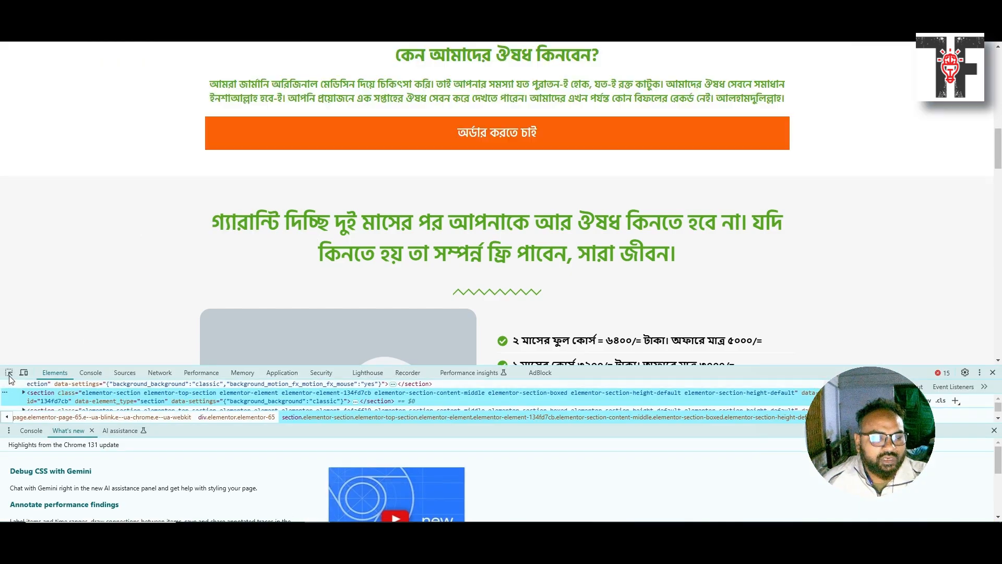
pyautogui.click(9, 374)
pyautogui.click(51, 251)
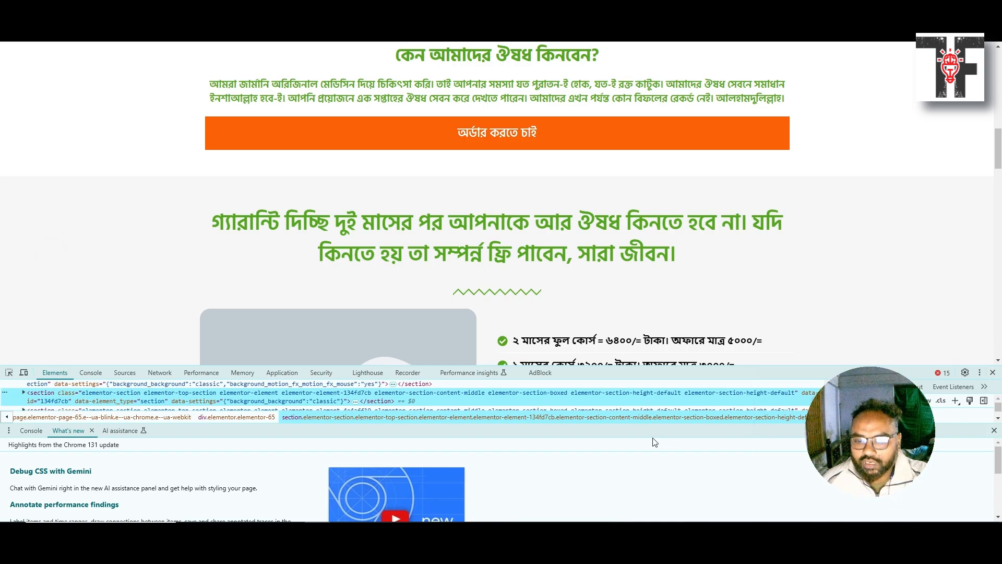
pyautogui.click(994, 430)
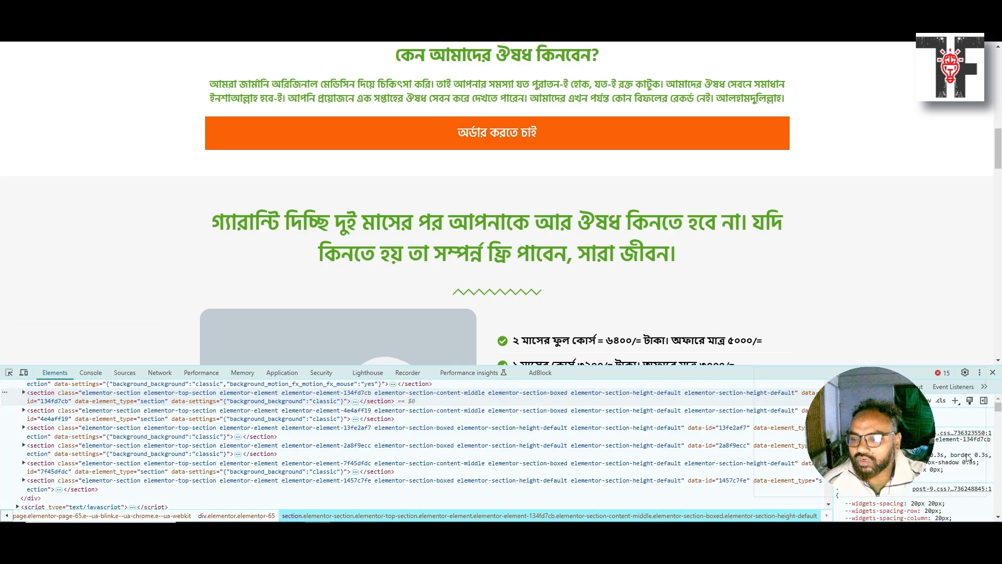
pyautogui.moveTo(905, 434); pyautogui.dragTo(918, 277)
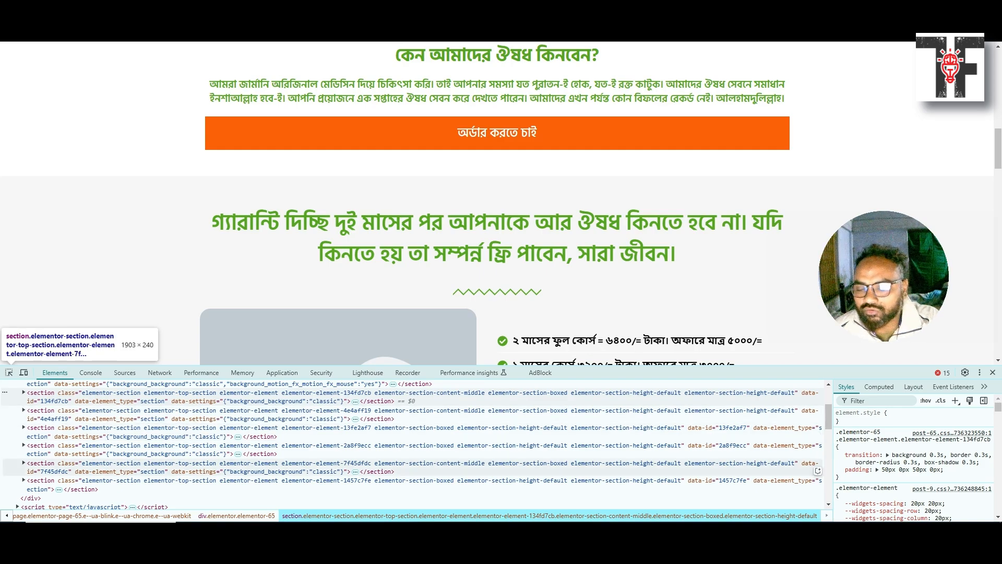
pyautogui.scroll(-5, 961, 485)
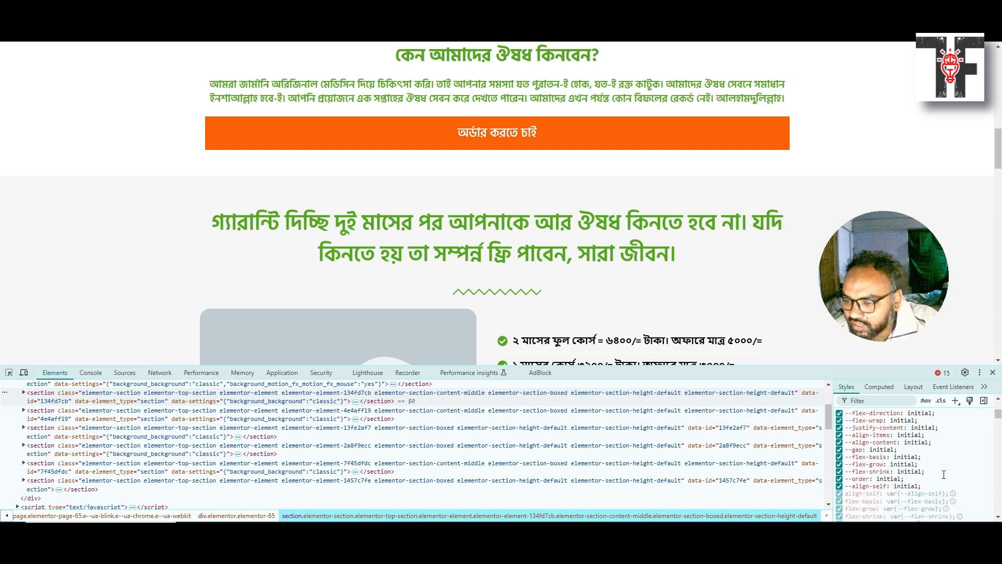
pyautogui.scroll(-8, 939, 475)
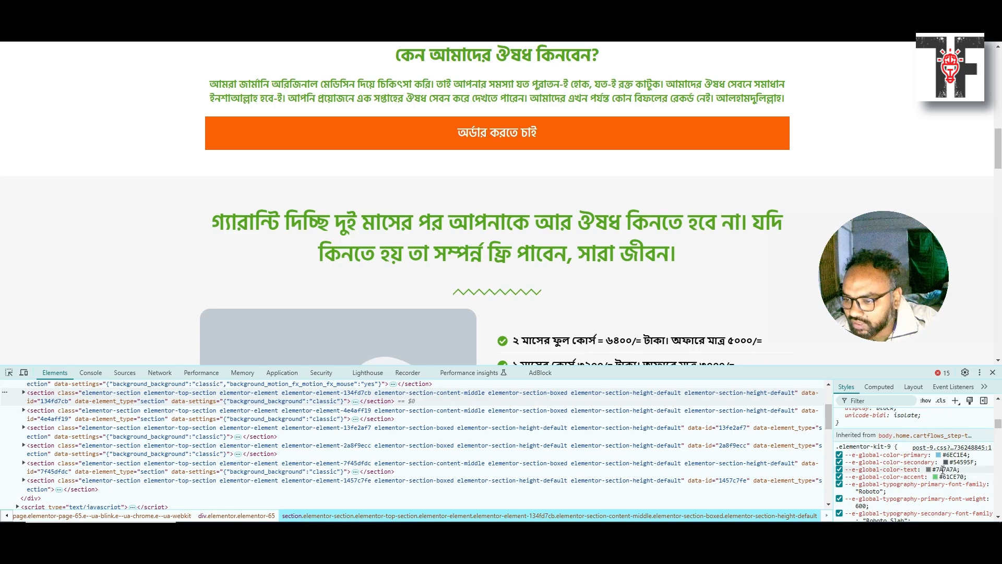
# Try the colour variables, changing the border colour to #cc445c, then close DevTools
pyautogui.click(942, 470)
pyautogui.scroll(1, 941, 469)
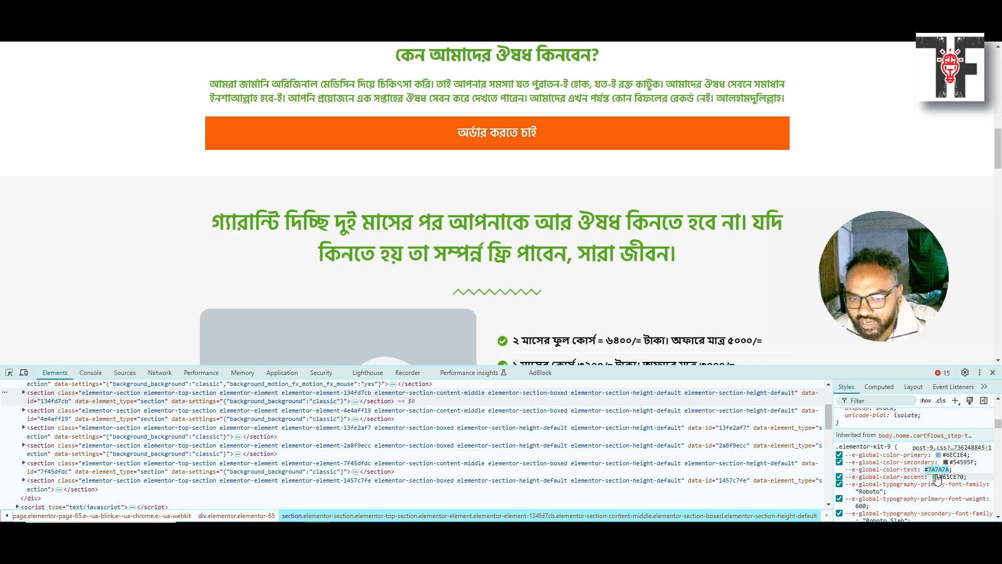
pyautogui.scroll(1, 938, 479)
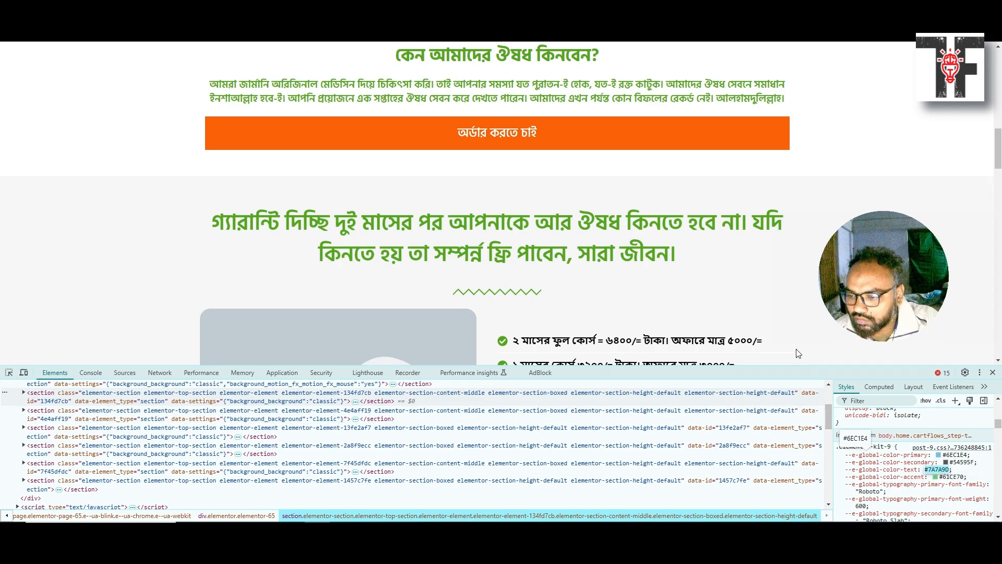
pyautogui.scroll(-5, 888, 470)
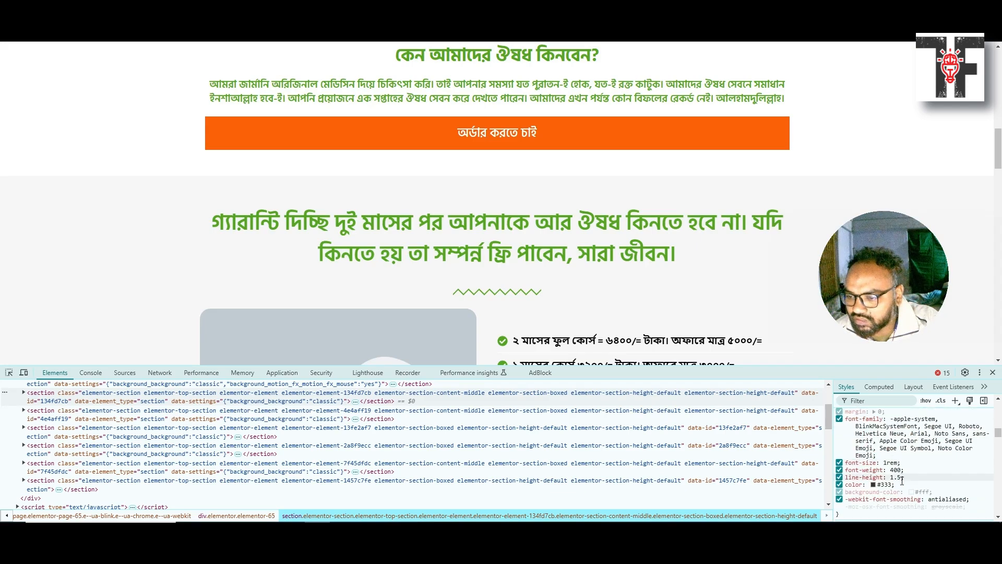
pyautogui.scroll(-5, 909, 486)
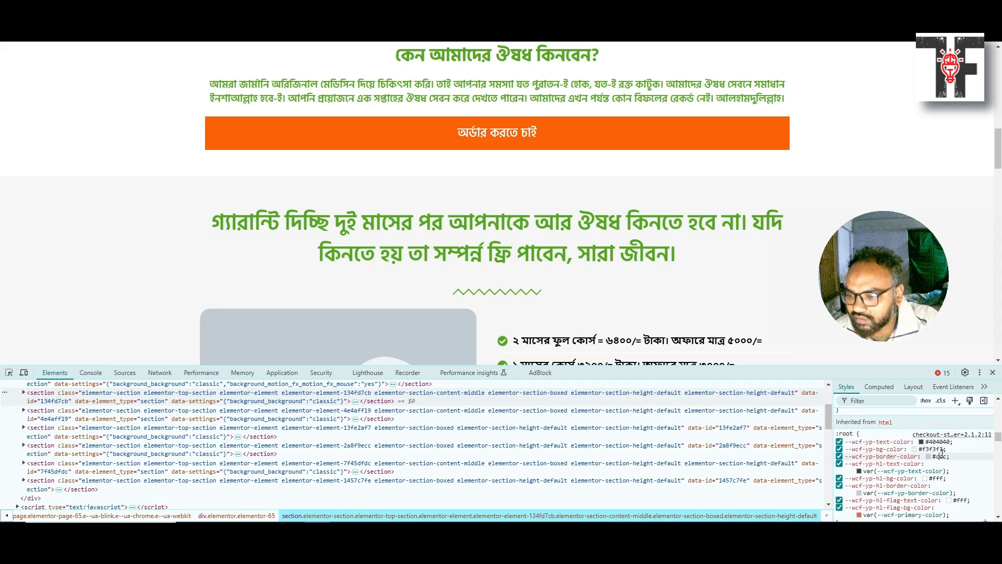
pyautogui.click(937, 457)
pyautogui.click(936, 458)
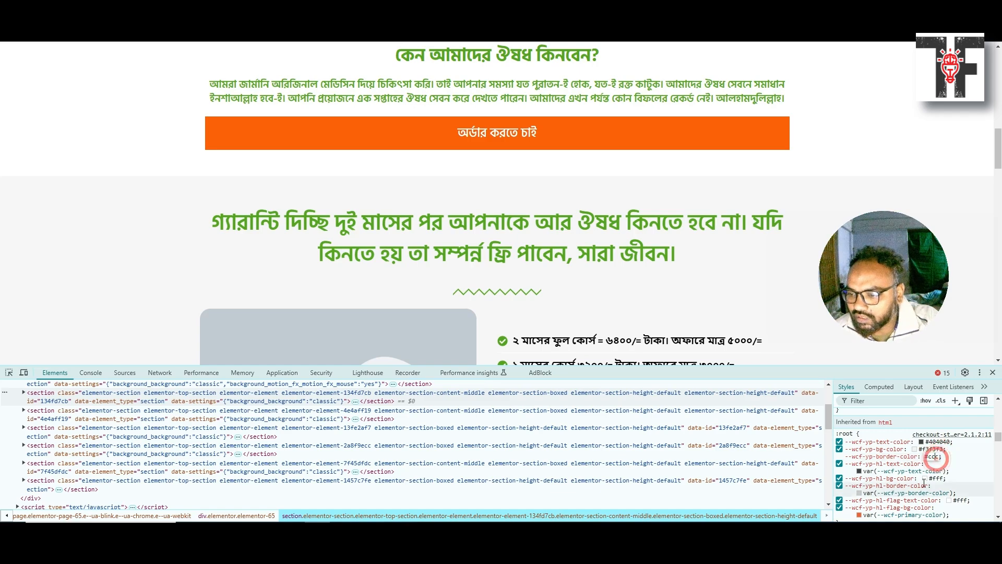
pyautogui.write('445')
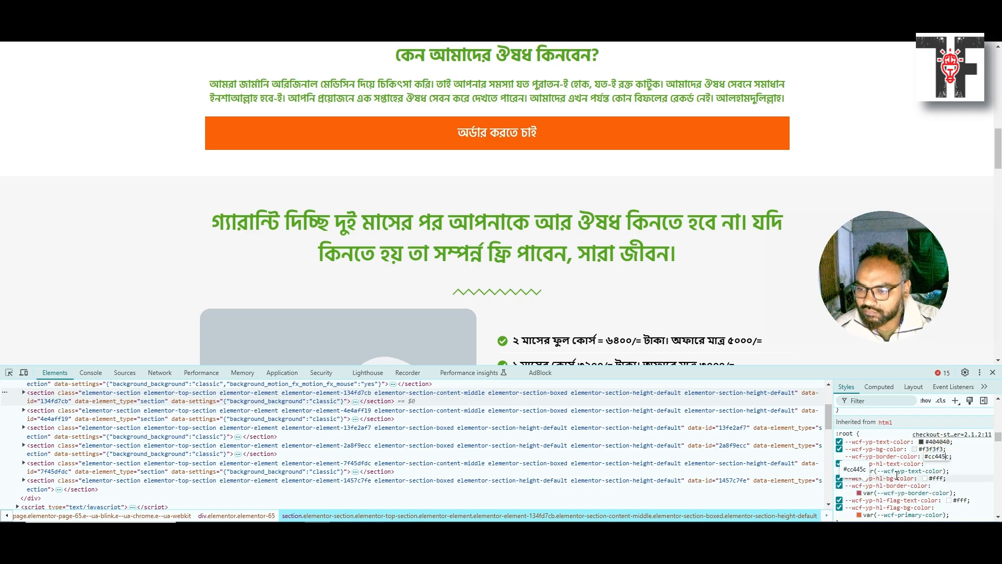
pyautogui.press('Return')
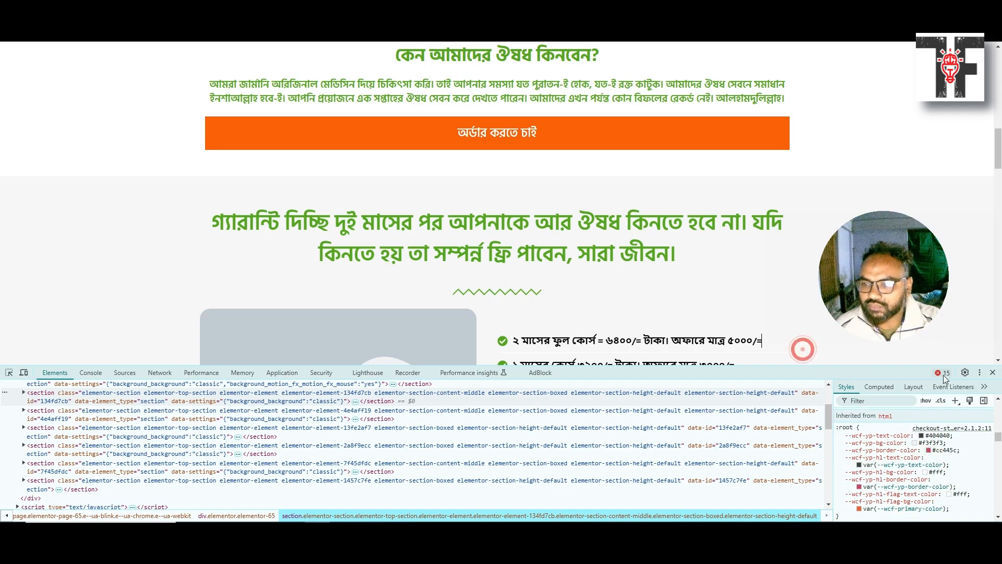
pyautogui.click(993, 372)
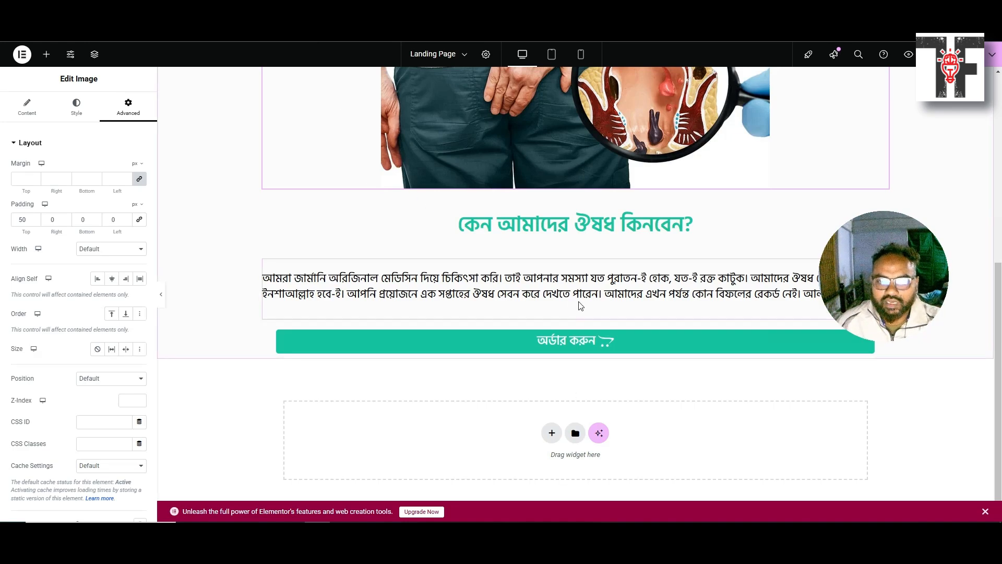
pyautogui.scroll(4, 557, 299)
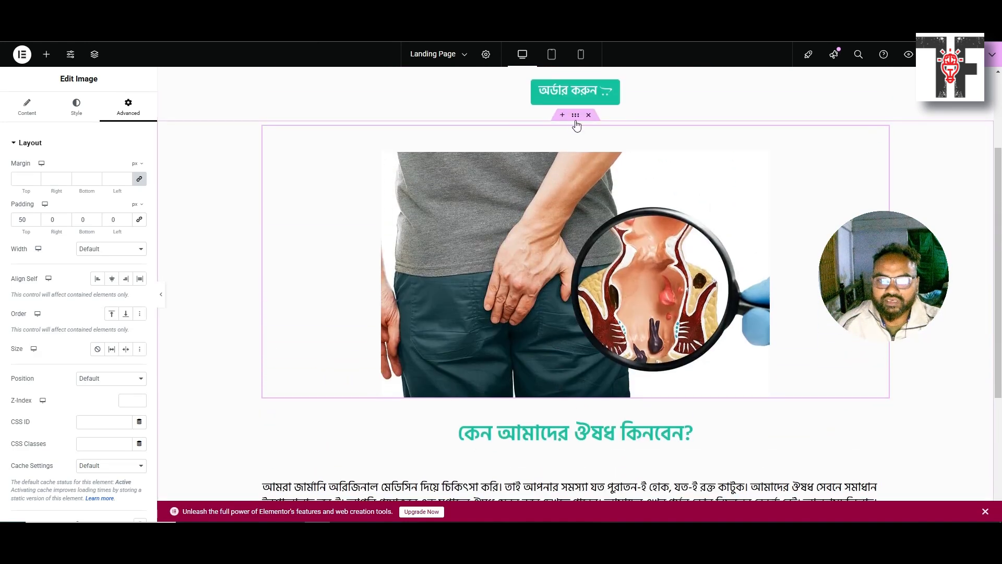
# Zero the image container's padding, then set top to 50 and bottom to 60 px
pyautogui.click(574, 114)
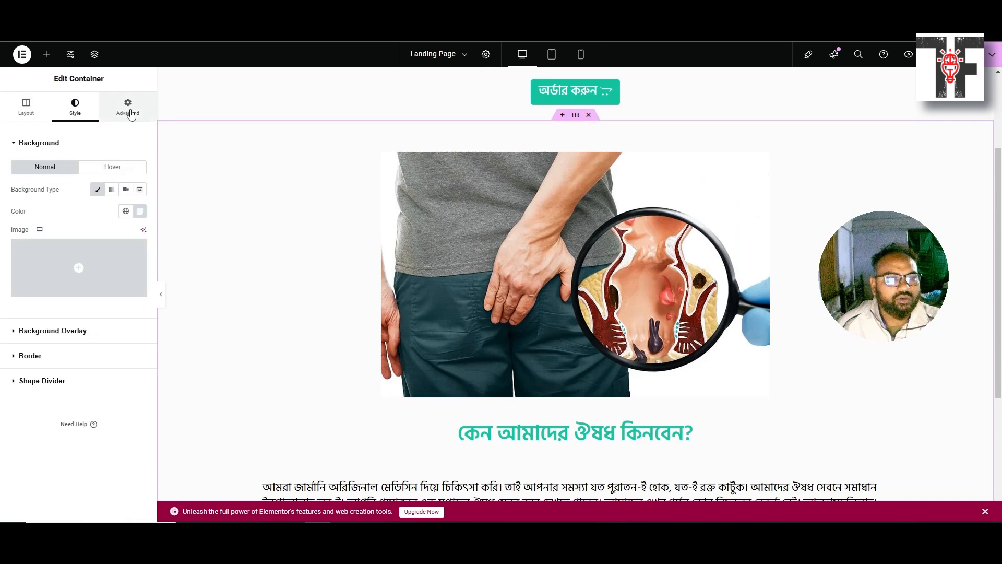
pyautogui.click(128, 107)
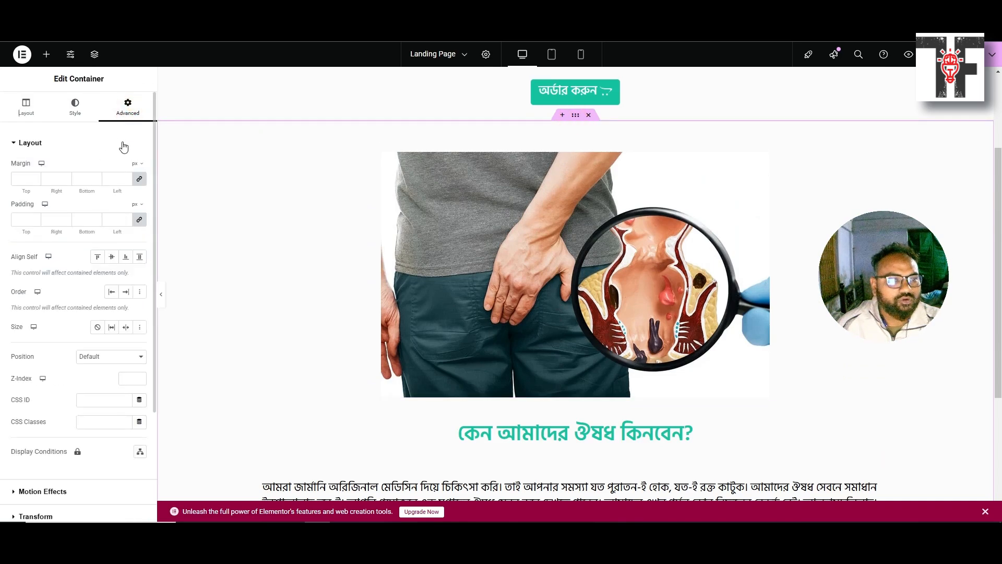
pyautogui.click(139, 221)
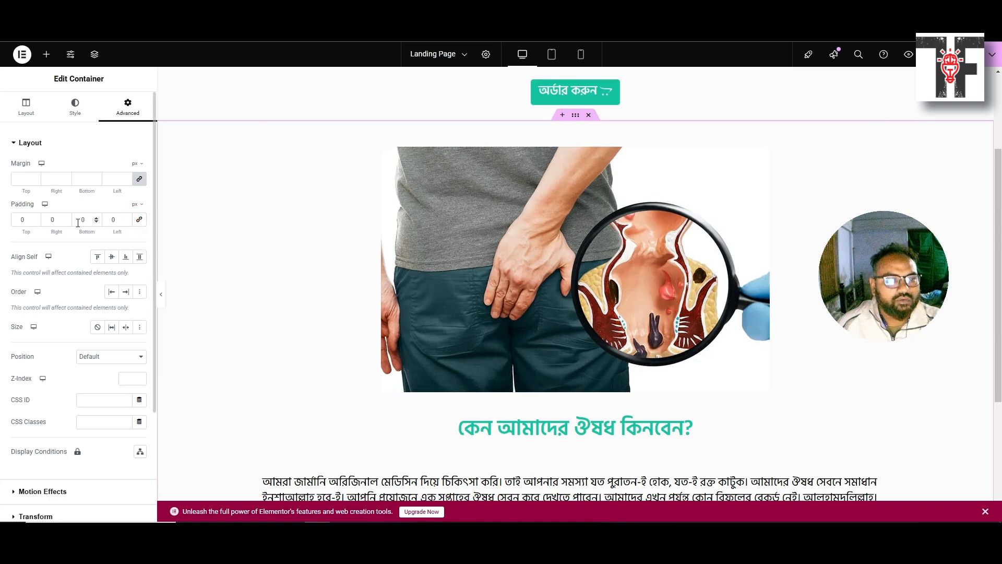
pyautogui.scroll(3, 214, 224)
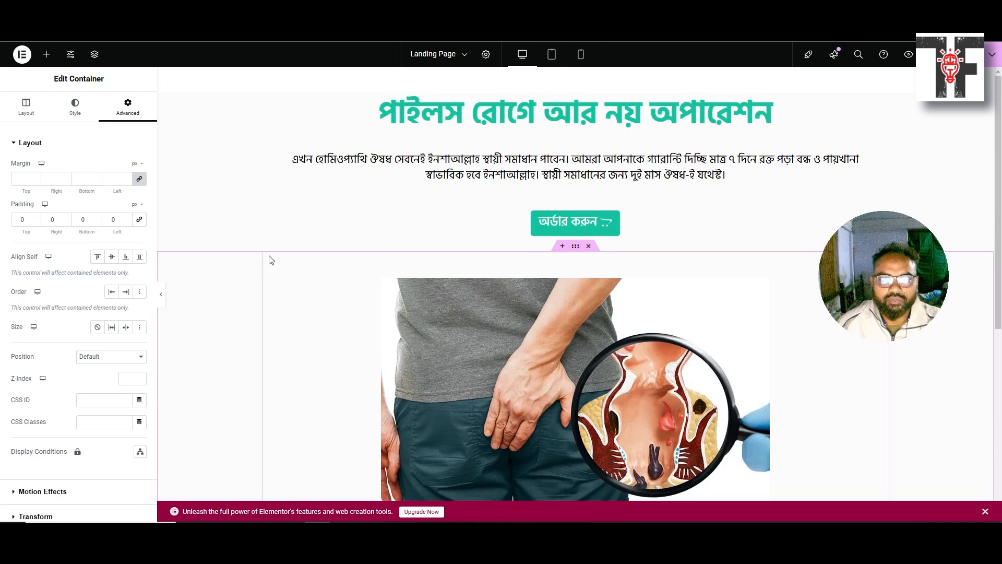
pyautogui.doubleClick(22, 220)
pyautogui.write('50')
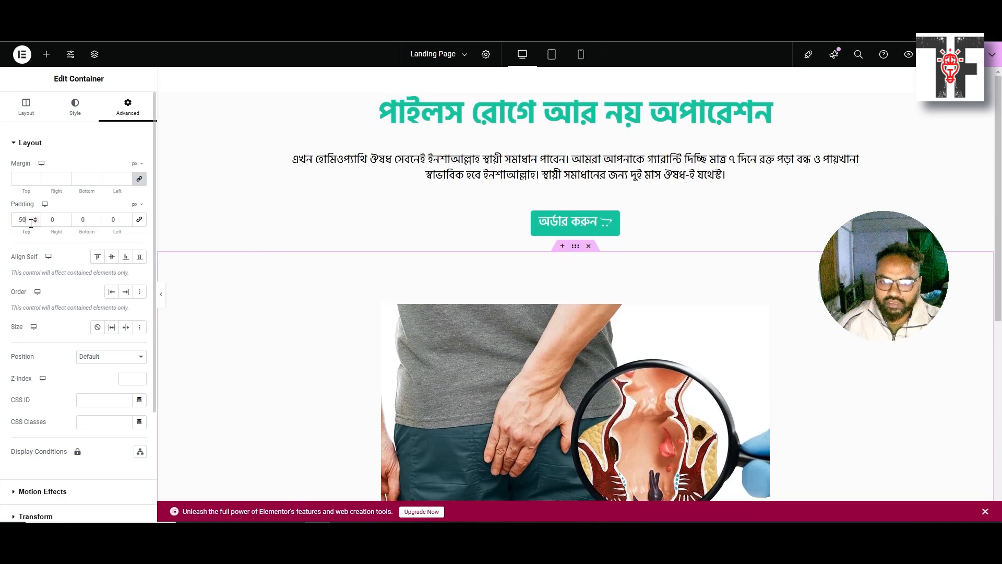
pyautogui.doubleClick(85, 220)
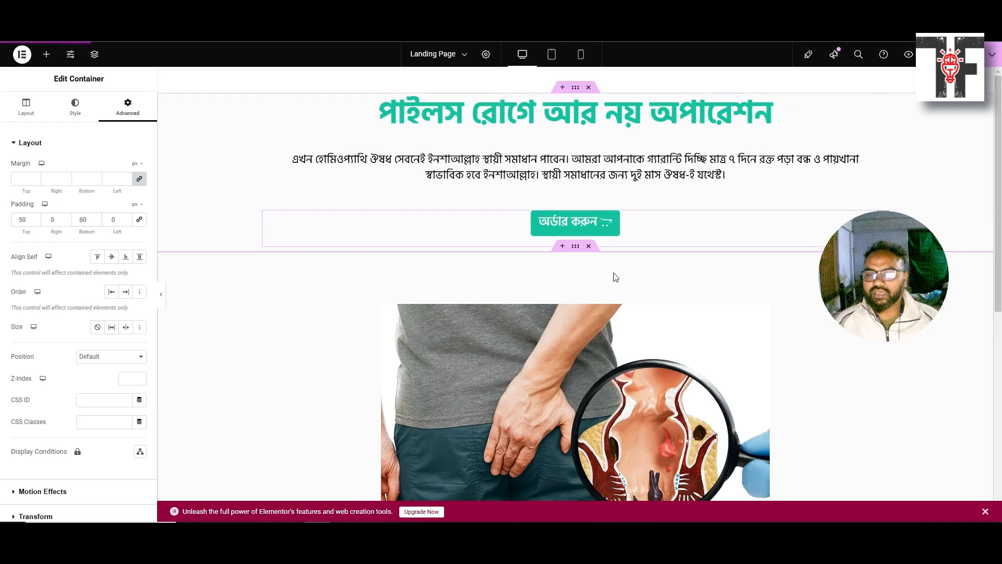
pyautogui.scroll(-2, 605, 285)
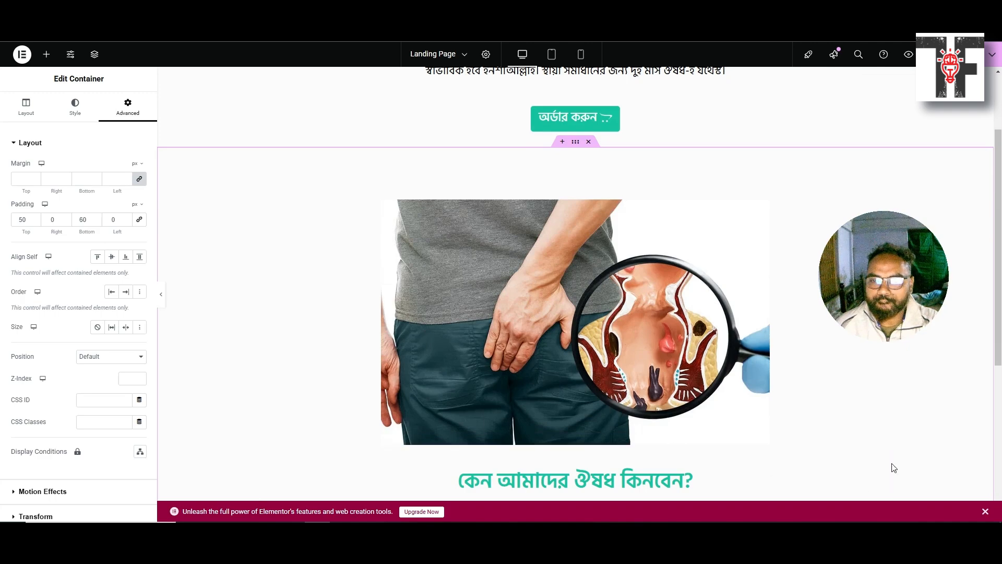
pyautogui.click(985, 511)
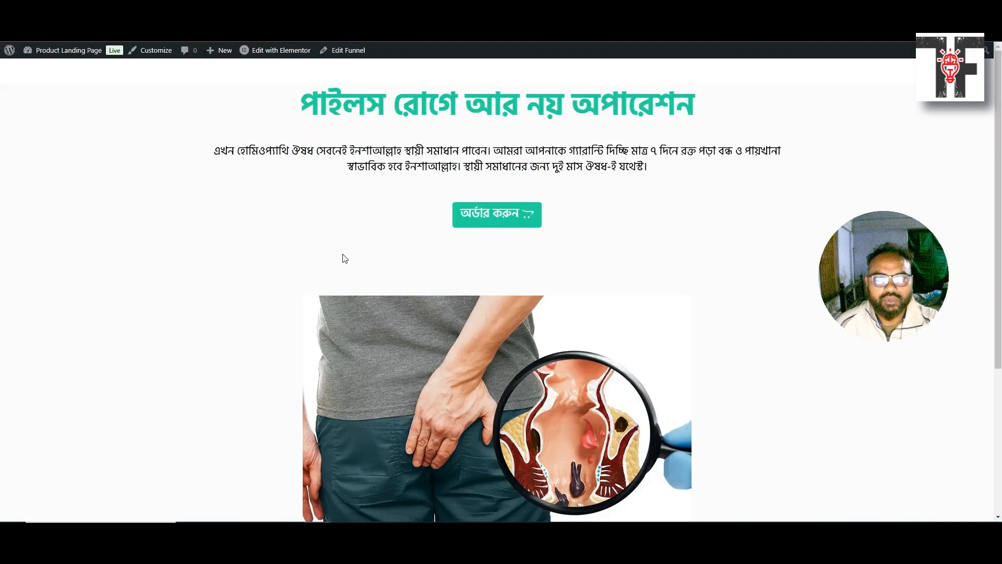
# Scroll below the image section and use the empty drop area's + to add a section
pyautogui.scroll(-4, 543, 281)
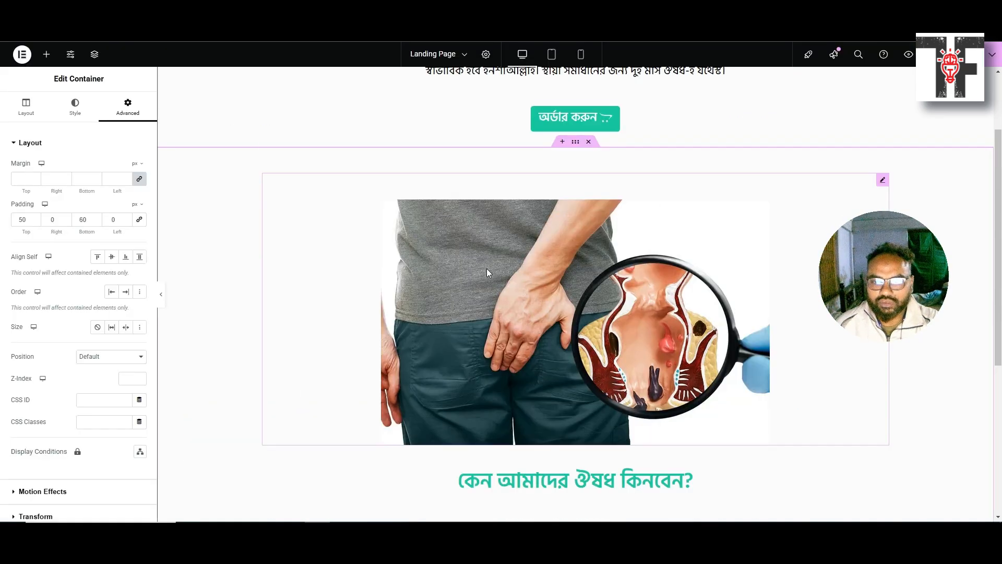
pyautogui.scroll(-5, 488, 269)
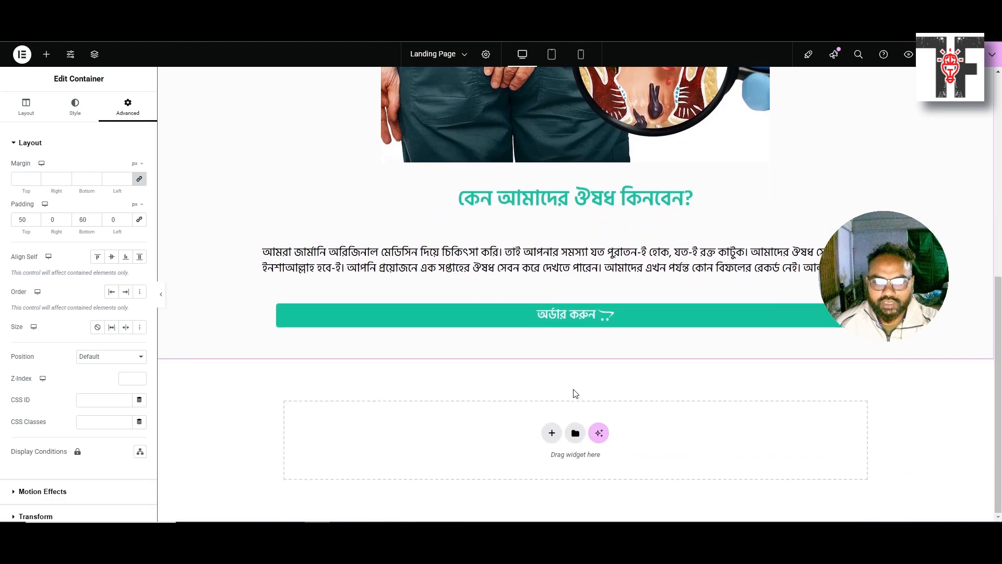
pyautogui.click(552, 434)
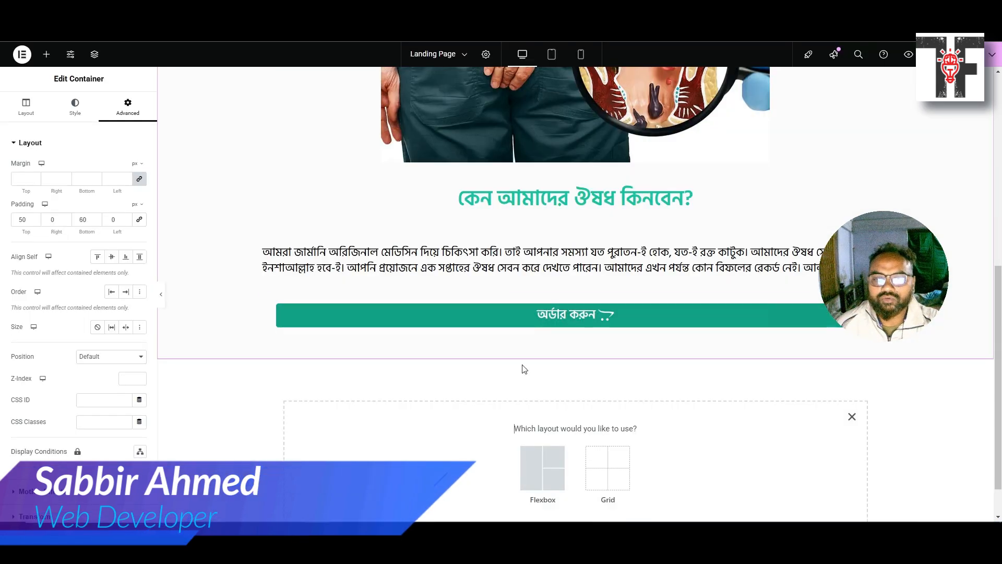
# Add a new single-column Flexbox container below the image section
pyautogui.scroll(-1, 525, 368)
pyautogui.click(538, 429)
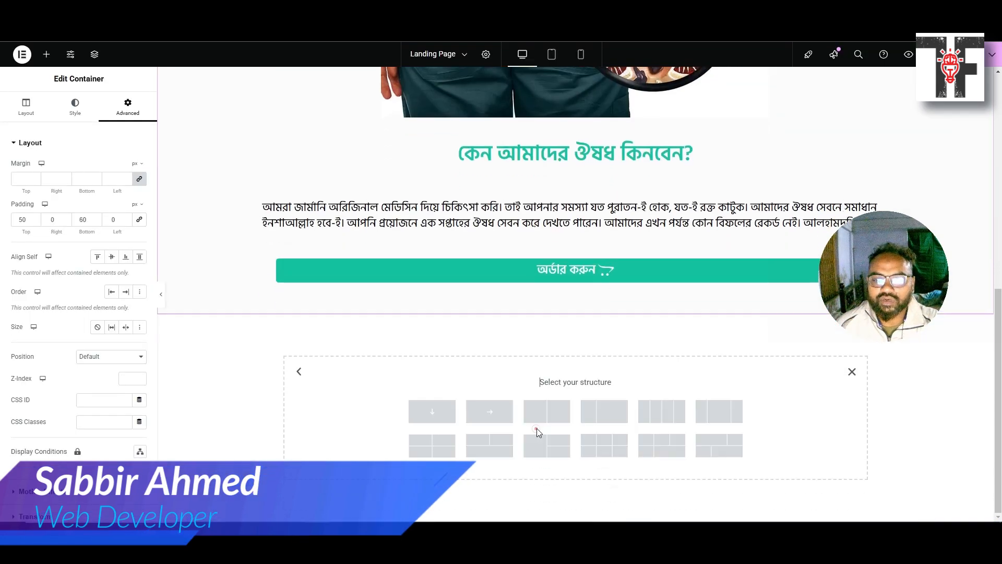
pyautogui.click(444, 420)
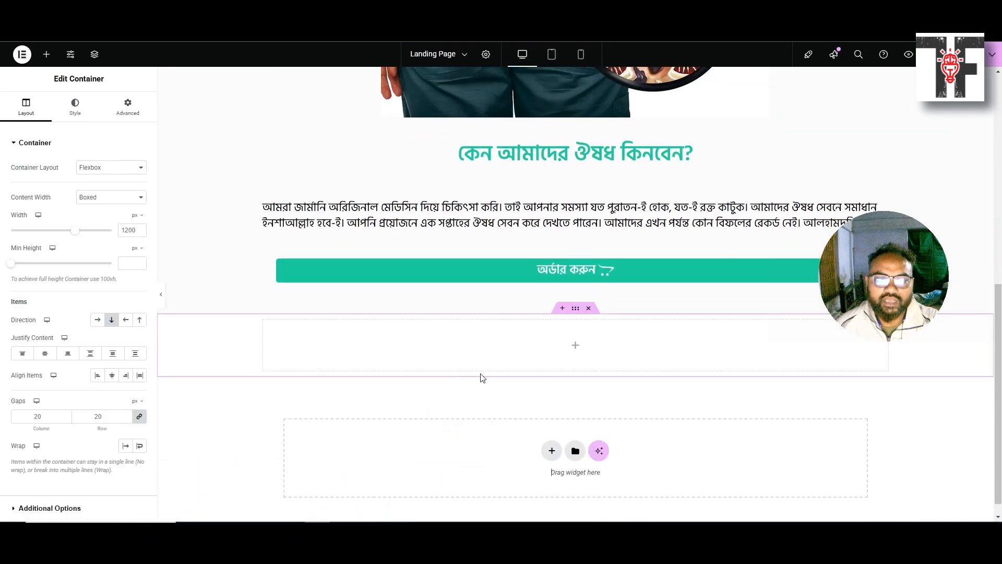
pyautogui.moveTo(580, 309); pyautogui.dragTo(578, 307)
pyautogui.click(578, 309)
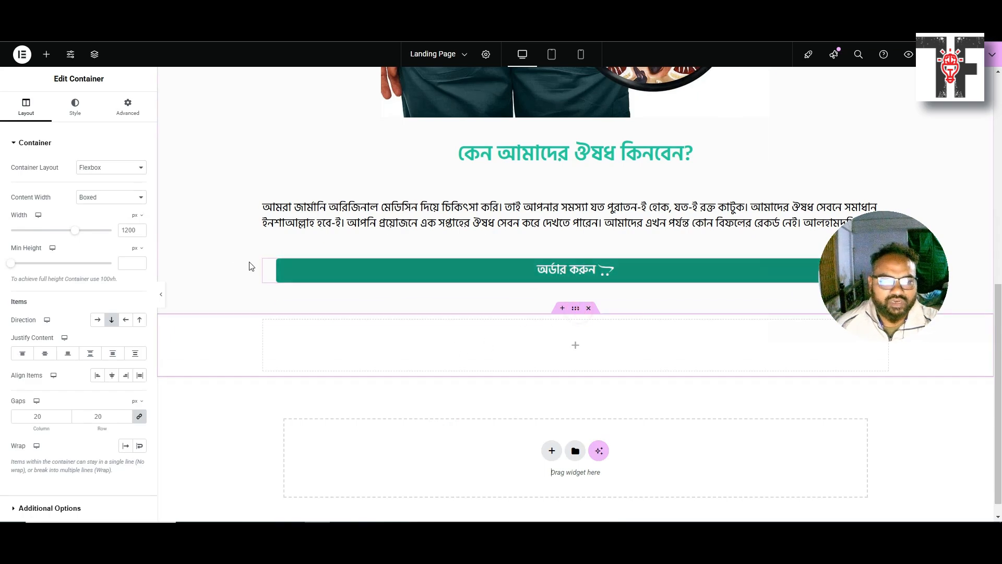
# Give the new container a Classic background colour of #ccc
pyautogui.click(75, 105)
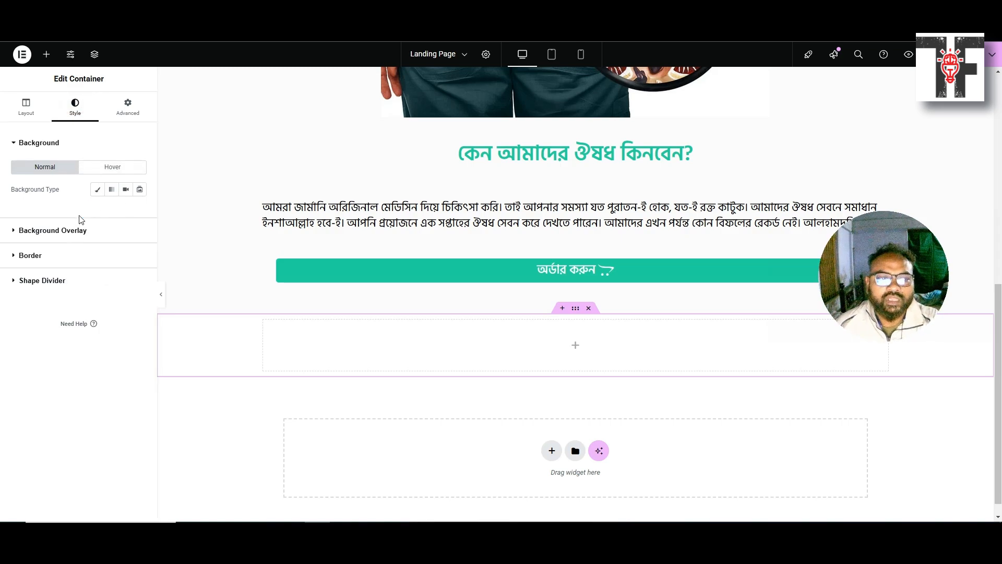
pyautogui.click(94, 190)
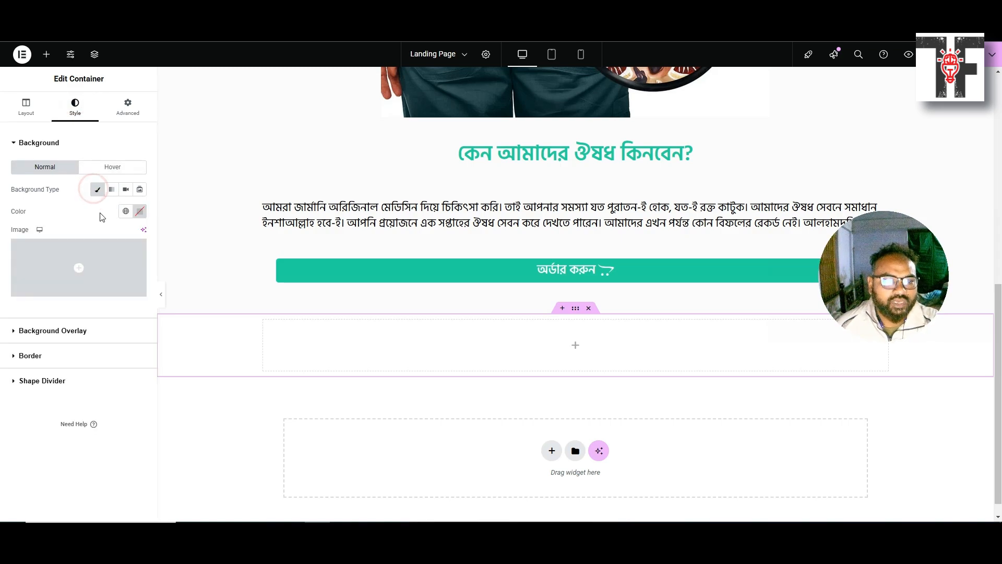
pyautogui.click(140, 212)
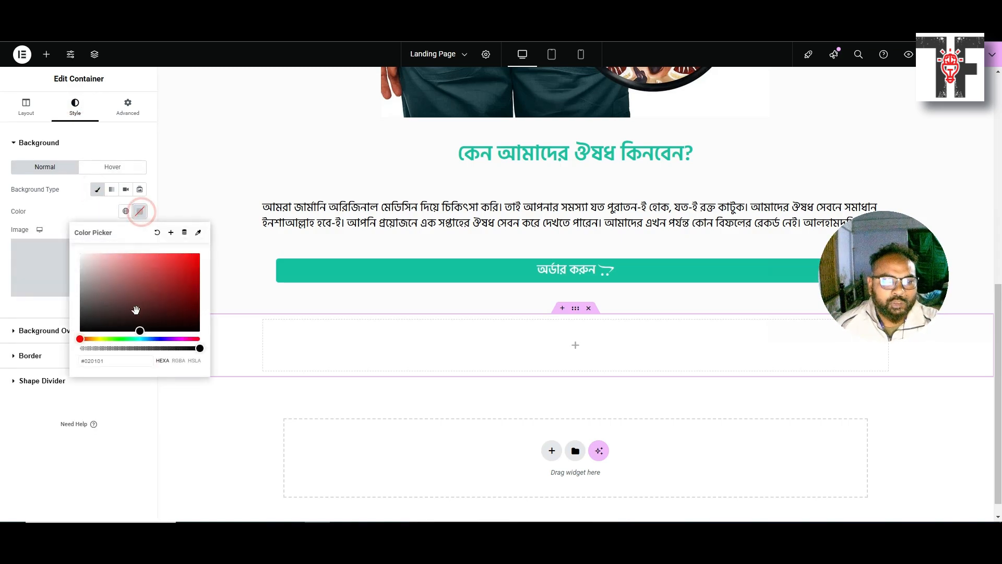
pyautogui.doubleClick(109, 362)
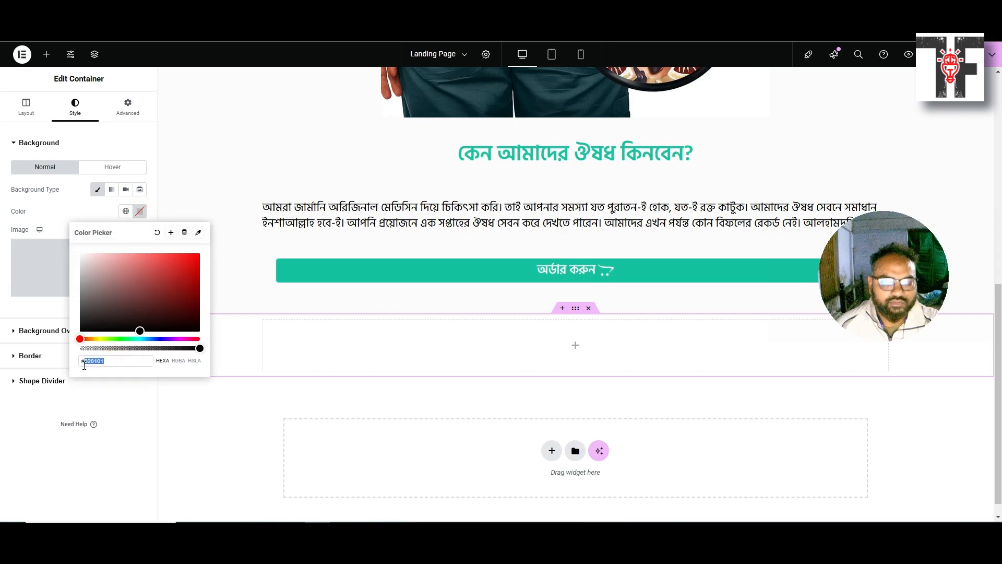
pyautogui.write('ccc')
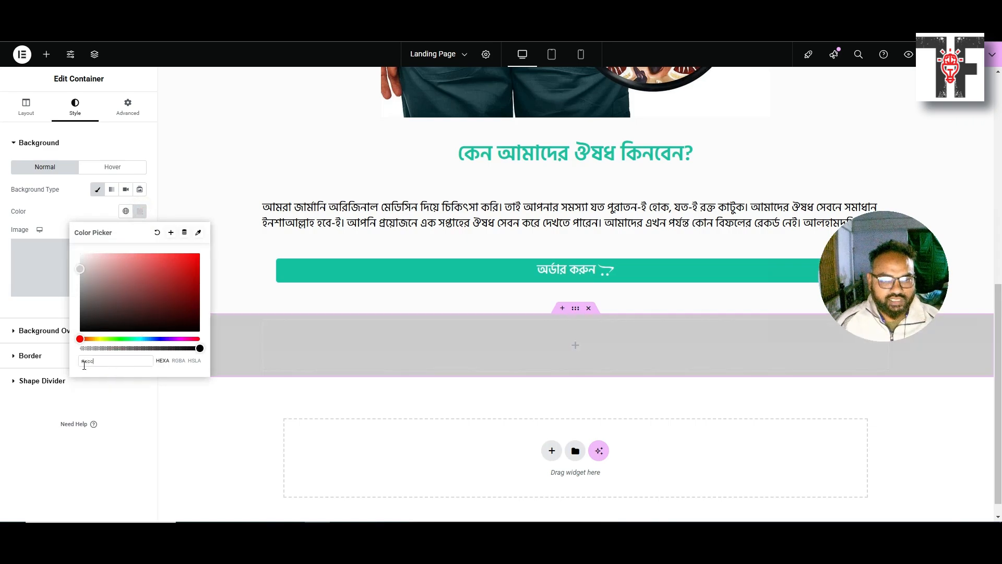
pyautogui.click(13, 443)
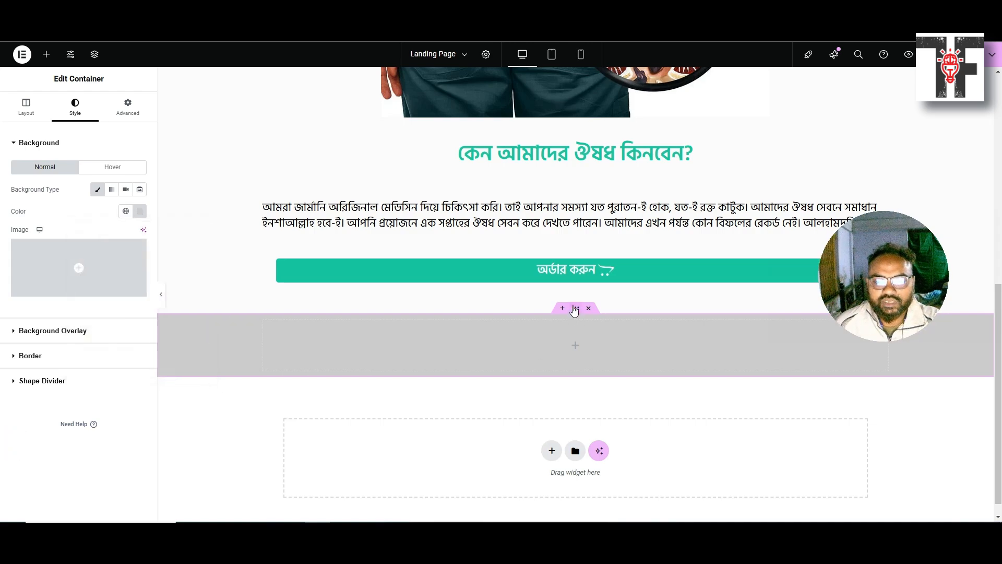
# Set the container's padding to 50 top and bottom, with 0 on the sides
pyautogui.click(111, 116)
pyautogui.click(29, 217)
pyautogui.write('0')
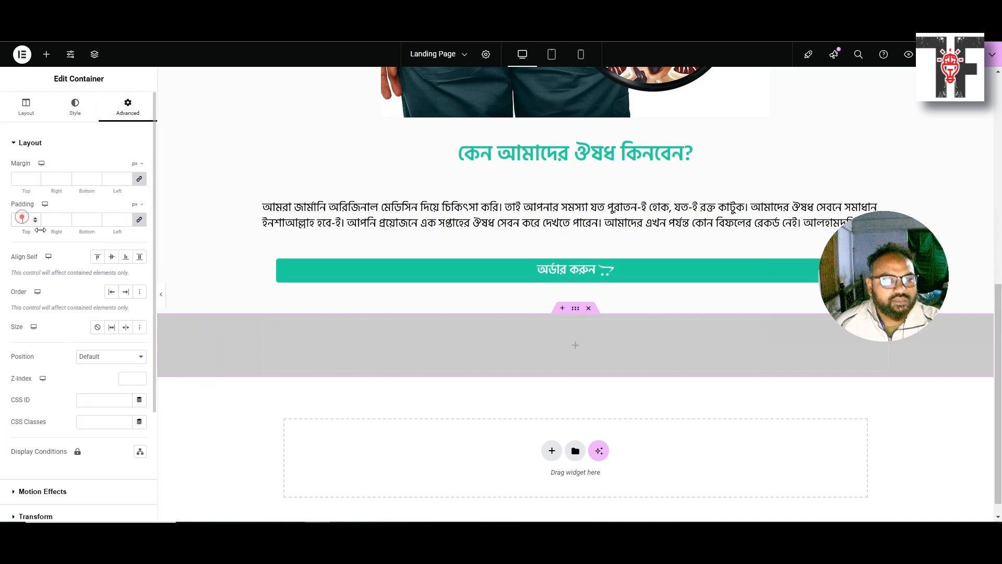
pyautogui.click(137, 220)
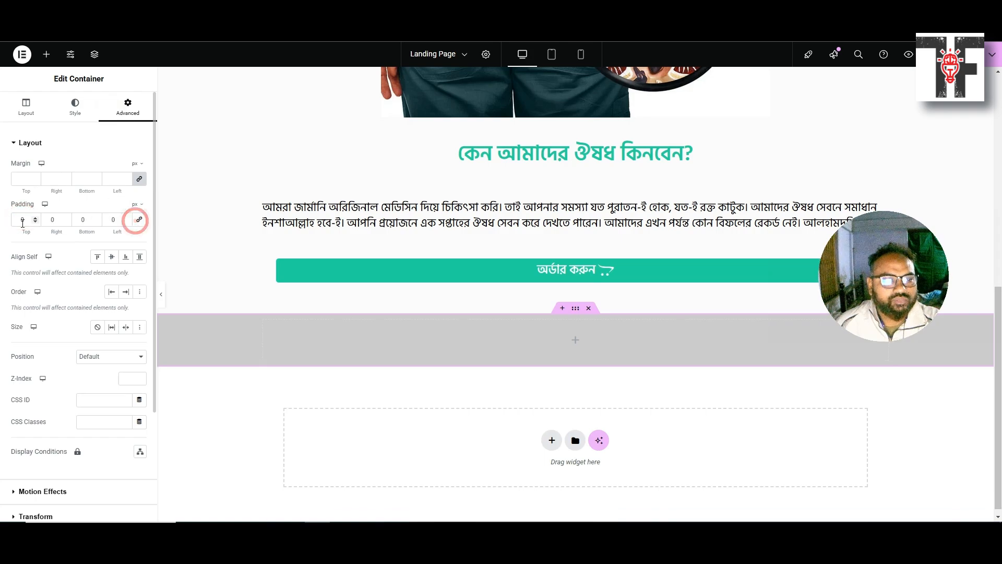
pyautogui.doubleClick(23, 219)
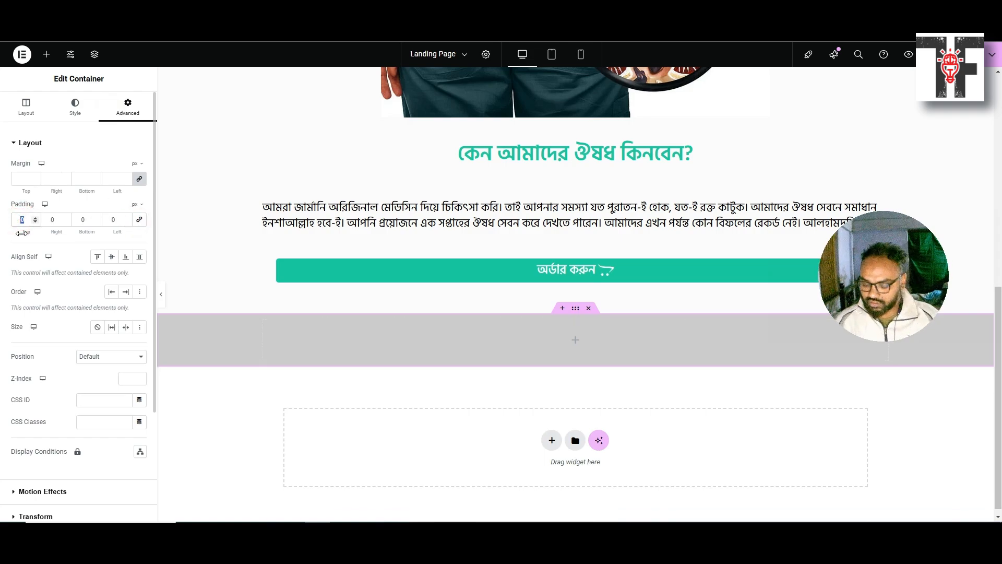
pyautogui.write('50')
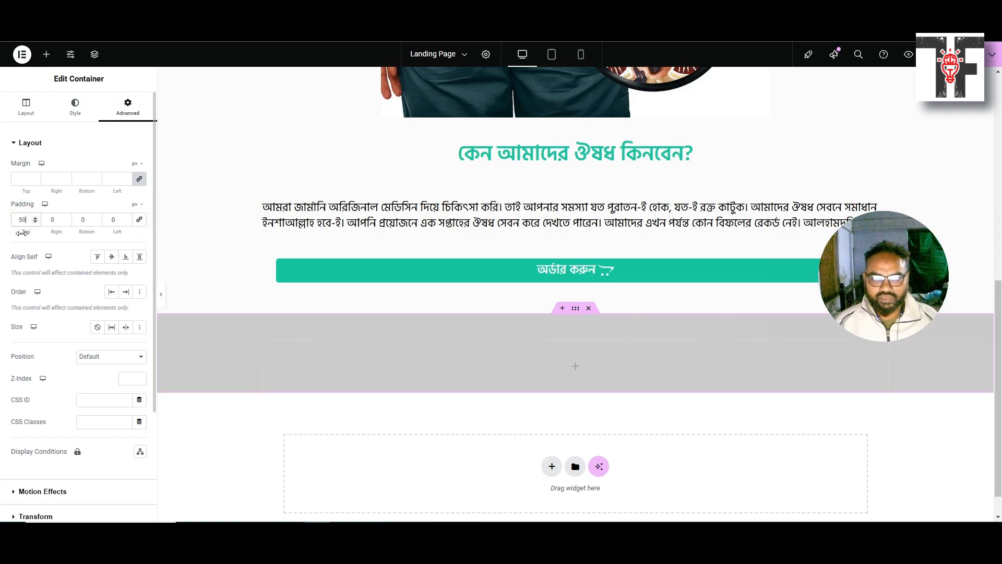
pyautogui.press('Tab')
pyautogui.press('Tab')
pyautogui.press('Tab')
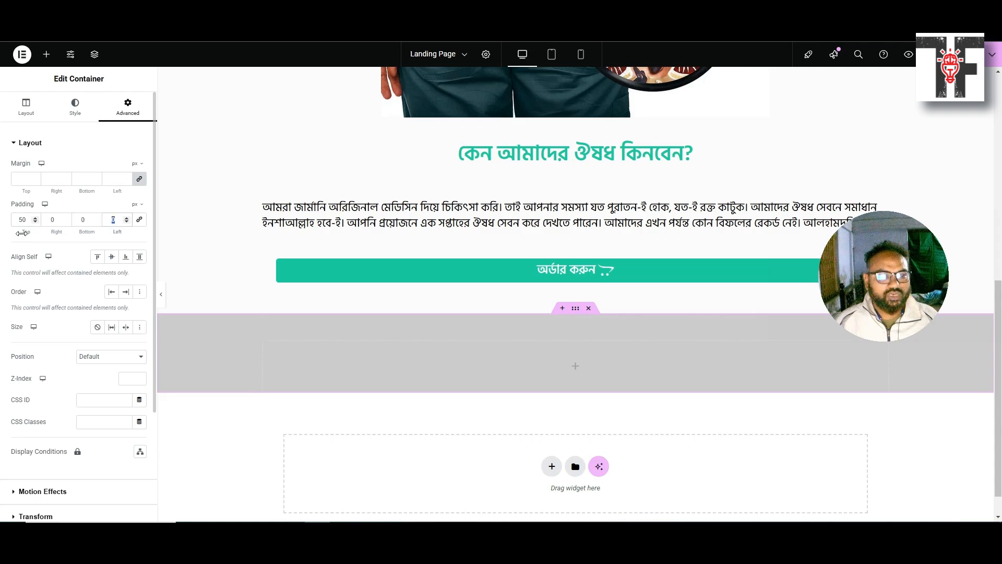
pyautogui.hotkey('shift', 'Tab')
pyautogui.write('500')
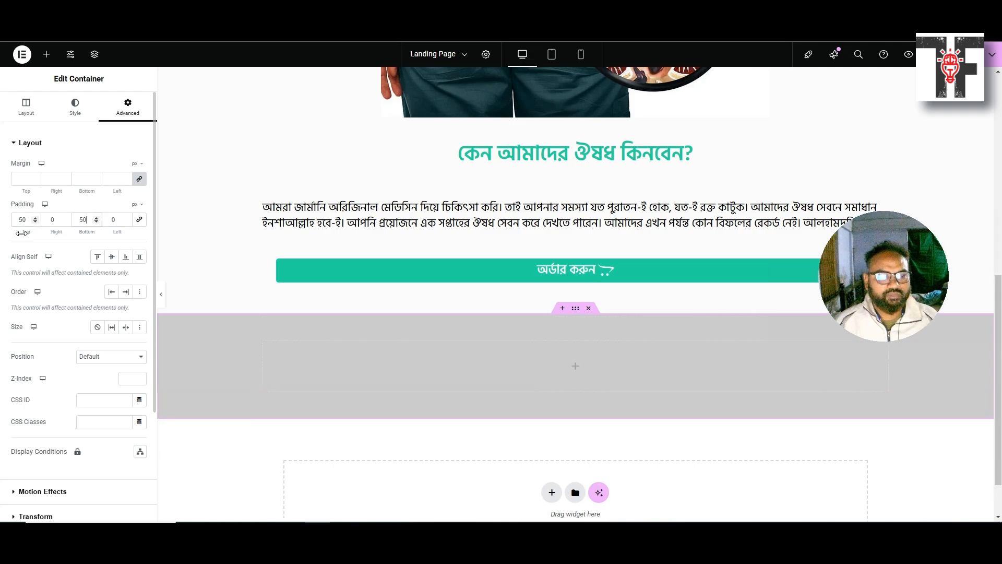
pyautogui.press('BackSpace')
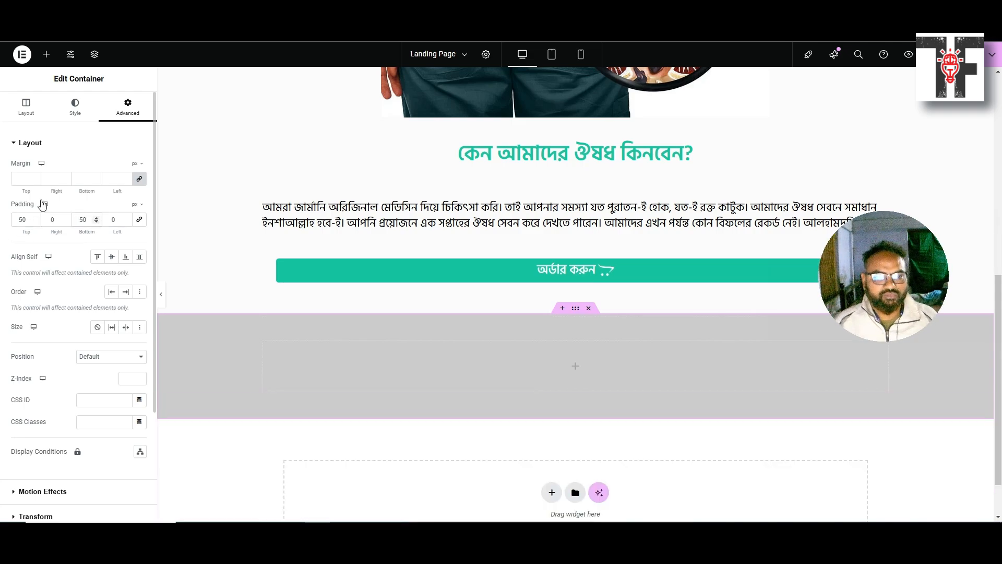
pyautogui.click(27, 108)
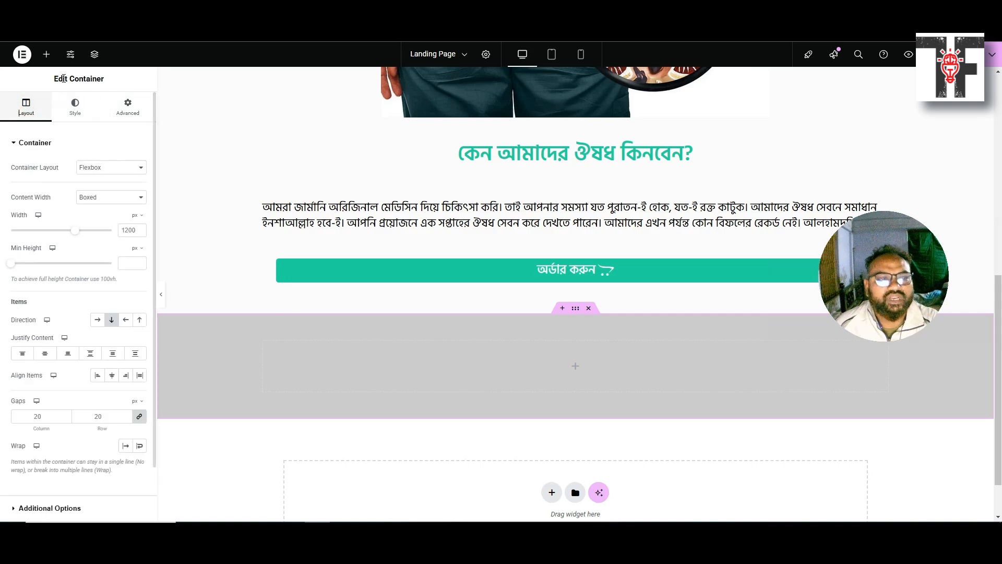
pyautogui.click(45, 62)
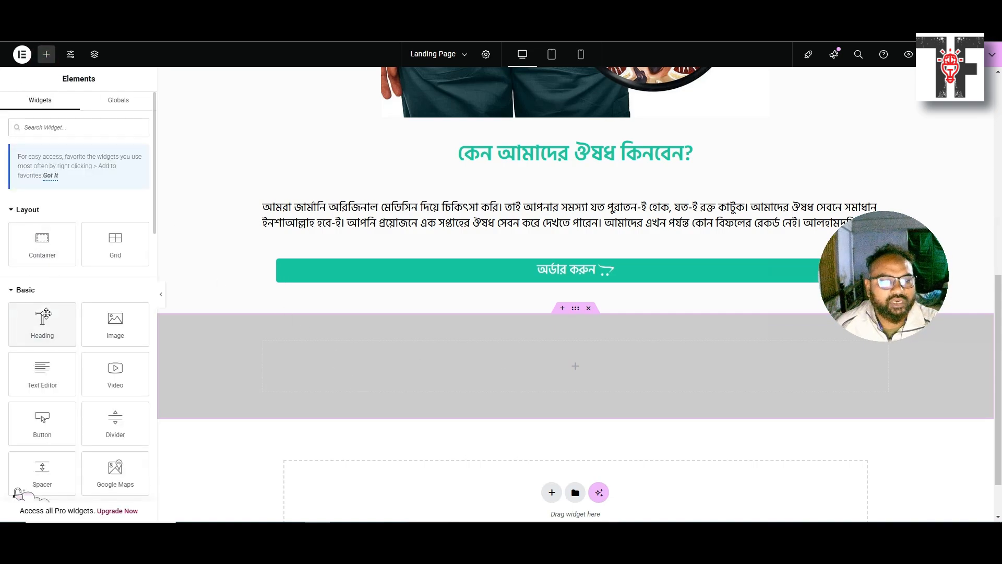
# Discard a new heading, then duplicate the 'কেন আমাদের ঔষধ কিনবেন?' heading into the grey section
pyautogui.moveTo(41, 320); pyautogui.dragTo(570, 352)
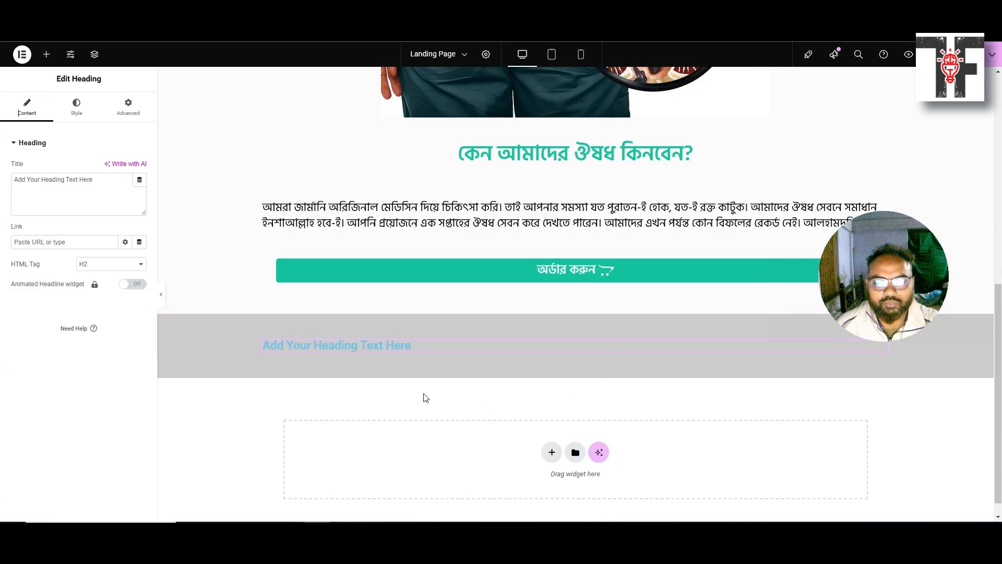
pyautogui.scroll(1, 300, 343)
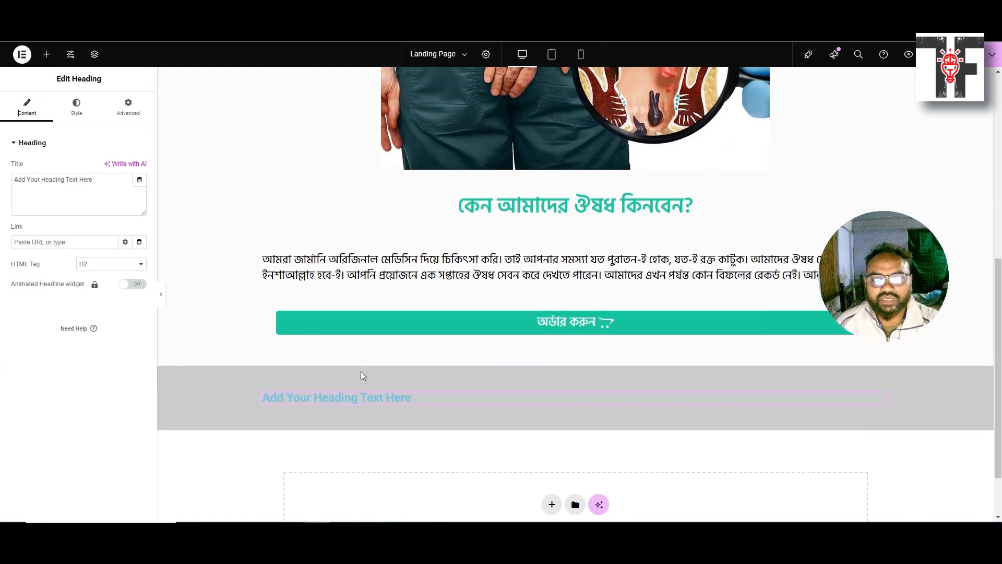
pyautogui.press('Delete')
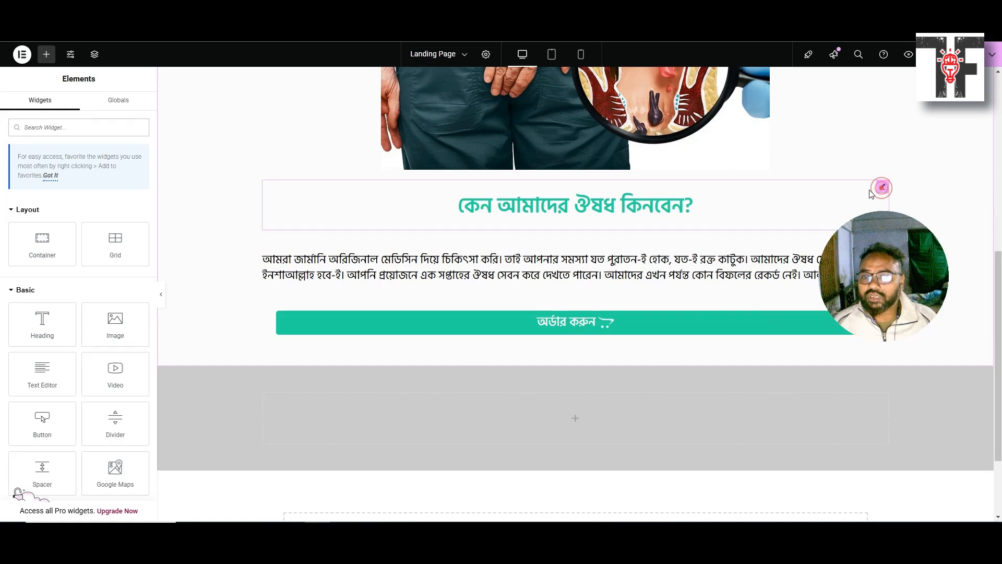
pyautogui.click(881, 188)
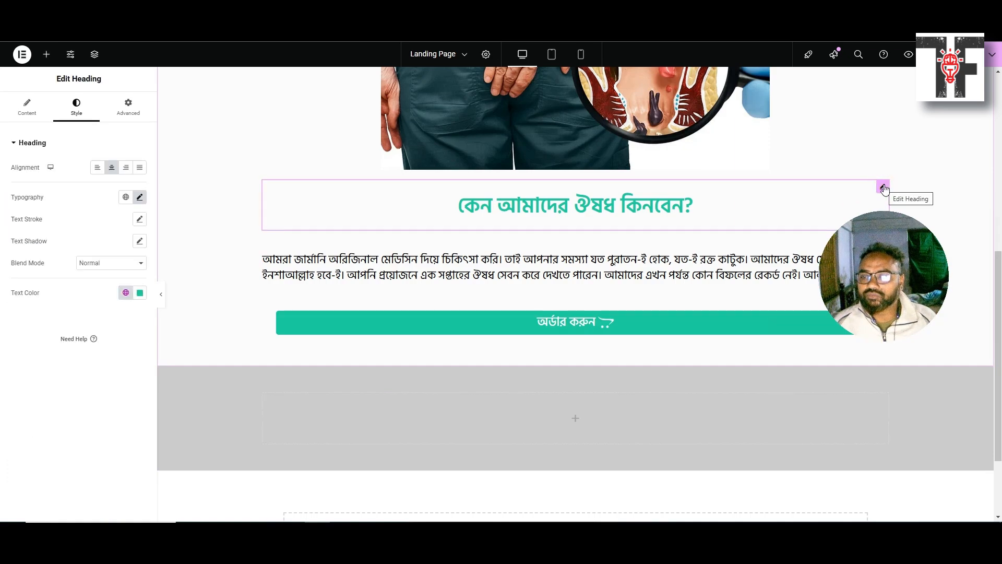
pyautogui.moveTo(882, 286); pyautogui.dragTo(906, 437)
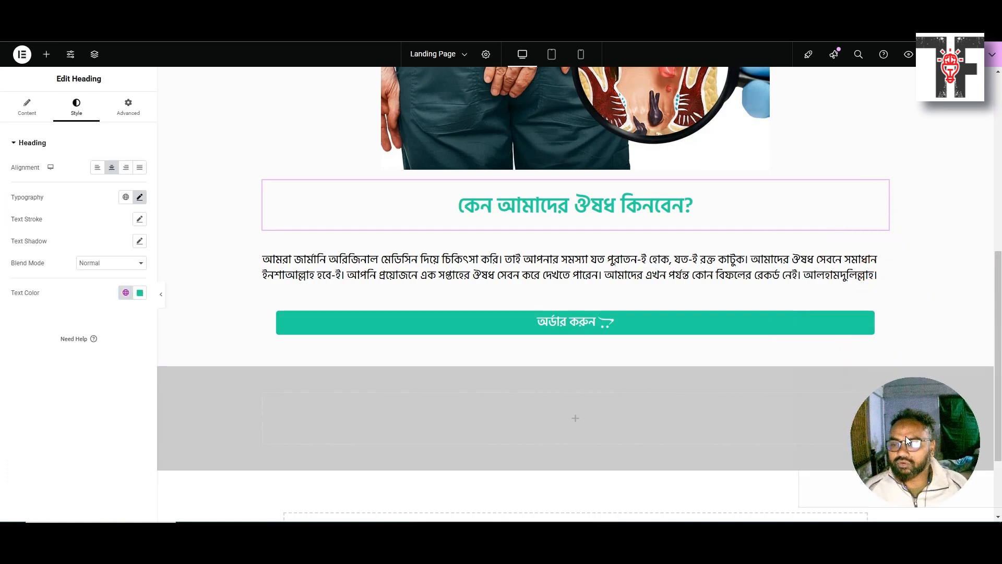
pyautogui.rightClick(880, 188)
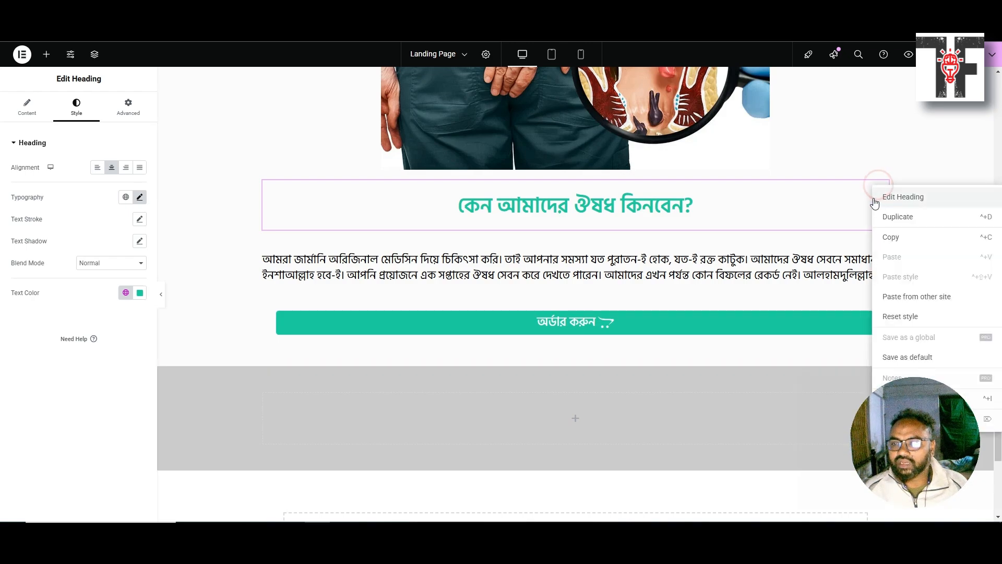
pyautogui.click(896, 220)
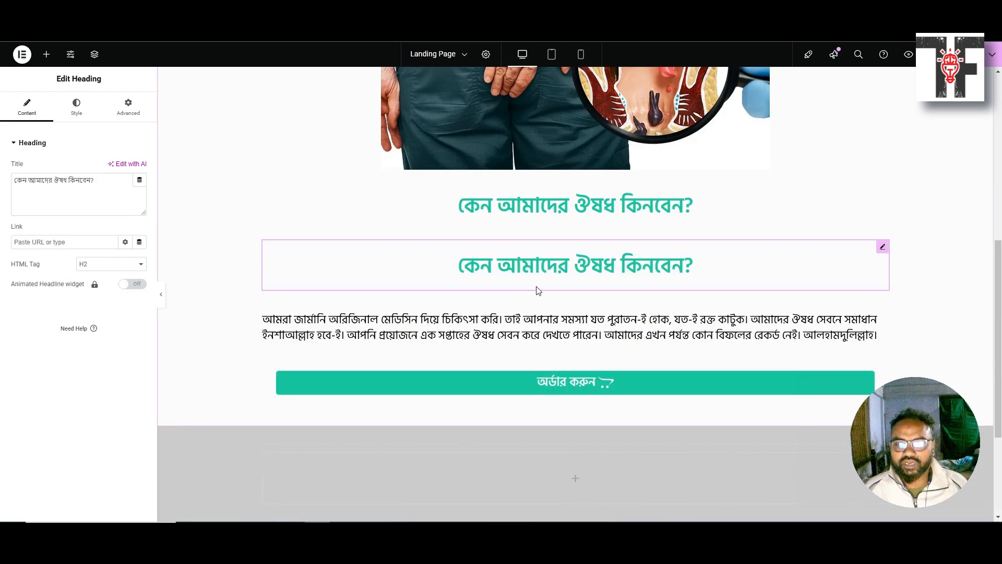
pyautogui.scroll(-2, 741, 203)
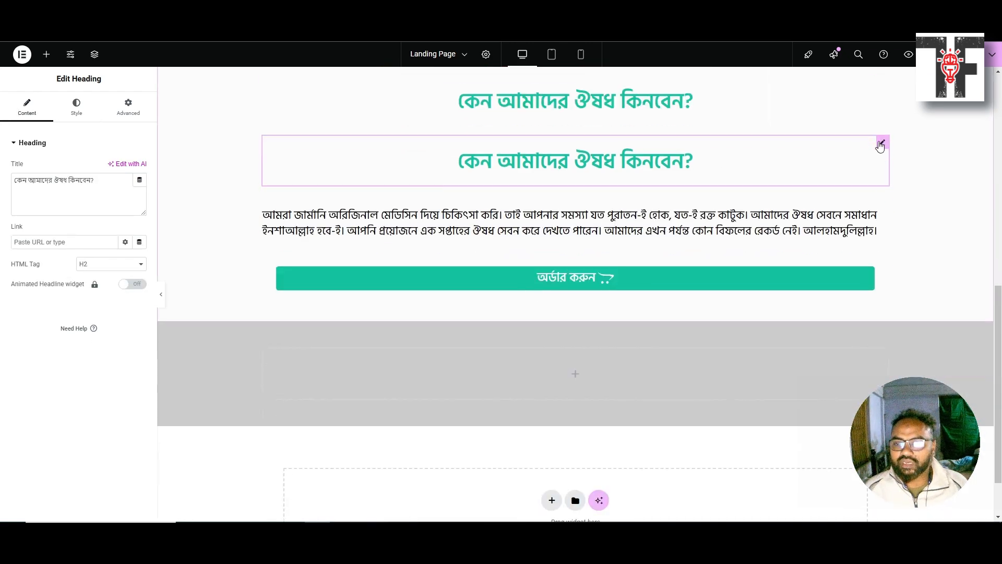
pyautogui.moveTo(882, 142)
pyautogui.mouseDown()
pyautogui.moveTo(835, 195)
pyautogui.moveTo(580, 366)
pyautogui.mouseUp()
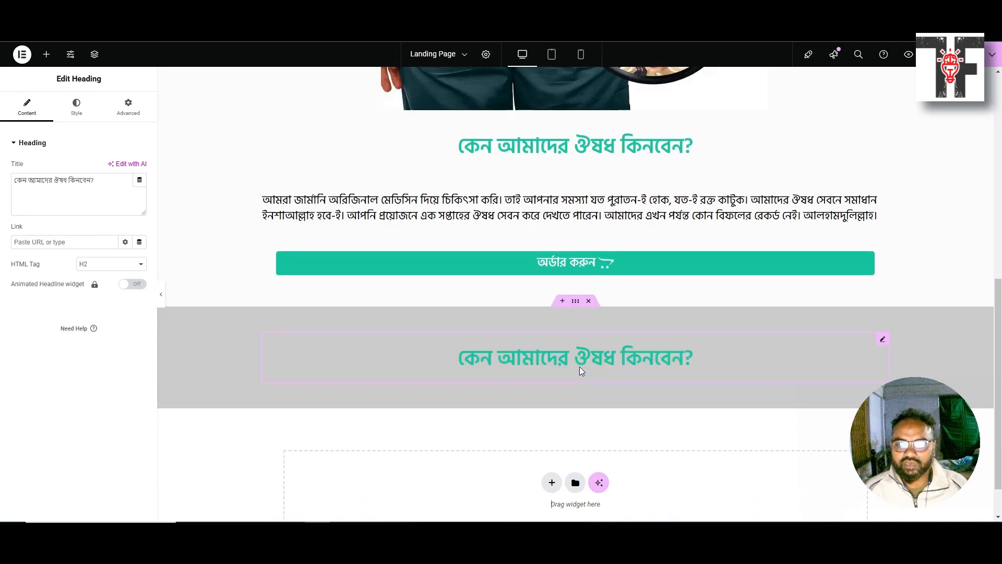
# Copy the guarantee sentence from the reference page and select the copied heading's title text
pyautogui.scroll(-1, 415, 377)
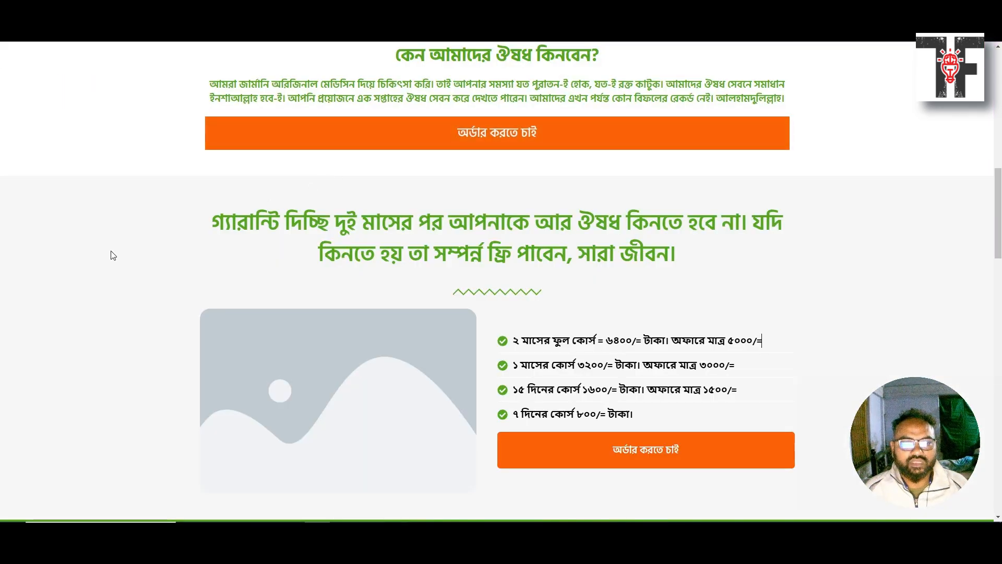
pyautogui.moveTo(210, 229); pyautogui.dragTo(680, 256)
pyautogui.hotkey('ctrl', 'c')
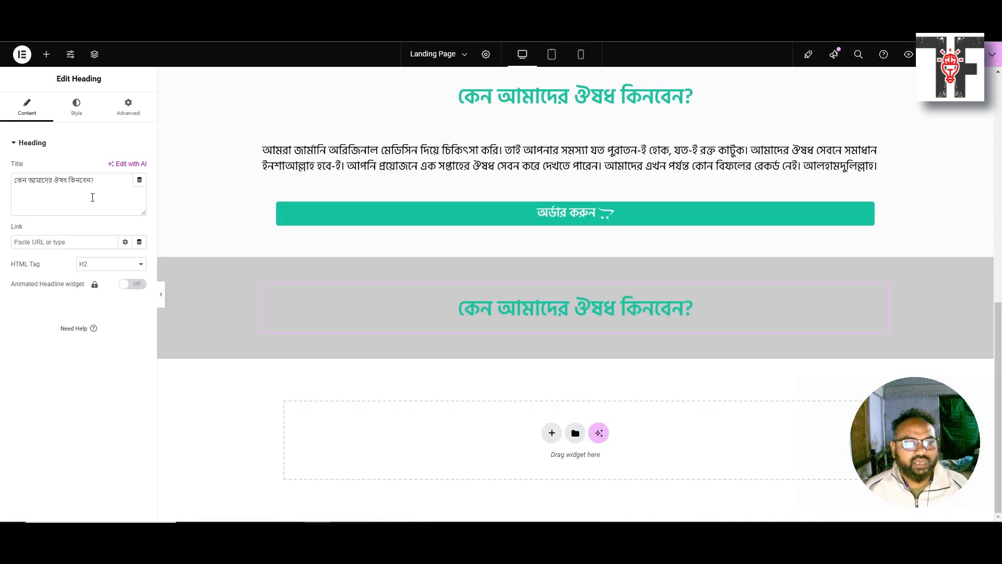
pyautogui.tripleClick(96, 181)
# Paste the guarantee sentence as the heading title and set its font size to 50
pyautogui.hotkey('ctrl', 'v')
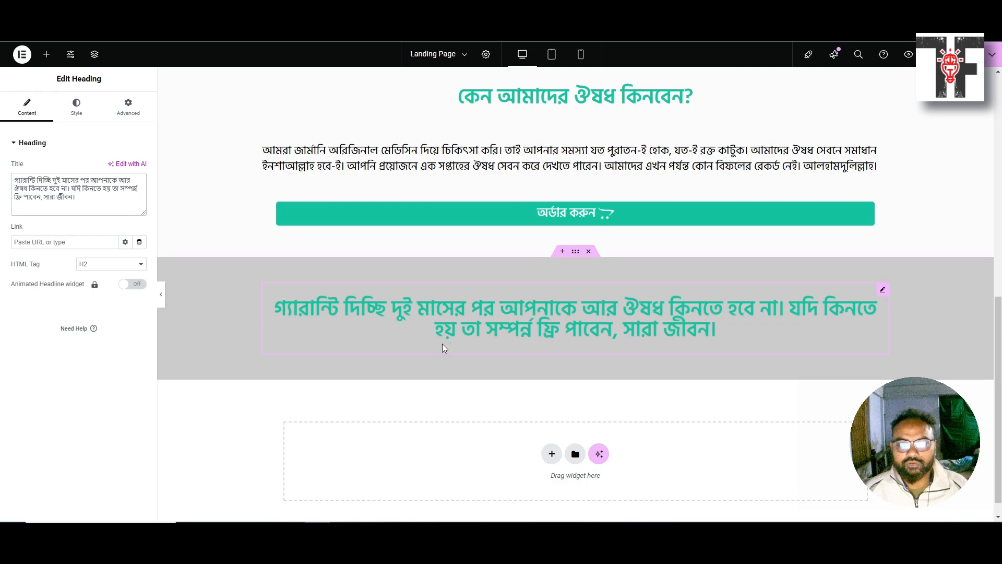
pyautogui.click(516, 336)
pyautogui.click(74, 104)
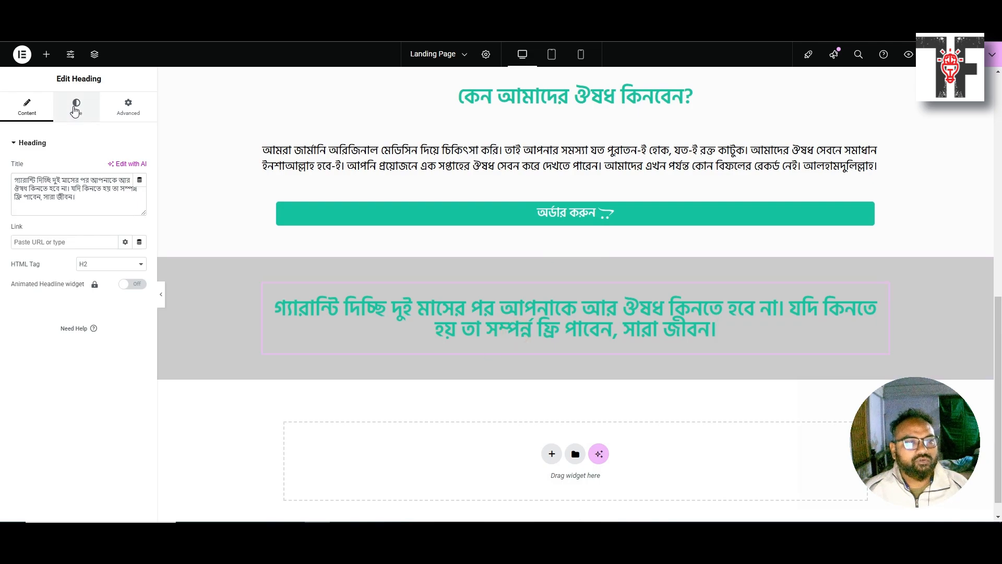
pyautogui.click(139, 199)
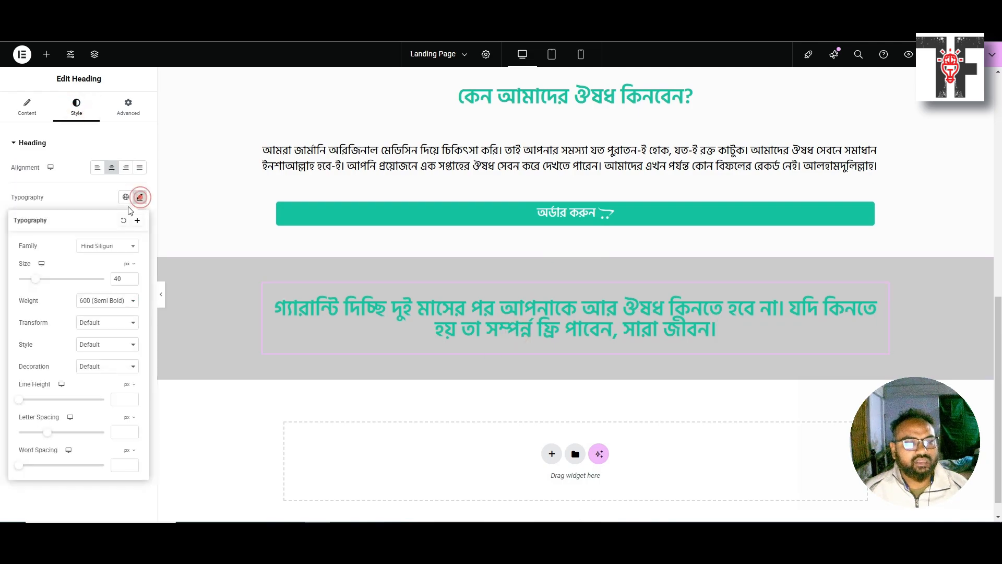
pyautogui.moveTo(124, 276); pyautogui.dragTo(103, 281)
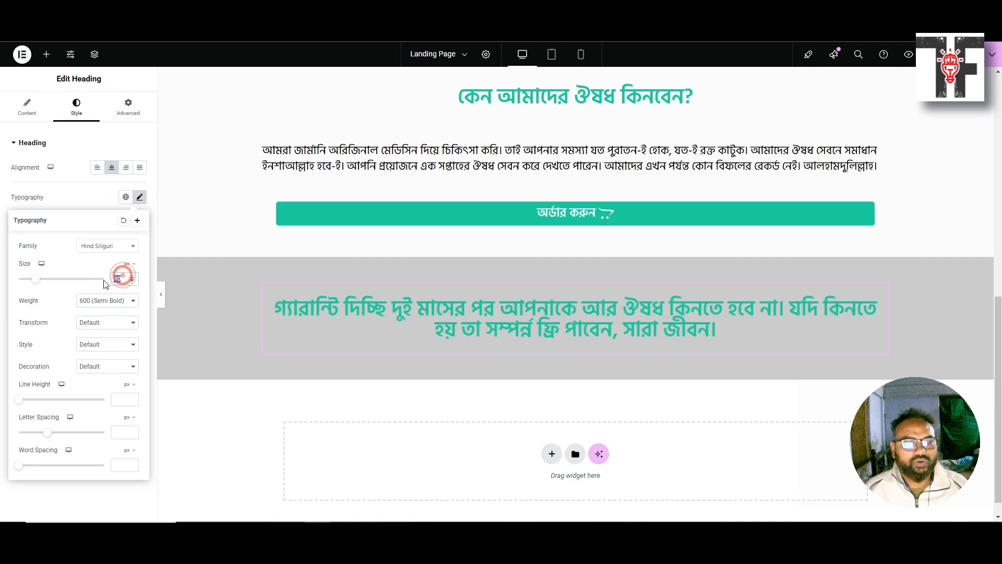
pyautogui.write('44')
pyautogui.press('Up')
pyautogui.press('Up')
pyautogui.press('Up')
pyautogui.press('Up')
pyautogui.press('Up')
pyautogui.press('Up')
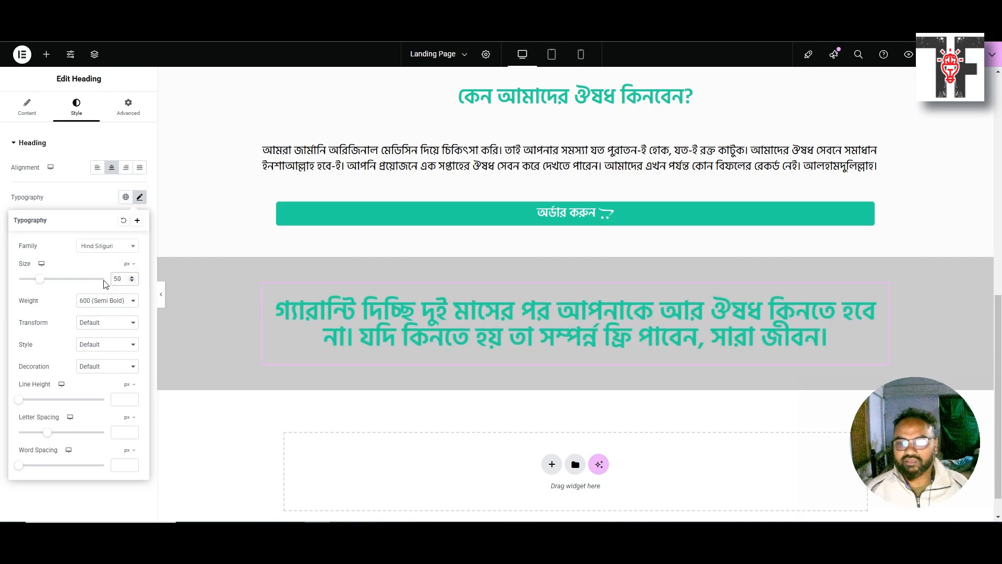
pyautogui.click(140, 198)
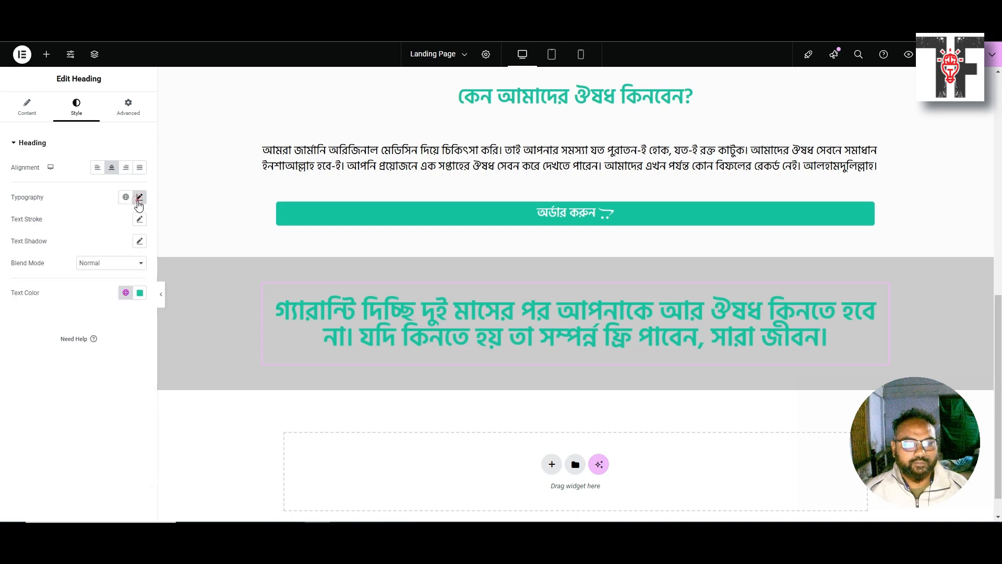
# Increase the heading's line height to spread its two lines apart
pyautogui.click(362, 379)
pyautogui.click(140, 198)
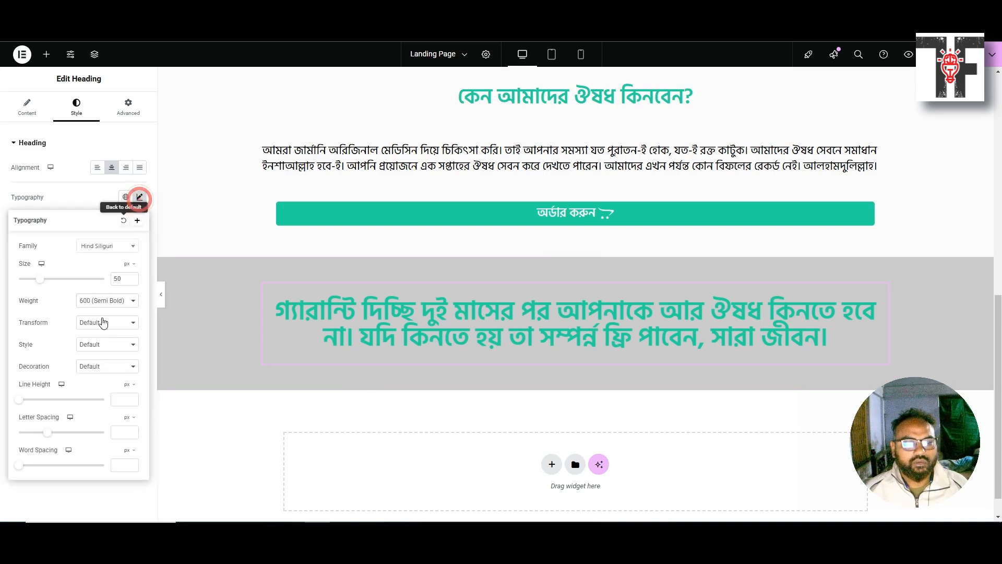
pyautogui.click(117, 400)
pyautogui.write('20')
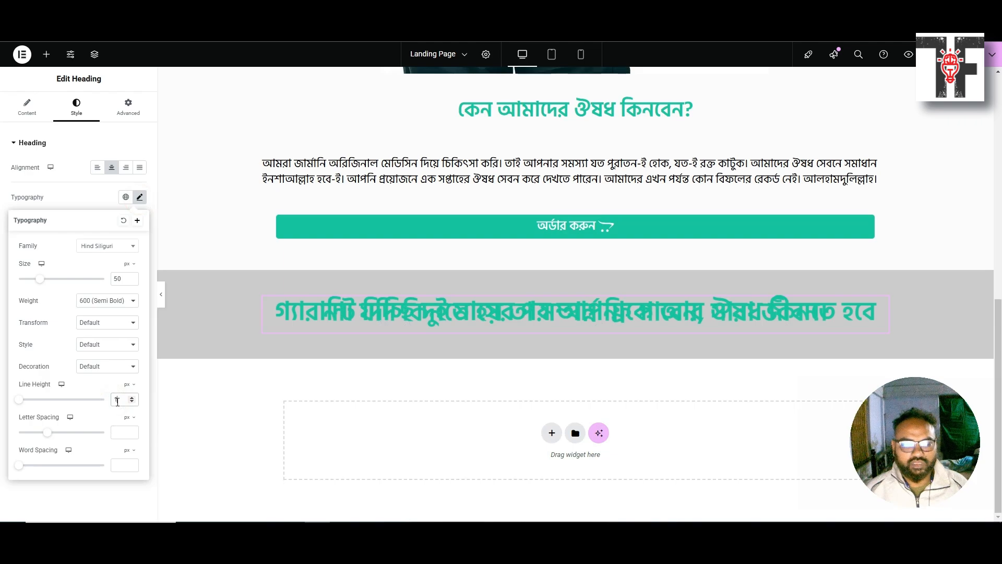
pyautogui.press('Up')
pyautogui.press('Up')
pyautogui.press('Up')
pyautogui.press('Up')
pyautogui.press('Up')
pyautogui.press('Up')
pyautogui.press('Up')
pyautogui.press('Up')
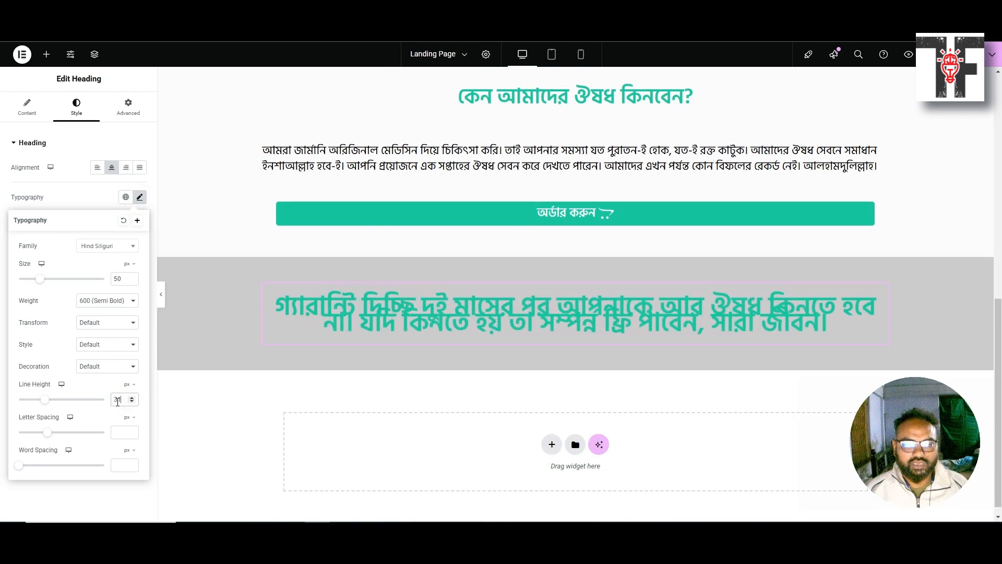
pyautogui.press('Up')
pyautogui.press('Up')
pyautogui.press('Up')
pyautogui.press('Up')
pyautogui.press('Up')
pyautogui.press('Up')
pyautogui.press('Up')
pyautogui.press('Up')
pyautogui.press('Up')
pyautogui.press('Up')
pyautogui.press('Up')
pyautogui.press('Up')
pyautogui.press('Up')
pyautogui.press('Up')
pyautogui.press('Up')
pyautogui.press('Up')
pyautogui.press('Up')
pyautogui.press('Up')
pyautogui.press('Up')
pyautogui.press('Up')
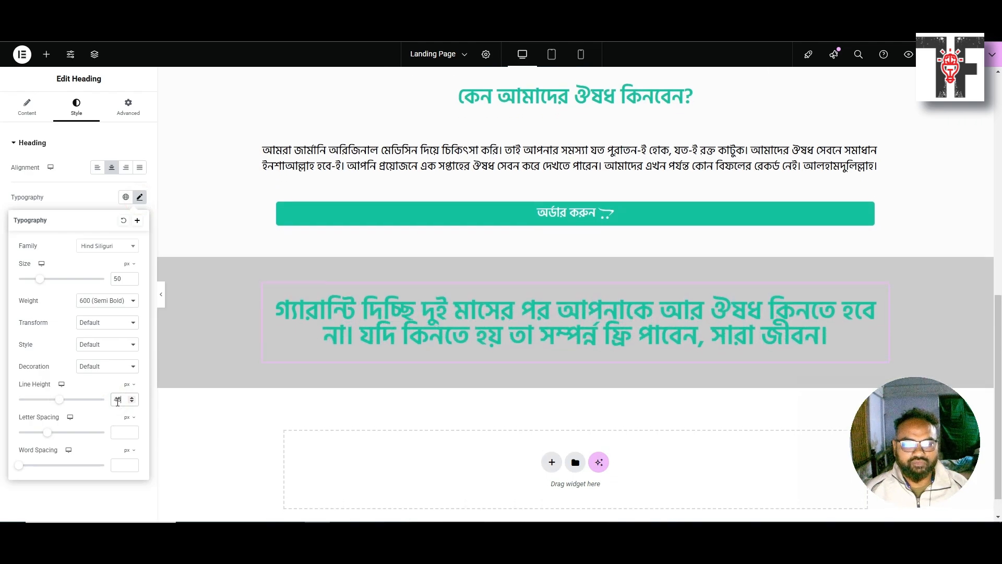
pyautogui.press('Up')
pyautogui.press('Up')
pyautogui.press('Up')
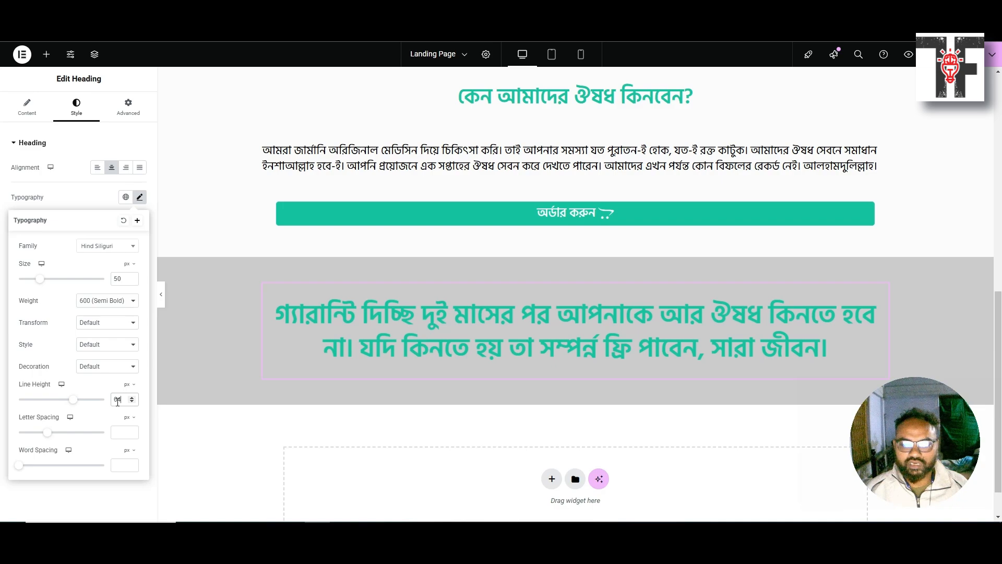
pyautogui.press('Down')
pyautogui.press('Down')
pyautogui.press('Down')
pyautogui.press('Down')
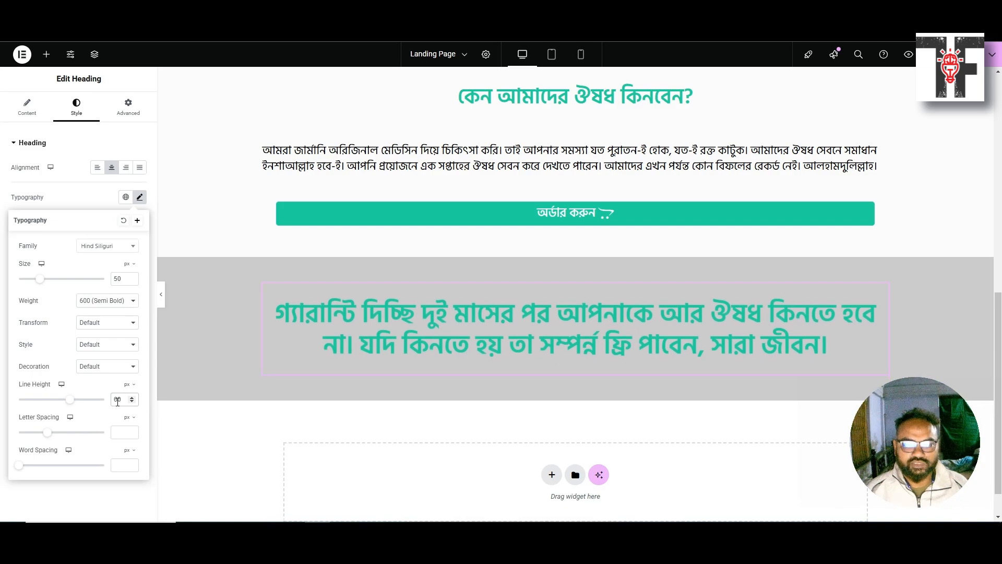
pyautogui.click(140, 198)
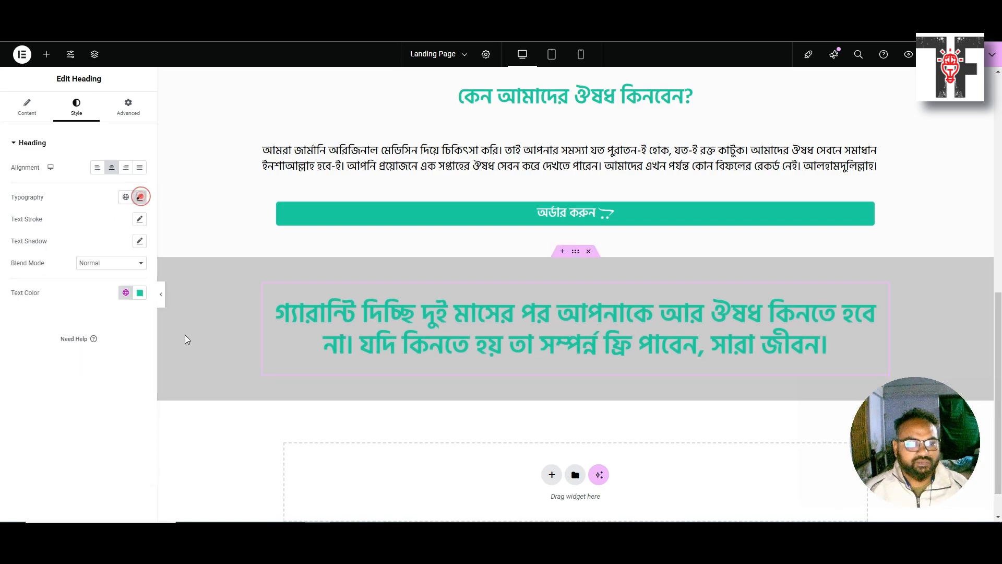
pyautogui.scroll(-1, 436, 425)
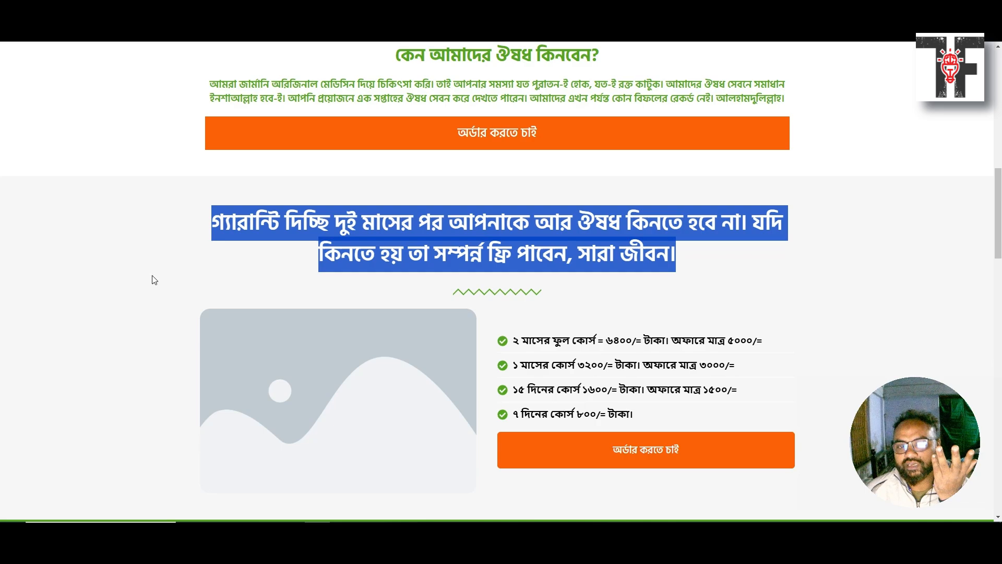
pyautogui.click(88, 292)
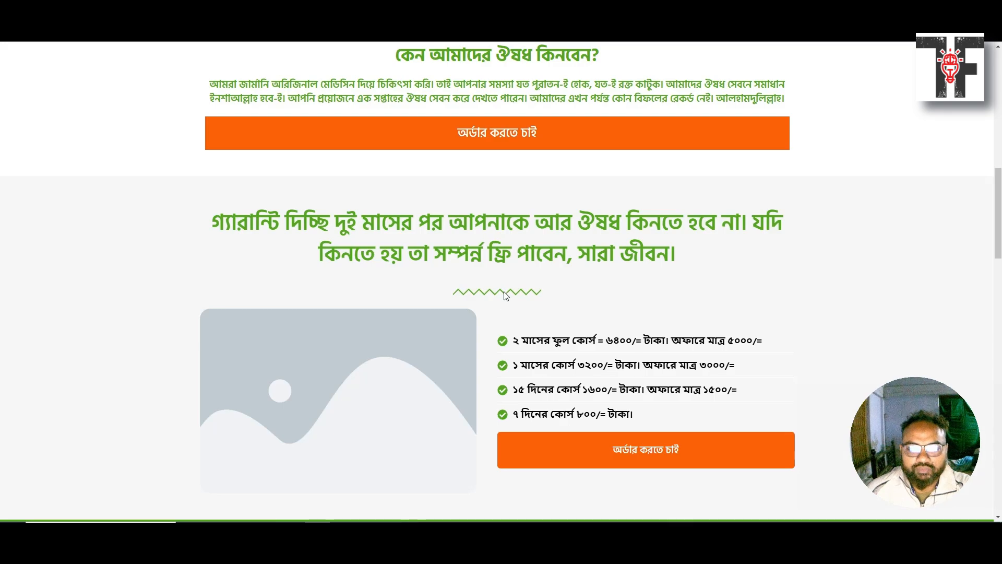
pyautogui.rightClick(504, 291)
pyautogui.click(532, 453)
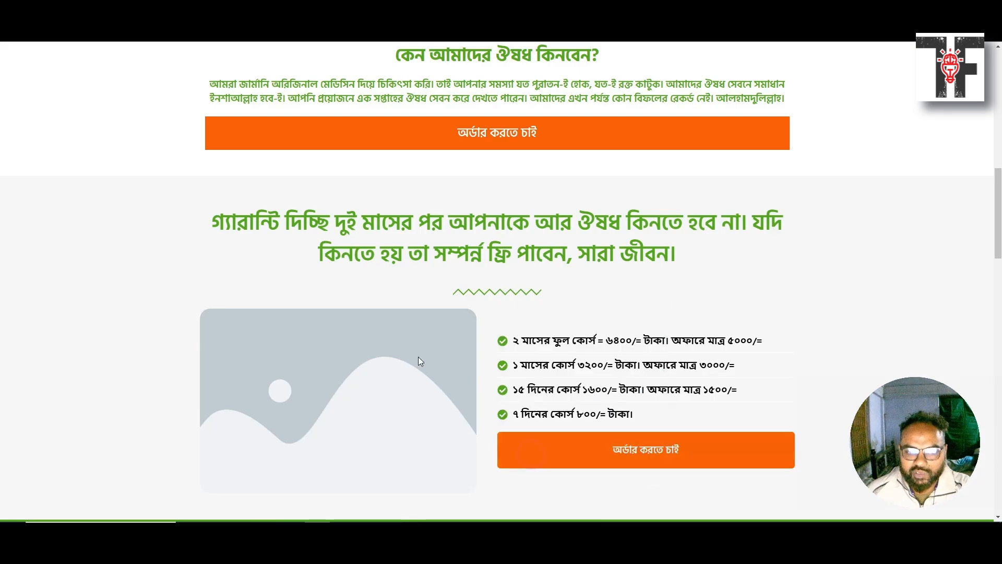
pyautogui.scroll(-2, 326, 246)
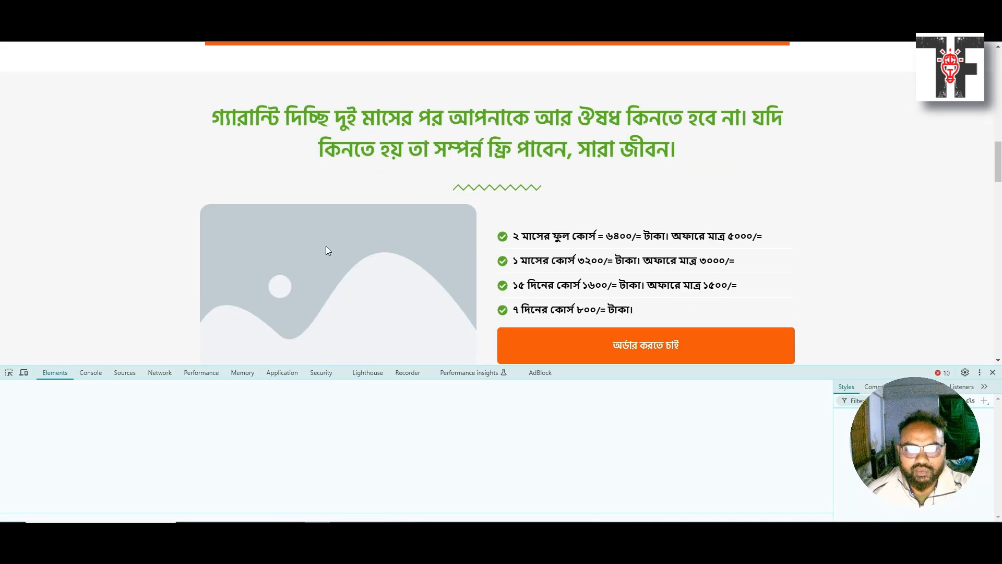
pyautogui.click(10, 374)
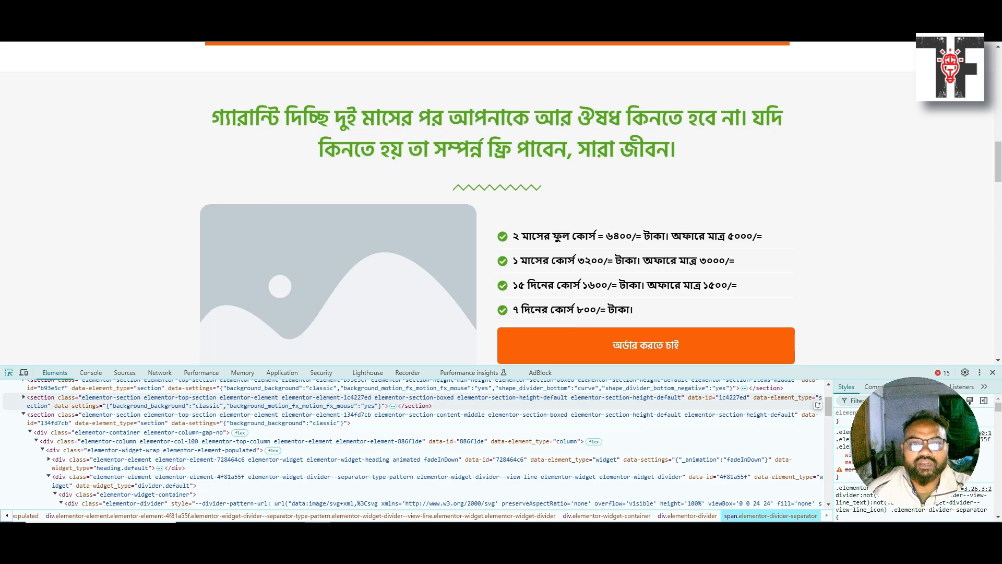
pyautogui.hotkey('ctrl', 'Tab')
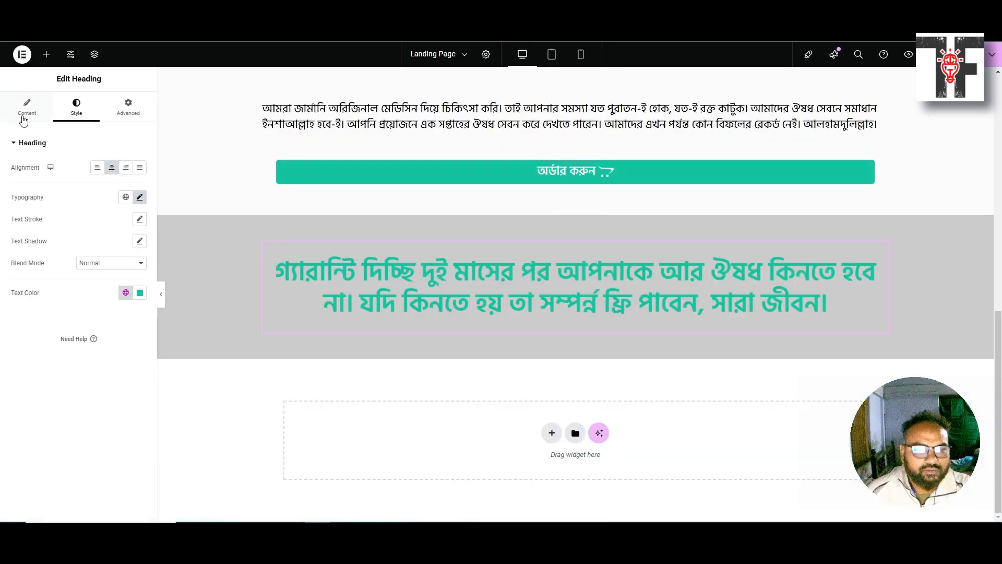
# Add a Divider under the guarantee heading with Zigzag style, 25% width, centred
pyautogui.click(22, 116)
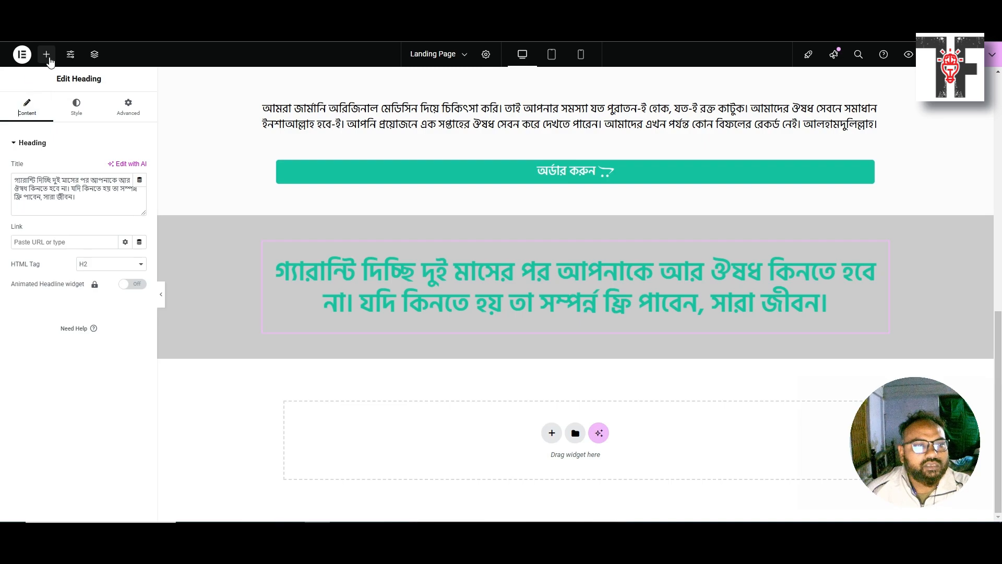
pyautogui.click(46, 54)
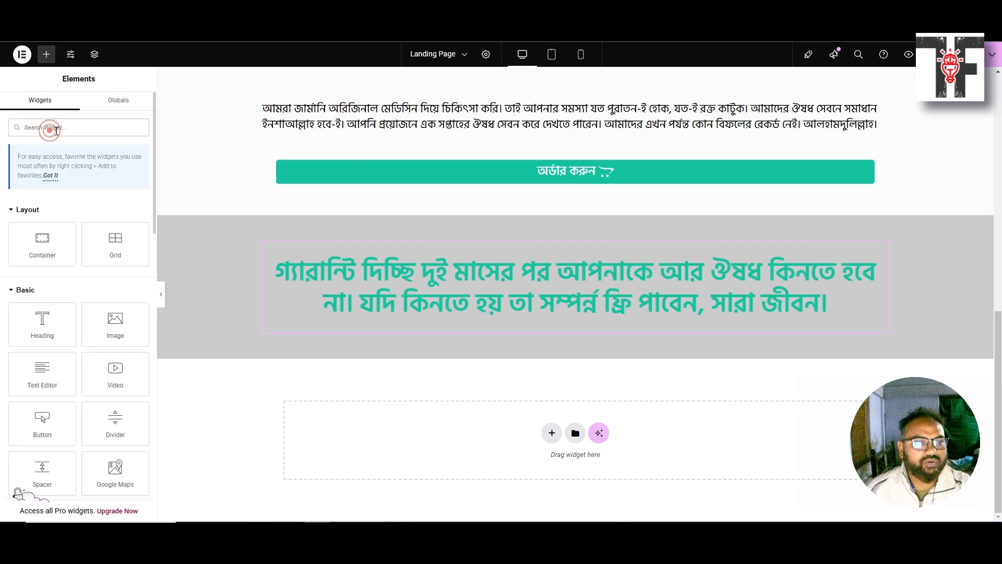
pyautogui.write('div')
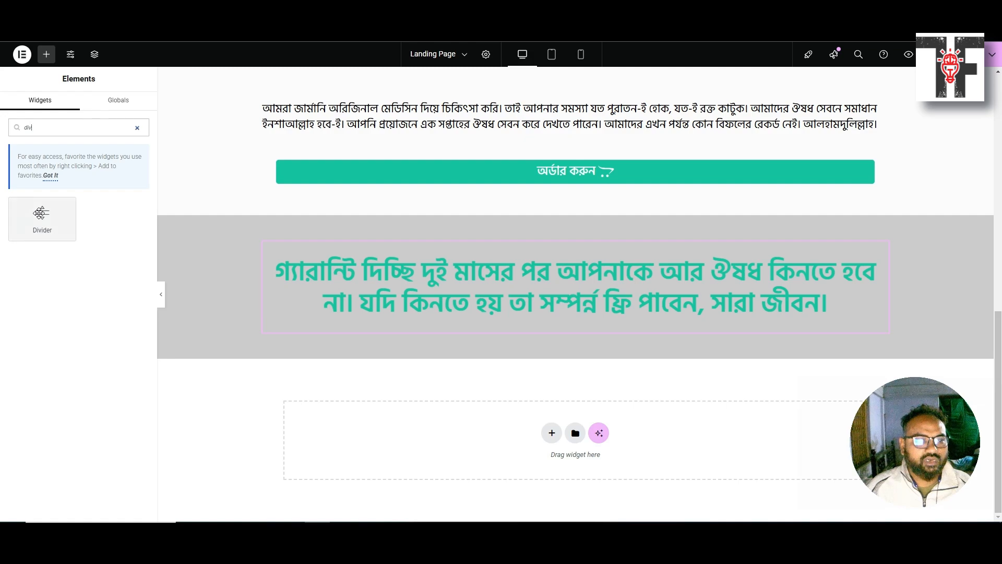
pyautogui.moveTo(42, 214); pyautogui.dragTo(584, 317)
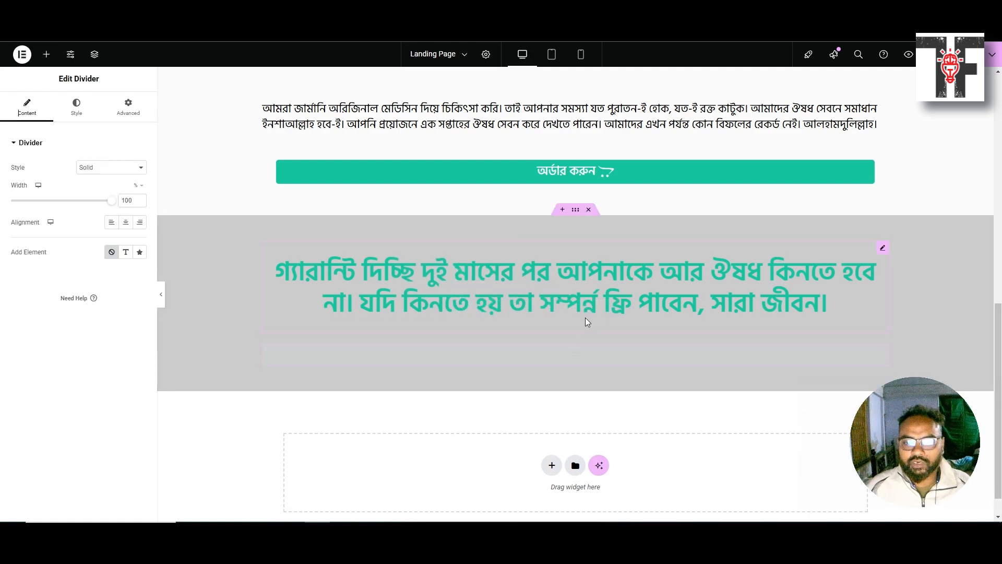
pyautogui.click(115, 176)
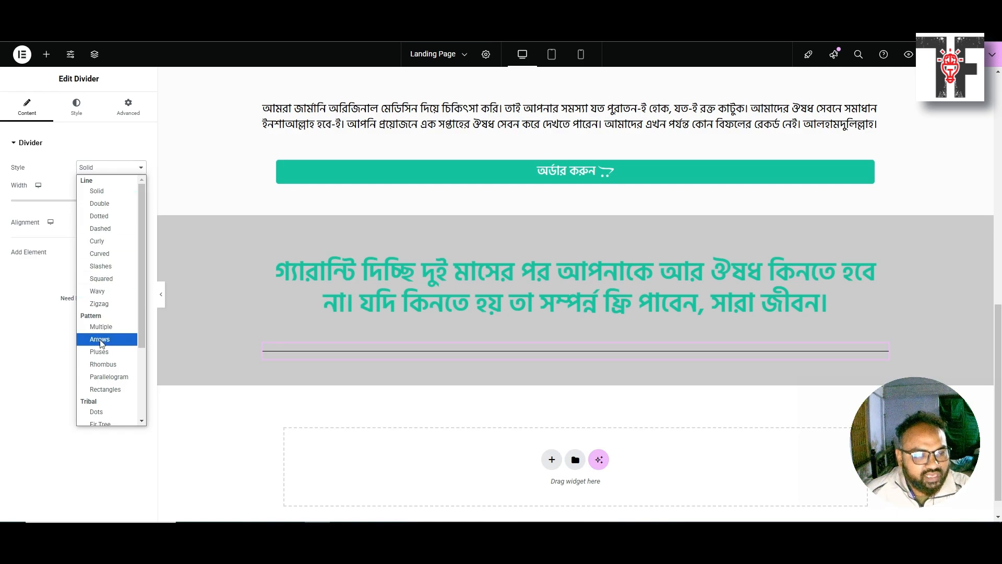
pyautogui.click(103, 304)
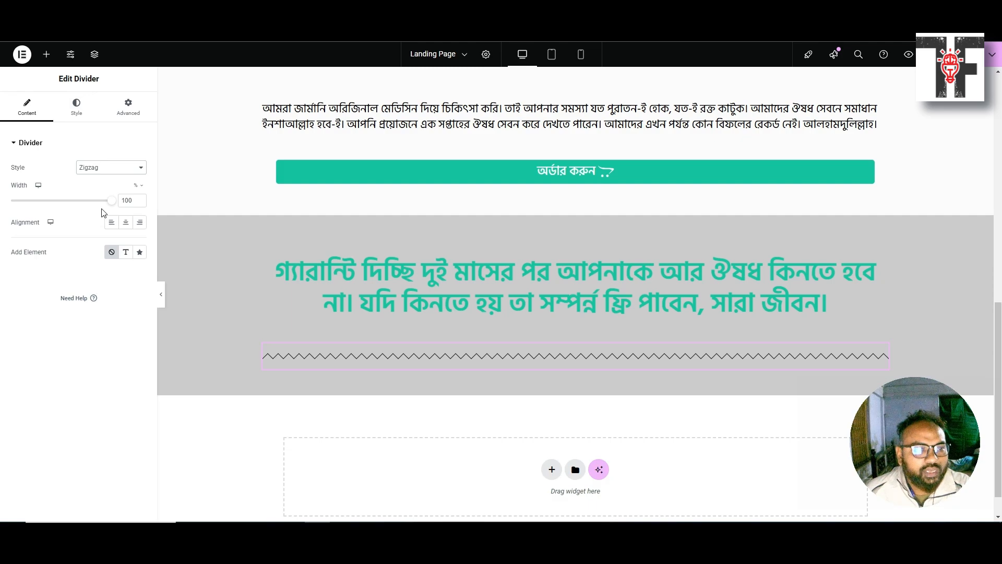
pyautogui.moveTo(136, 201); pyautogui.dragTo(119, 200)
pyautogui.write('25')
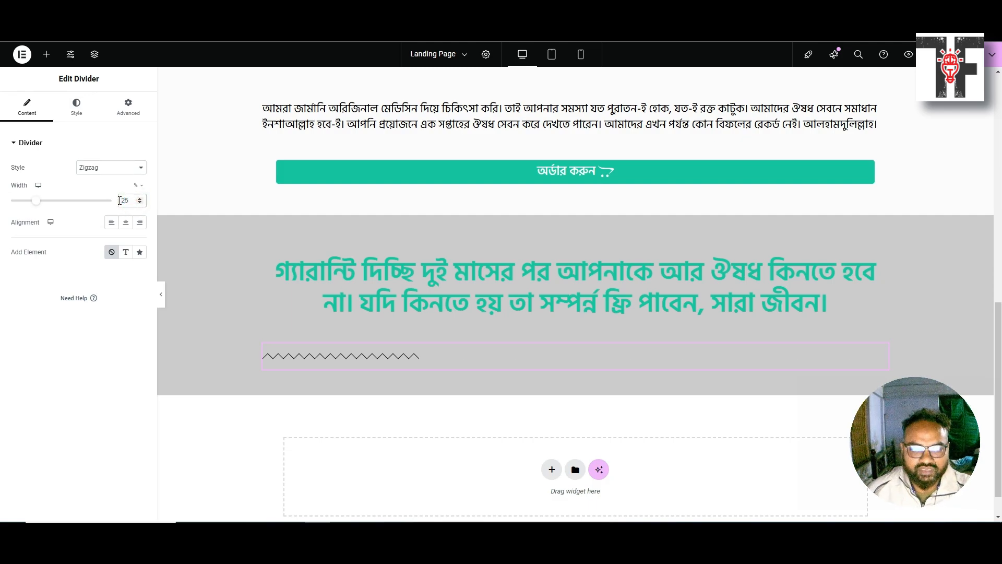
pyautogui.click(126, 222)
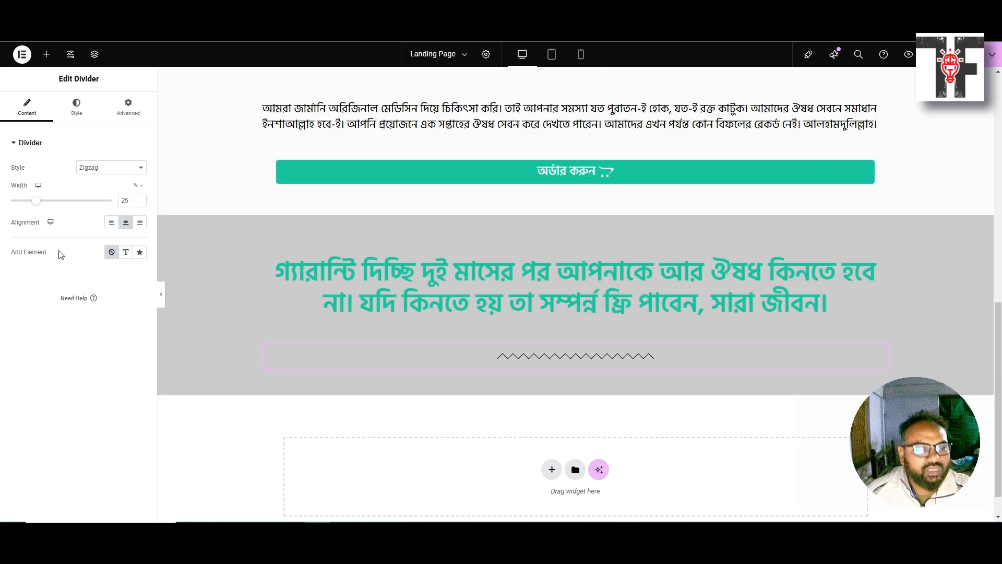
pyautogui.click(72, 110)
# Colour the divider with the global teal Heading Color, set weight 3, and adjust the gap
pyautogui.click(125, 168)
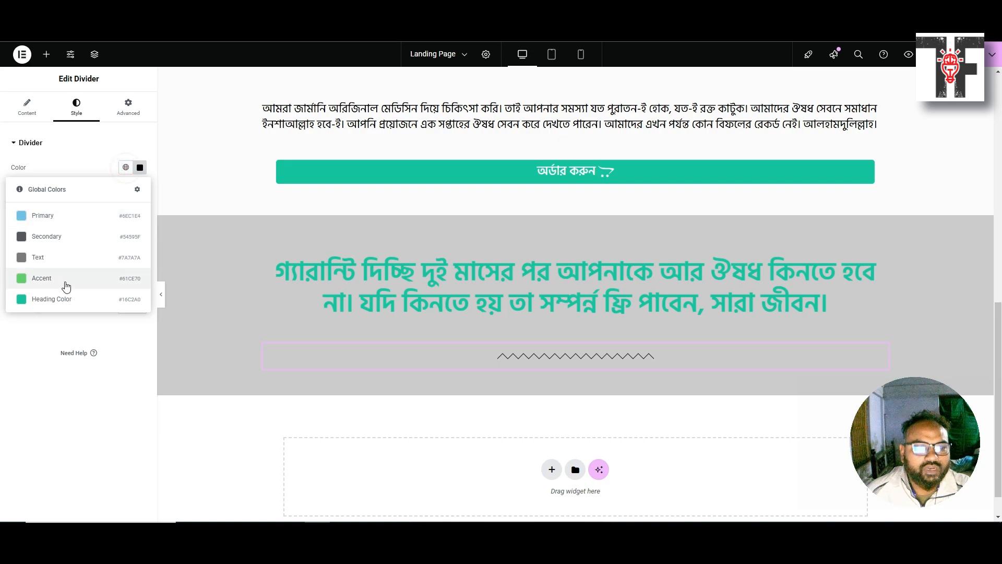
pyautogui.click(59, 300)
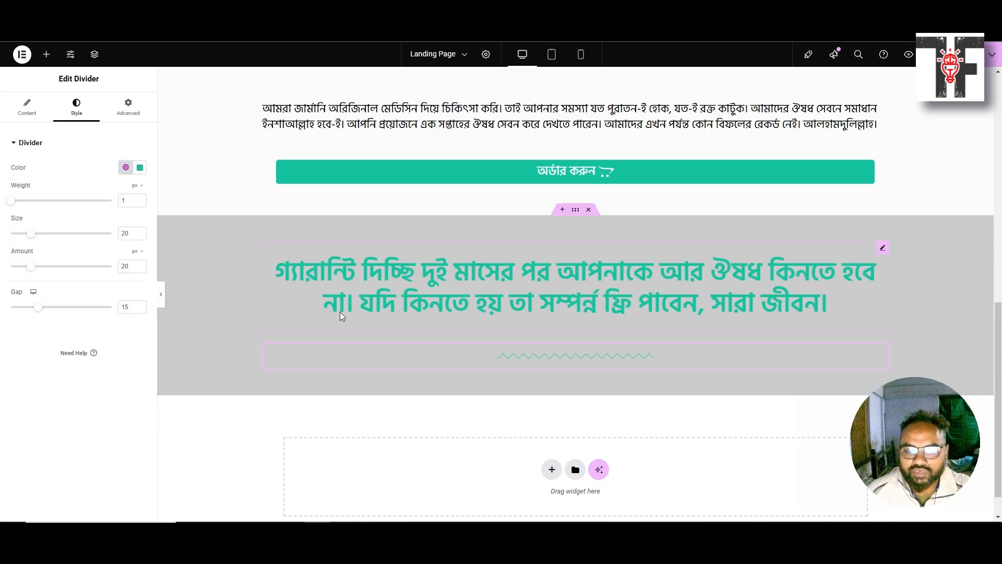
pyautogui.doubleClick(126, 200)
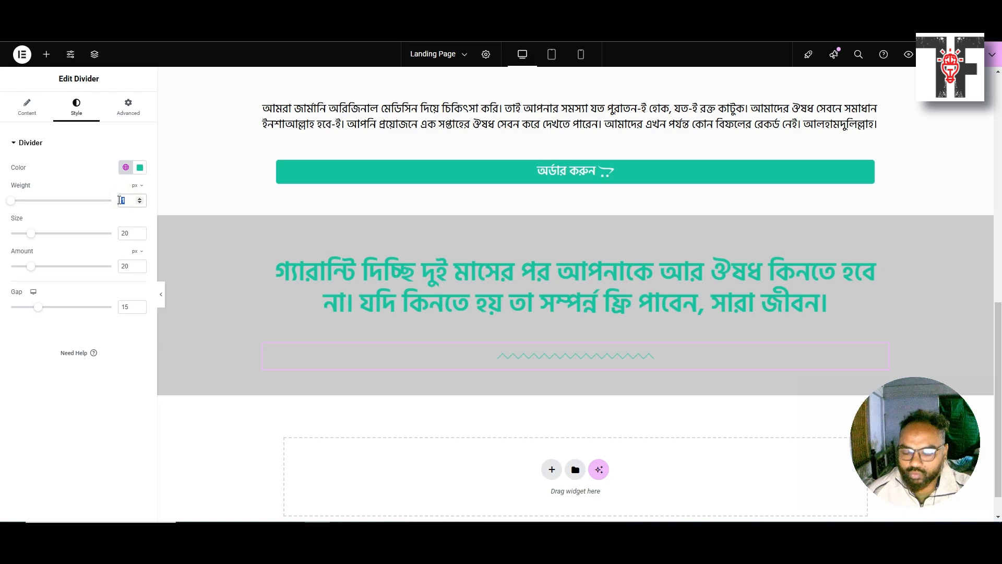
pyautogui.write('3')
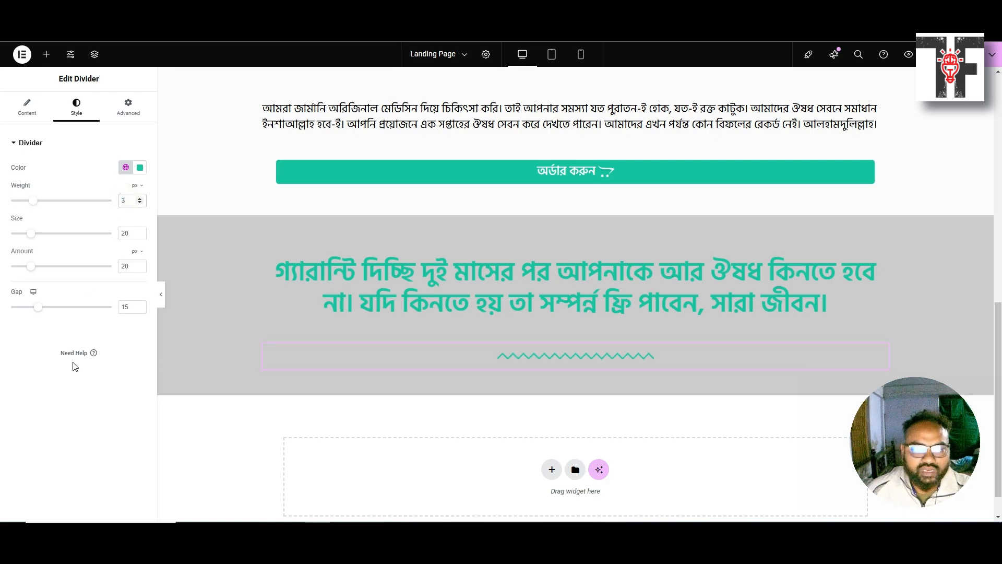
pyautogui.click(65, 399)
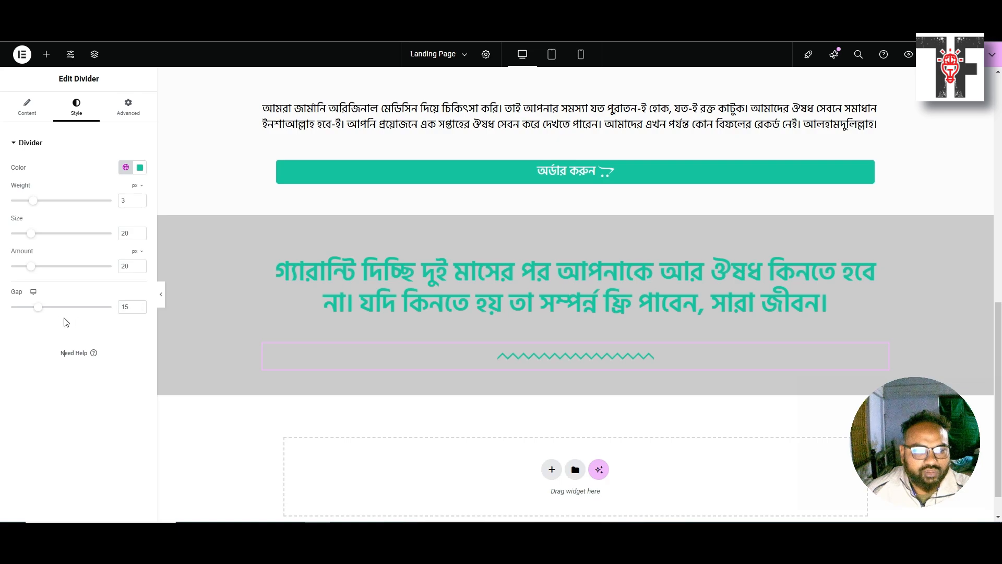
pyautogui.moveTo(41, 307); pyautogui.dragTo(51, 309)
pyautogui.moveTo(65, 316); pyautogui.dragTo(40, 316)
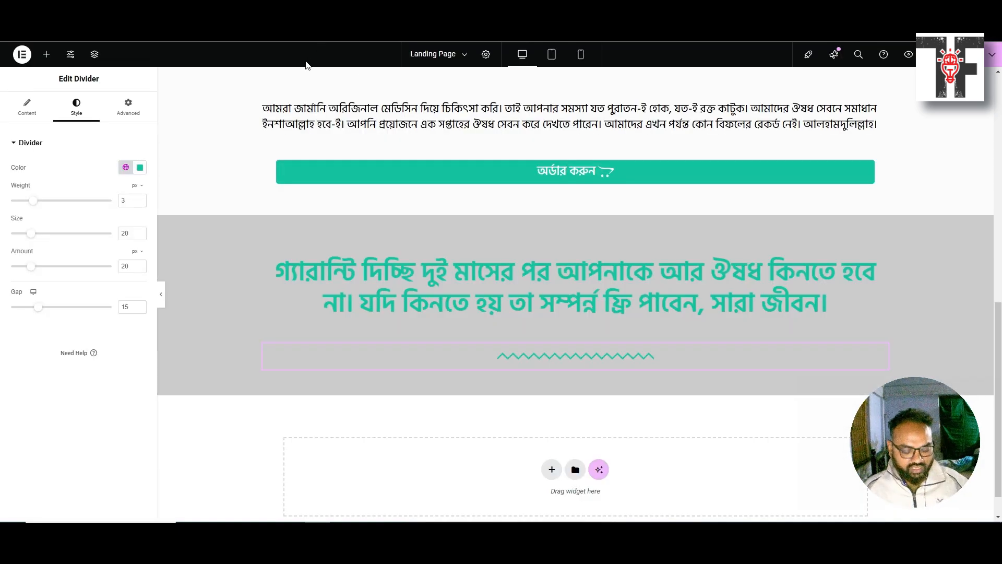
pyautogui.hotkey('ctrl', 'Tab')
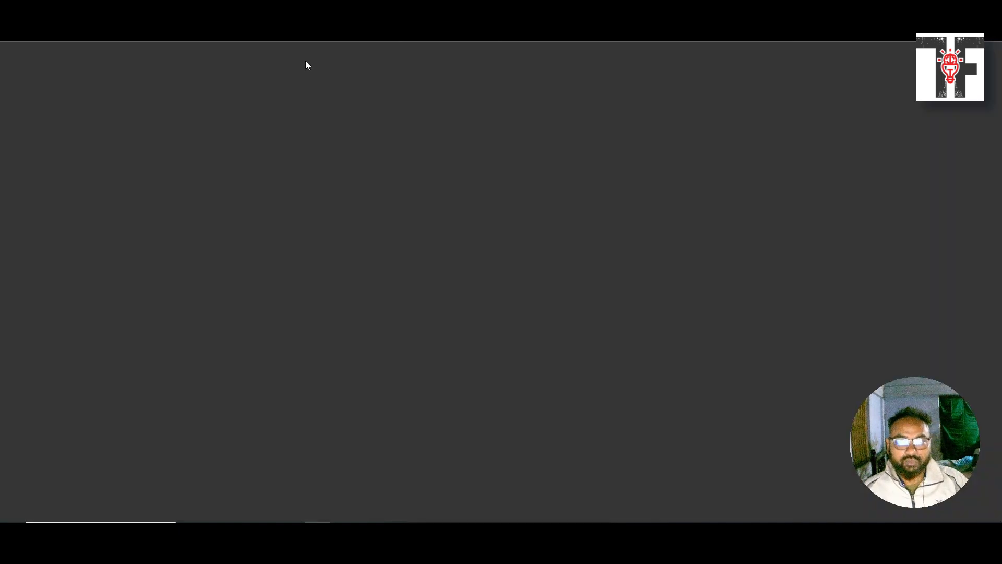
pyautogui.scroll(-13, 425, 165)
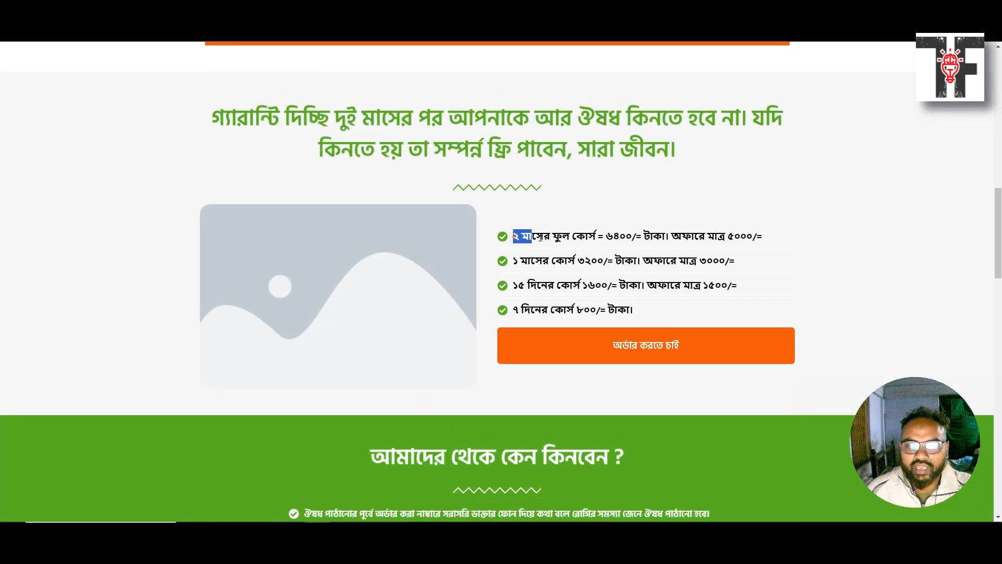
pyautogui.moveTo(540, 238); pyautogui.dragTo(614, 237)
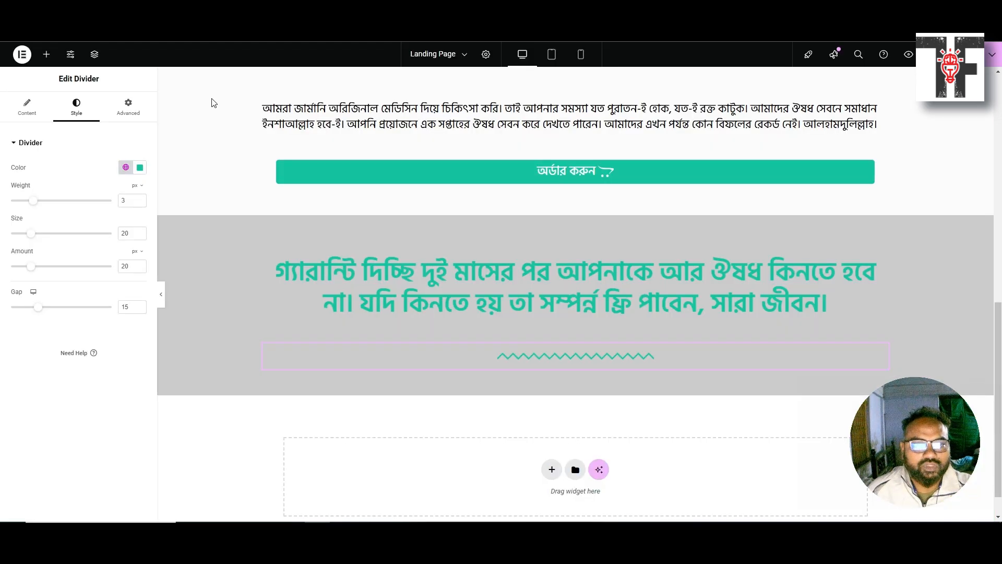
pyautogui.click(42, 55)
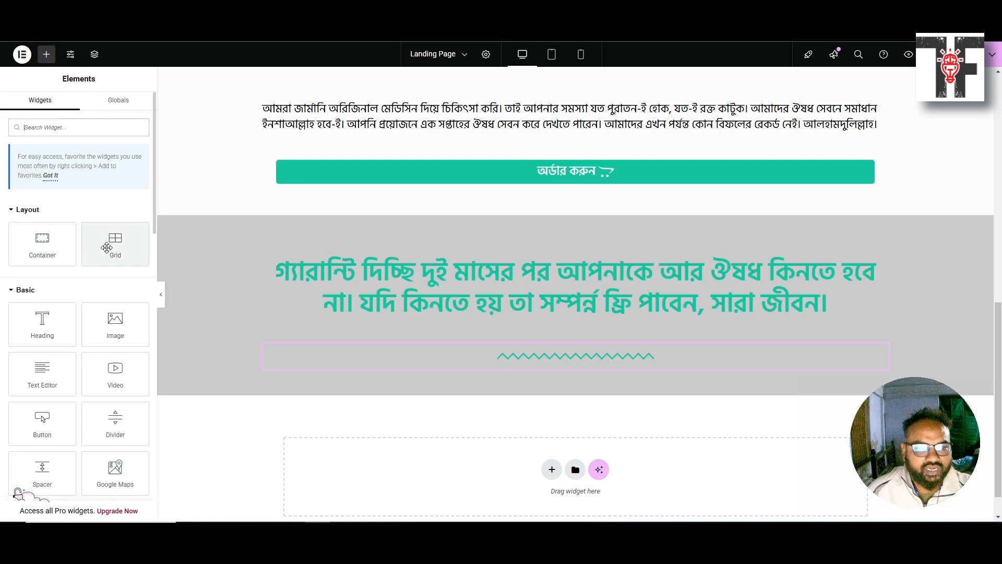
# Place a 1-row, 2-column Grid under the divider with an Image widget in its left cell
pyautogui.scroll(-1, 107, 248)
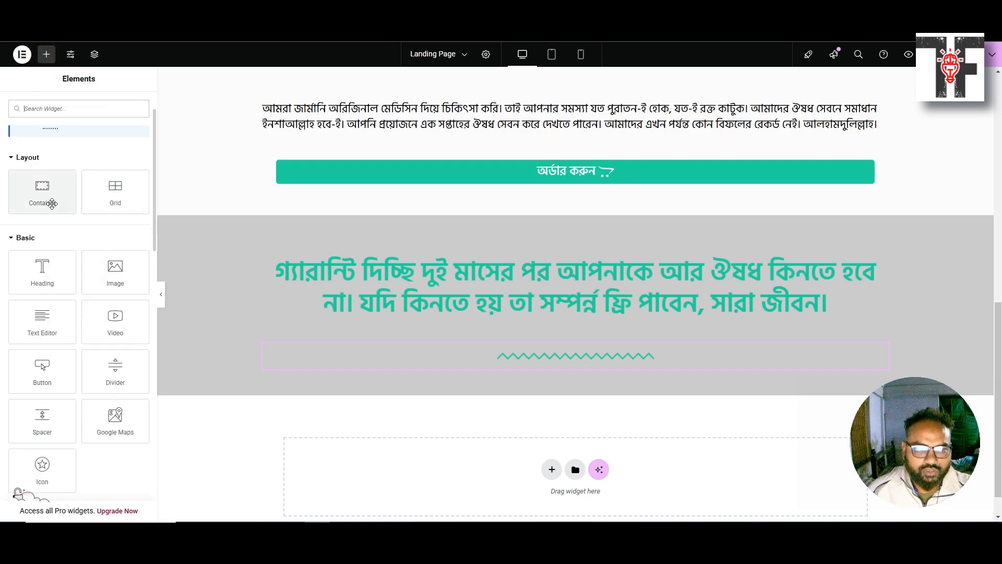
pyautogui.moveTo(107, 190); pyautogui.dragTo(528, 367)
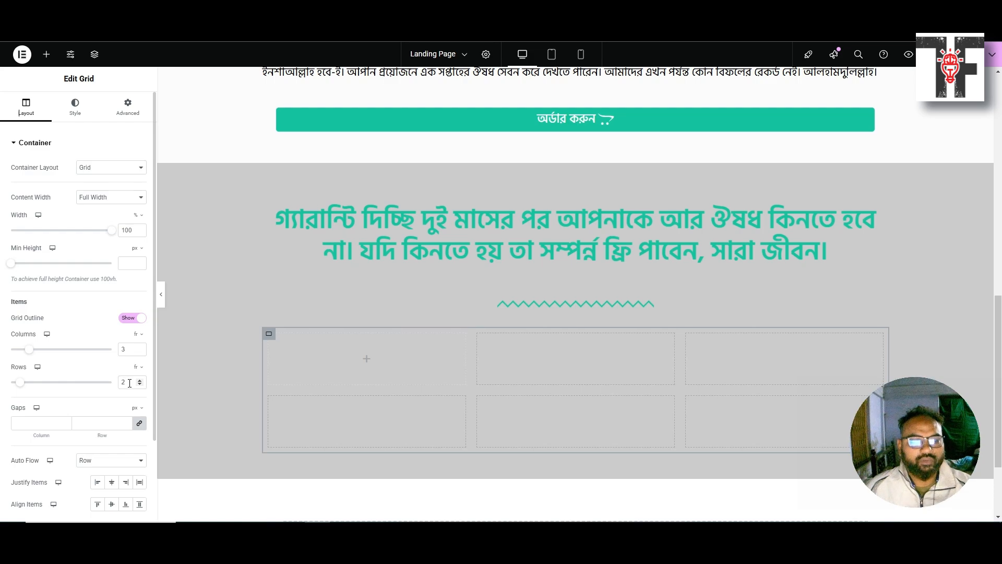
pyautogui.write('1')
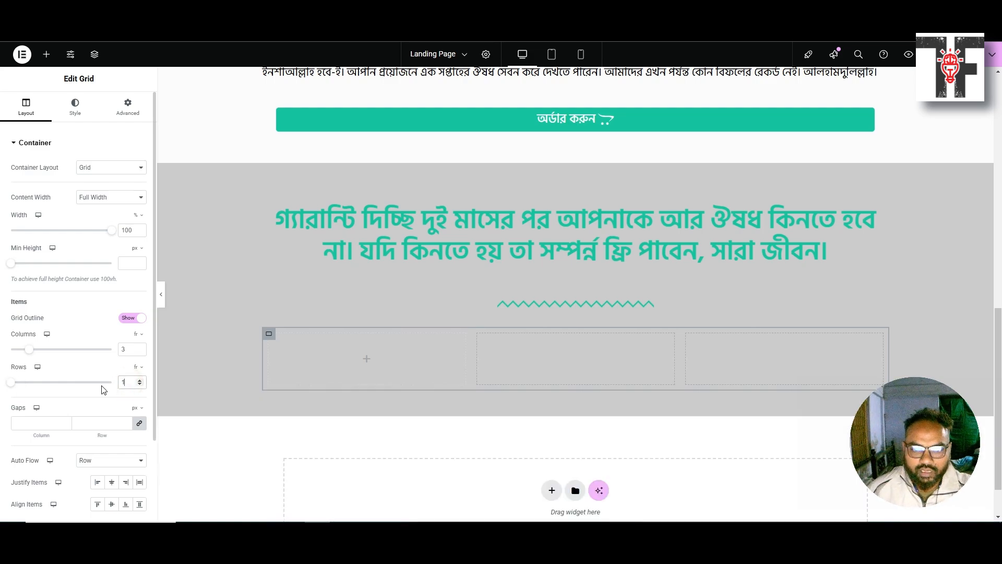
pyautogui.click(132, 350)
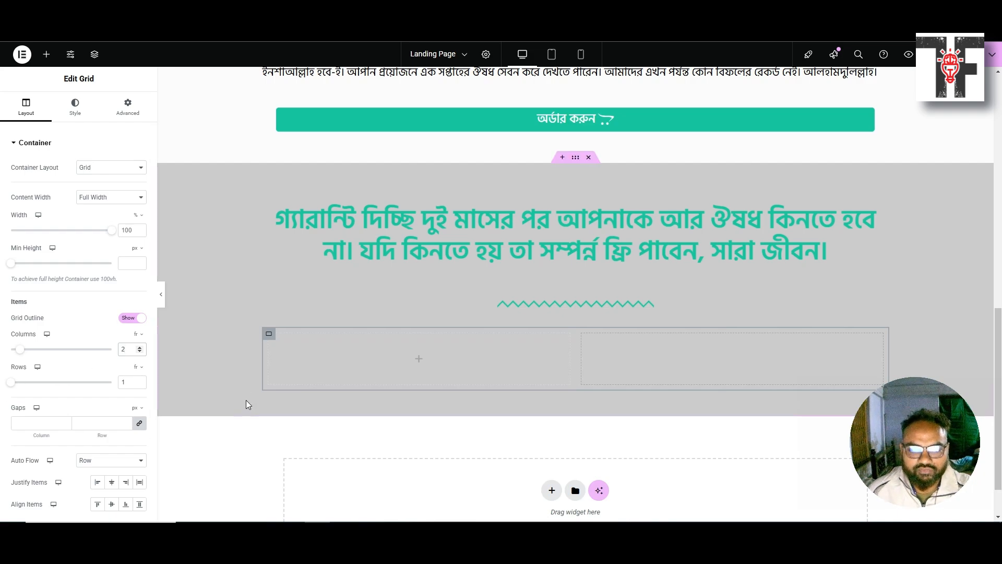
pyautogui.click(46, 54)
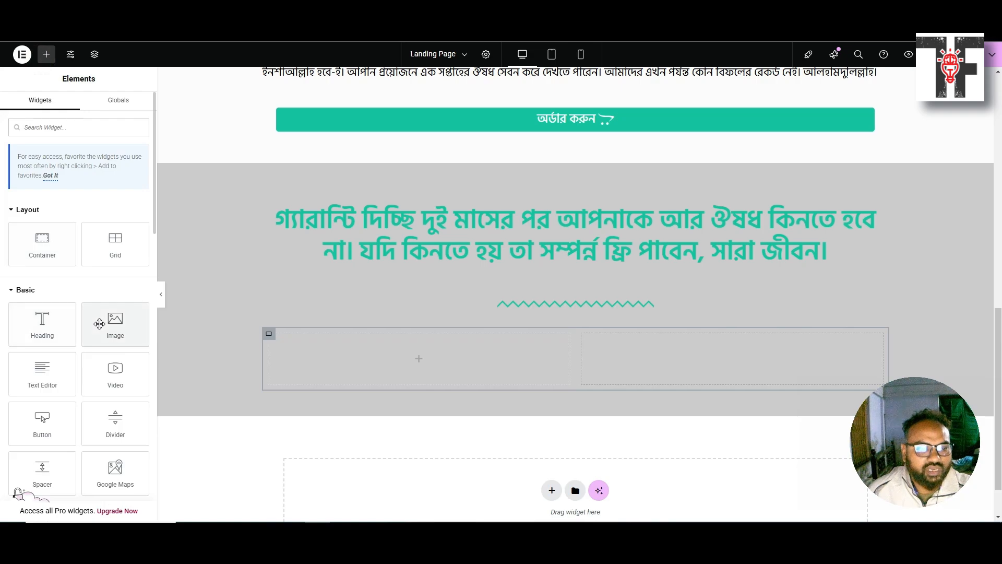
pyautogui.moveTo(100, 324); pyautogui.dragTo(376, 350)
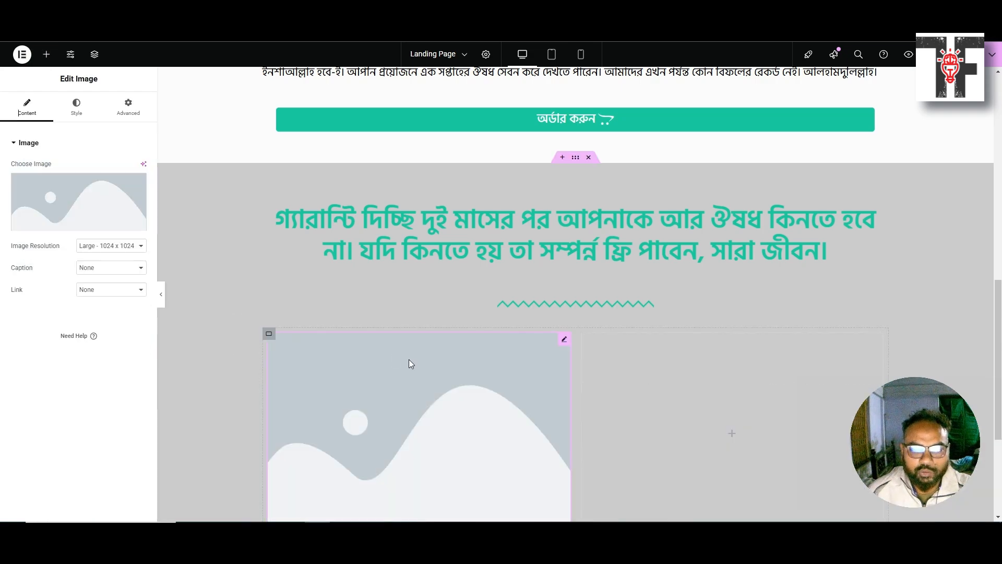
pyautogui.scroll(-3, 405, 370)
# Insert Piles.png from the media library into the grid's left image widget
pyautogui.click(102, 214)
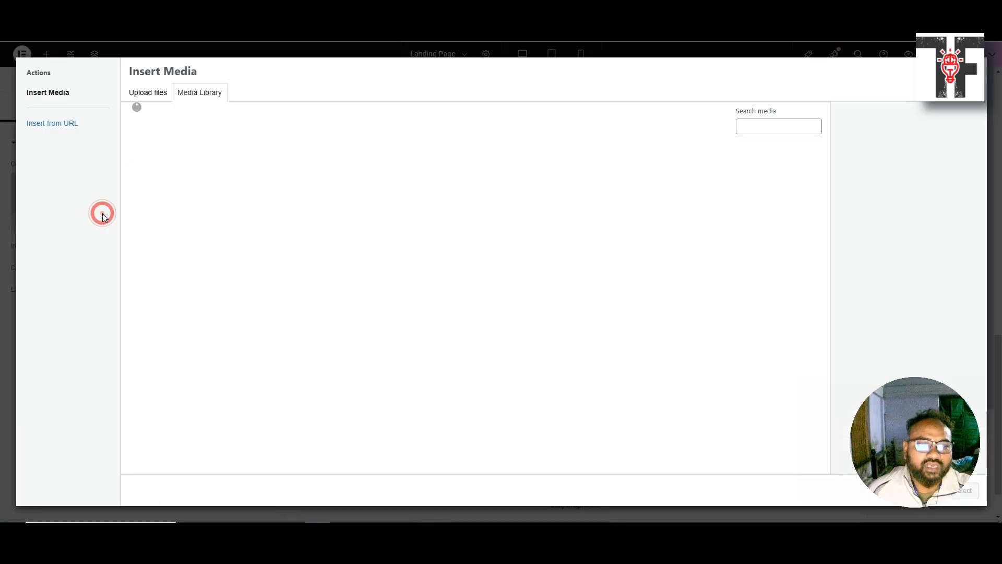
pyautogui.click(181, 193)
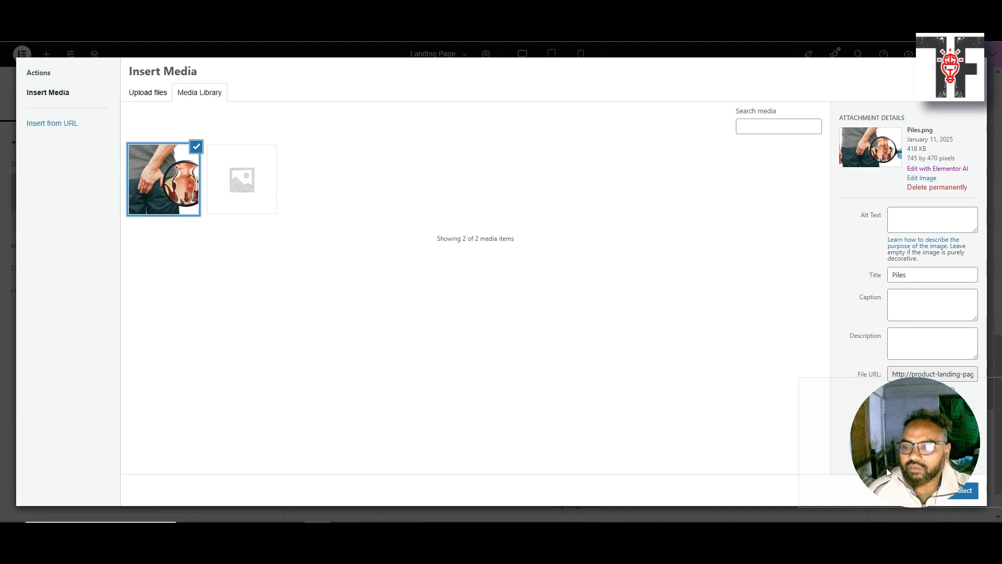
pyautogui.click(962, 491)
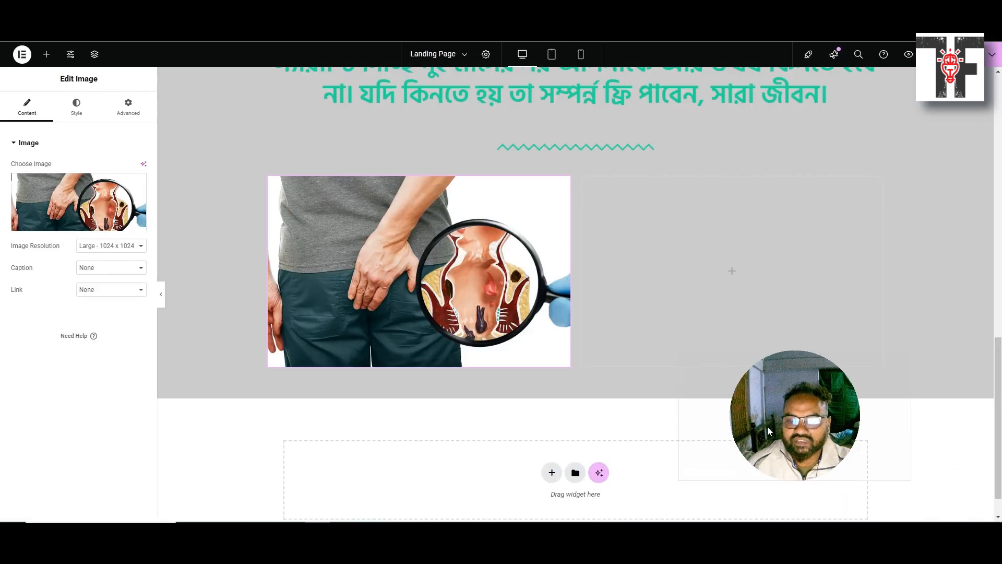
pyautogui.moveTo(767, 427); pyautogui.dragTo(839, 465)
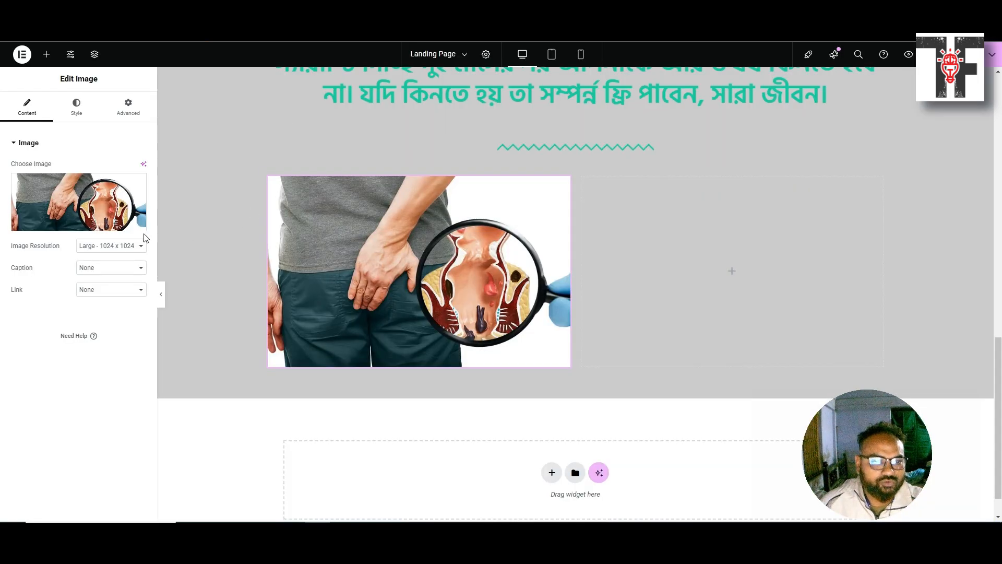
# Remove the image's border and round its corners to 20 px
pyautogui.click(79, 115)
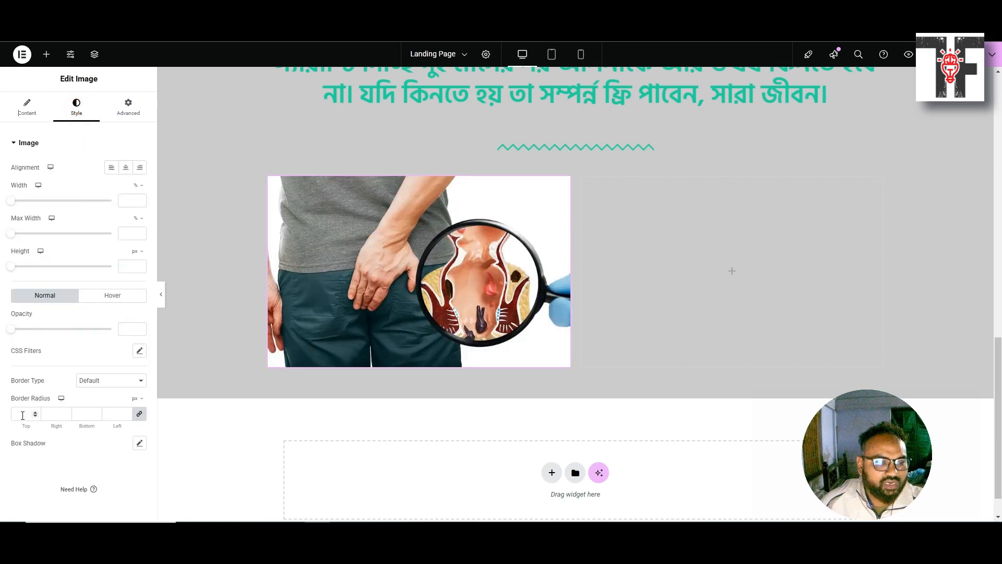
pyautogui.click(96, 380)
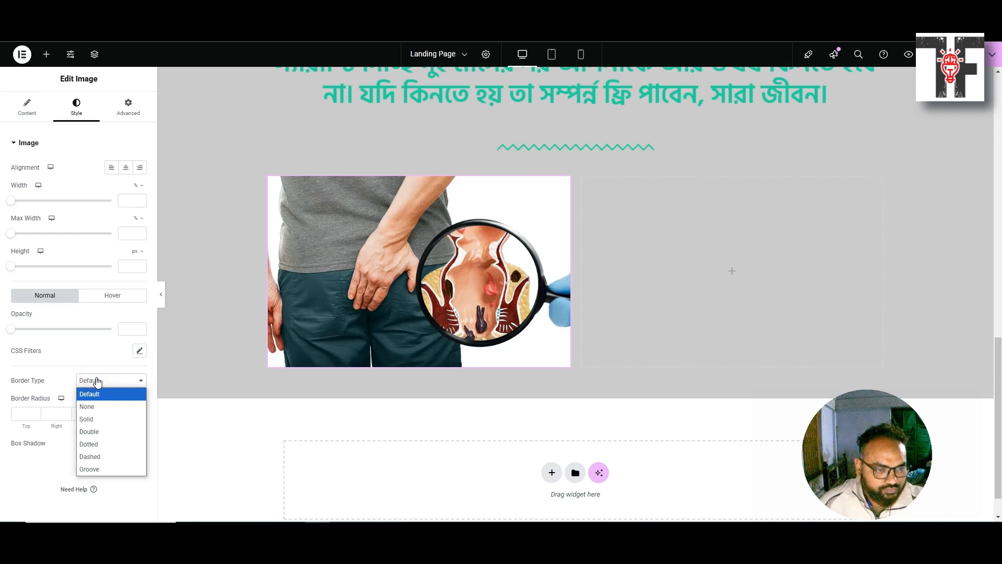
pyautogui.click(84, 407)
pyautogui.click(18, 414)
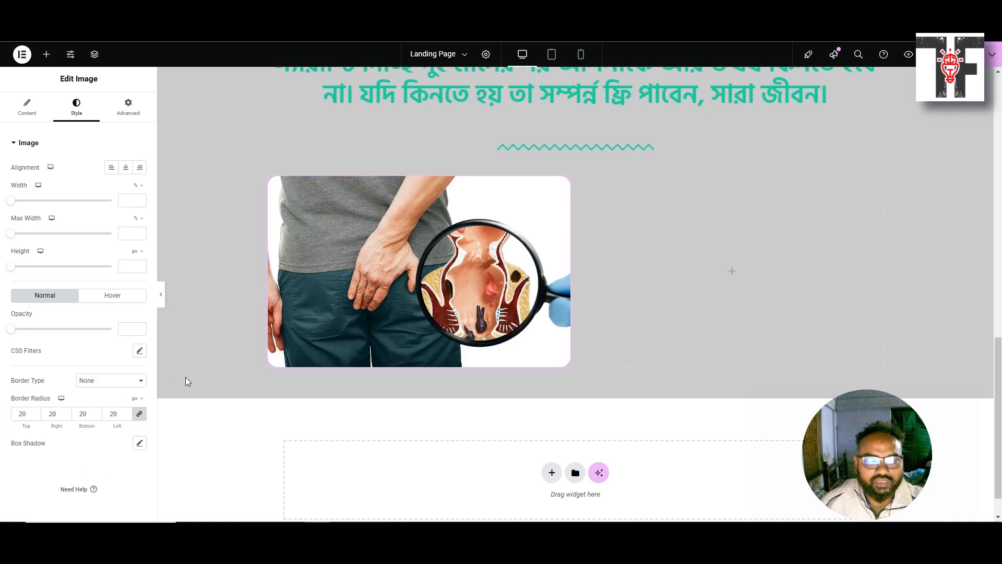
pyautogui.click(636, 212)
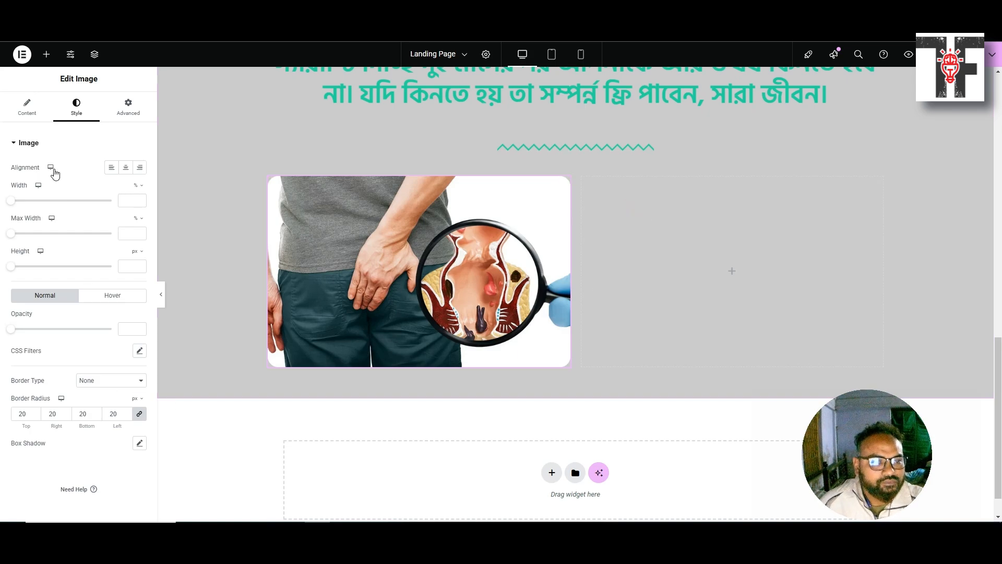
pyautogui.click(46, 54)
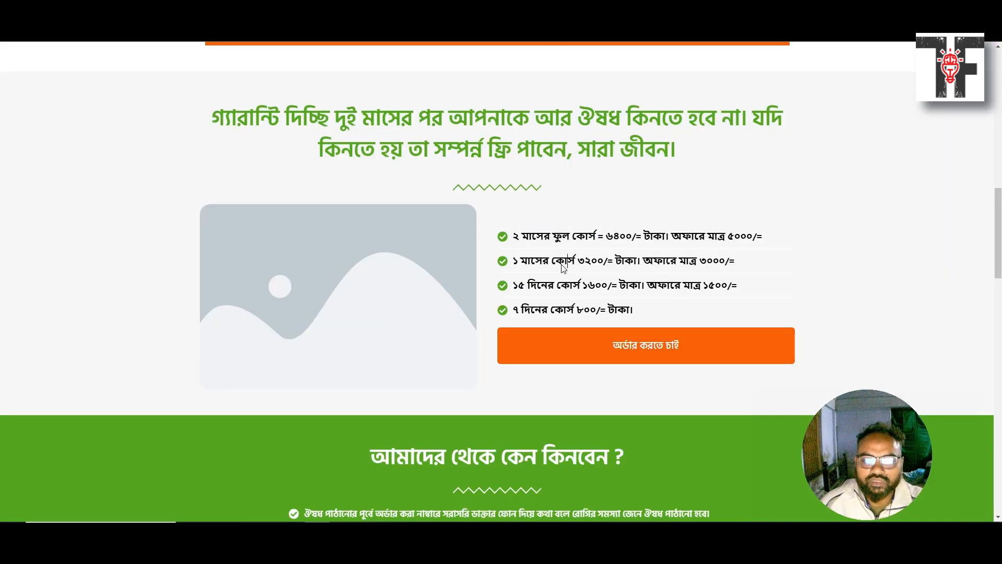
pyautogui.rightClick(562, 263)
# Inspect the reference price list's ul.elementor-icon-list-items markup with the DevTools element picker
pyautogui.click(587, 253)
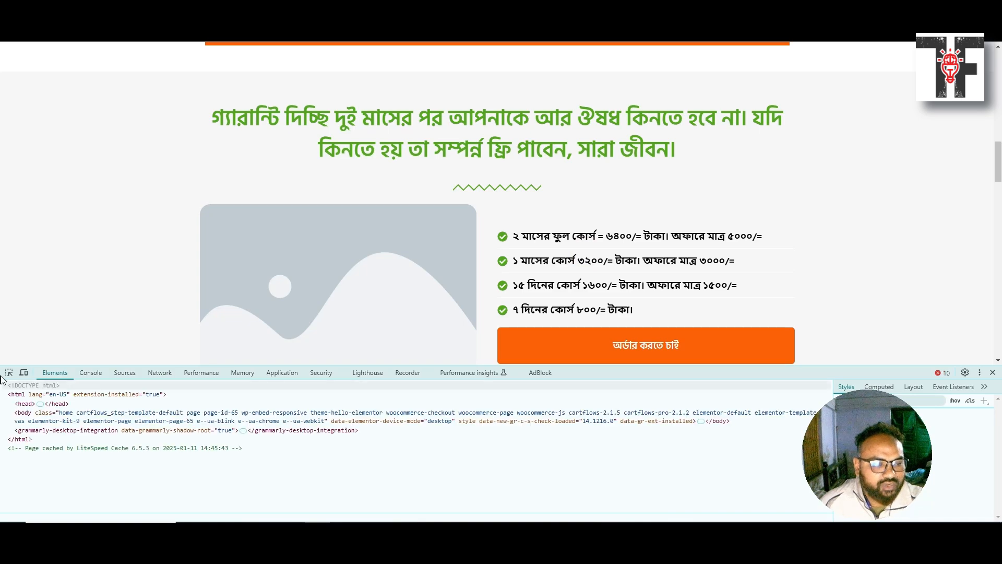
pyautogui.click(9, 373)
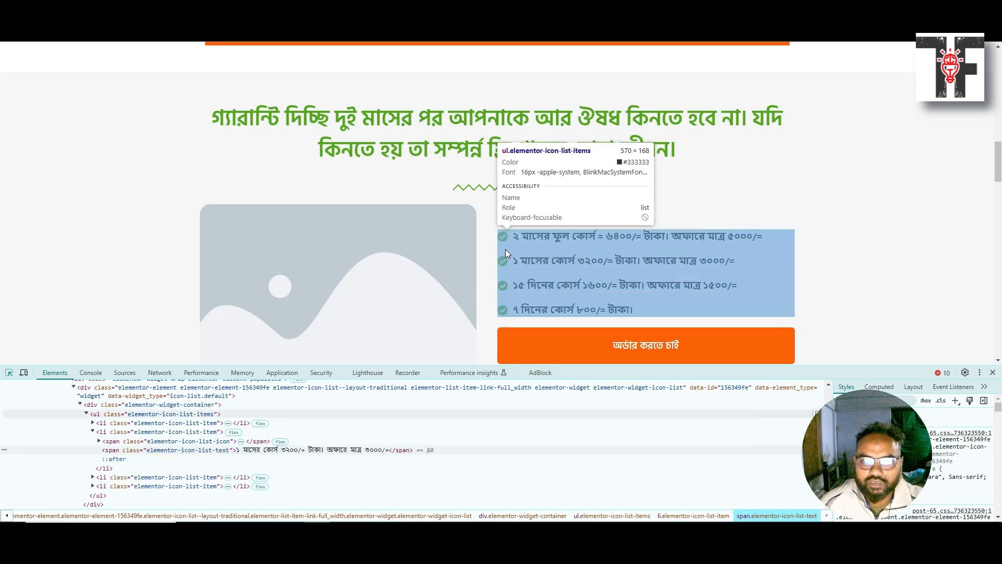
pyautogui.click(505, 249)
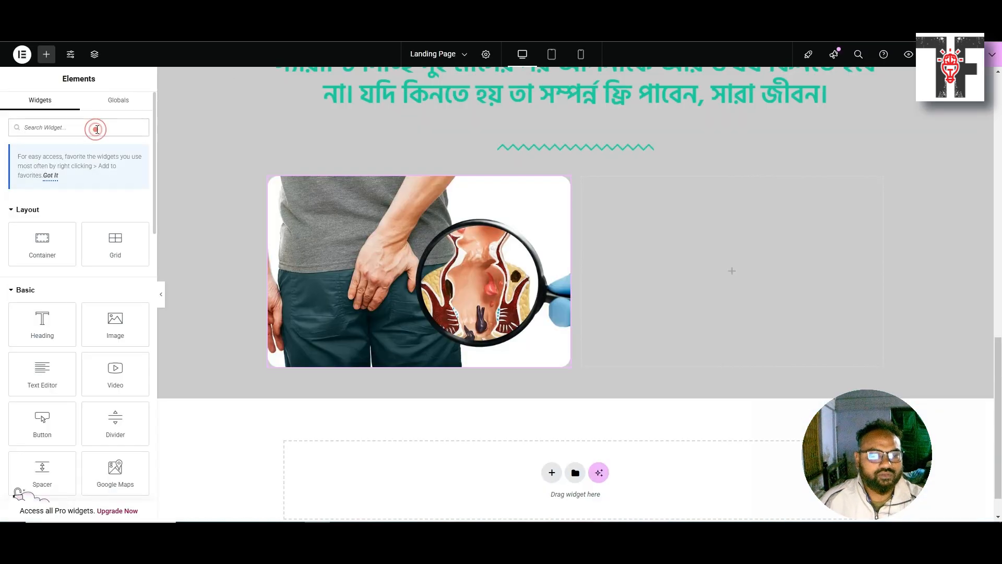
# Drop an Icon List widget into the grid's empty right column, comparing with the reference page
pyautogui.write('icon')
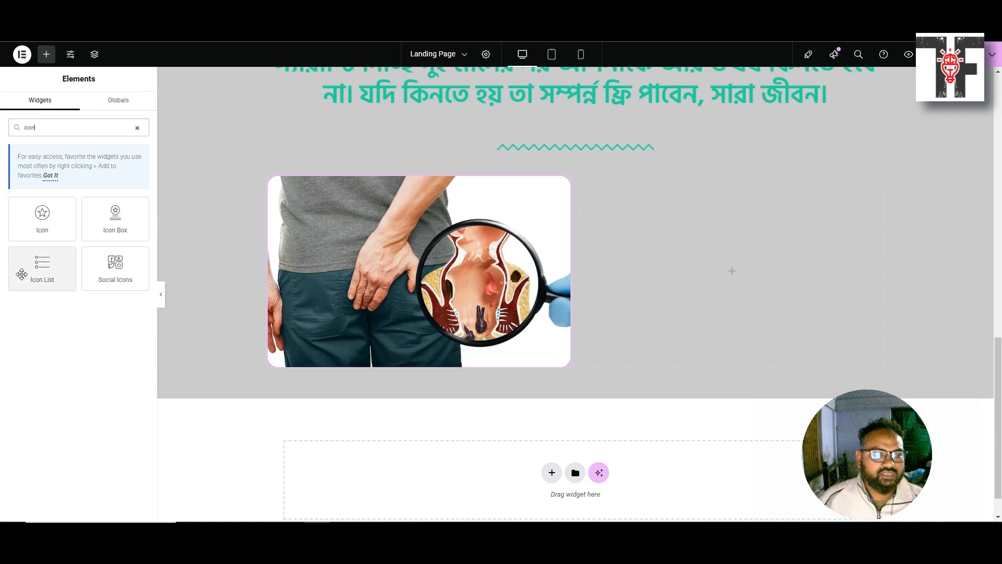
pyautogui.moveTo(21, 269); pyautogui.dragTo(728, 259)
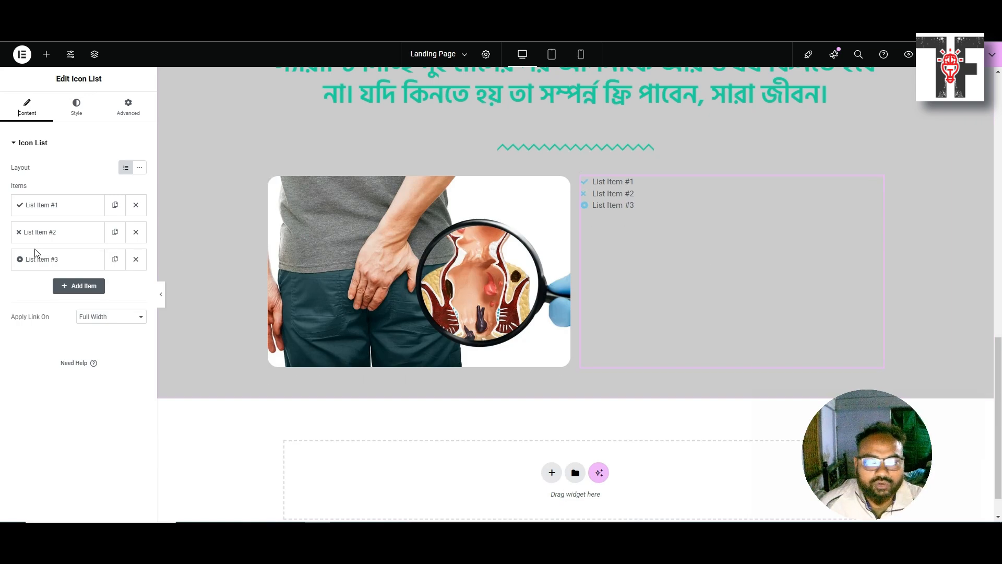
pyautogui.hotkey('ctrl', 'Tab')
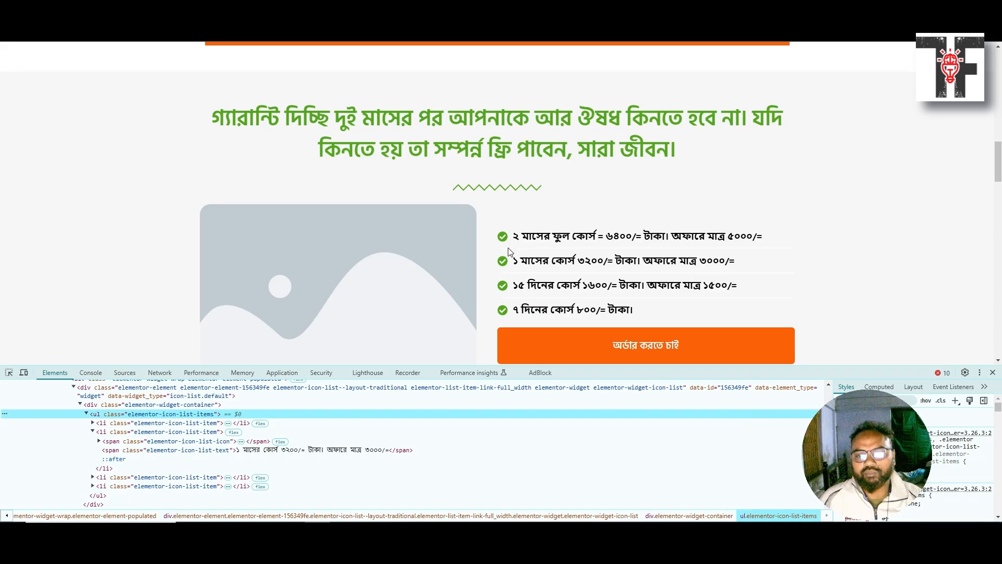
pyautogui.hotkey('ctrl', 'Tab')
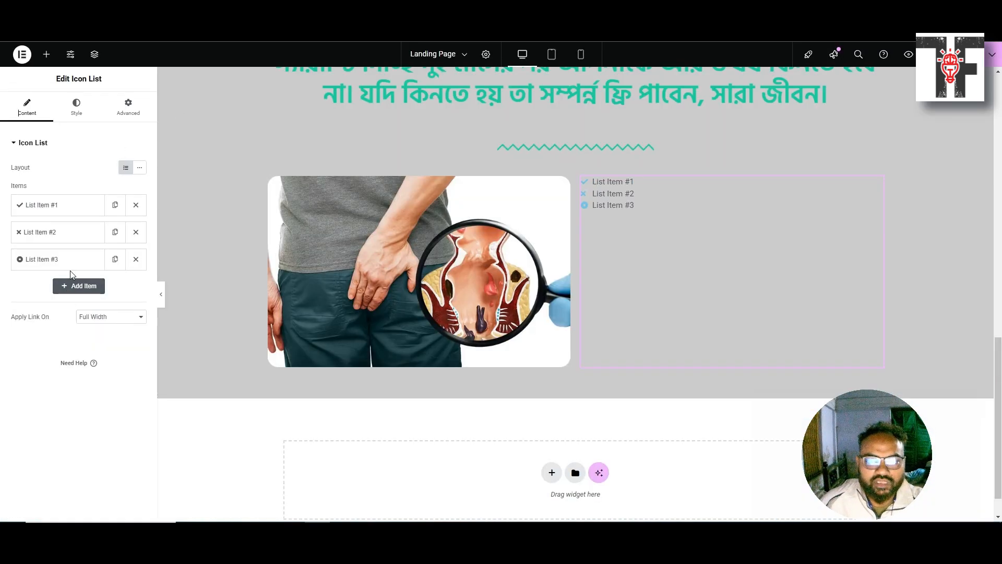
# Delete List Items #3 and #2, leaving only List Item #1 expanded for editing
pyautogui.click(136, 259)
pyautogui.click(135, 232)
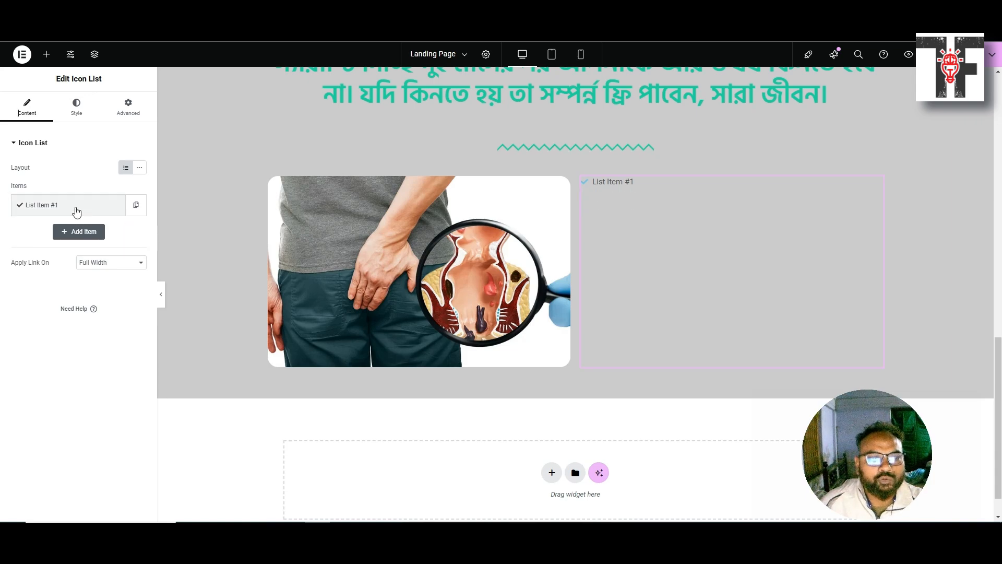
pyautogui.click(78, 113)
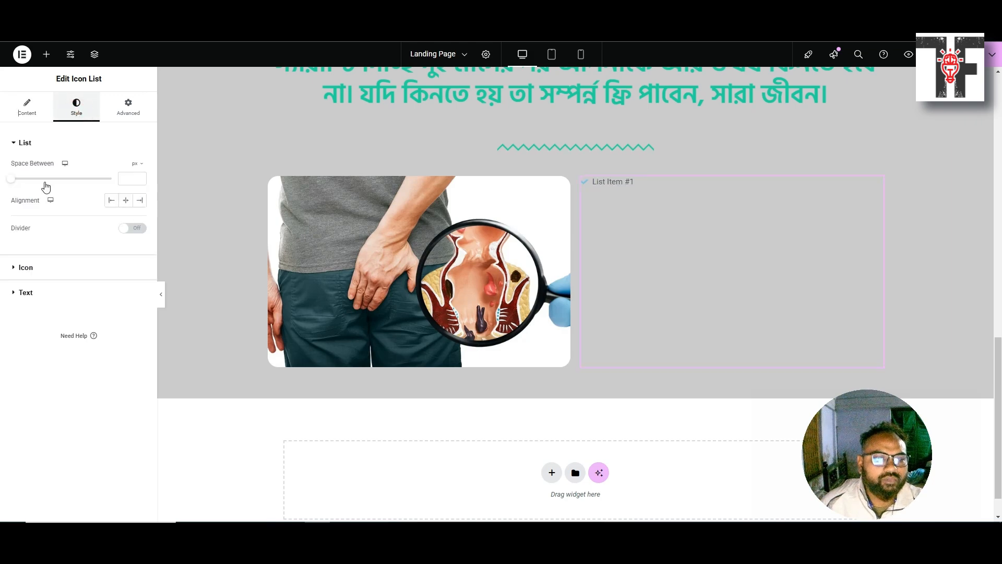
pyautogui.click(16, 268)
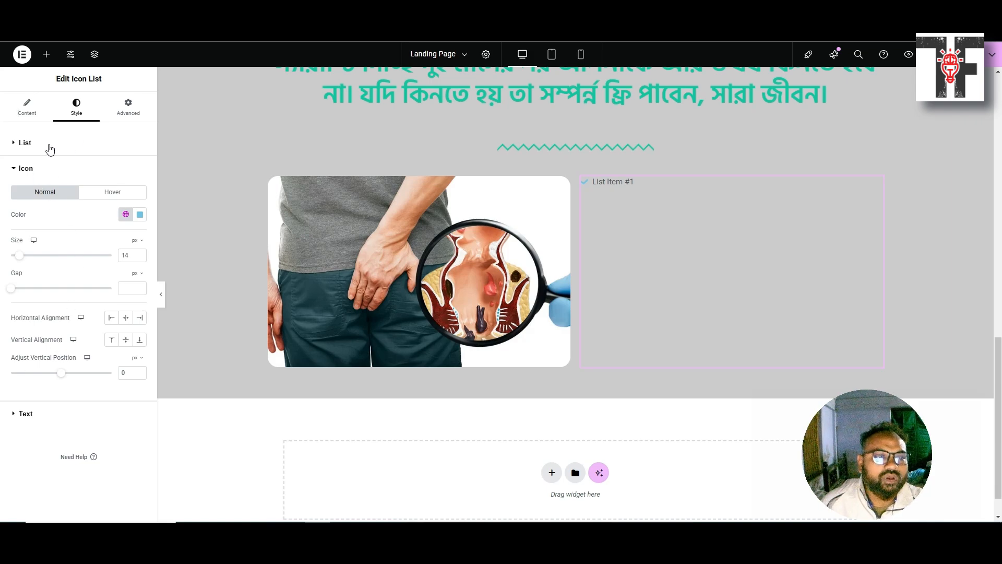
pyautogui.click(24, 107)
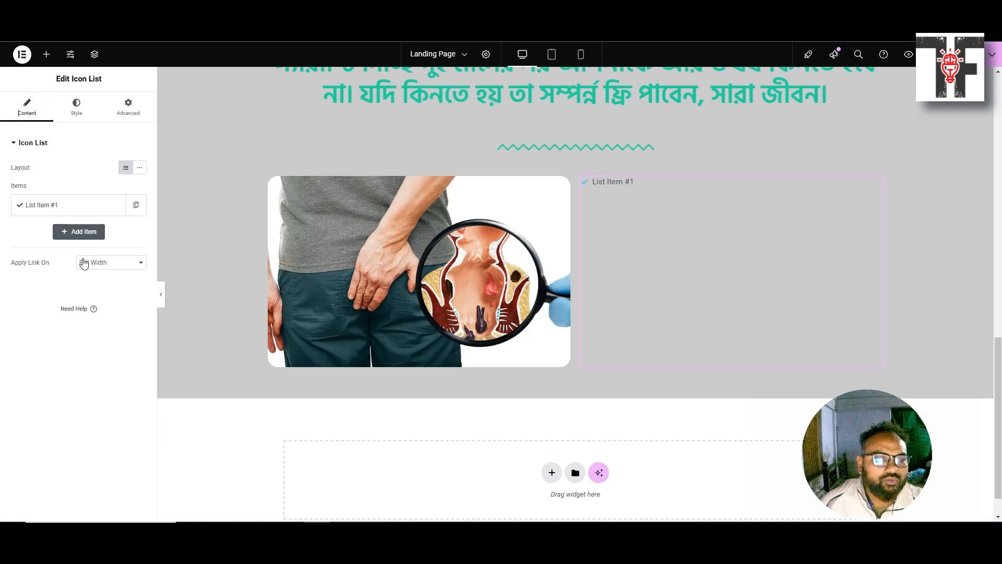
pyautogui.click(70, 209)
pyautogui.moveTo(71, 295)
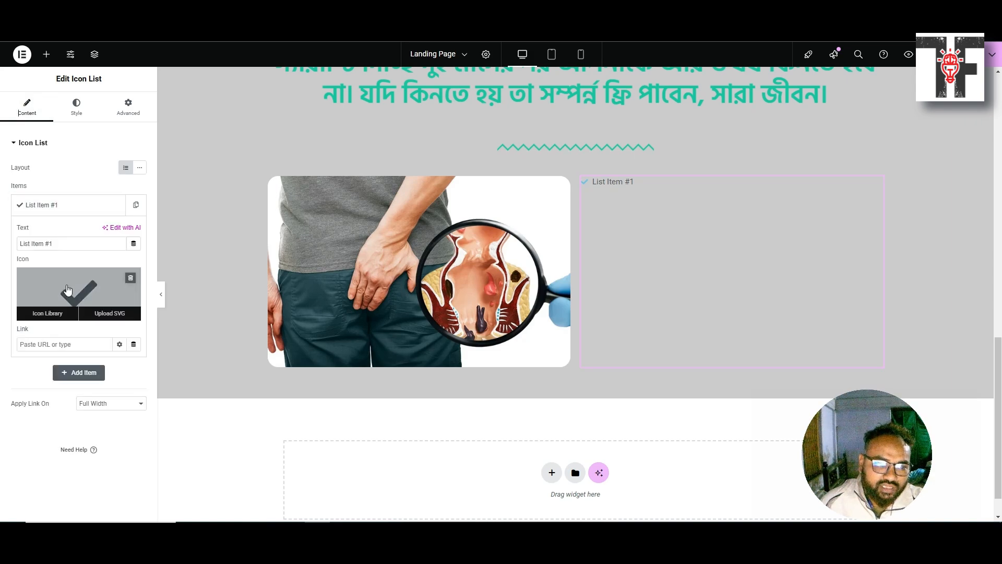
# Swap List Item #1's check mark for the double-check icon from the Icon Library
pyautogui.click(56, 313)
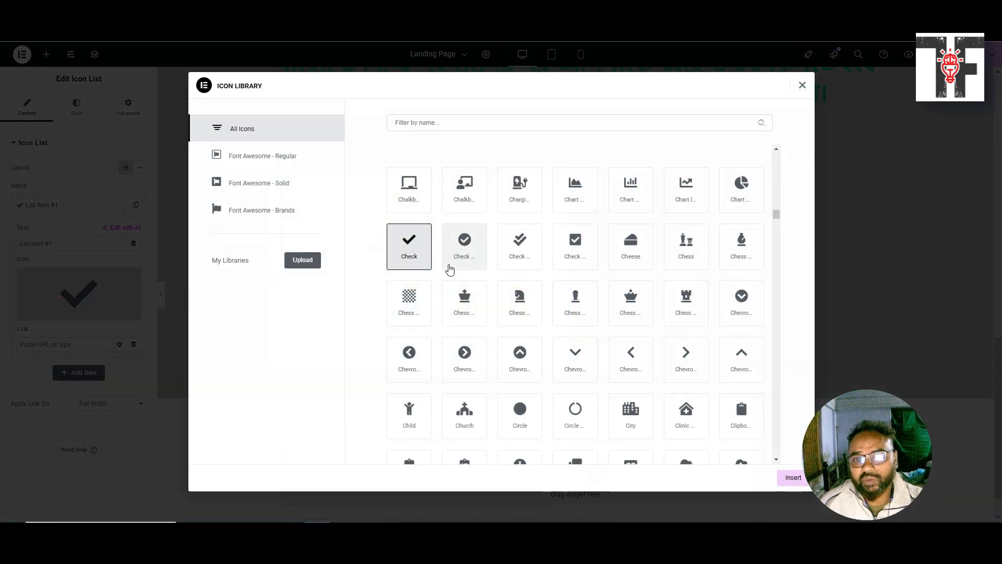
pyautogui.click(457, 248)
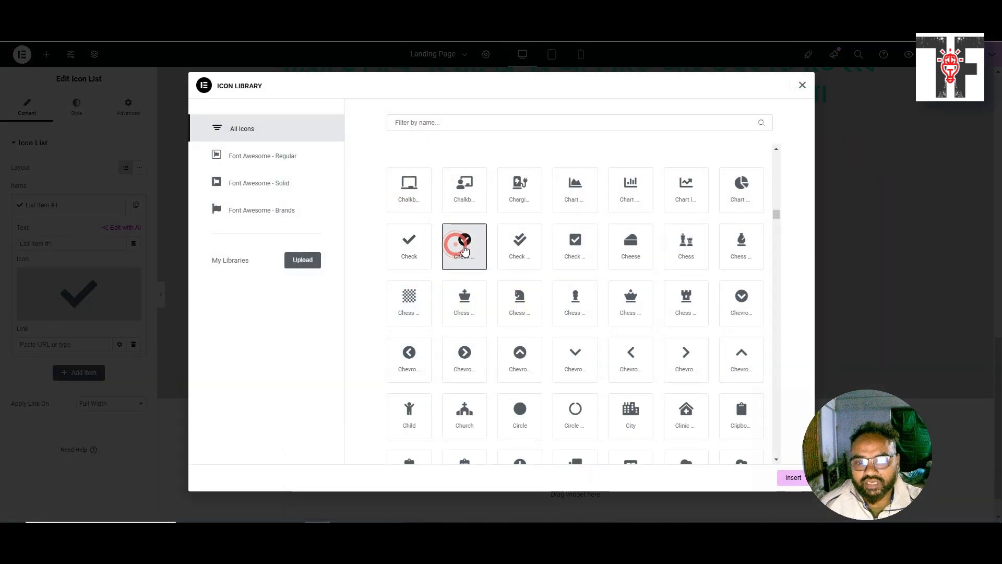
pyautogui.click(524, 244)
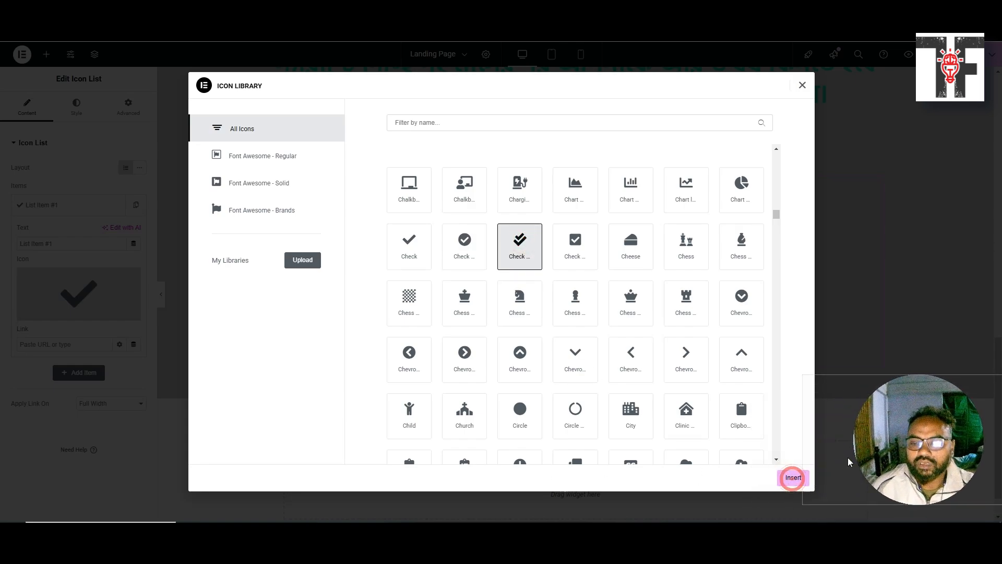
pyautogui.click(792, 478)
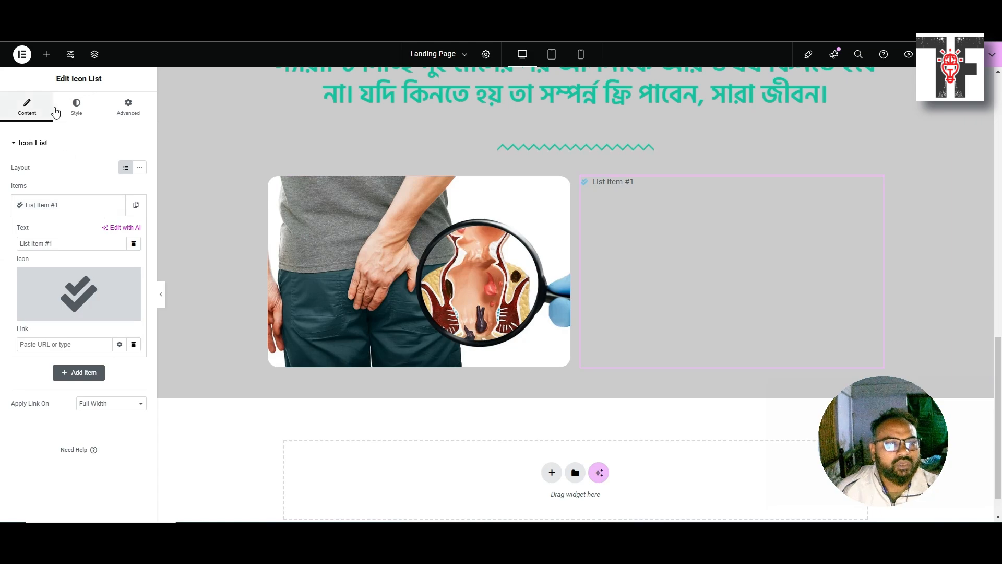
pyautogui.click(77, 107)
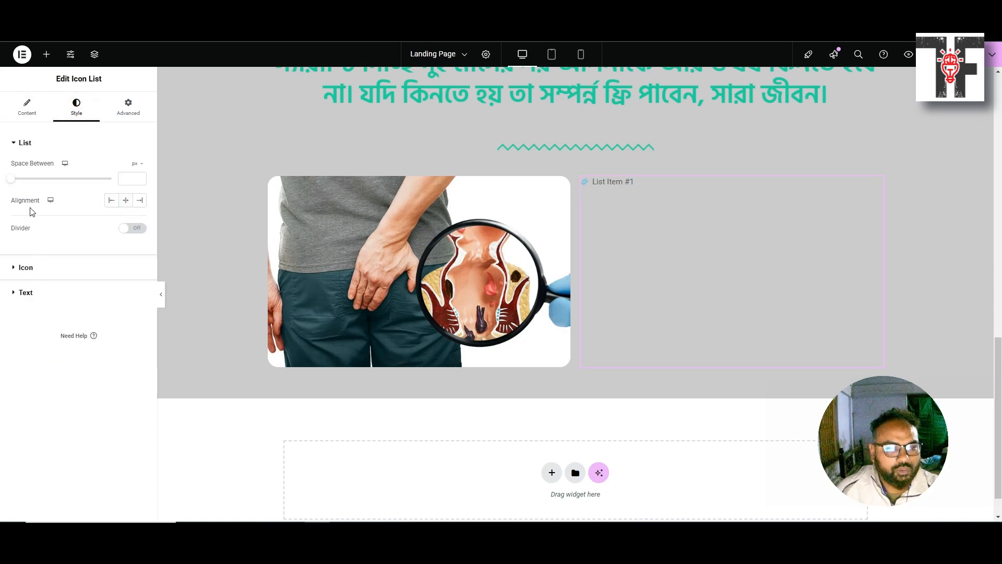
# Colour the list icons with the global Heading Color and enlarge them from 14 to 20
pyautogui.click(11, 270)
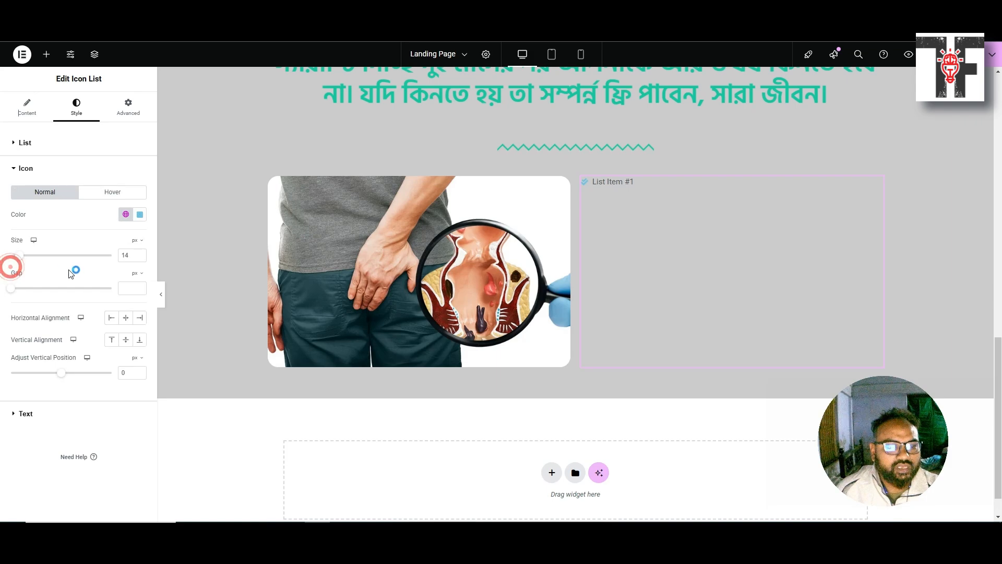
pyautogui.click(125, 214)
pyautogui.click(62, 345)
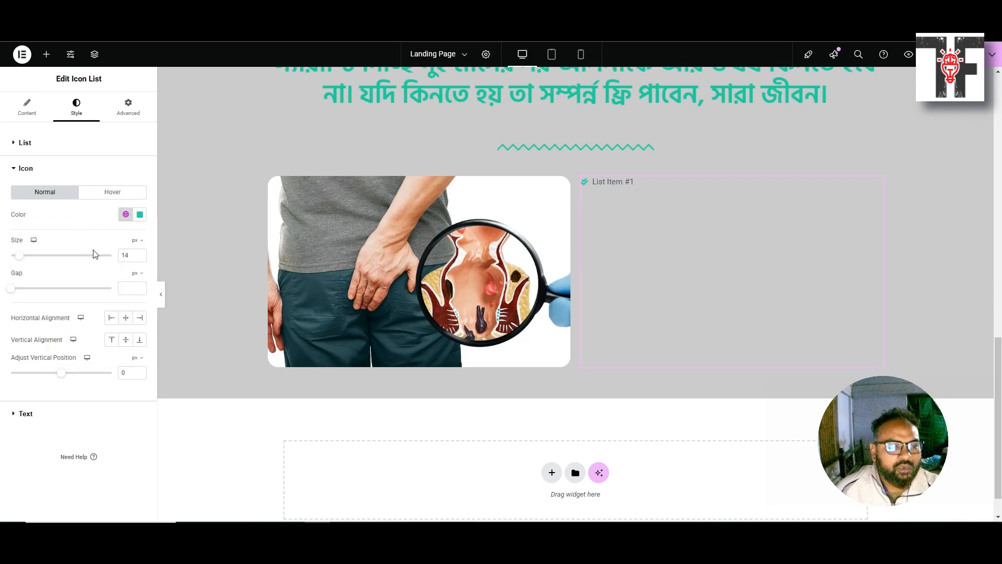
pyautogui.doubleClick(126, 254)
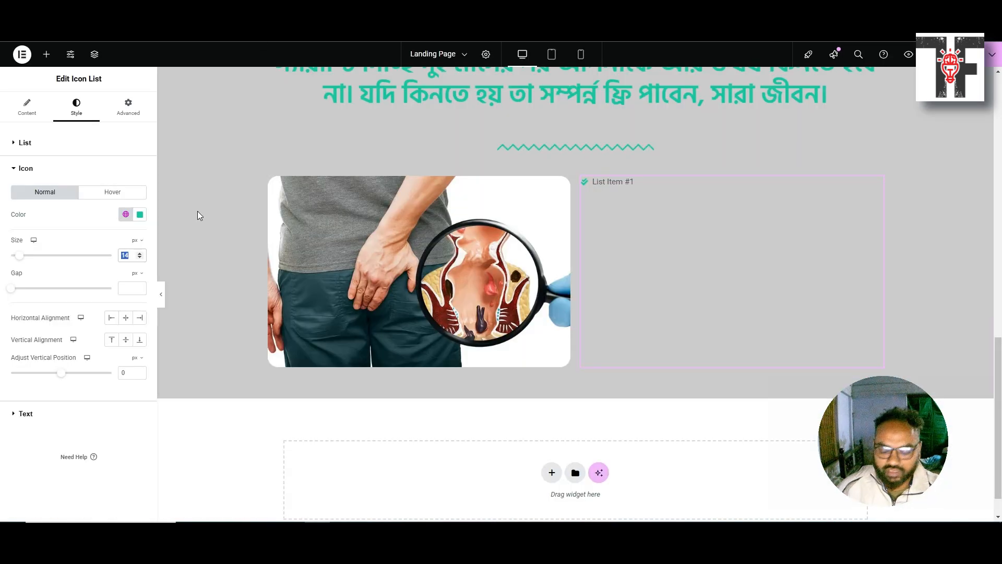
pyautogui.write('20')
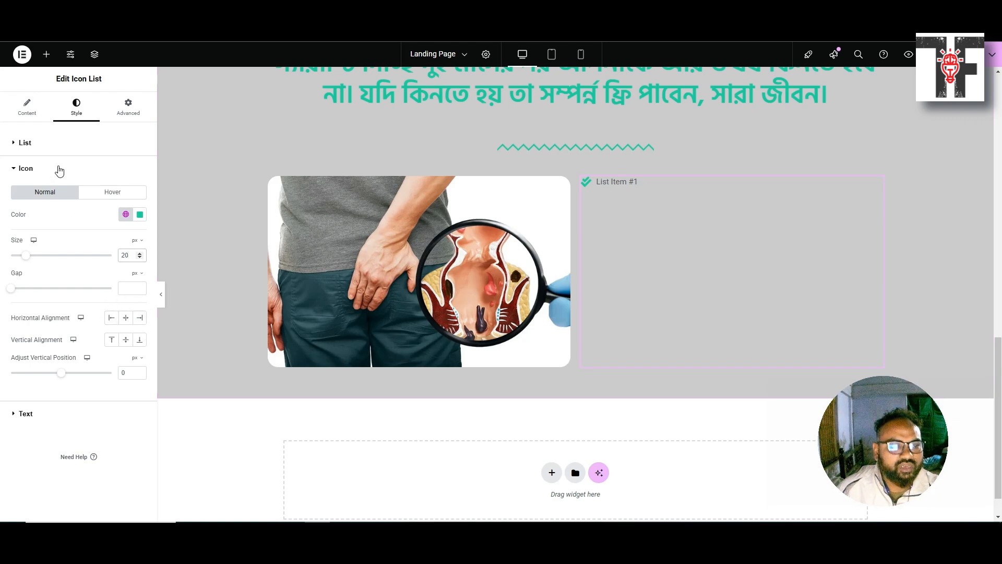
# Set the list text typography to Hind Siliguri, 20px, weight 500 (Medium)
pyautogui.click(8, 146)
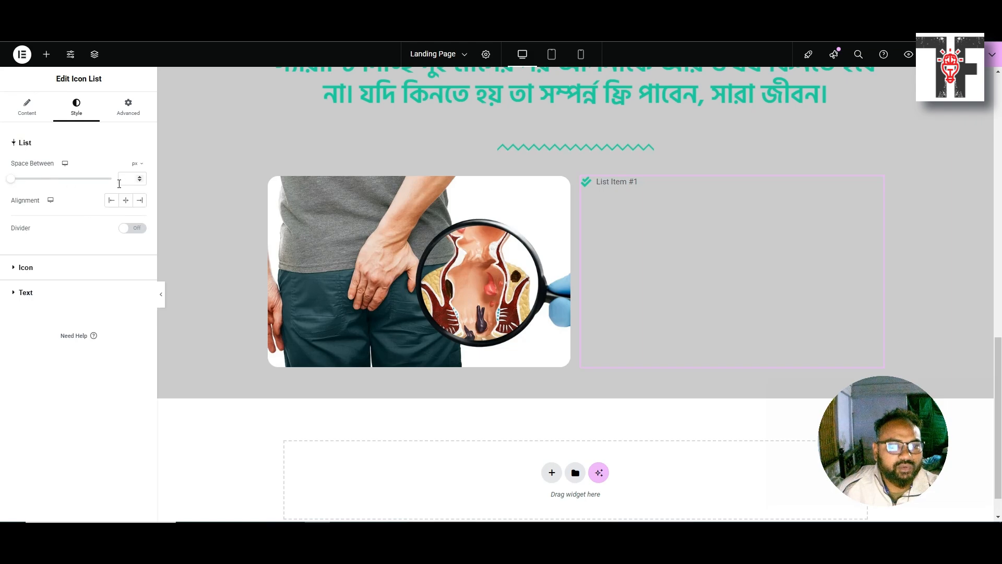
pyautogui.click(10, 295)
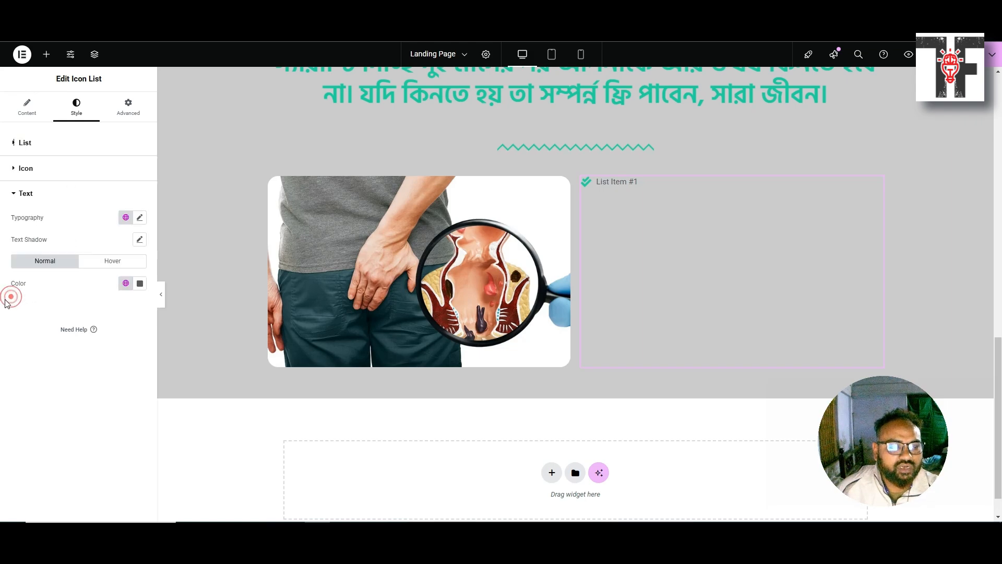
pyautogui.click(139, 217)
pyautogui.click(109, 268)
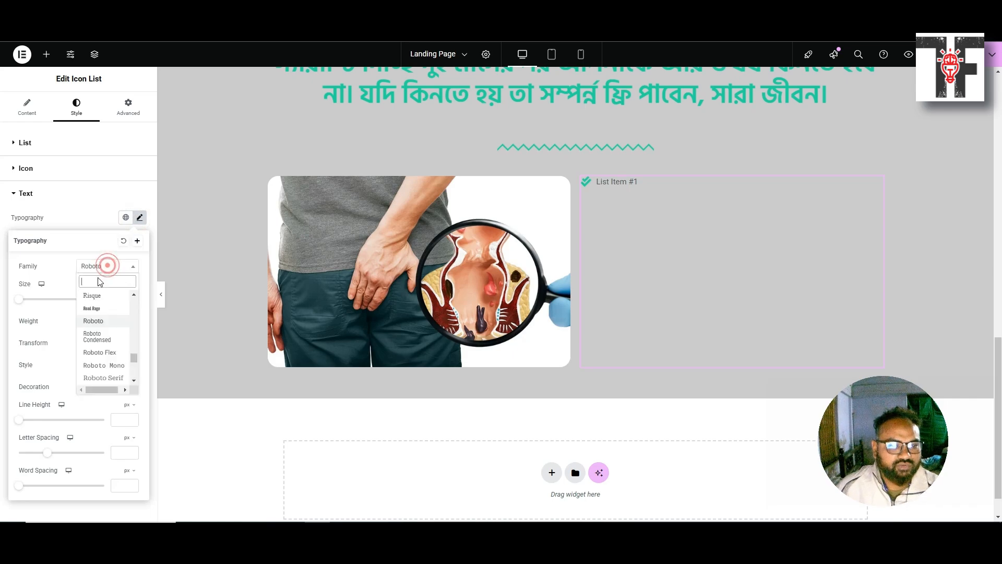
pyautogui.write('H')
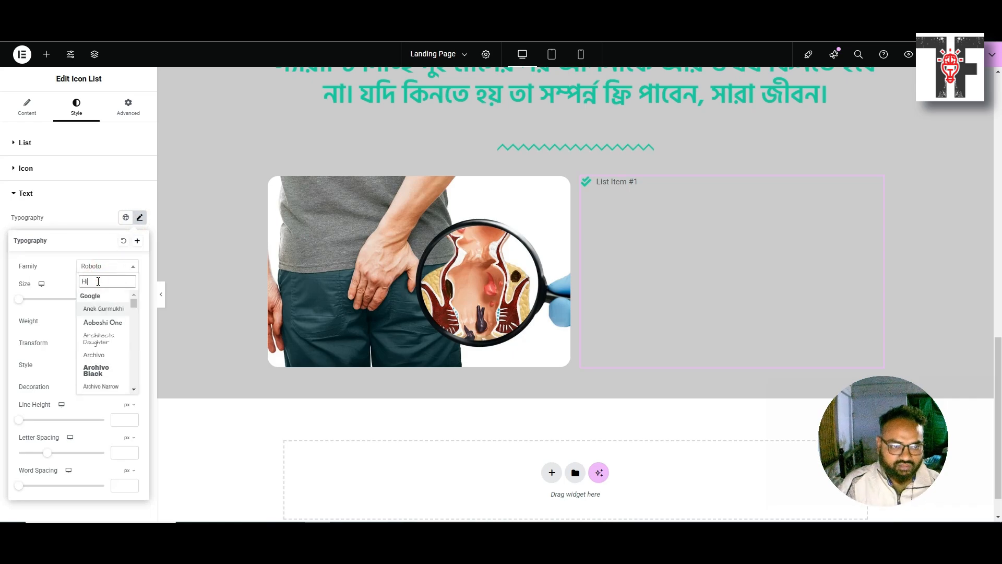
pyautogui.write('ind')
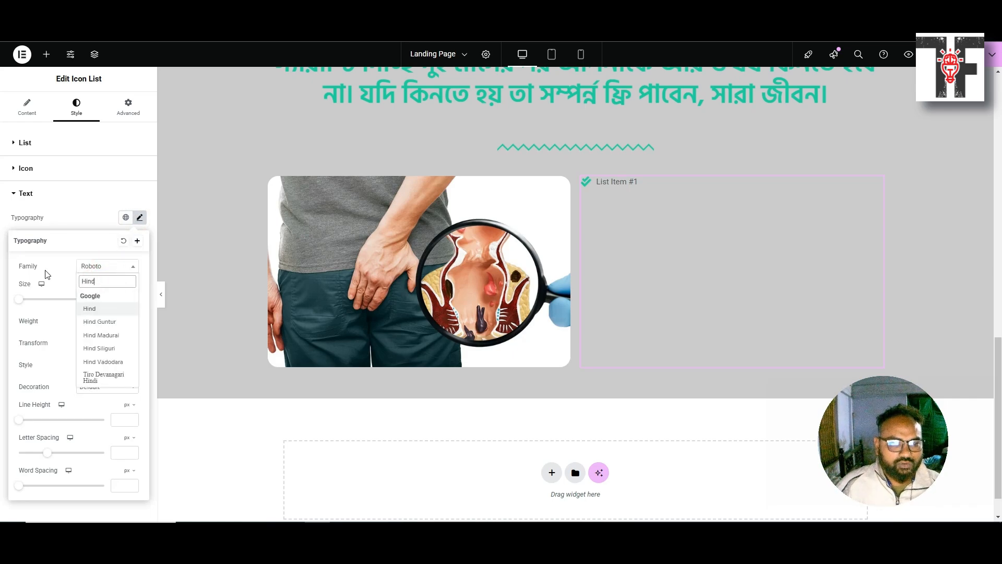
pyautogui.click(99, 348)
pyautogui.click(118, 298)
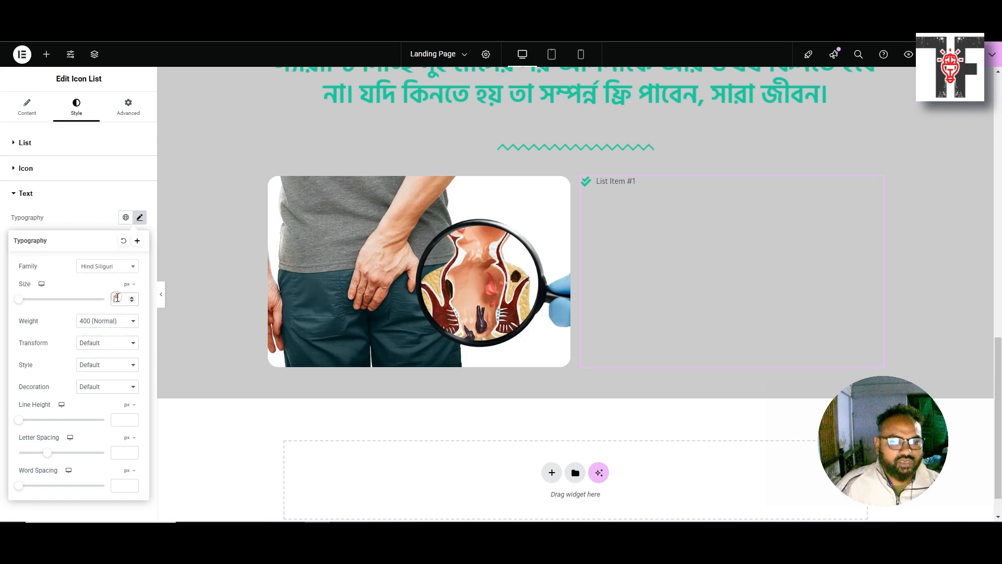
pyautogui.write('20')
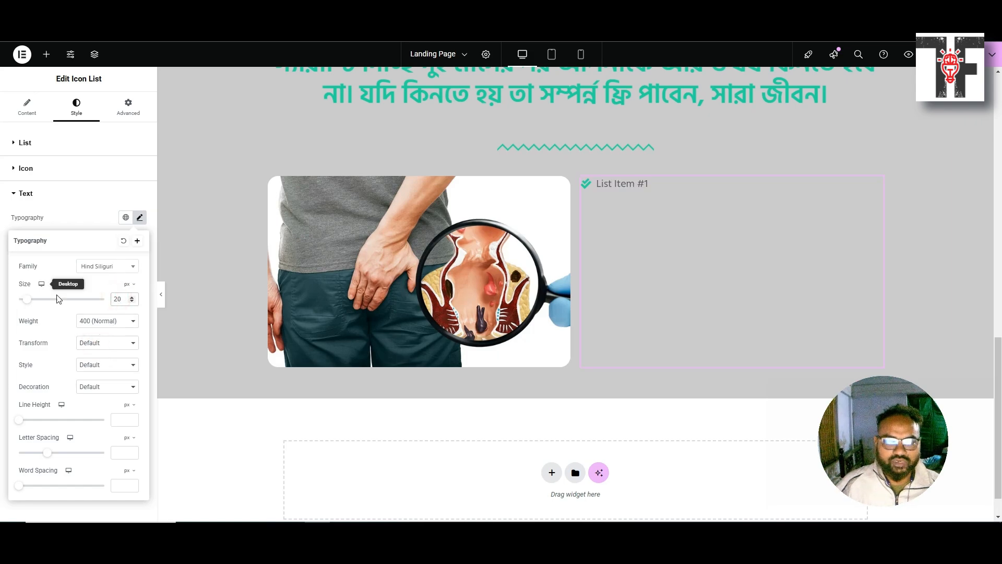
pyautogui.click(99, 324)
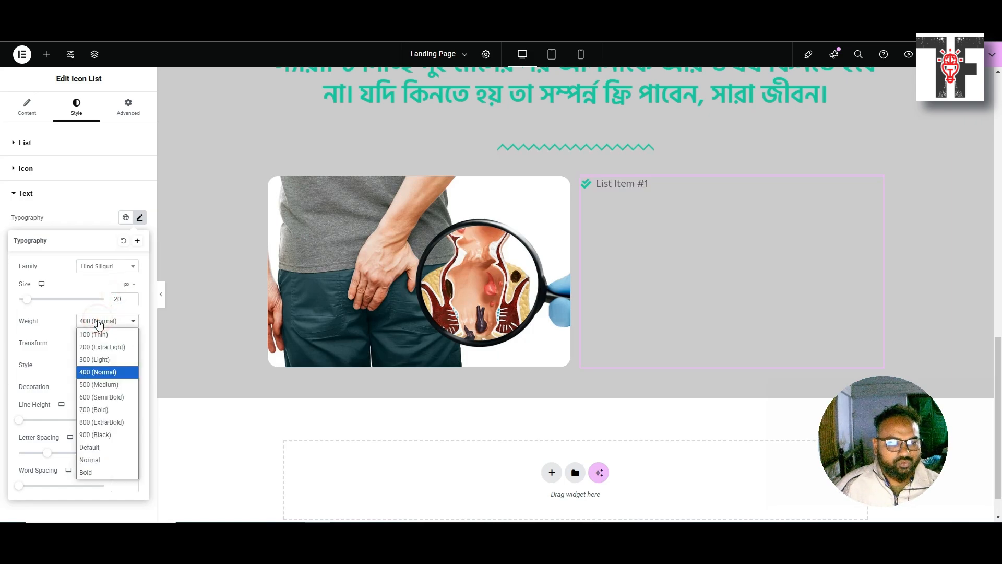
pyautogui.click(115, 386)
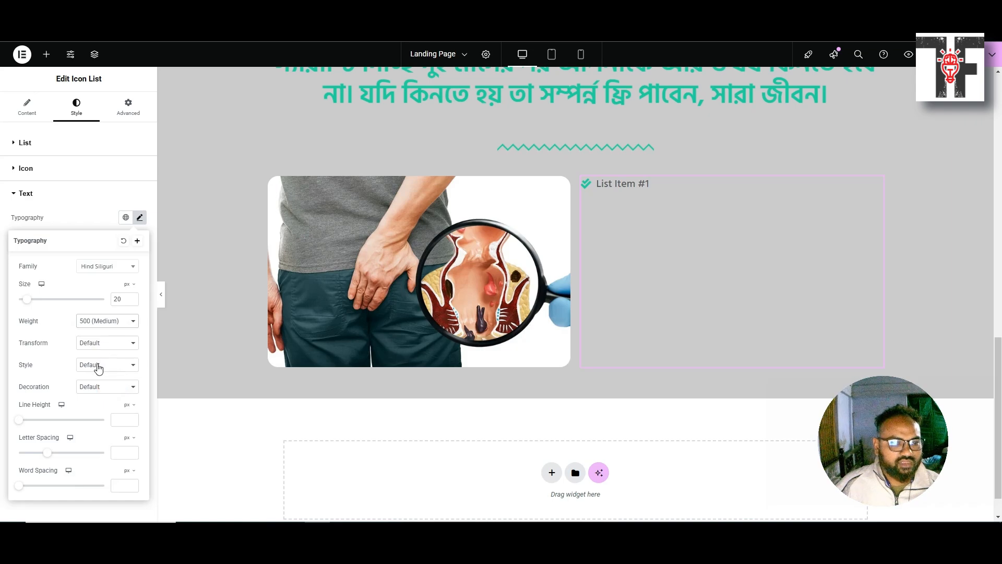
pyautogui.click(138, 218)
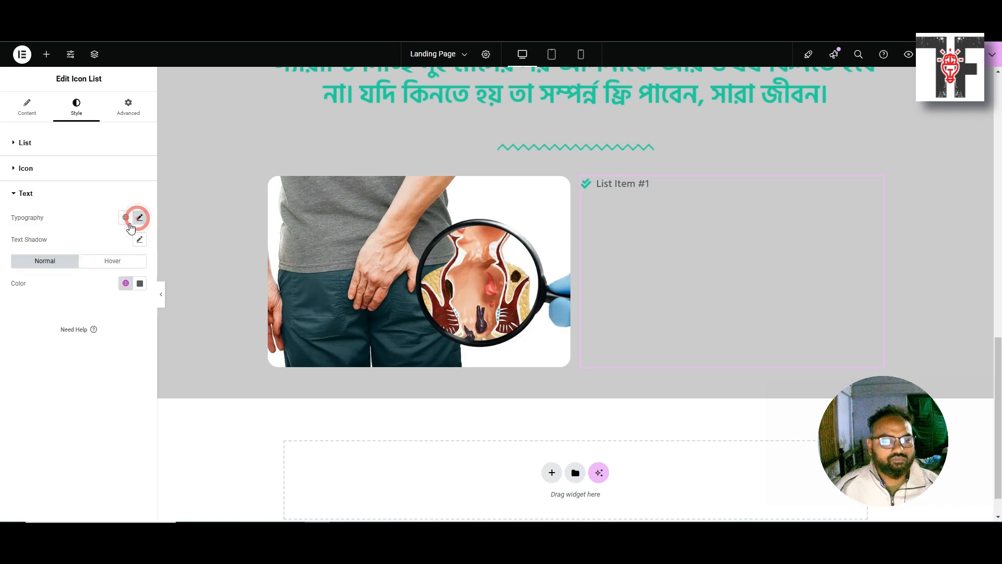
# Make the list text colour solid black (#000000) with the custom colour picker
pyautogui.click(126, 287)
pyautogui.click(140, 288)
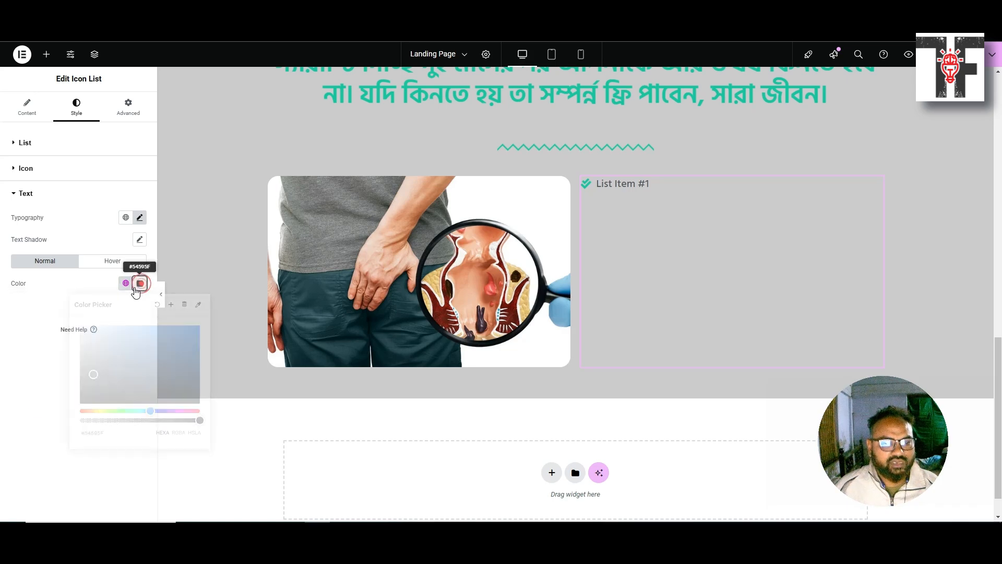
pyautogui.moveTo(93, 375); pyautogui.dragTo(75, 412)
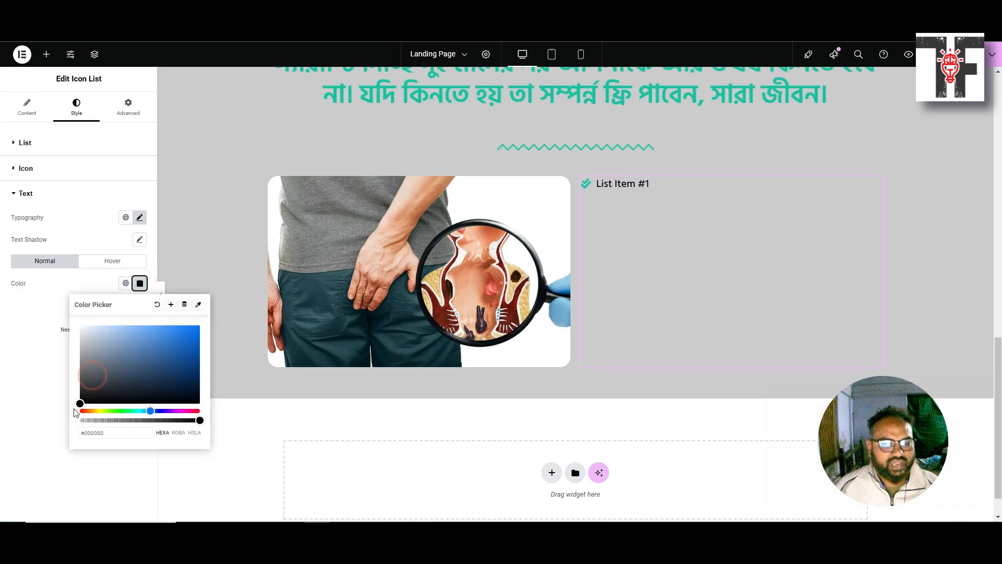
pyautogui.click(15, 402)
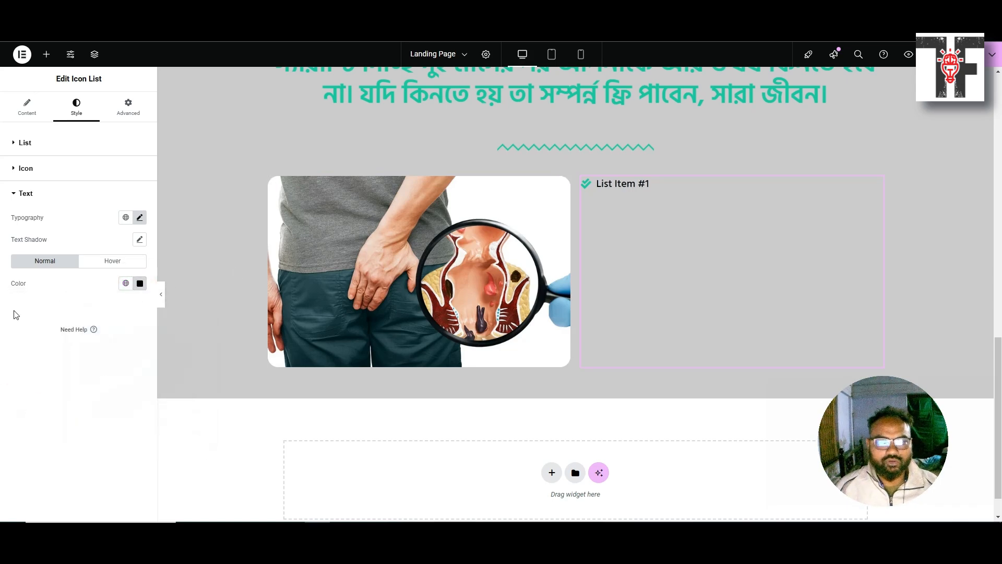
pyautogui.click(25, 107)
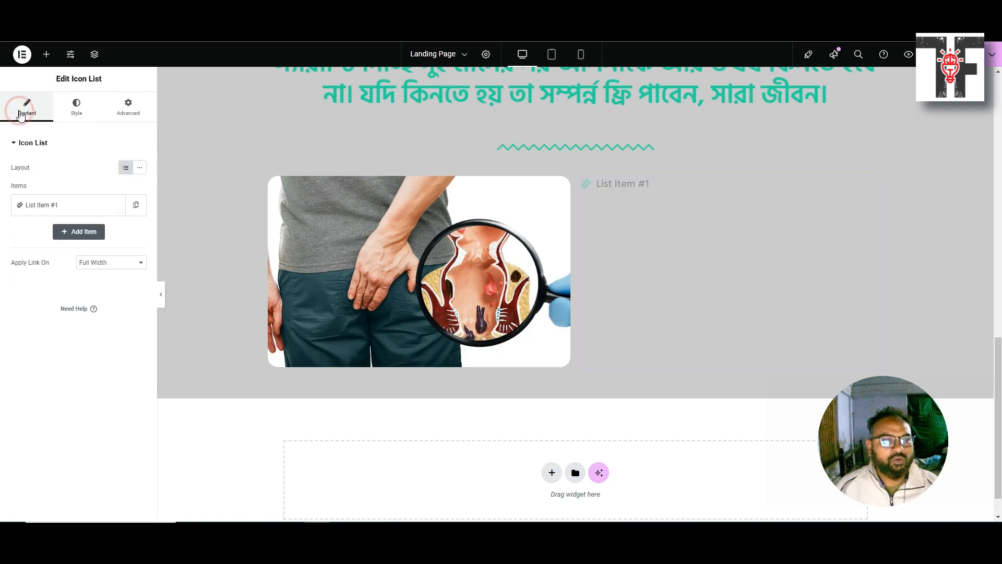
# Replace List Item #1's placeholder with the Bengali 2-month full course pricing line
pyautogui.click(56, 204)
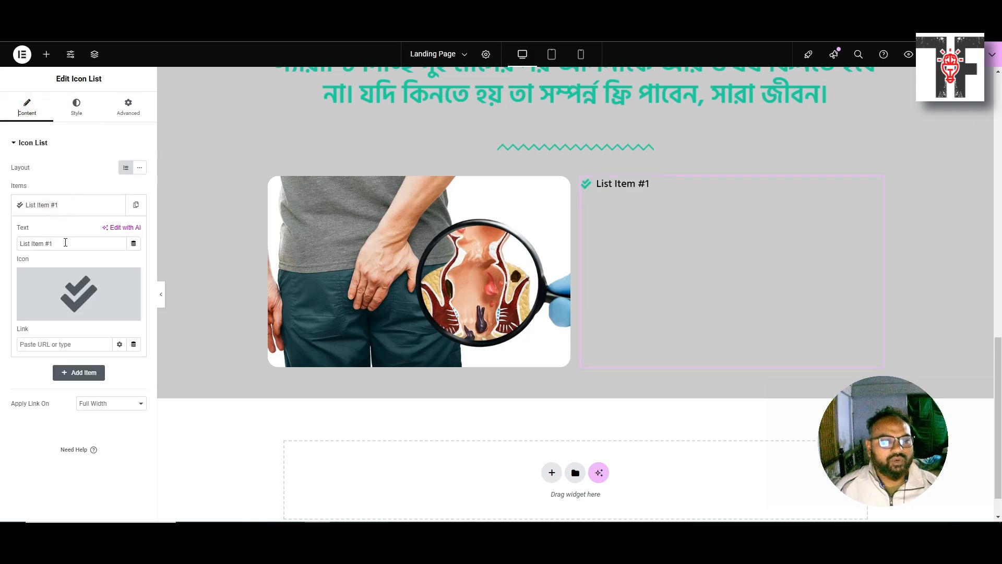
pyautogui.tripleClick(62, 243)
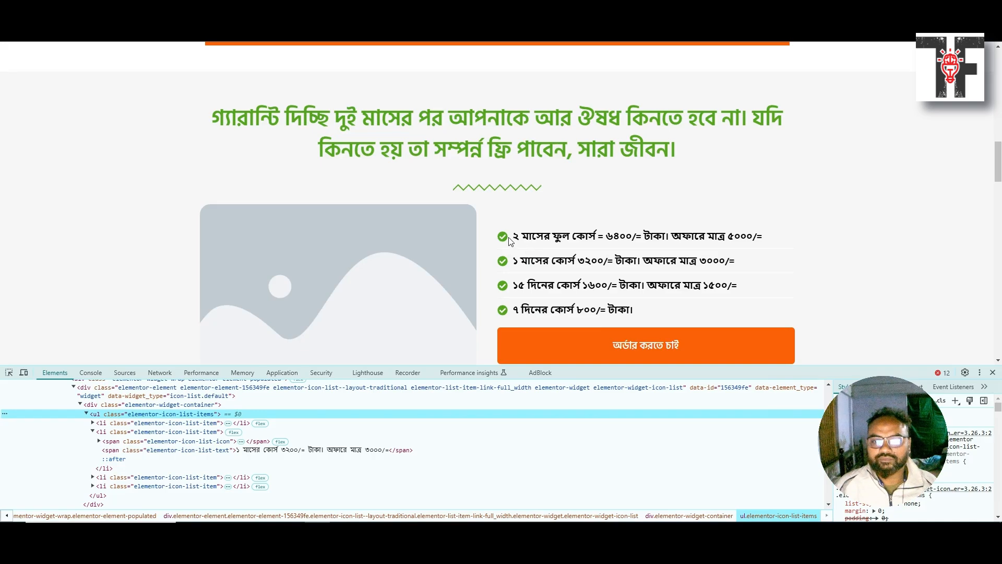
pyautogui.moveTo(515, 236); pyautogui.dragTo(765, 238)
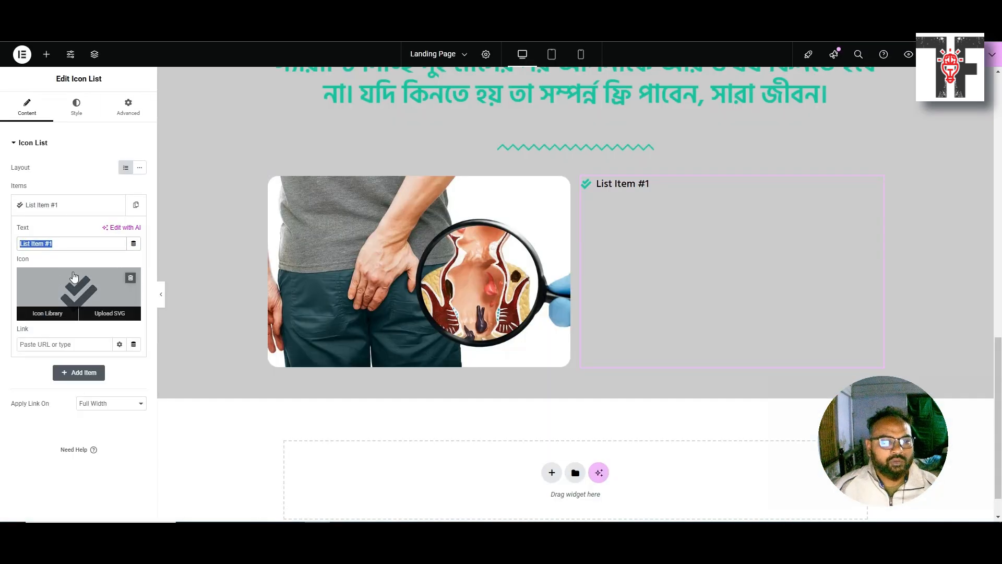
pyautogui.write('২ মাসের ফুল কোর্স = ৬৪০০/= টাকা। অফারে মাত্র ৫০০০/=')
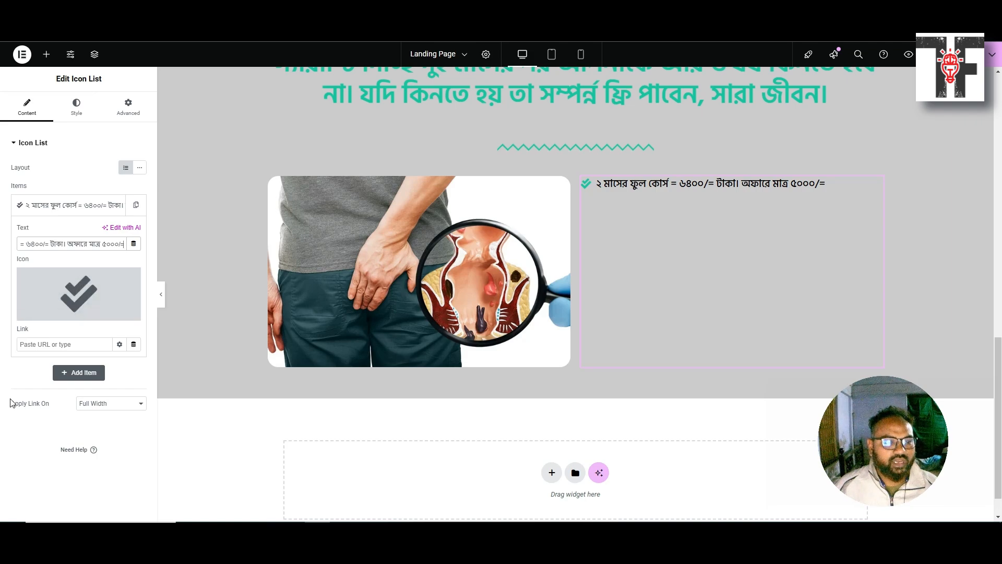
pyautogui.click(35, 441)
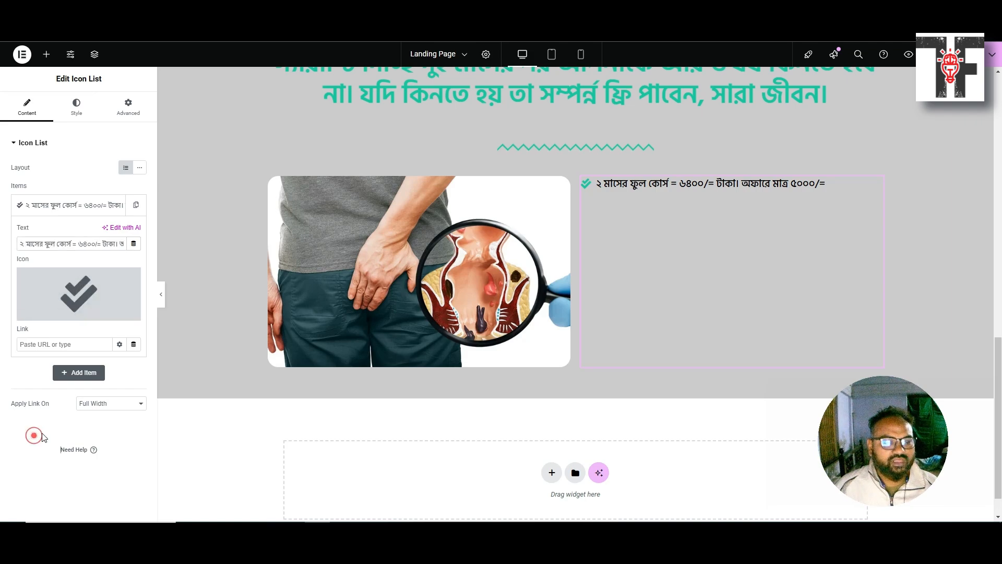
# Duplicate the first pricing item three times to make four list items
pyautogui.click(53, 201)
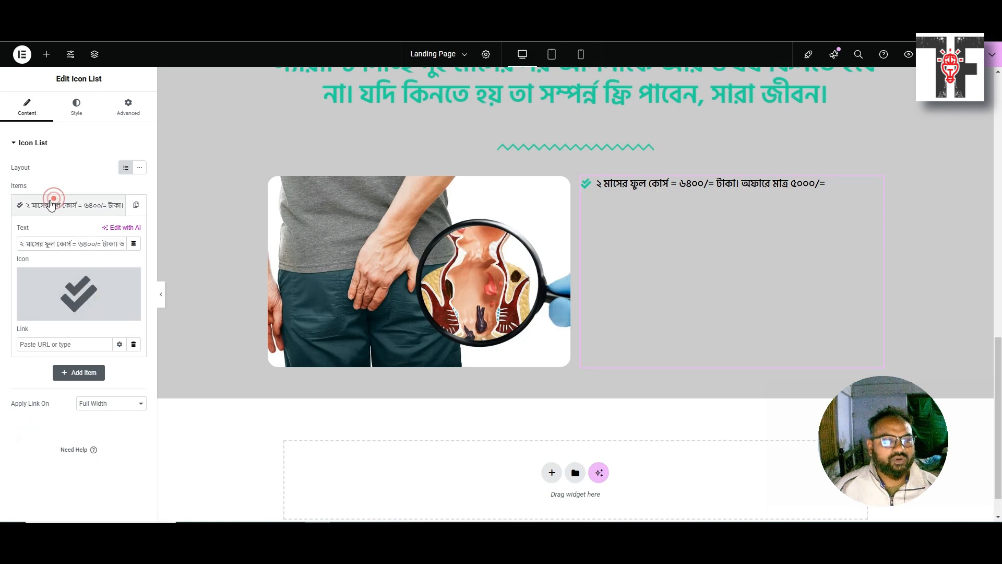
pyautogui.click(137, 205)
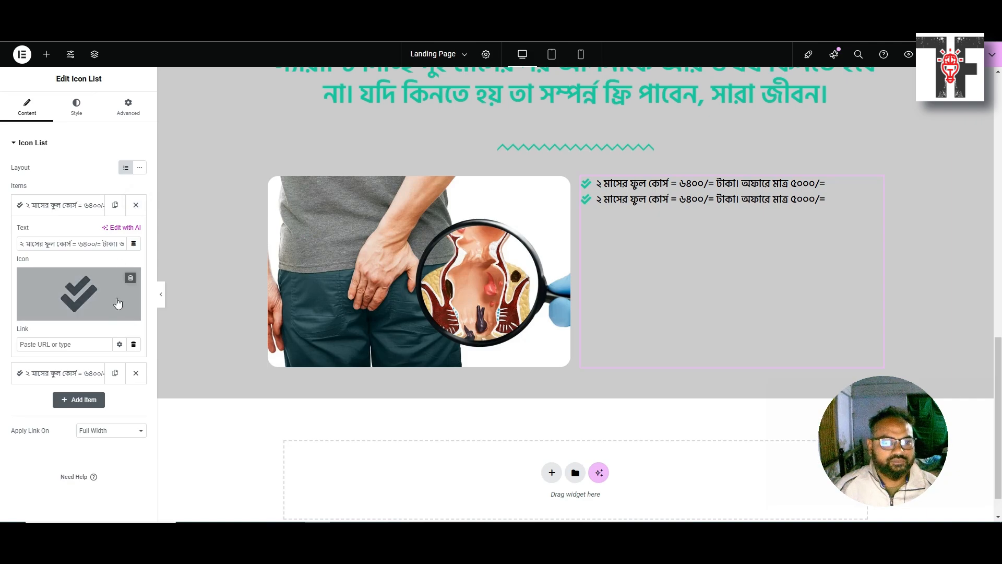
pyautogui.click(116, 376)
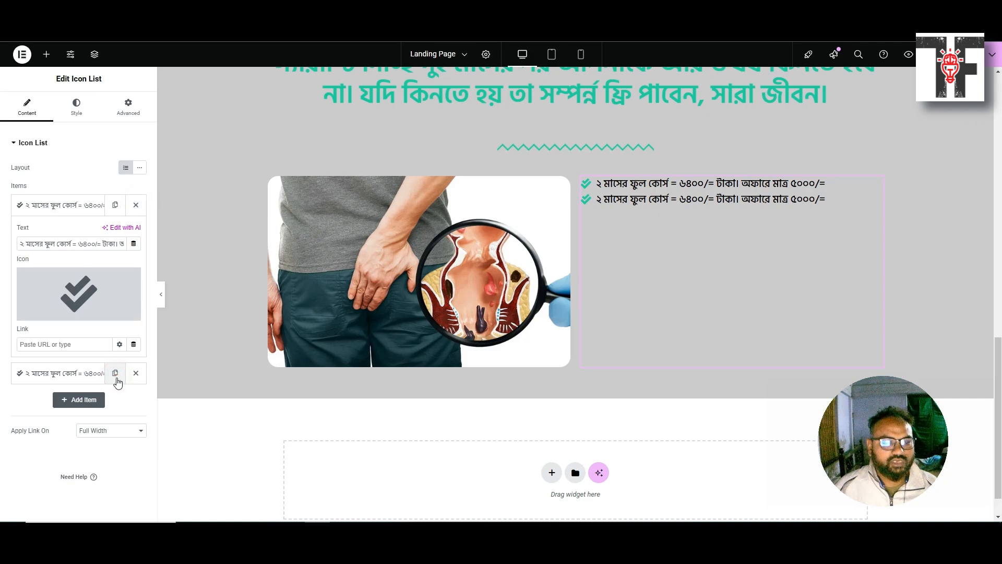
pyautogui.click(72, 206)
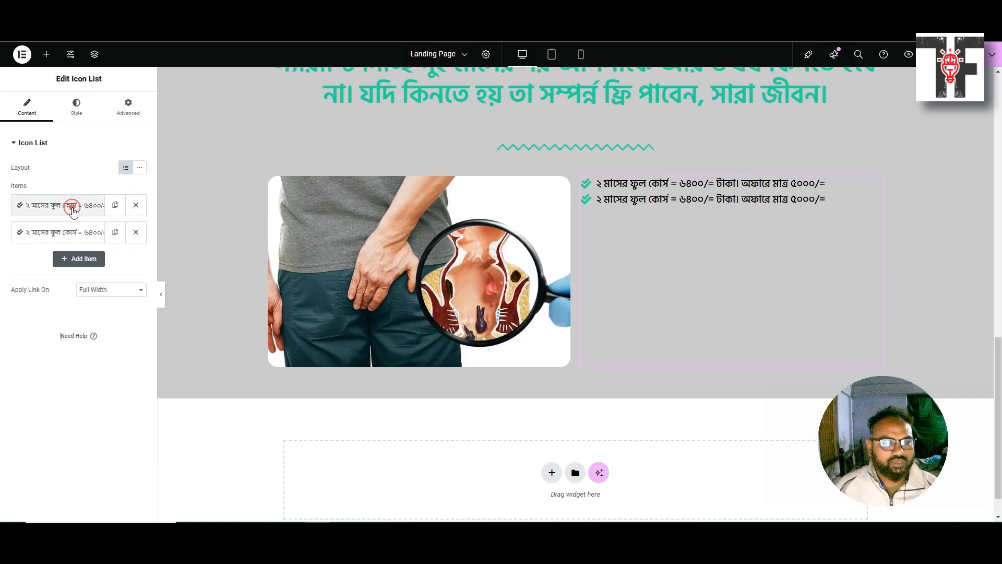
pyautogui.click(116, 233)
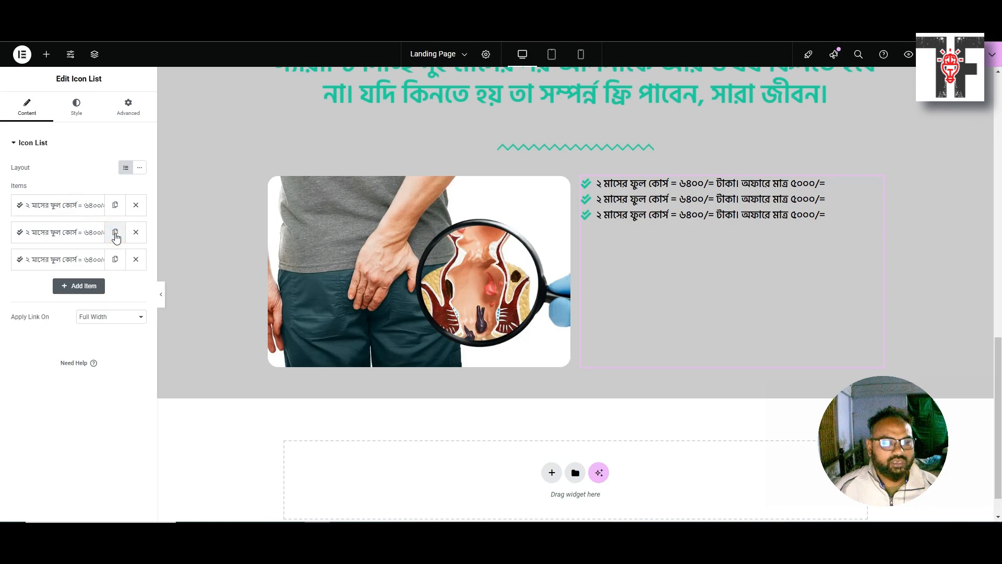
pyautogui.click(115, 233)
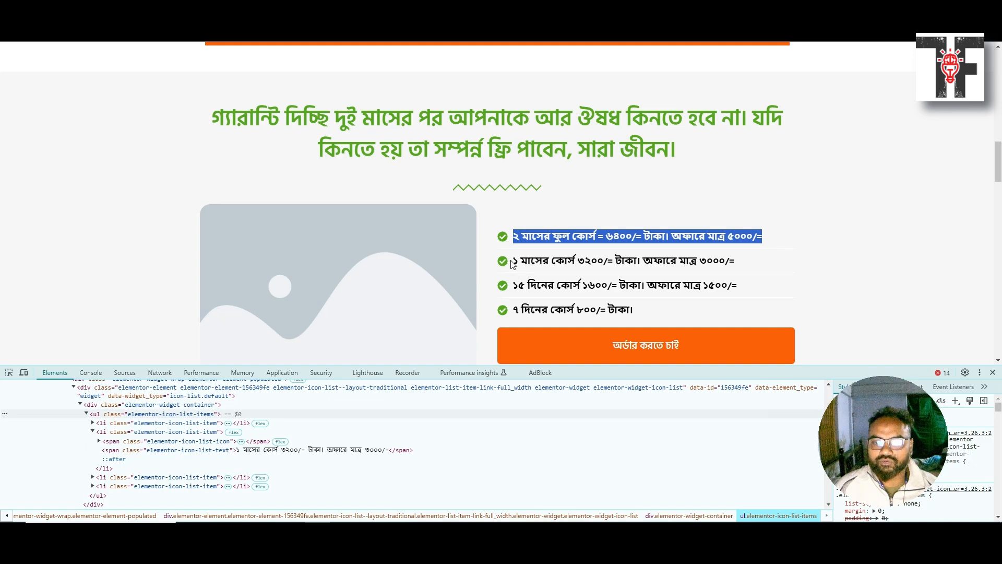
# Put the 1-month course line (৩২০০/=) from the reference page into the second item
pyautogui.moveTo(513, 263); pyautogui.dragTo(736, 257)
pyautogui.hotkey('ctrl', 'c')
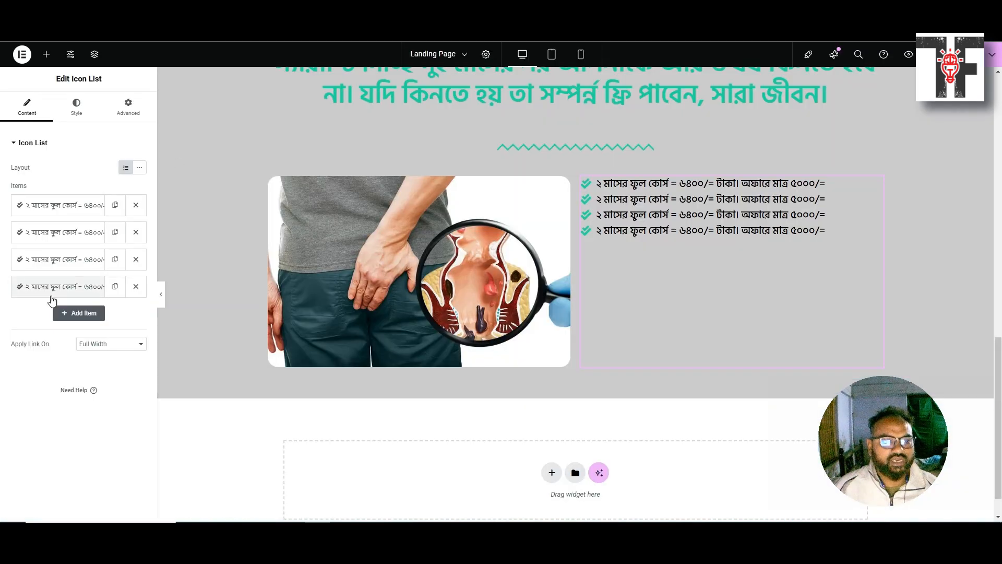
pyautogui.click(60, 236)
pyautogui.tripleClick(62, 270)
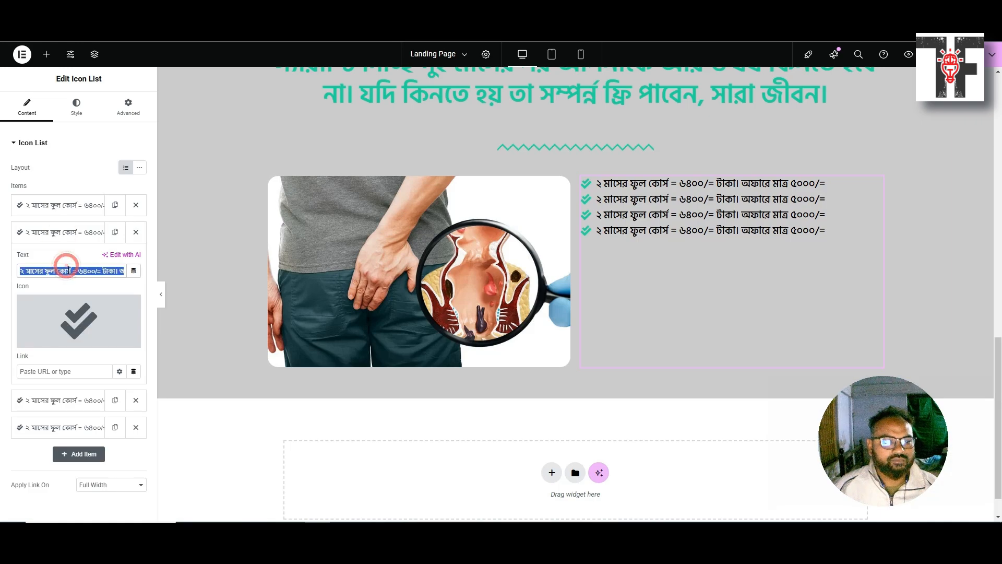
pyautogui.hotkey('ctrl', 'v')
pyautogui.moveTo(73, 315)
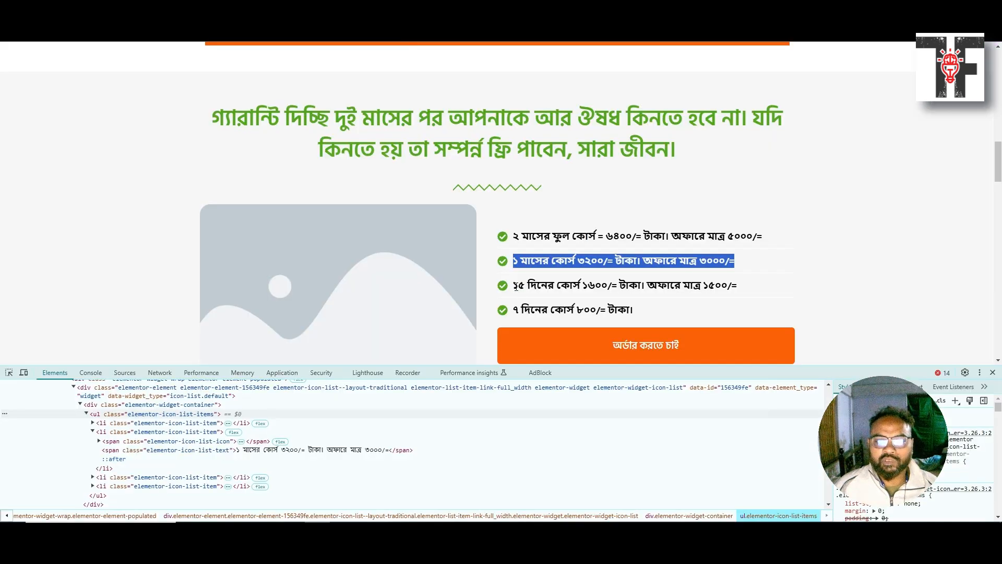
# Replace the third item's text with the 15-day course line (১৬০০/=)
pyautogui.moveTo(516, 286); pyautogui.dragTo(741, 286)
pyautogui.hotkey('ctrl', 'c')
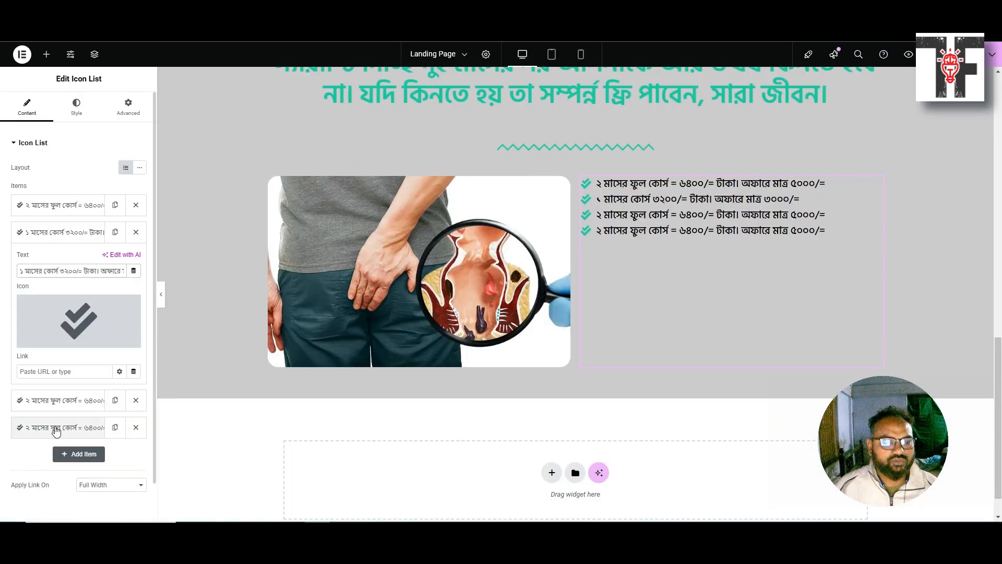
pyautogui.click(56, 402)
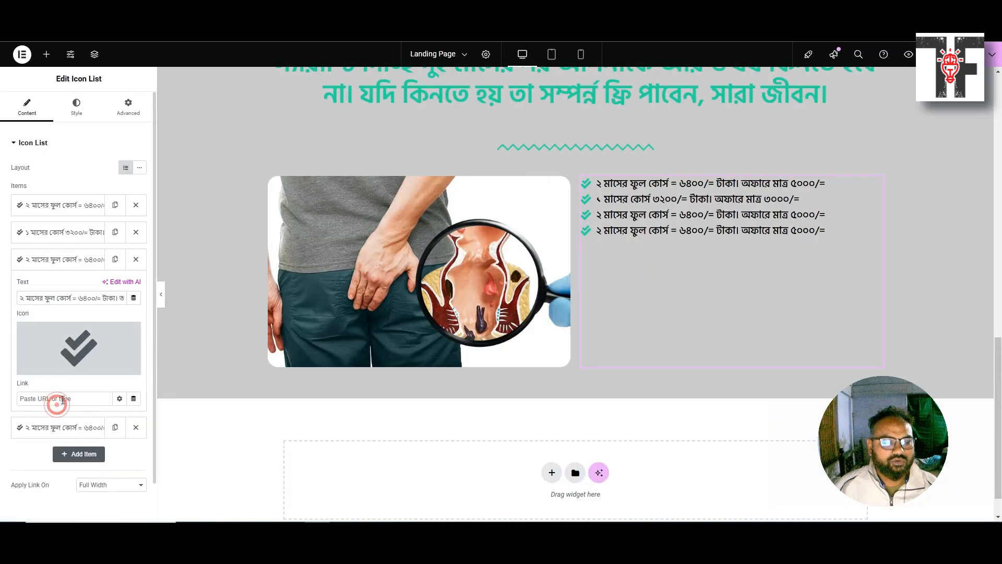
pyautogui.click(59, 295)
pyautogui.hotkey('ctrl', 'a')
pyautogui.hotkey('ctrl', 'v')
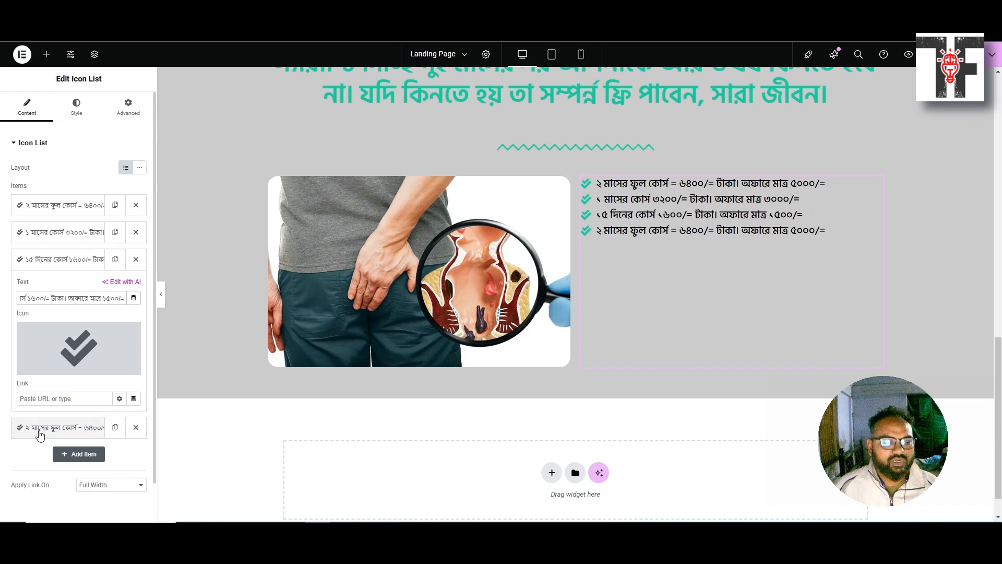
# Copy the 7-day course line from the reference page for the fourth list item
pyautogui.click(41, 427)
pyautogui.click(522, 10)
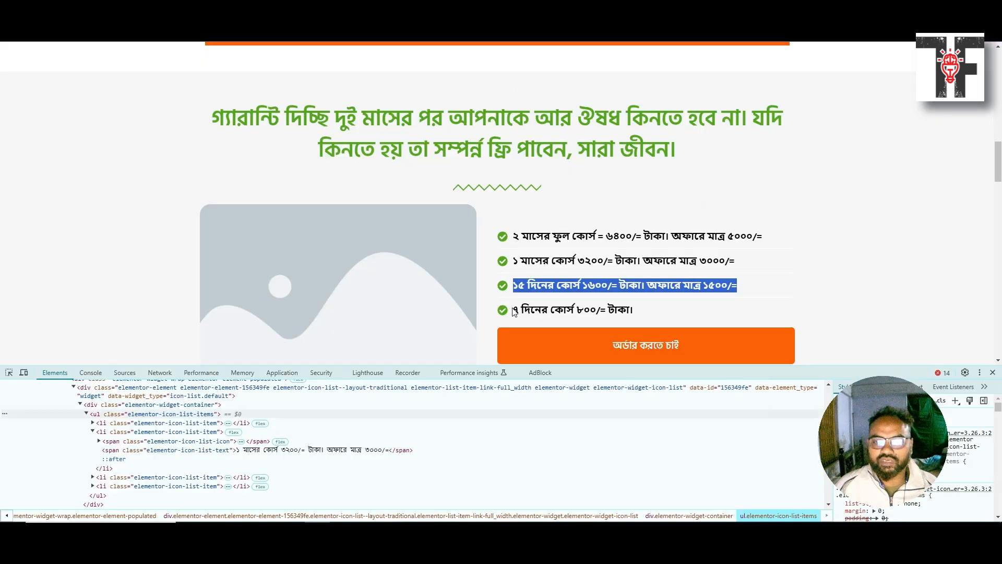
pyautogui.moveTo(514, 312); pyautogui.dragTo(638, 311)
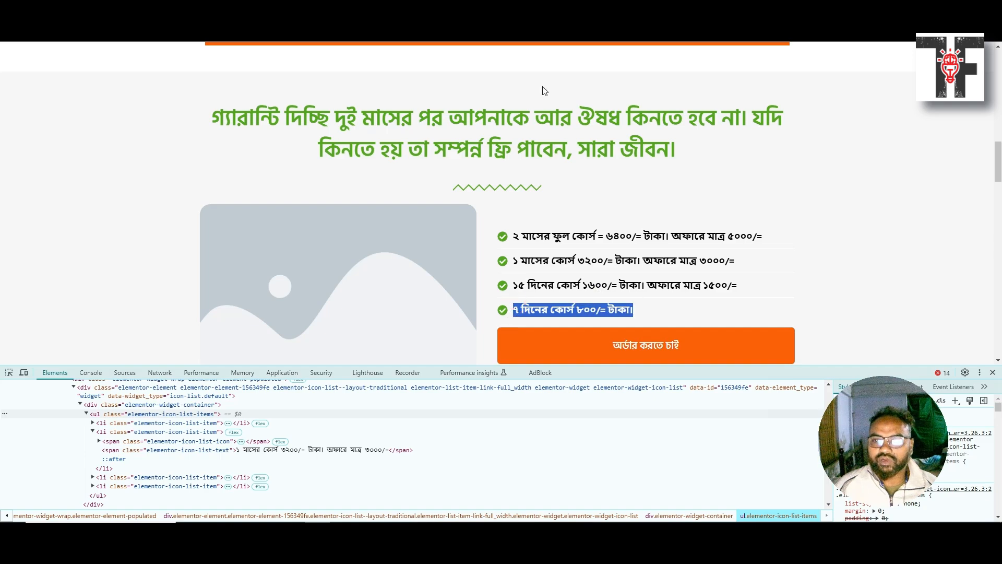
pyautogui.click(292, 11)
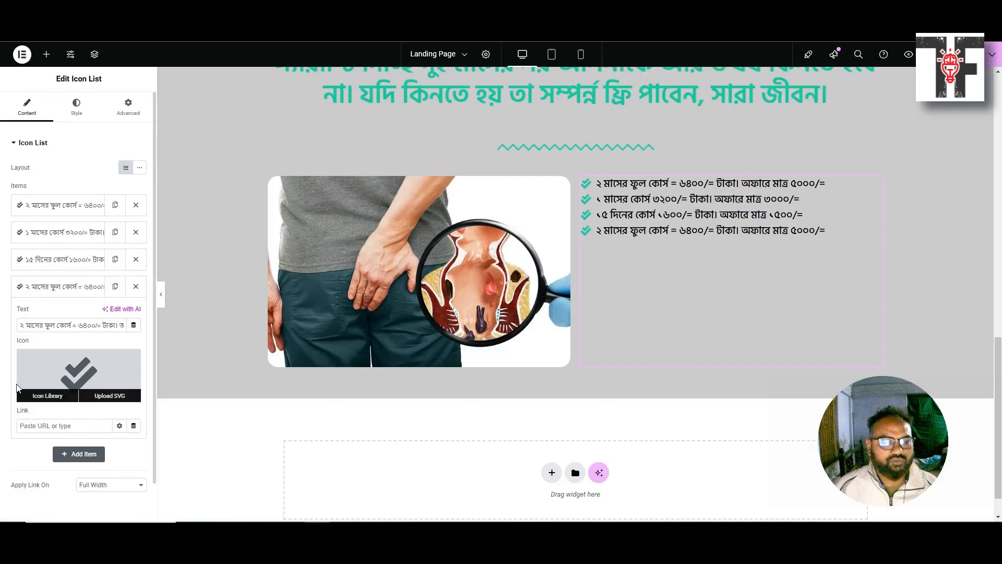
pyautogui.click(65, 324)
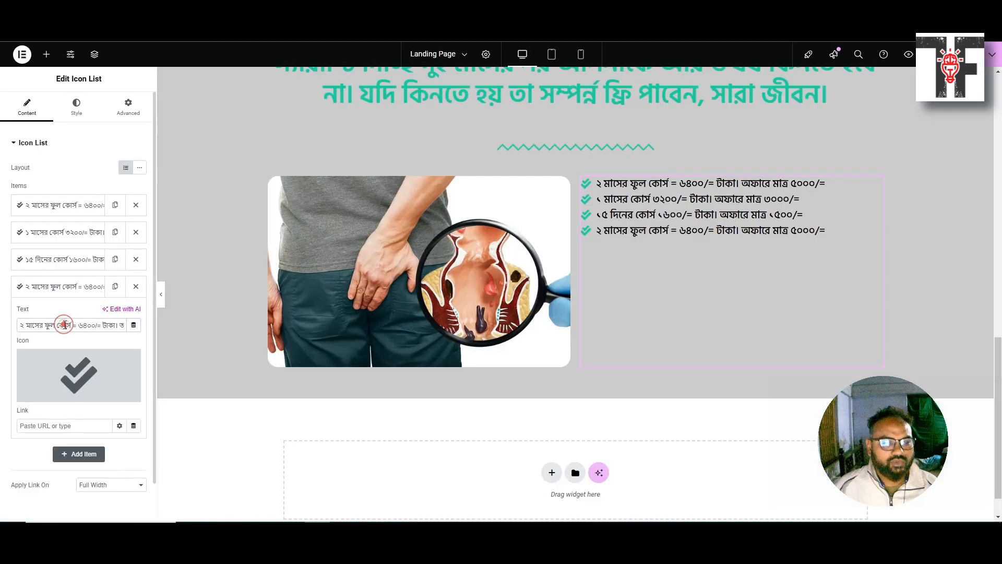
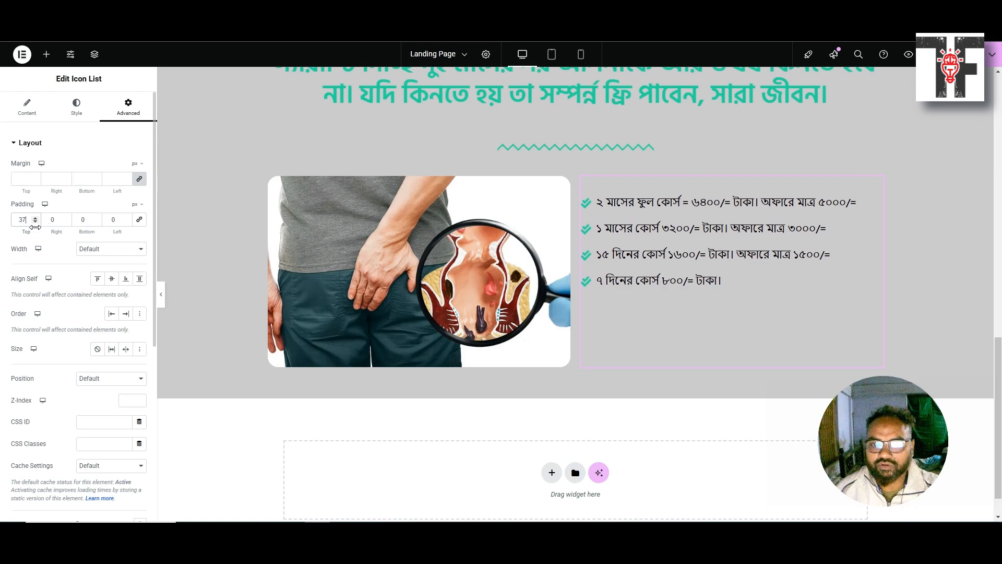
pyautogui.press('Up')
pyautogui.press('Up')
pyautogui.press('Up')
pyautogui.press('Up')
pyautogui.press('Up')
pyautogui.press('Up')
pyautogui.press('Up')
pyautogui.press('Up')
pyautogui.press('Up')
pyautogui.press('Up')
pyautogui.press('Up')
pyautogui.press('Up')
pyautogui.press('Up')
pyautogui.press('Up')
pyautogui.press('Up')
pyautogui.press('Up')
pyautogui.press('Up')
pyautogui.press('Up')
pyautogui.press('Up')
pyautogui.press('Up')
pyautogui.press('Up')
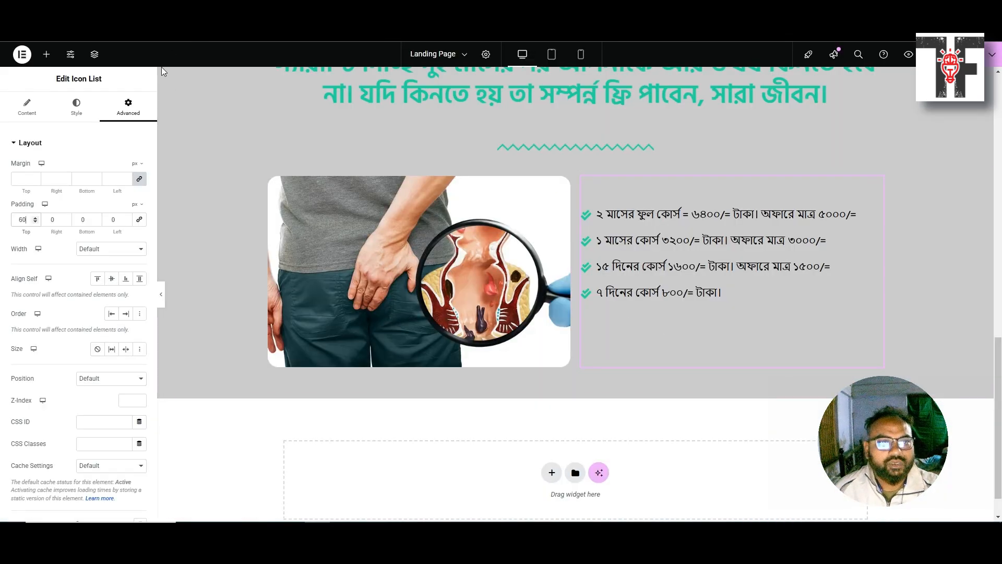
# Raise the price list's top padding to 60 px, then return to the page top
pyautogui.scroll(7, 454, 198)
pyautogui.scroll(6, 454, 198)
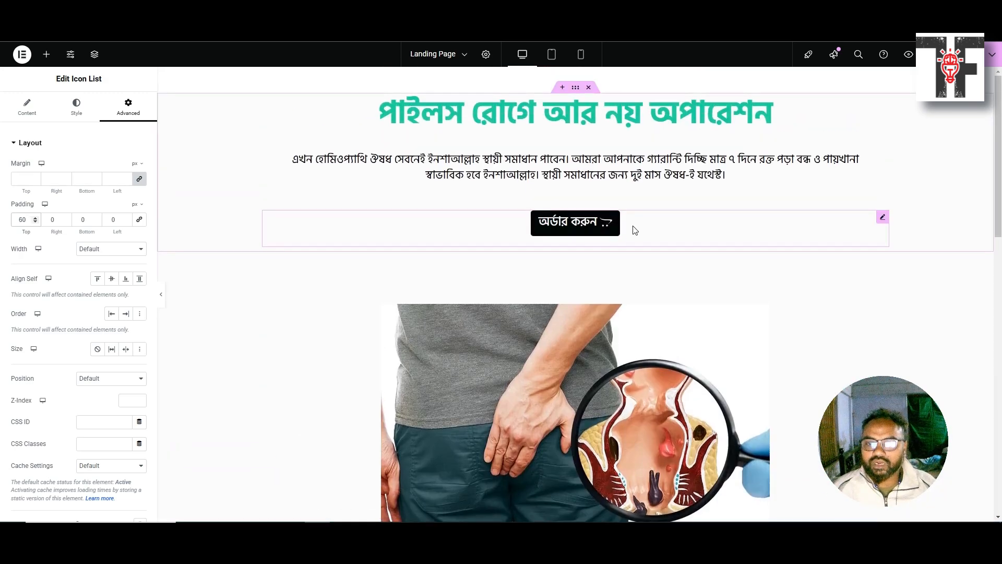
# Duplicate the hero's 'অর্ডার করুন' order button and place the copy beneath the course prices
pyautogui.click(882, 219)
pyautogui.rightClick(881, 219)
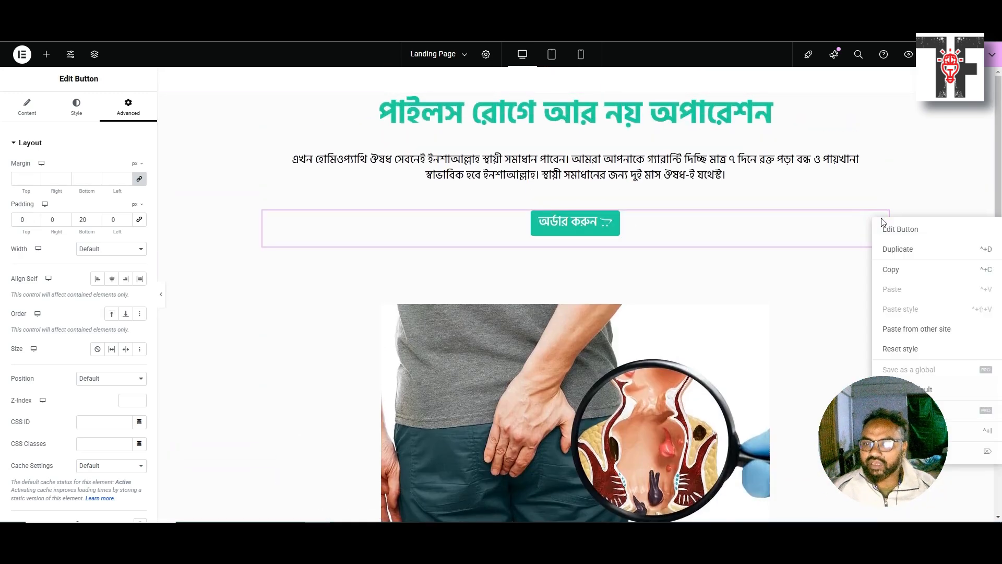
pyautogui.click(889, 250)
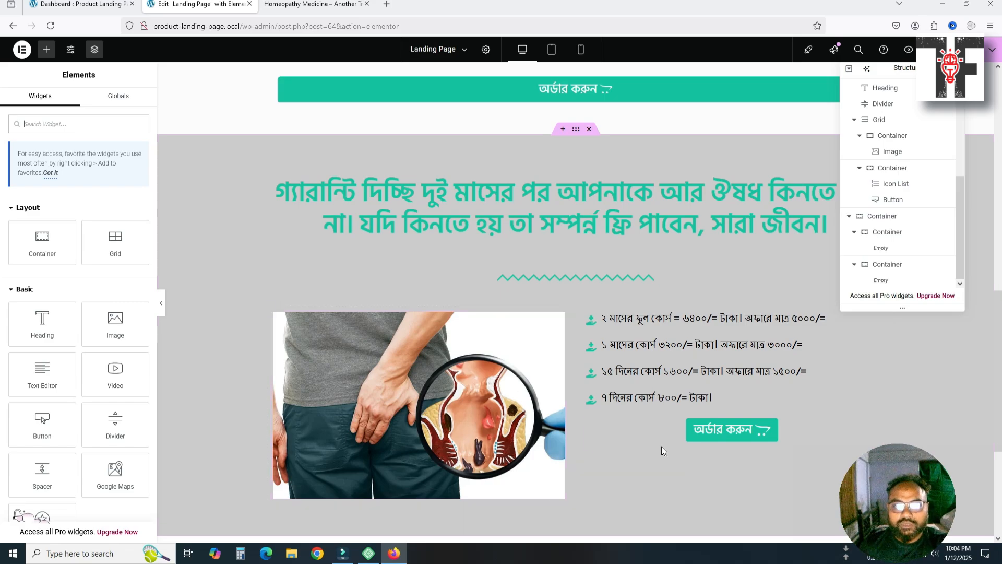
pyautogui.scroll(4, 589, 415)
pyautogui.scroll(7, 537, 342)
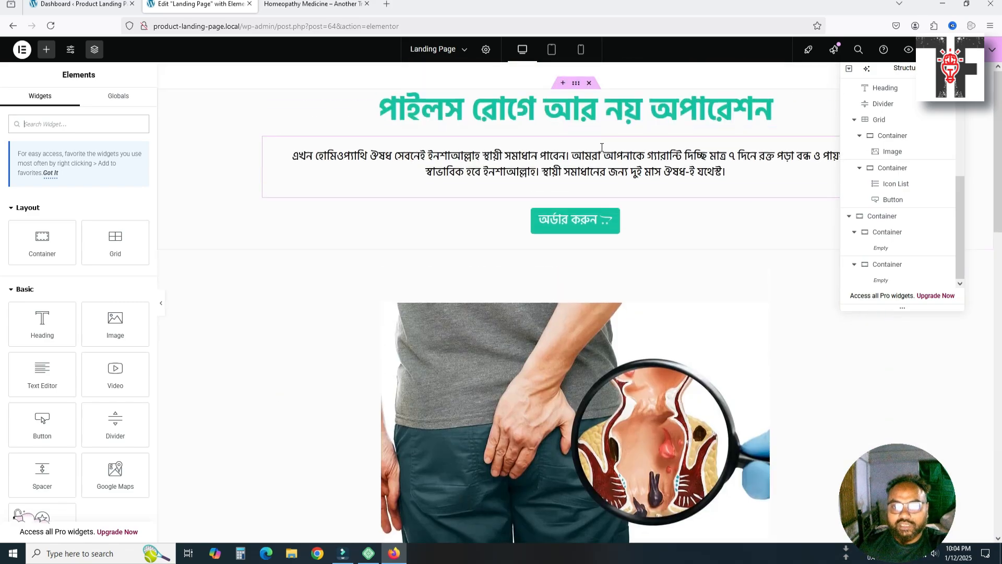
pyautogui.scroll(-7, 582, 265)
pyautogui.scroll(-8, 594, 333)
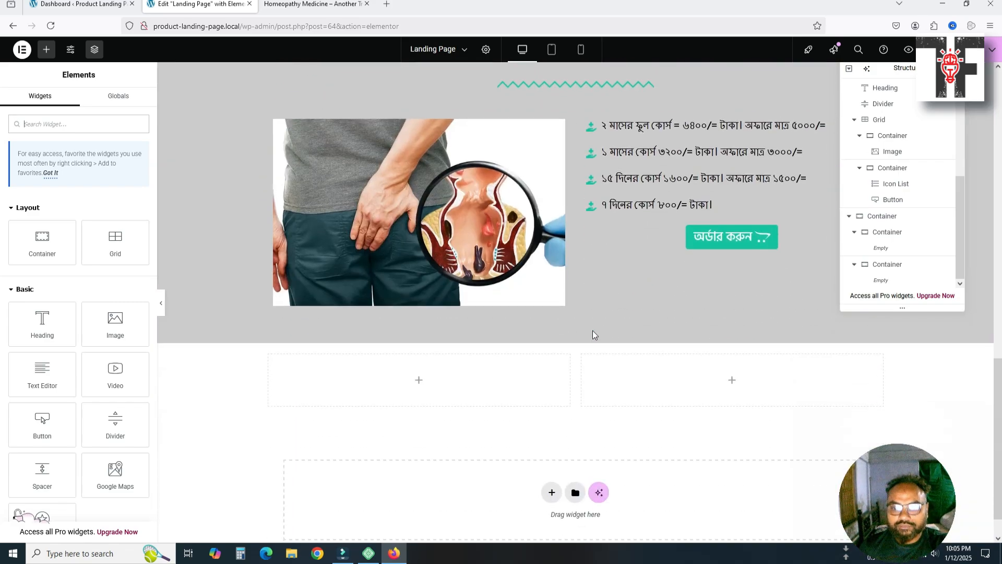
pyautogui.click(720, 236)
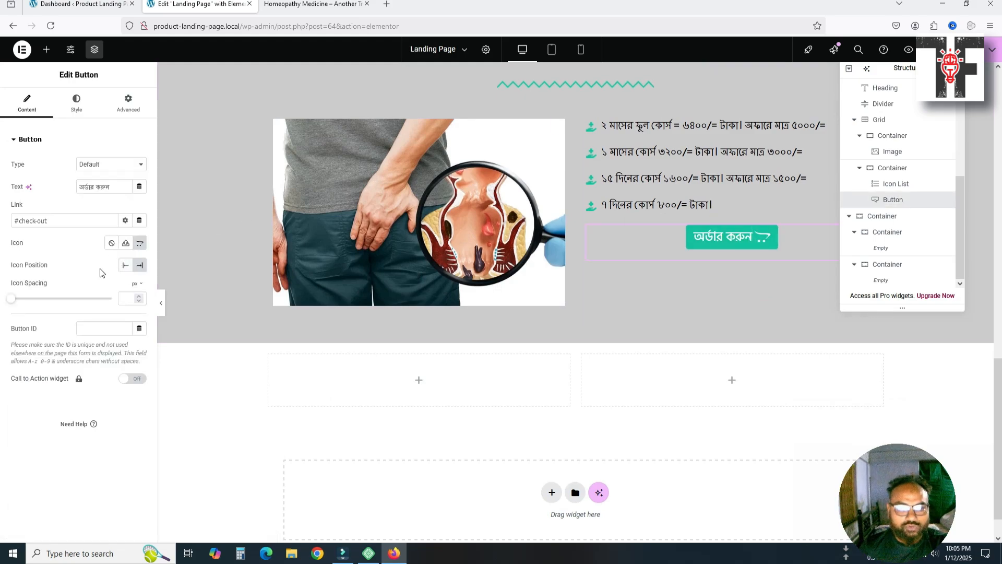
# Set the duplicated order button's position to Center under the price list
pyautogui.click(74, 107)
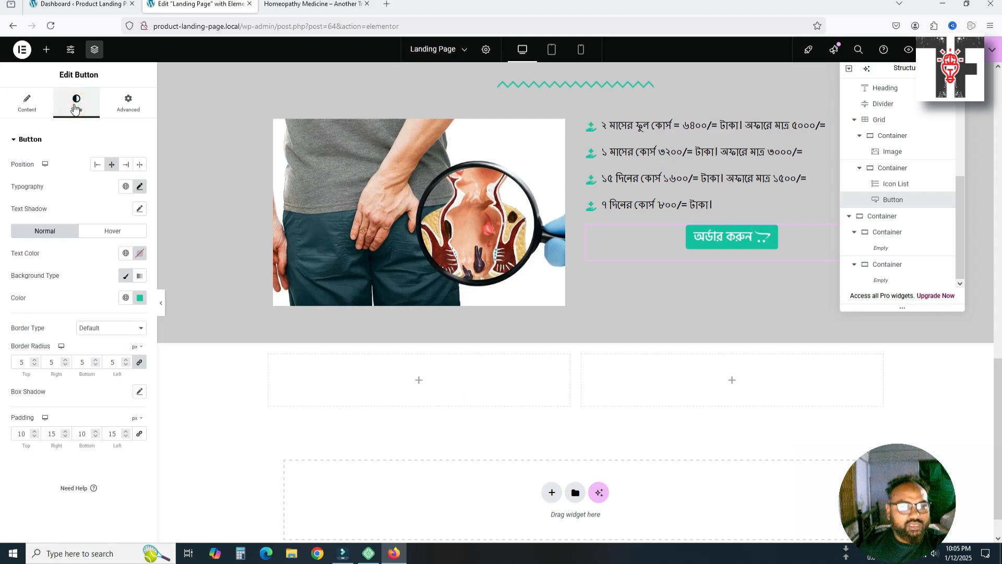
pyautogui.click(98, 165)
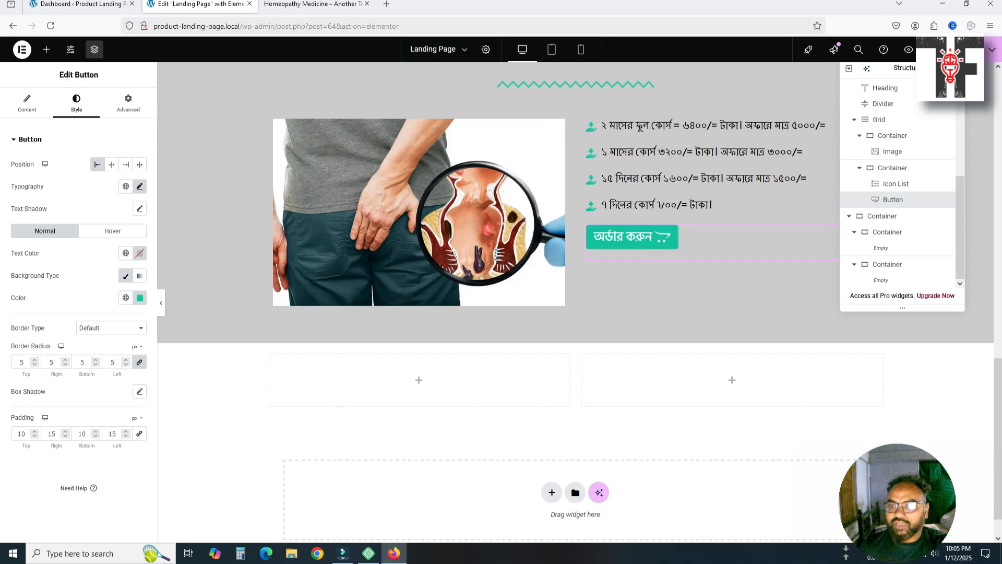
pyautogui.click(955, 69)
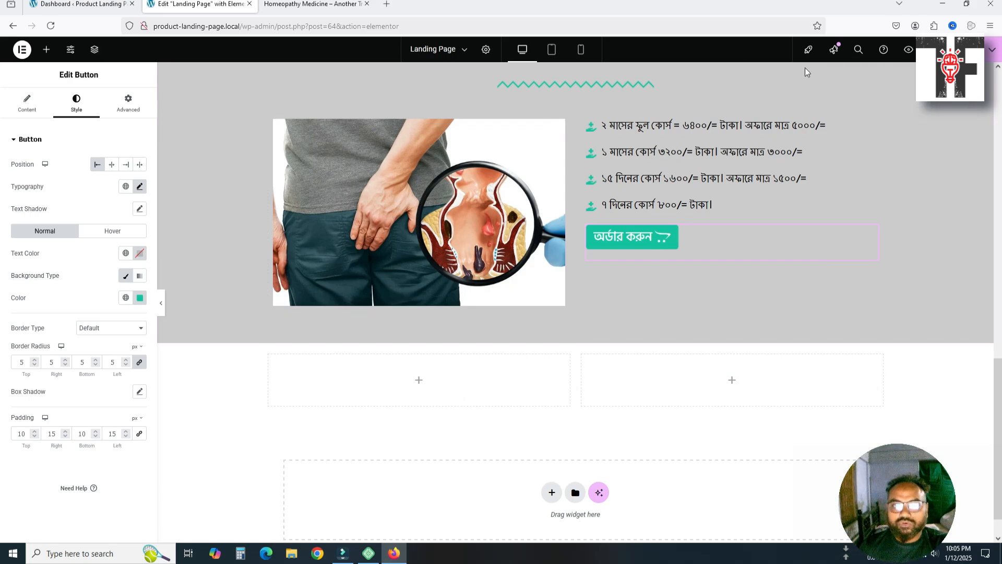
pyautogui.click(341, 10)
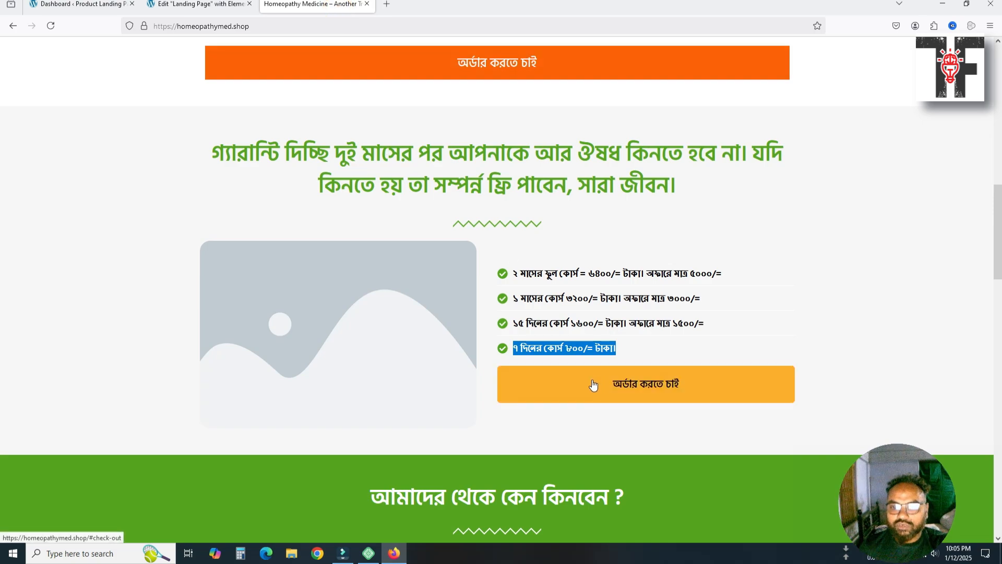
pyautogui.click(201, 4)
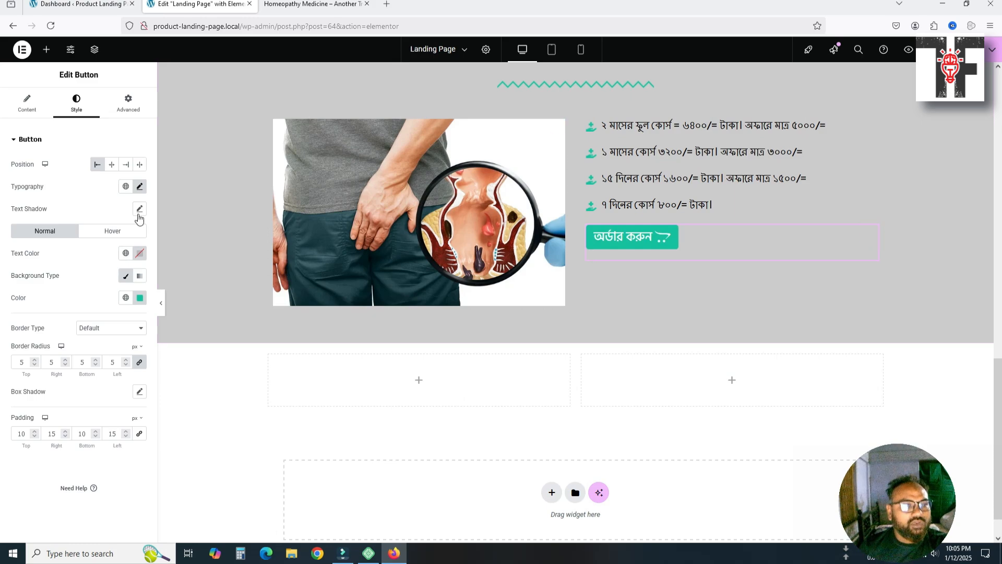
pyautogui.click(112, 165)
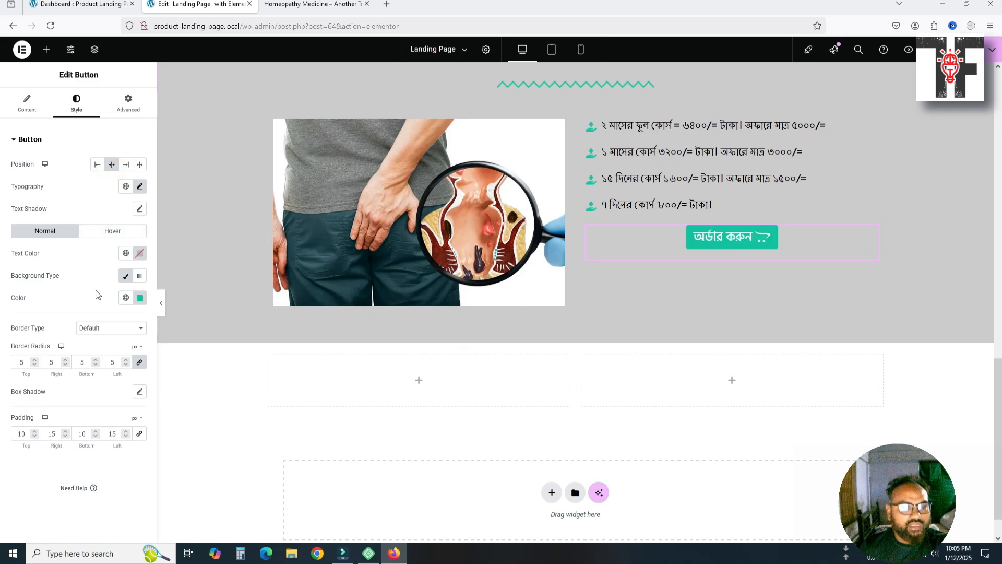
# Change the order button's bottom padding from 20 to 0
pyautogui.click(129, 113)
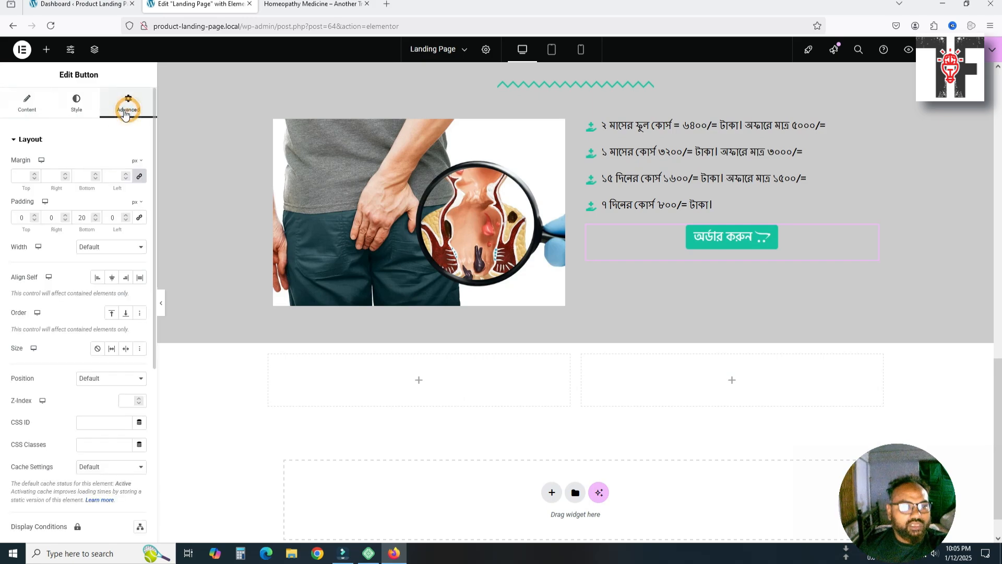
pyautogui.click(79, 217)
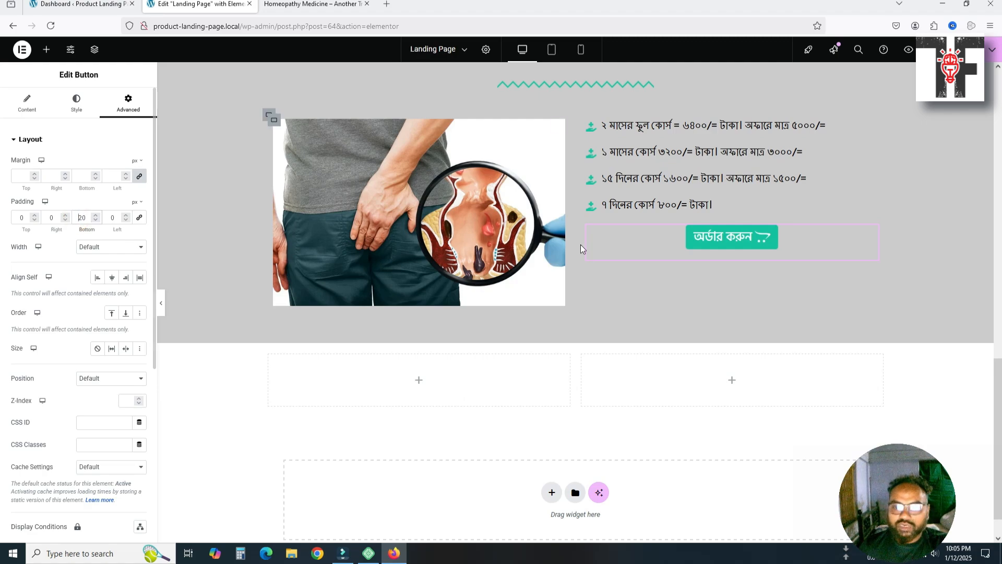
pyautogui.doubleClick(83, 218)
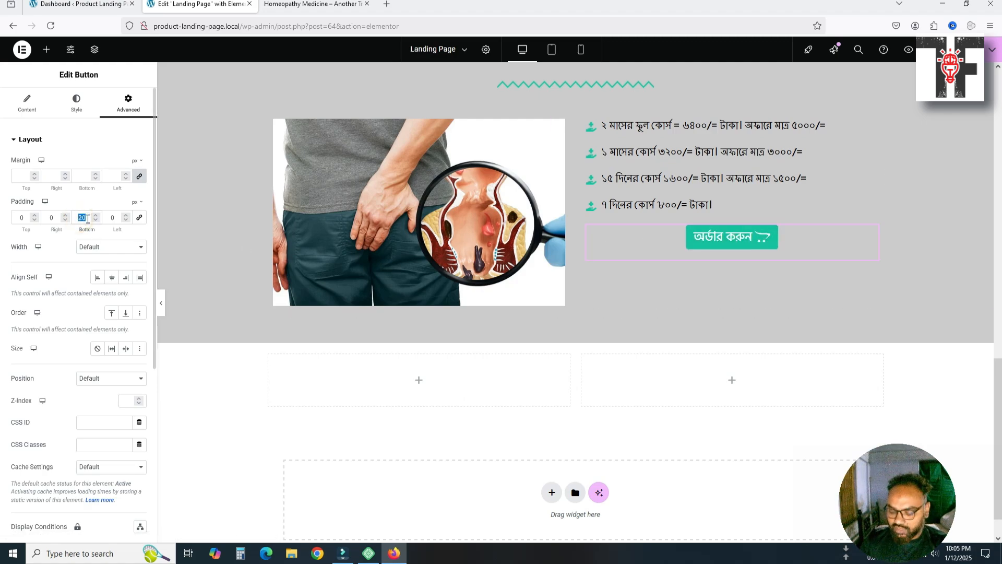
pyautogui.write('0')
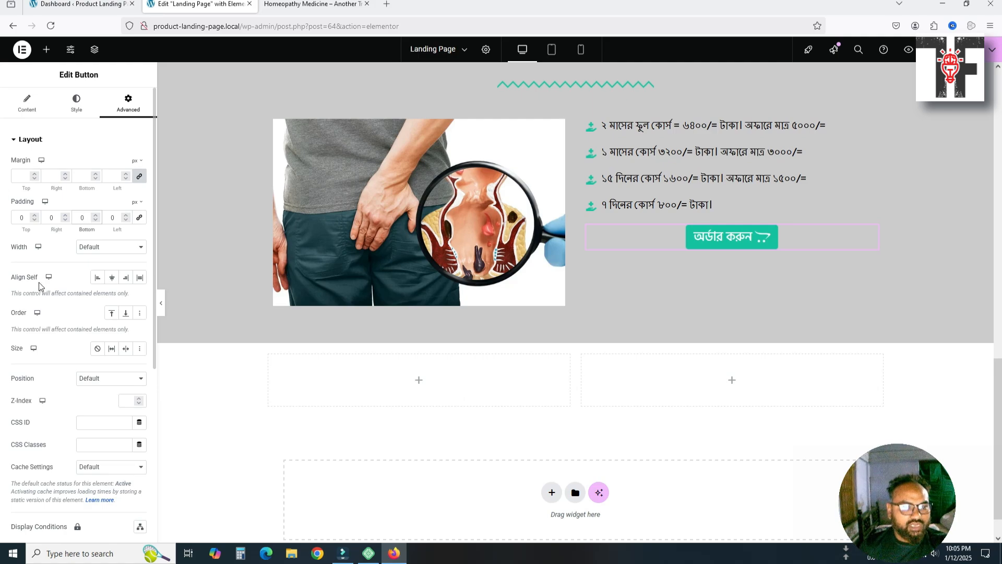
pyautogui.click(29, 110)
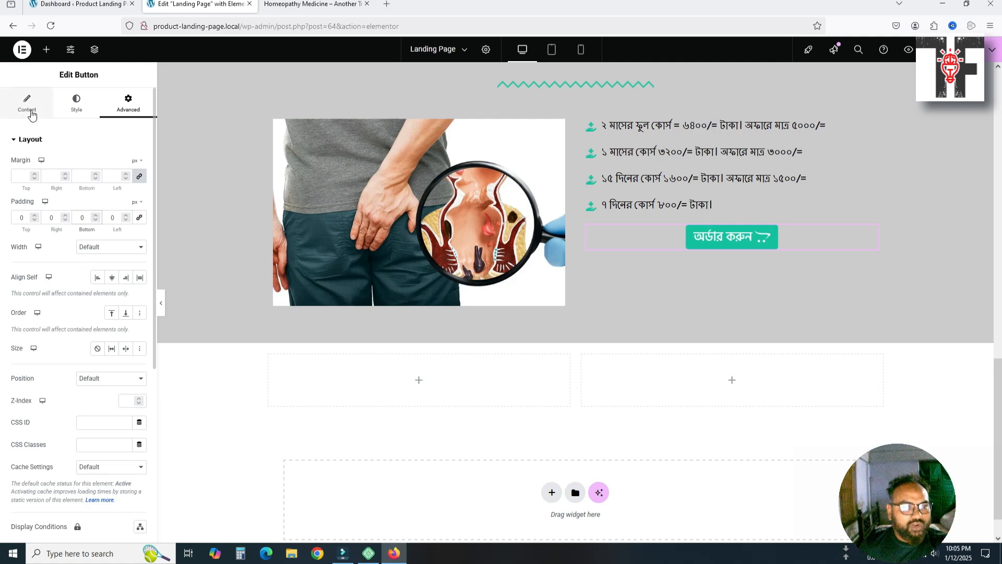
pyautogui.click(60, 109)
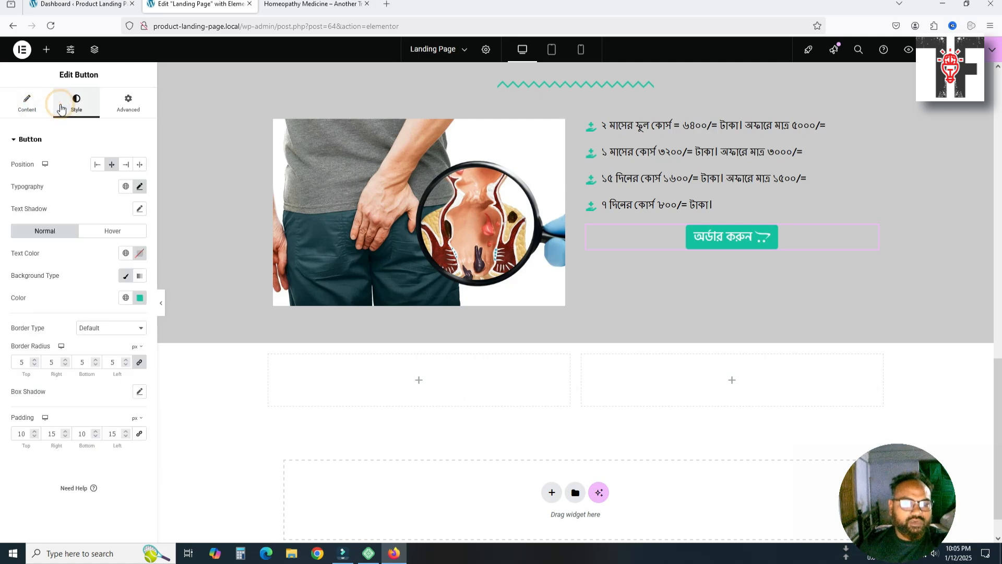
# Try 100 px right and left padding on the order button
pyautogui.doubleClick(20, 434)
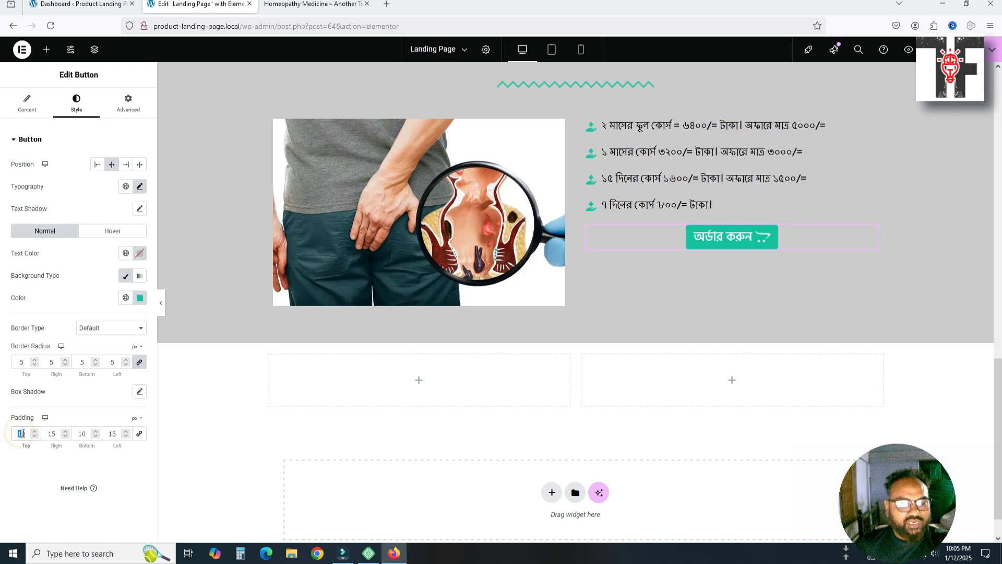
pyautogui.doubleClick(52, 434)
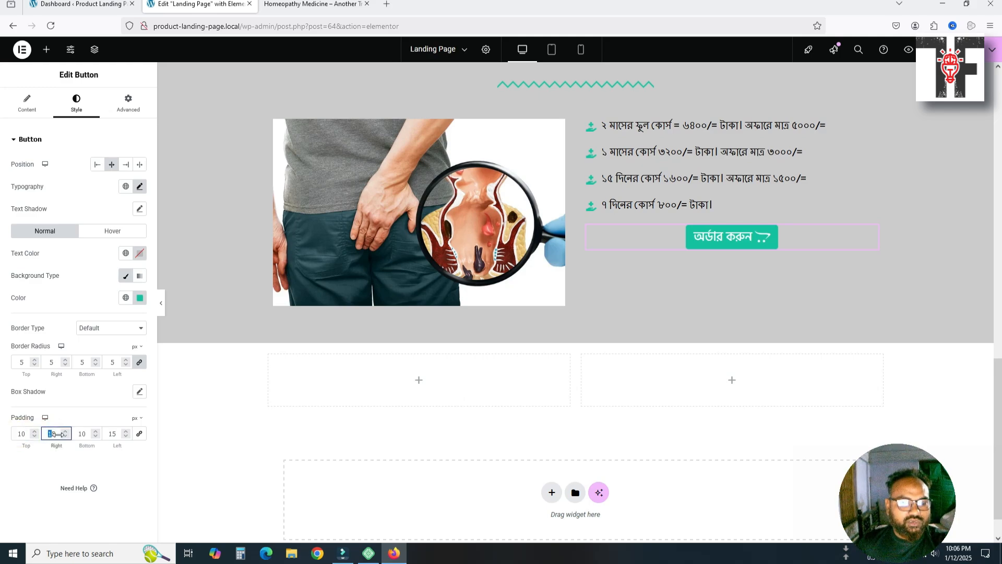
pyautogui.write('1')
pyautogui.doubleClick(58, 436)
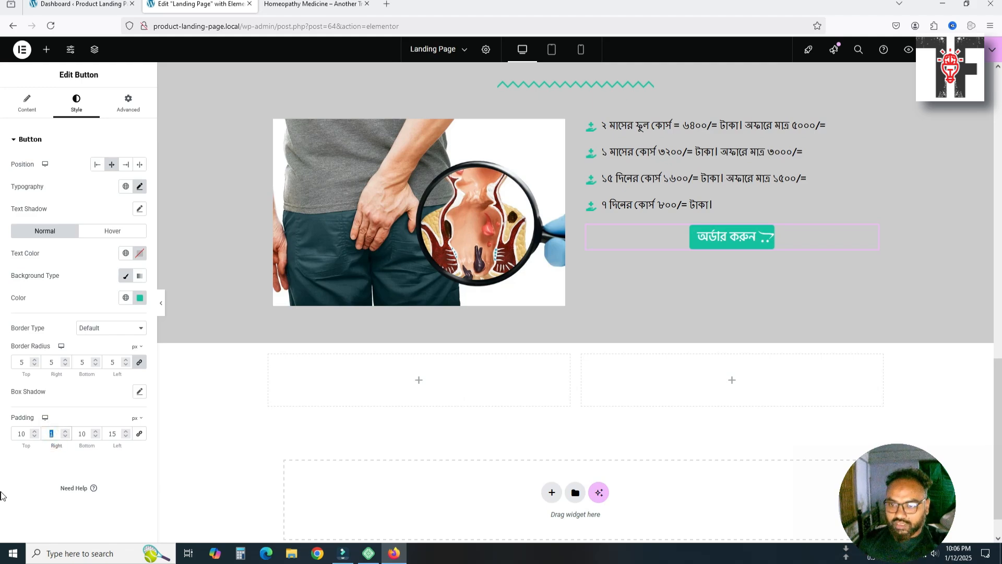
pyautogui.write('50')
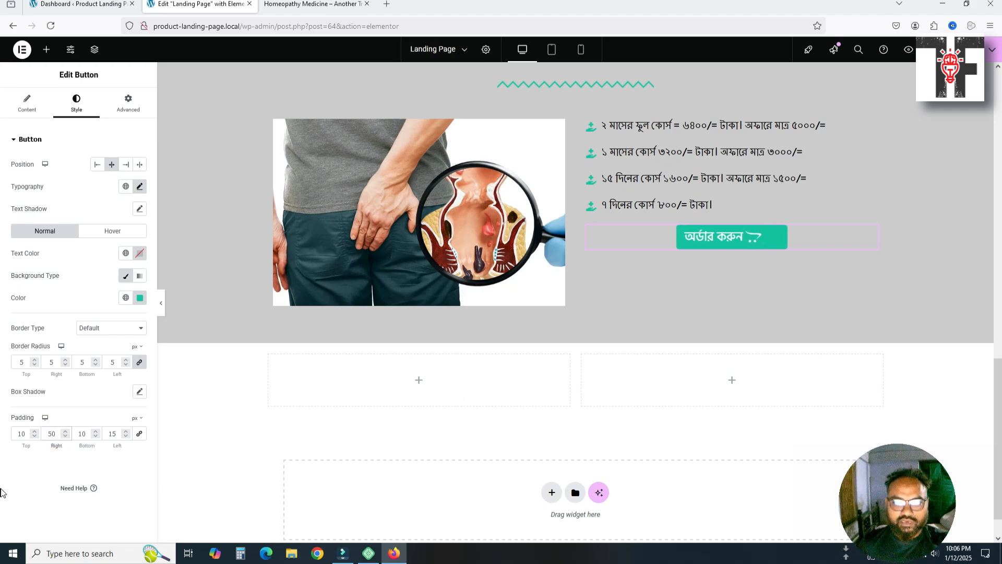
pyautogui.press('Up')
pyautogui.press('Up')
pyautogui.press('Up')
pyautogui.press('Up')
pyautogui.press('Up')
pyautogui.press('Up')
pyautogui.press('Up')
pyautogui.press('Up')
pyautogui.press('Up')
pyautogui.press('Up')
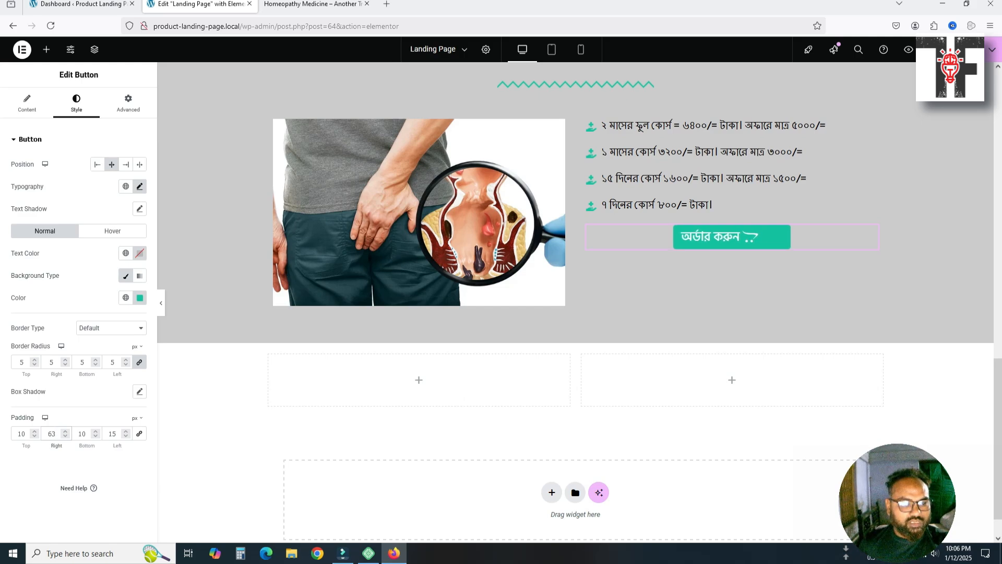
pyautogui.press('BackSpace')
pyautogui.press('BackSpace')
pyautogui.write('0')
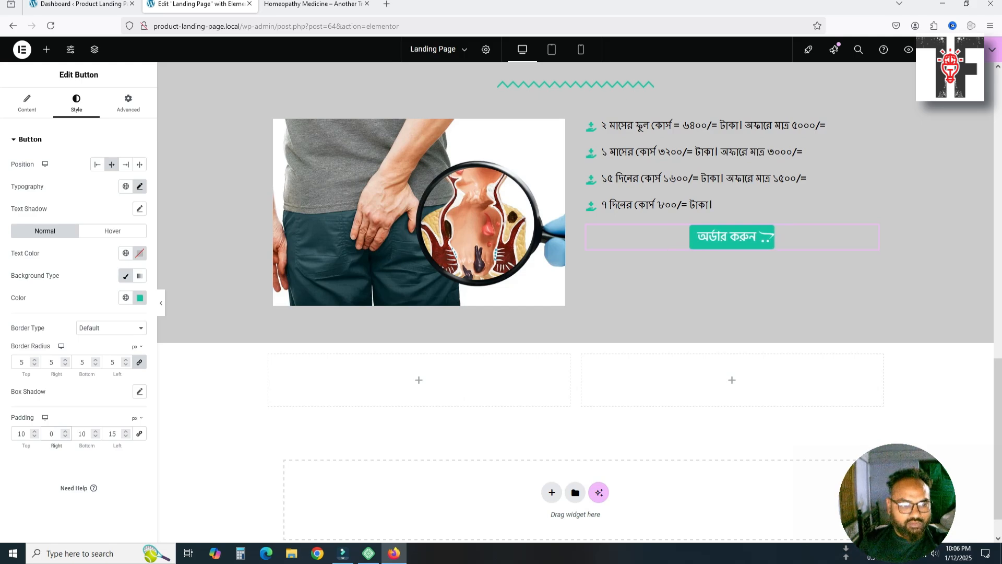
pyautogui.press('Left')
pyautogui.write('10')
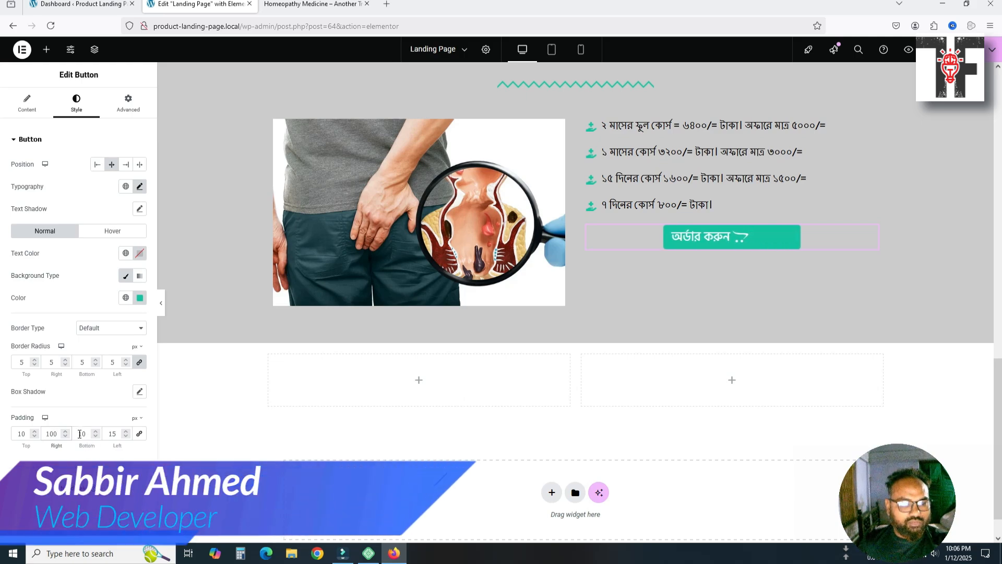
pyautogui.doubleClick(110, 432)
pyautogui.write('100')
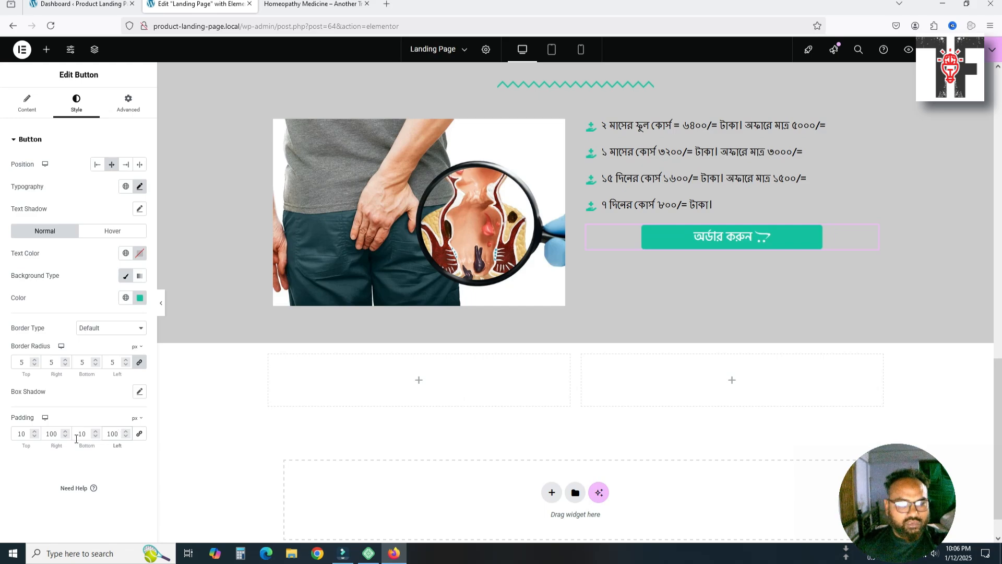
# Set the order button's right and left padding to 200 px
pyautogui.doubleClick(51, 434)
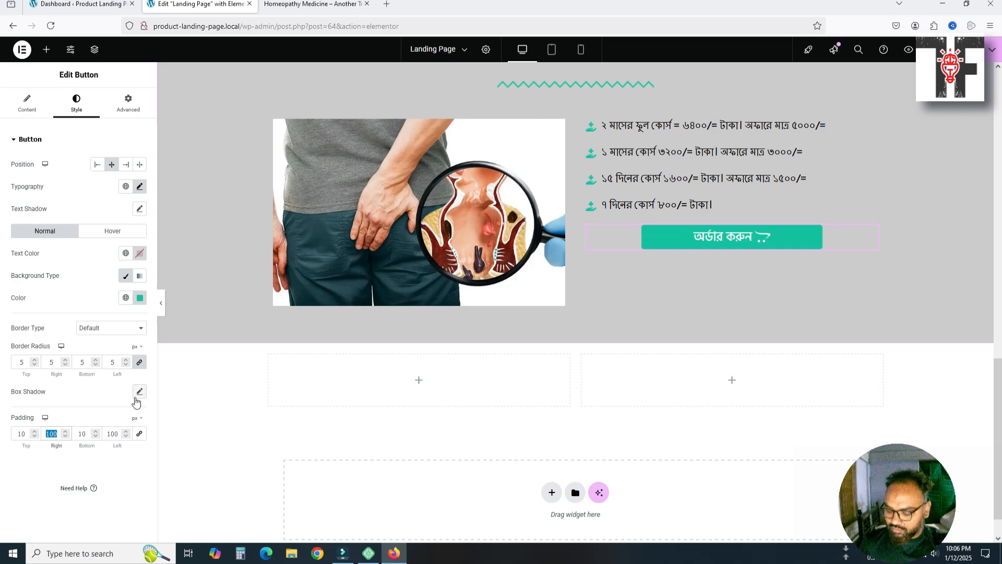
pyautogui.write('200')
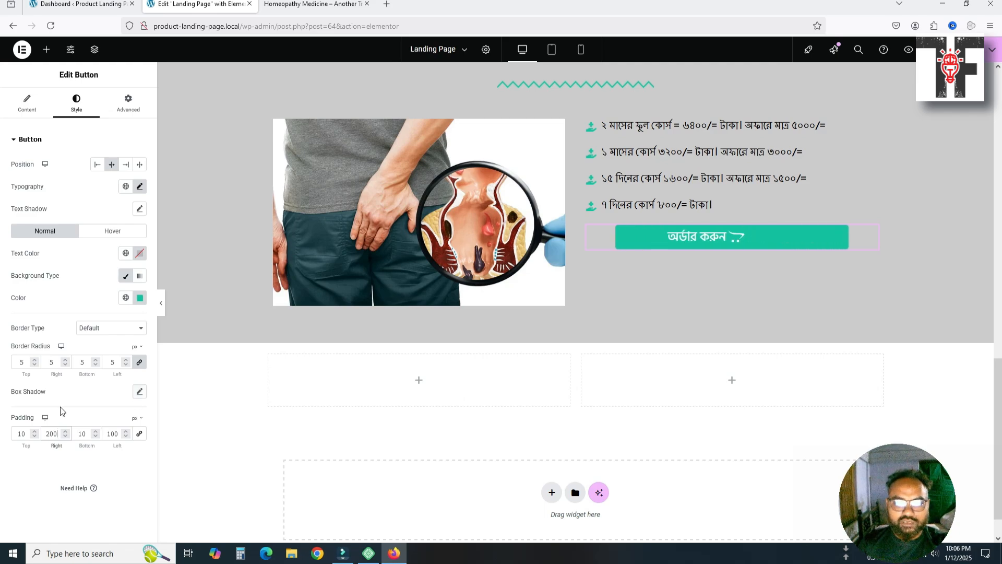
pyautogui.doubleClick(112, 433)
pyautogui.write('200')
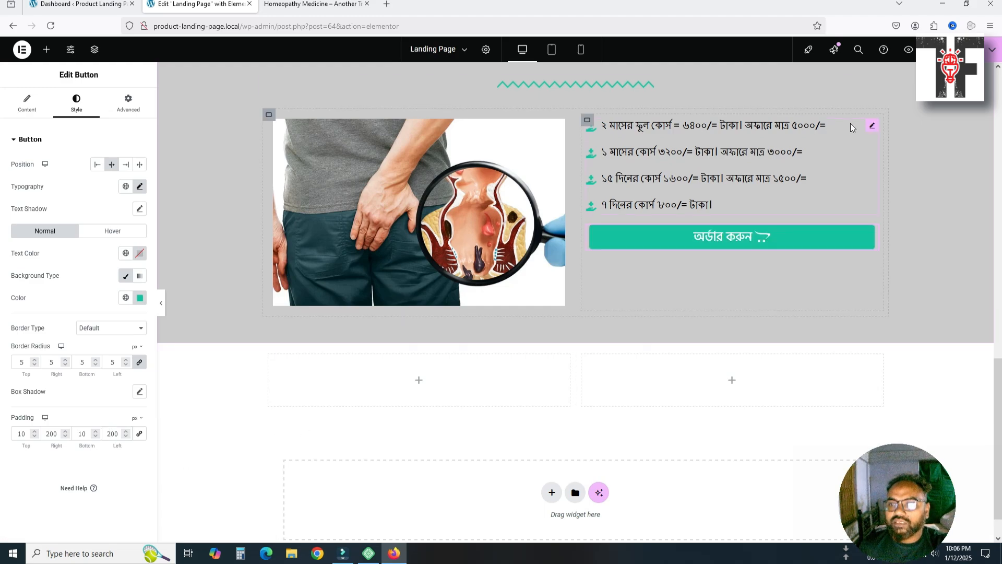
pyautogui.click(872, 125)
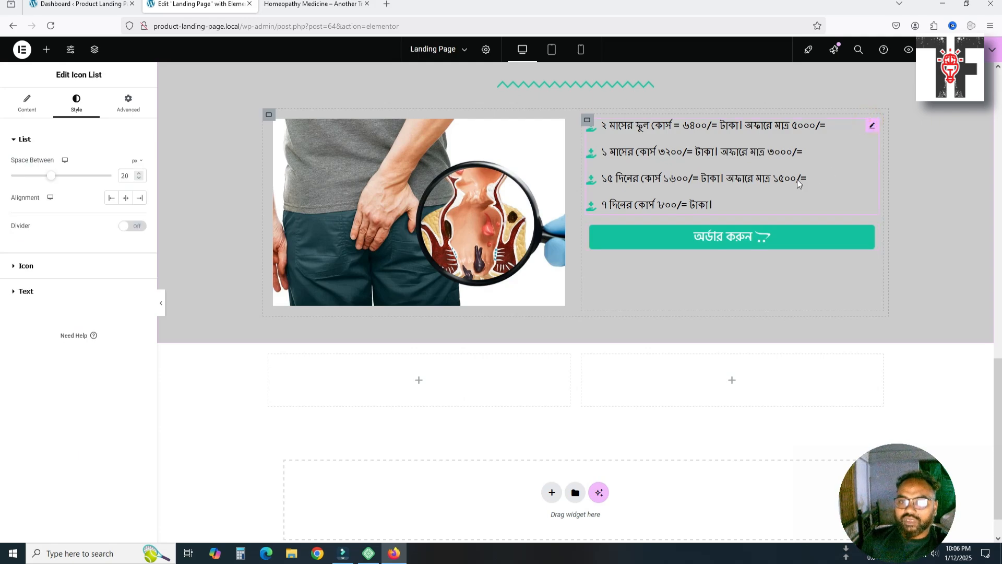
# Unlink the price list's margin and set Top to 50 px and Bottom to 20 px
pyautogui.click(116, 110)
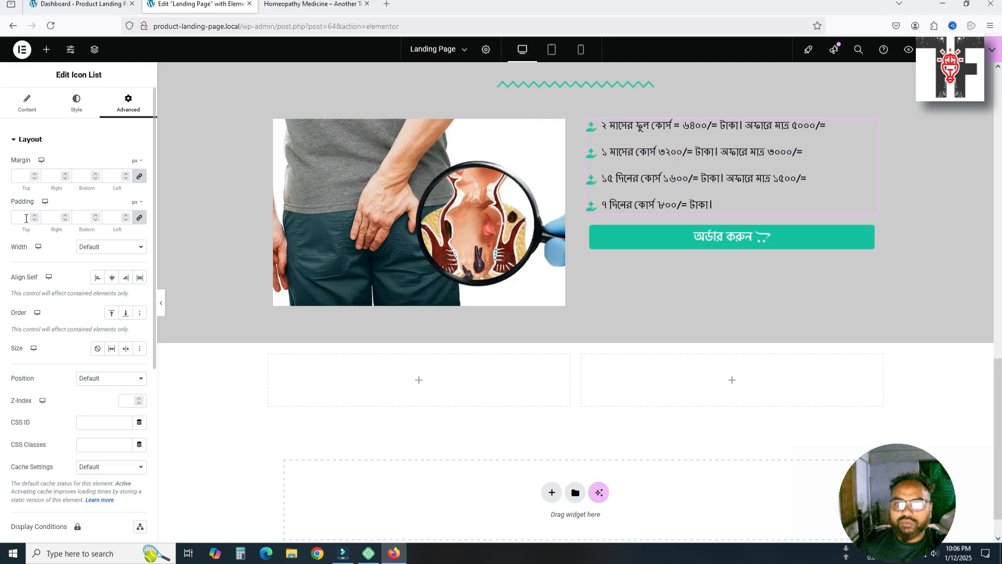
pyautogui.click(22, 179)
pyautogui.click(136, 175)
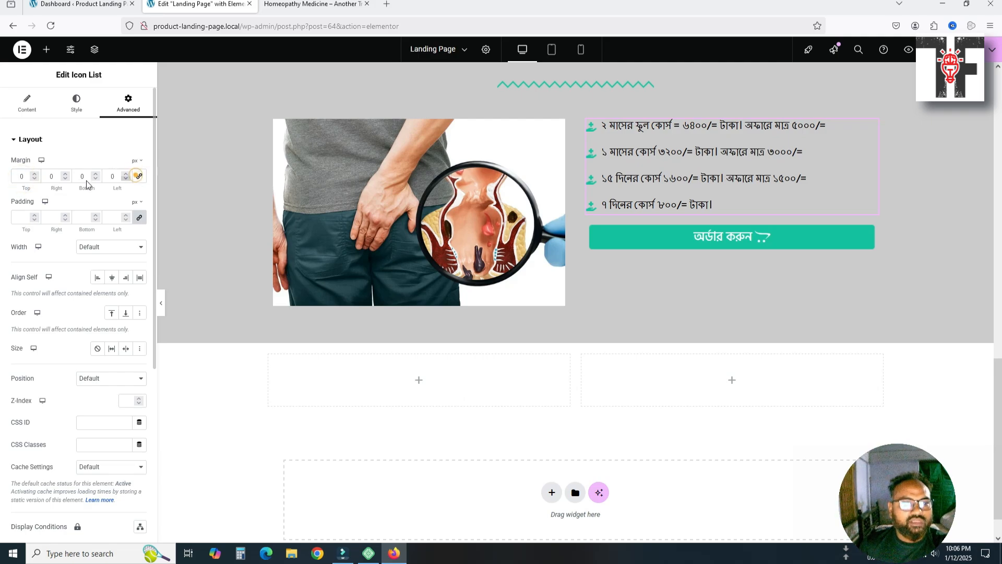
pyautogui.doubleClick(23, 178)
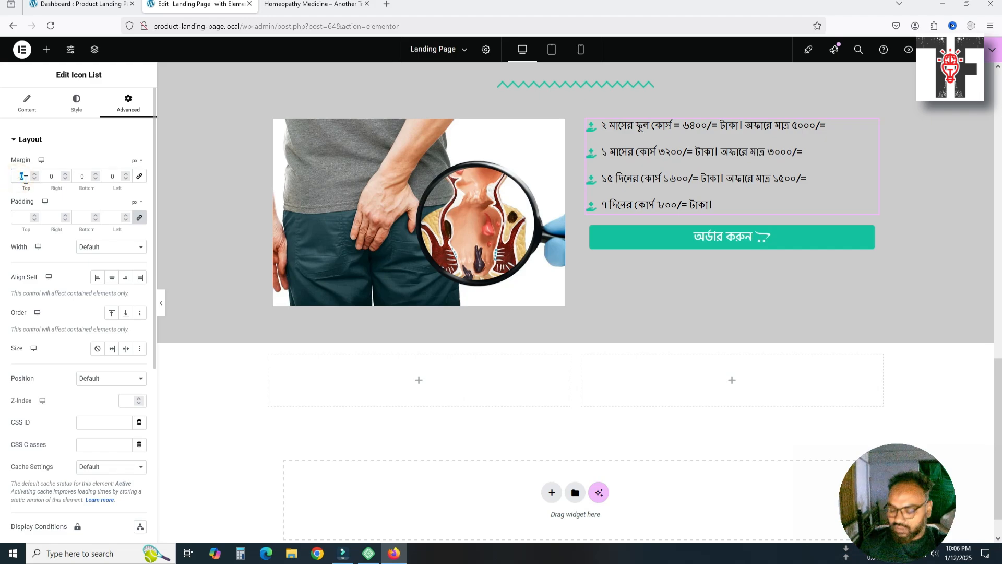
pyautogui.write('50')
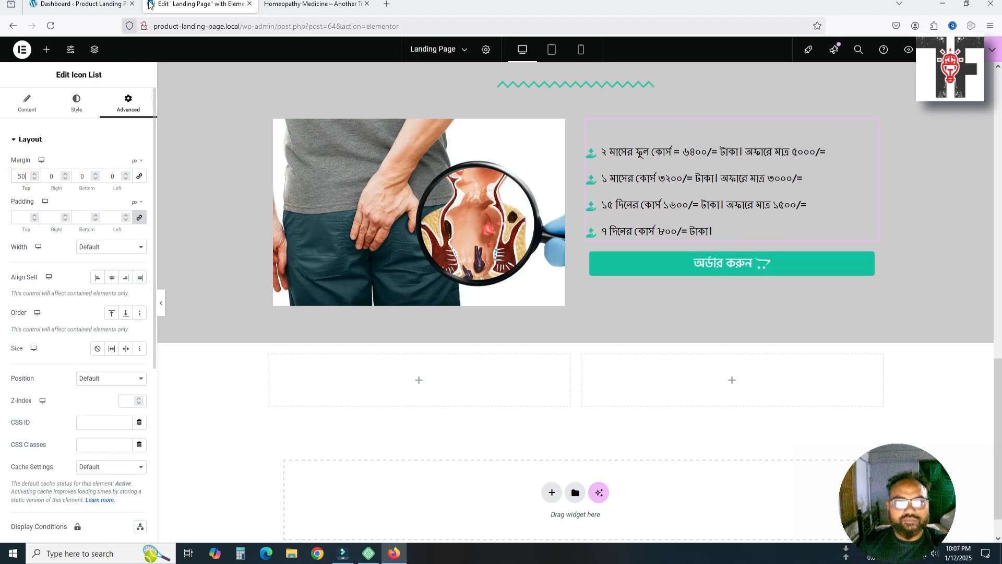
pyautogui.click(276, 4)
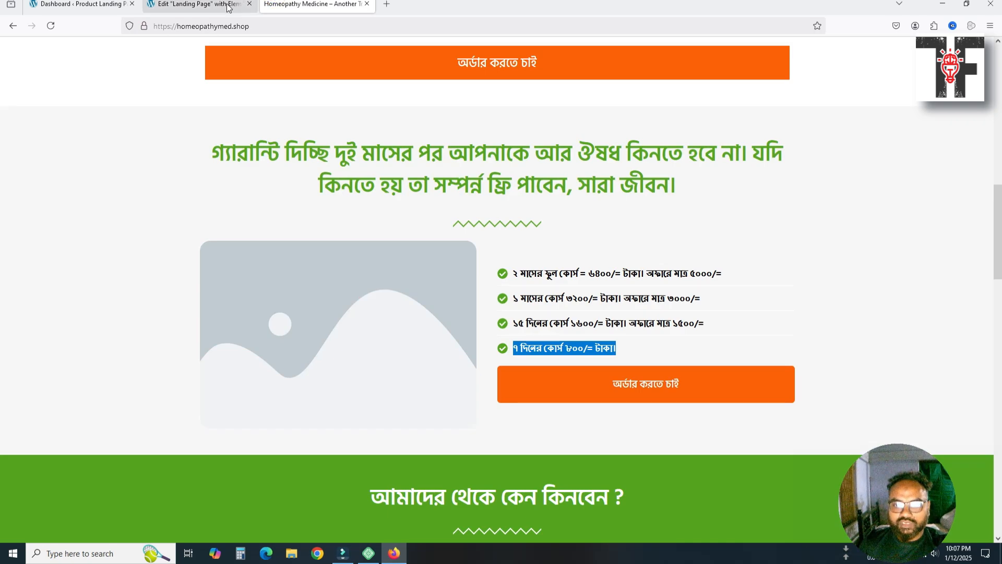
pyautogui.click(186, 4)
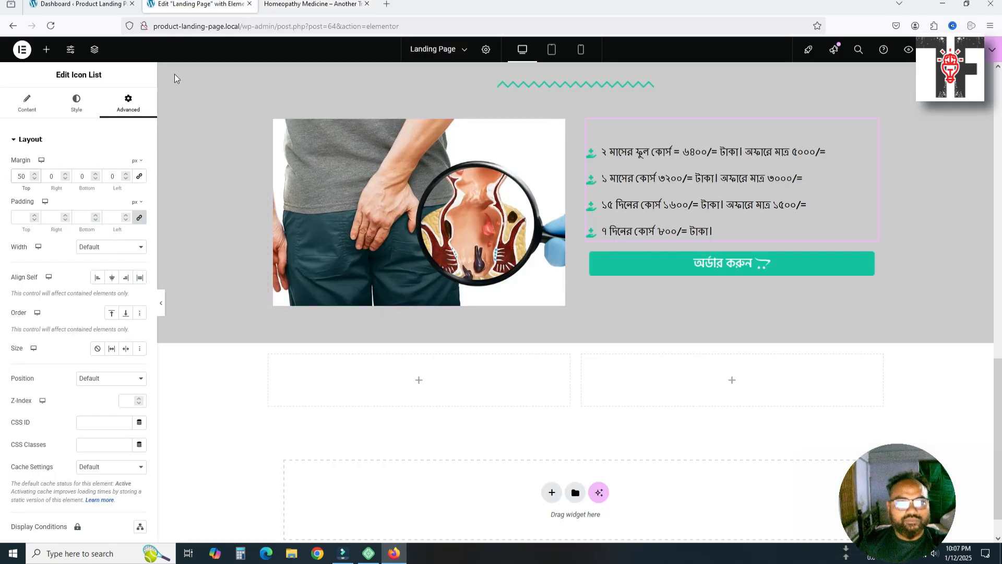
pyautogui.doubleClick(33, 177)
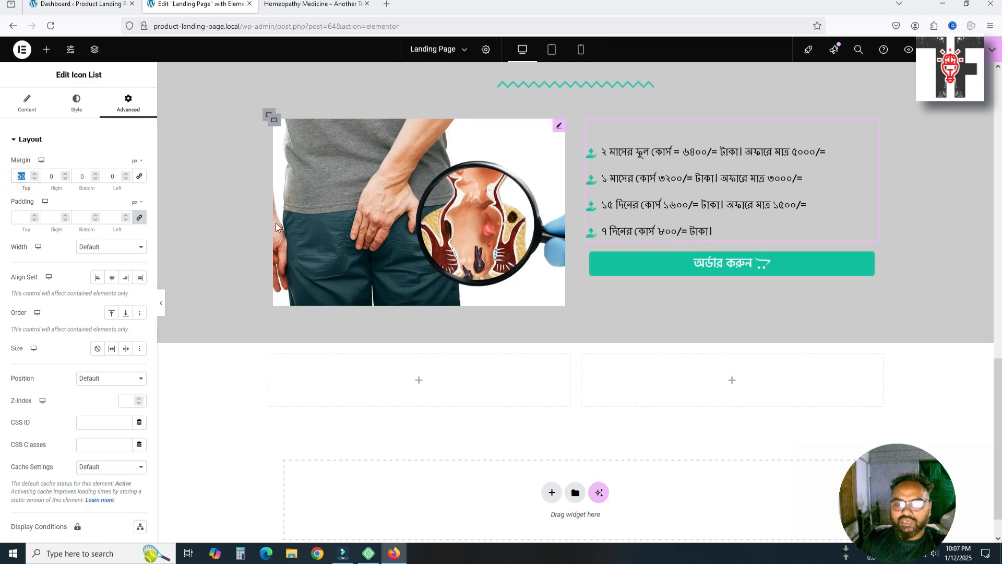
pyautogui.click(51, 176)
pyautogui.doubleClick(78, 177)
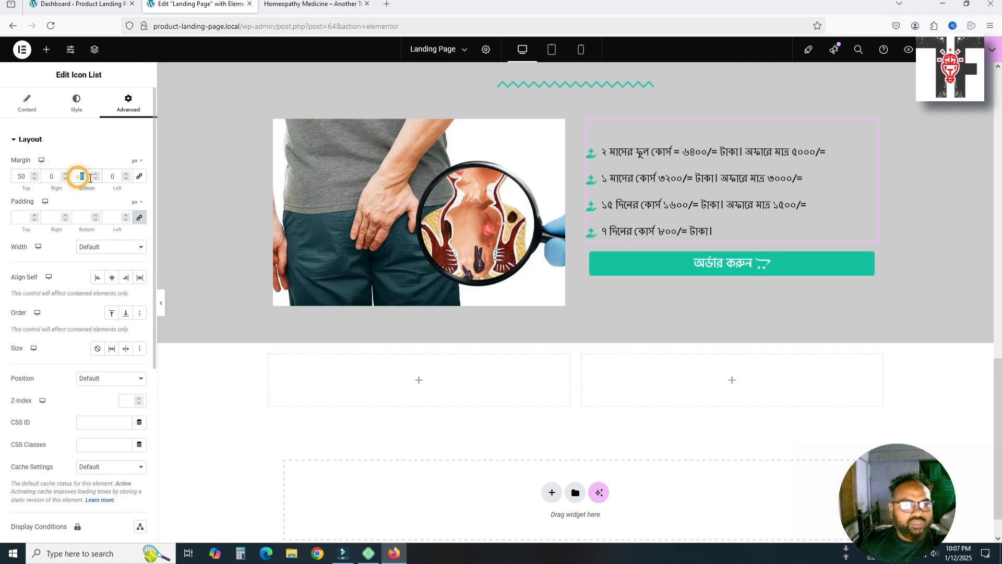
pyautogui.write('10')
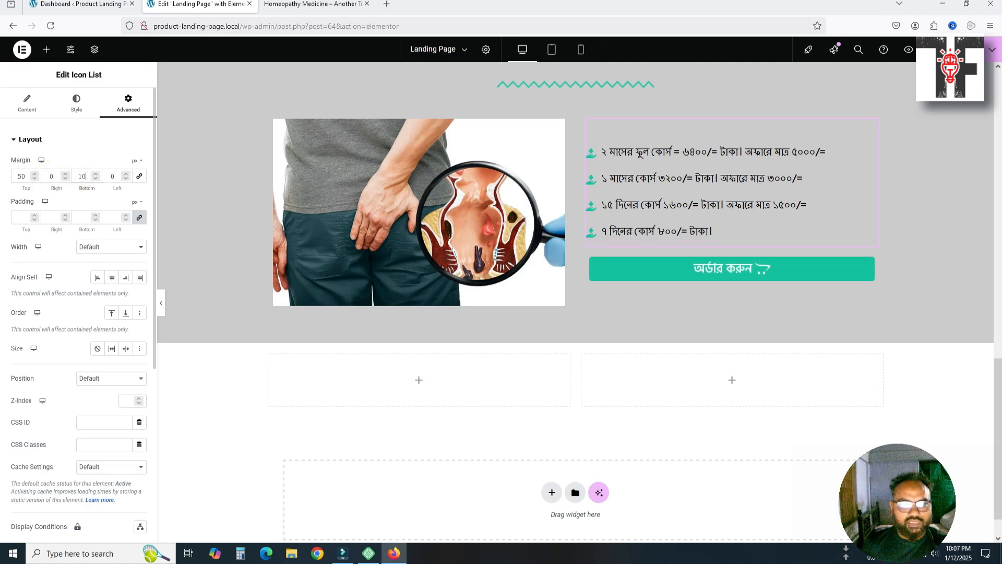
pyautogui.press('Up')
pyautogui.press('Up')
pyautogui.press('Up')
pyautogui.press('Up')
pyautogui.press('Up')
pyautogui.press('Up')
pyautogui.press('Up')
pyautogui.press('Up')
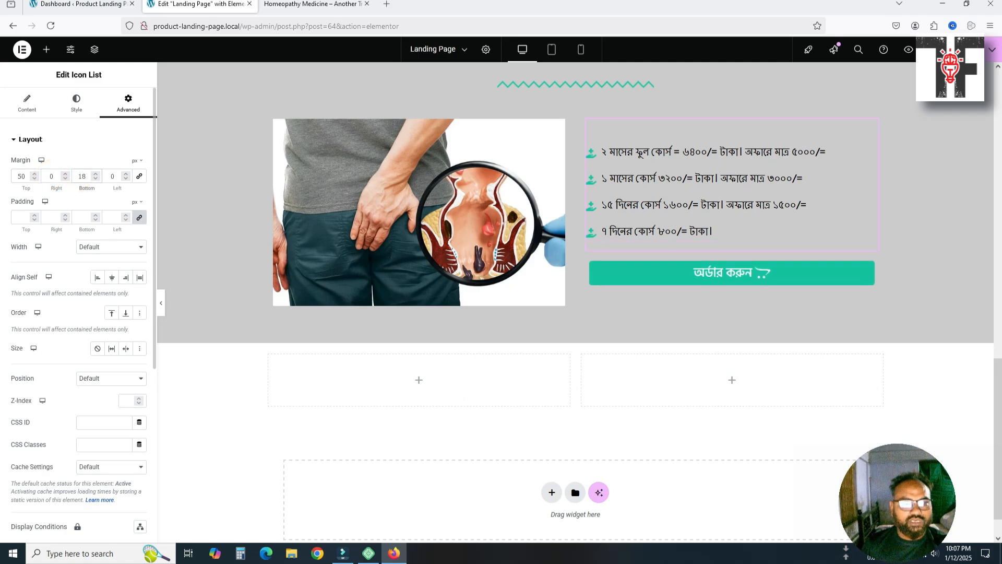
pyautogui.press('Up')
pyautogui.press('Up')
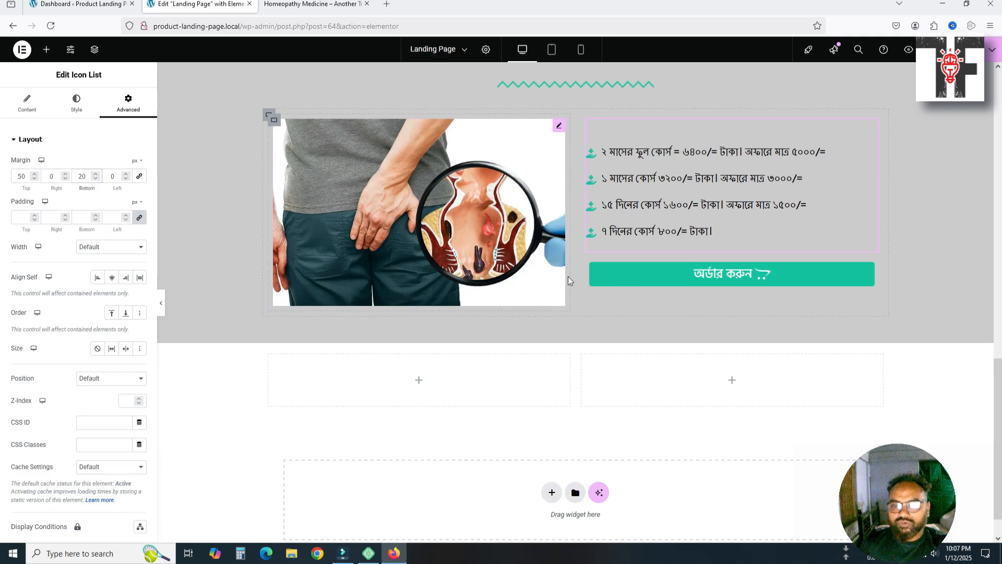
# Align the order button to the left
pyautogui.click(641, 279)
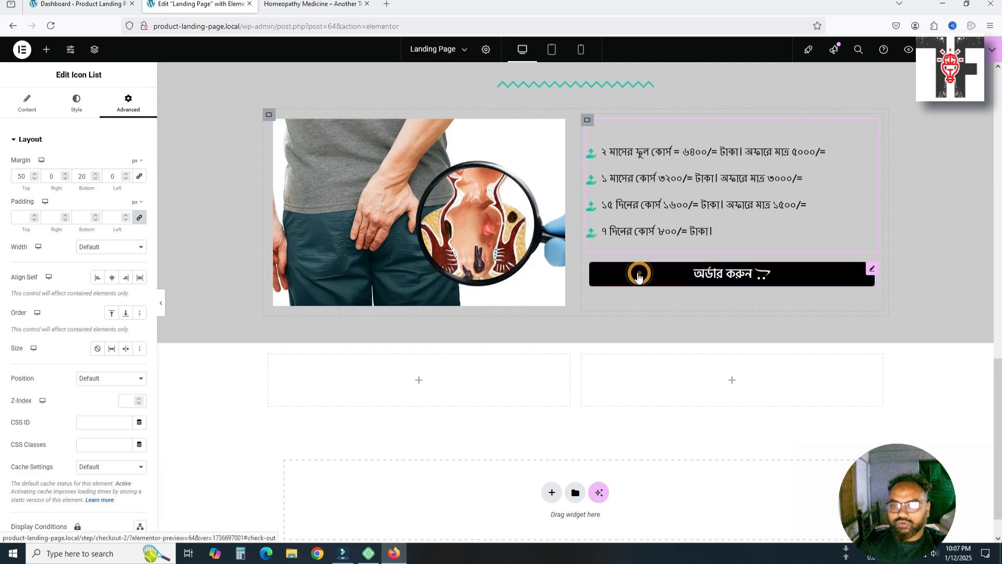
pyautogui.click(97, 167)
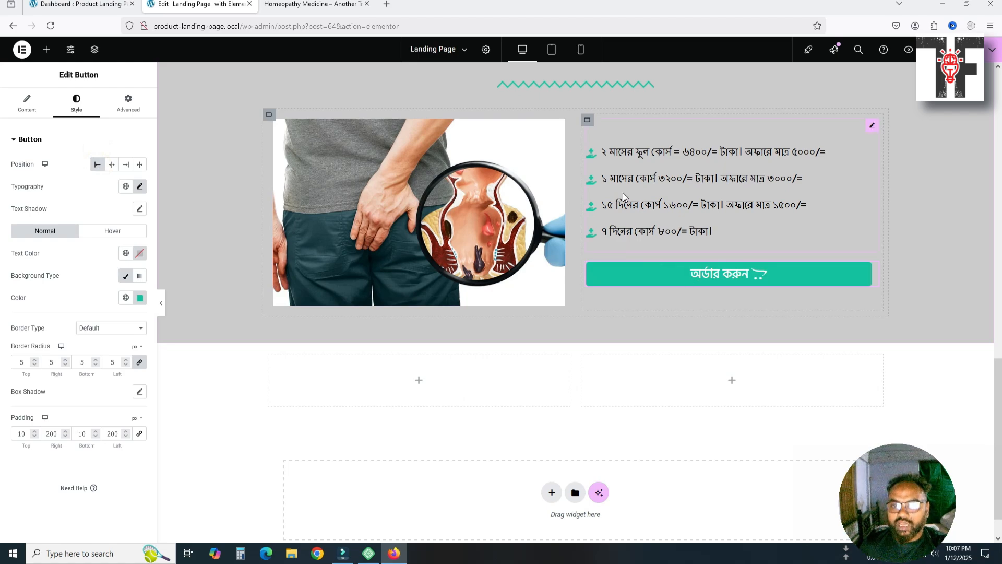
pyautogui.scroll(5, 333, 261)
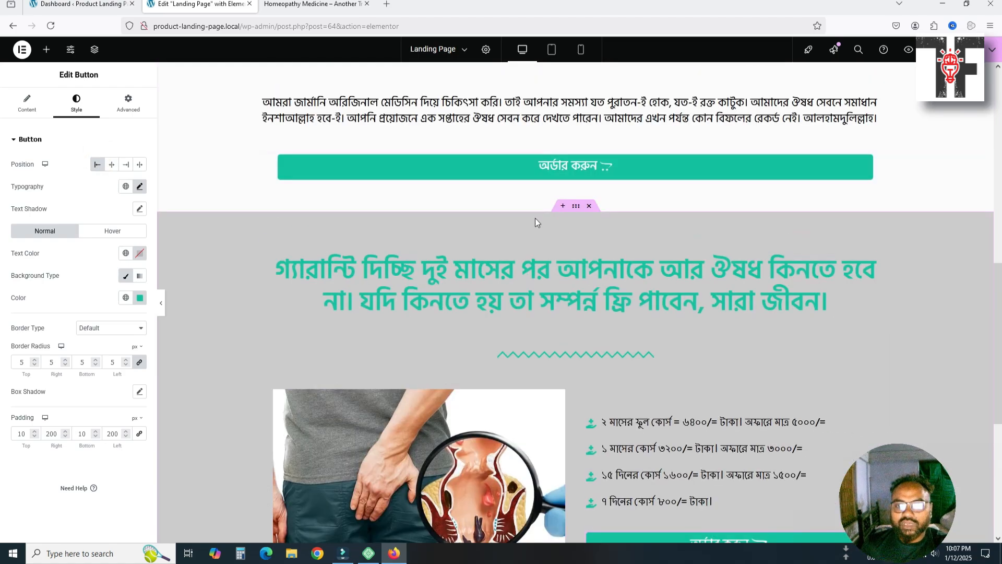
# Lighten the guarantee section container's background colour to a near-white light grey
pyautogui.click(575, 207)
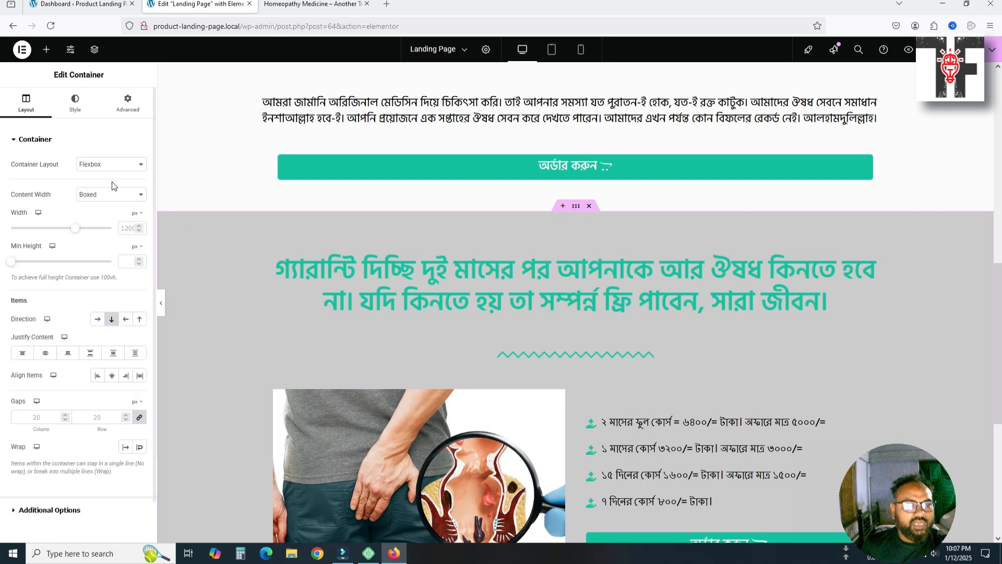
pyautogui.click(76, 104)
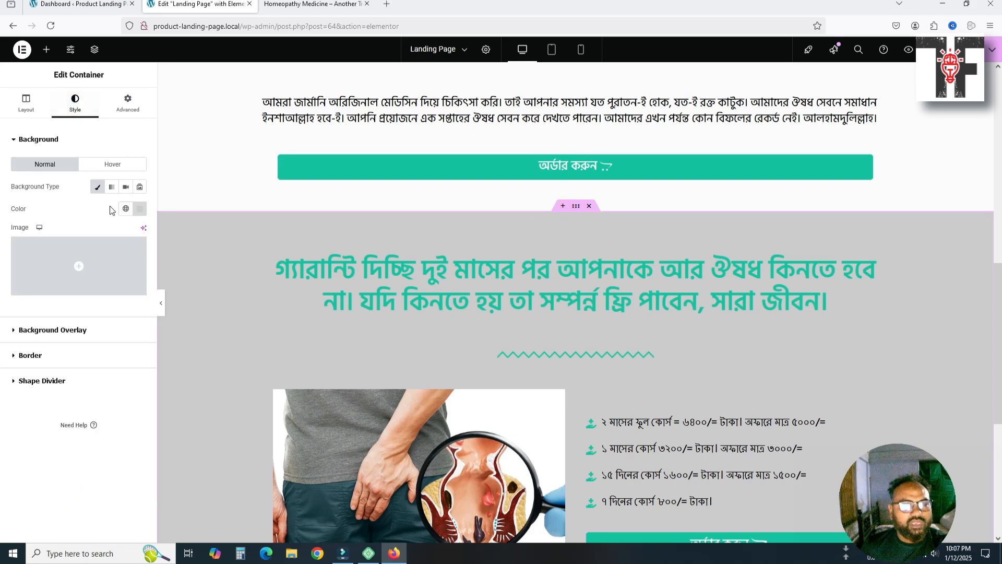
pyautogui.click(139, 210)
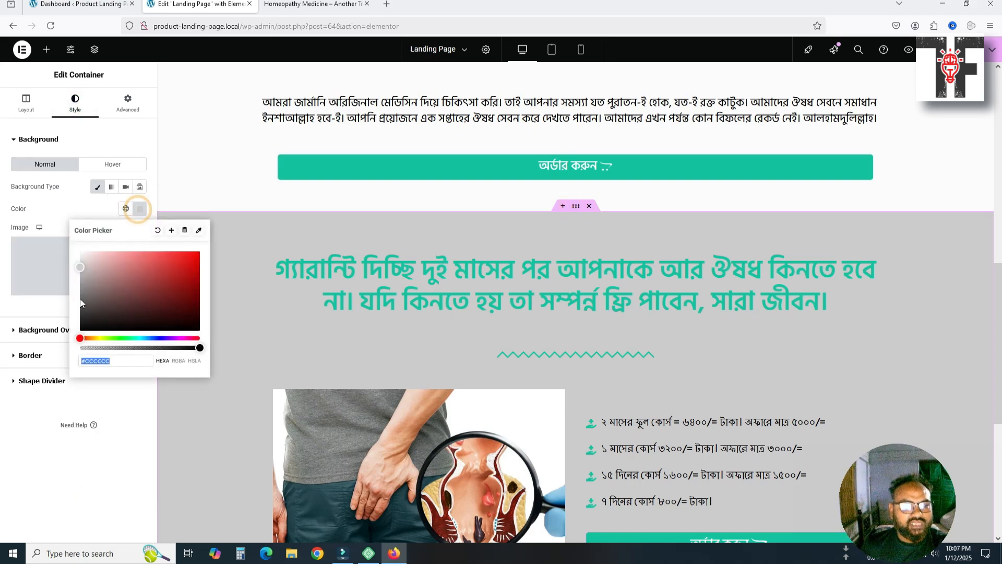
pyautogui.click(79, 267)
pyautogui.moveTo(79, 267); pyautogui.dragTo(78, 254)
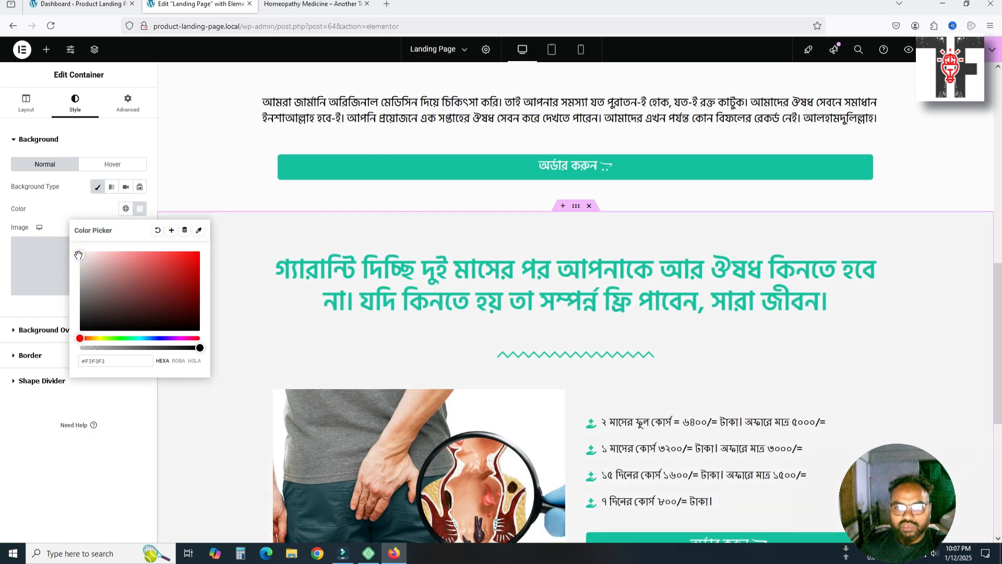
pyautogui.click(201, 193)
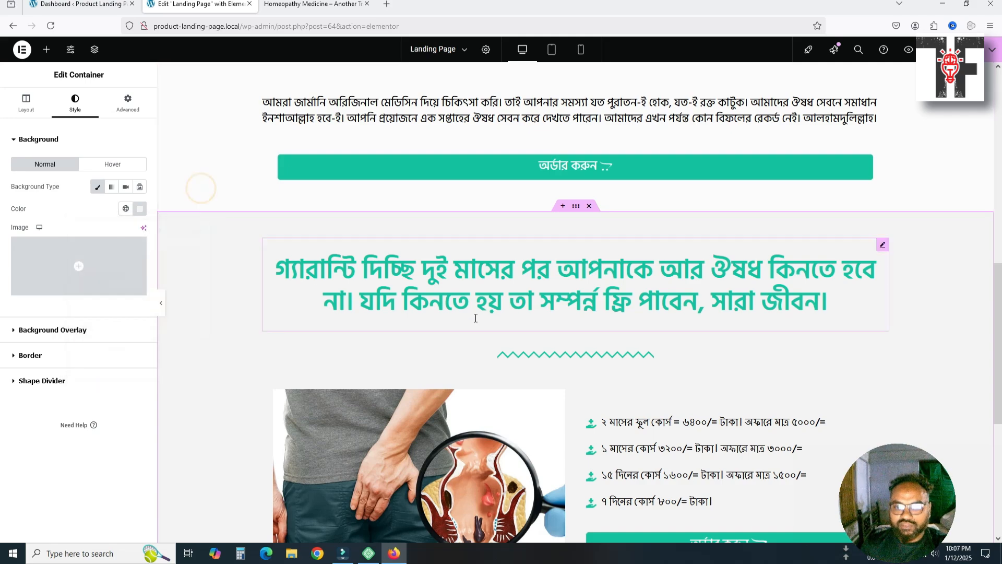
pyautogui.scroll(-5, 476, 320)
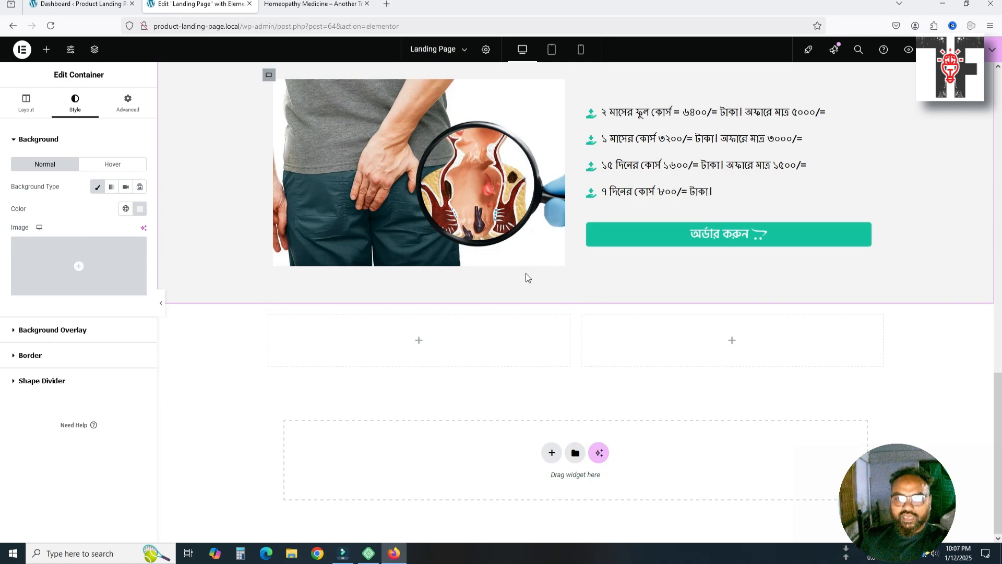
pyautogui.scroll(1, 536, 194)
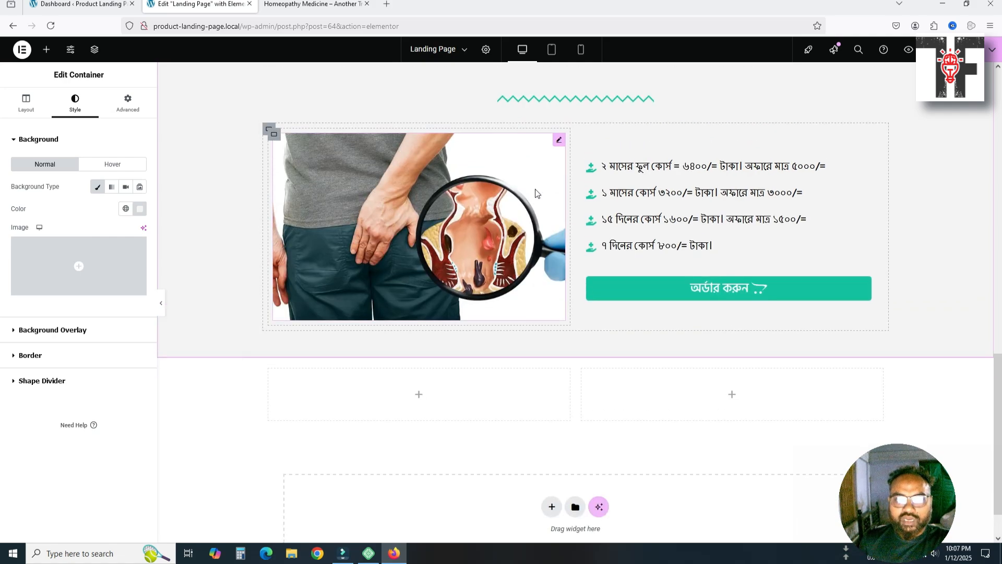
# Round the product image's corners with a 20 px border radius
pyautogui.click(559, 141)
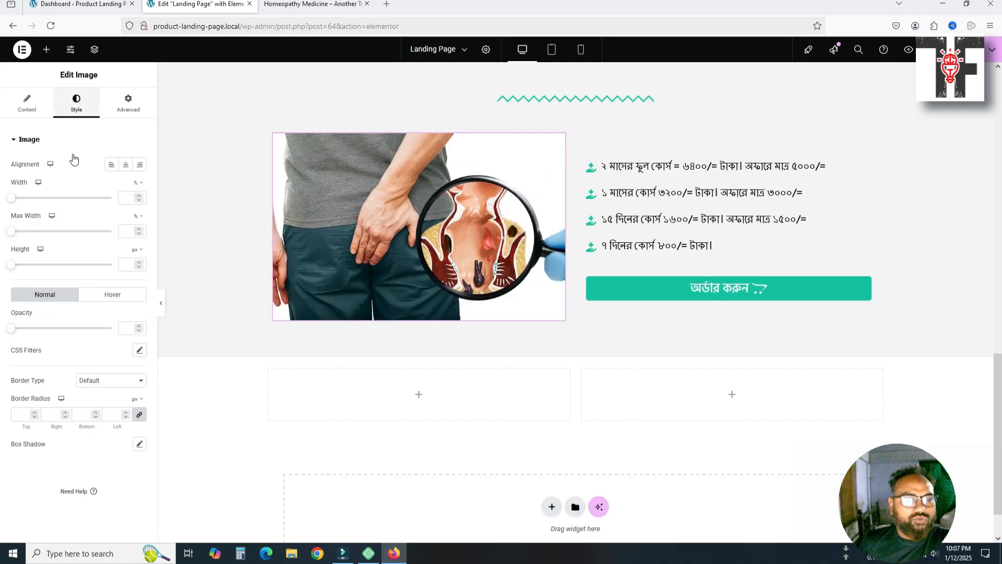
pyautogui.click(21, 416)
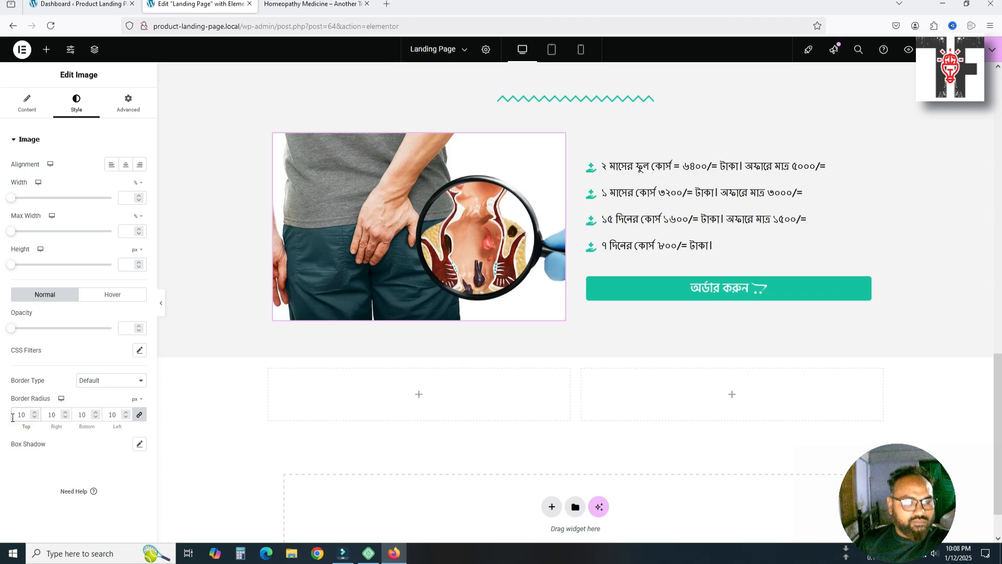
pyautogui.moveTo(12, 418); pyautogui.dragTo(30, 417)
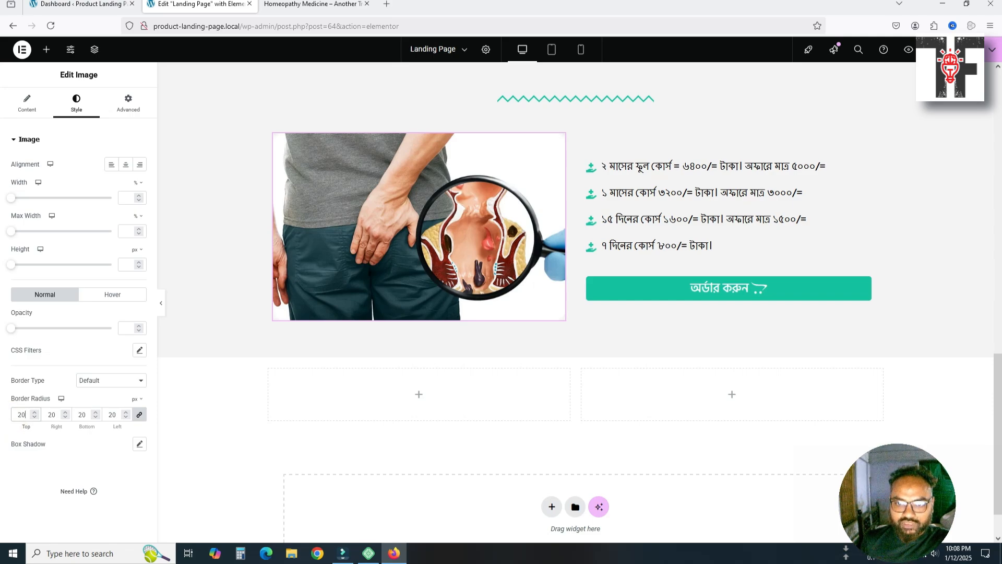
pyautogui.click(665, 214)
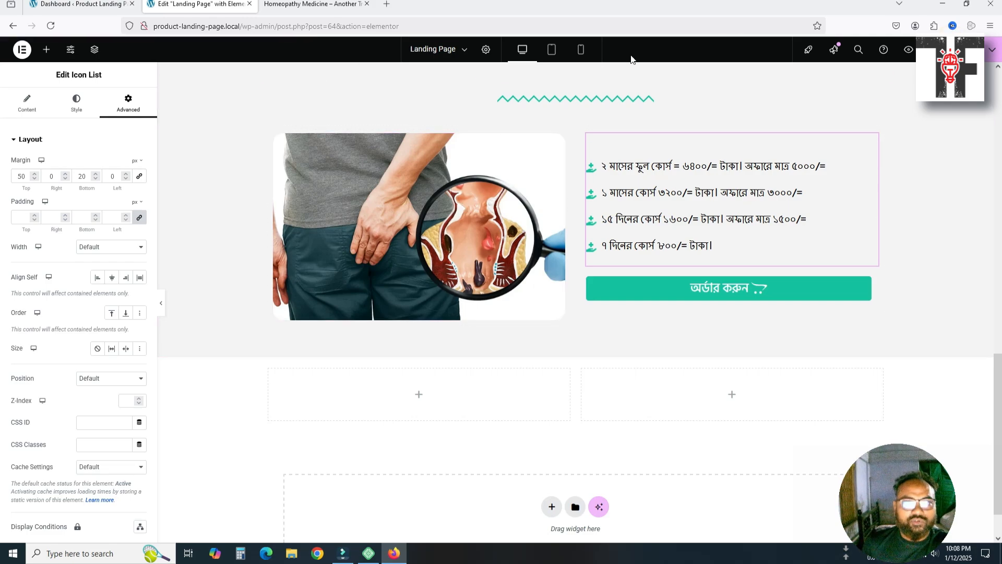
# Preview the landing page and compare it with the reference's 'আমাদের থেকে কেন কিনবেন ?' section
pyautogui.click(899, 51)
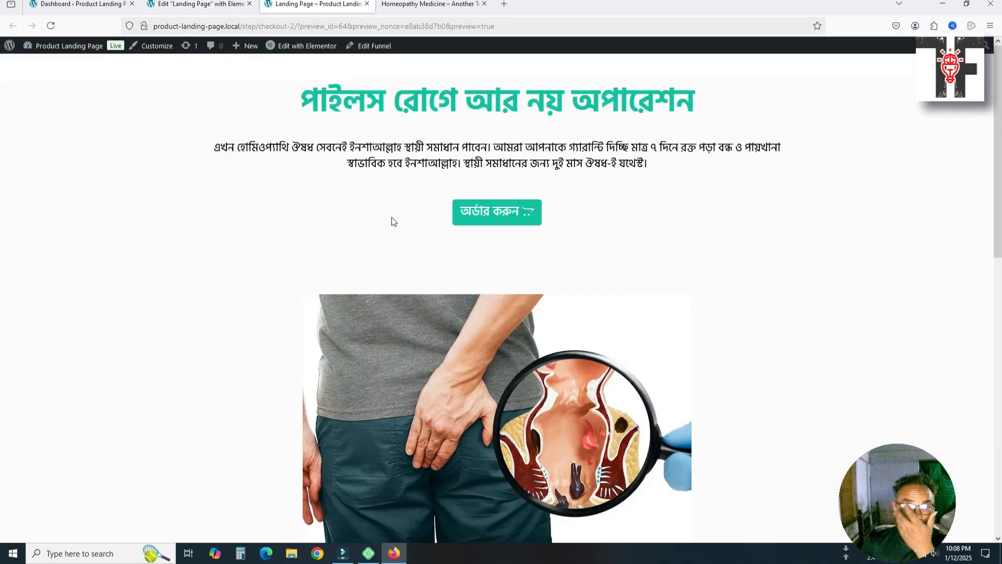
pyautogui.scroll(-10, 394, 221)
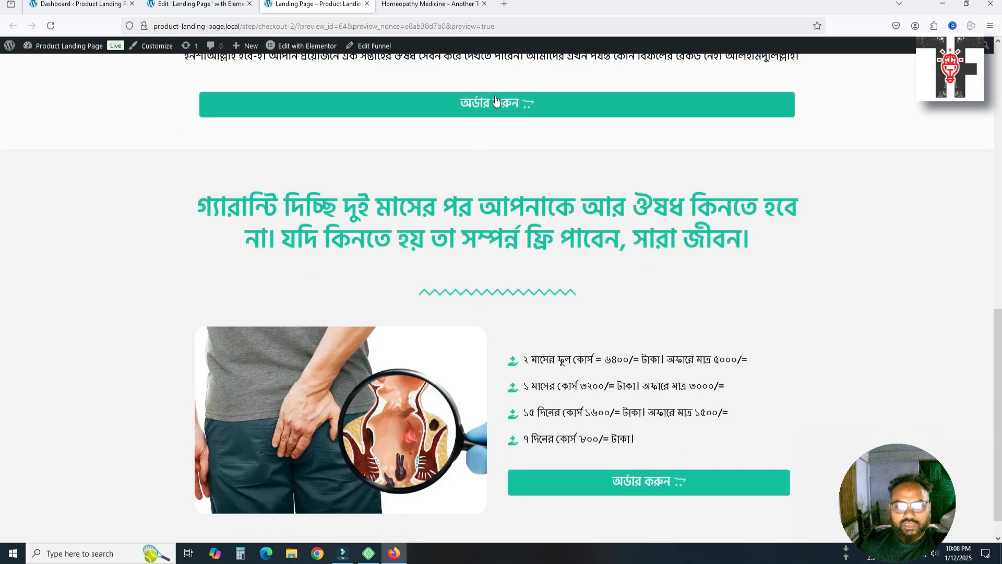
pyautogui.scroll(-1, 493, 273)
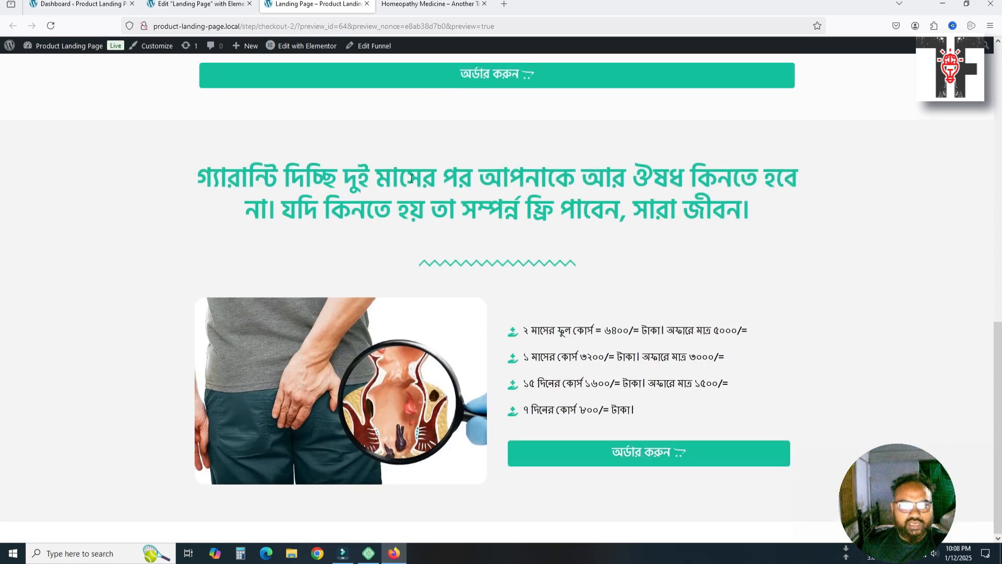
pyautogui.click(428, 4)
pyautogui.scroll(-2, 533, 392)
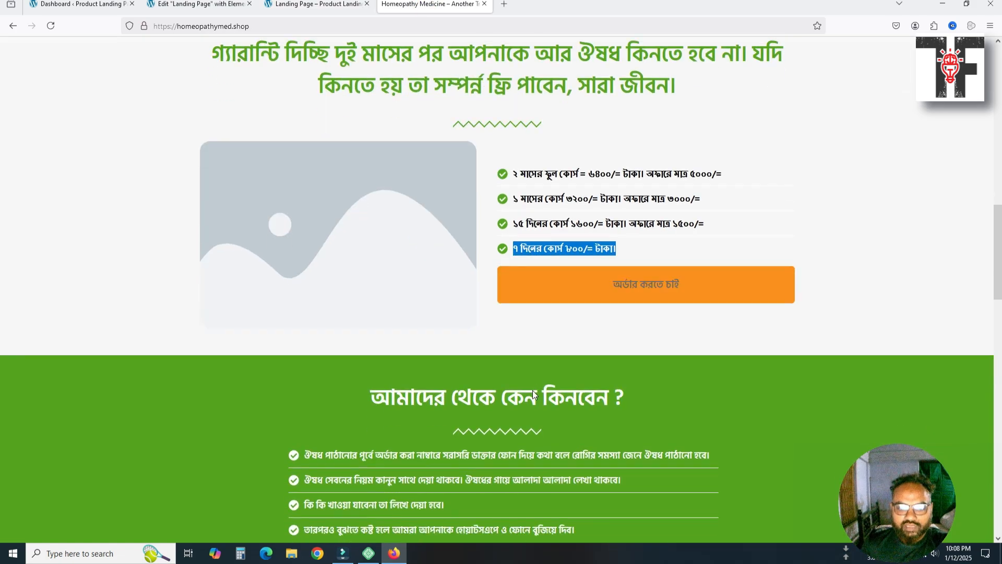
pyautogui.scroll(-5, 532, 390)
pyautogui.scroll(4, 460, 372)
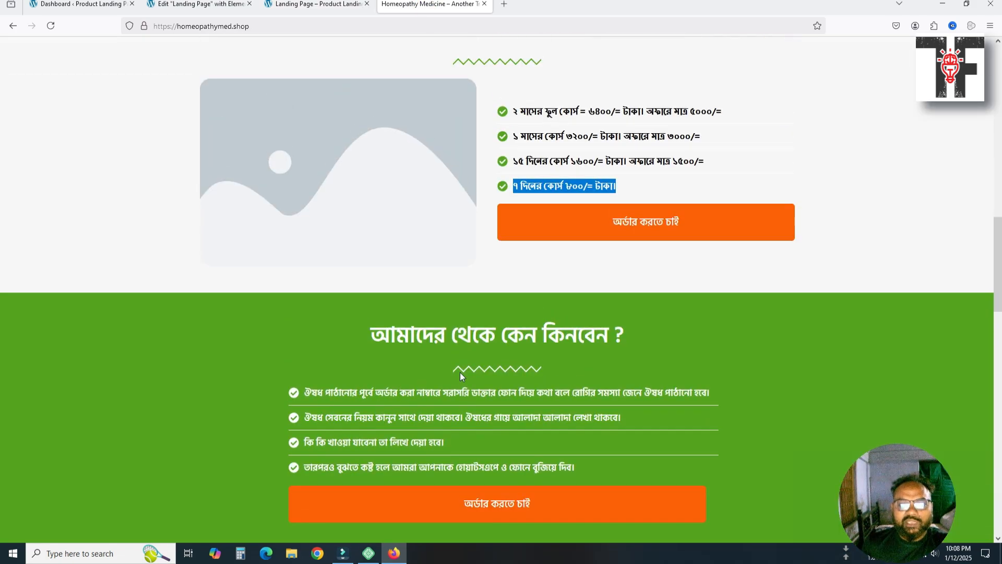
pyautogui.scroll(-4, 457, 374)
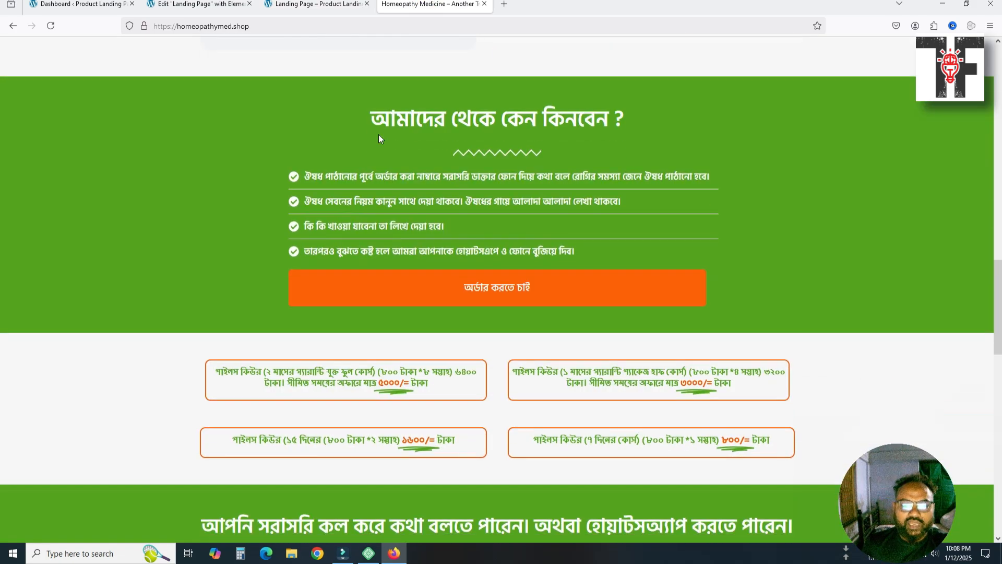
pyautogui.moveTo(369, 121); pyautogui.dragTo(627, 120)
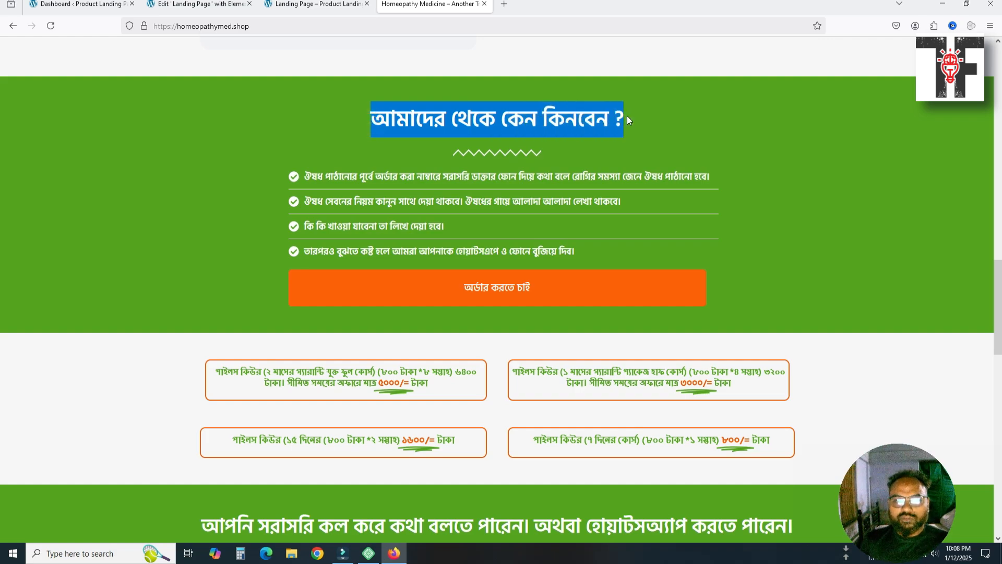
# Close the preview tab and return to the Elementor editor
pyautogui.click(313, 4)
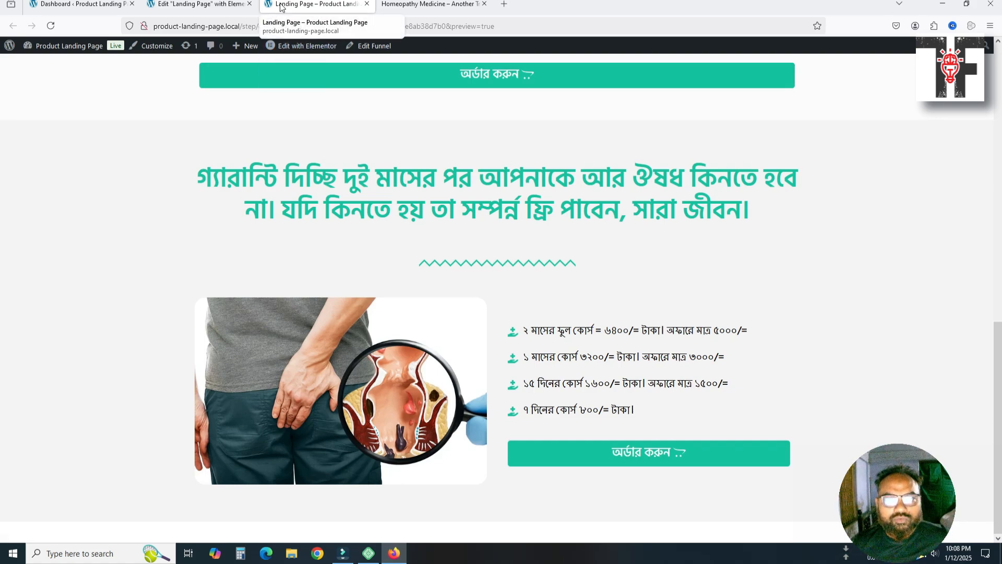
pyautogui.click(367, 3)
pyautogui.click(236, 7)
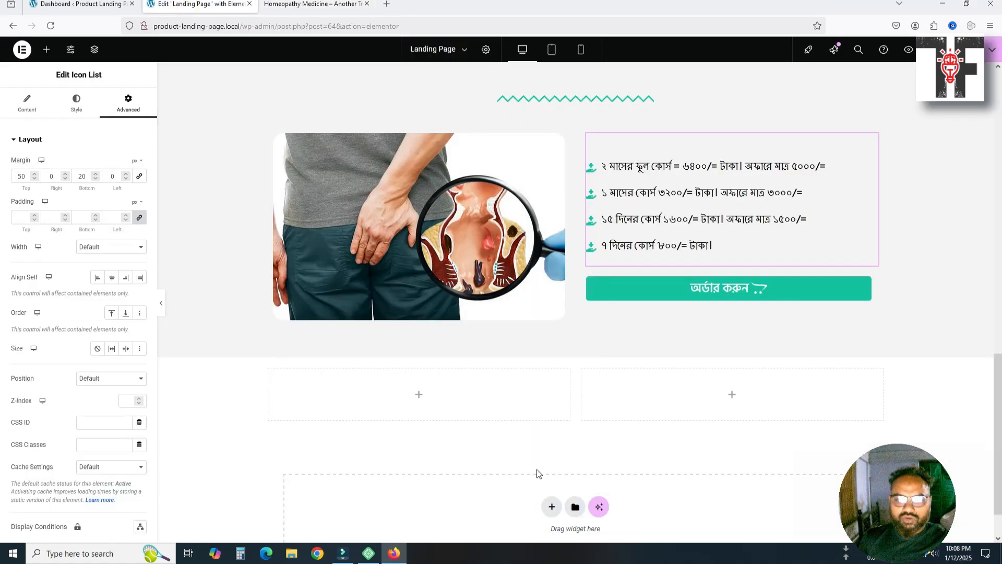
pyautogui.click(284, 5)
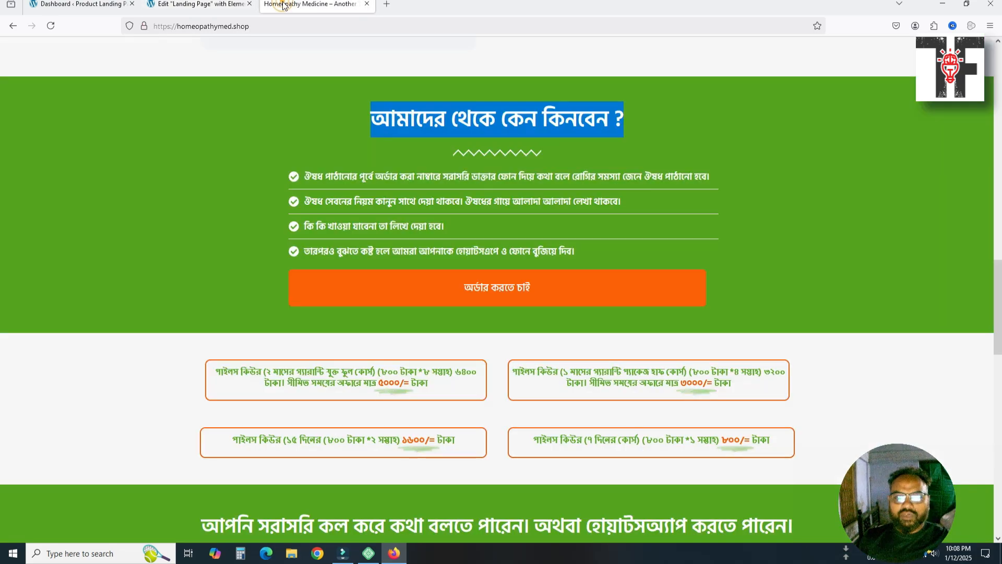
pyautogui.click(220, 6)
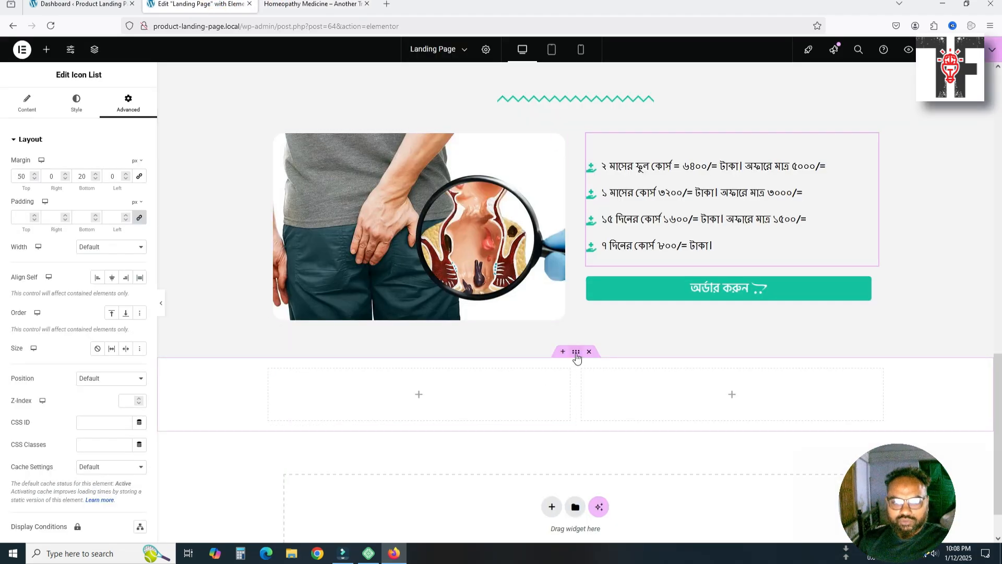
# Delete the empty two-column container below the price list
pyautogui.scroll(-1, 565, 420)
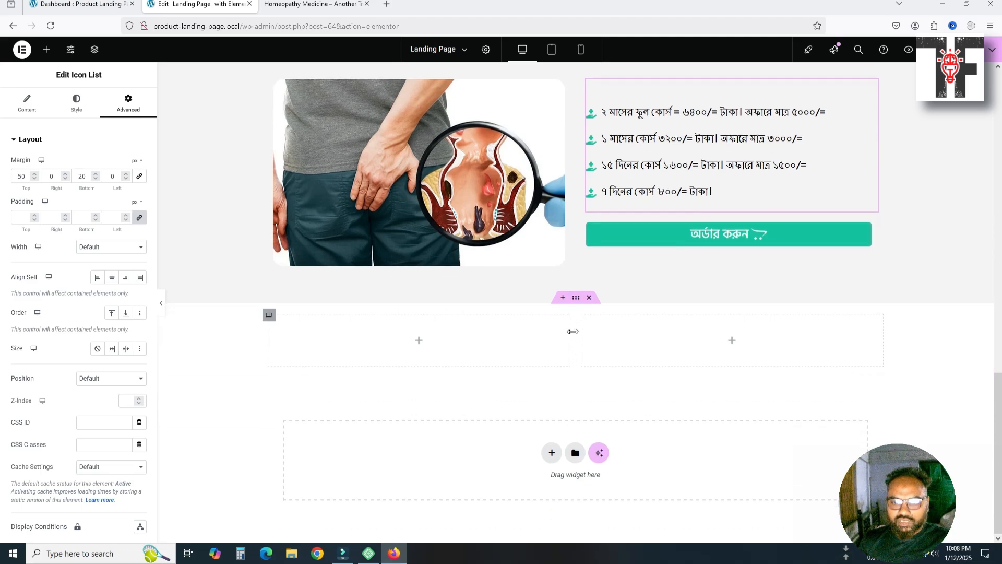
pyautogui.click(577, 298)
pyautogui.click(589, 297)
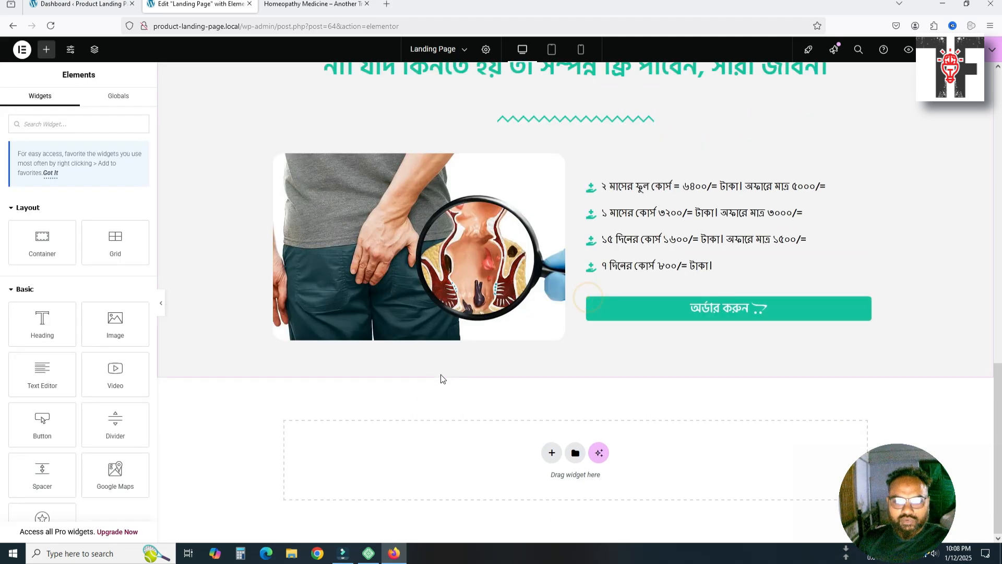
# Add a new single-column Flexbox container at the bottom of the page
pyautogui.click(552, 453)
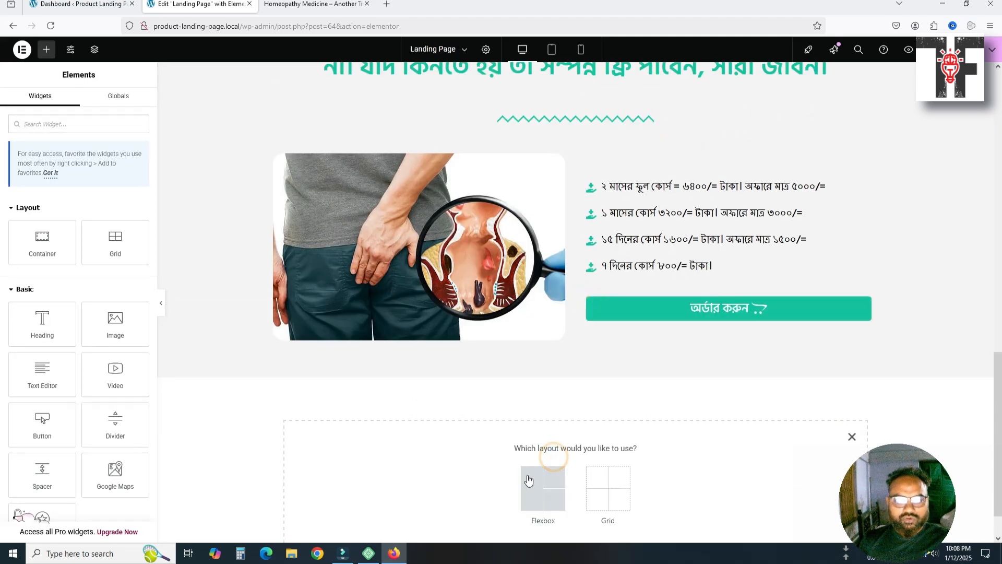
pyautogui.click(542, 478)
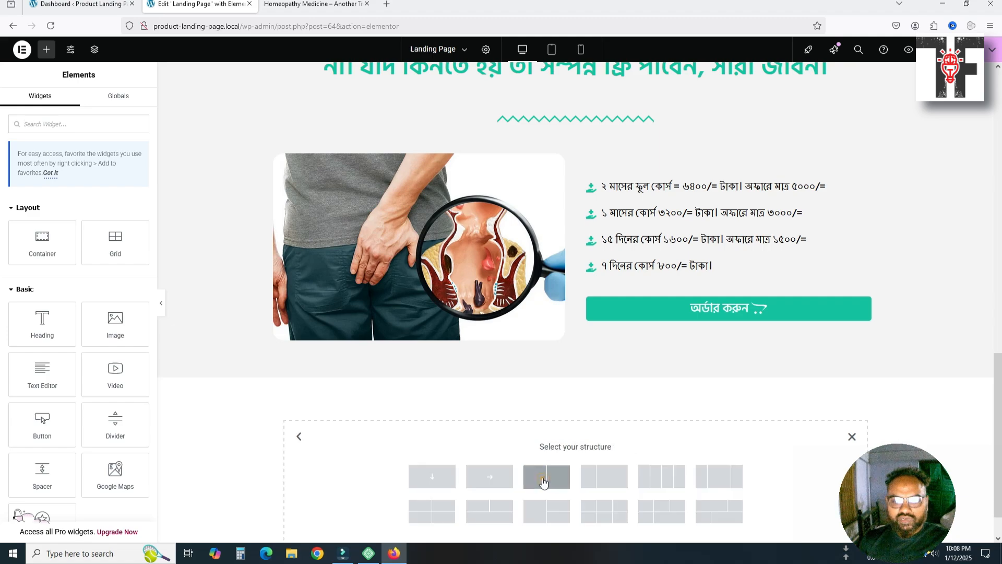
pyautogui.click(453, 474)
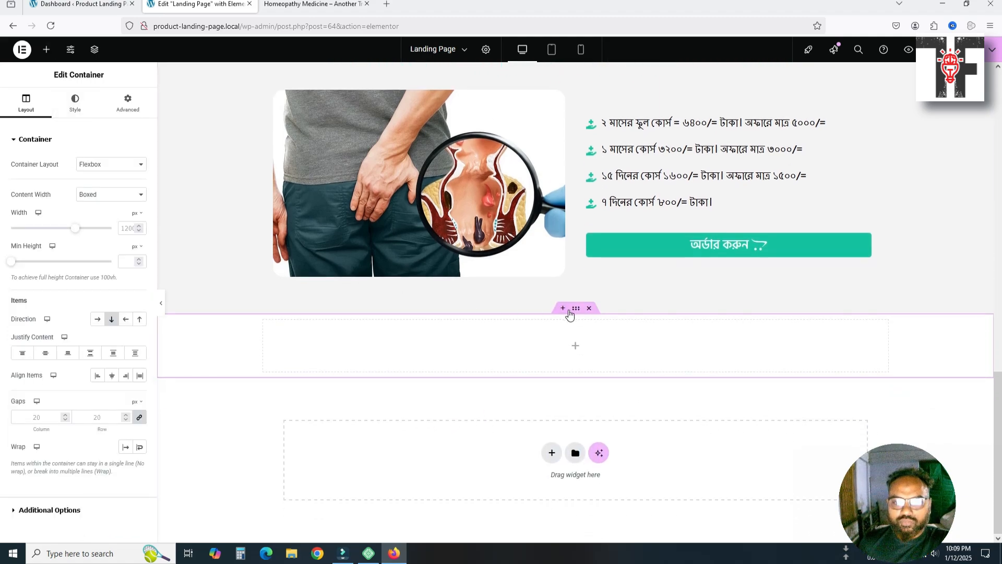
pyautogui.scroll(2, 576, 312)
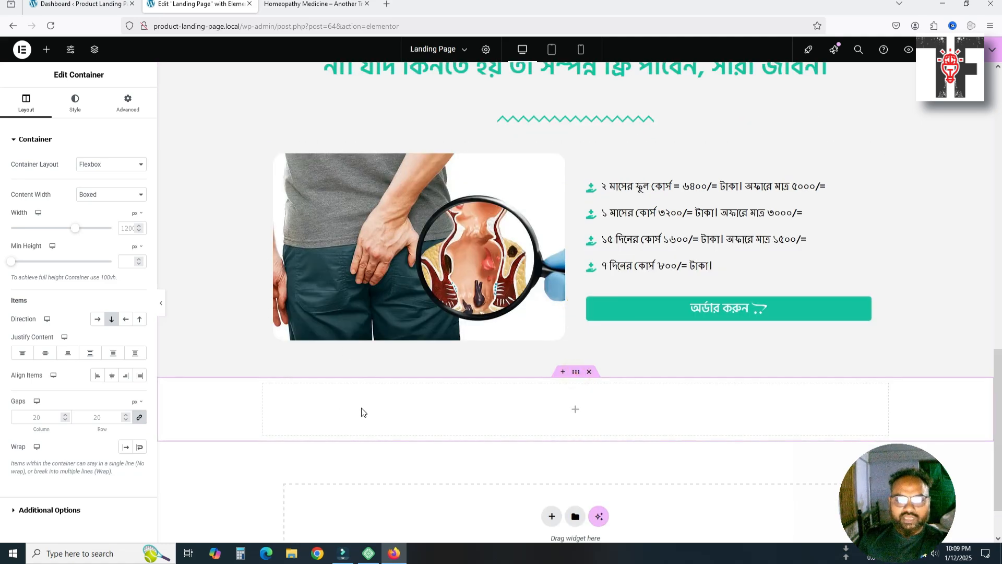
pyautogui.click(323, 5)
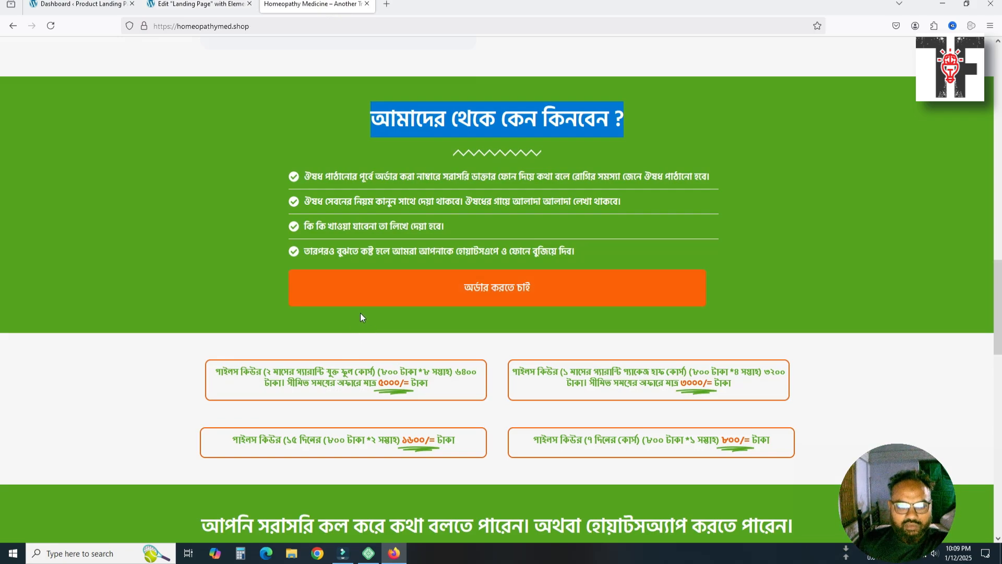
pyautogui.click(212, 9)
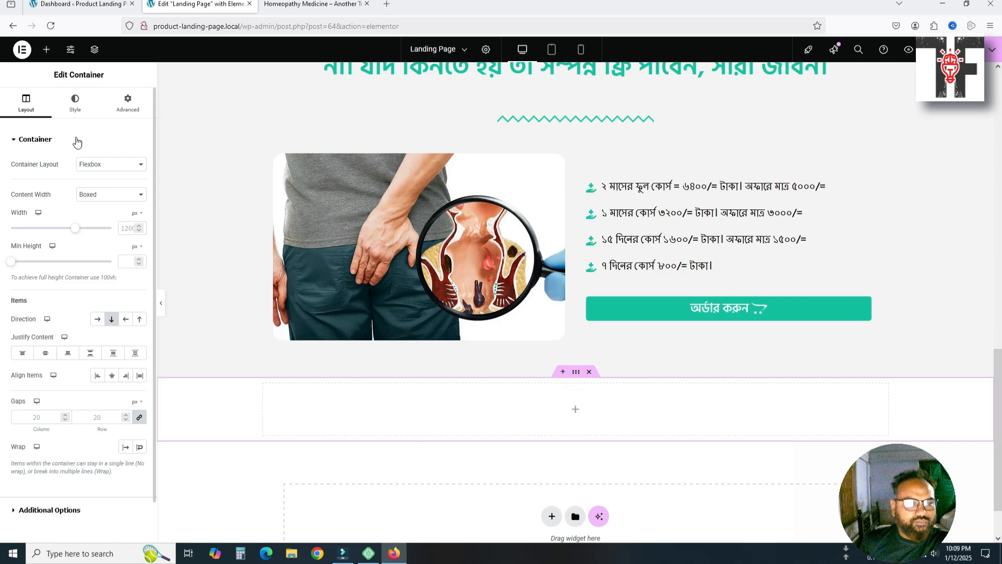
# Give the new container a 50 px top margin and check it on tablet and mobile
pyautogui.click(123, 112)
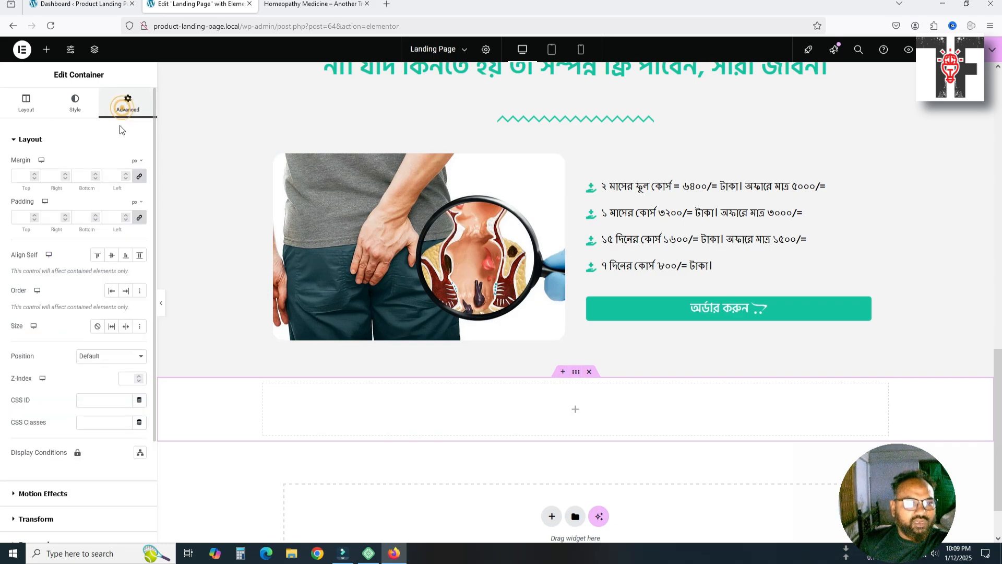
pyautogui.click(138, 177)
pyautogui.doubleClick(21, 177)
pyautogui.write('50')
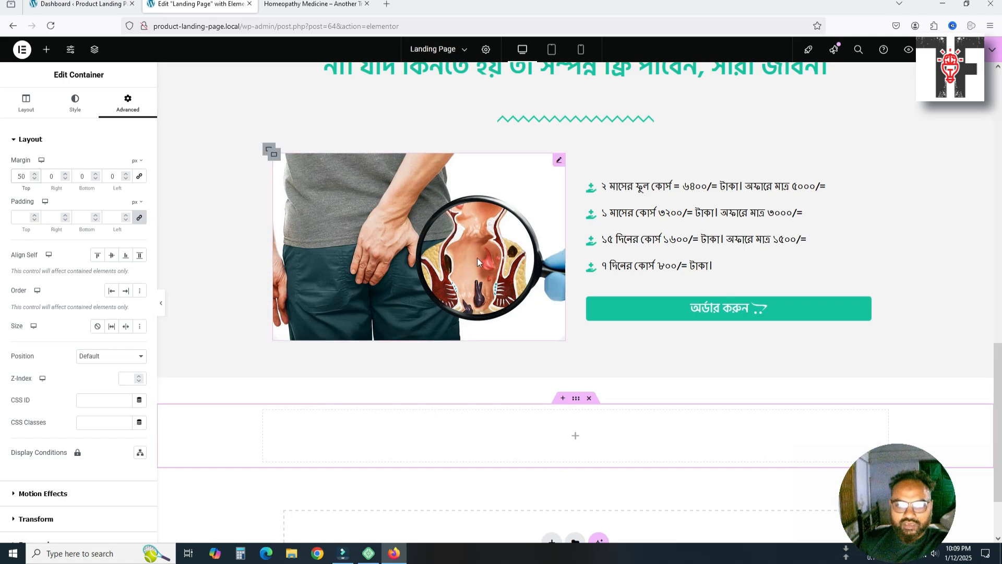
pyautogui.click(546, 51)
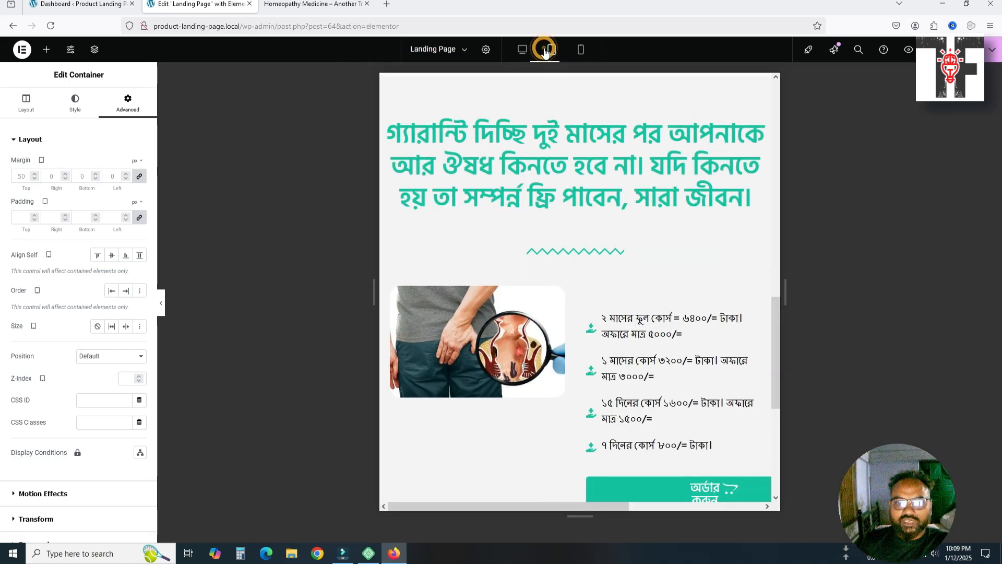
pyautogui.click(579, 51)
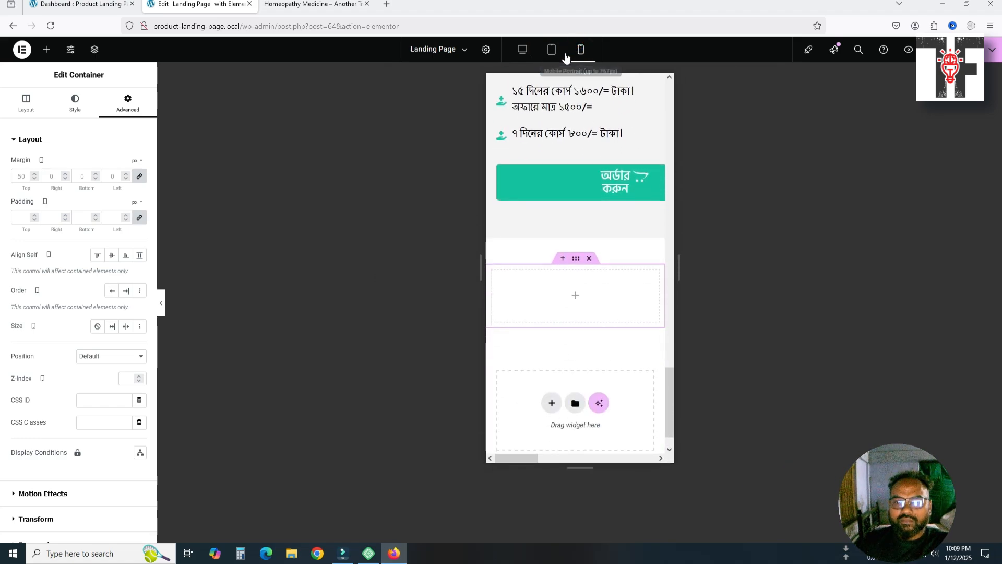
pyautogui.click(522, 49)
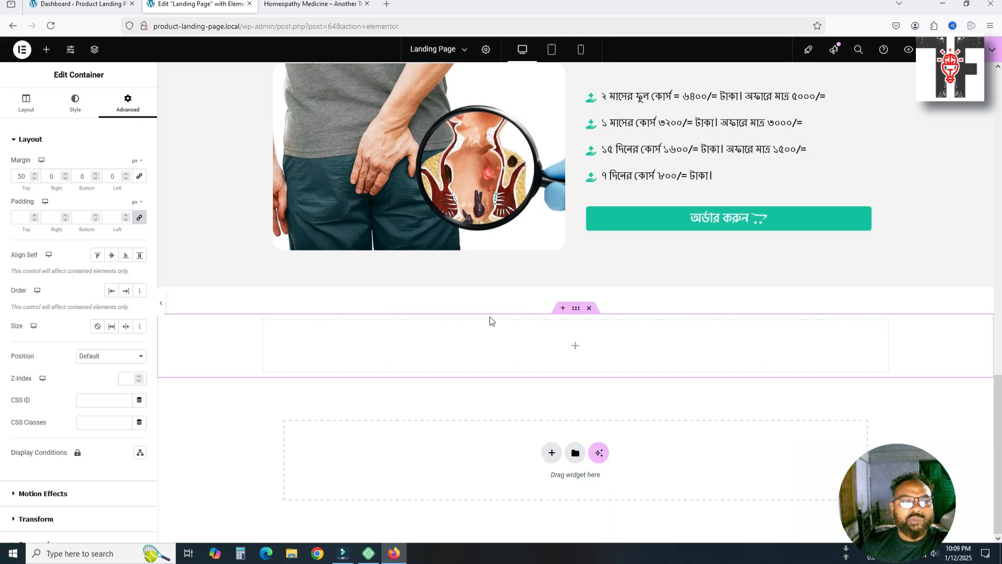
# Copy the why-buy heading text from the reference site for the new container
pyautogui.click(573, 309)
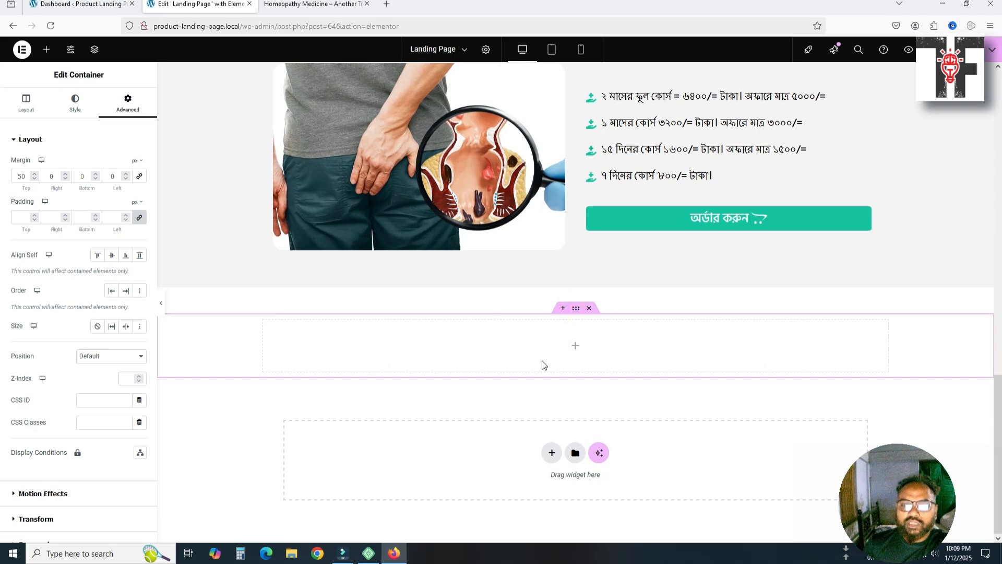
pyautogui.click(575, 348)
pyautogui.click(345, 4)
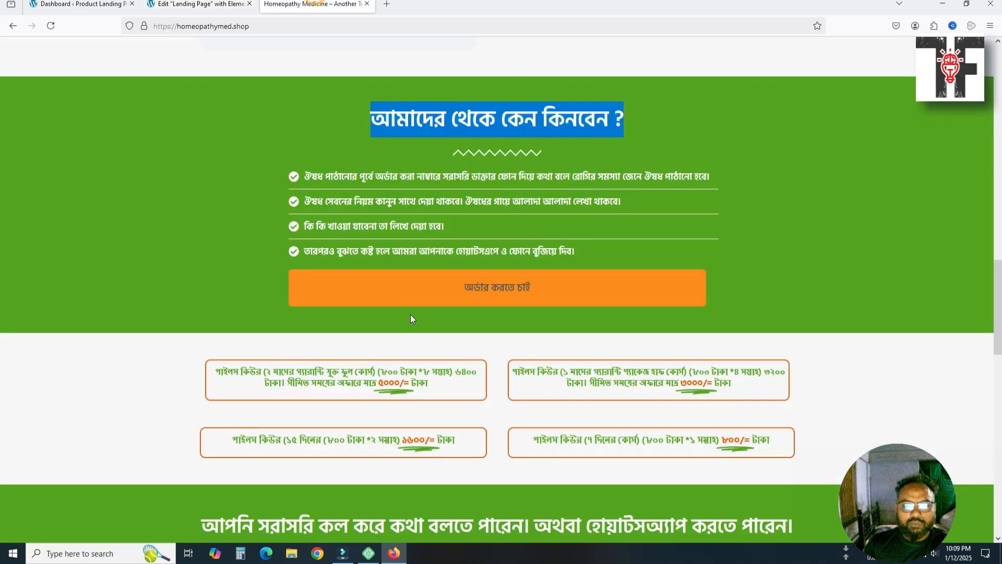
pyautogui.rightClick(467, 119)
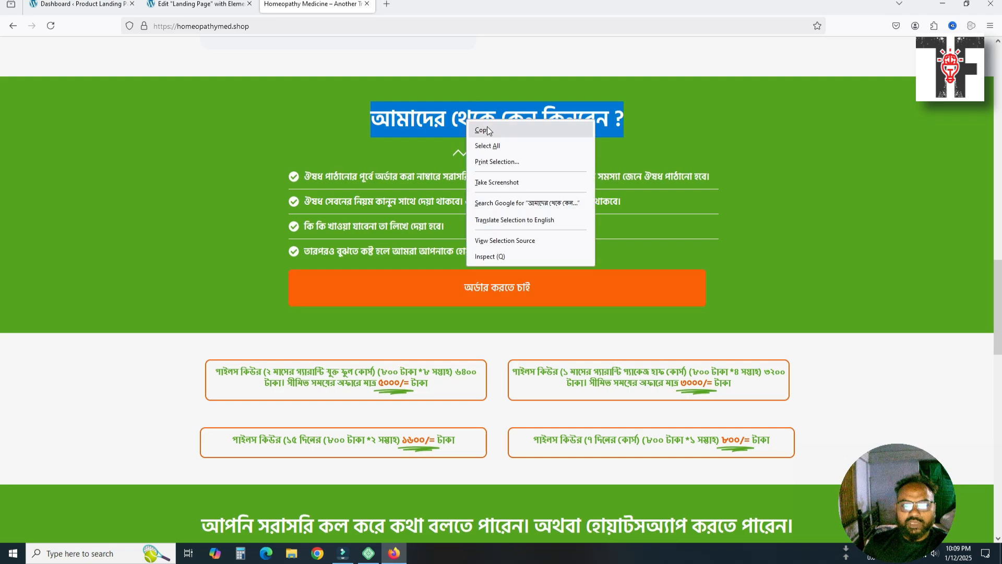
pyautogui.click(487, 127)
pyautogui.click(198, 4)
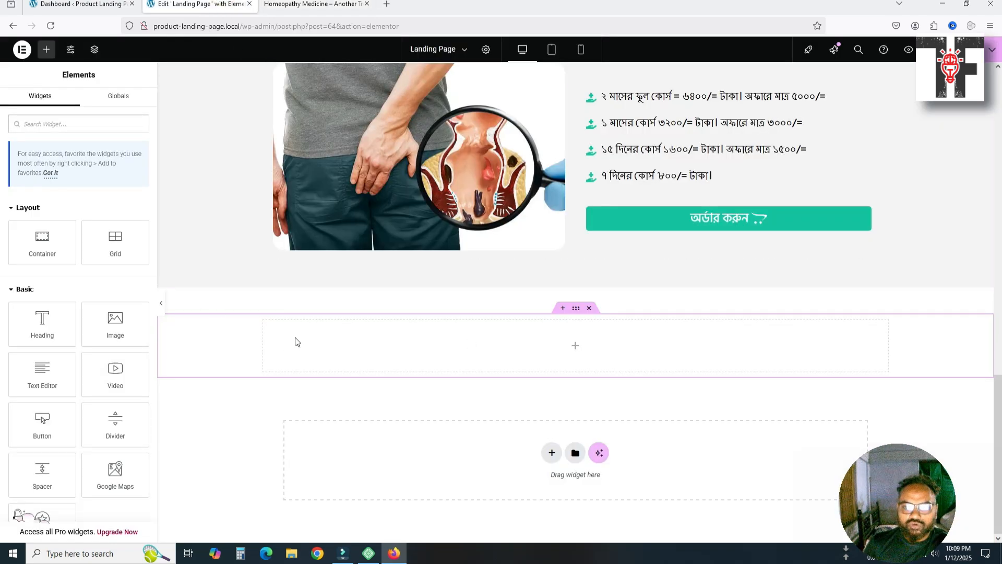
pyautogui.scroll(3, 269, 350)
pyautogui.scroll(-3, 269, 351)
pyautogui.scroll(3, 268, 351)
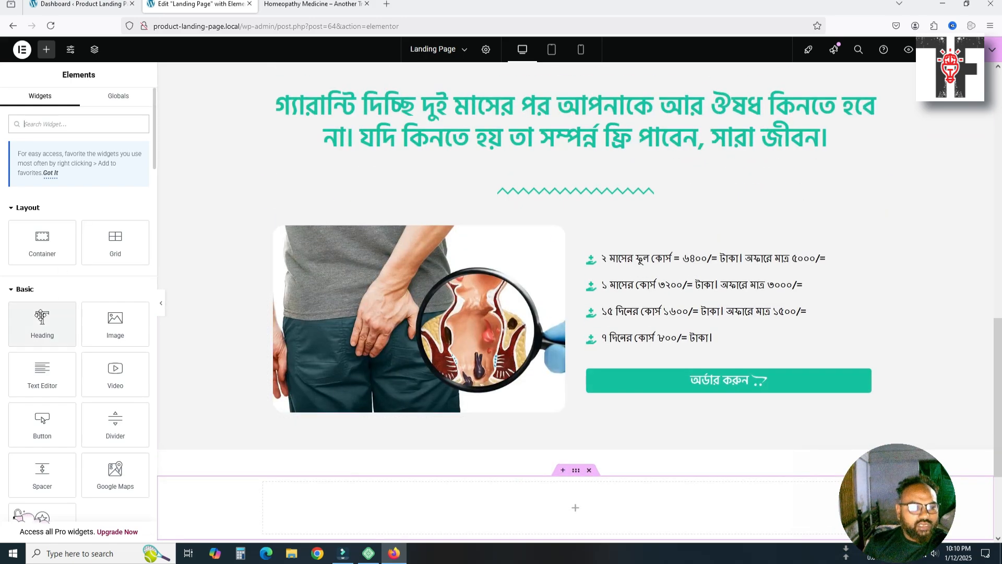
# Drop a heading into the new empty container and paste the why-buy title into it
pyautogui.moveTo(41, 317); pyautogui.dragTo(576, 418)
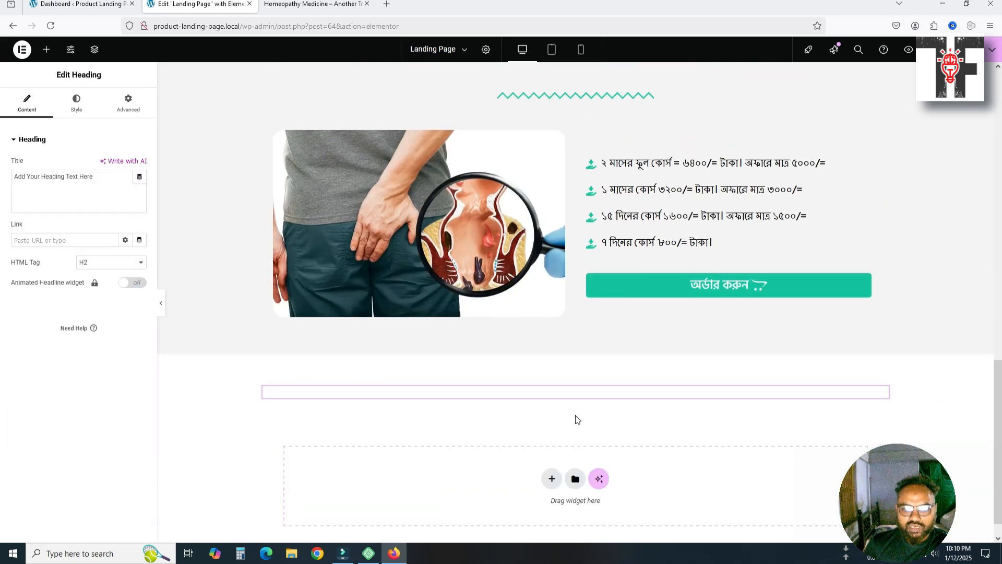
pyautogui.click(95, 195)
pyautogui.hotkey('ctrl', 'a')
pyautogui.hotkey('ctrl', 'v')
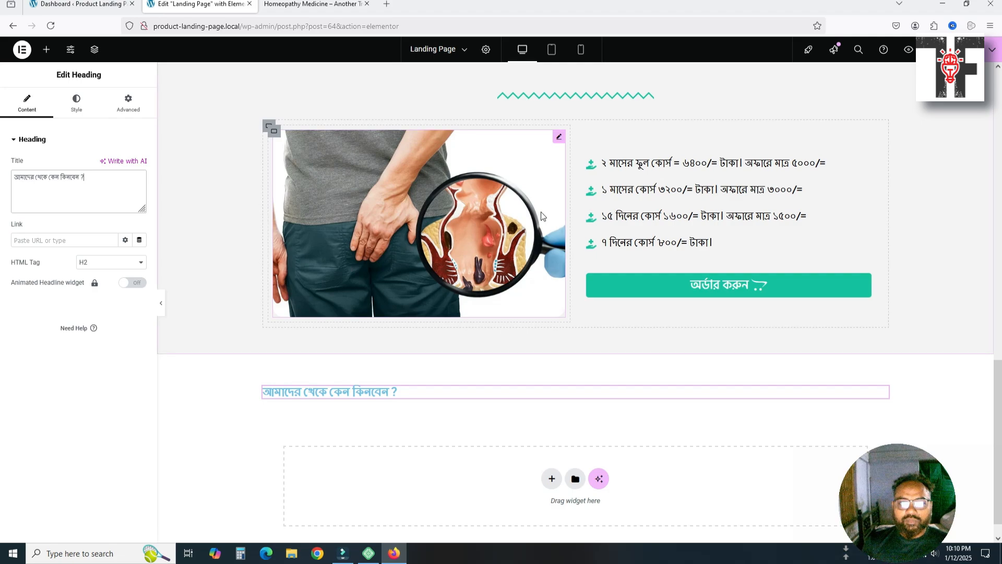
pyautogui.scroll(2, 540, 215)
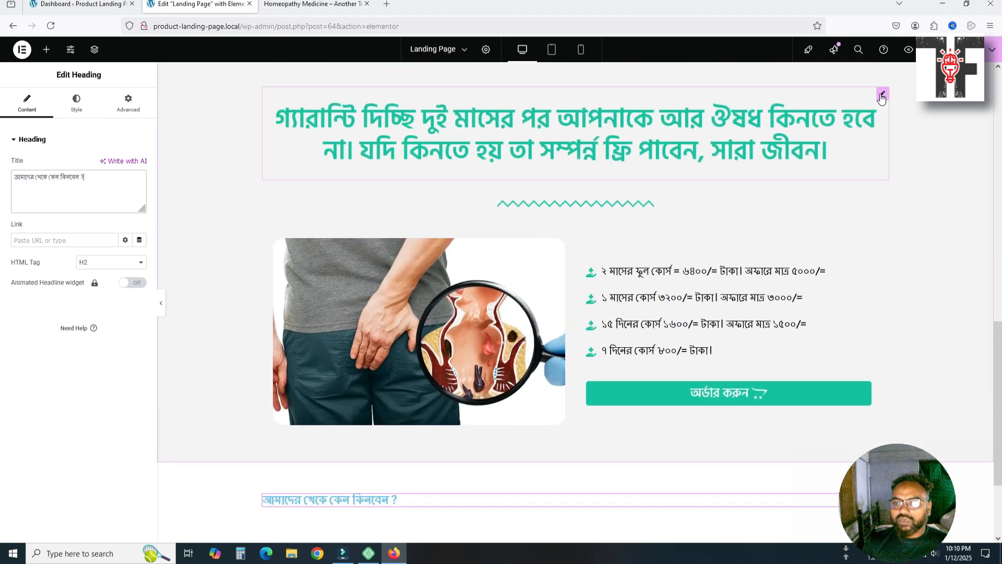
# Duplicate the green guarantee heading below the why-buy subheading, then delete that subheading
pyautogui.click(881, 96)
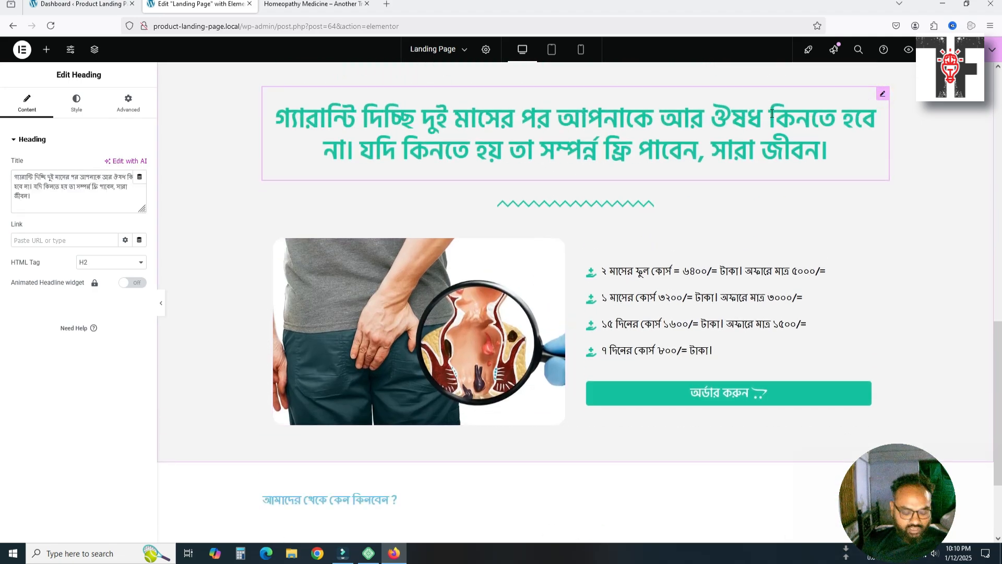
pyautogui.hotkey('ctrl', 'd')
pyautogui.scroll(-2, 758, 194)
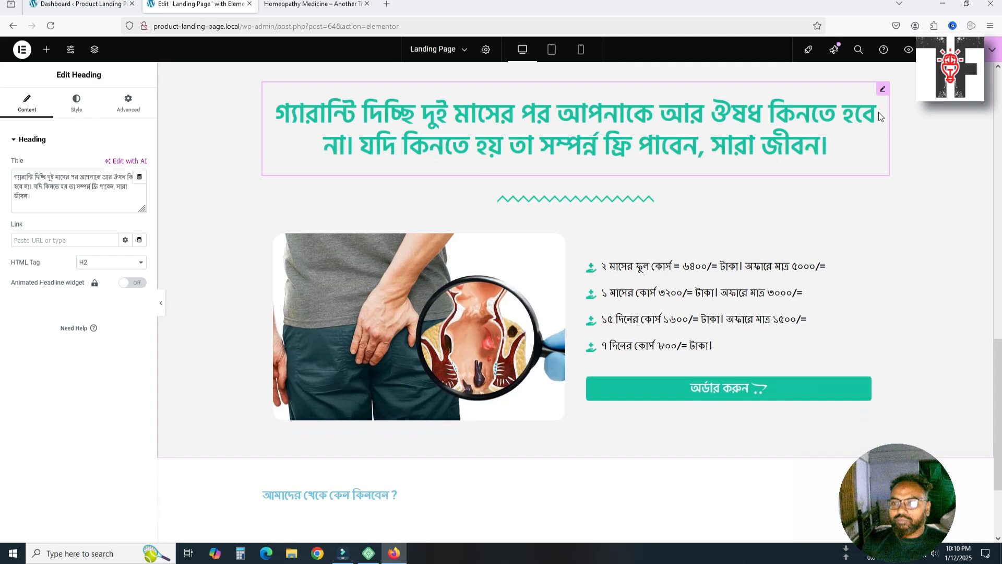
pyautogui.moveTo(883, 97); pyautogui.dragTo(505, 493)
pyautogui.scroll(-2, 505, 494)
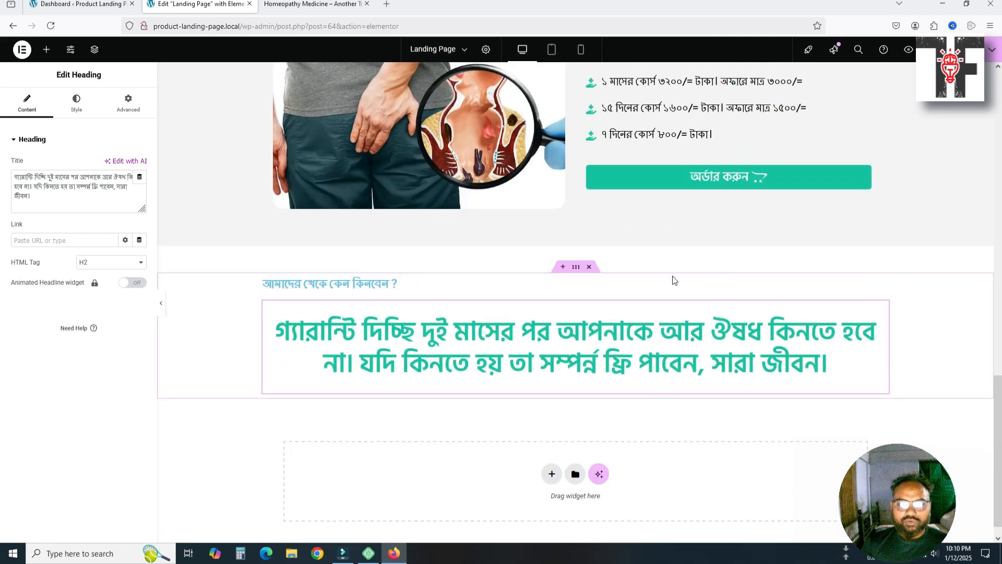
pyautogui.click(880, 287)
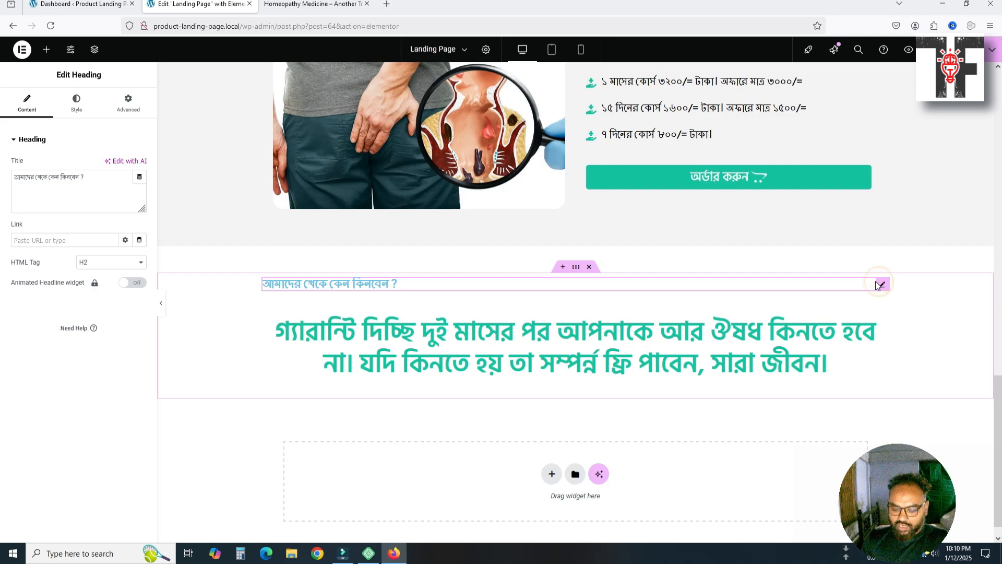
pyautogui.press('Delete')
# Set the copied heading's title to 'আমাদের থেকে কেন কিনবেন ?' and compare it with the reference site
pyautogui.click(454, 336)
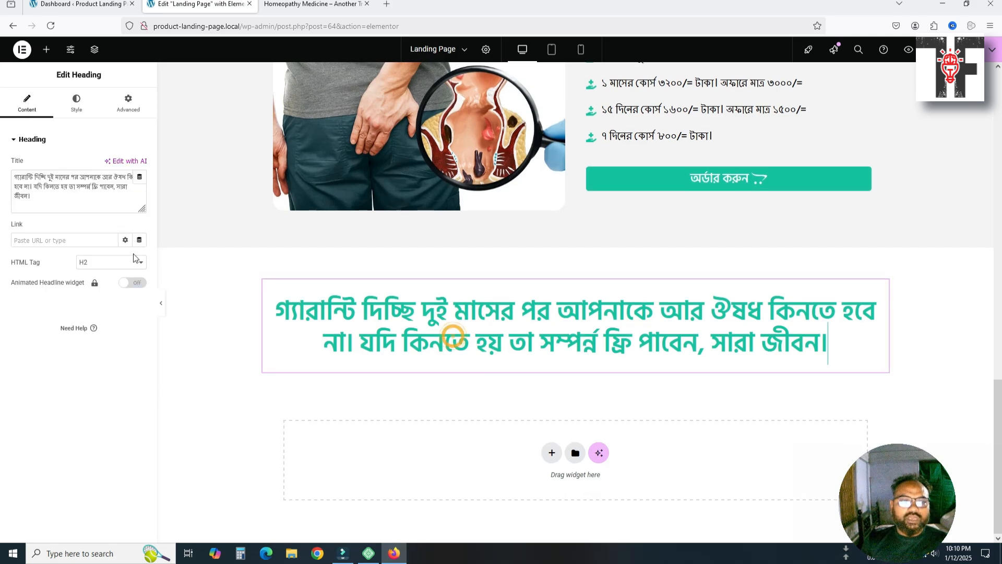
pyautogui.click(79, 198)
pyautogui.hotkey('ctrl', 'a')
pyautogui.write('আমাদের থেকে কেন কিনবেন ?')
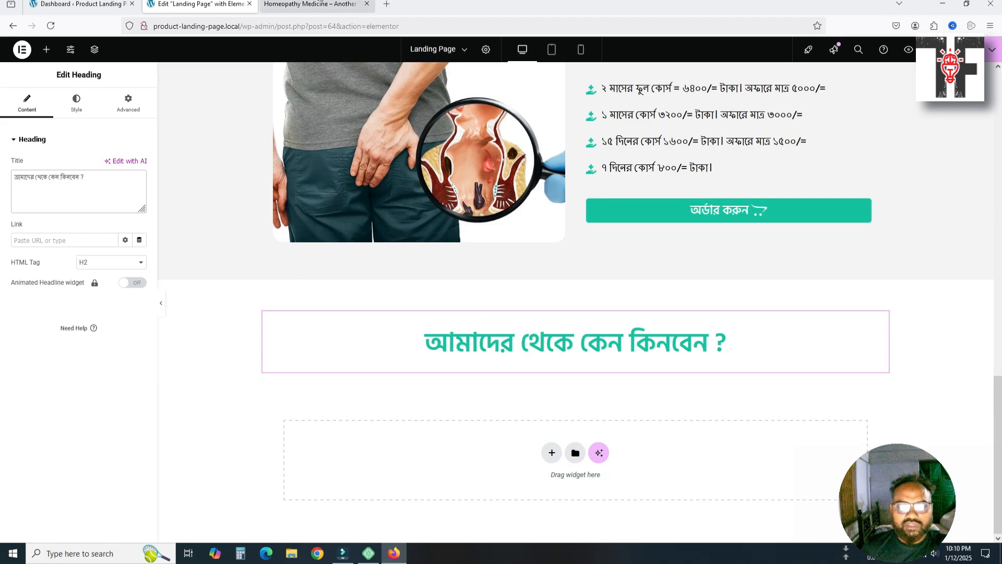
pyautogui.moveTo(320, 2)
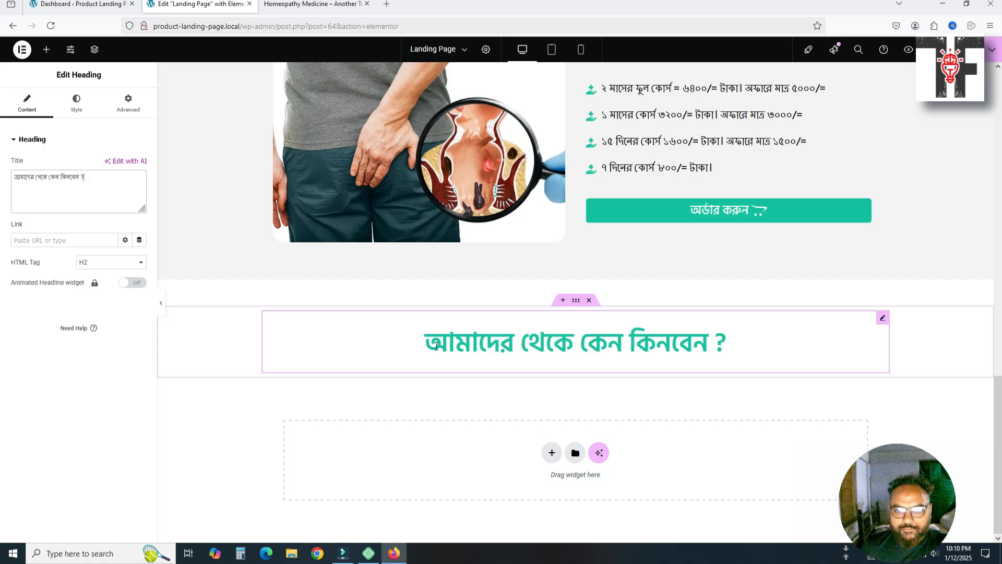
pyautogui.click(291, 5)
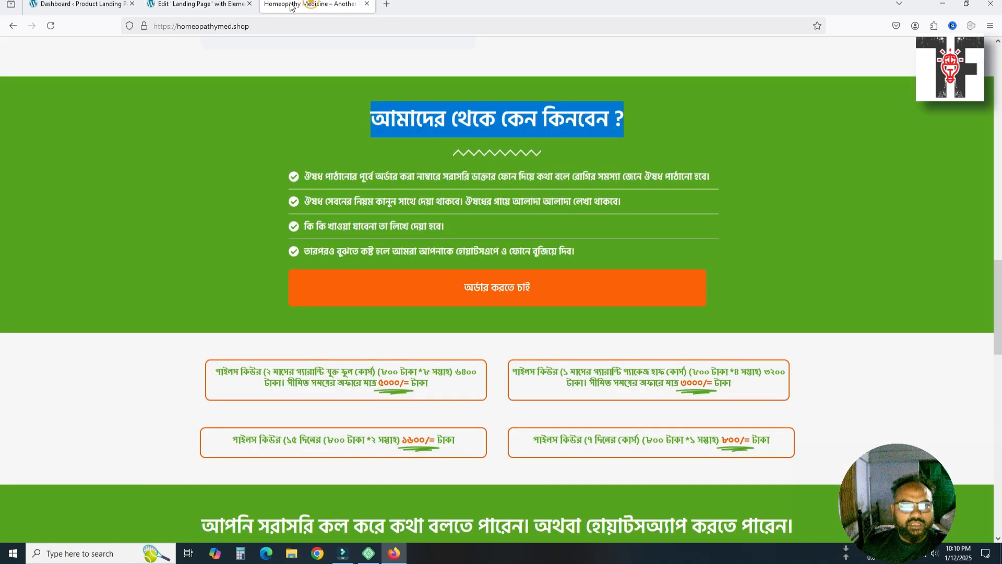
pyautogui.moveTo(305, 175); pyautogui.dragTo(709, 177)
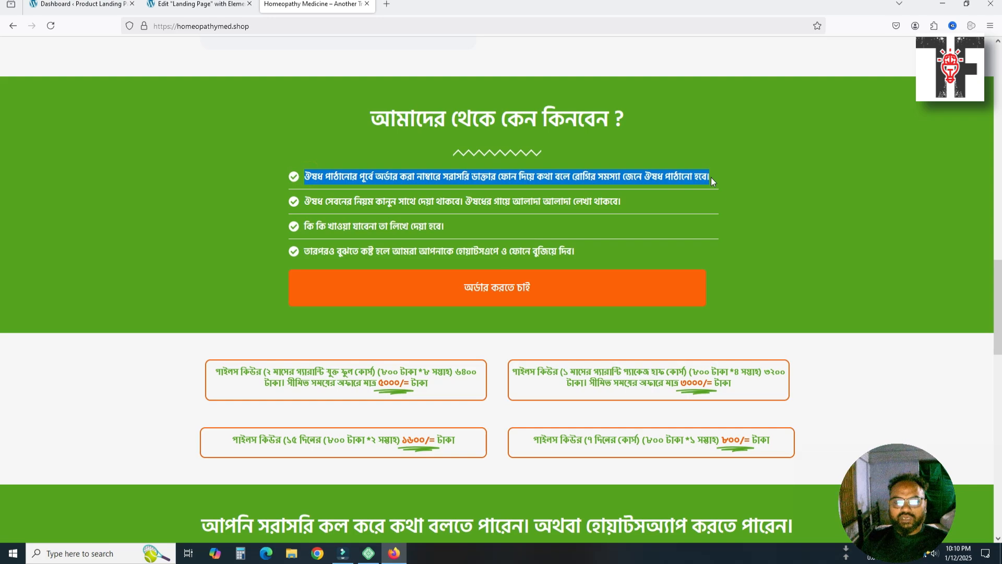
pyautogui.click(198, 4)
pyautogui.scroll(5, 559, 260)
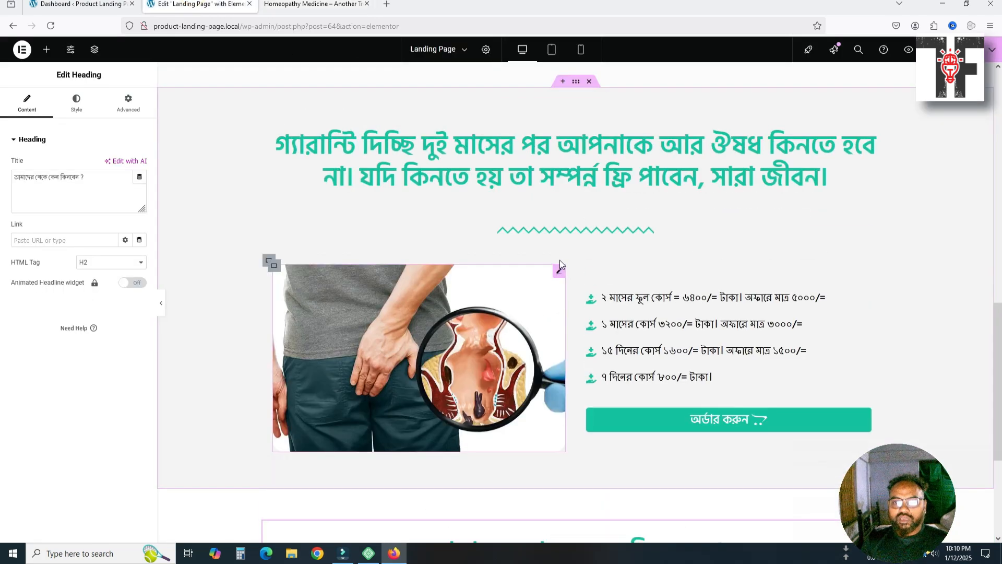
# Duplicate the zigzag divider and place the copy below the why-buy heading
pyautogui.click(589, 286)
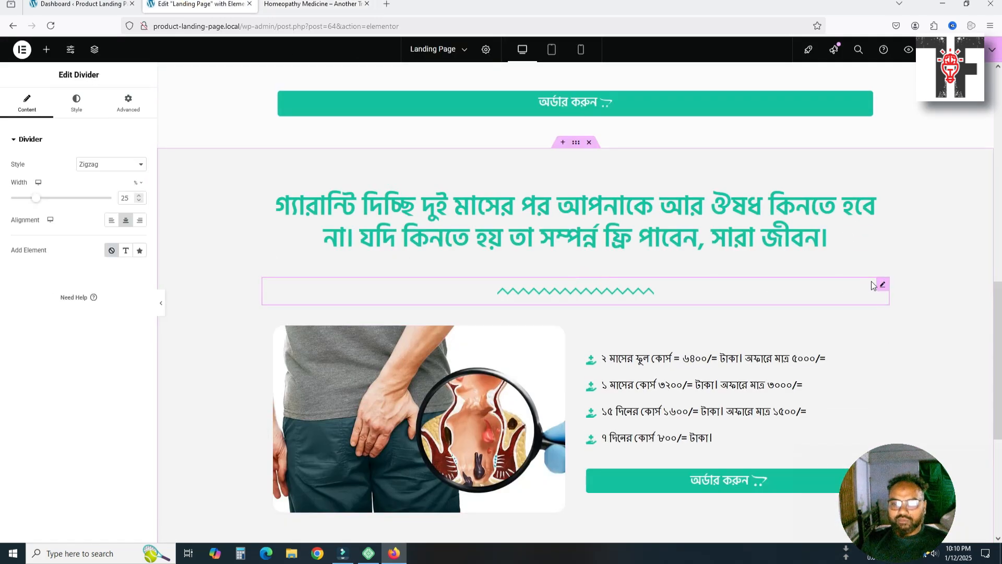
pyautogui.hotkey('ctrl', 'd')
pyautogui.scroll(-4, 770, 318)
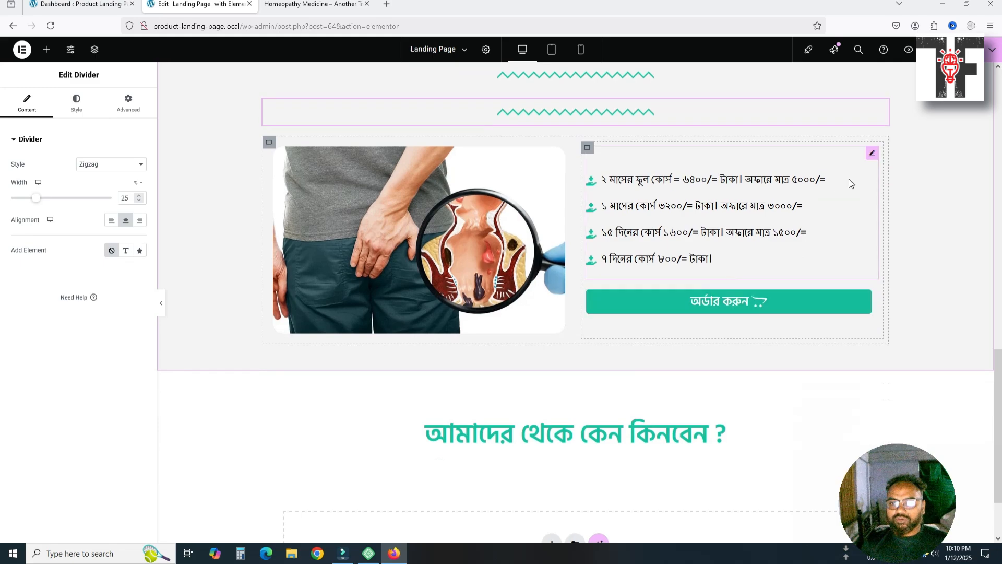
pyautogui.moveTo(883, 107); pyautogui.dragTo(679, 458)
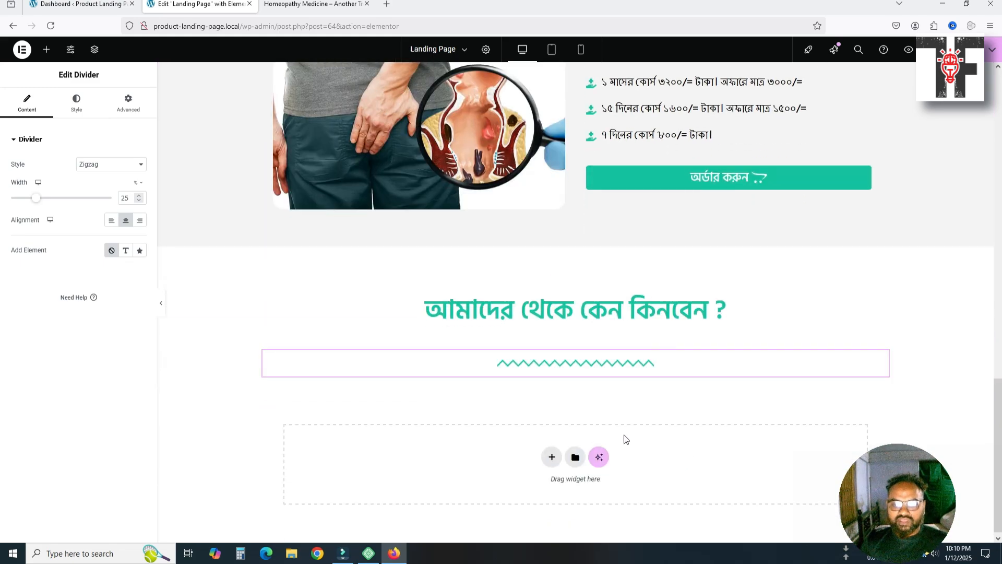
pyautogui.click(135, 111)
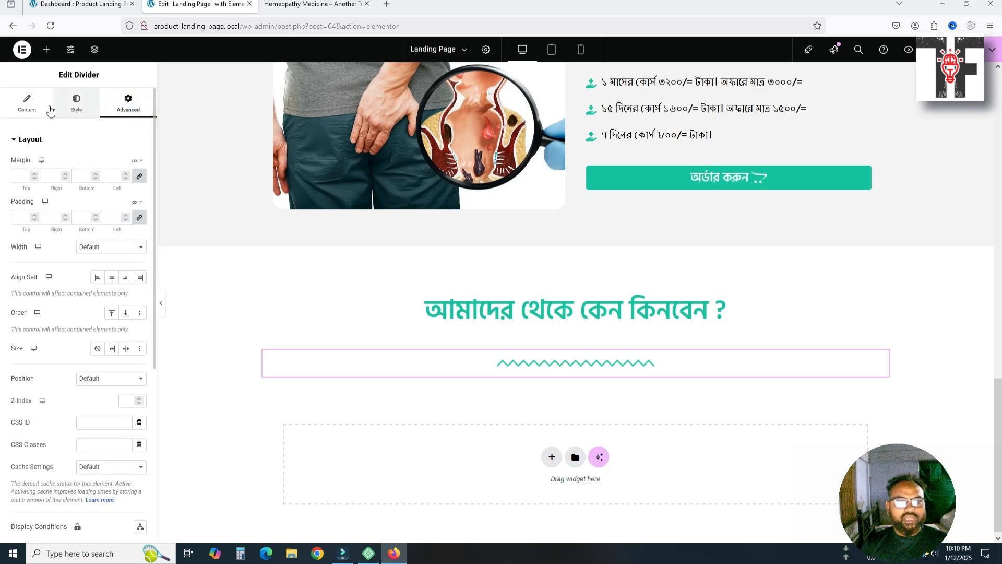
# Change the why-buy heading's top padding from 30 and bottom padding from 25 to 0
pyautogui.click(494, 321)
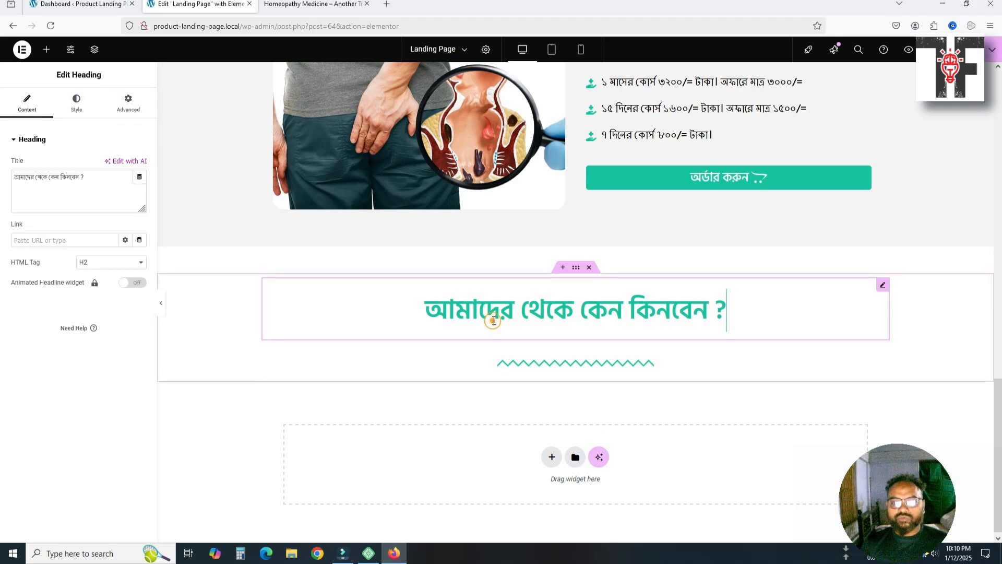
pyautogui.click(133, 106)
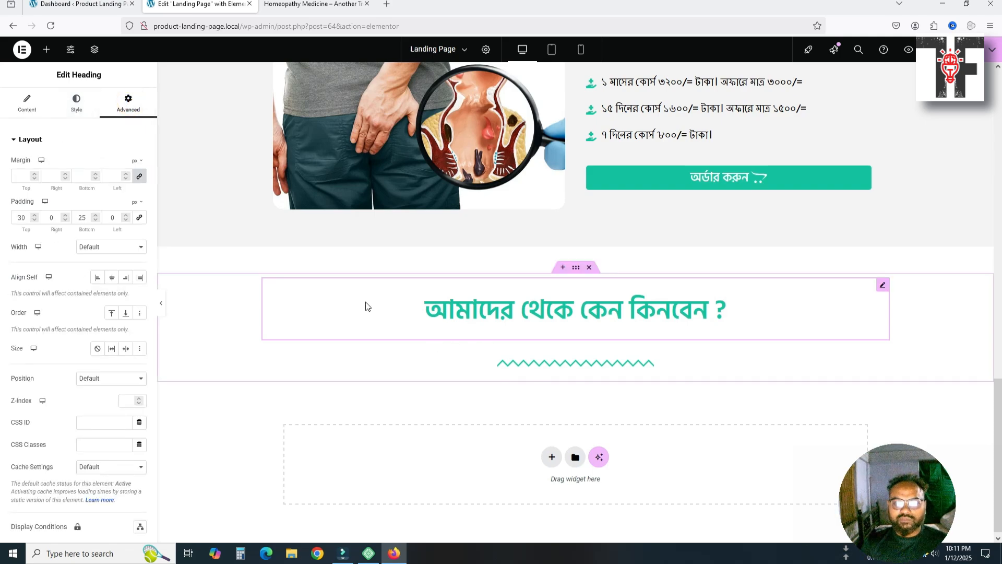
pyautogui.click(86, 218)
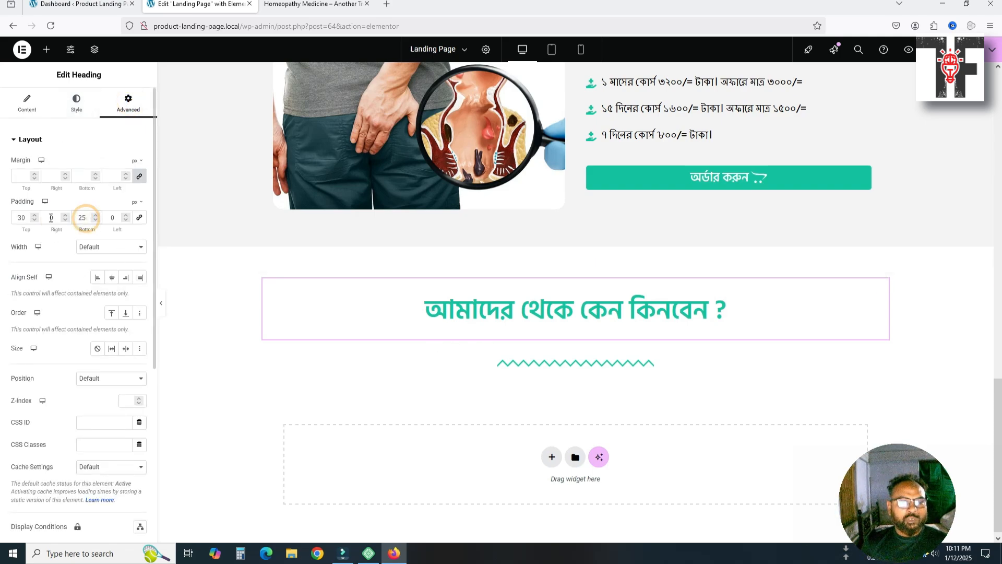
pyautogui.doubleClick(18, 218)
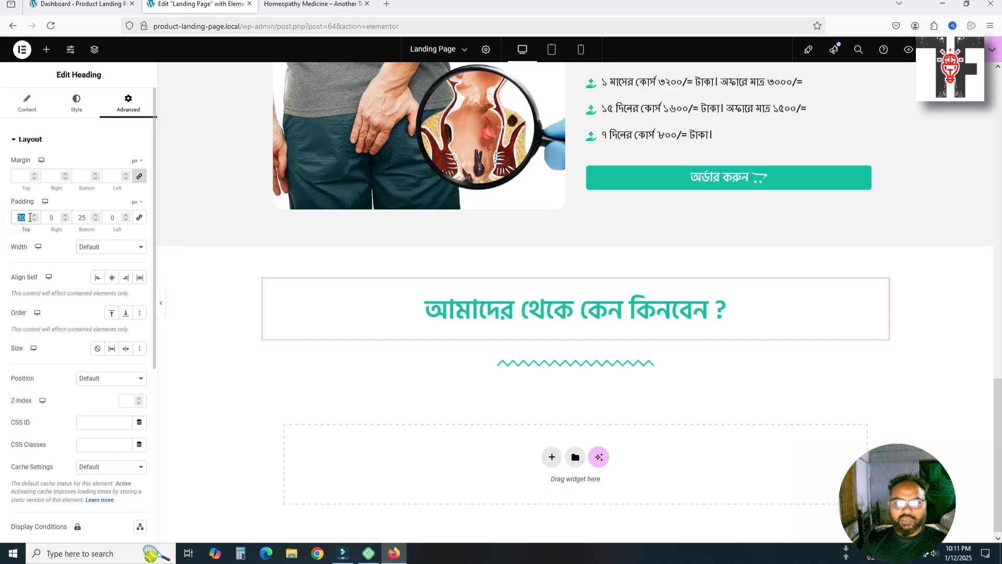
pyautogui.write('0')
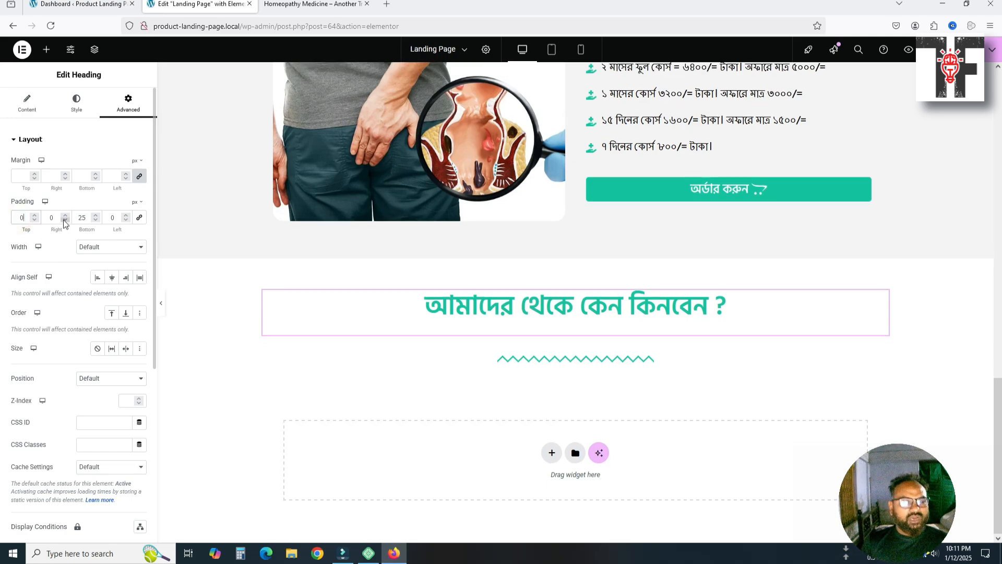
pyautogui.doubleClick(76, 216)
pyautogui.write('0')
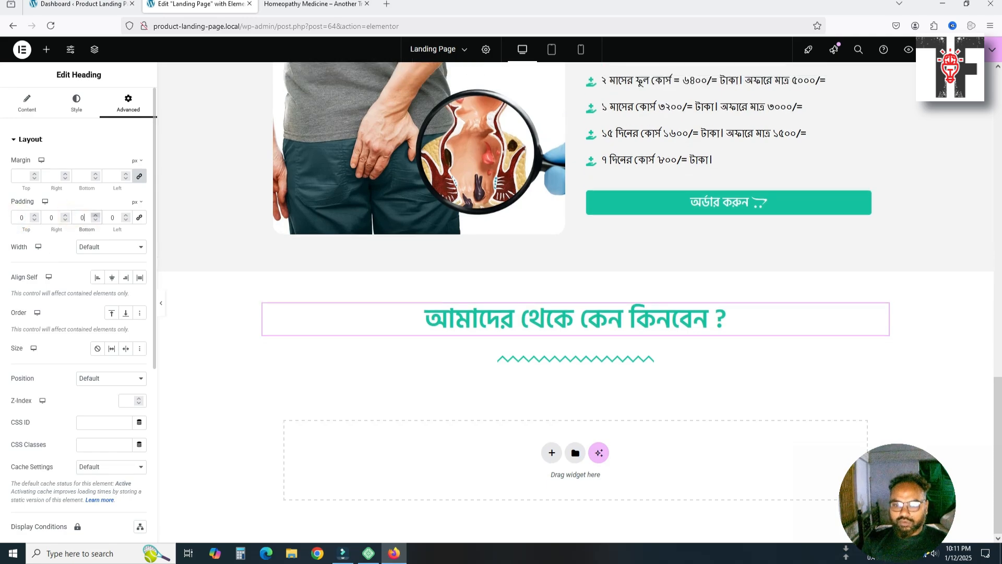
pyautogui.click(589, 366)
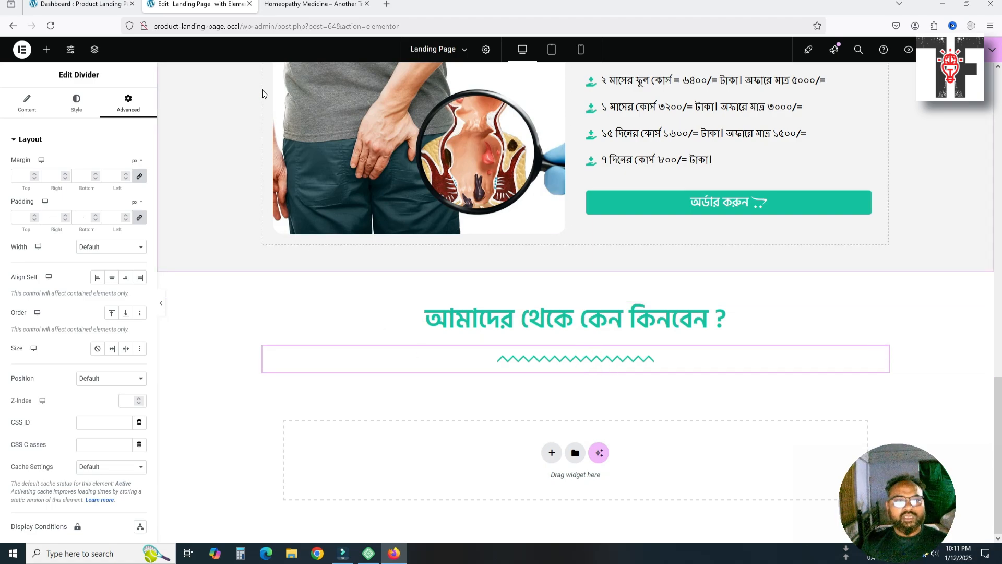
# Search the widgets for 'icon' and place an Icon List below the new divider
pyautogui.click(23, 100)
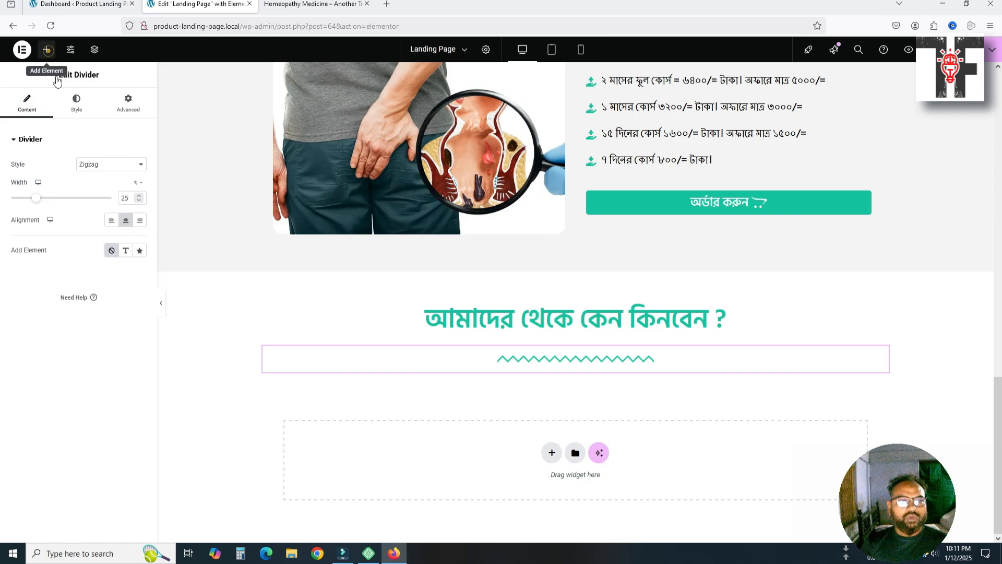
pyautogui.click(46, 49)
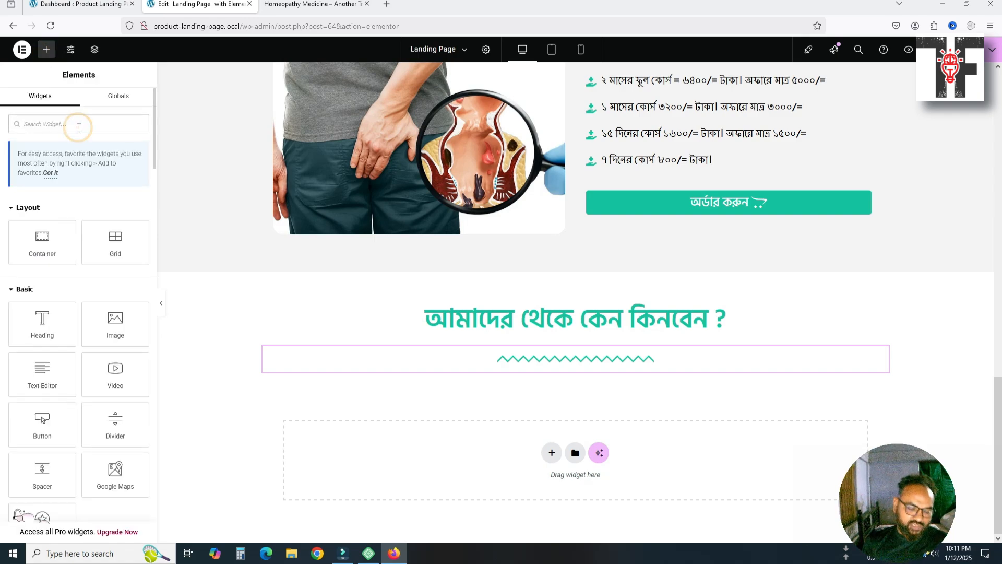
pyautogui.write('i')
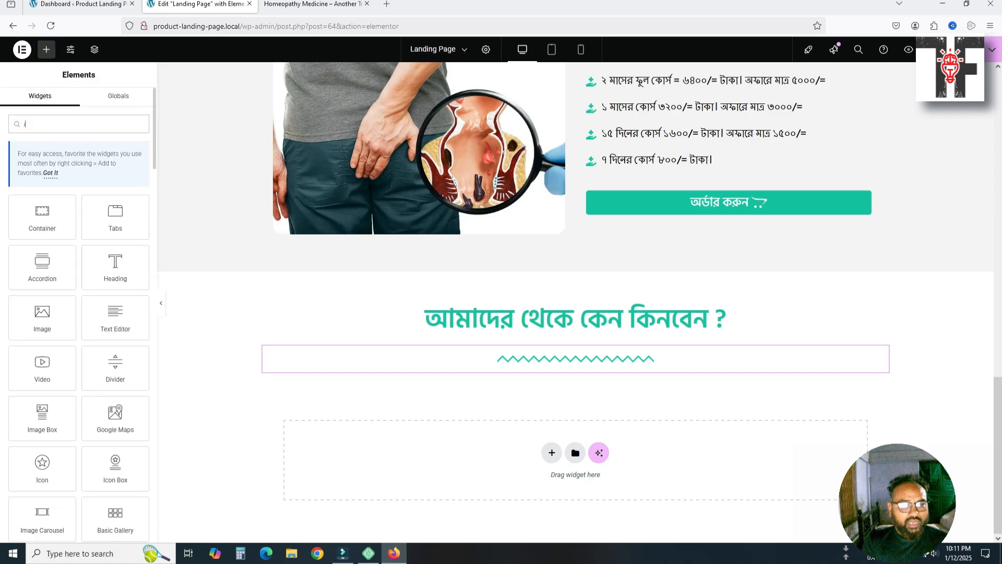
pyautogui.write('co')
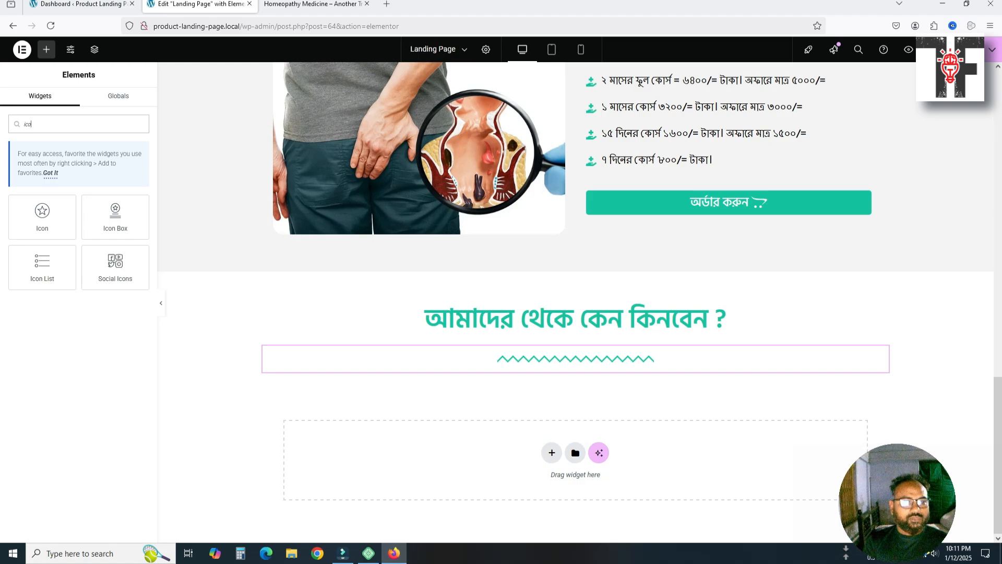
pyautogui.write('n')
pyautogui.moveTo(60, 263); pyautogui.dragTo(629, 384)
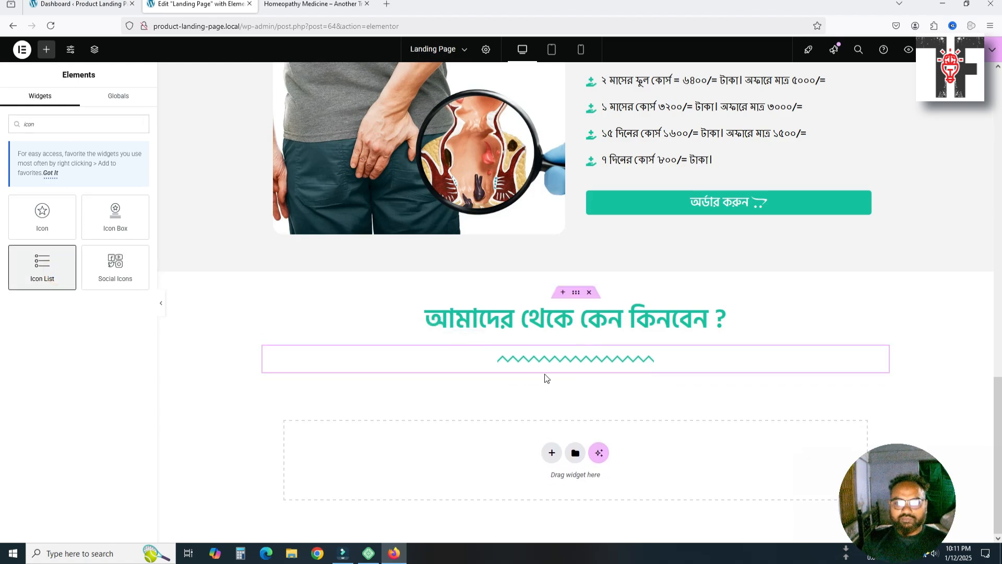
pyautogui.moveTo(39, 256); pyautogui.dragTo(586, 374)
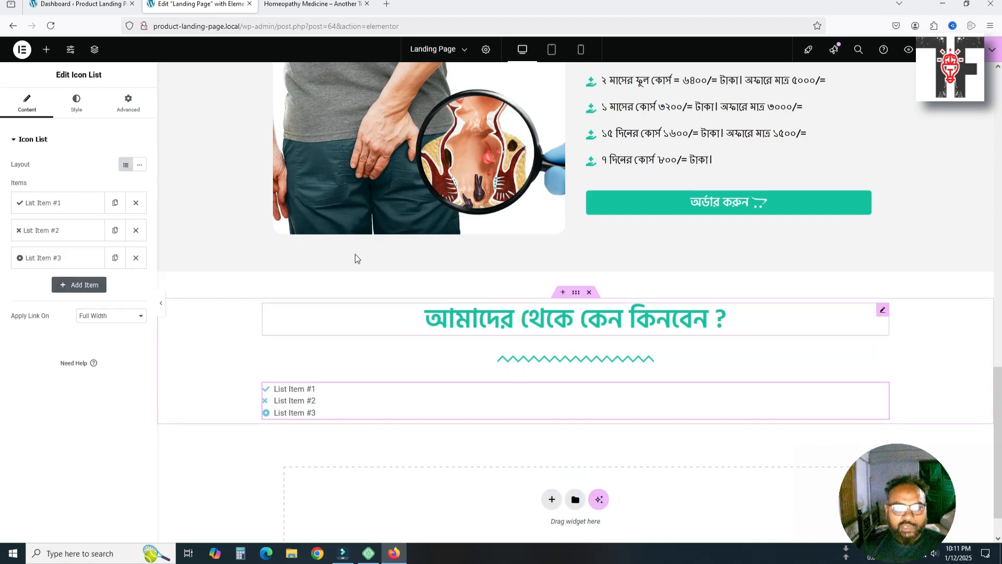
# Copy the first reason sentence from the reference site's why-buy list
pyautogui.click(308, 3)
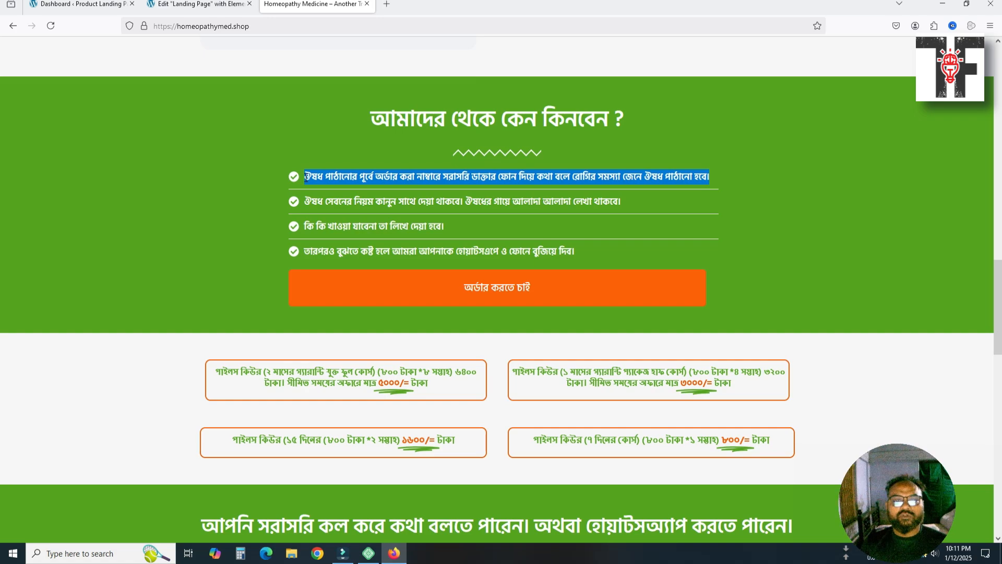
pyautogui.rightClick(330, 179)
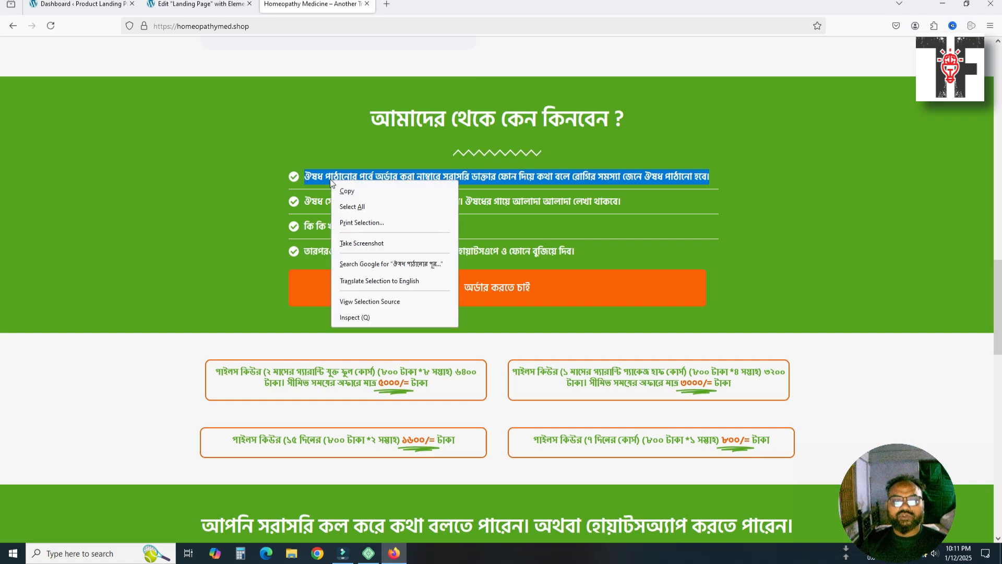
pyautogui.click(341, 187)
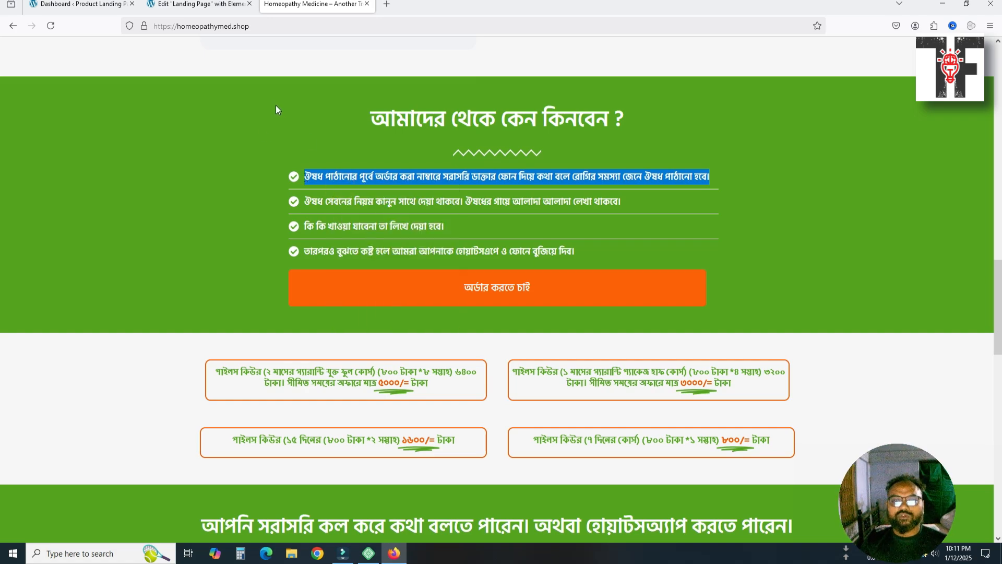
pyautogui.click(205, 14)
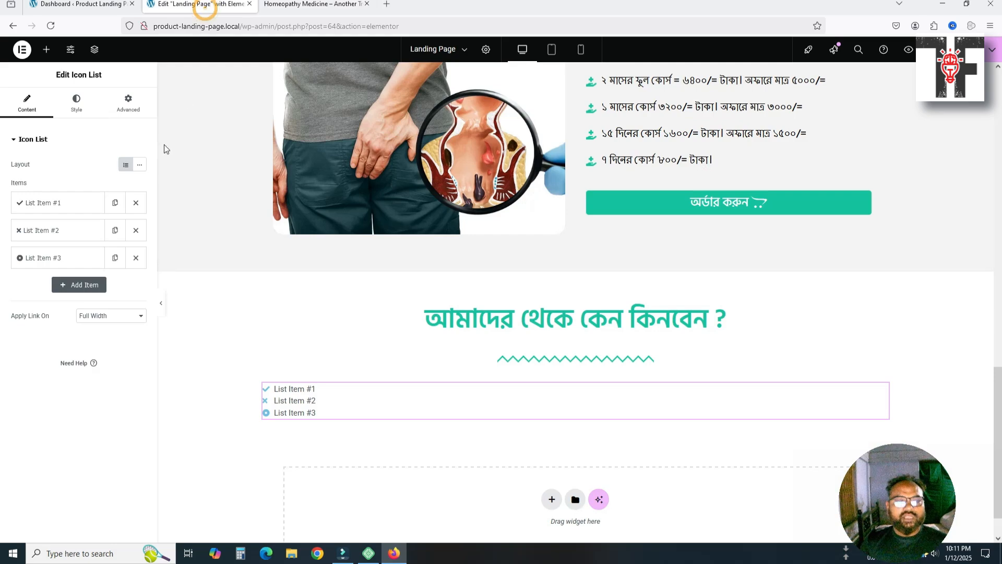
# Paste the copied reason sentence into the icon list's first item
pyautogui.click(83, 211)
pyautogui.click(63, 241)
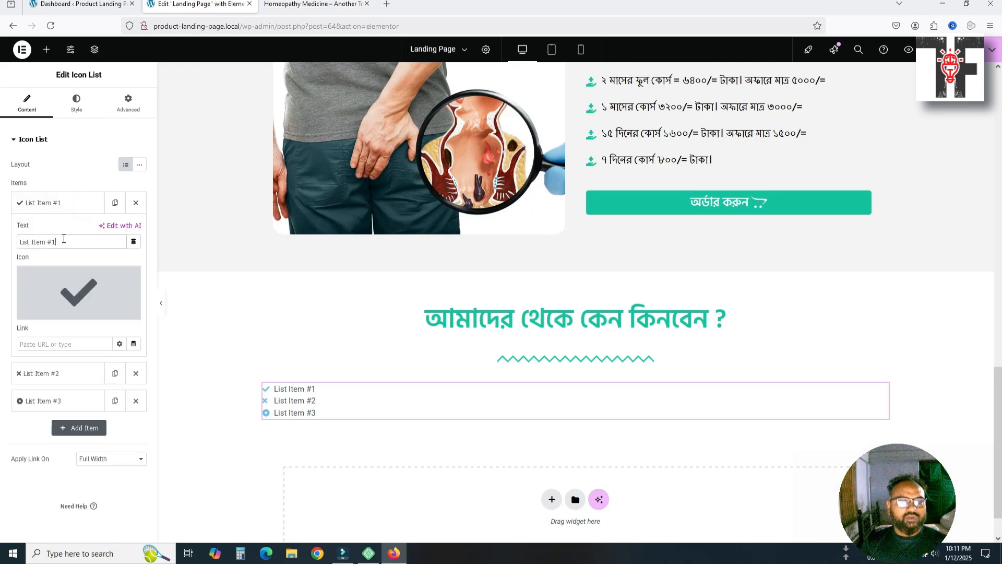
pyautogui.tripleClick(62, 242)
pyautogui.write('ঔষধ পাঠানোর পূর্বে অর্ডার করা নাম্বারে সরাসরি ডাক্তার ফোন দিয়ে কথা বলে রোগির সমস্যা জেনে ঔষধ পাঠানো হবে।')
pyautogui.moveTo(72, 290)
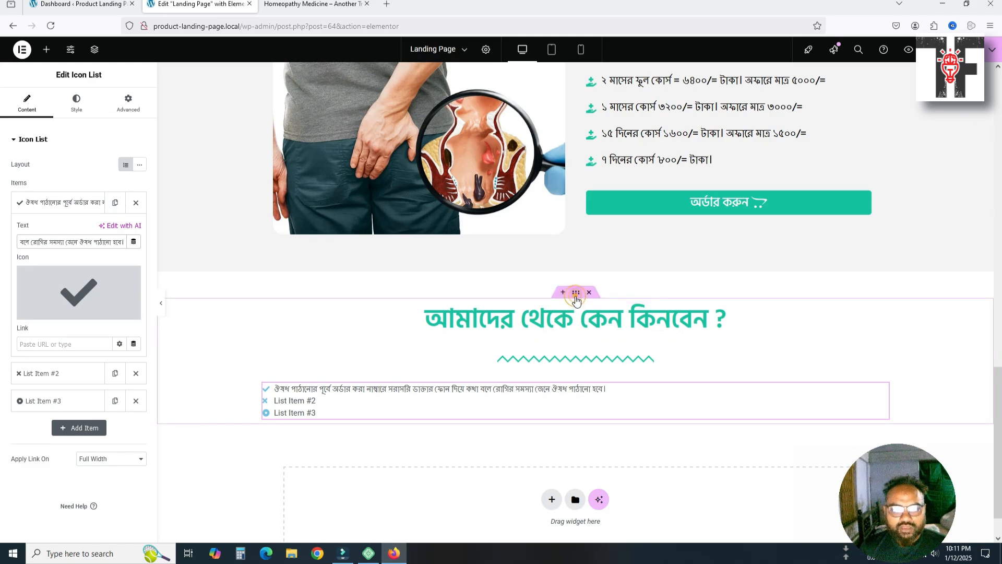
# Open the icon list's Advanced padding and unlink the sides so each can be set separately
pyautogui.click(576, 301)
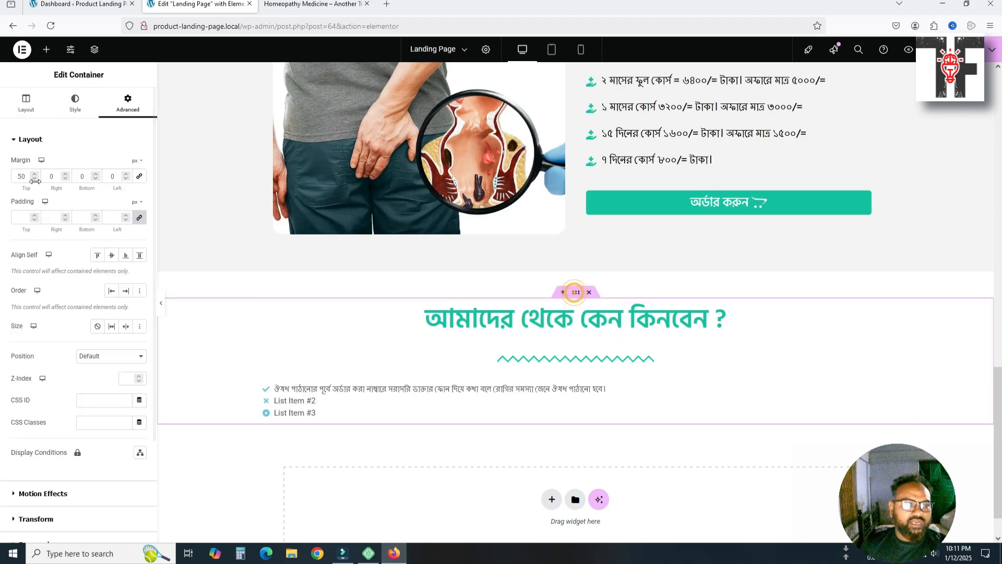
pyautogui.click(26, 104)
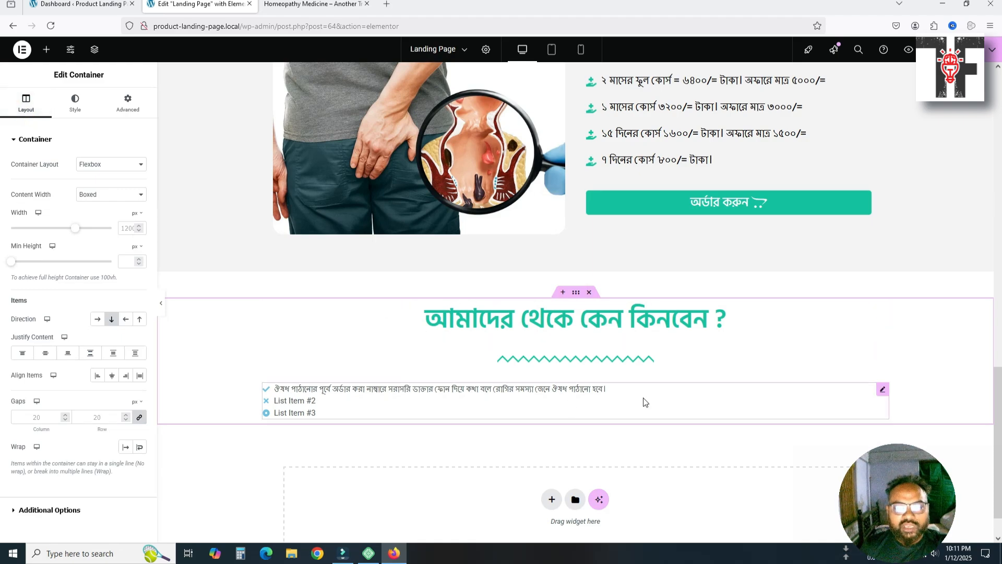
pyautogui.click(882, 392)
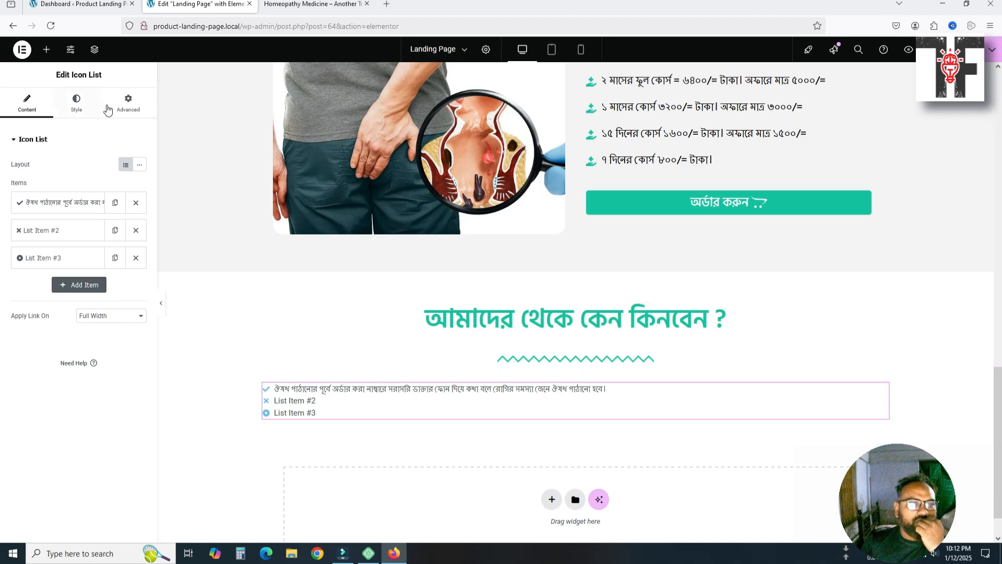
pyautogui.click(99, 315)
pyautogui.click(104, 316)
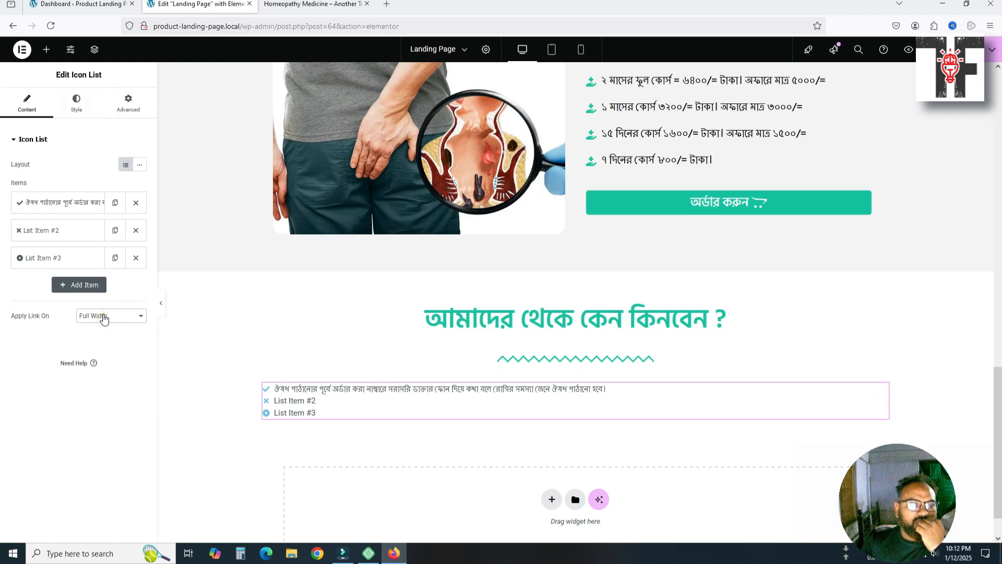
pyautogui.click(122, 114)
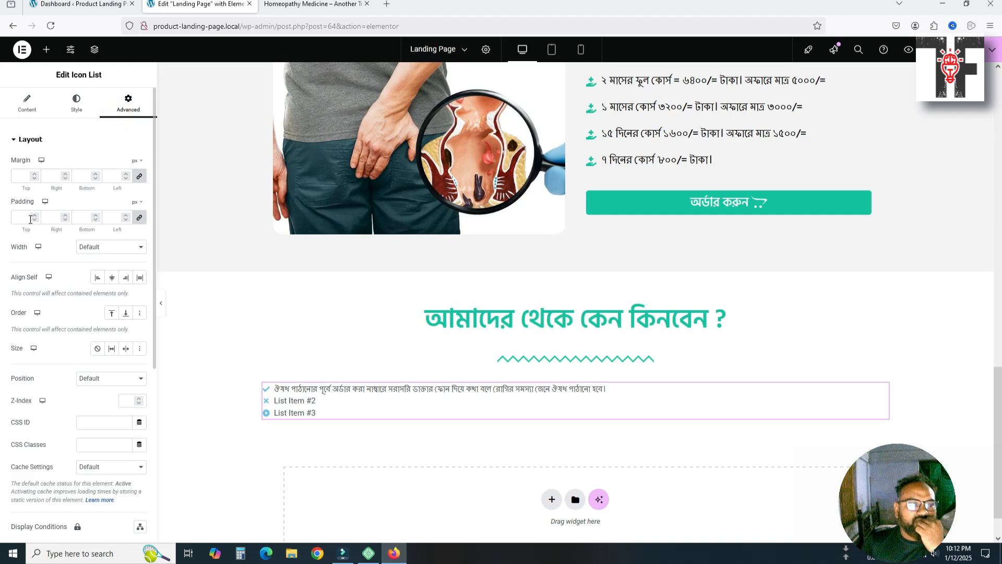
pyautogui.click(139, 218)
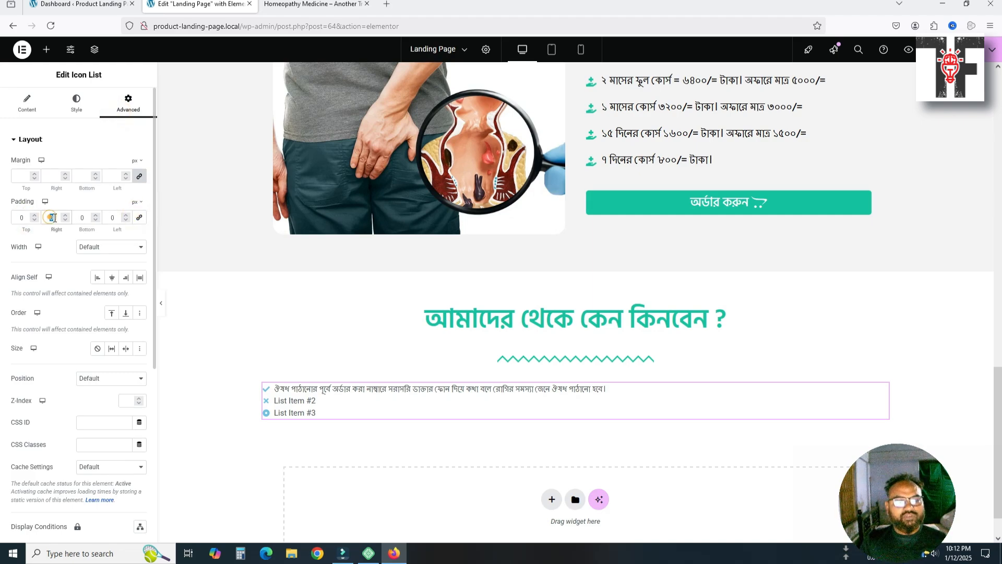
# Set the icon list padding to 0 top and bottom and 200 px left and right
pyautogui.doubleClick(53, 218)
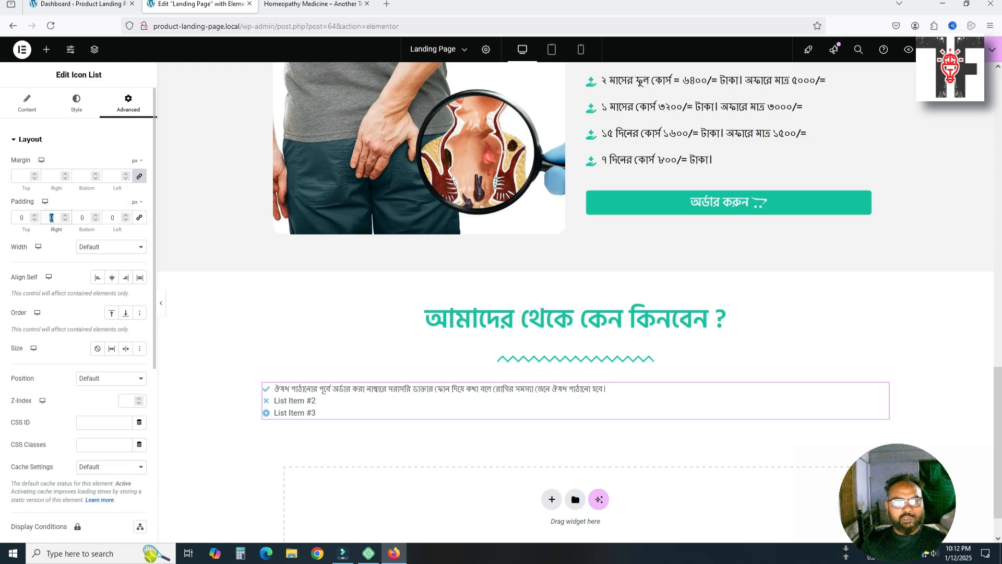
pyautogui.doubleClick(114, 217)
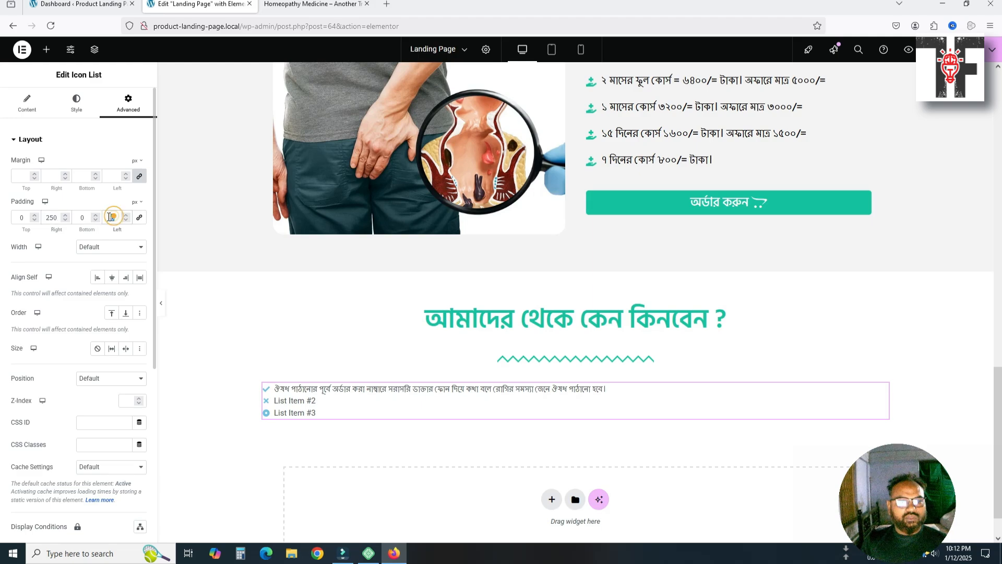
pyautogui.write('250')
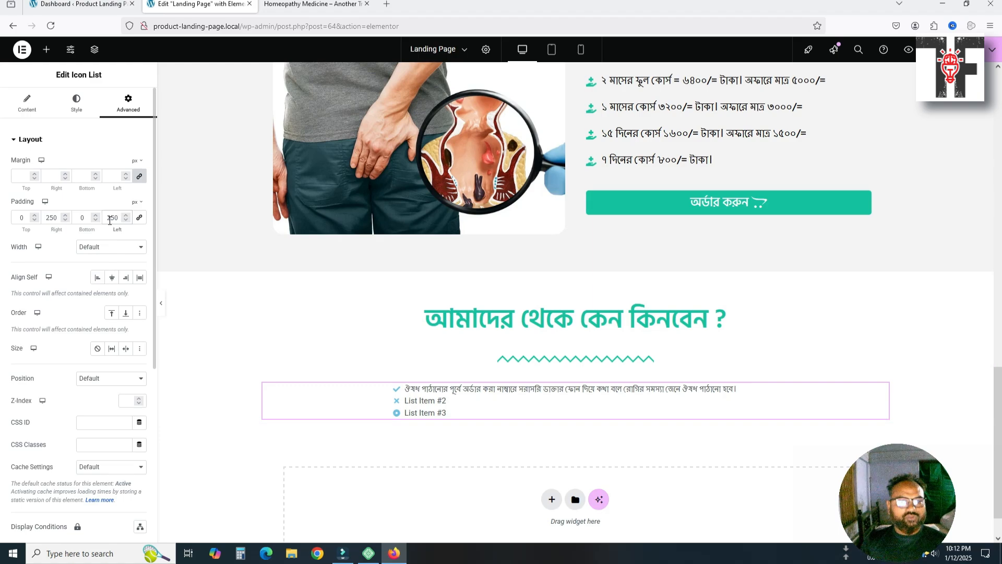
pyautogui.moveTo(108, 220); pyautogui.dragTo(111, 223)
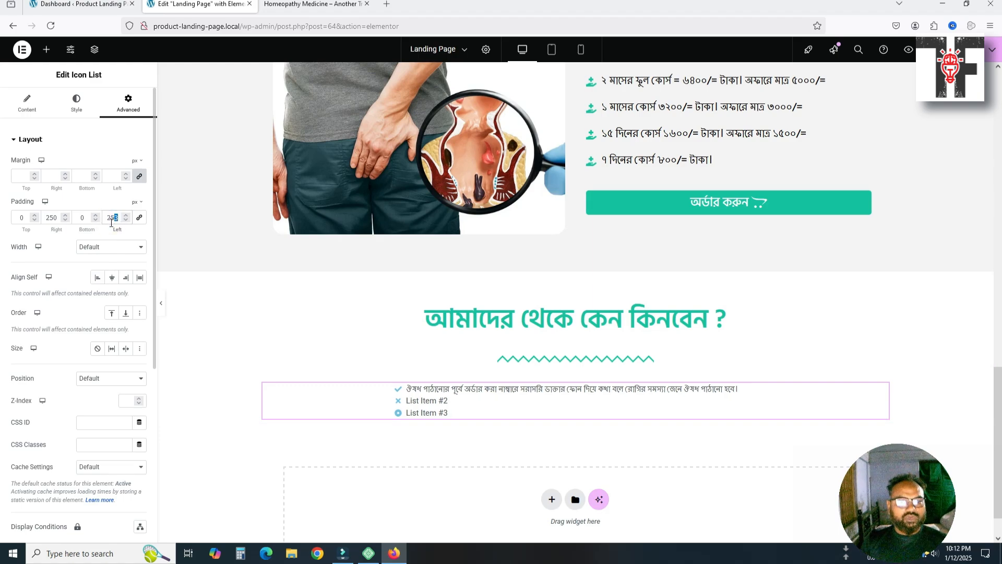
pyautogui.write('200')
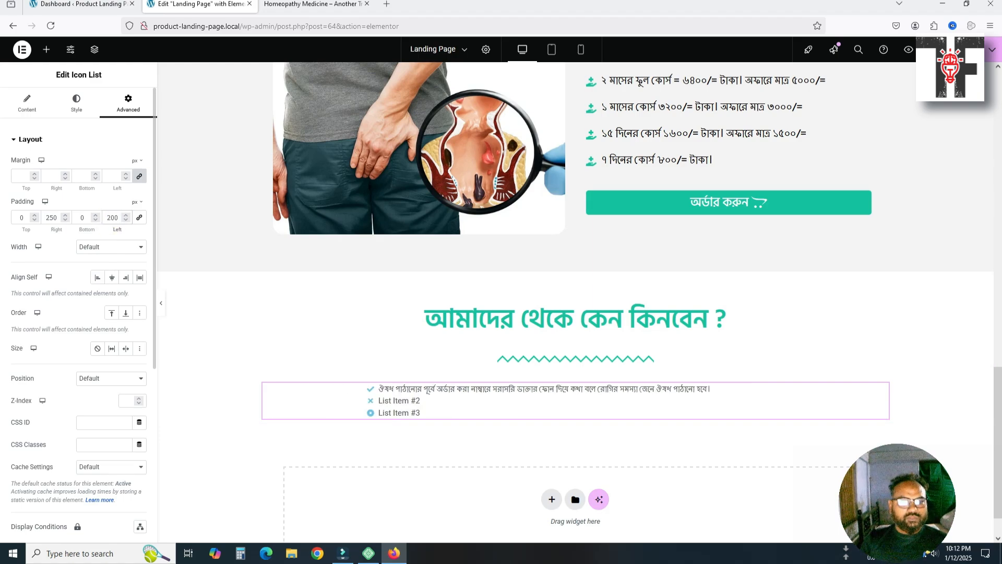
pyautogui.doubleClick(47, 217)
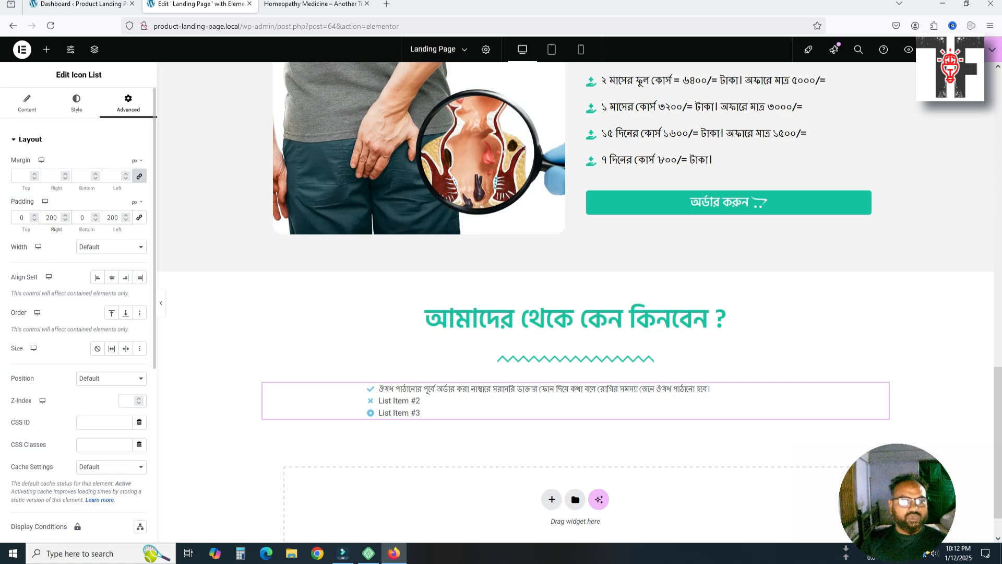
pyautogui.click(537, 407)
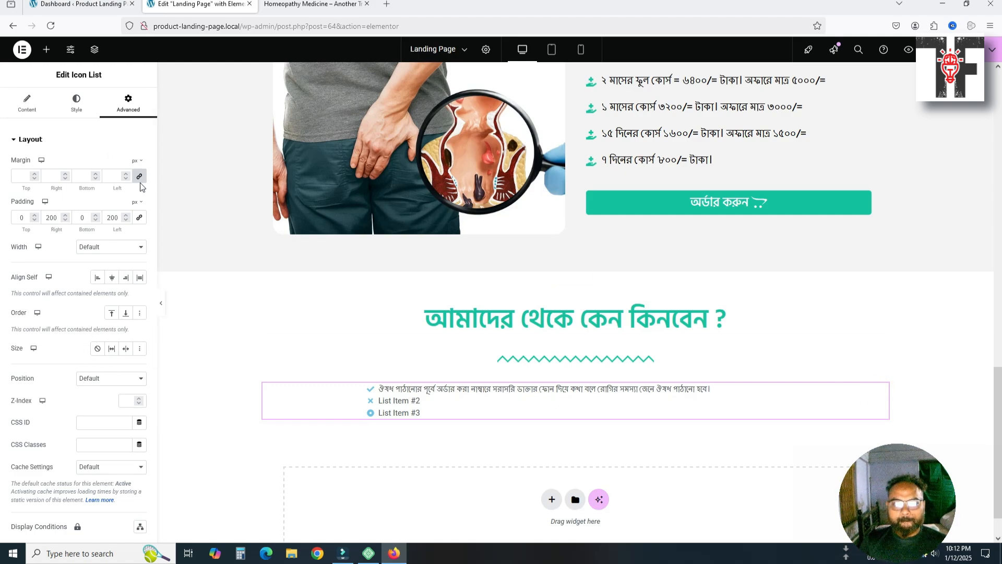
pyautogui.click(23, 116)
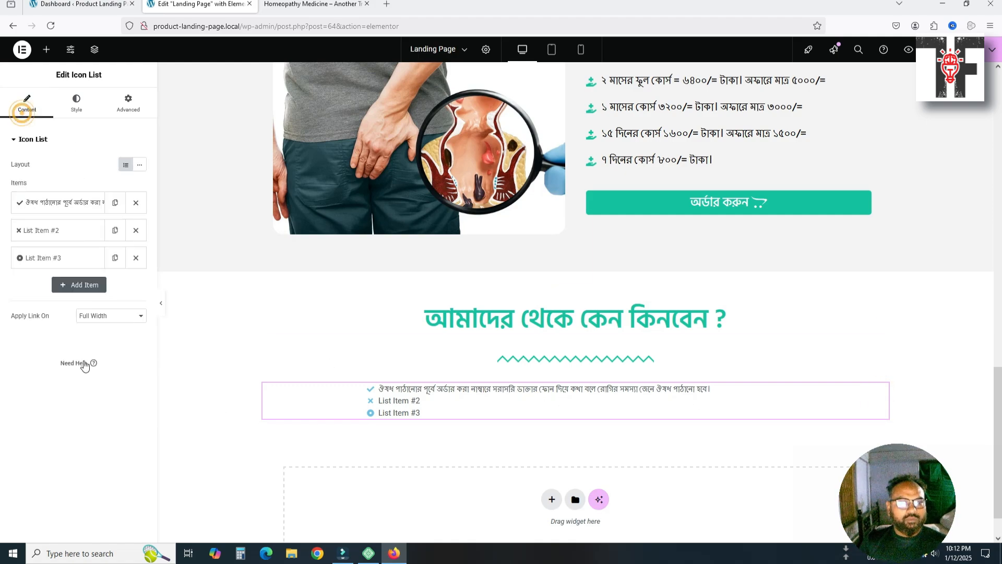
# Delete list items #2 and #3, leaving only the first reason
pyautogui.click(135, 231)
pyautogui.click(135, 231)
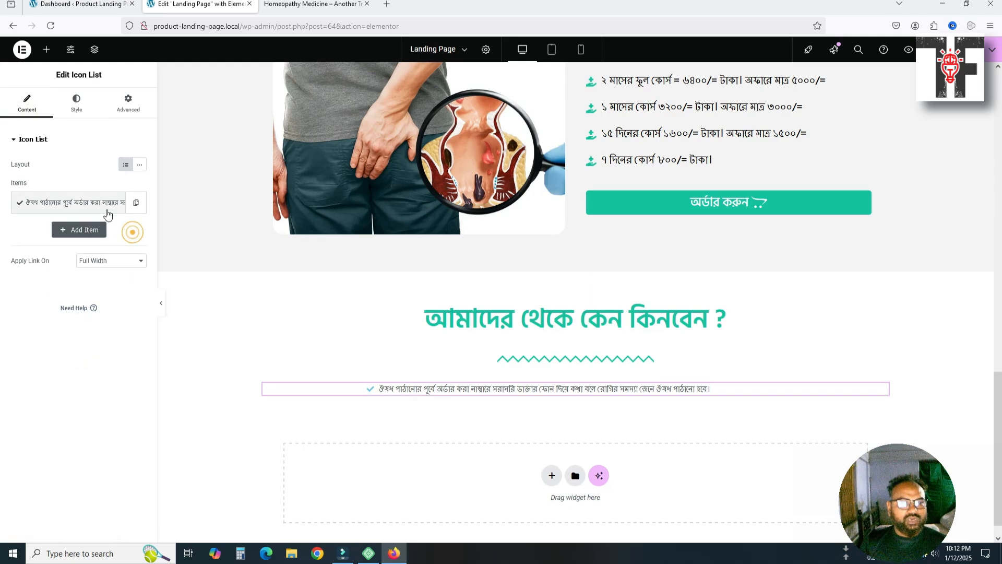
pyautogui.click(136, 204)
pyautogui.click(136, 231)
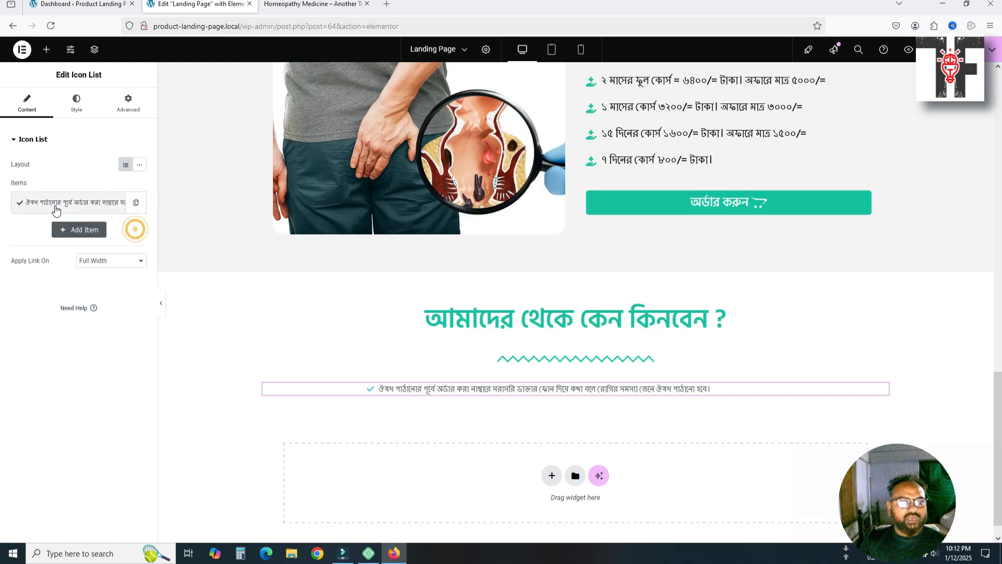
pyautogui.click(56, 207)
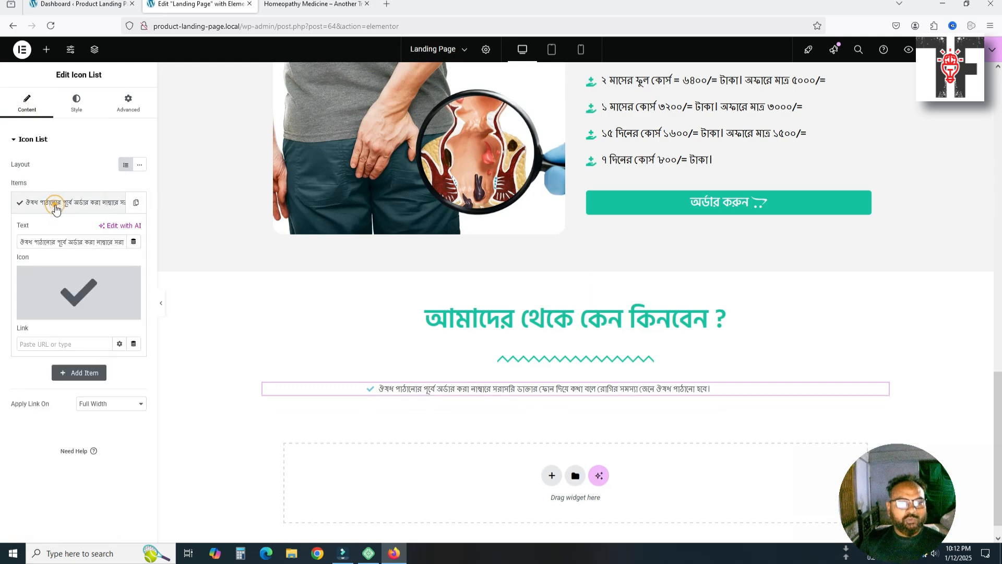
# Search the Icon Library for 'check' and insert the circled check icon for the item
pyautogui.click(71, 293)
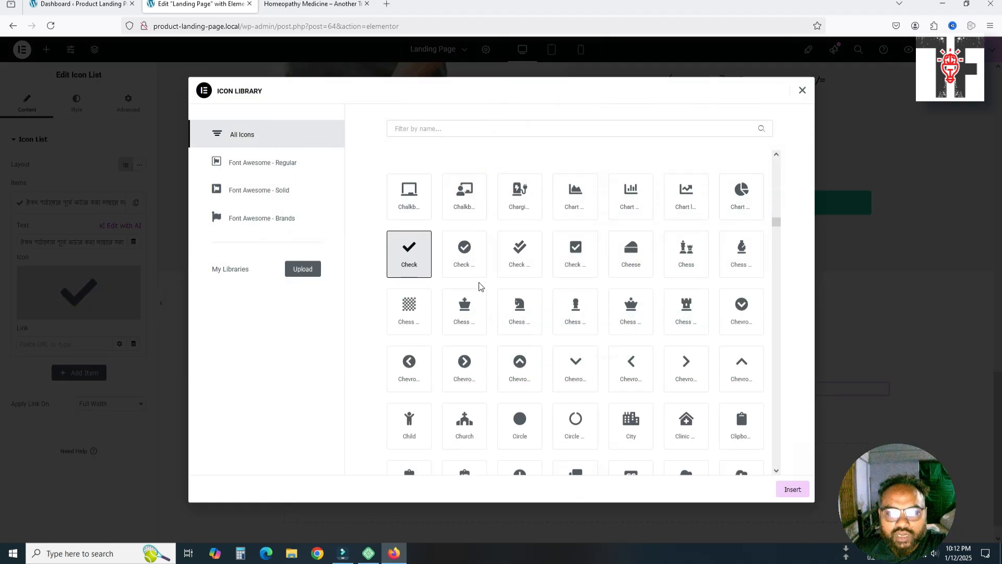
pyautogui.scroll(-4, 480, 286)
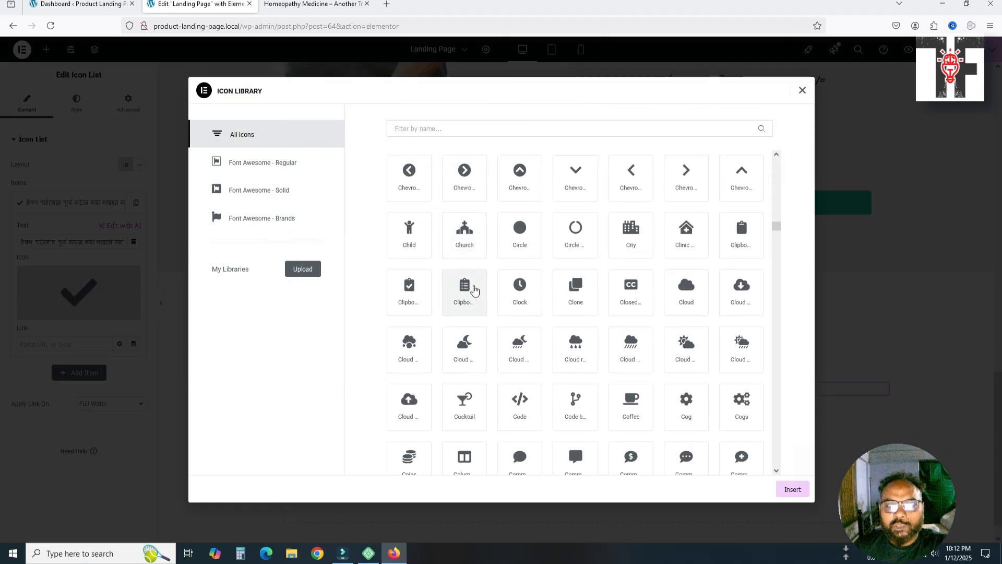
pyautogui.scroll(-2, 475, 289)
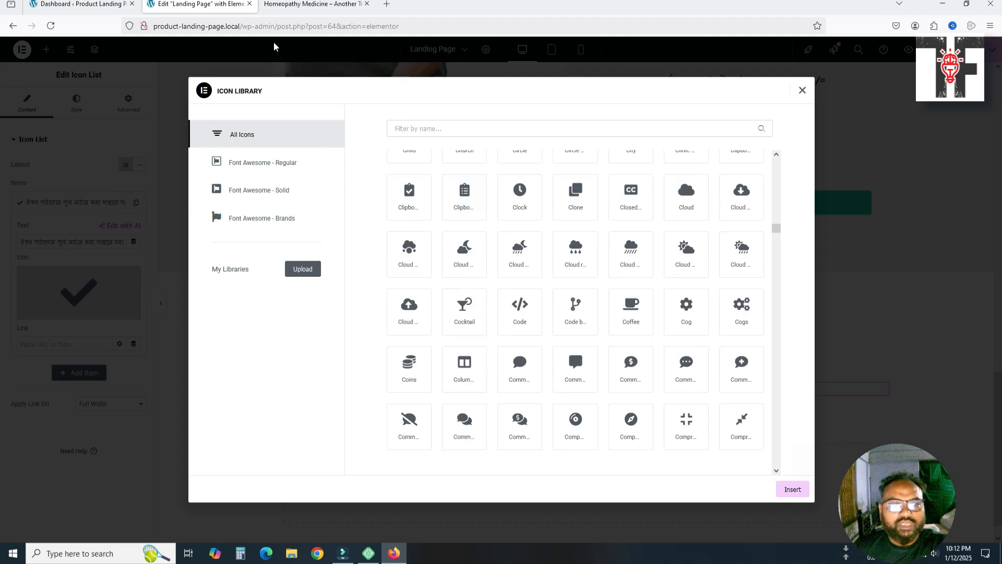
pyautogui.click(303, 5)
pyautogui.click(246, 4)
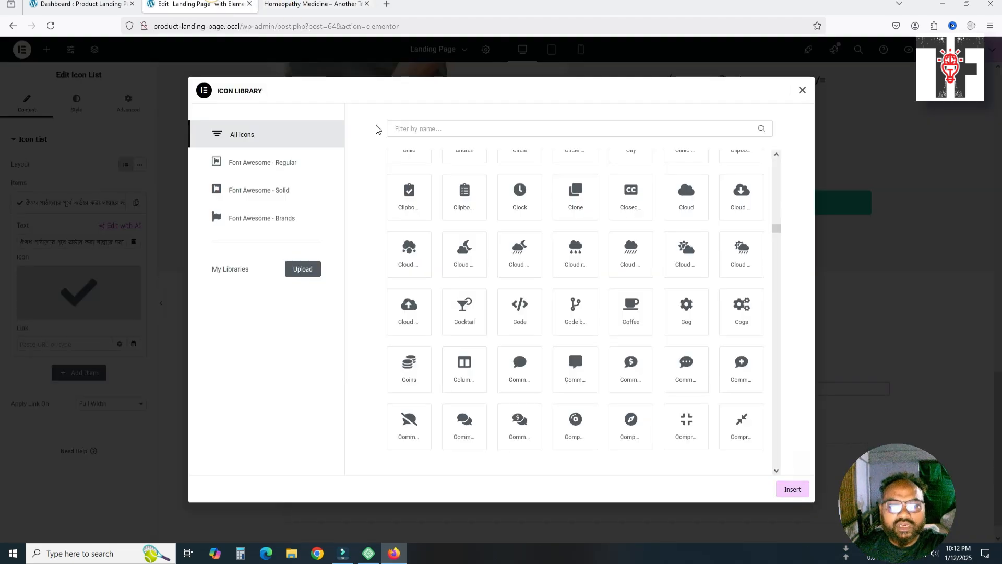
pyautogui.scroll(-1, 541, 249)
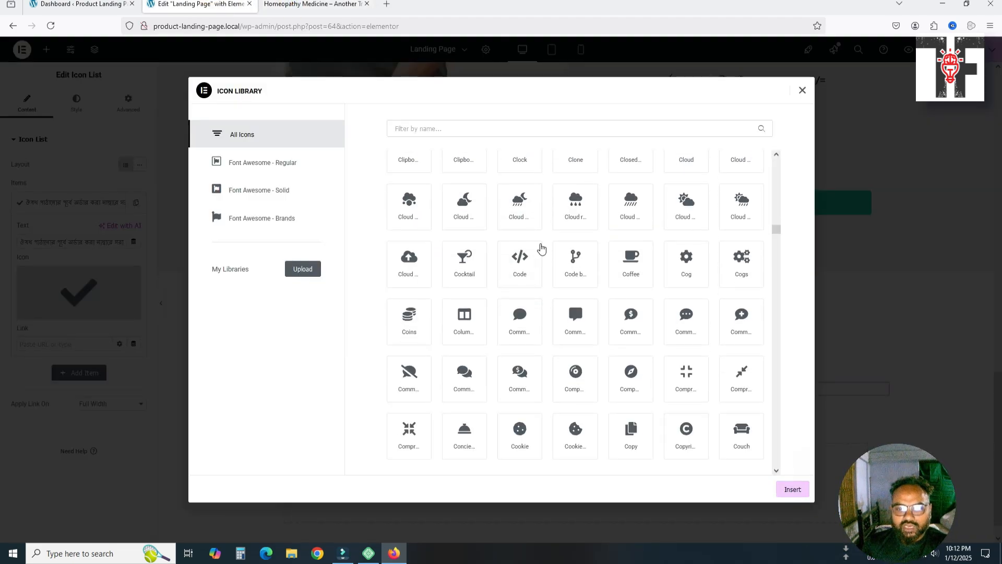
pyautogui.click(520, 127)
pyautogui.write('check')
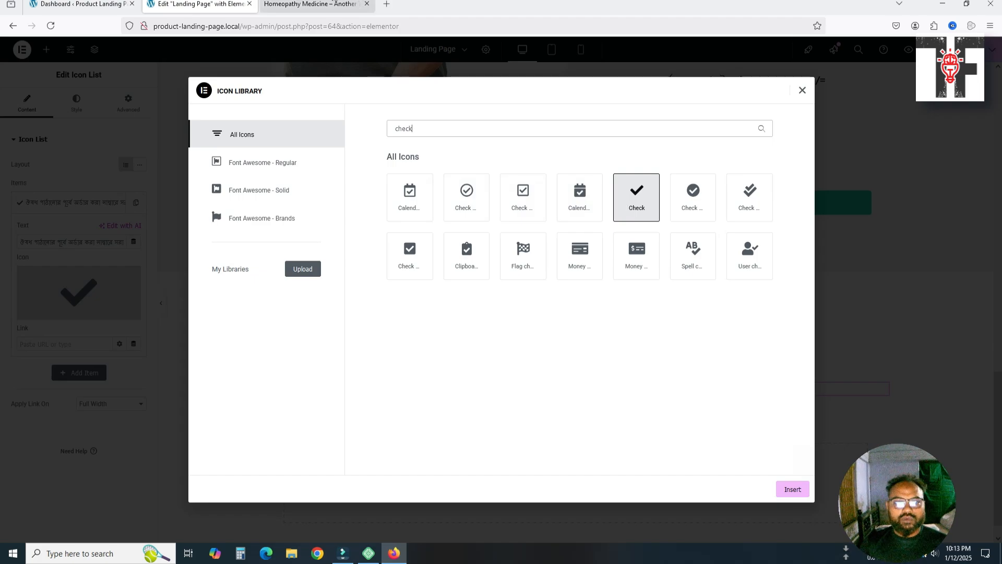
pyautogui.click(312, 4)
pyautogui.click(180, 4)
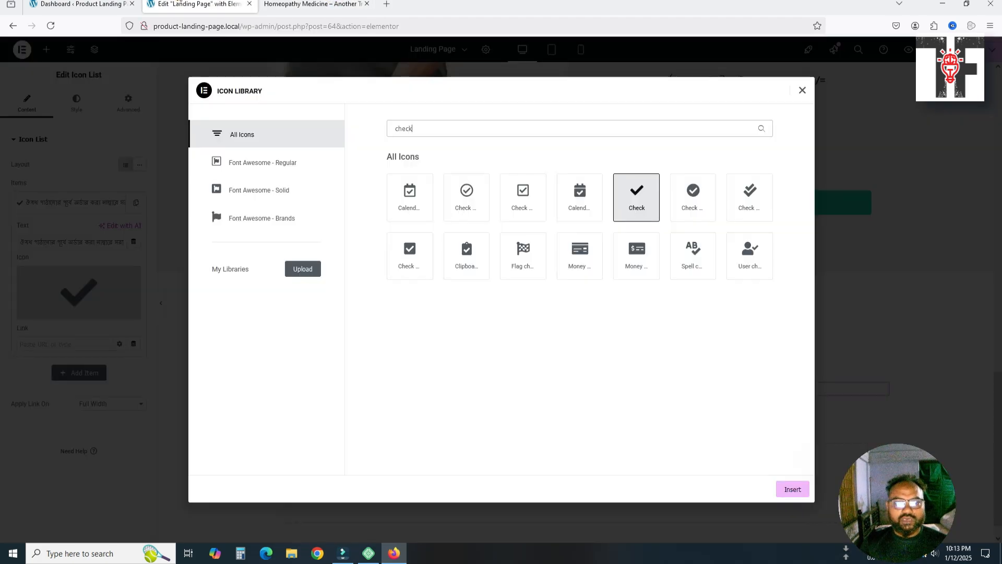
pyautogui.click(689, 208)
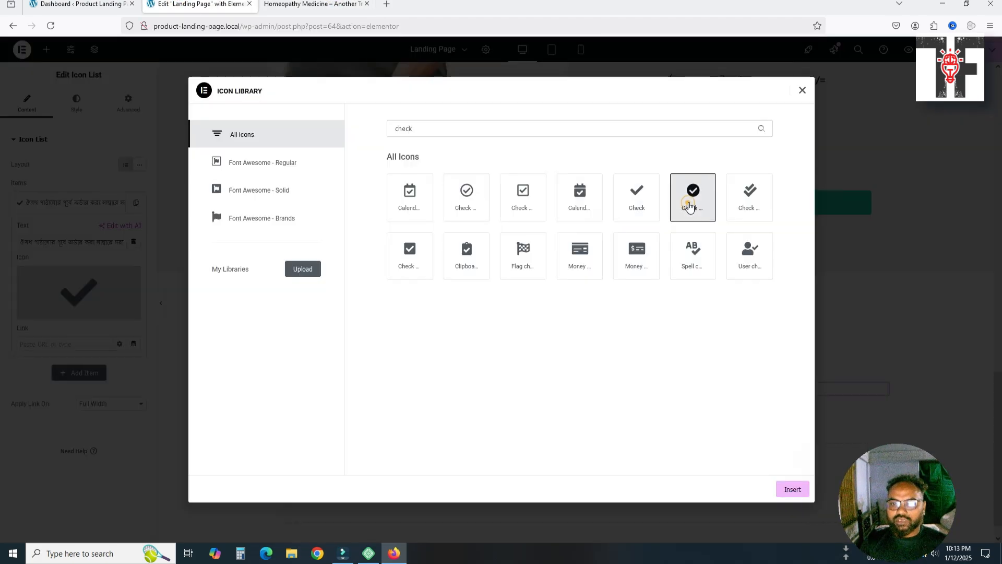
pyautogui.click(791, 491)
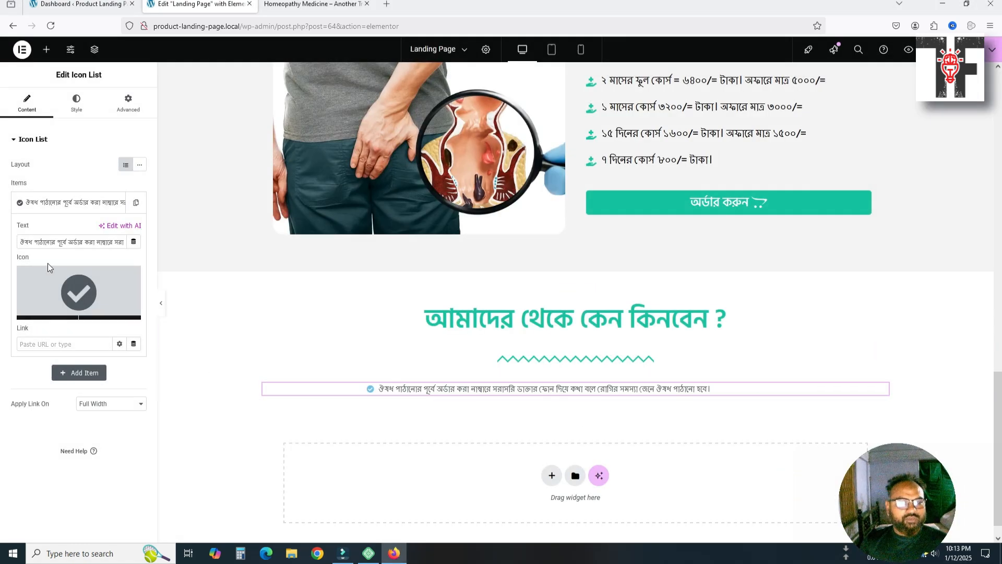
# Colour the list icons with the global Heading Color and set their size to 20
pyautogui.click(75, 110)
pyautogui.click(14, 265)
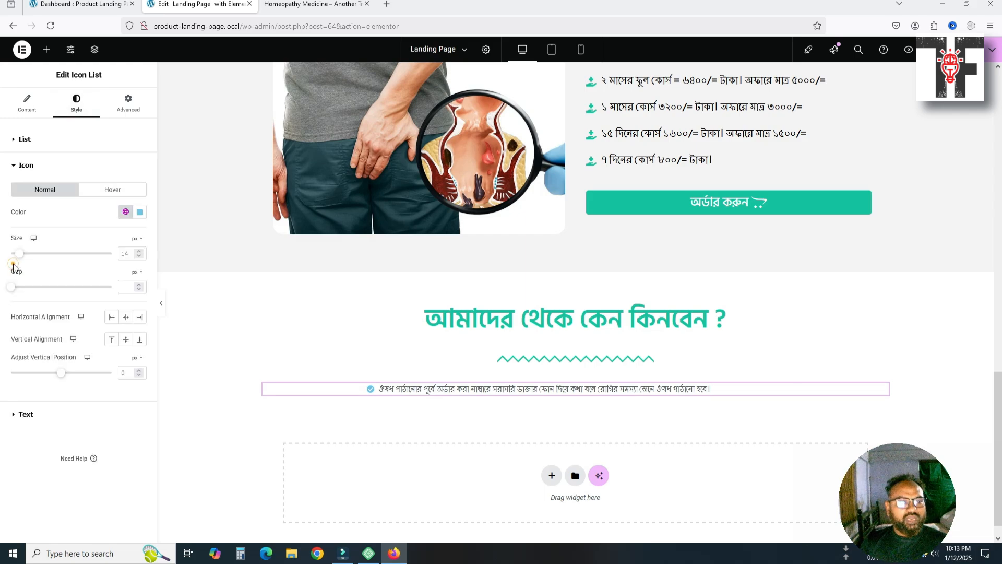
pyautogui.click(126, 211)
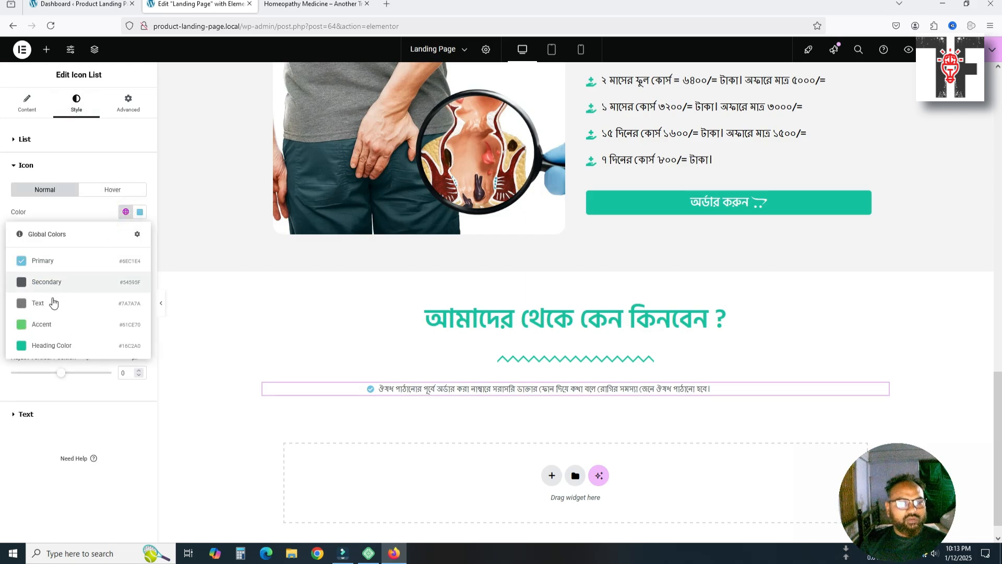
pyautogui.click(47, 345)
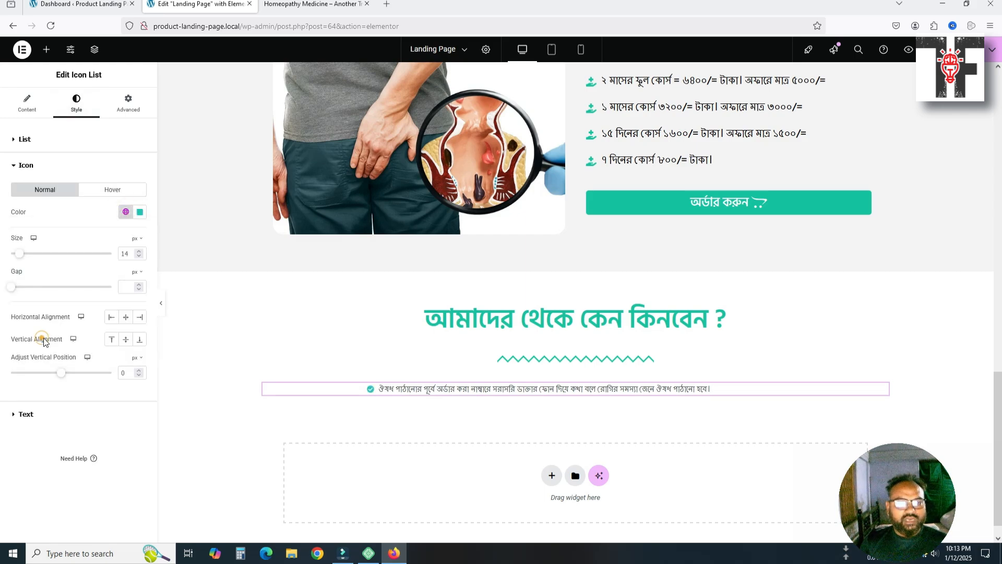
pyautogui.doubleClick(124, 254)
pyautogui.write('20')
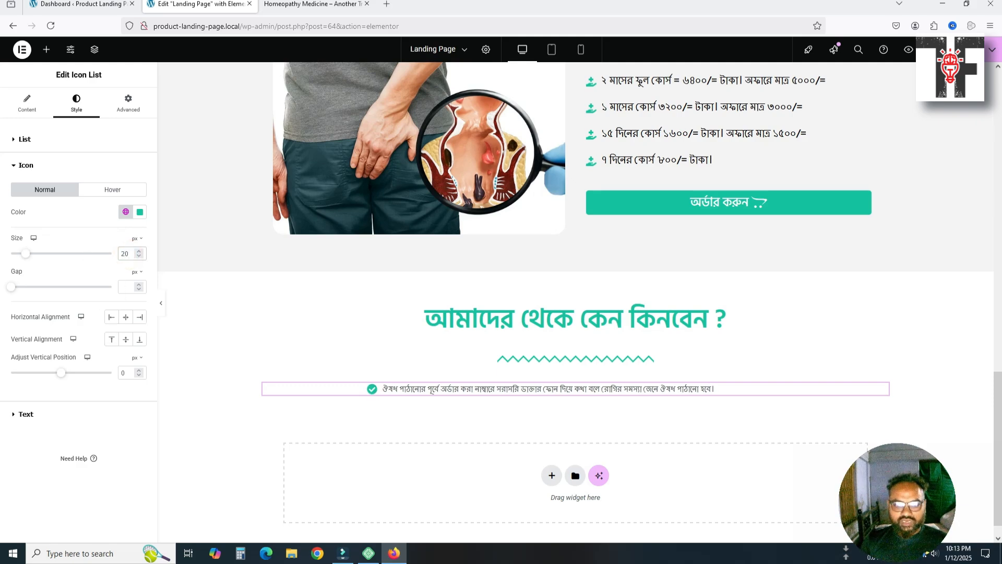
# Set the list text typography to Hind Siliguri, 20 px, weight 500 (Medium)
pyautogui.click(13, 416)
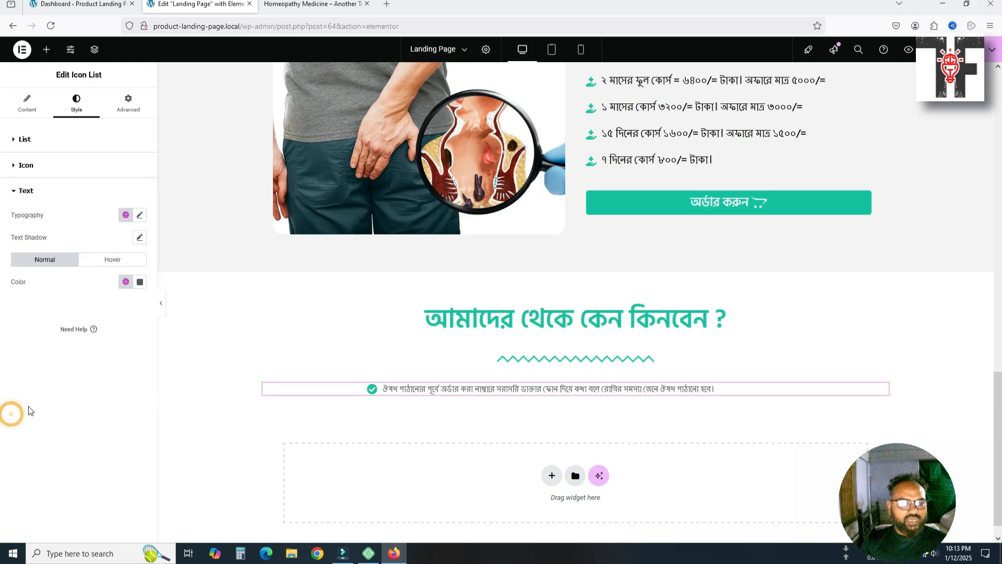
pyautogui.click(138, 215)
pyautogui.click(99, 265)
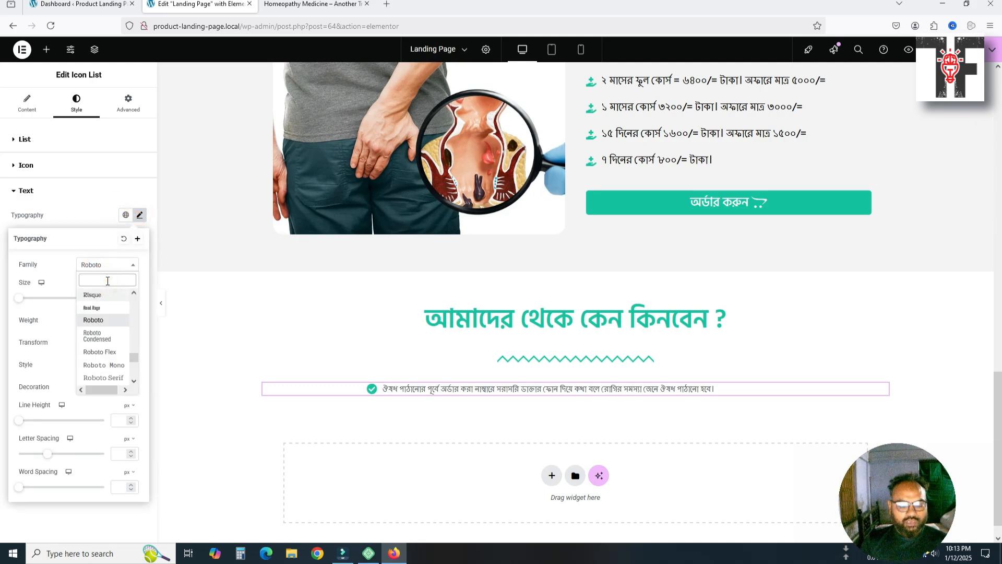
pyautogui.write('hind')
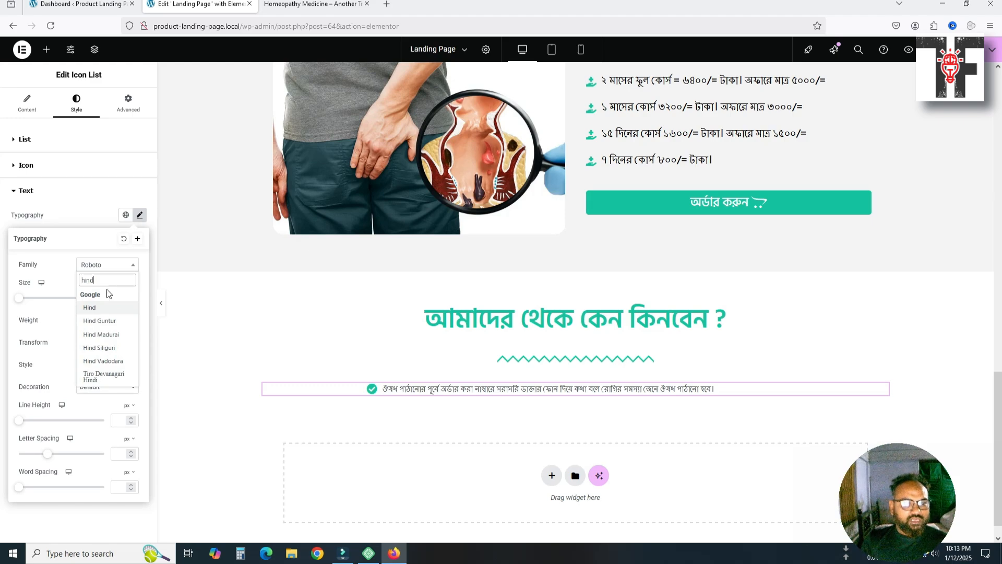
pyautogui.click(99, 347)
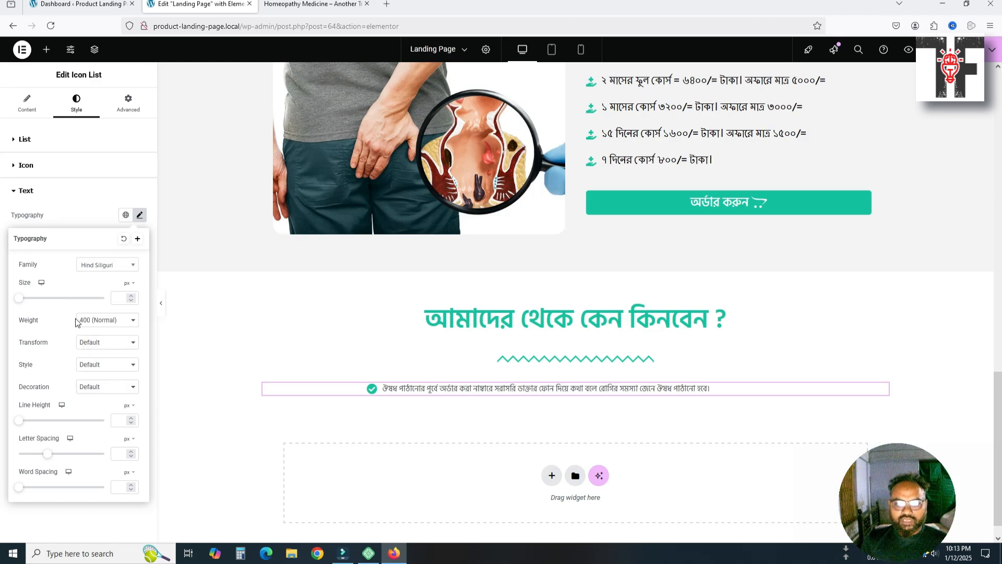
pyautogui.click(116, 297)
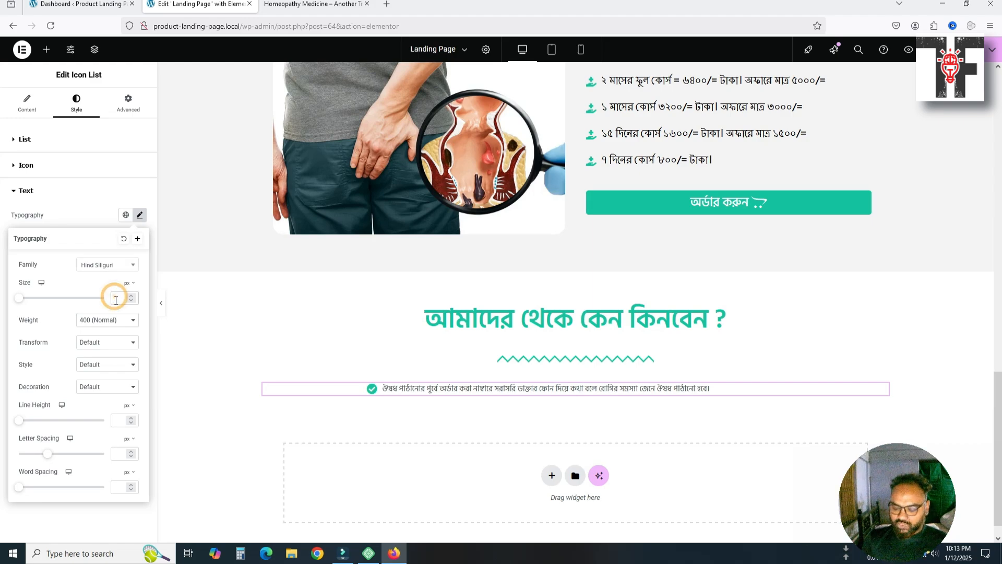
pyautogui.write('20')
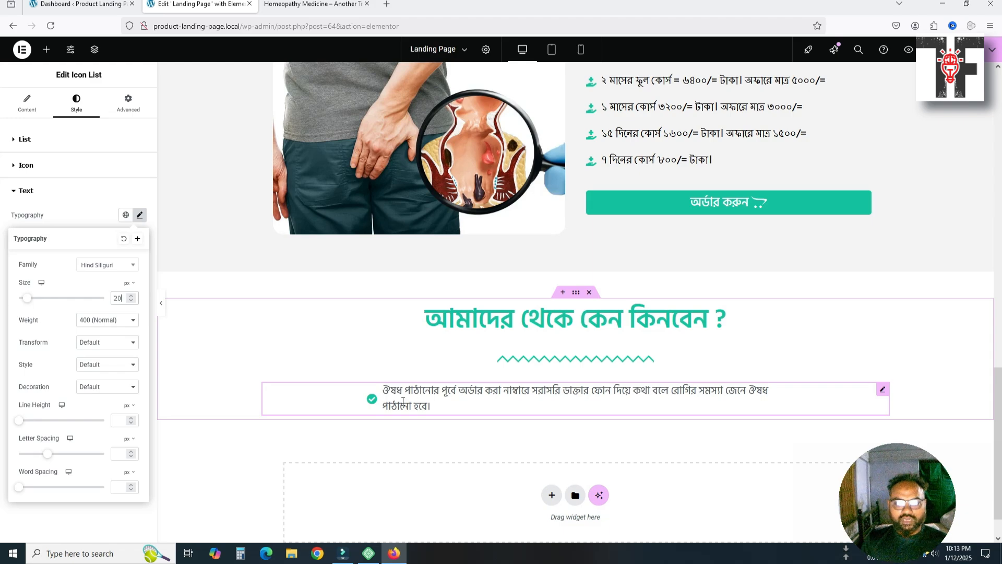
pyautogui.click(334, 5)
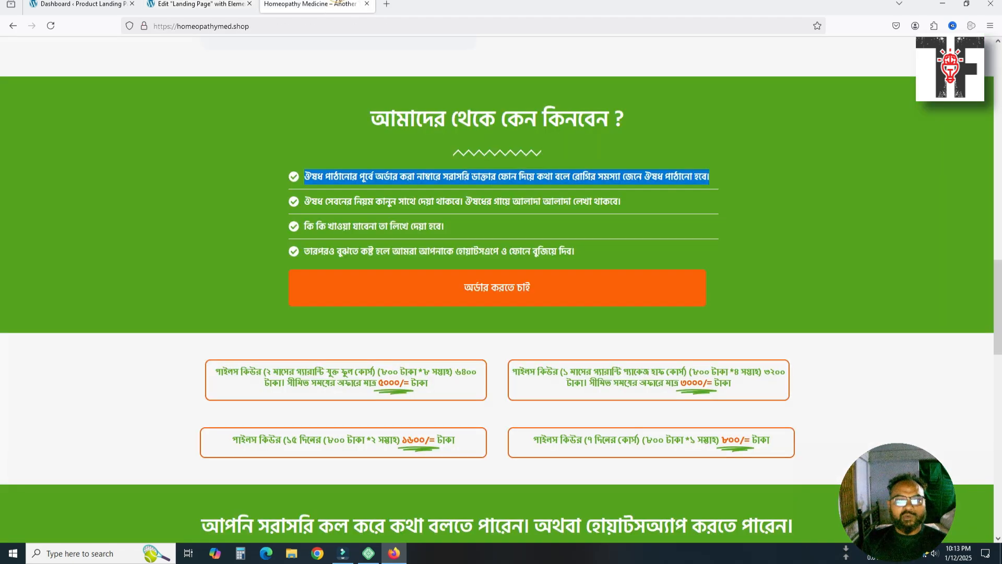
pyautogui.click(182, 3)
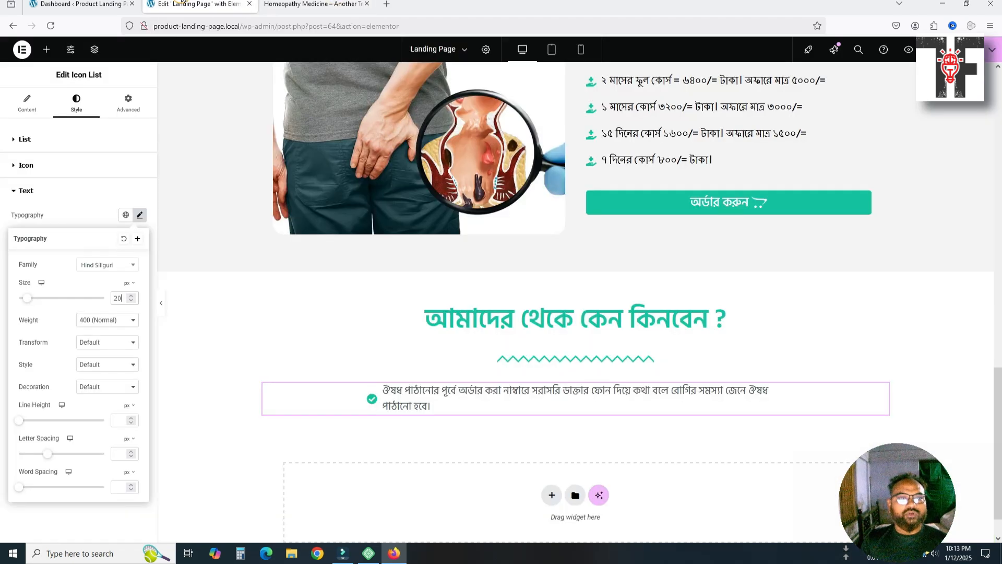
pyautogui.click(106, 328)
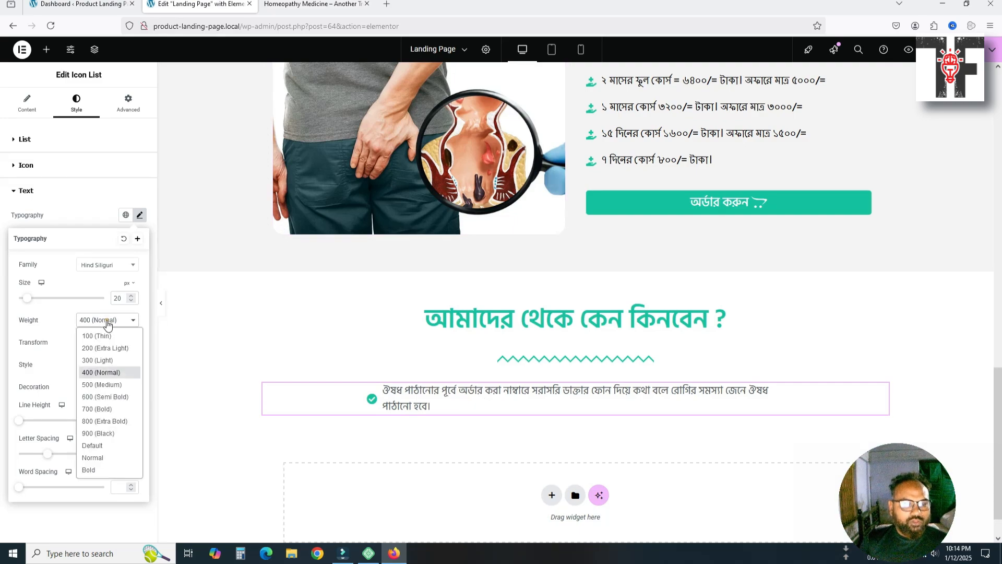
pyautogui.click(98, 388)
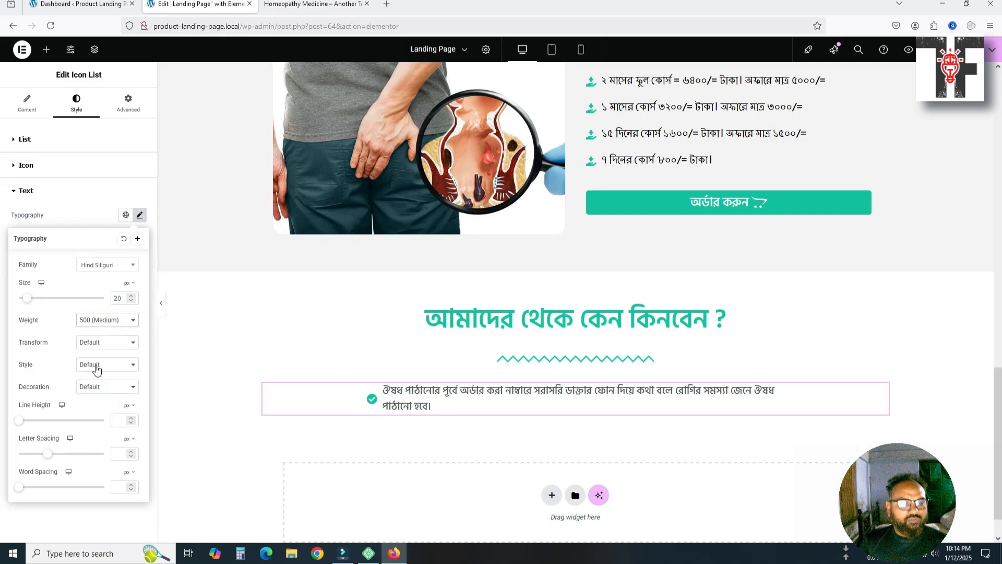
pyautogui.click(138, 218)
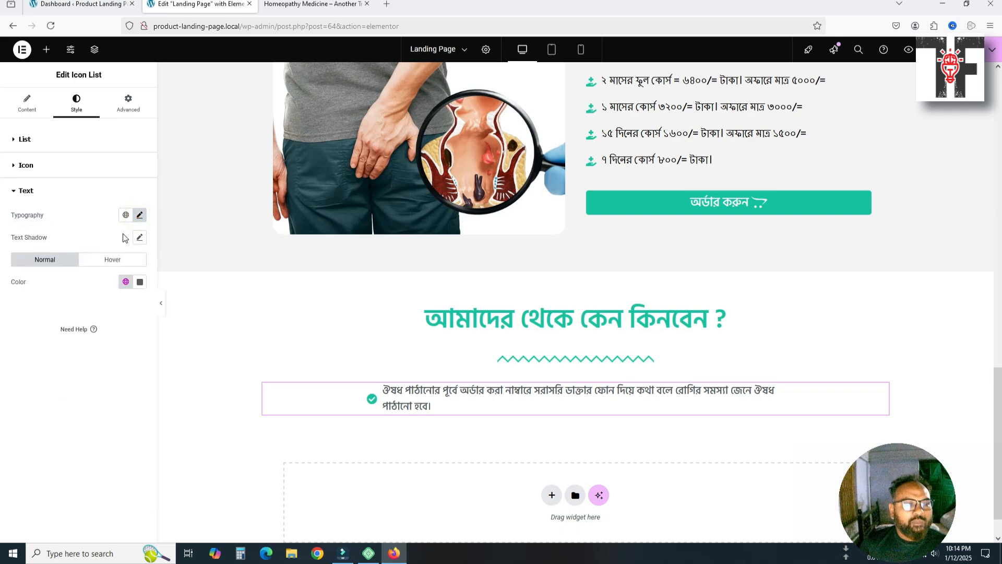
# Change the list text colour to black (#000000)
pyautogui.click(138, 284)
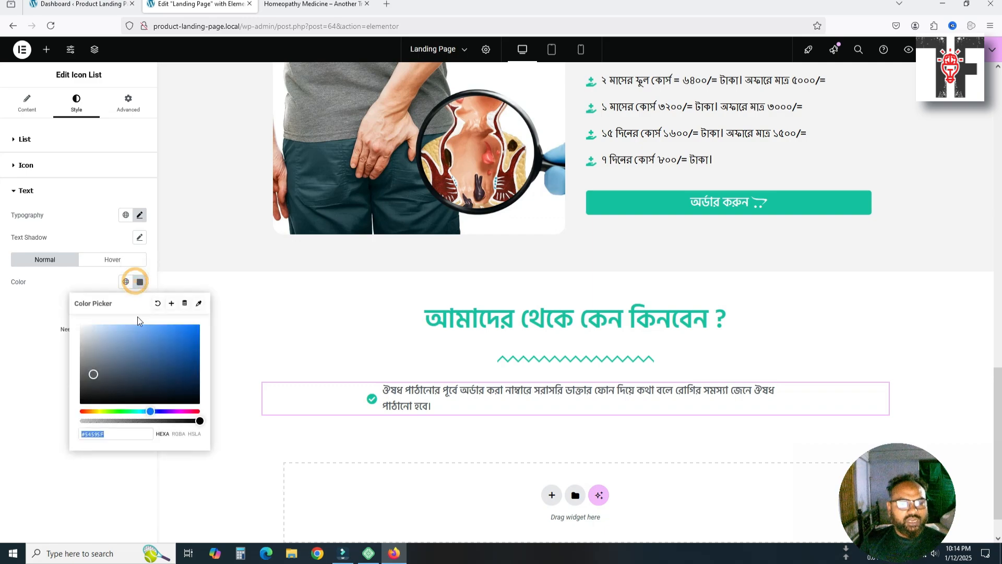
pyautogui.moveTo(93, 376); pyautogui.dragTo(67, 414)
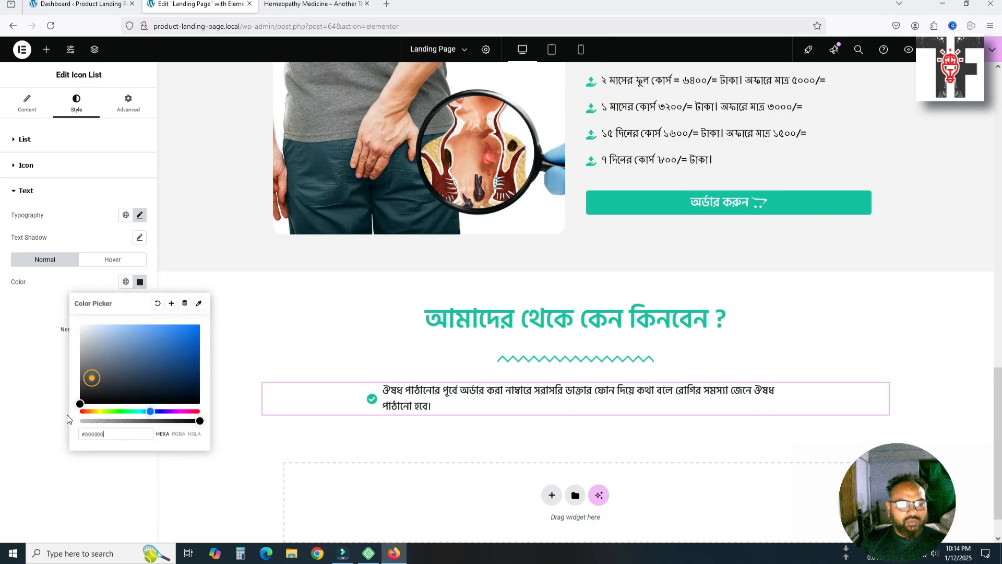
pyautogui.click(191, 469)
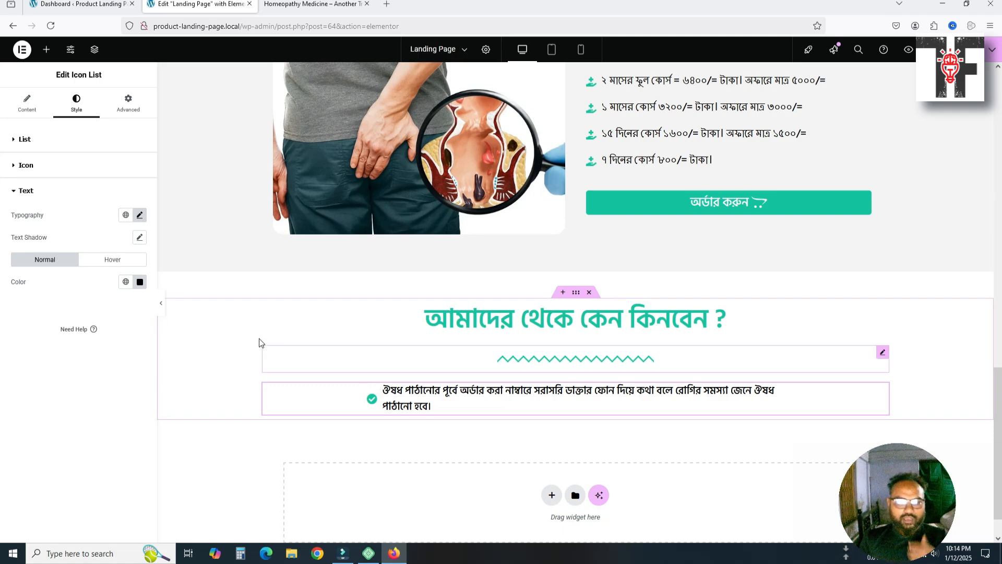
# Duplicate the first reason so the list holds four identical items
pyautogui.click(26, 104)
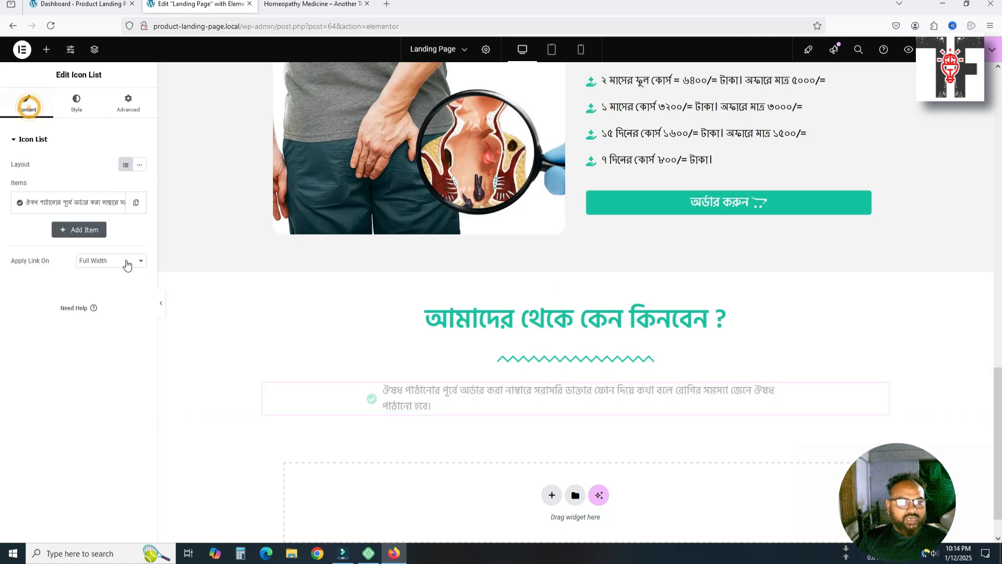
pyautogui.click(136, 203)
pyautogui.click(137, 203)
pyautogui.click(136, 204)
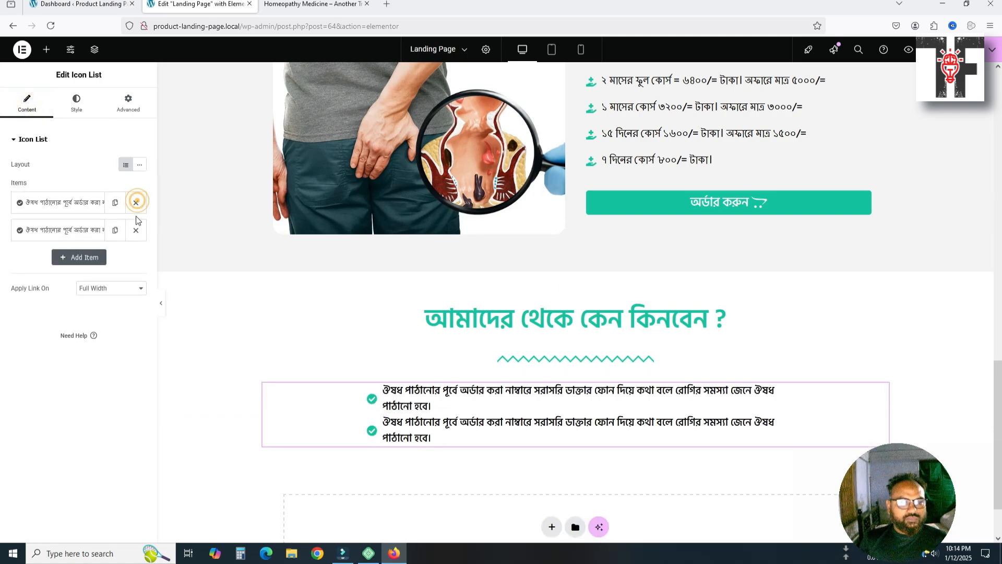
pyautogui.click(115, 229)
pyautogui.click(115, 230)
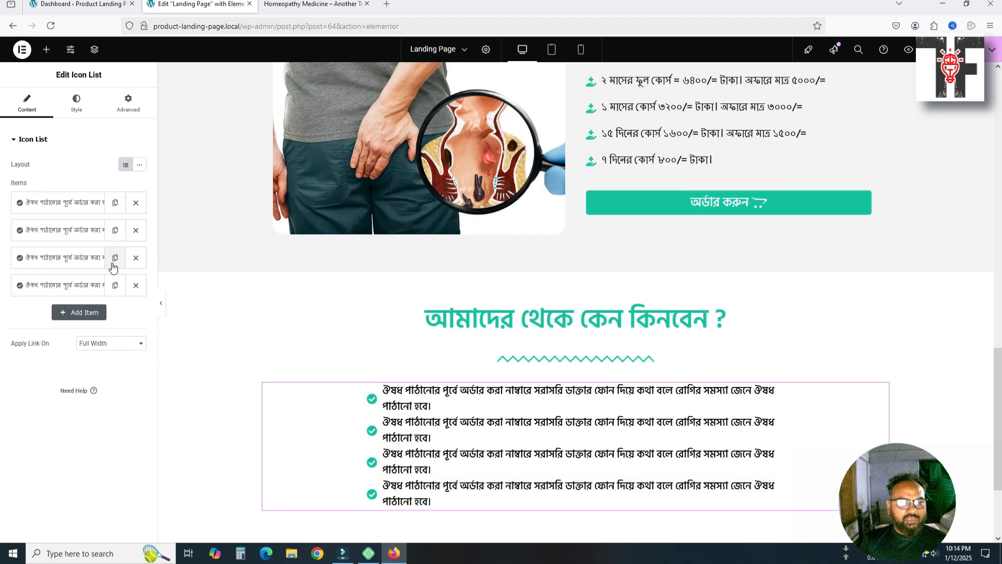
pyautogui.click(57, 231)
# Copy the second reason from the reference site into the list's second item
pyautogui.click(292, 3)
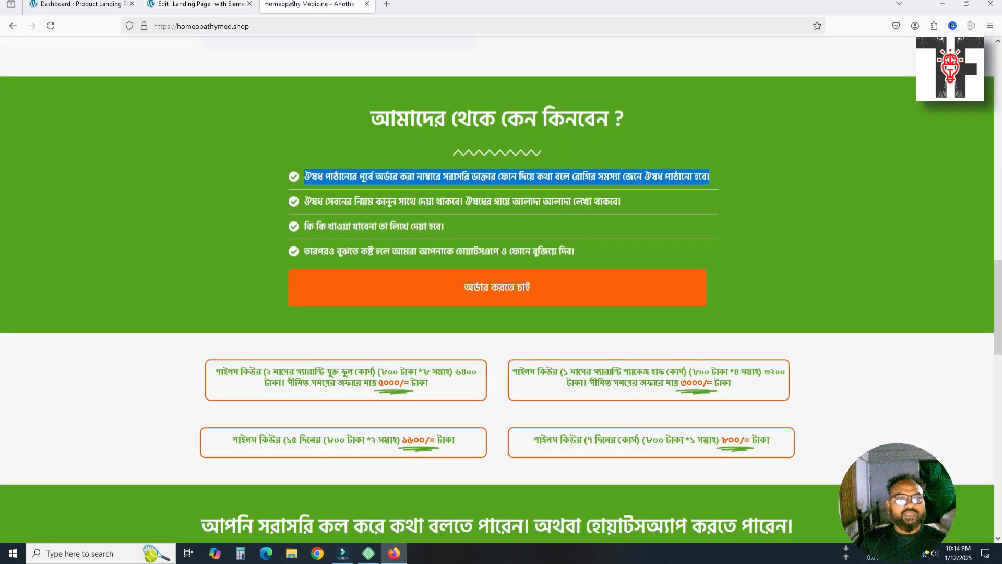
pyautogui.moveTo(304, 201); pyautogui.dragTo(668, 196)
pyautogui.hotkey('ctrl', 'c')
pyautogui.click(198, 4)
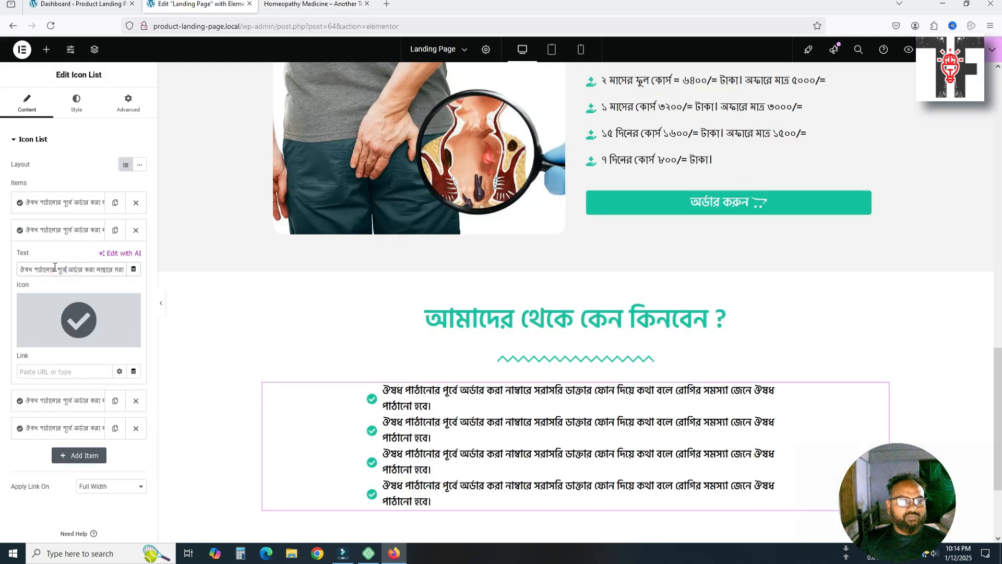
pyautogui.hotkey('ctrl', 'a')
pyautogui.hotkey('ctrl', 'v')
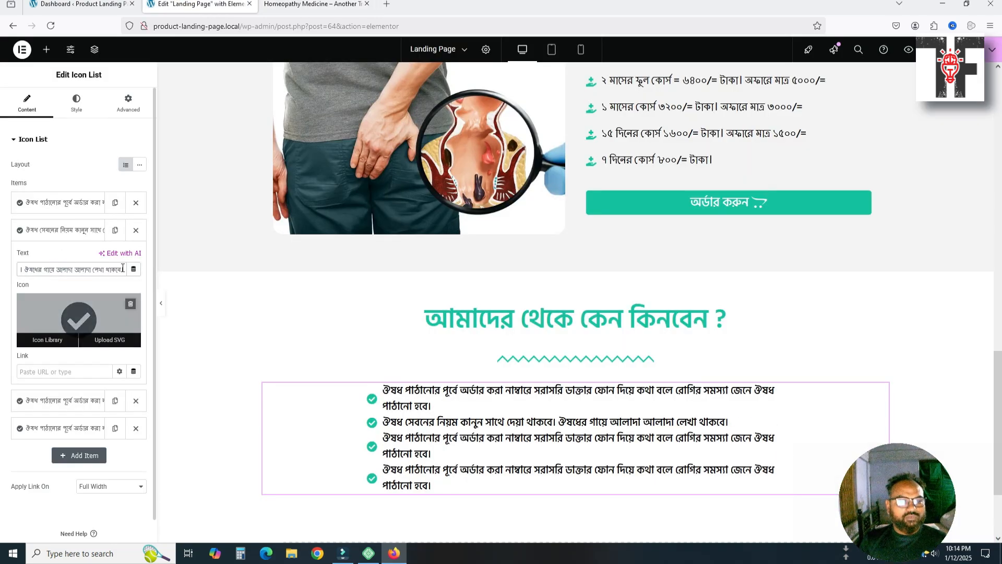
# Copy the third reason from the reference site into the list's third item
pyautogui.click(279, 5)
pyautogui.moveTo(303, 227); pyautogui.dragTo(448, 225)
pyautogui.hotkey('ctrl', 'c')
pyautogui.click(78, 4)
pyautogui.click(199, 4)
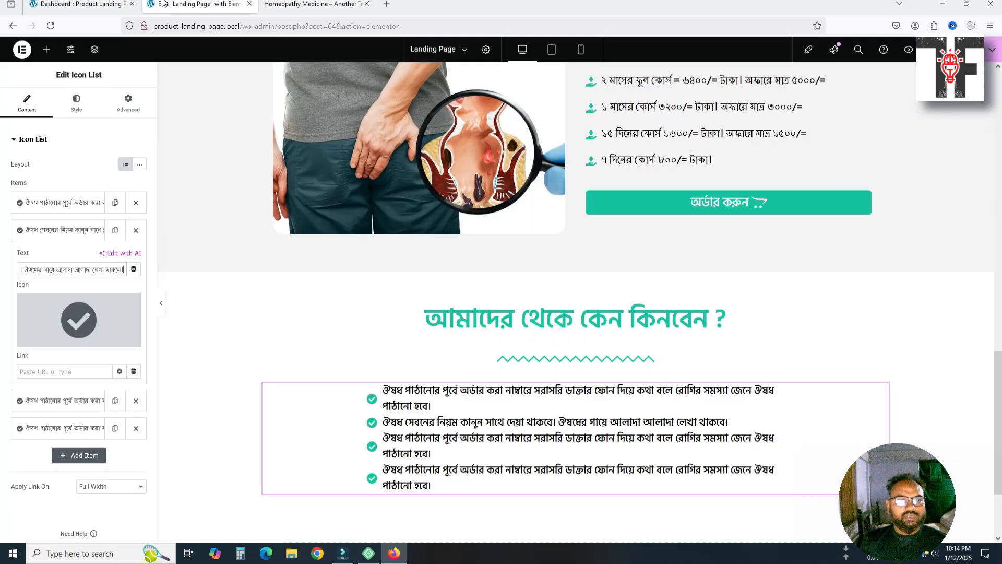
pyautogui.click(55, 398)
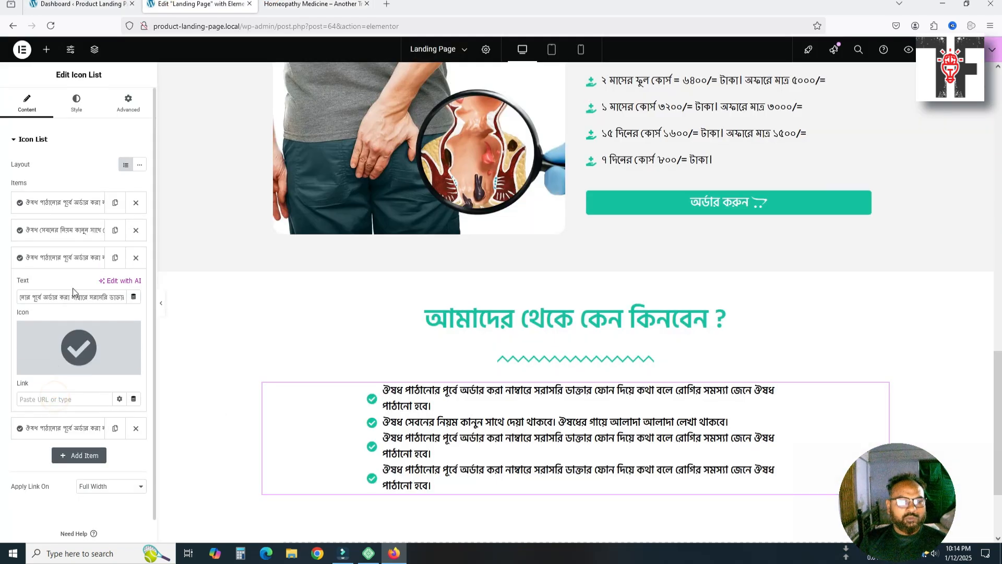
pyautogui.tripleClick(62, 298)
pyautogui.hotkey('ctrl', 'v')
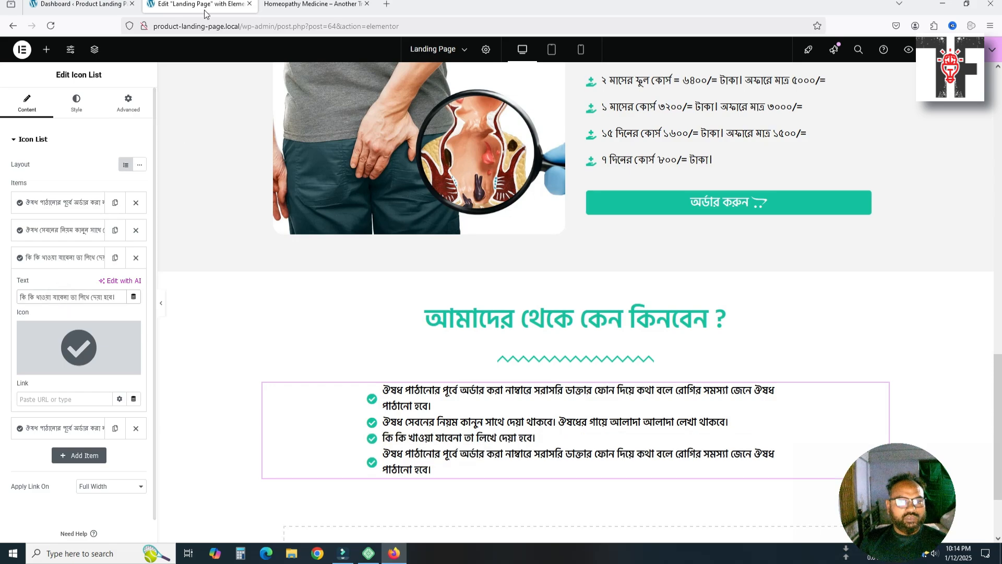
# Copy the fourth reason, about WhatsApp and phone help, into the fourth item
pyautogui.click(304, 4)
pyautogui.moveTo(304, 253); pyautogui.dragTo(579, 250)
pyautogui.hotkey('ctrl', 'c')
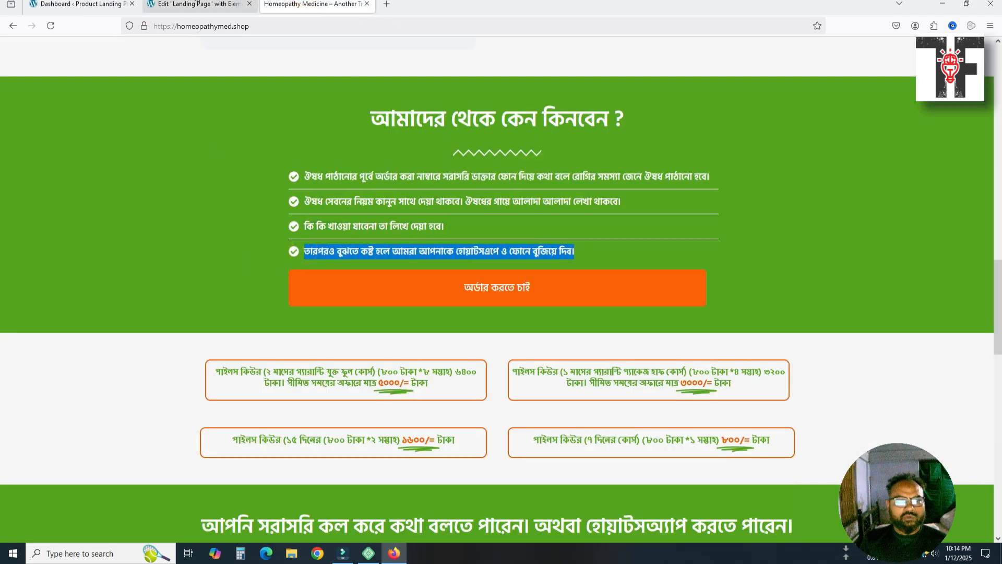
pyautogui.click(196, 4)
pyautogui.click(65, 427)
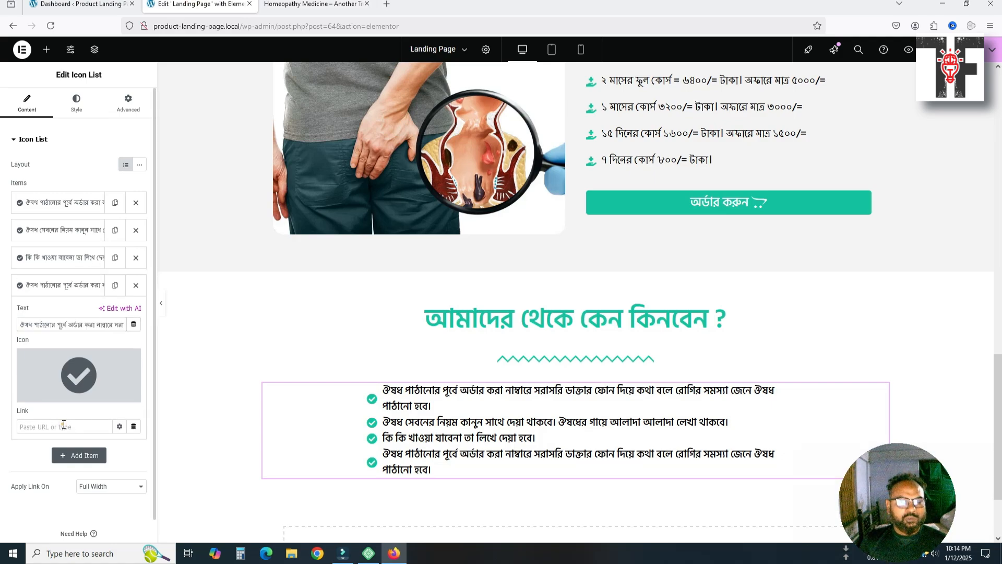
pyautogui.click(88, 328)
pyautogui.hotkey('ctrl', 'a')
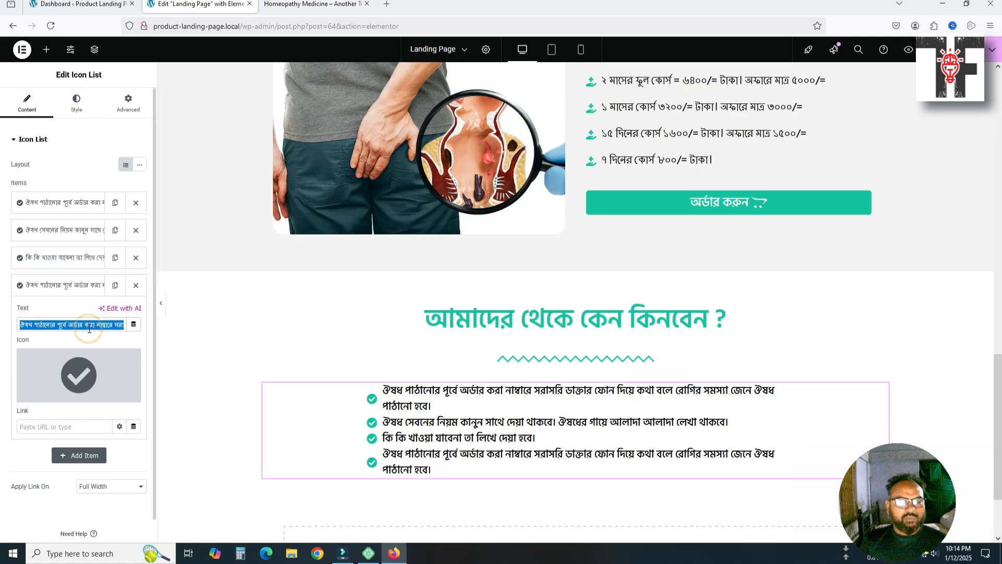
pyautogui.hotkey('ctrl', 'v')
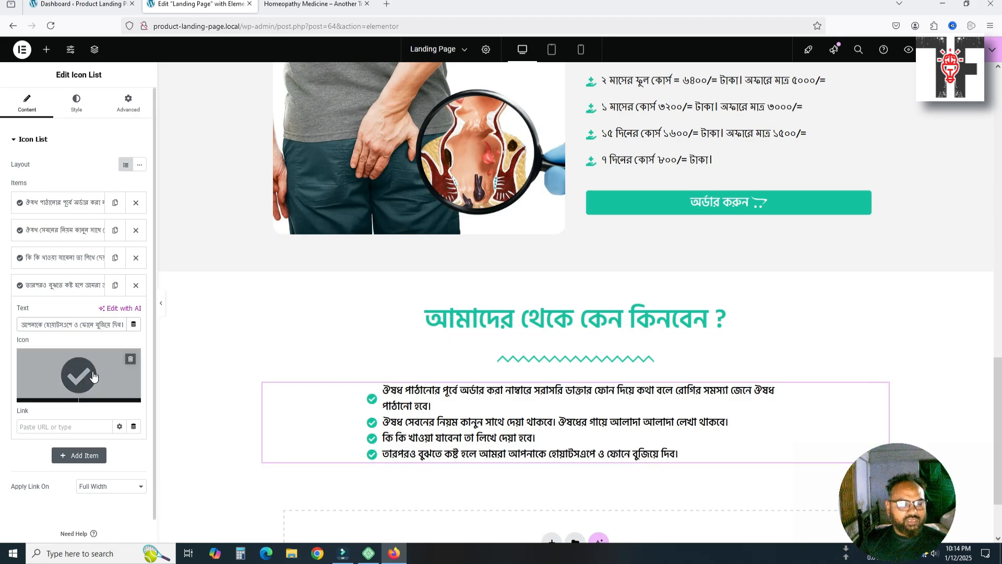
pyautogui.click(75, 104)
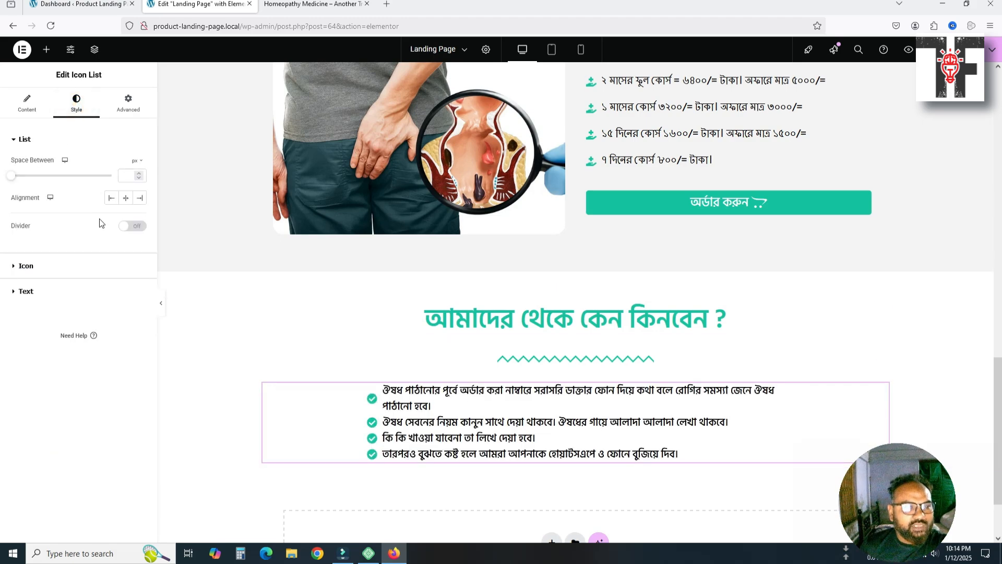
# Add spacing between the list items and set the checklist's right and left padding to 190 px
pyautogui.moveTo(14, 180); pyautogui.dragTo(33, 187)
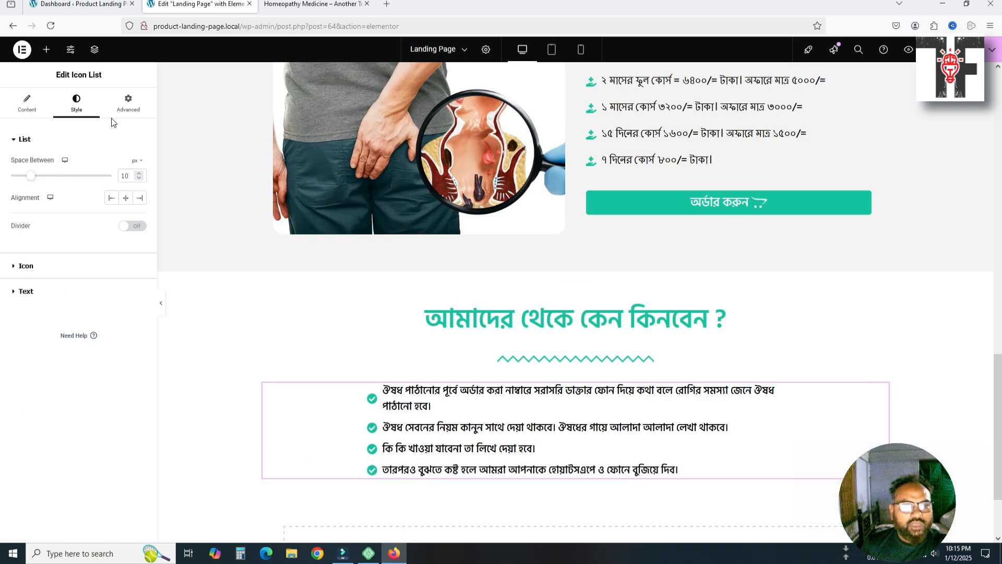
pyautogui.click(128, 103)
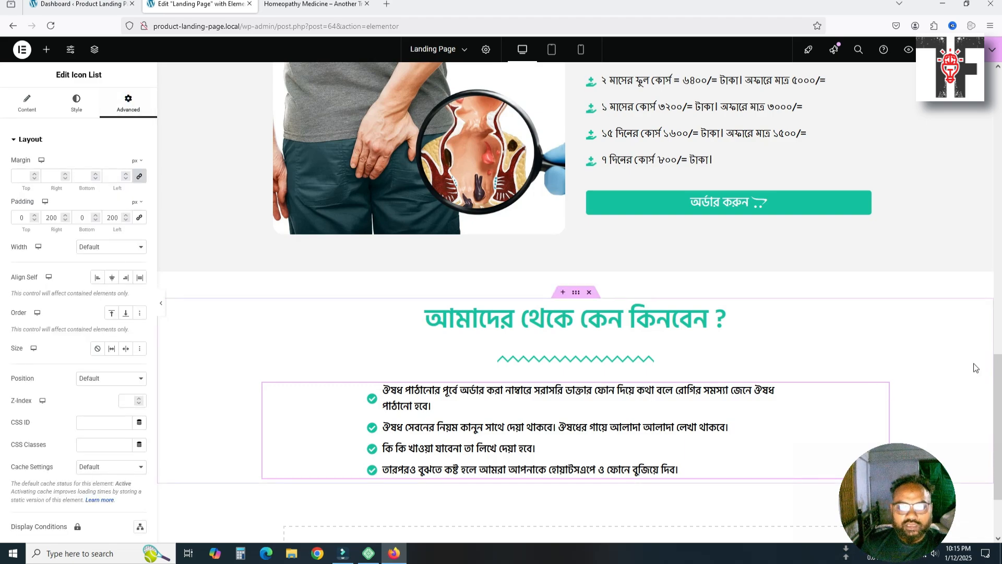
pyautogui.doubleClick(45, 218)
pyautogui.write('1')
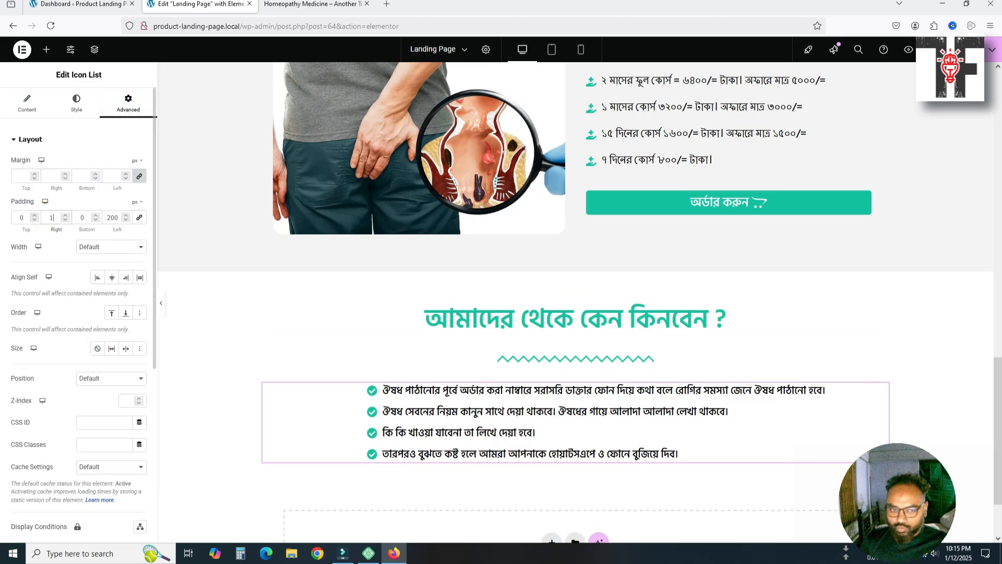
pyautogui.write('90')
pyautogui.press('Tab')
pyautogui.press('Tab')
pyautogui.write('19')
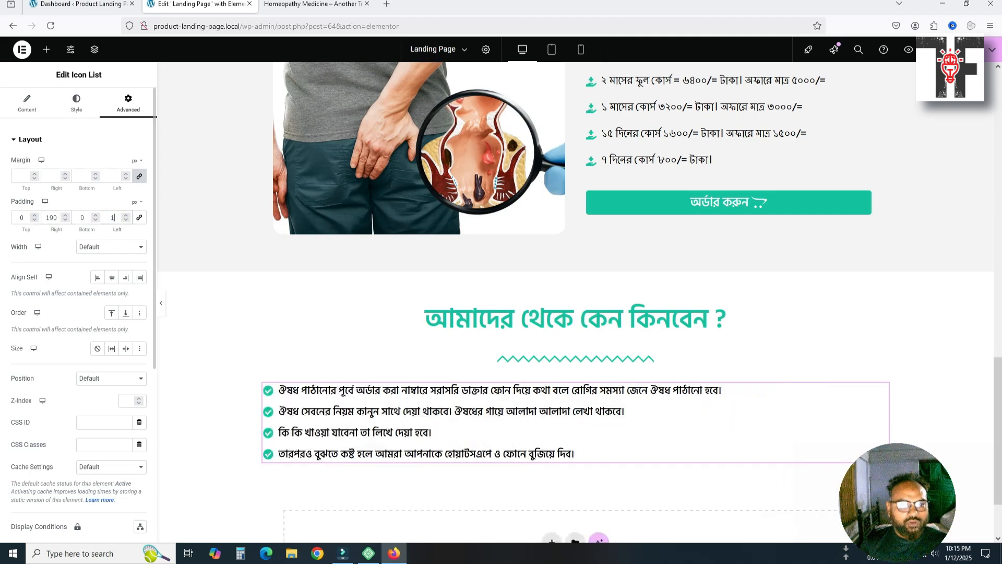
pyautogui.write('0')
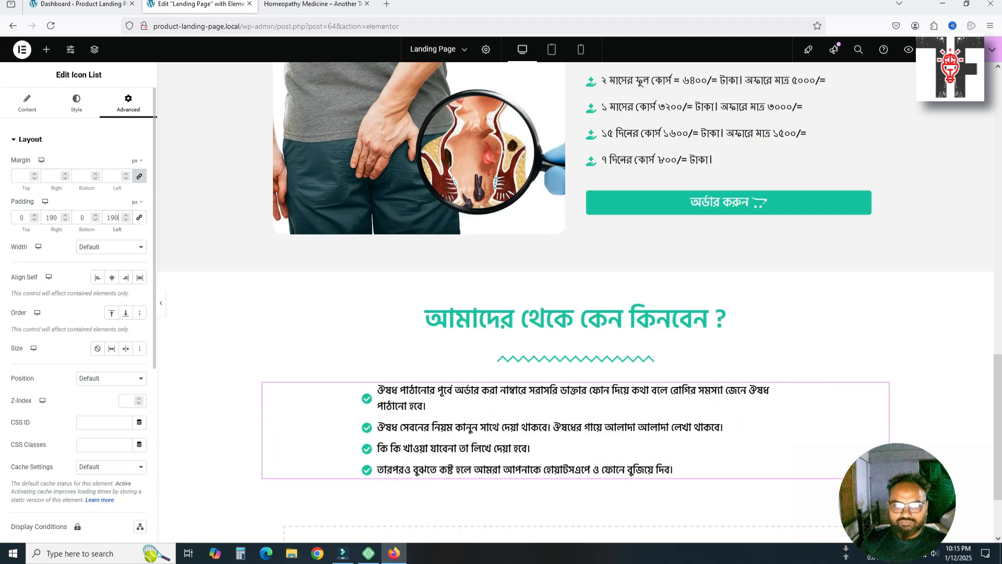
# Step the checklist's right padding down to 160 px and its left padding down to 165 px
pyautogui.press('Down')
pyautogui.press('Down')
pyautogui.press('Down')
pyautogui.press('Down')
pyautogui.press('Down')
pyautogui.press('Down')
pyautogui.press('Down')
pyautogui.press('Down')
pyautogui.press('Down')
pyautogui.press('Down')
pyautogui.press('Down')
pyautogui.press('Down')
pyautogui.press('Down')
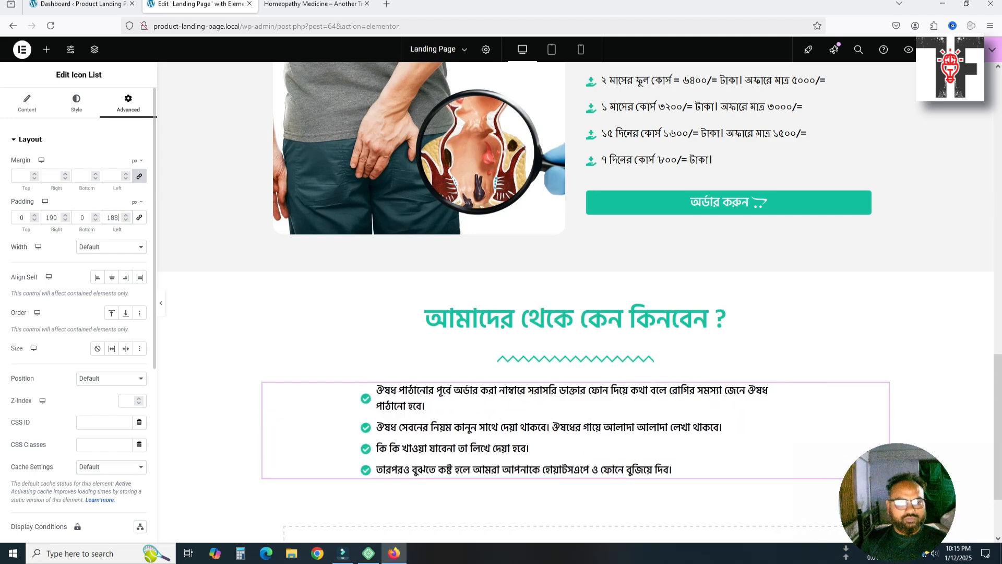
pyautogui.press('Down')
pyautogui.press('Down')
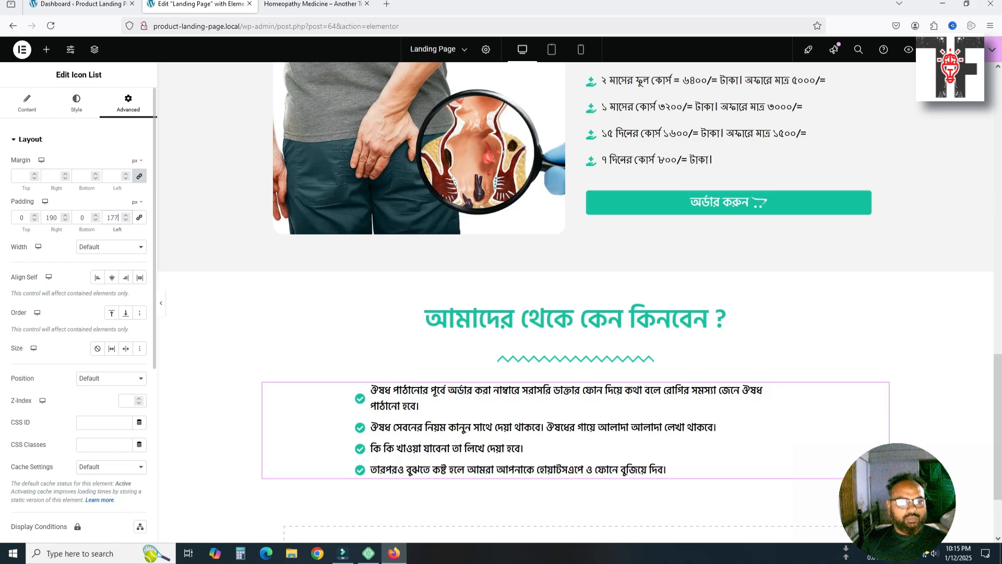
pyautogui.hotkey('shift', 'Tab')
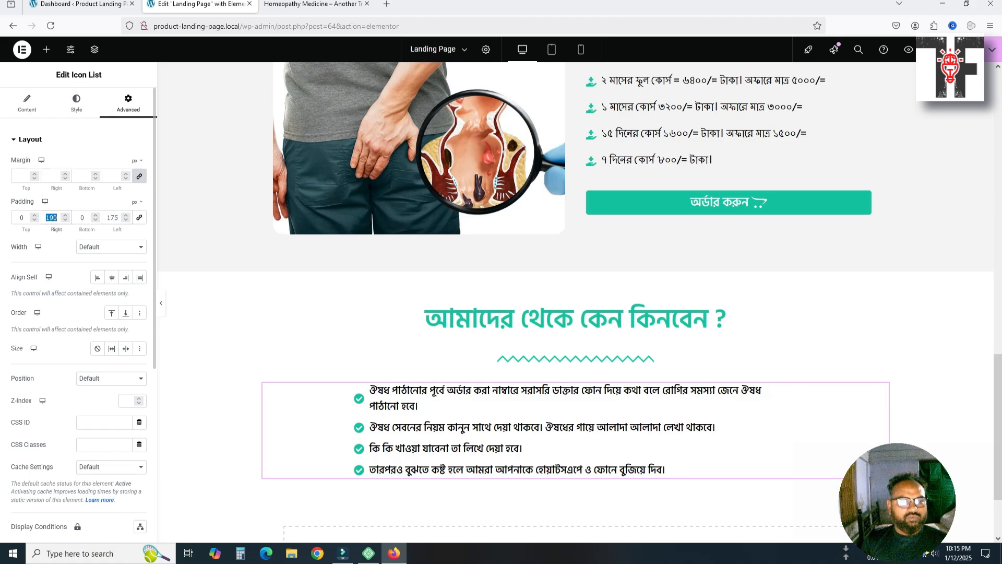
pyautogui.press('Down')
pyautogui.press('Down')
pyautogui.press('Down')
pyautogui.press('Down')
pyautogui.press('Down')
pyautogui.press('Down')
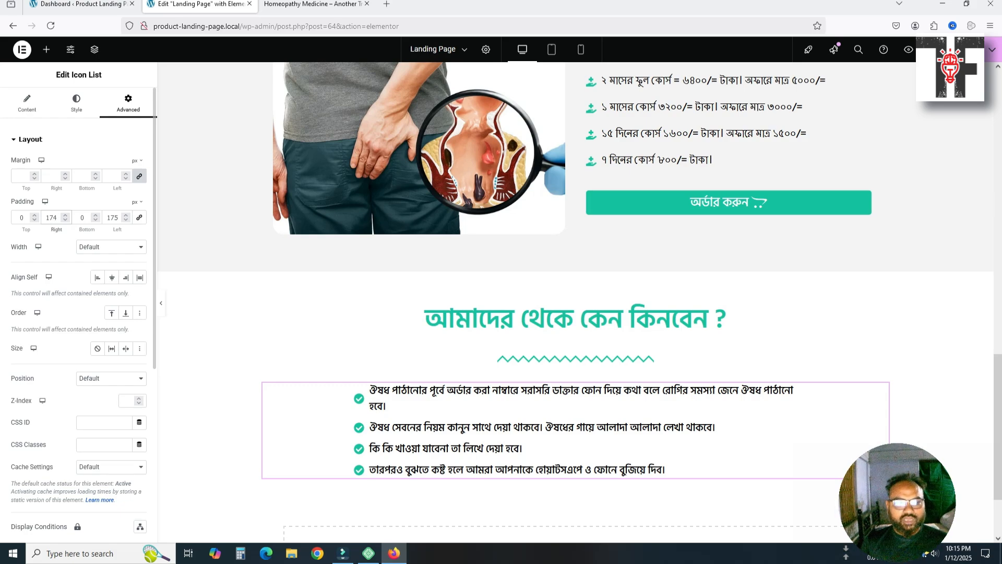
pyautogui.press('Tab')
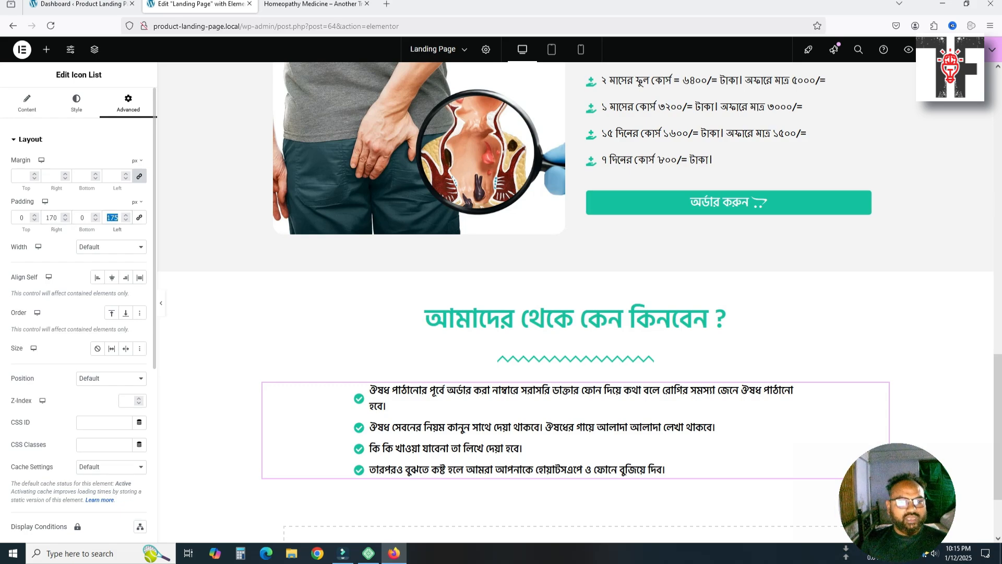
pyautogui.press('Down')
pyautogui.press('Down')
pyautogui.press('Down')
pyautogui.press('Down')
pyautogui.press('Down')
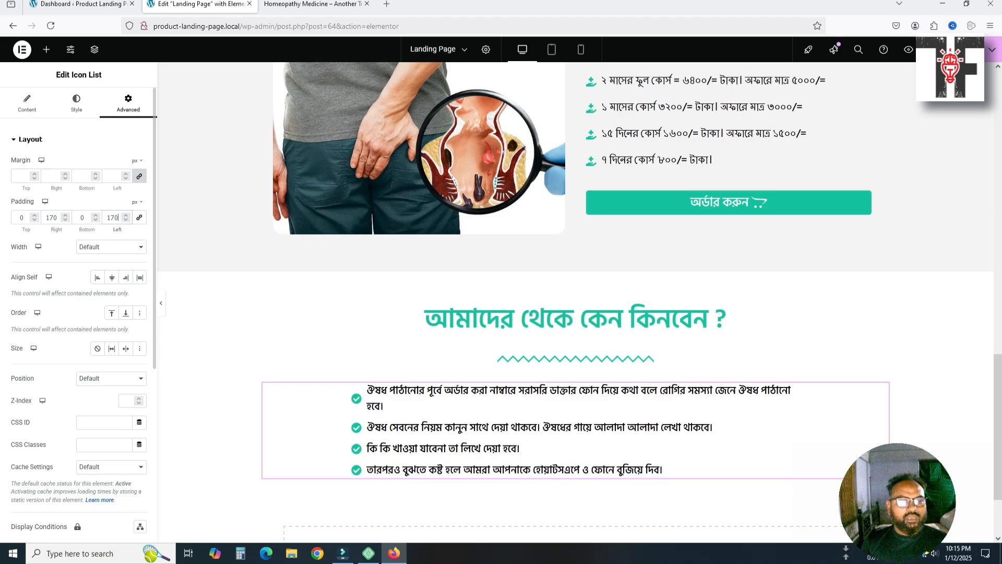
pyautogui.press('Down')
pyautogui.press('Down')
pyautogui.press('Down')
pyautogui.press('Down')
pyautogui.press('Down')
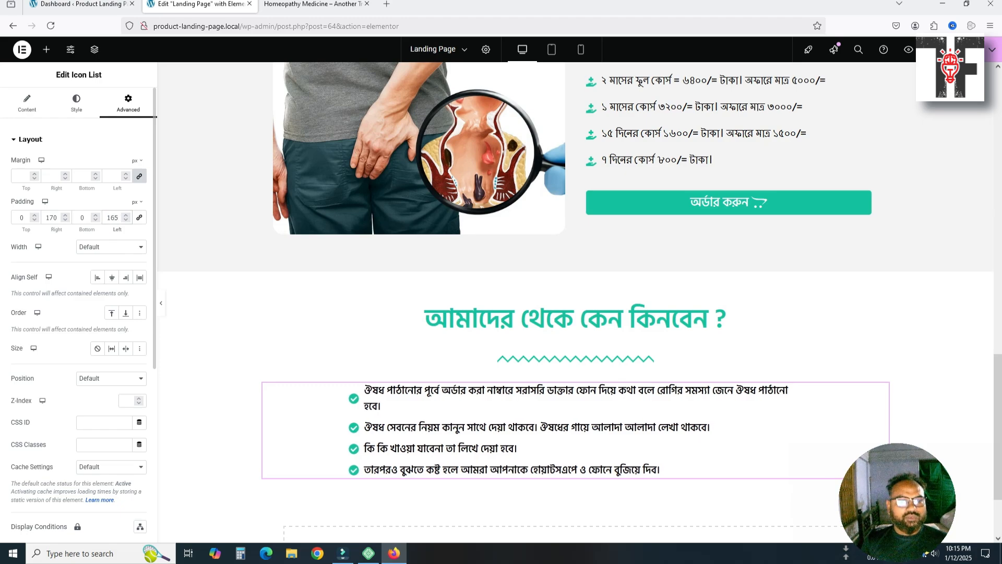
pyautogui.hotkey('shift', 'Tab')
pyautogui.hotkey('shift', 'Tab')
pyautogui.hotkey('shift', 'Tab')
pyautogui.press('Tab')
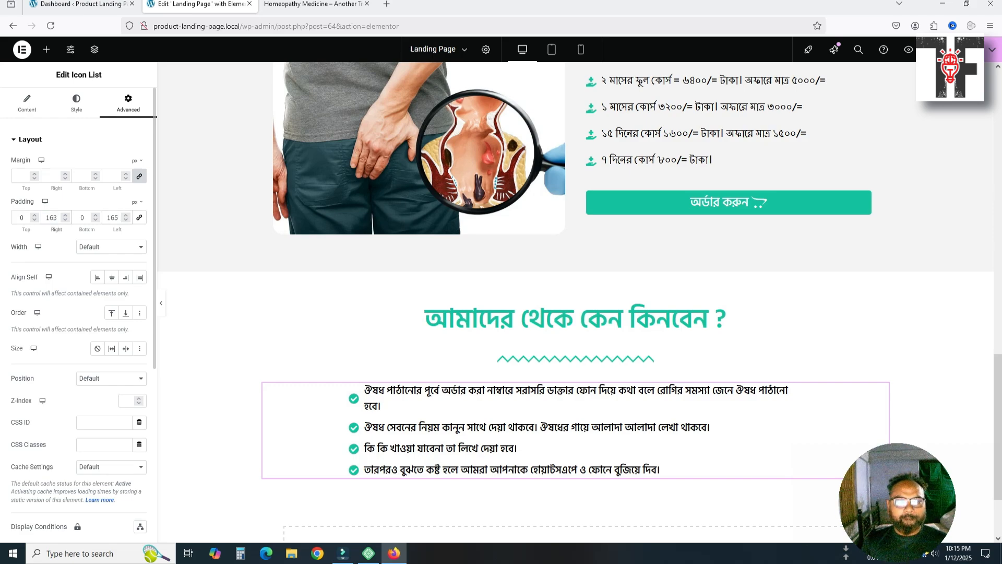
pyautogui.press('Tab')
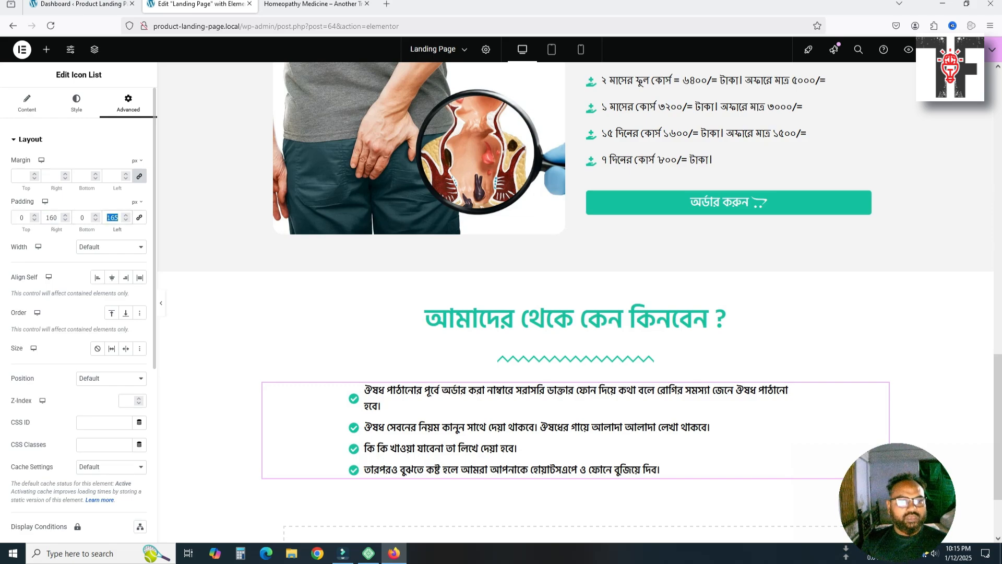
pyautogui.press('Down')
pyautogui.press('Down')
pyautogui.press('Down')
pyautogui.press('Down')
pyautogui.press('Down')
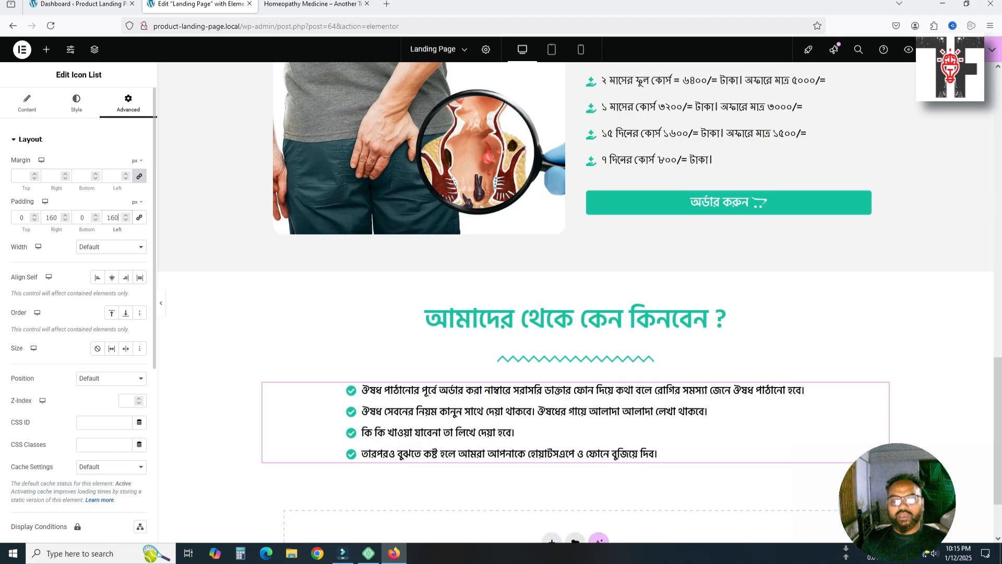
# Check the reference site's why-buy section before continuing in the editor
pyautogui.scroll(-2, 524, 417)
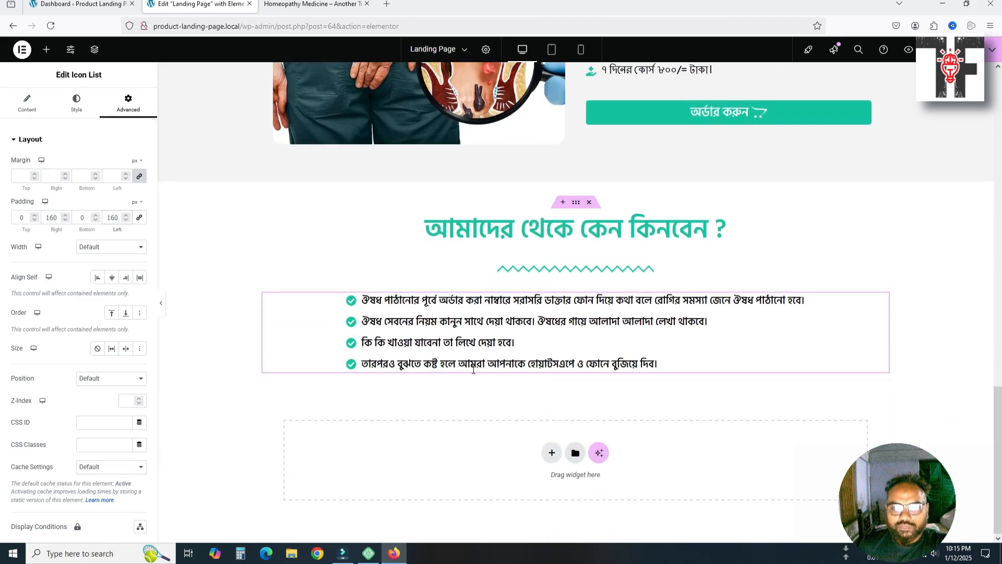
pyautogui.click(317, 5)
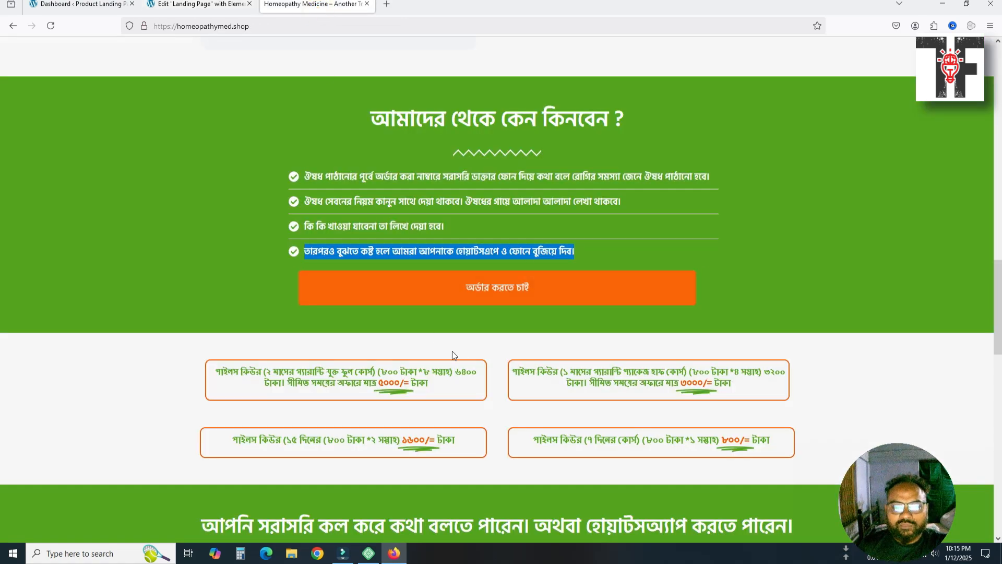
pyautogui.scroll(-1, 480, 342)
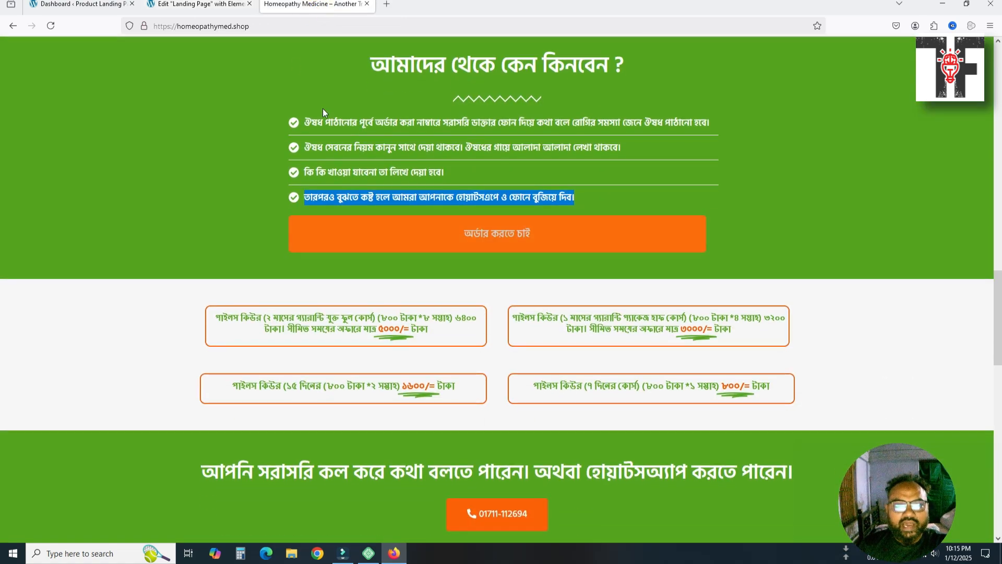
pyautogui.click(236, 6)
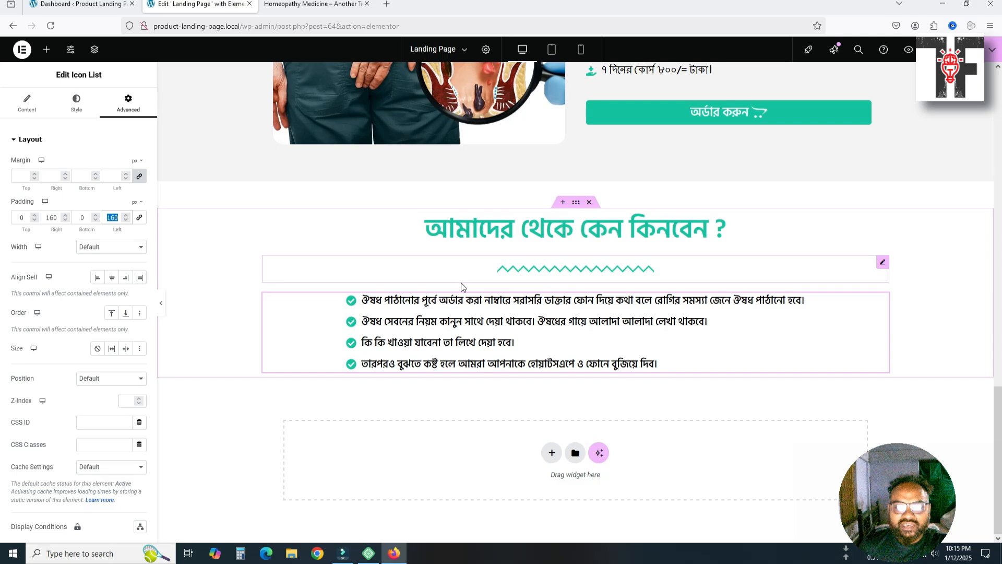
# Duplicate the অর্ডার করুন order button and drag the copy beneath the checklist
pyautogui.scroll(1, 600, 251)
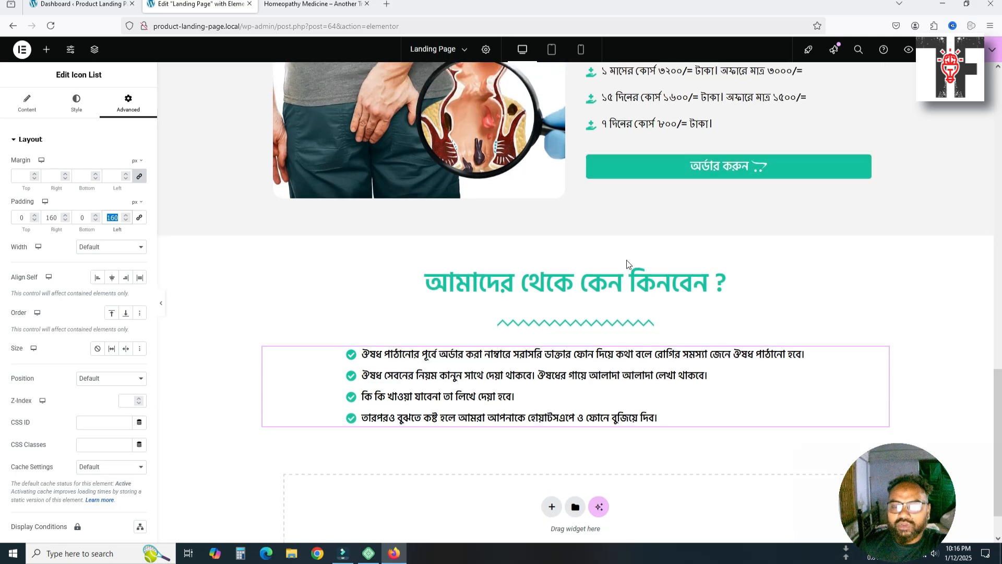
pyautogui.scroll(4, 627, 260)
pyautogui.scroll(6, 628, 254)
pyautogui.scroll(-5, 628, 254)
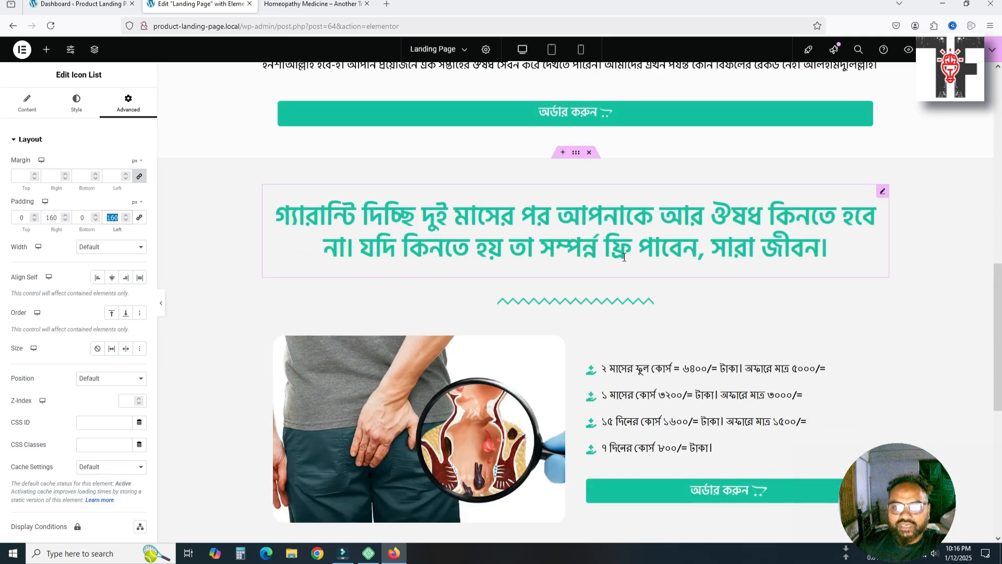
pyautogui.scroll(-3, 619, 264)
pyautogui.scroll(5, 611, 260)
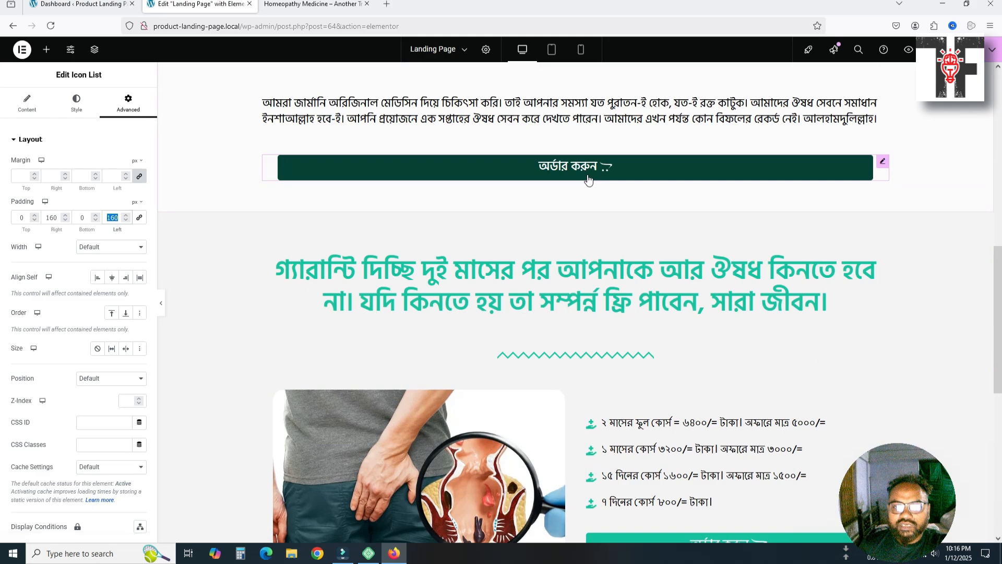
pyautogui.click(587, 174)
pyautogui.hotkey('ctrl', 'v')
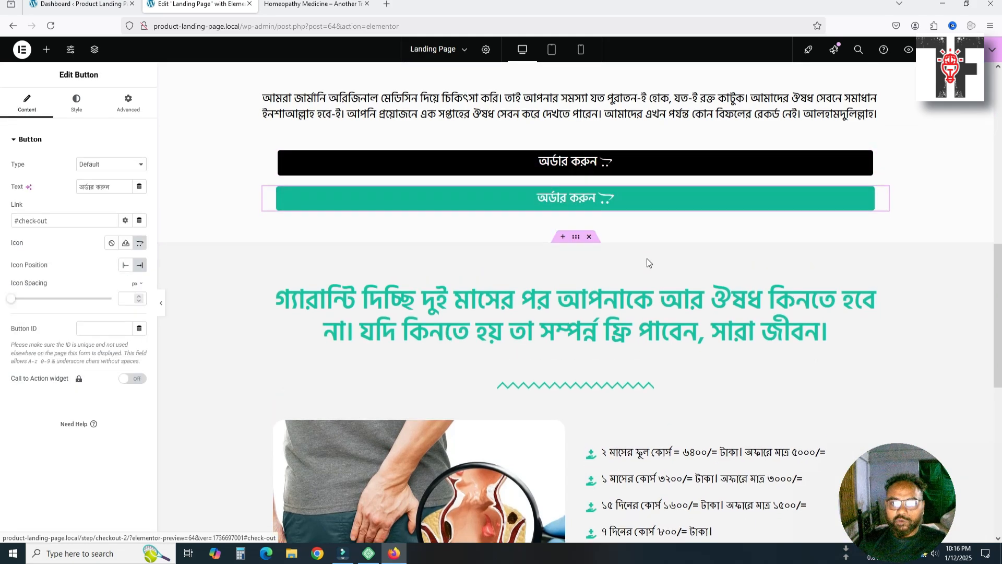
pyautogui.scroll(-1, 679, 230)
pyautogui.moveTo(725, 150); pyautogui.dragTo(601, 486)
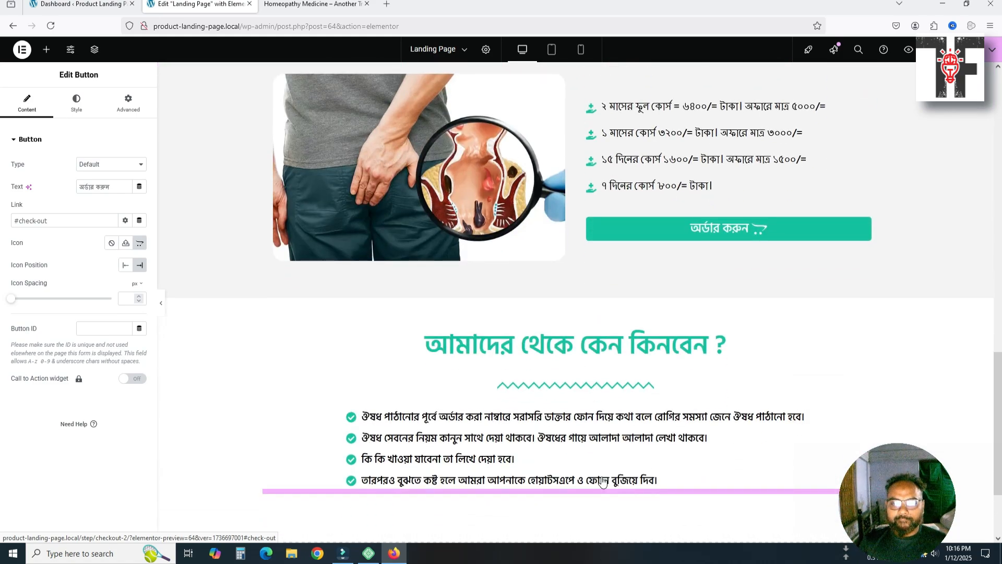
pyautogui.scroll(-2, 616, 459)
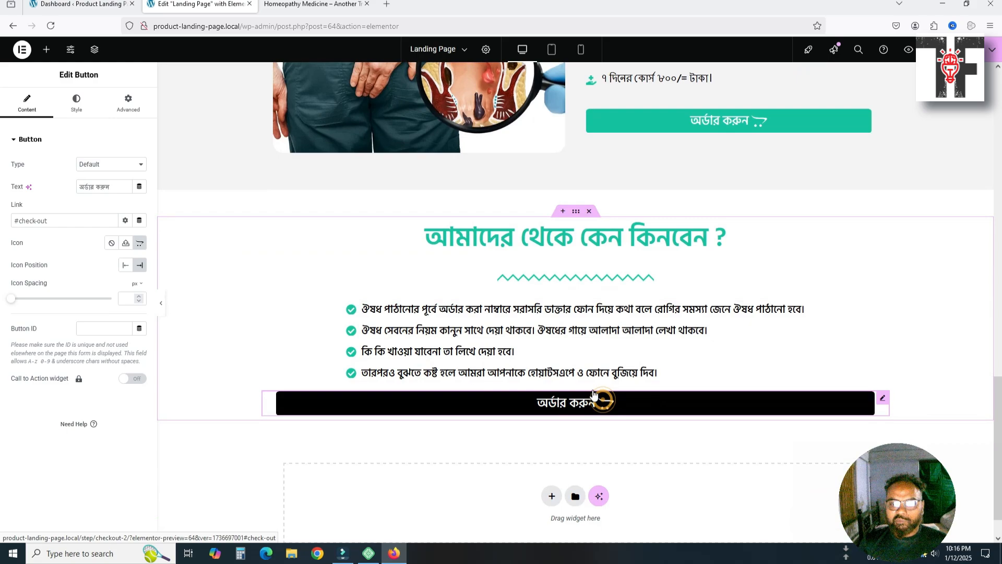
# Select the new order button and set its right and left padding to 400 px
pyautogui.click(115, 99)
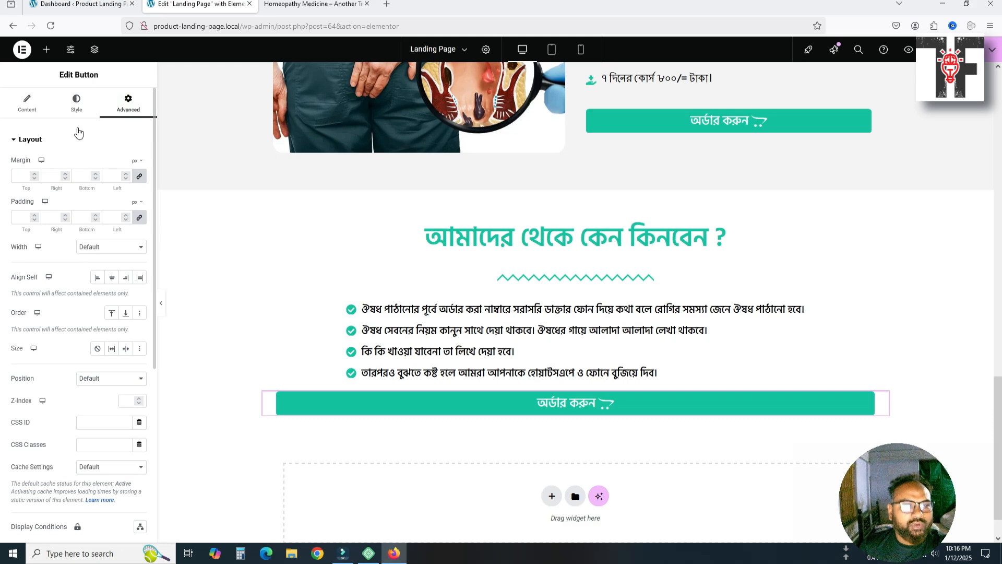
pyautogui.click(30, 107)
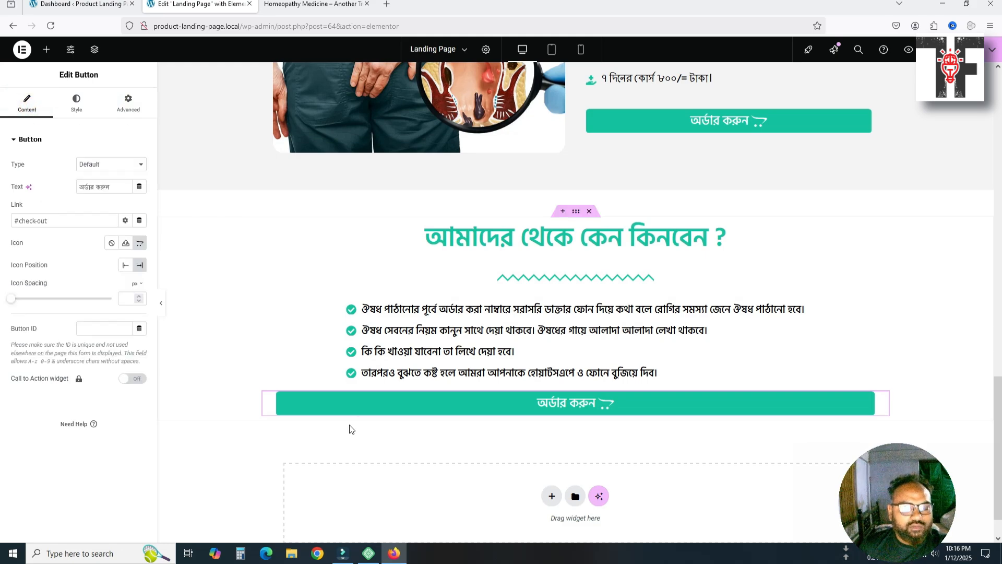
pyautogui.click(360, 400)
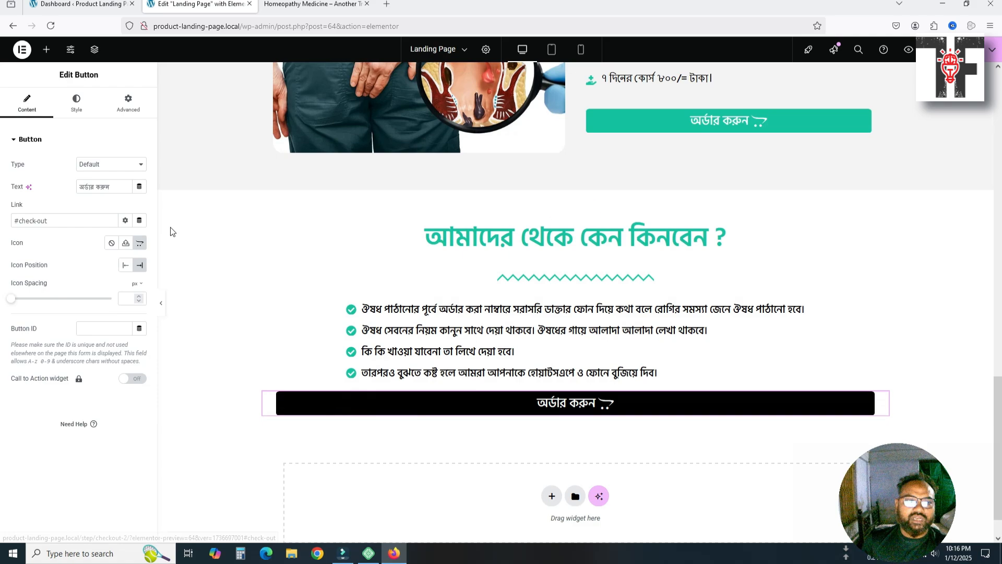
pyautogui.click(70, 107)
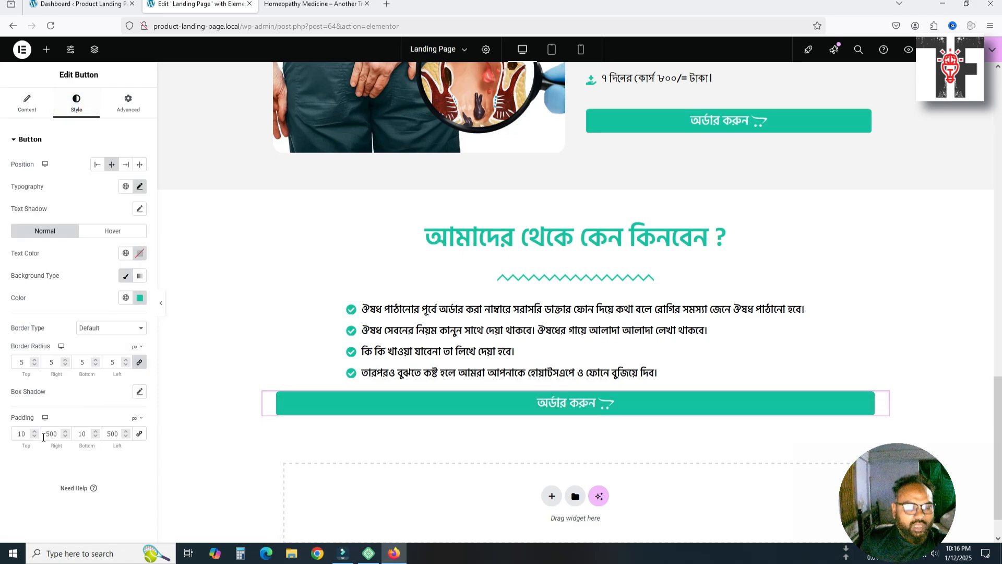
pyautogui.doubleClick(47, 434)
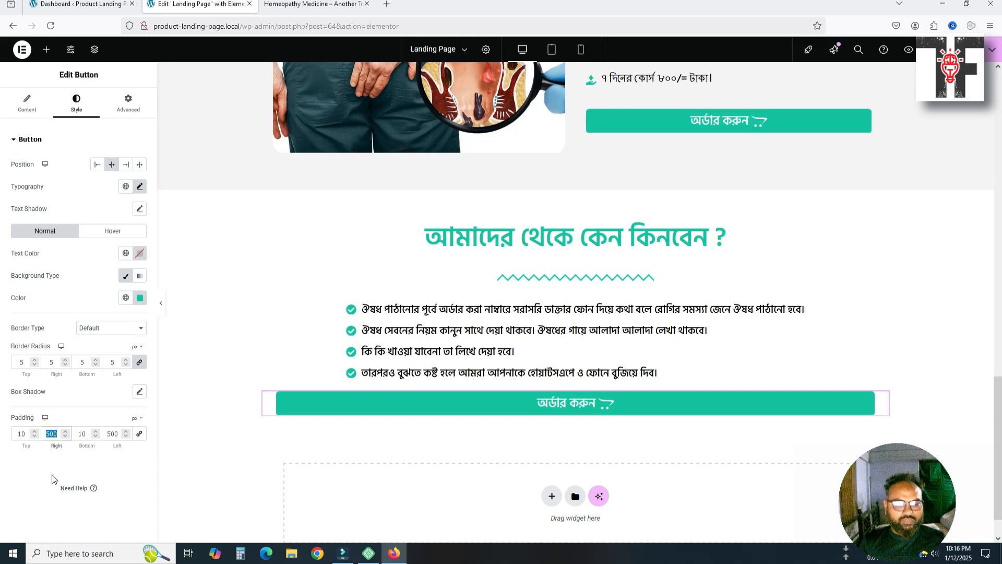
pyautogui.write('400')
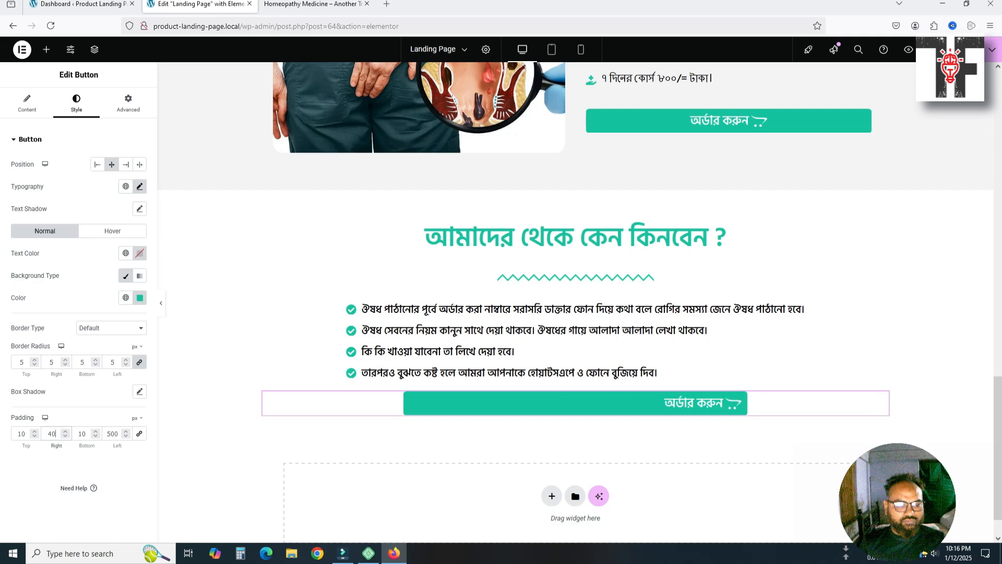
pyautogui.press('Tab')
pyautogui.press('Tab')
pyautogui.write('400')
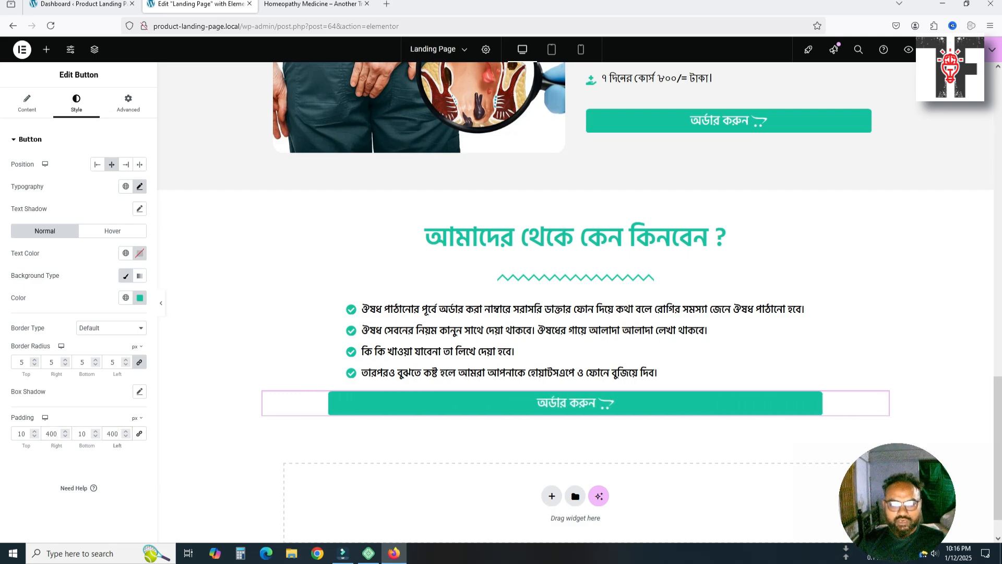
# Reduce the order button's right and left padding further to 380 px
pyautogui.moveTo(45, 435); pyautogui.dragTo(58, 435)
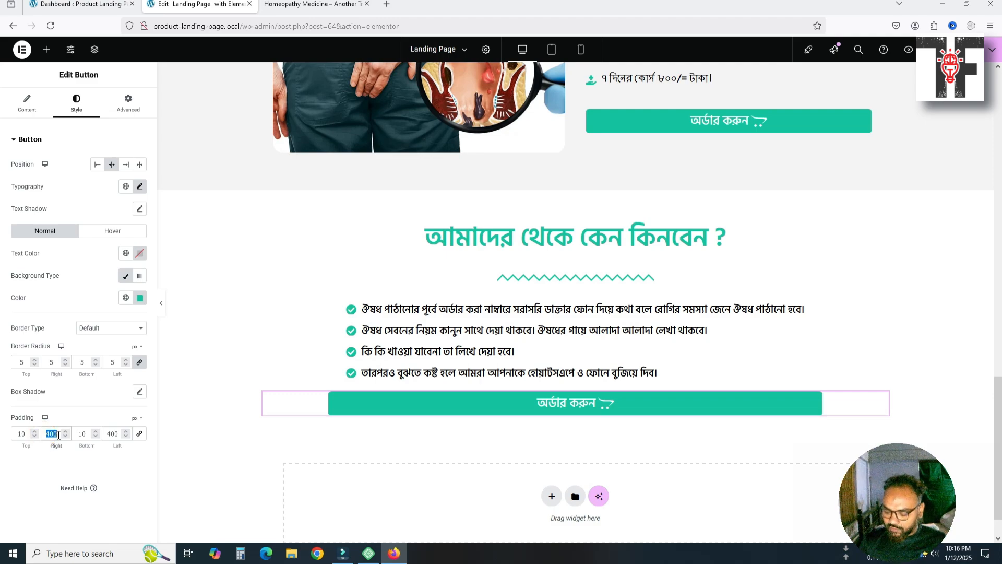
pyautogui.write('380')
pyautogui.press('Tab')
pyautogui.press('Tab')
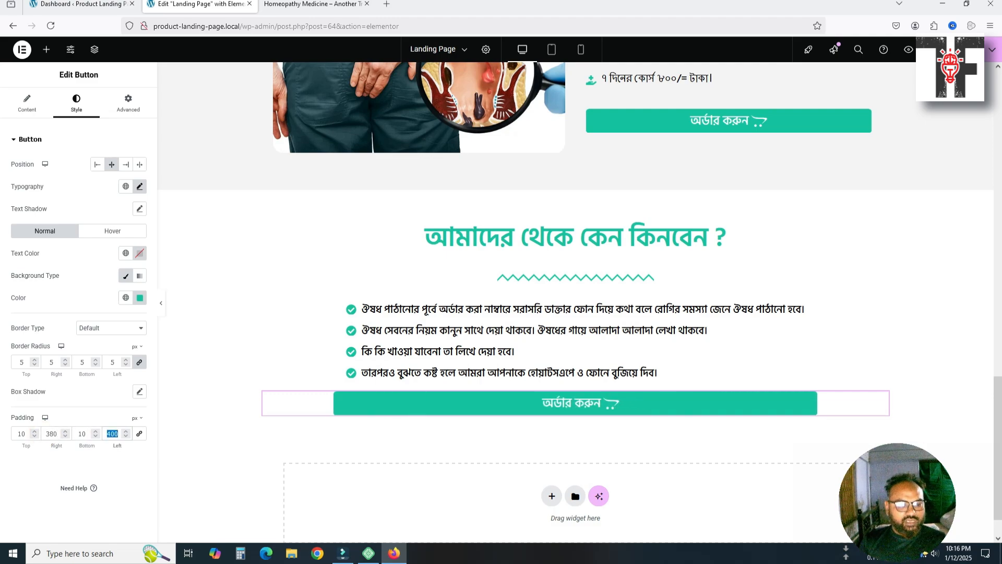
pyautogui.write('380')
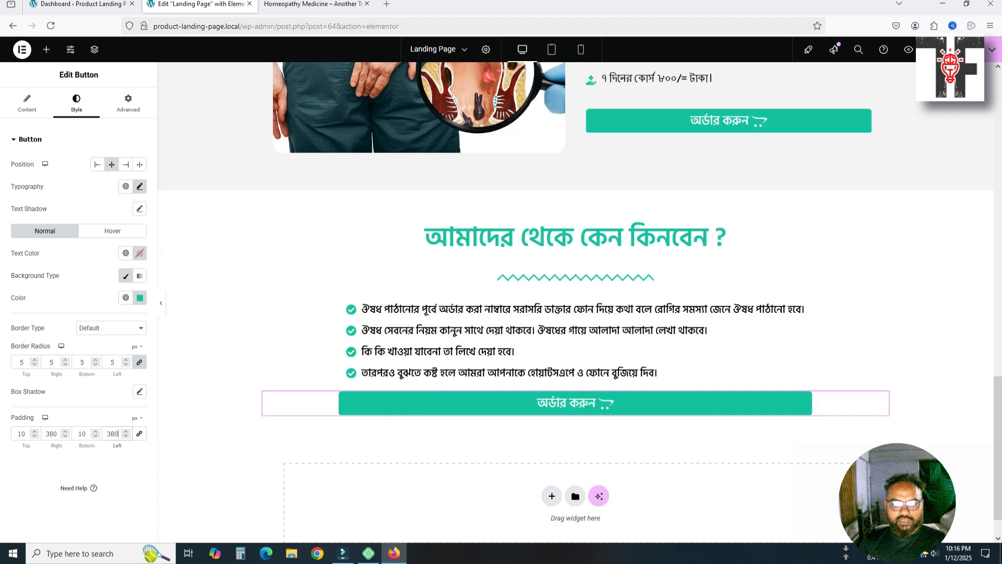
pyautogui.click(463, 446)
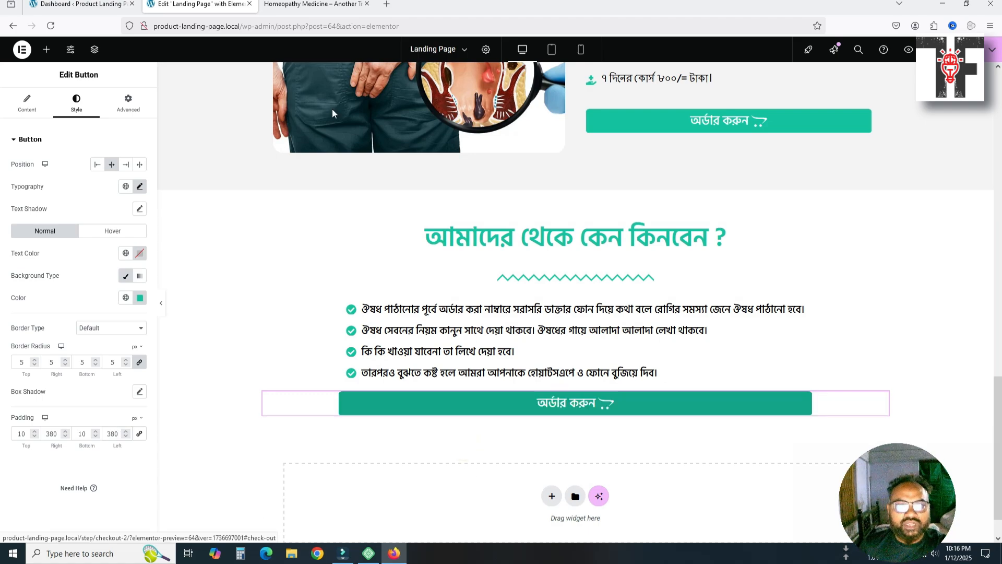
pyautogui.click(312, 4)
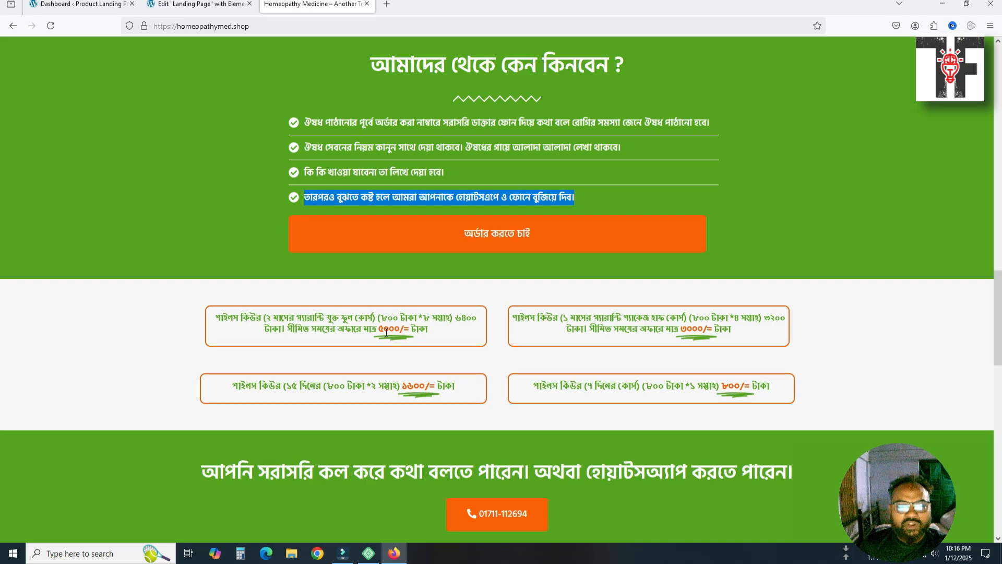
# Minimize Filmora to reveal the homeopathymed.shop reference page in Firefox
pyautogui.scroll(-2, 386, 332)
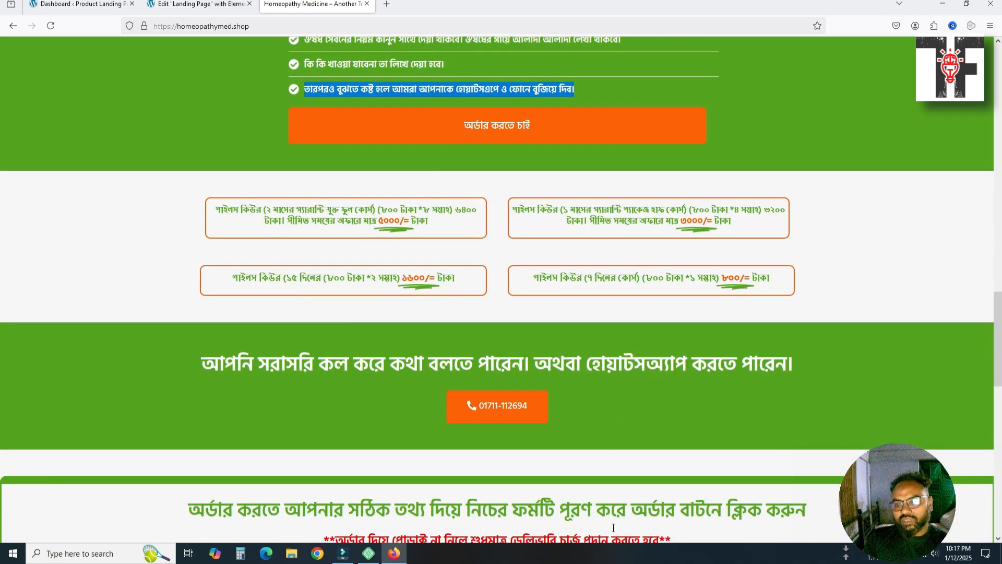
pyautogui.click(342, 553)
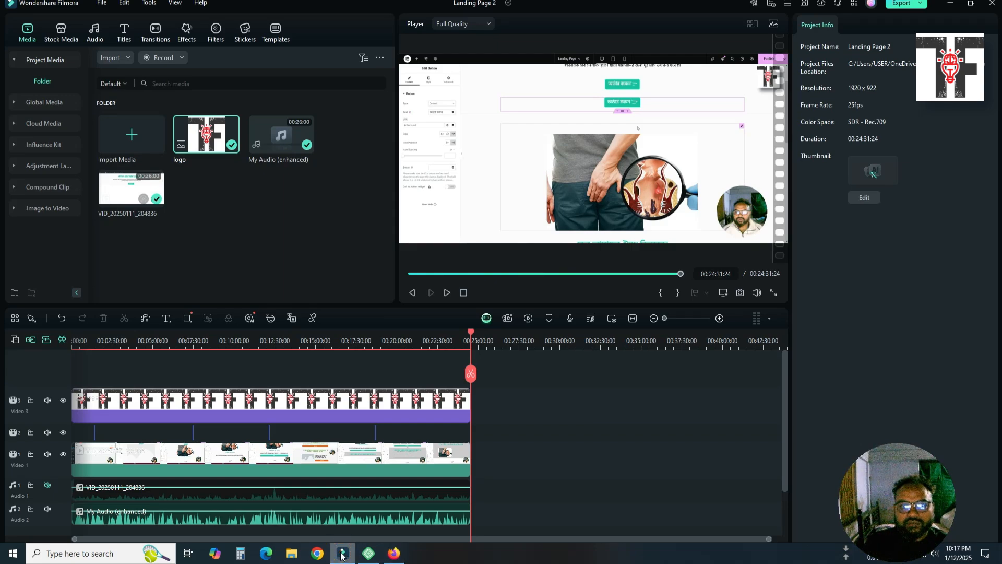
pyautogui.click(342, 554)
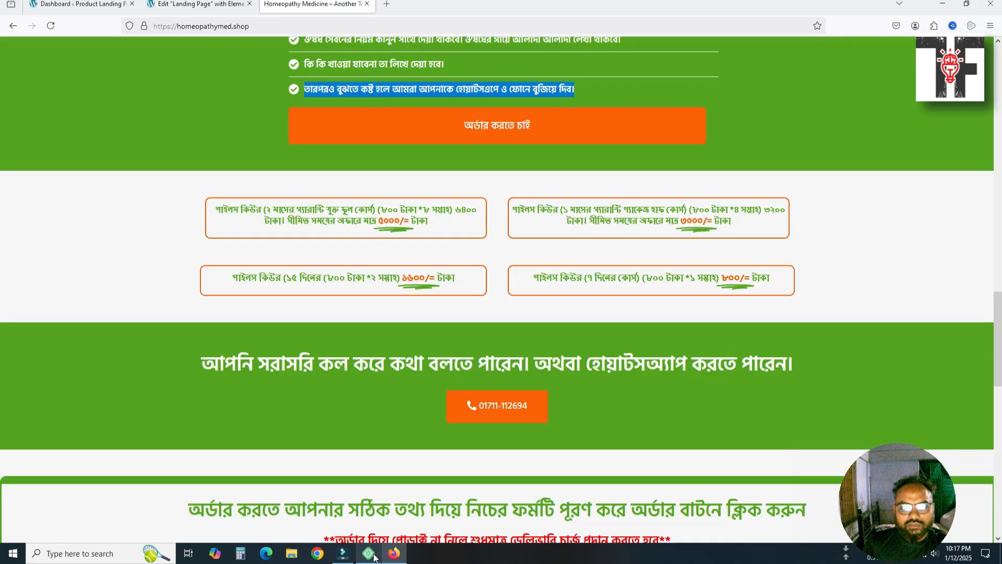
pyautogui.moveTo(346, 559)
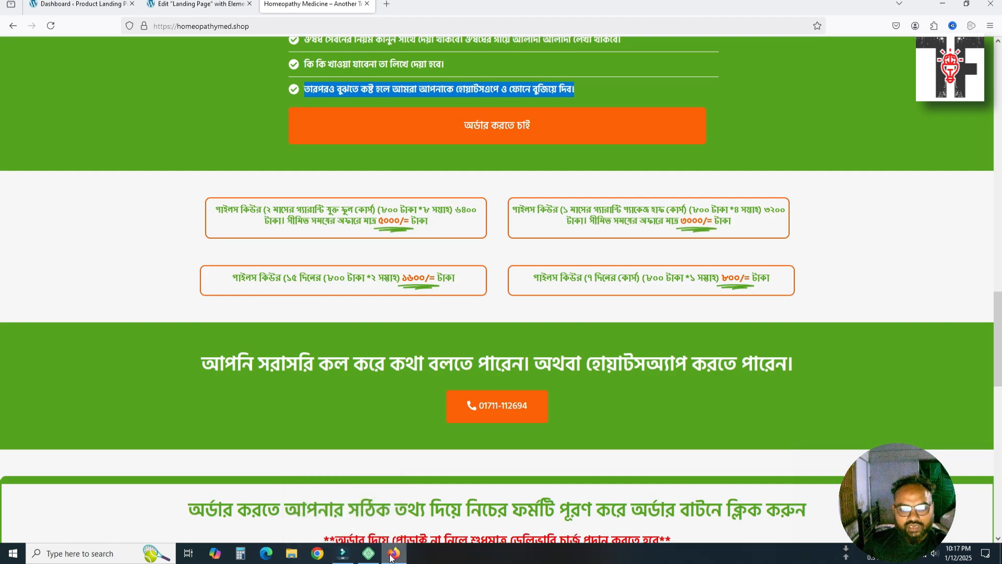
pyautogui.scroll(-2, 522, 389)
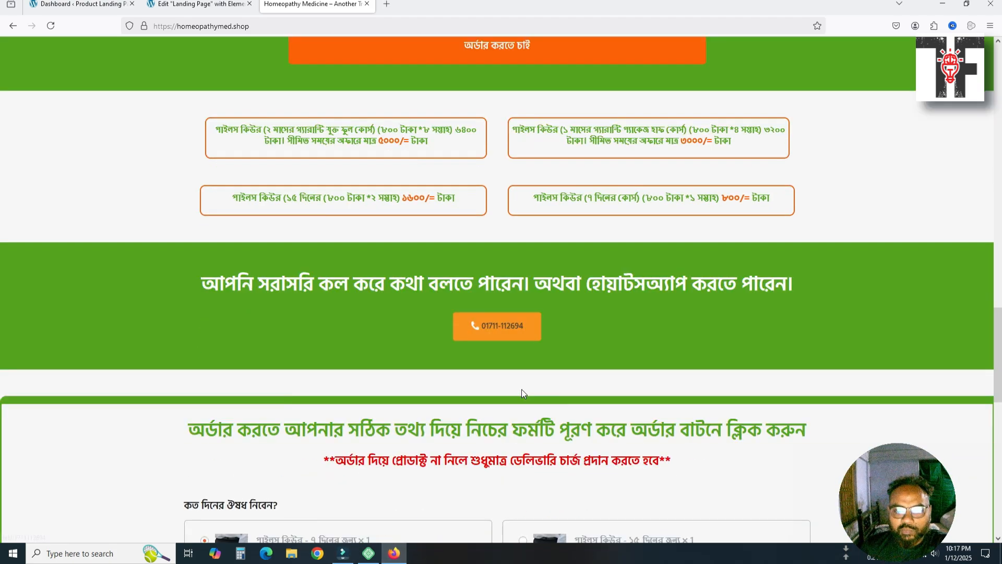
pyautogui.scroll(2, 287, 183)
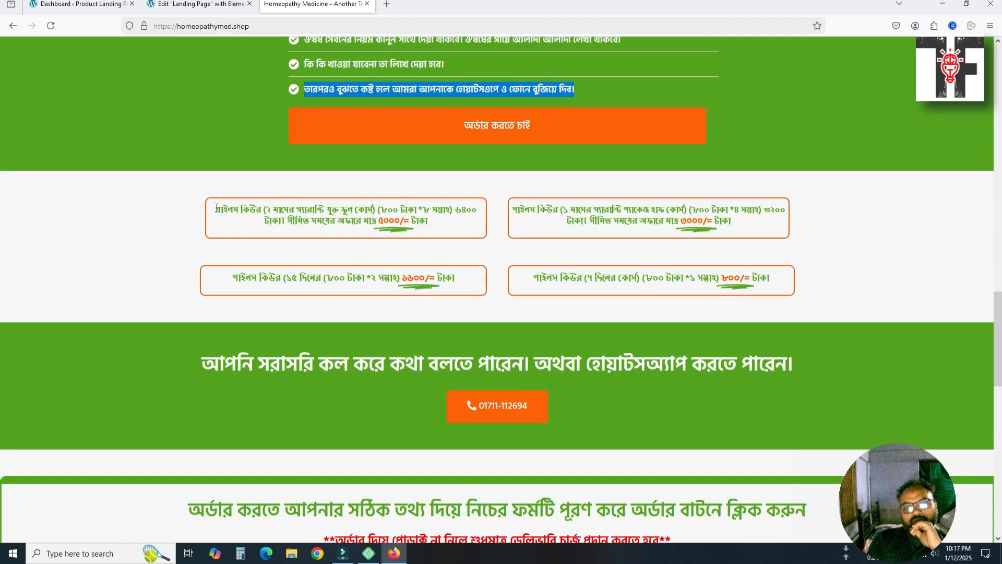
# Select the reference site's pricing-box text and green call-us heading, then return to the editor
pyautogui.moveTo(217, 208); pyautogui.dragTo(748, 267)
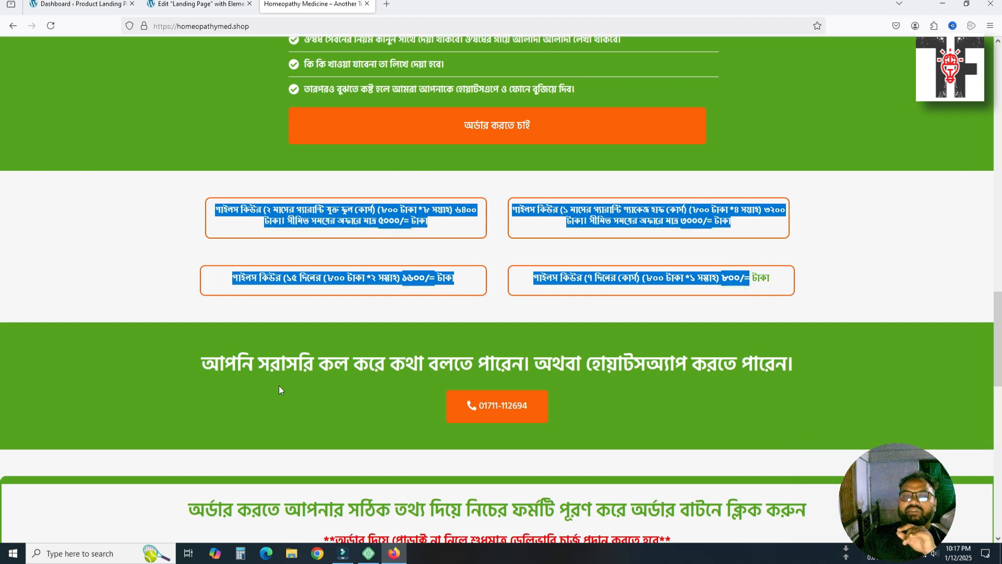
pyautogui.scroll(-3, 207, 353)
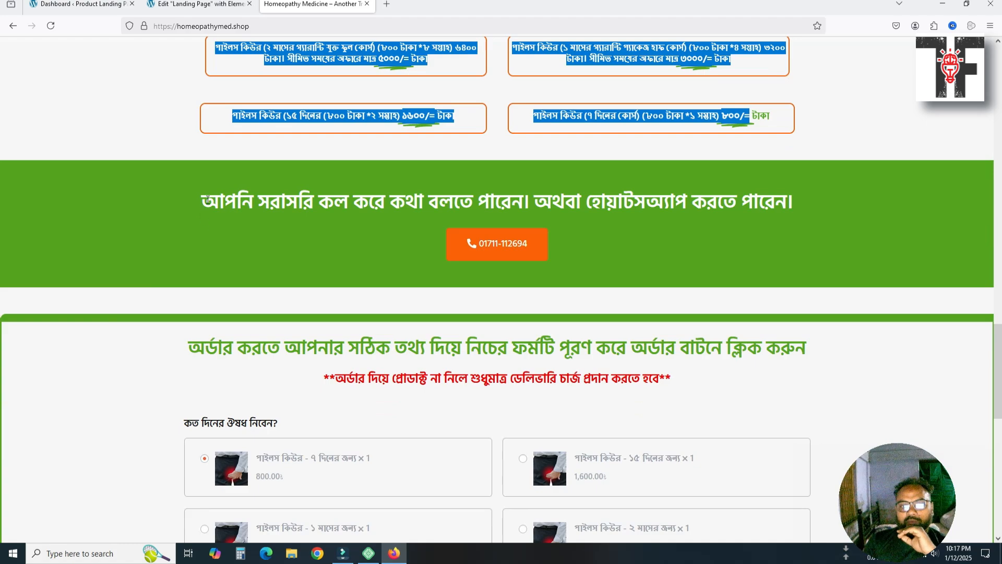
pyautogui.moveTo(205, 199); pyautogui.dragTo(793, 217)
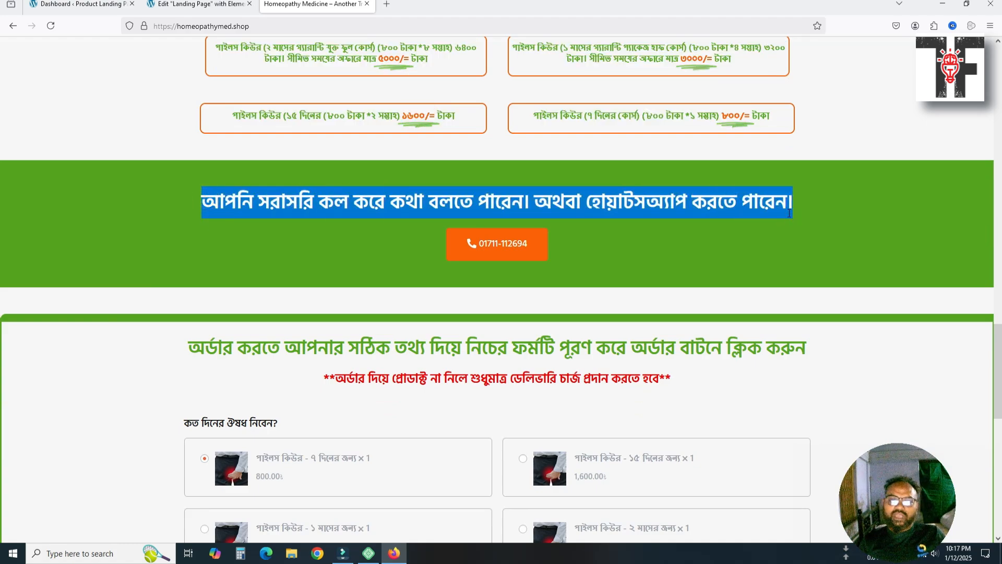
pyautogui.click(199, 4)
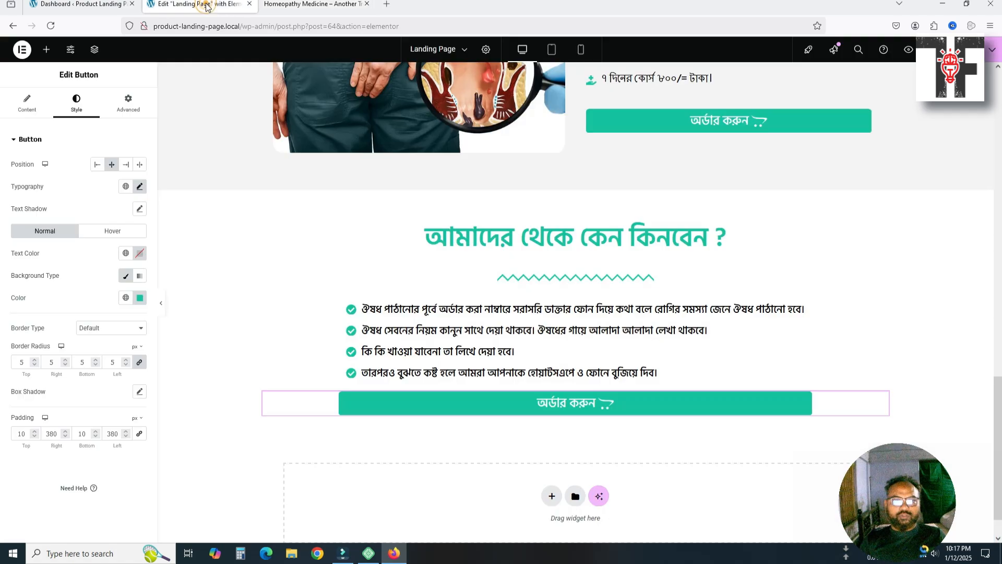
# Give the why-buy container 0 bottom margin and 50 px bottom padding, then add a section below
pyautogui.scroll(-1, 379, 223)
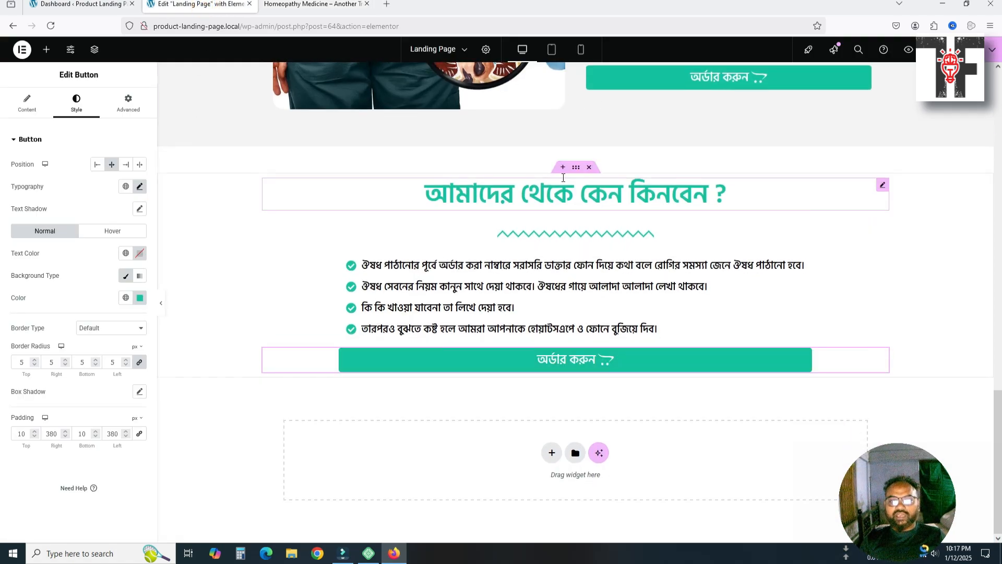
pyautogui.click(574, 170)
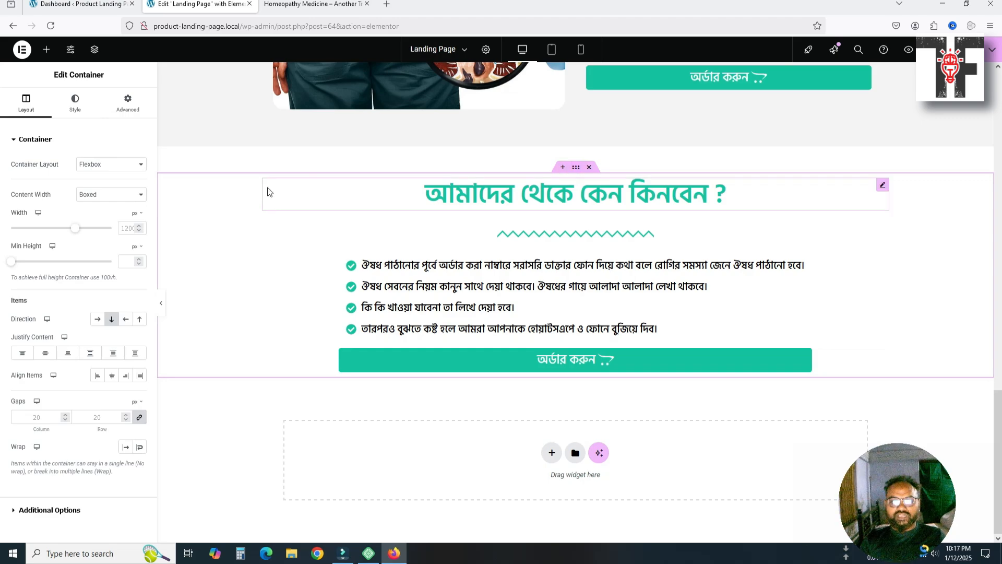
pyautogui.click(123, 104)
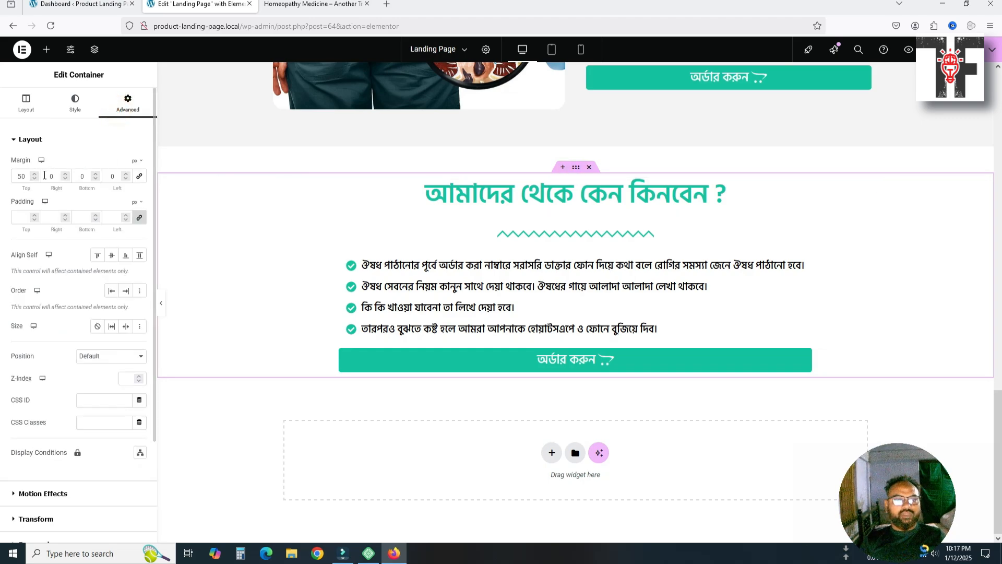
pyautogui.doubleClick(86, 176)
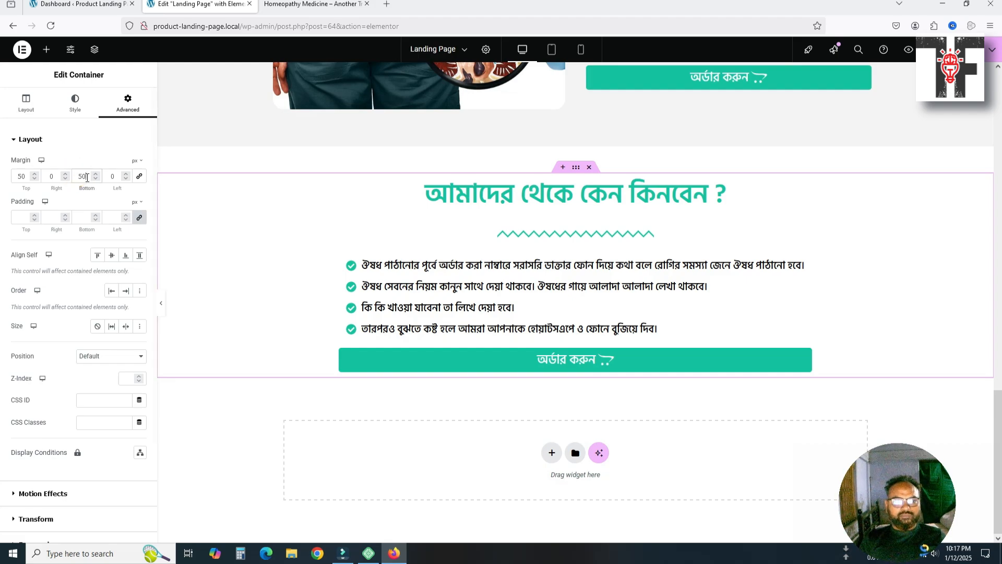
pyautogui.moveTo(81, 177); pyautogui.dragTo(89, 177)
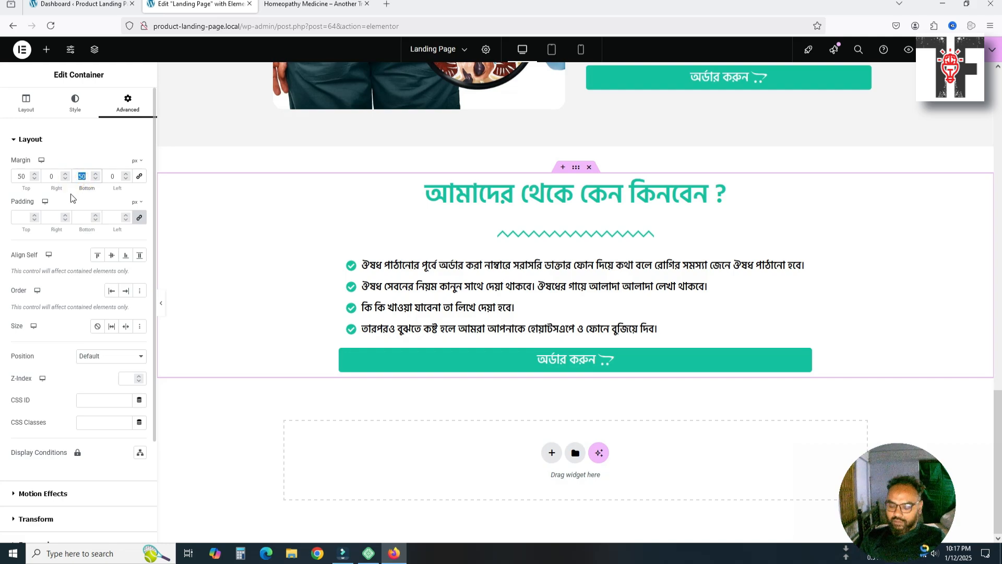
pyautogui.click(139, 217)
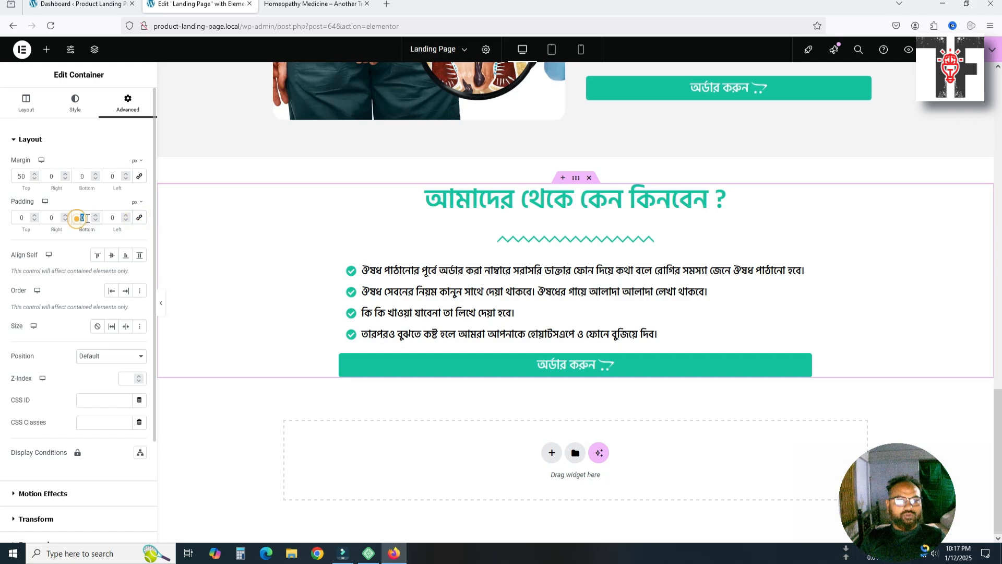
pyautogui.write('50')
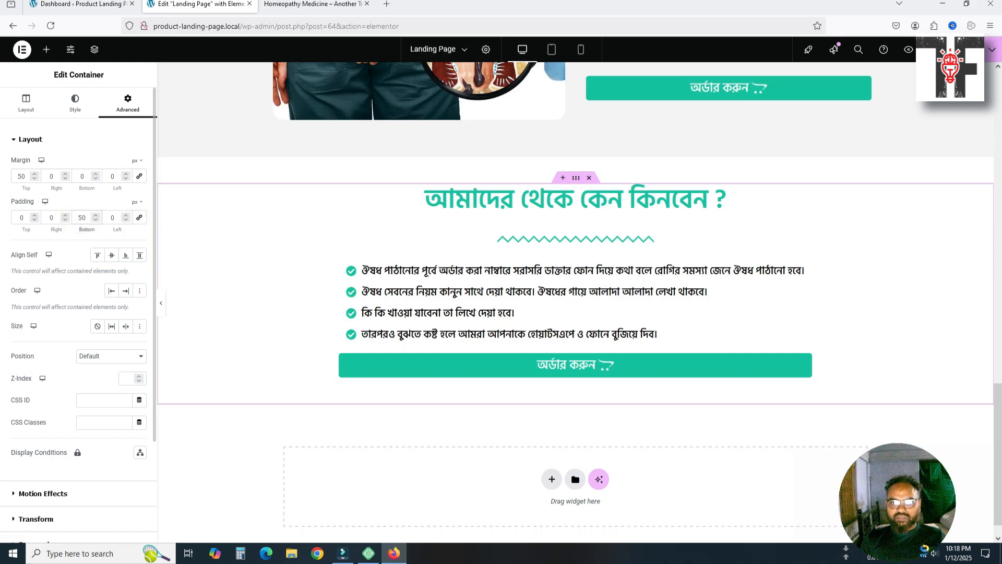
pyautogui.click(452, 425)
pyautogui.click(551, 480)
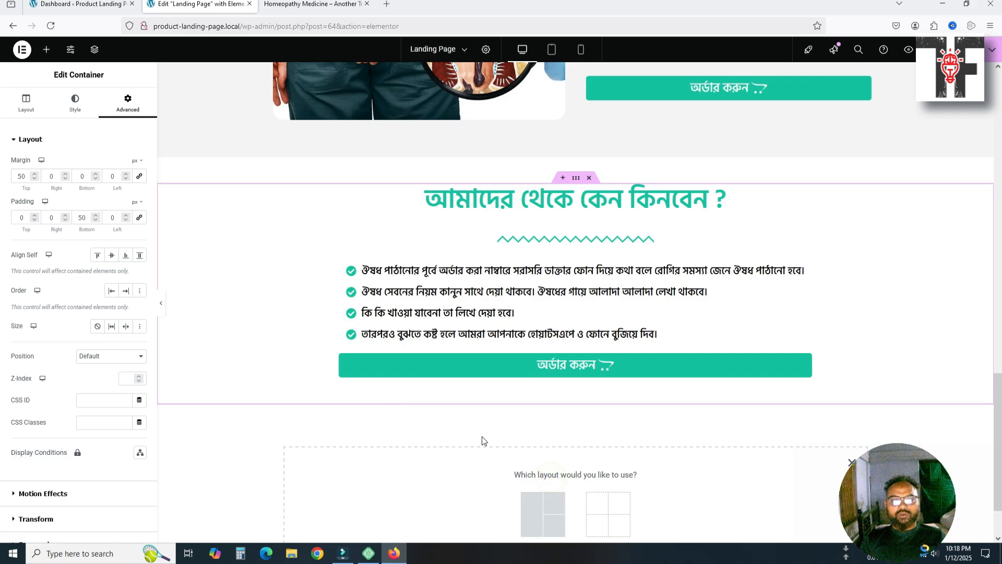
# Duplicate the guarantee section and delete the copy's wavy divider and image/price-list block
pyautogui.scroll(4, 365, 310)
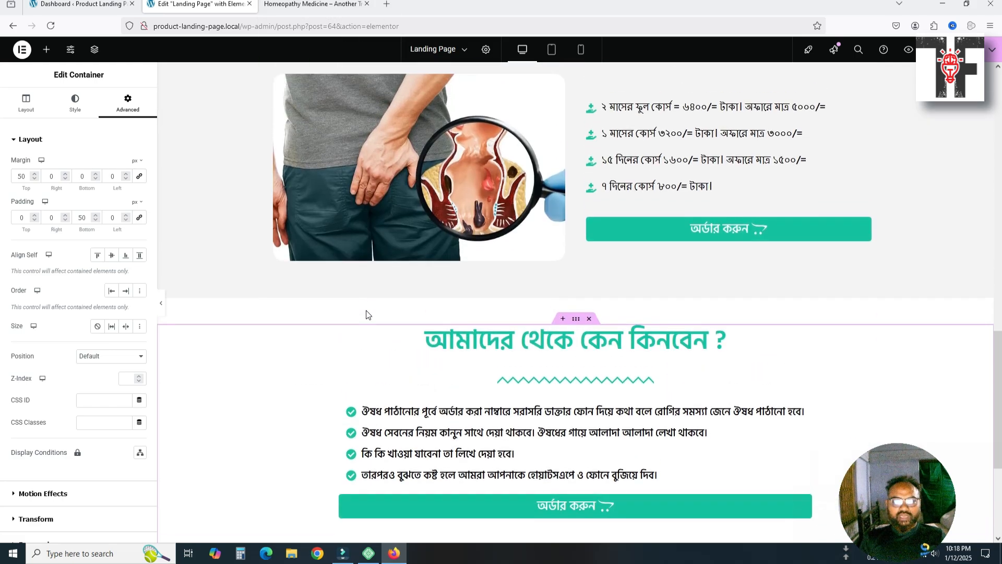
pyautogui.scroll(6, 437, 300)
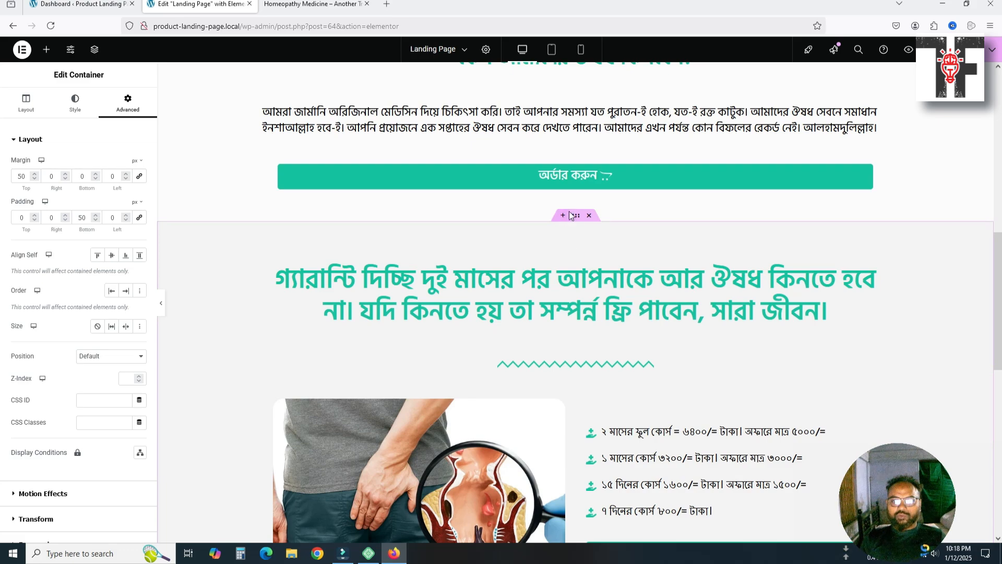
pyautogui.click(573, 216)
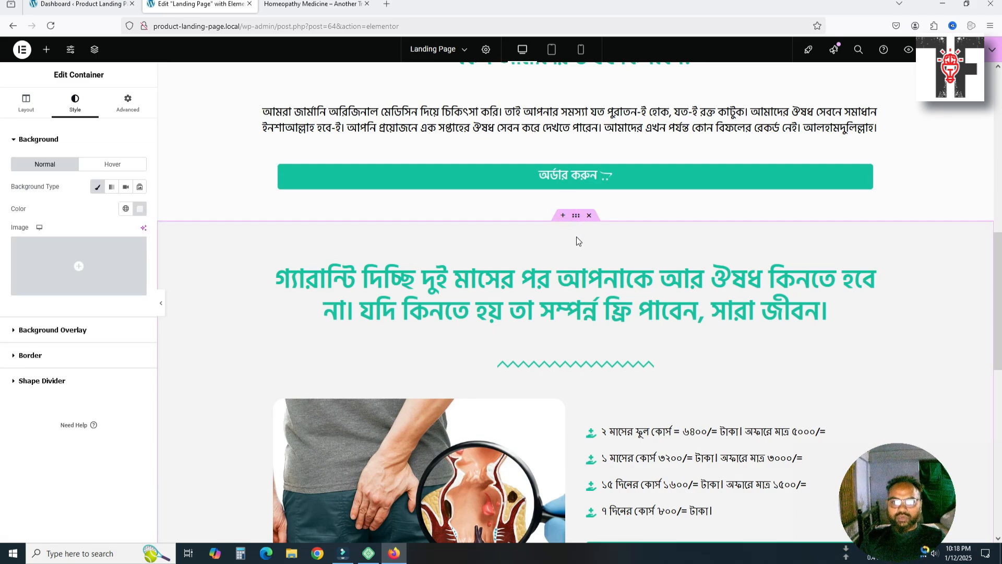
pyautogui.hotkey('ctrl', 'd')
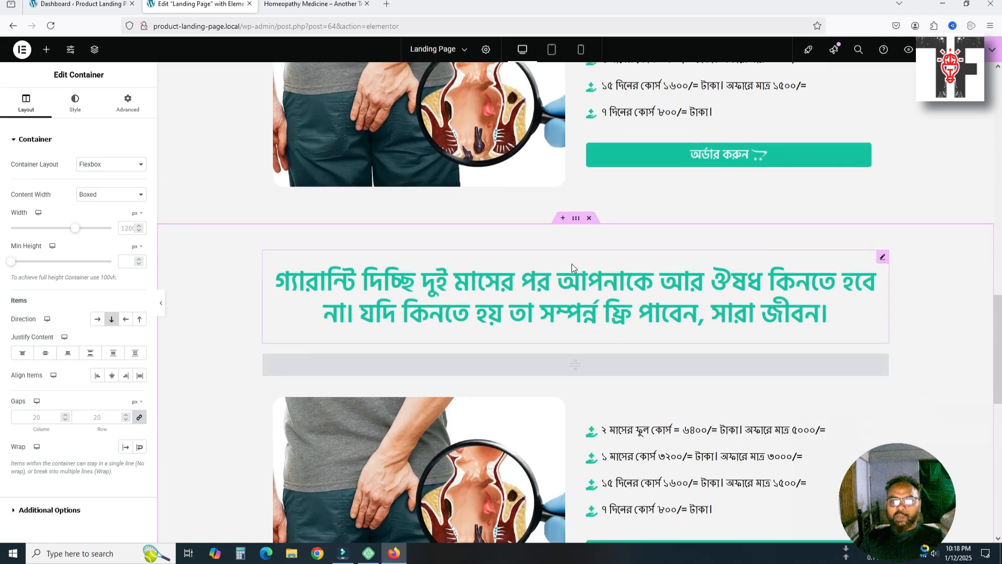
pyautogui.scroll(-3, 572, 264)
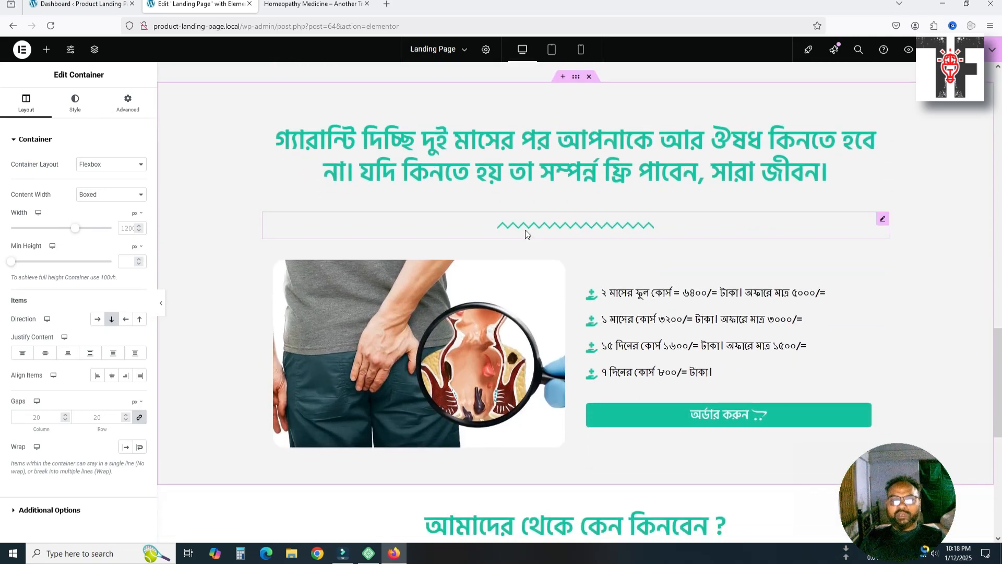
pyautogui.click(534, 225)
pyautogui.press('Delete')
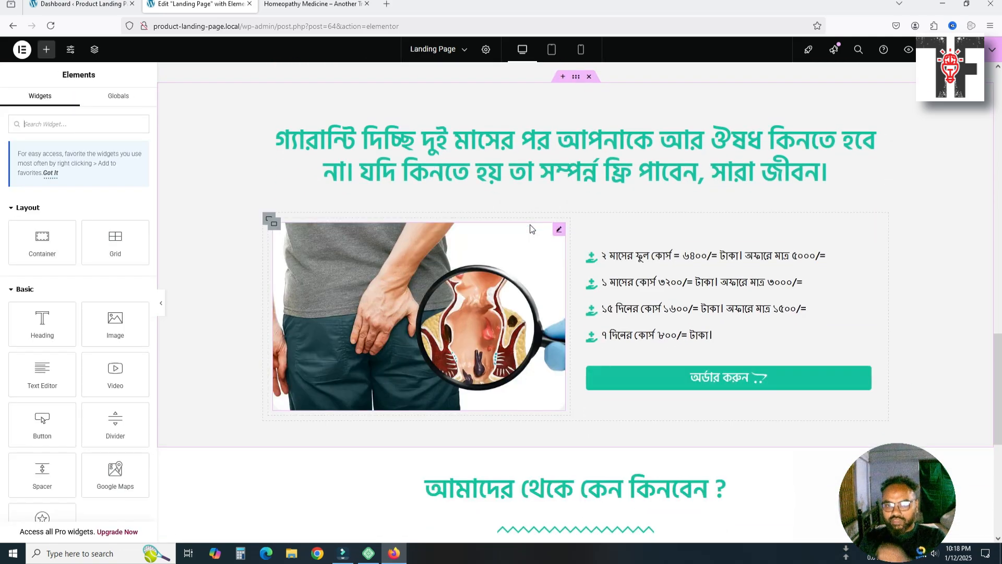
pyautogui.click(269, 219)
pyautogui.press('Delete')
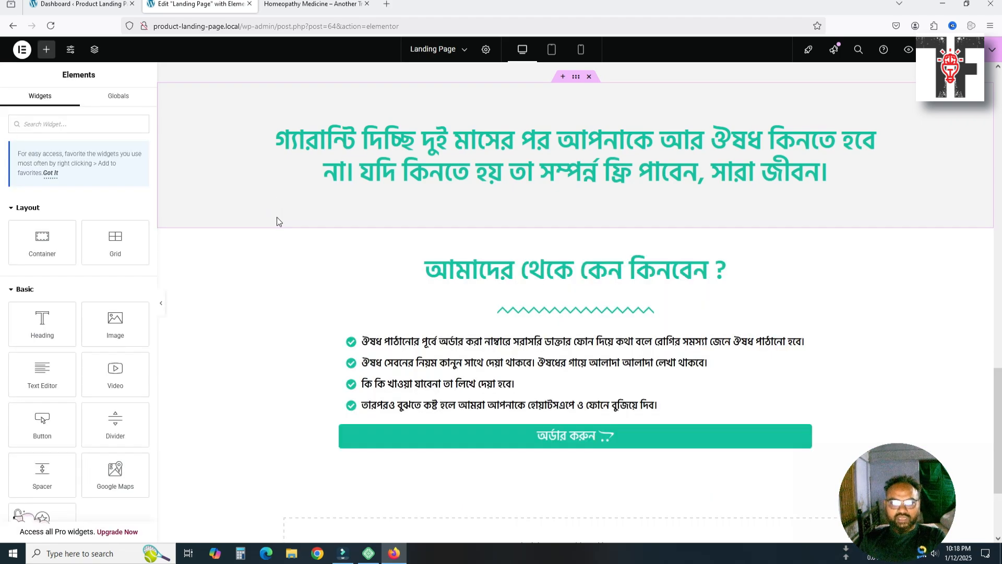
# Move the stripped heading copy below the why-buy order button and select its heading
pyautogui.scroll(2, 498, 235)
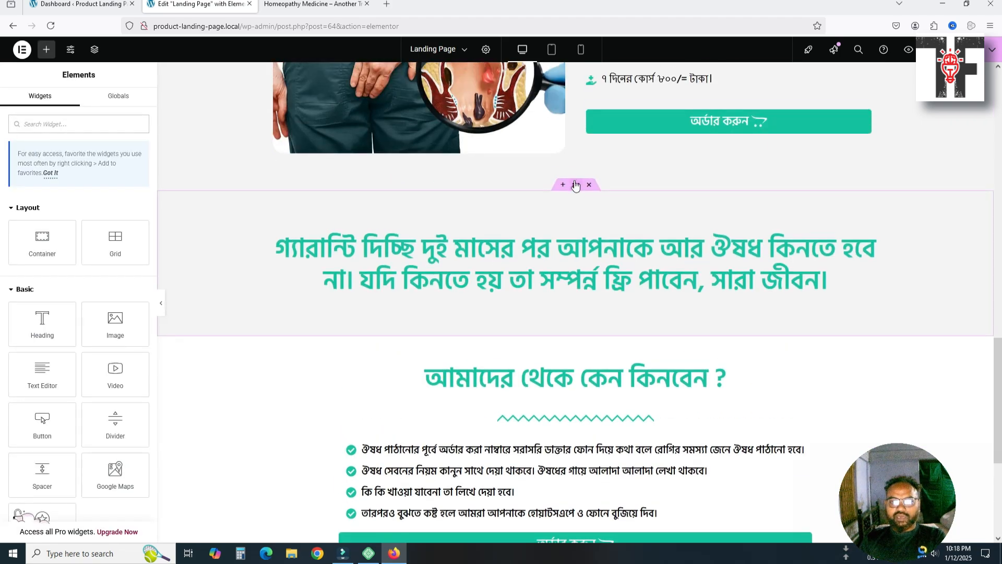
pyautogui.moveTo(572, 184); pyautogui.dragTo(566, 441)
pyautogui.scroll(-5, 609, 448)
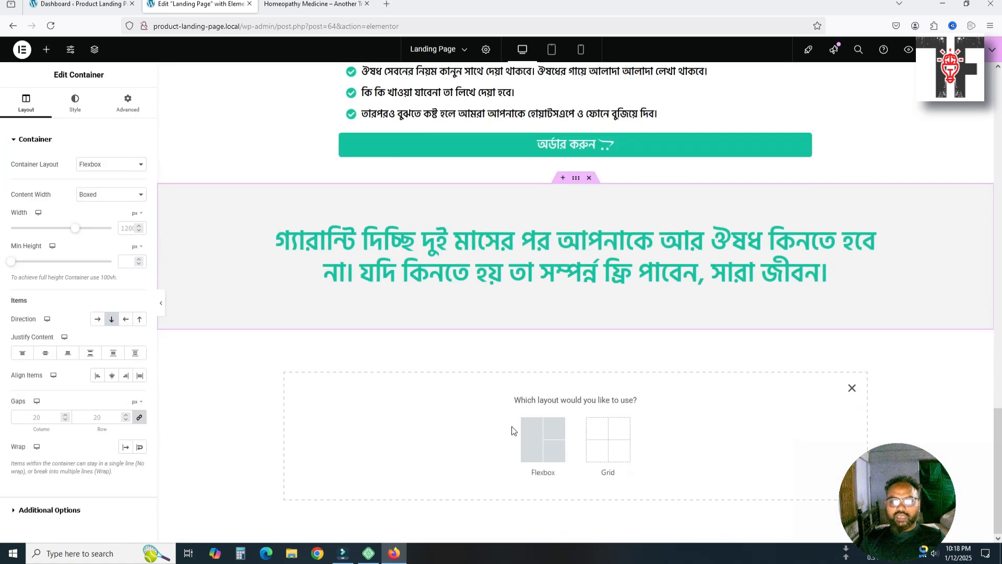
pyautogui.click(489, 273)
pyautogui.click(303, 3)
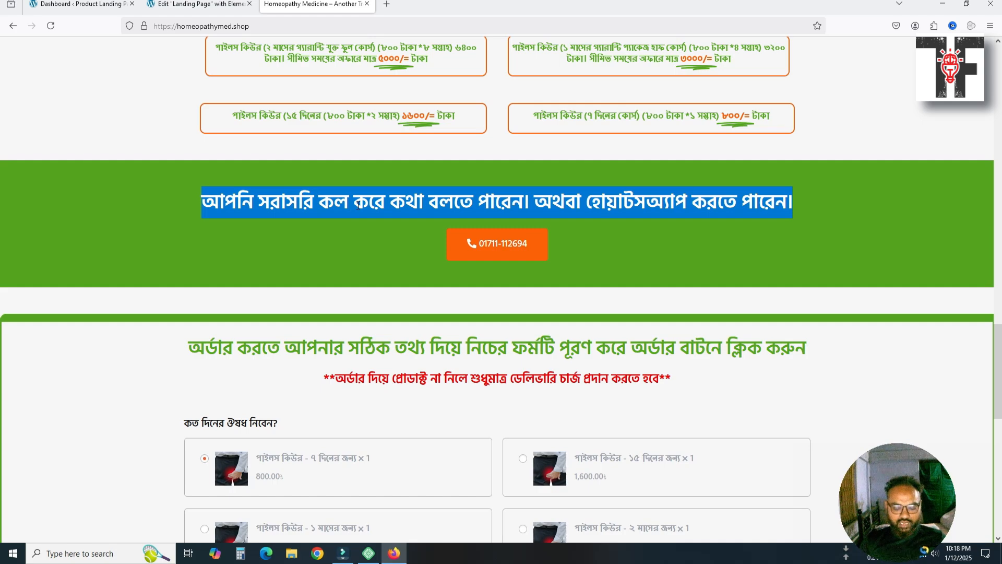
# Paste 'আপনি সরাসরি কল করে কথা বলতে পারেন। অথবা হোয়াটসঅ্যাপ করতে পারেন।' as the heading title
pyautogui.click(195, 4)
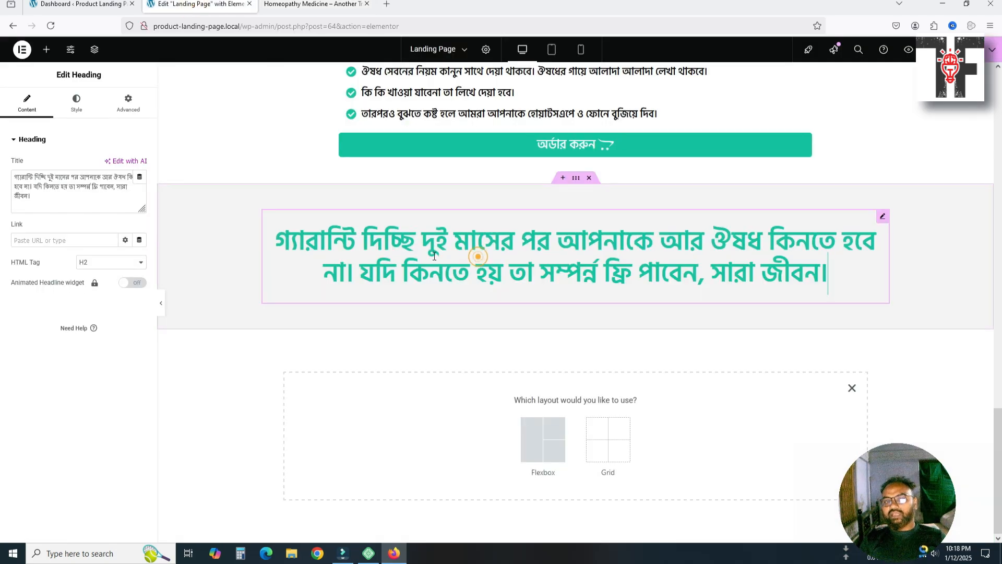
pyautogui.hotkey('ctrl', 'a')
pyautogui.write('আপনি সরাসরি কল করে কথা বলতে পারেন। অথবা হোয়াটসঅ্যাপ করতে পারেন।')
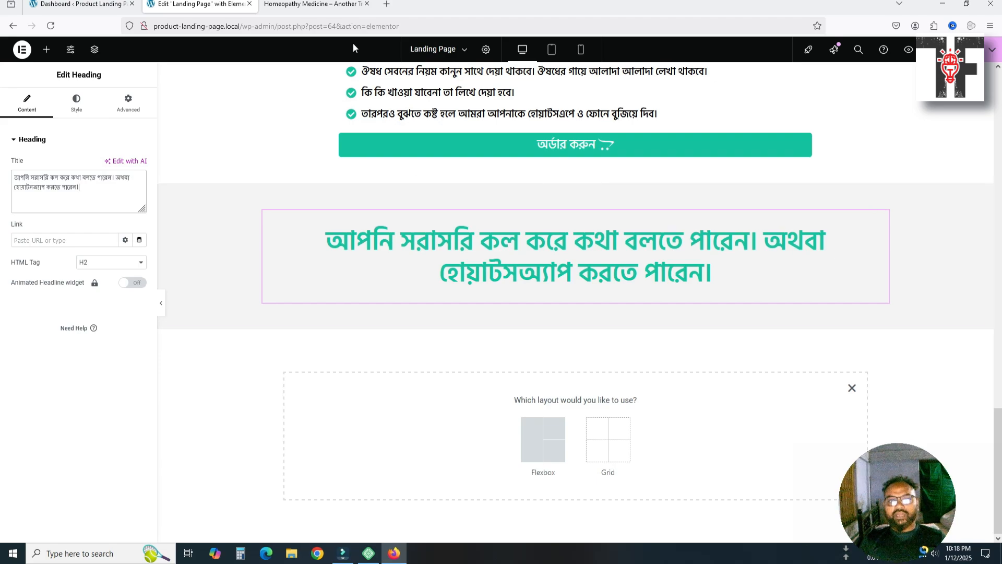
pyautogui.click(324, 4)
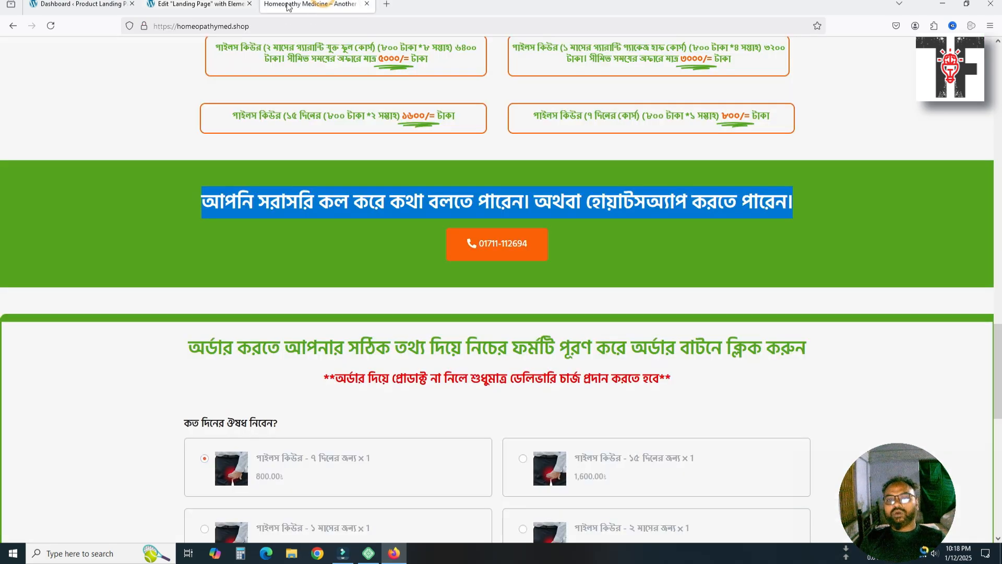
pyautogui.click(198, 5)
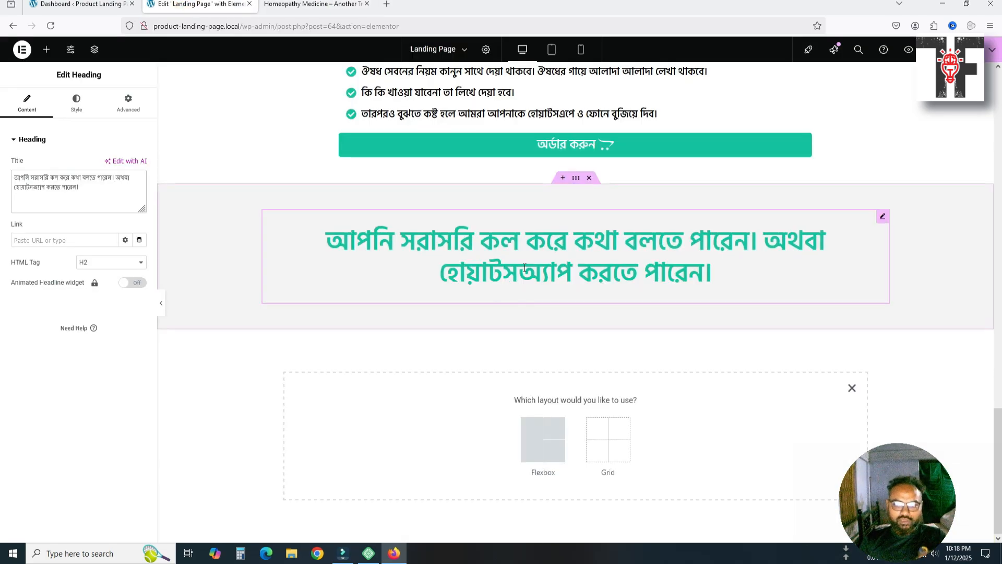
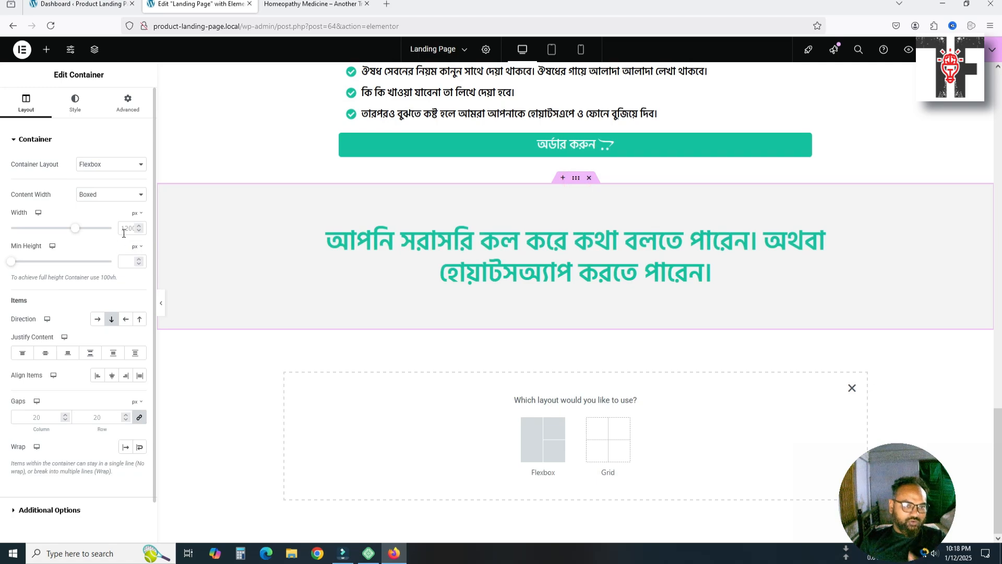
# Select the call-or-WhatsApp heading and review its Style settings and 30/0/25/0 padding
pyautogui.click(384, 249)
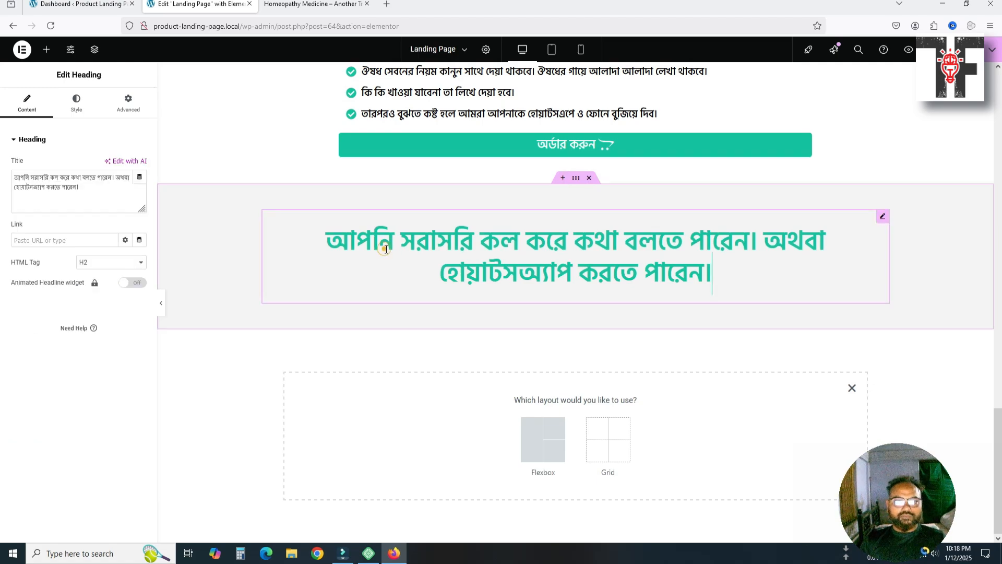
pyautogui.click(78, 108)
pyautogui.click(125, 108)
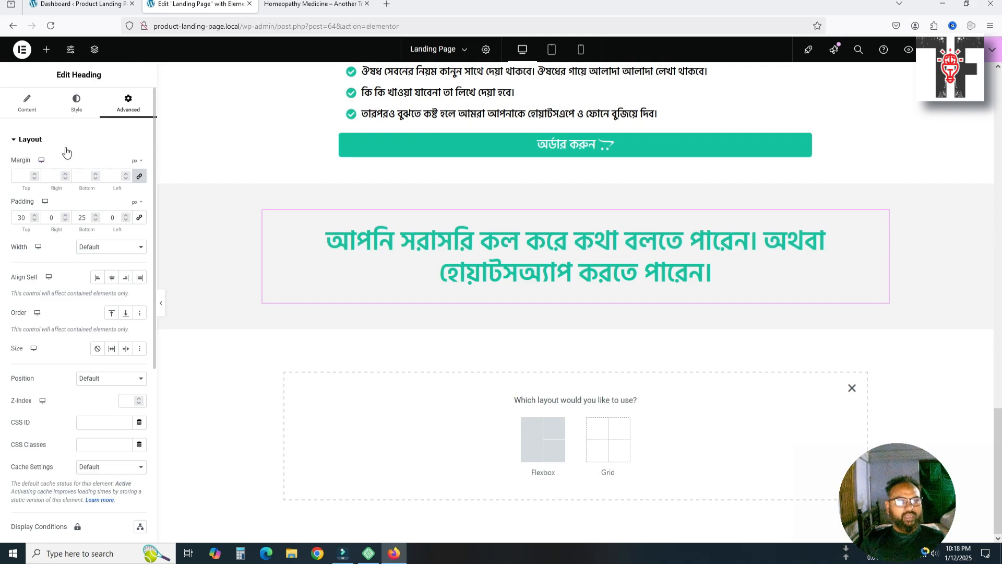
pyautogui.scroll(8, 305, 241)
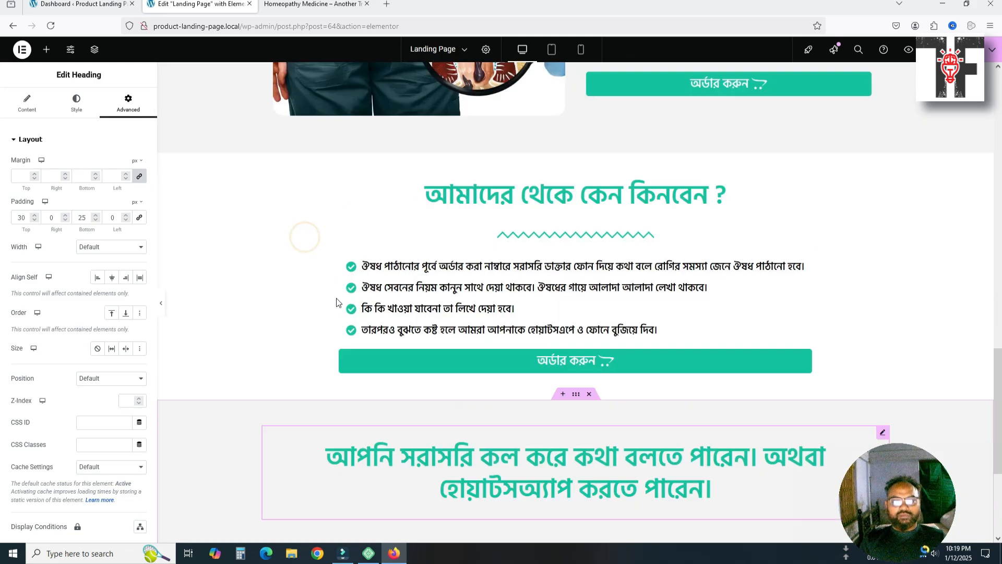
pyautogui.scroll(-4, 339, 302)
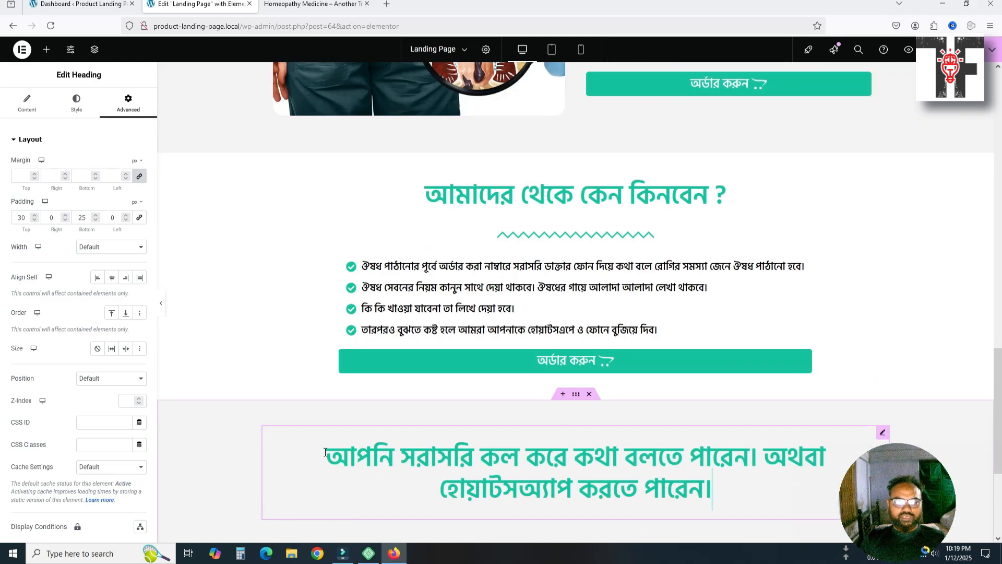
pyautogui.scroll(-3, 352, 451)
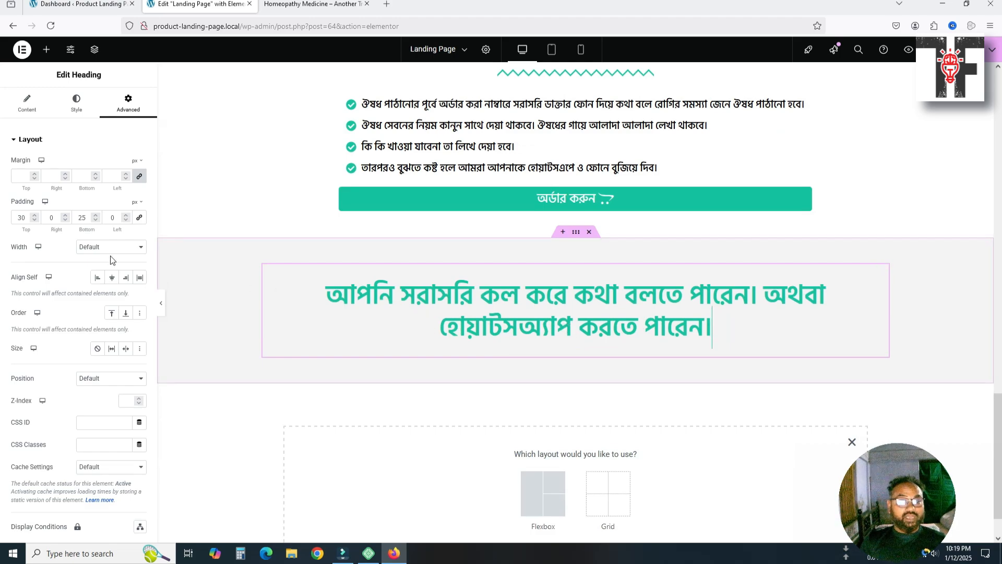
pyautogui.click(27, 103)
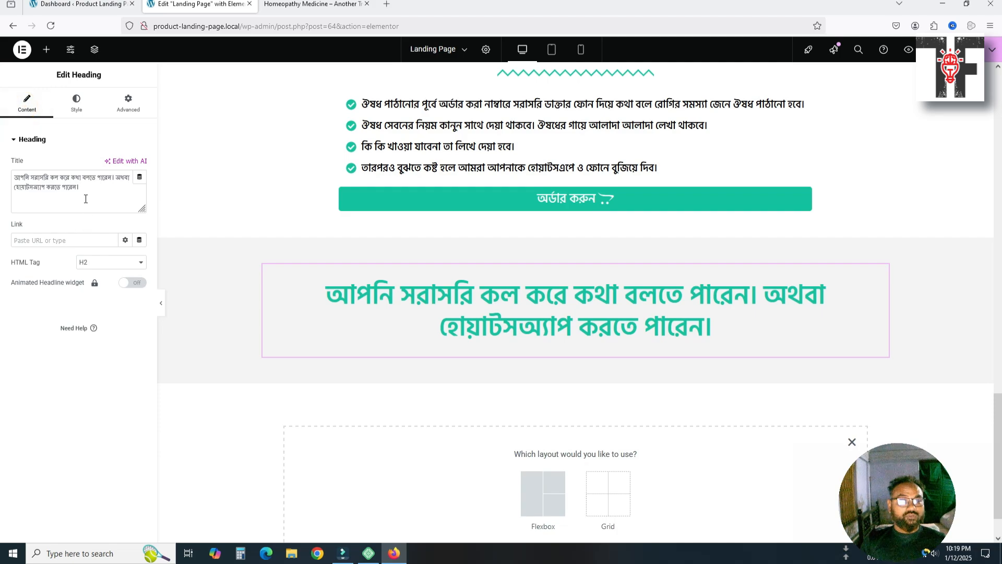
# Set the heading typography to size 40, trying weight 500 and settling on 600 (Semi Bold)
pyautogui.click(71, 112)
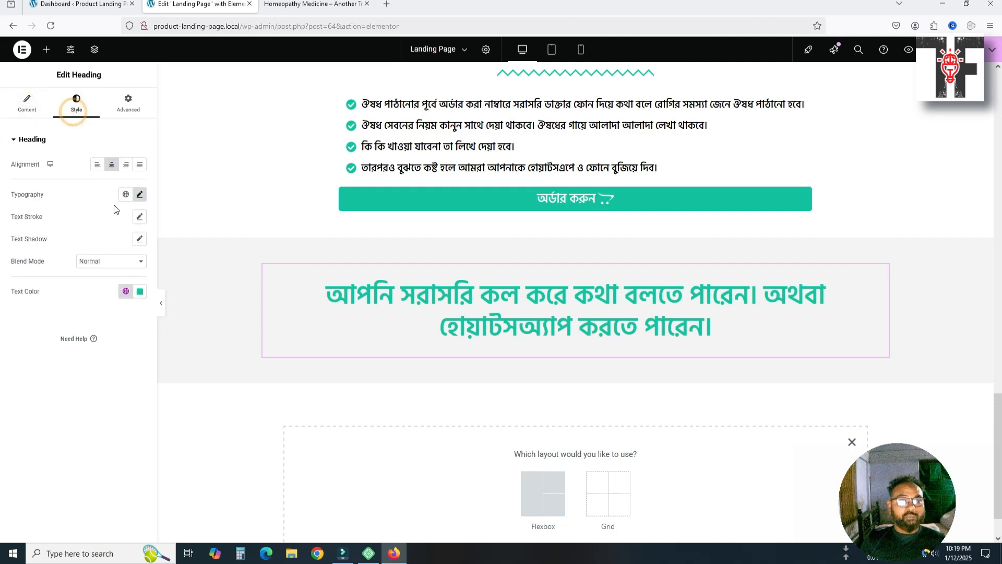
pyautogui.click(139, 195)
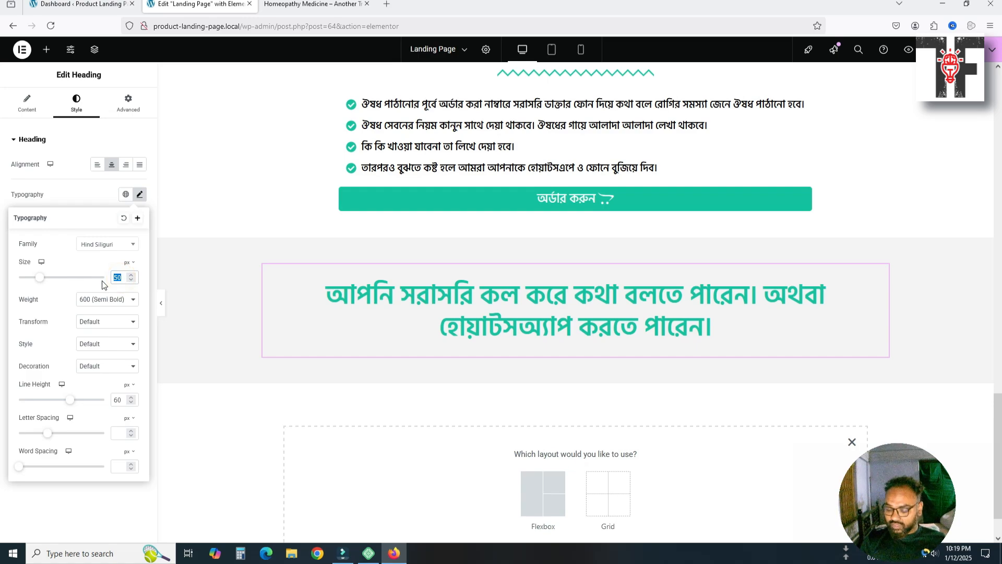
pyautogui.write('40')
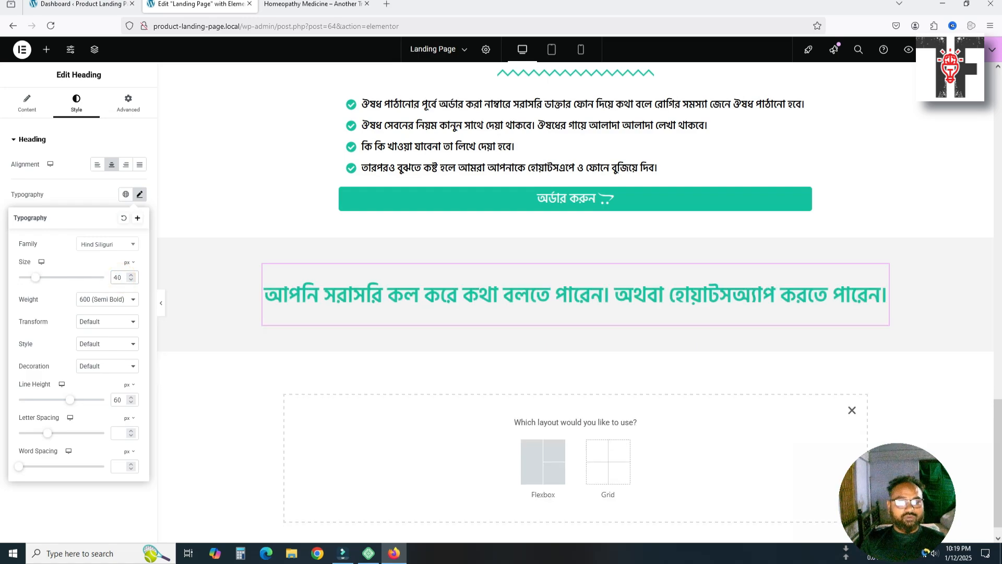
pyautogui.click(120, 307)
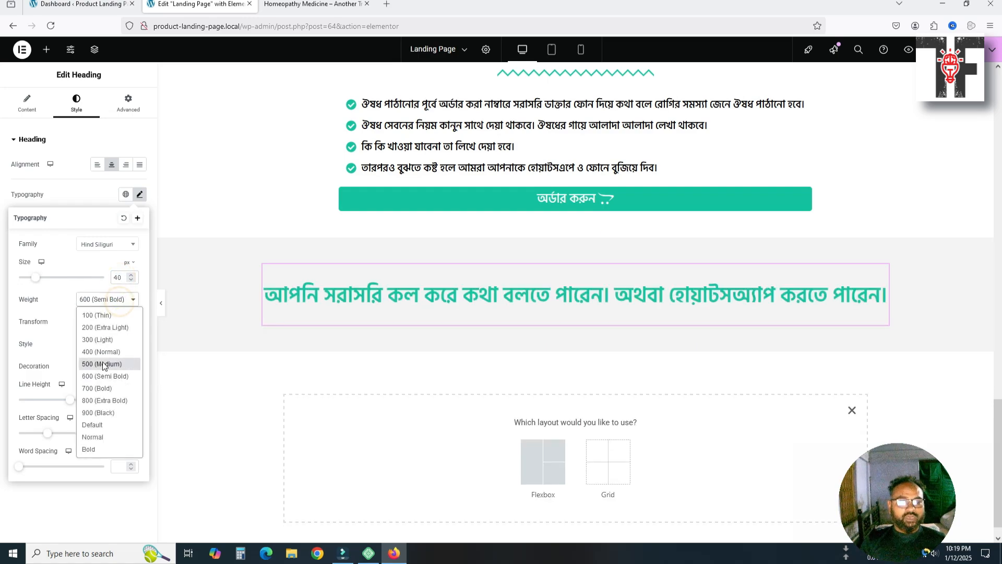
pyautogui.click(102, 365)
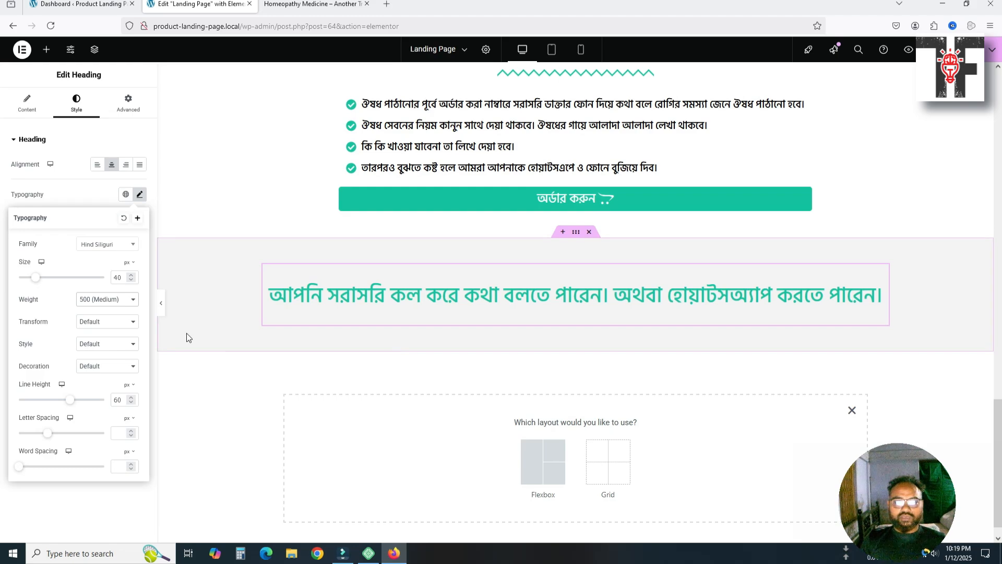
pyautogui.click(105, 304)
pyautogui.click(105, 376)
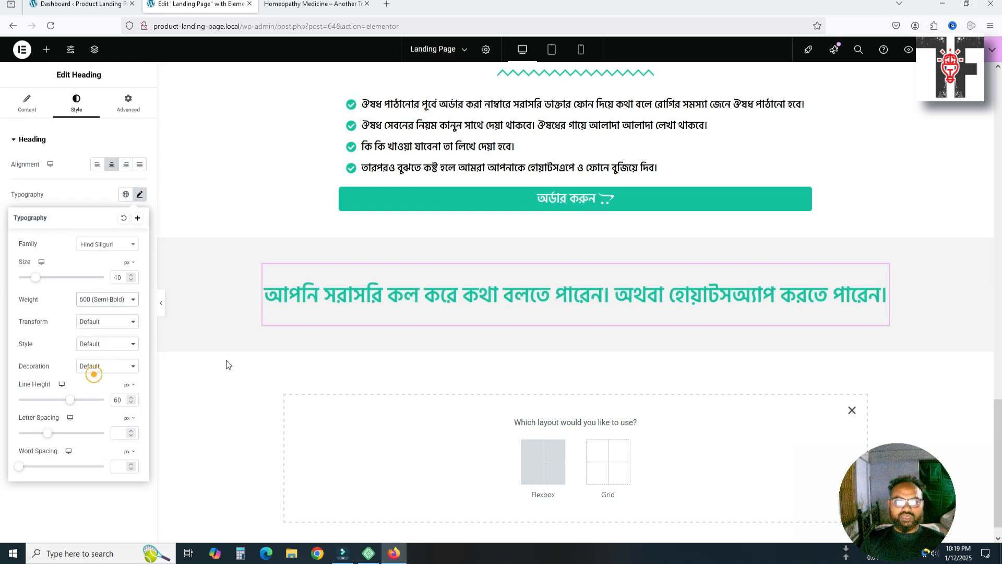
pyautogui.click(422, 343)
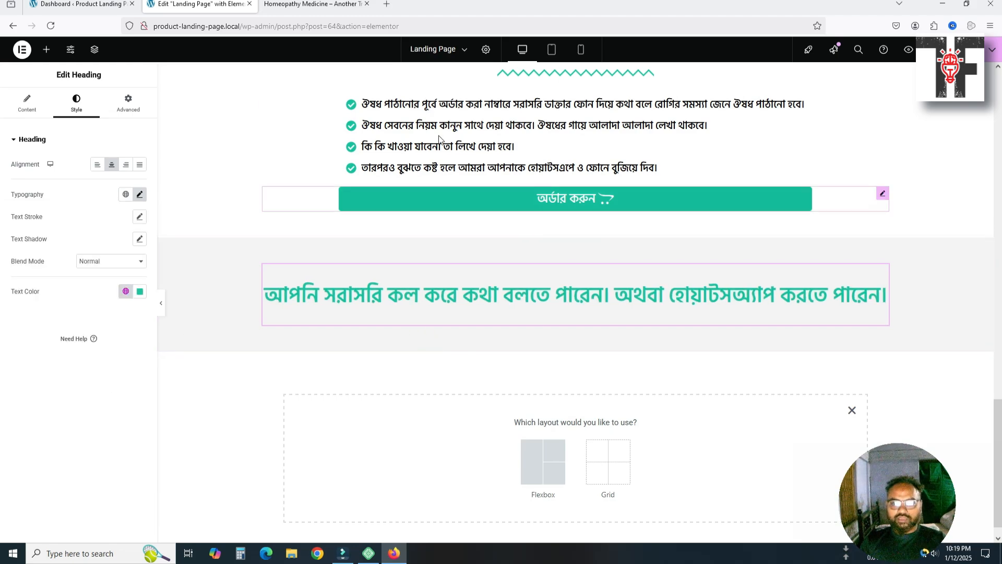
# Compare the result with the reference site's phone button section
pyautogui.click(289, 4)
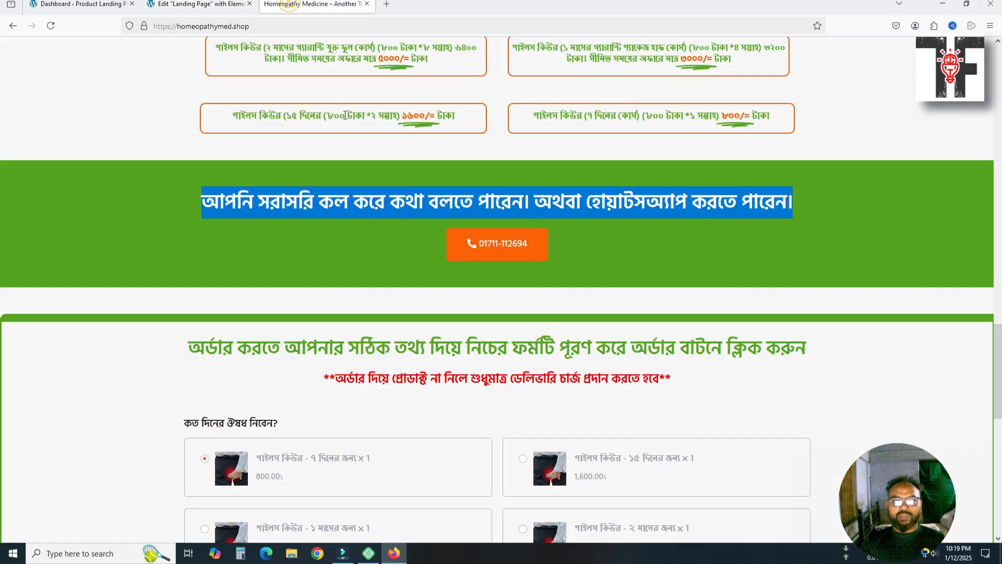
pyautogui.rightClick(462, 248)
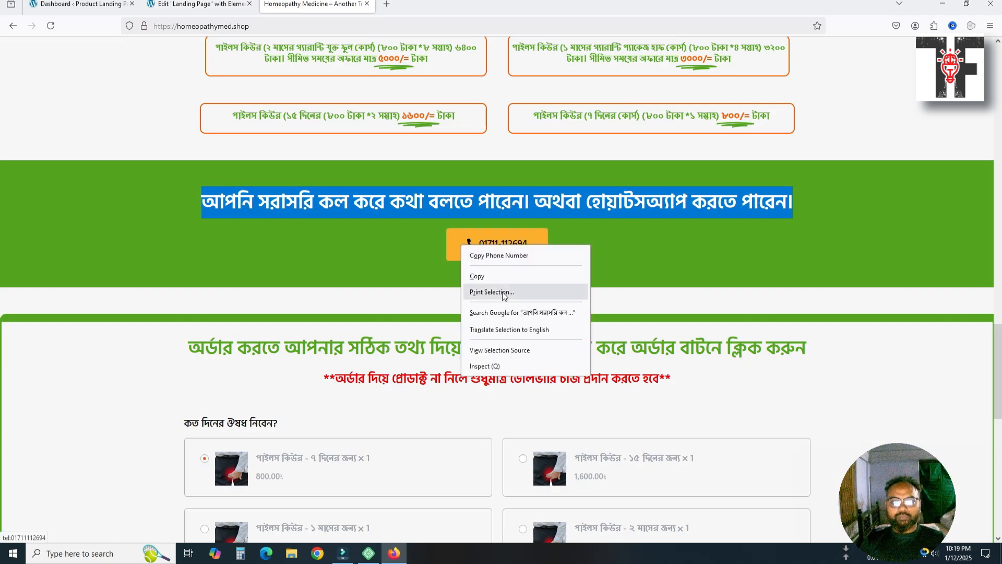
pyautogui.click(511, 260)
pyautogui.click(207, 7)
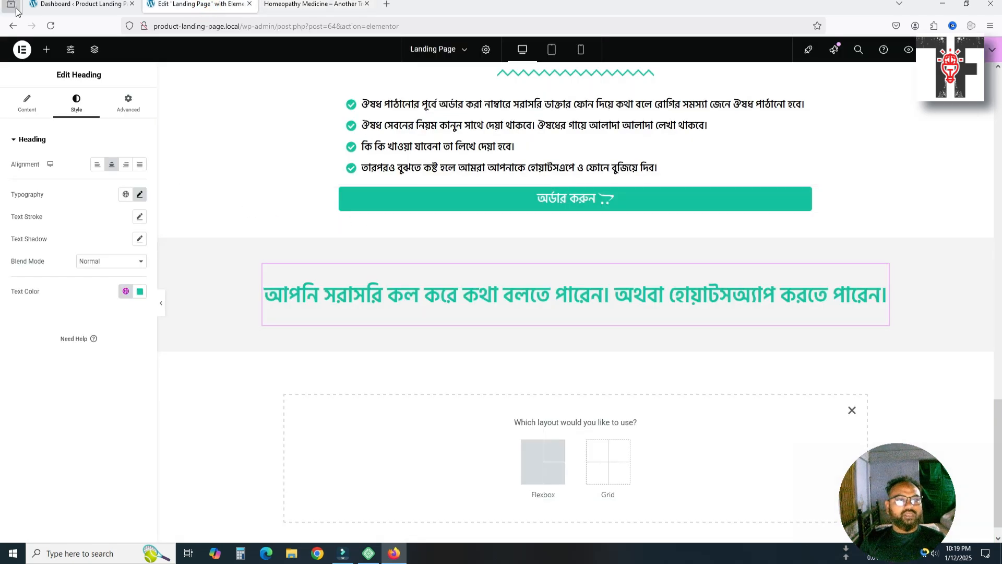
# Select the top order button and check its #check-out link settings
pyautogui.click(46, 49)
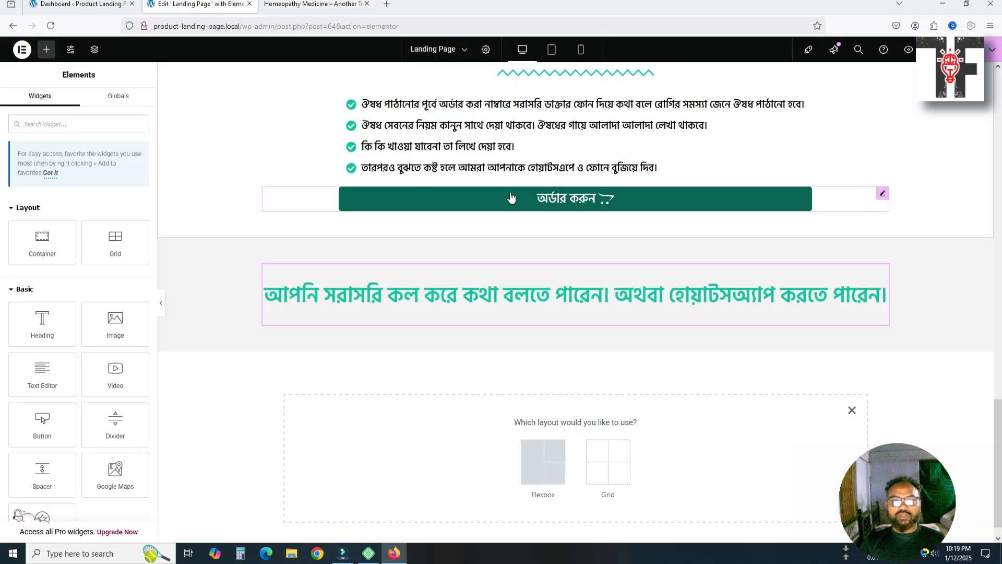
pyautogui.click(802, 208)
pyautogui.scroll(4, 746, 232)
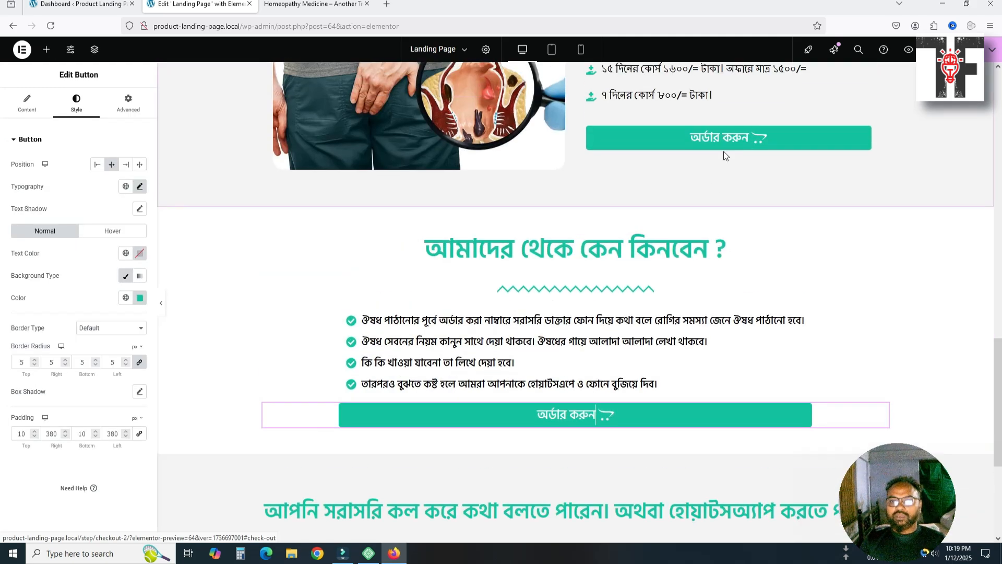
pyautogui.click(312, 4)
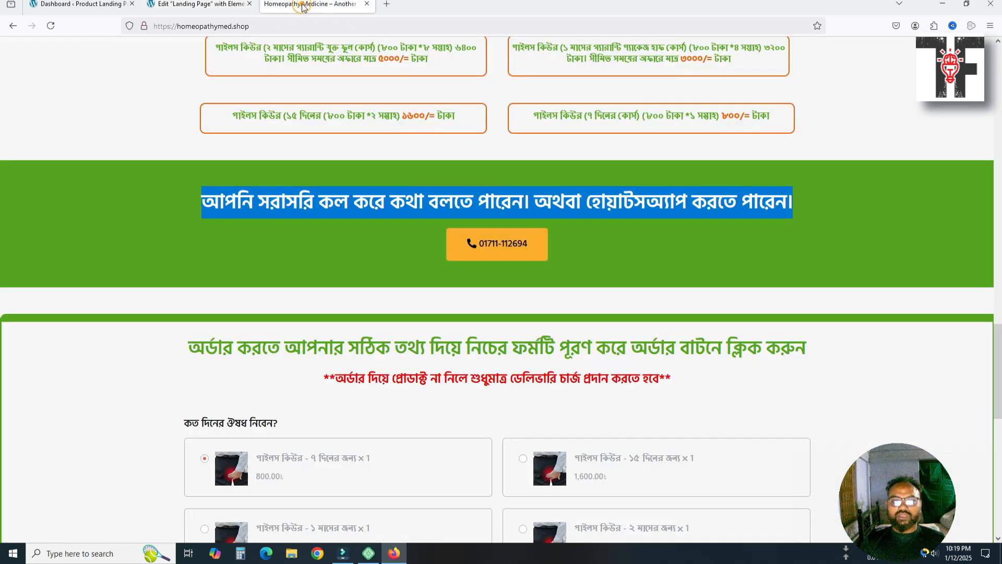
pyautogui.click(198, 4)
pyautogui.scroll(15, 586, 224)
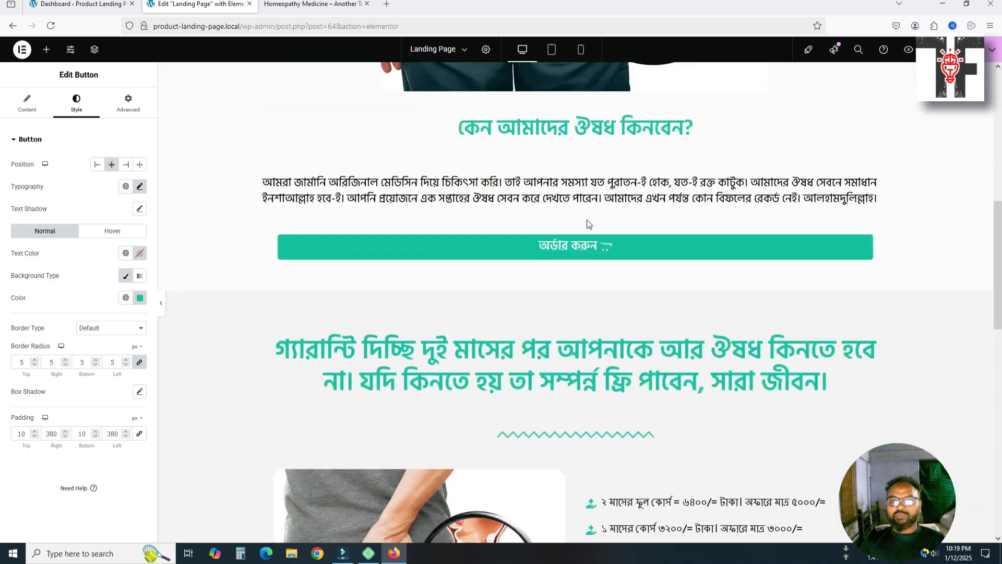
pyautogui.scroll(3, 587, 221)
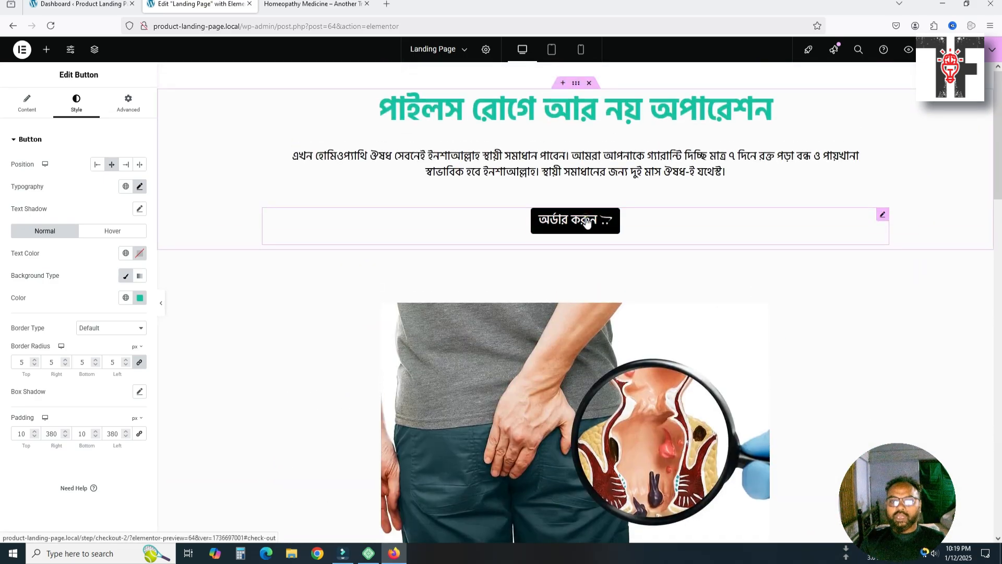
pyautogui.click(587, 221)
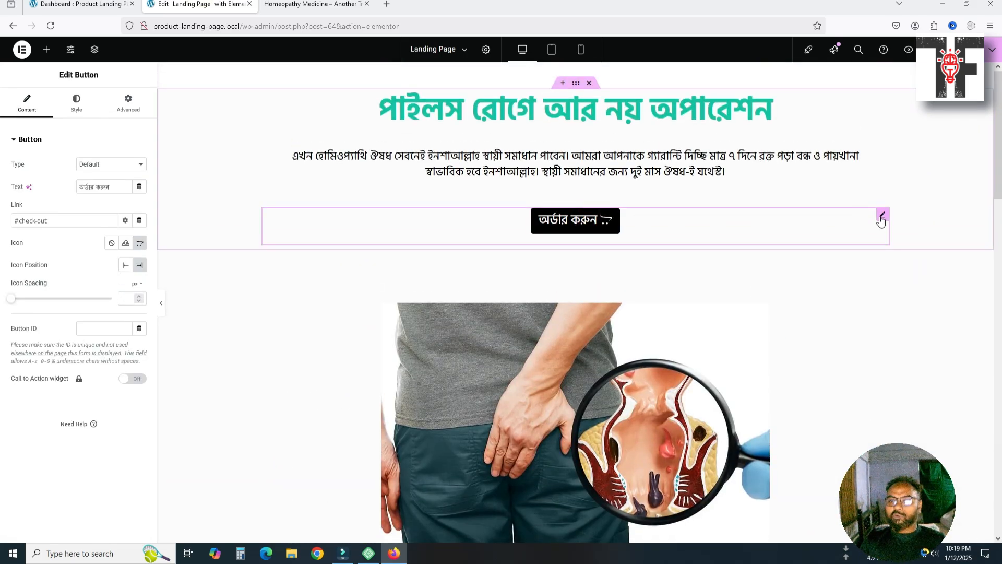
# Duplicate the order button and drag the copy beneath the call-or-WhatsApp heading
pyautogui.hotkey('ctrl', 'd')
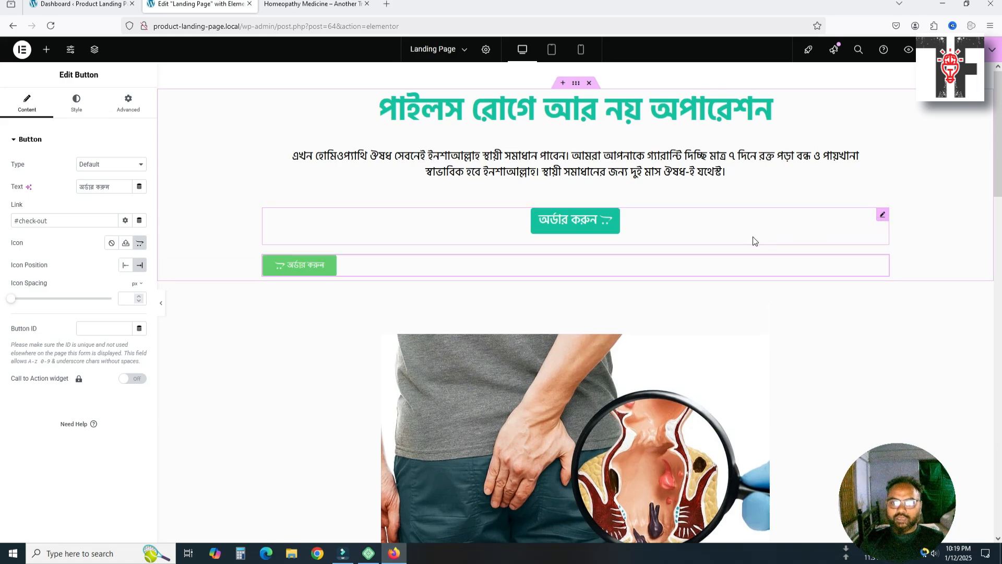
pyautogui.scroll(-3, 678, 251)
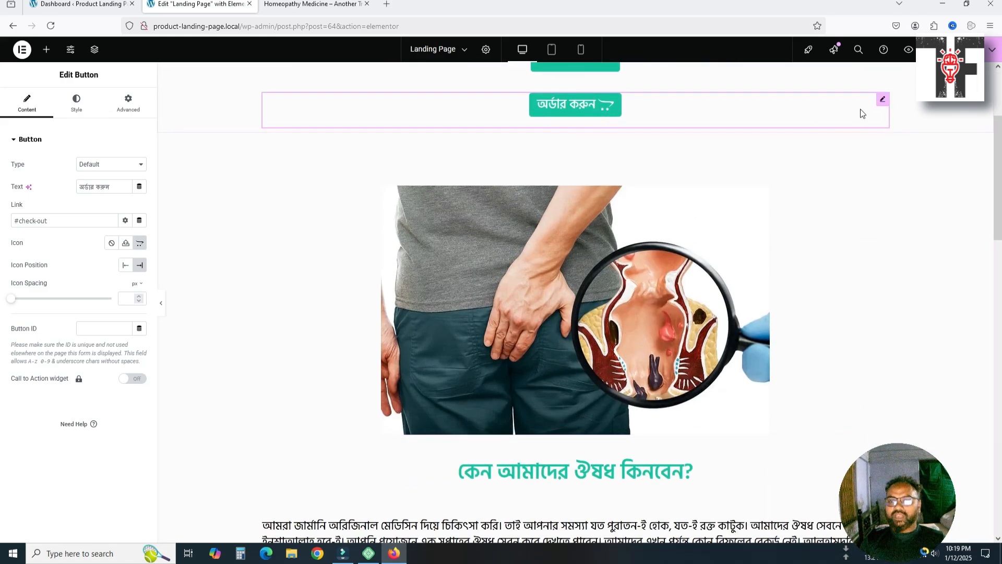
pyautogui.moveTo(882, 105); pyautogui.dragTo(600, 484)
pyautogui.scroll(-8, 599, 485)
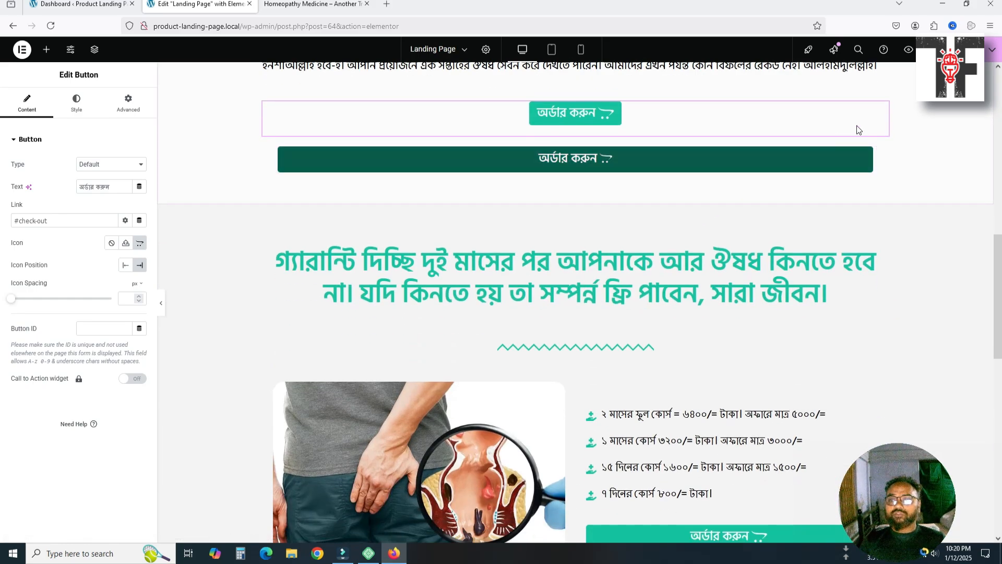
pyautogui.moveTo(882, 107); pyautogui.dragTo(604, 331)
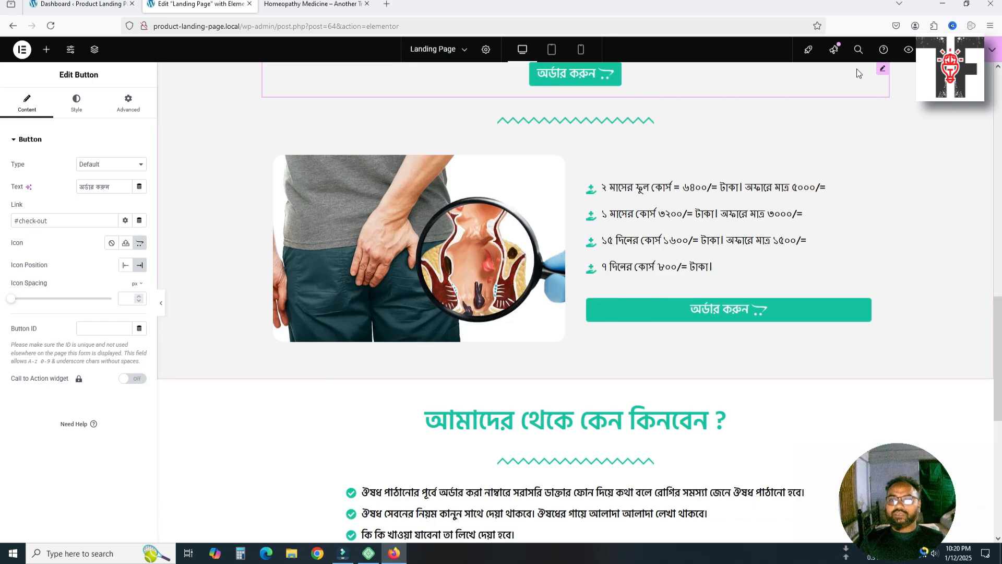
pyautogui.moveTo(880, 75)
pyautogui.mouseDown()
pyautogui.moveTo(866, 174)
pyautogui.moveTo(745, 431)
pyautogui.moveTo(653, 514)
pyautogui.moveTo(579, 480)
pyautogui.mouseUp()
pyautogui.scroll(-5, 614, 355)
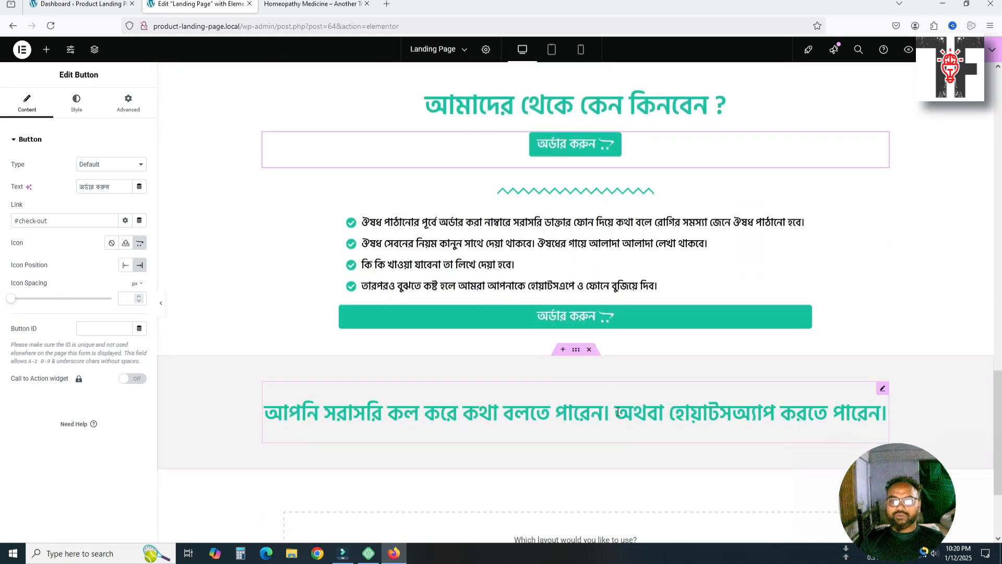
pyautogui.scroll(1, 614, 350)
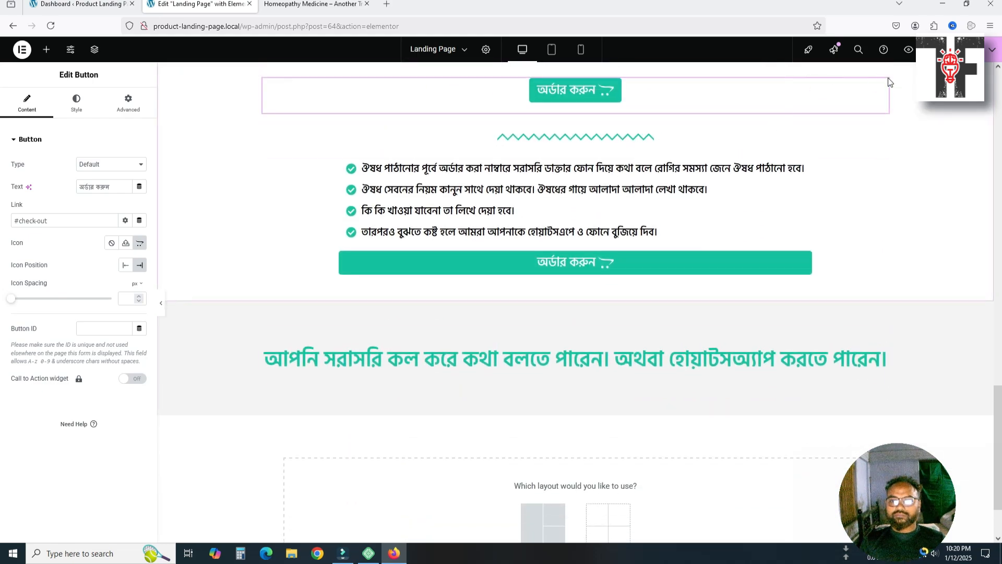
pyautogui.moveTo(883, 84); pyautogui.dragTo(627, 386)
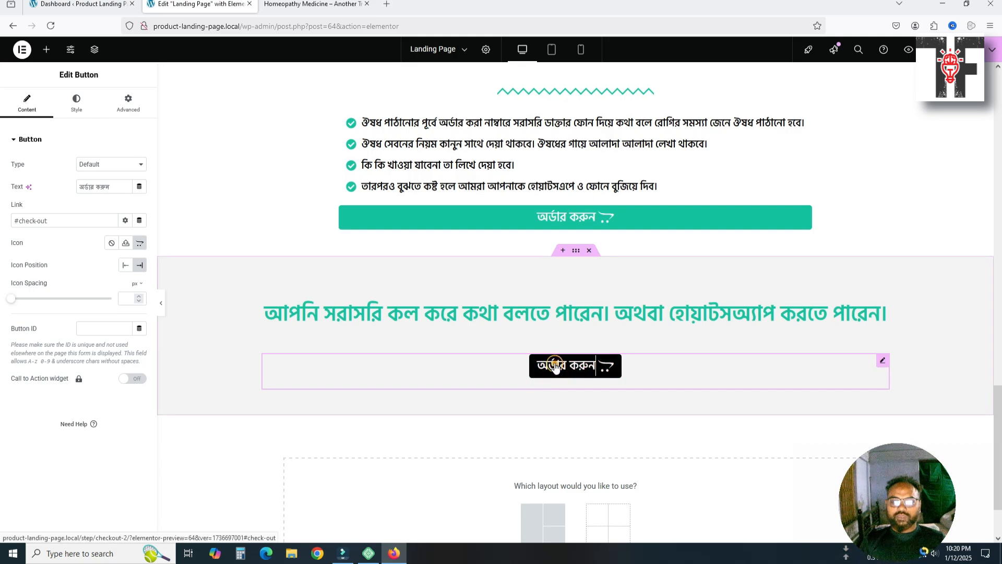
# Enter 0 in the button's Advanced spacing and change its label to the shop's phone number
pyautogui.click(128, 102)
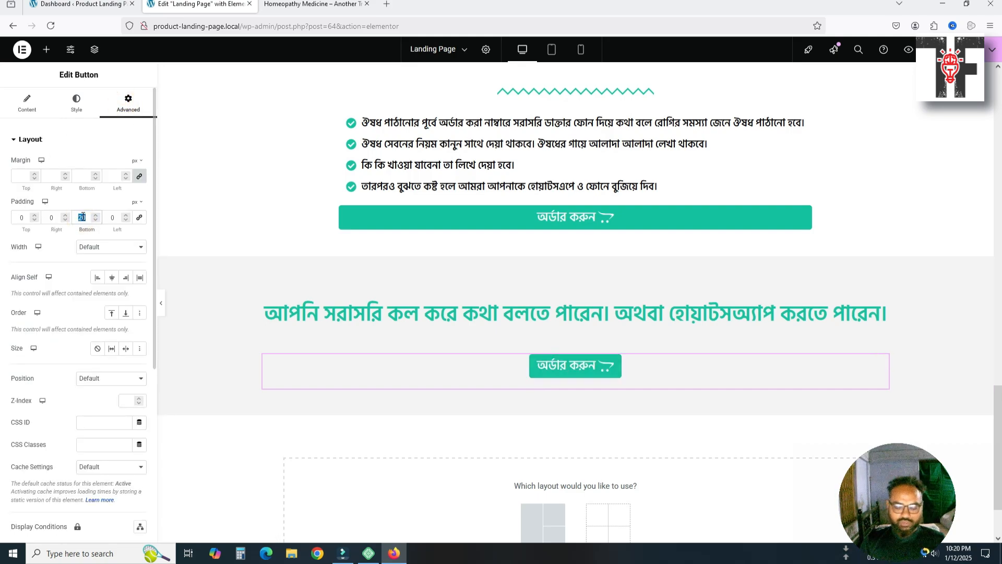
pyautogui.write('0')
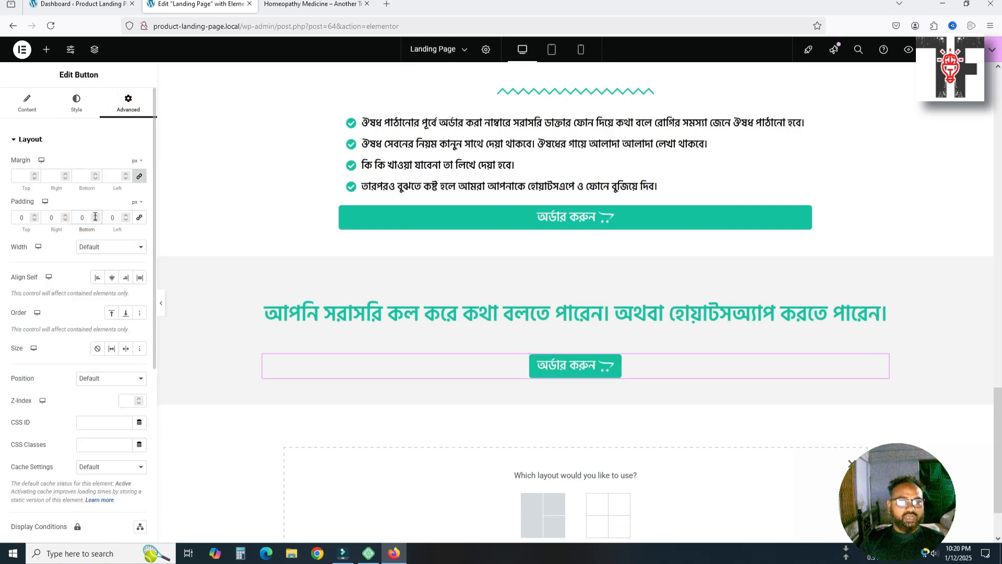
pyautogui.click(37, 106)
pyautogui.moveTo(119, 186); pyautogui.dragTo(40, 183)
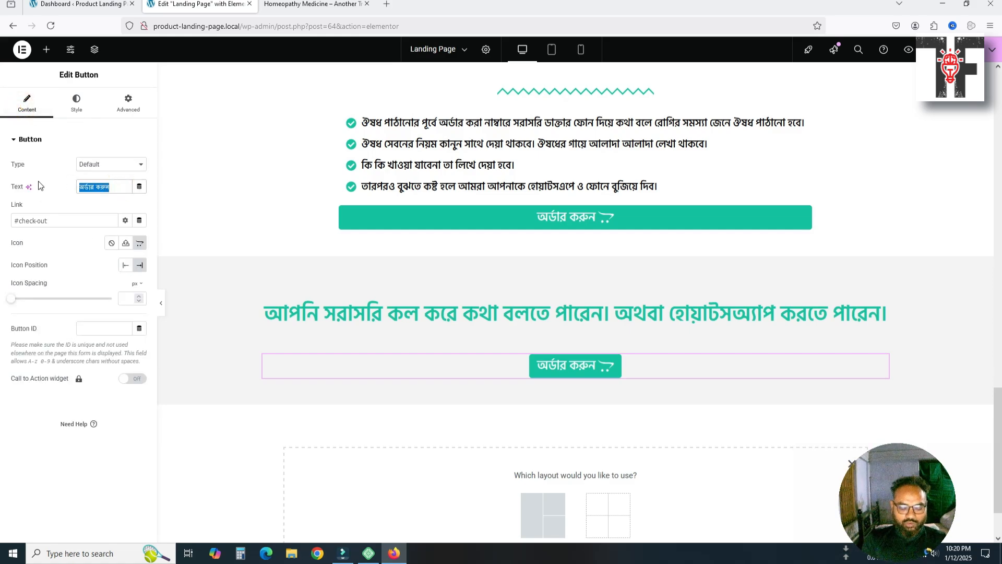
pyautogui.click(311, 4)
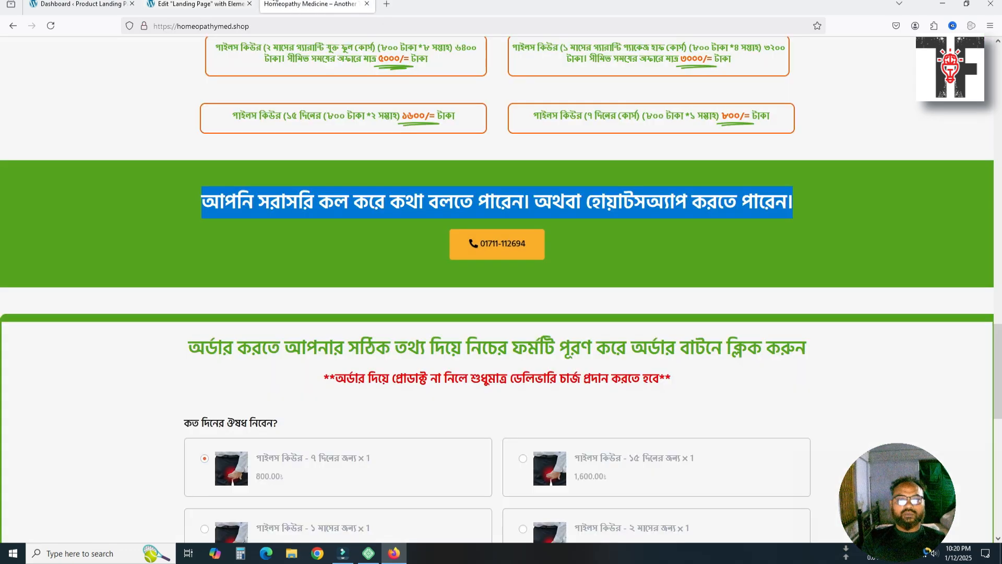
pyautogui.click(200, 3)
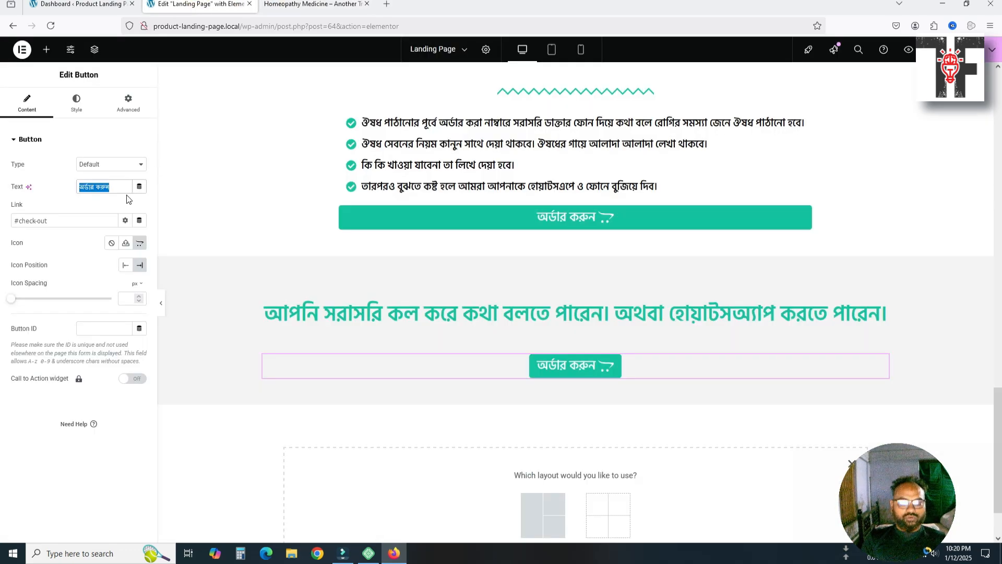
pyautogui.write('j')
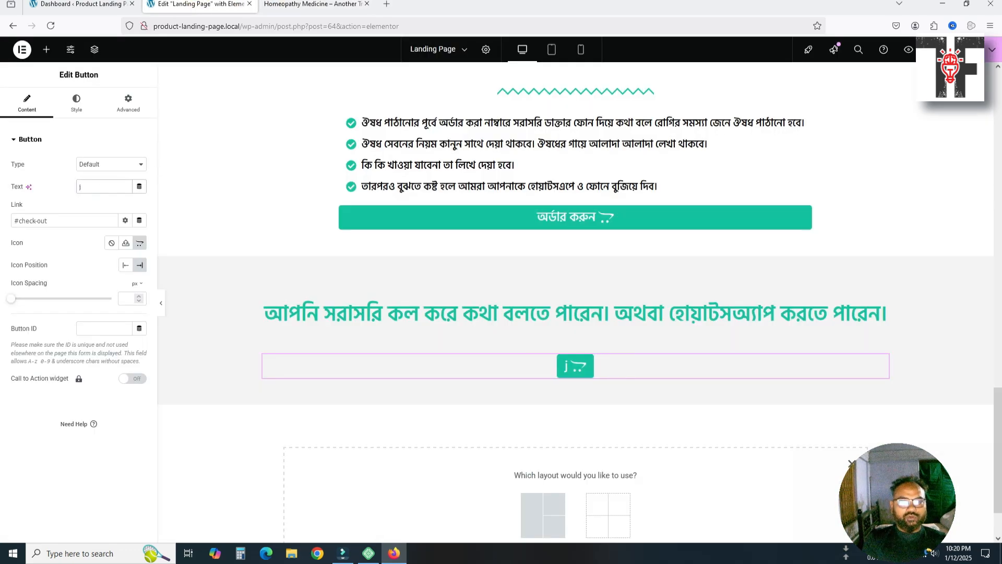
pyautogui.press('BackSpace')
pyautogui.write('Ca')
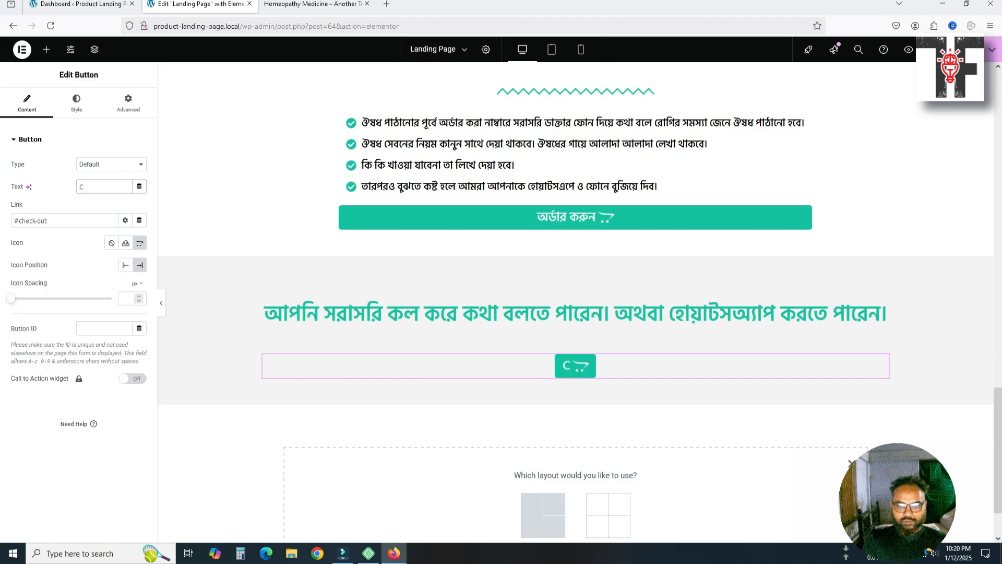
pyautogui.press('BackSpace')
pyautogui.press('BackSpace')
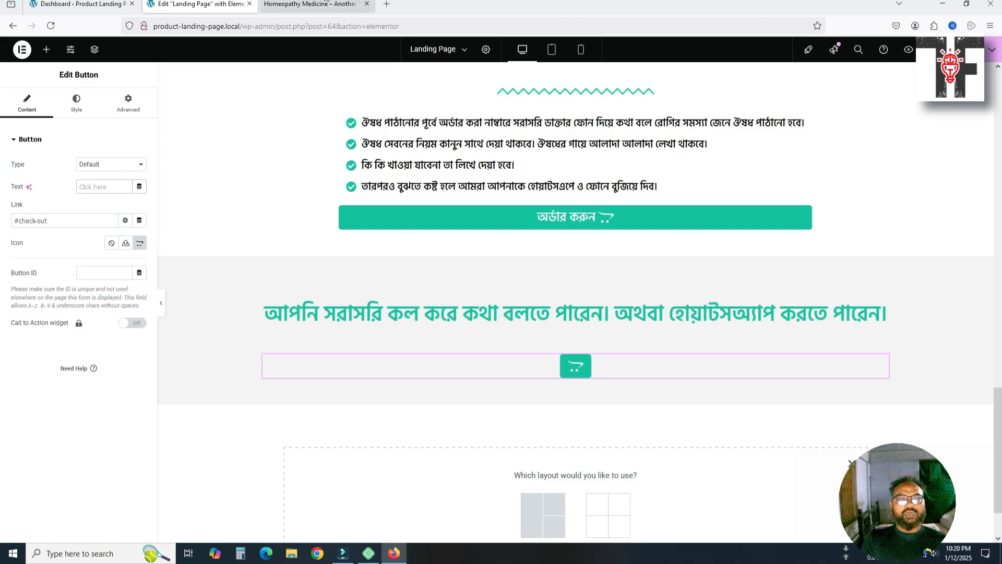
pyautogui.click(312, 4)
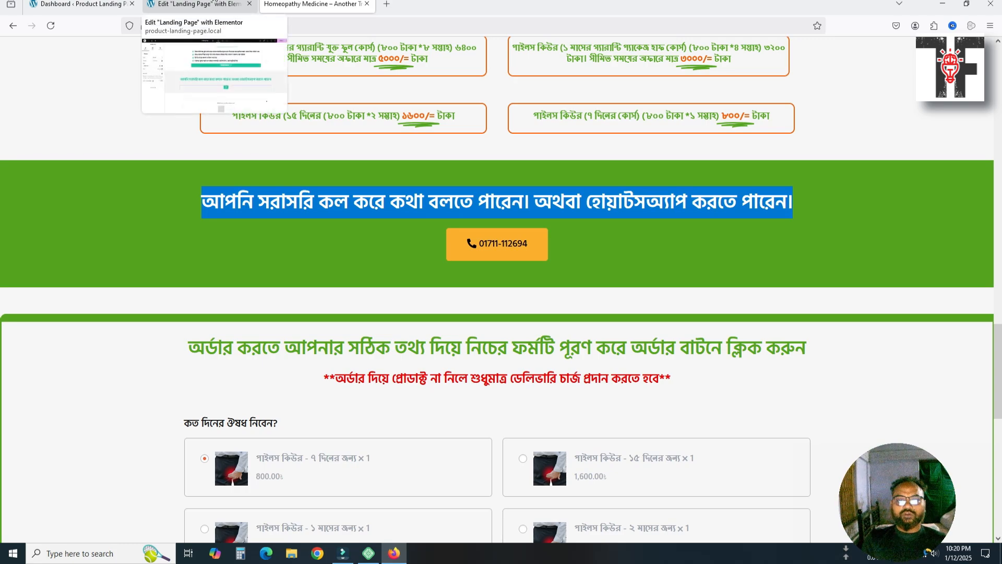
pyautogui.click(215, 3)
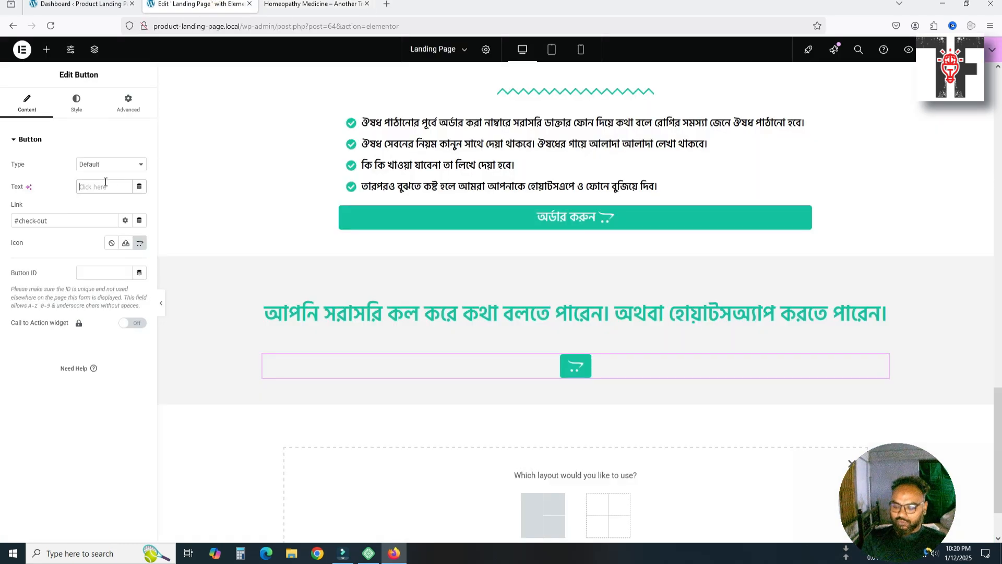
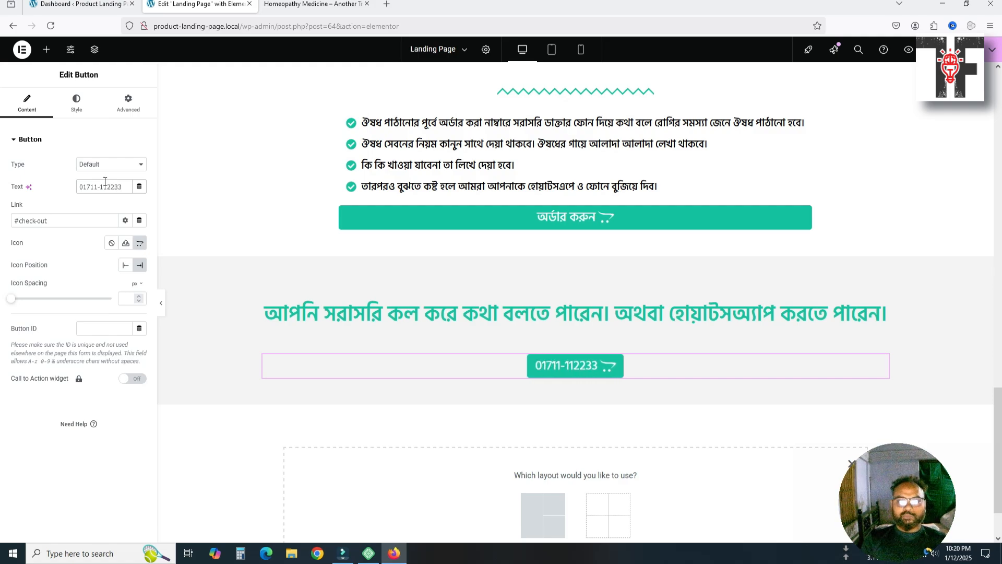
# Replace the #check-out link with the phone number, then open the reference phone button's options
pyautogui.click(58, 221)
pyautogui.moveTo(62, 220); pyautogui.dragTo(24, 222)
pyautogui.hotkey('ctrl', 'v')
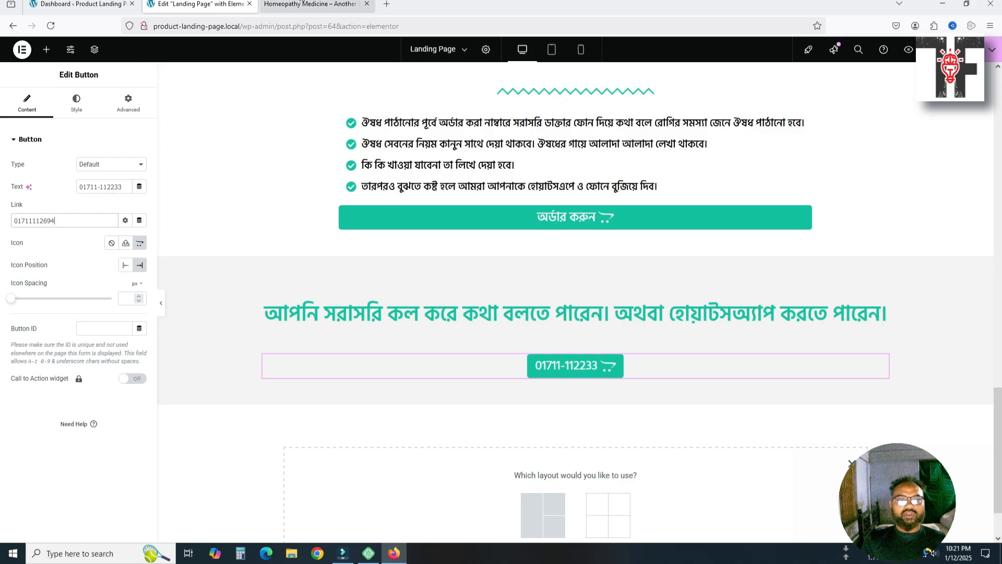
pyautogui.click(312, 4)
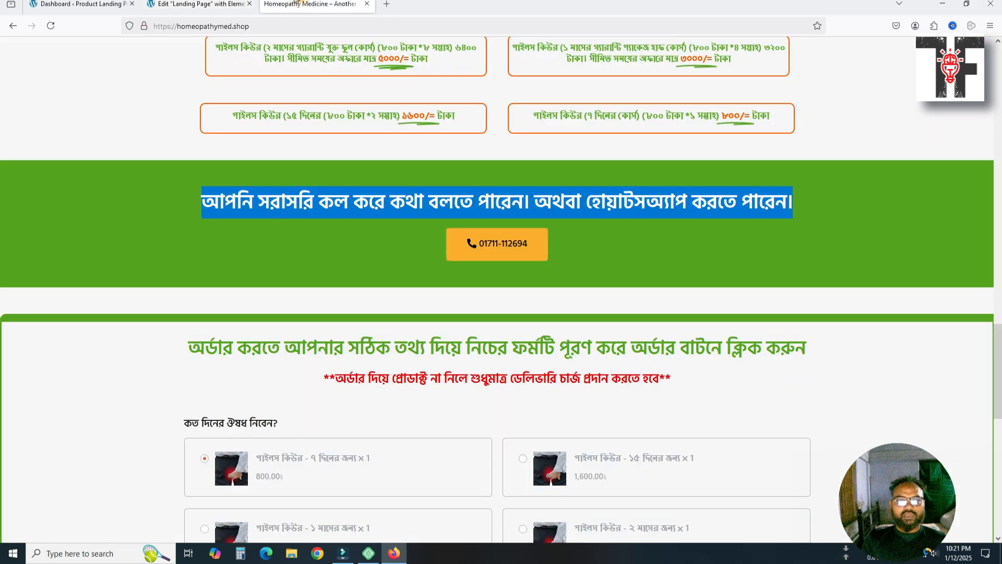
pyautogui.rightClick(514, 246)
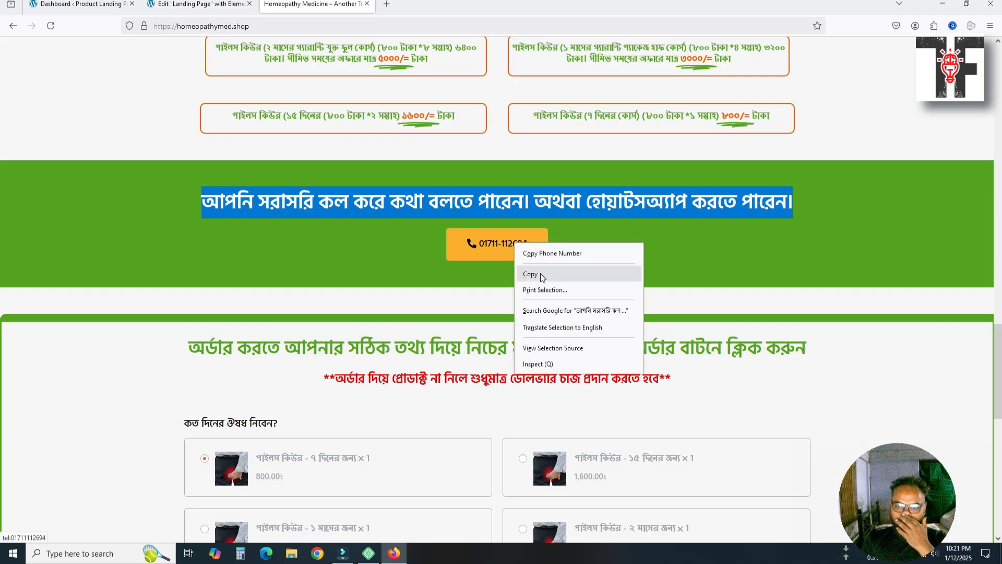
# Inspect the reference phone button's a.elementor-button element to see its tel: href
pyautogui.click(542, 365)
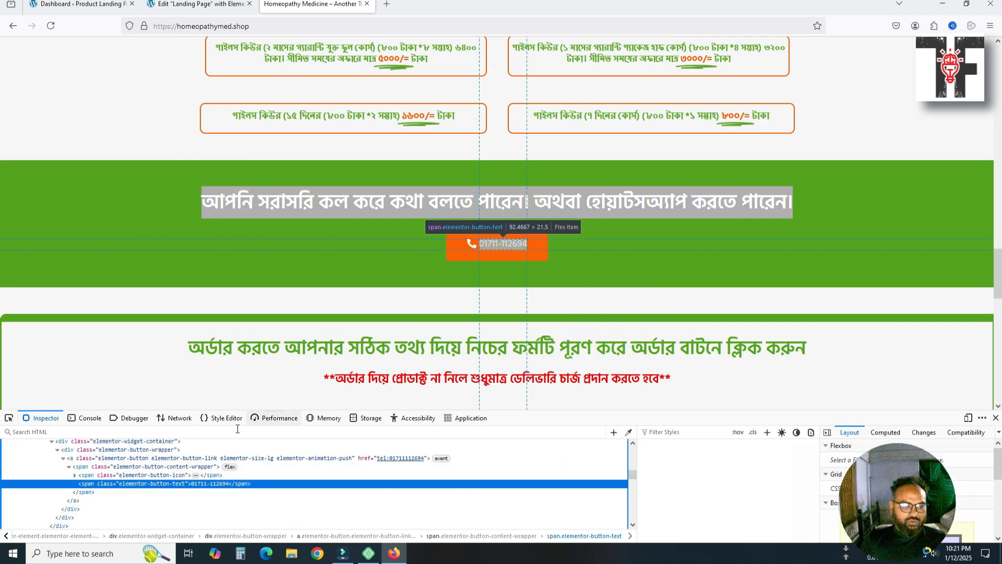
pyautogui.click(500, 243)
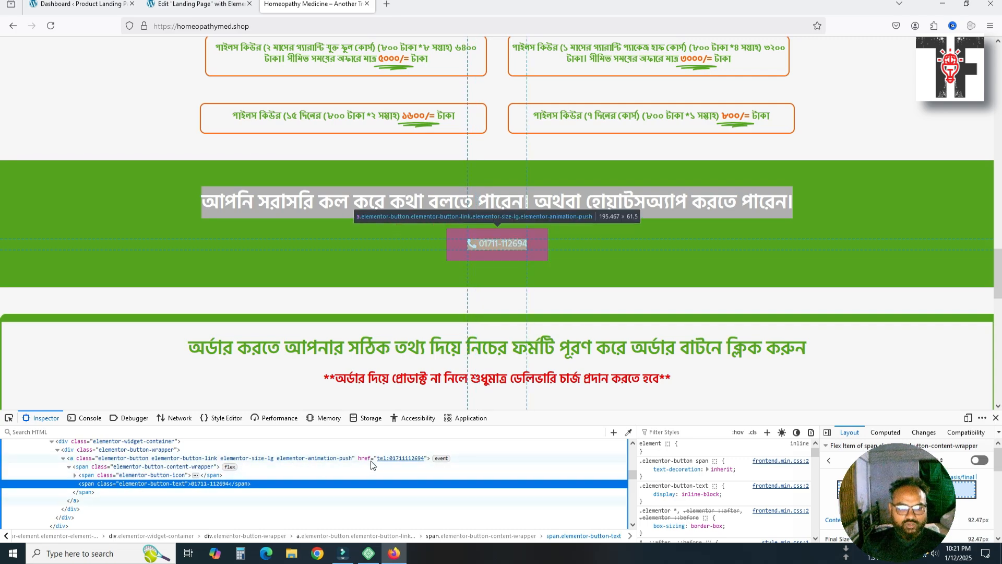
pyautogui.click(395, 459)
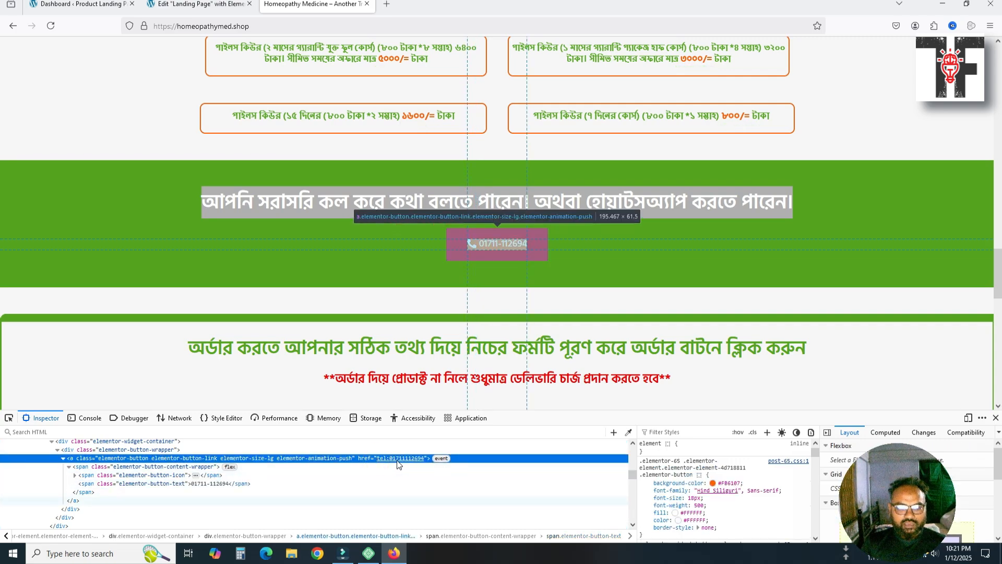
pyautogui.click(397, 460)
pyautogui.hotkey('ctrl', 'c')
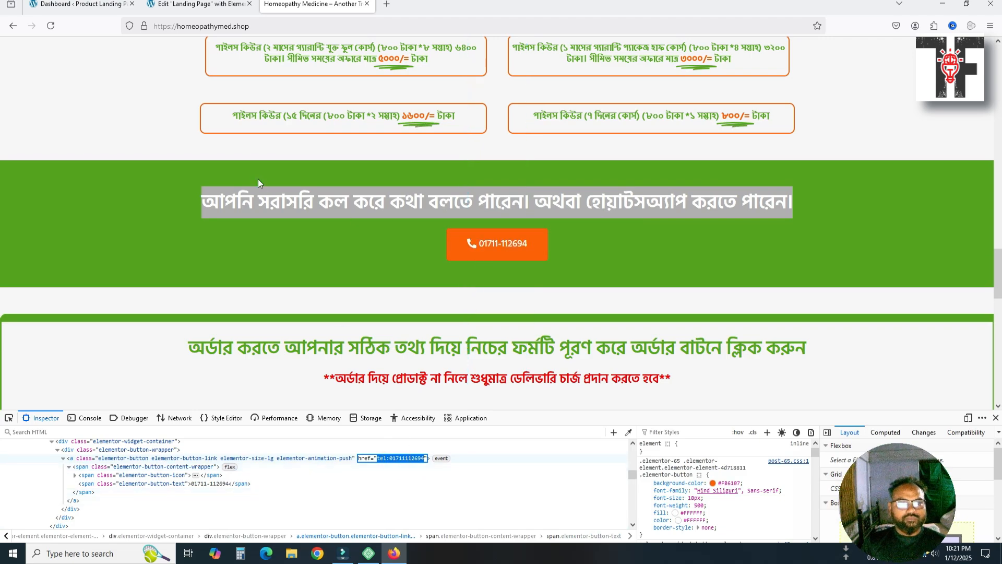
# Change the button link to a tel: phone address and set Icon Position to Start
pyautogui.click(199, 4)
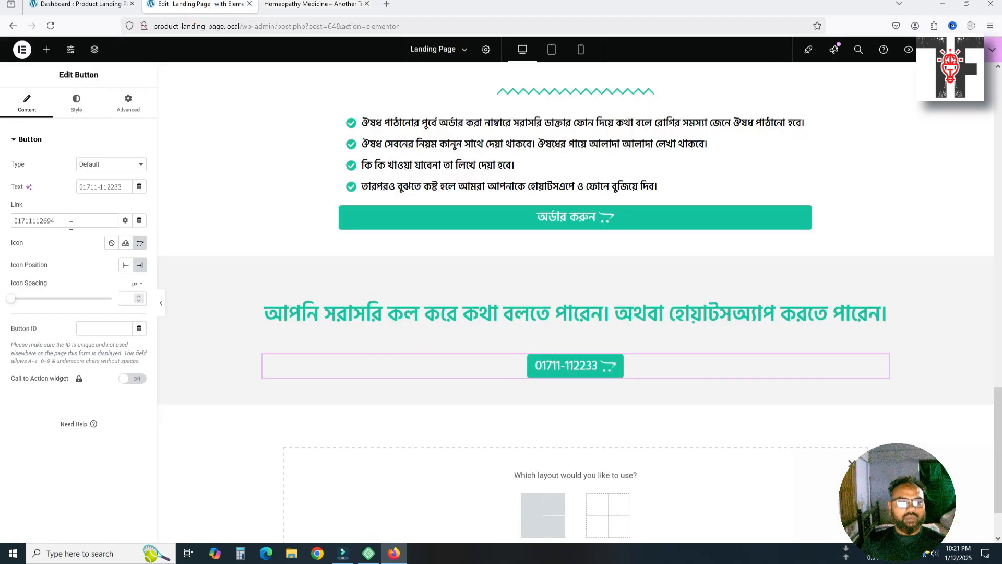
pyautogui.moveTo(71, 221); pyautogui.dragTo(2, 222)
pyautogui.hotkey('ctrl', 'v')
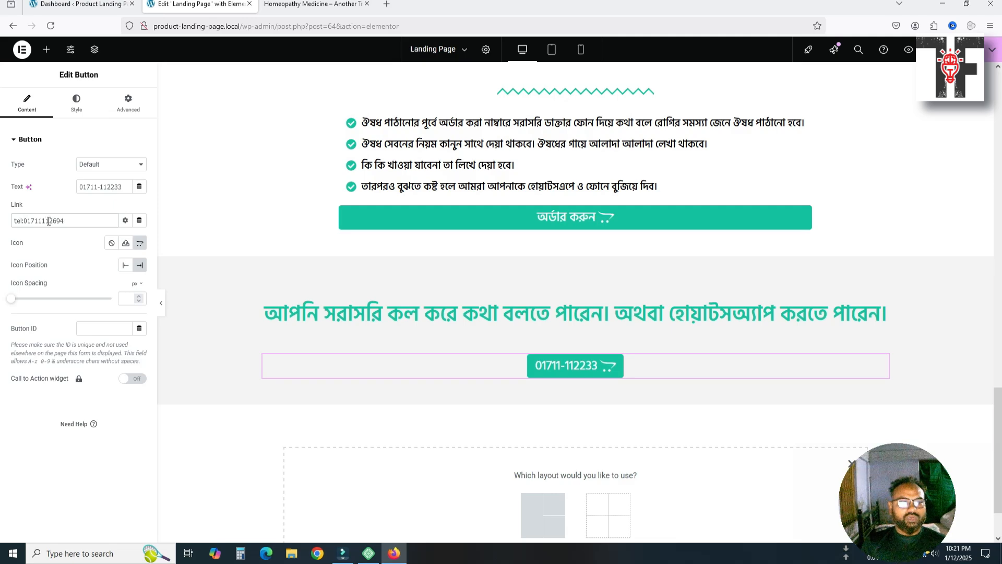
pyautogui.moveTo(48, 220); pyautogui.dragTo(85, 220)
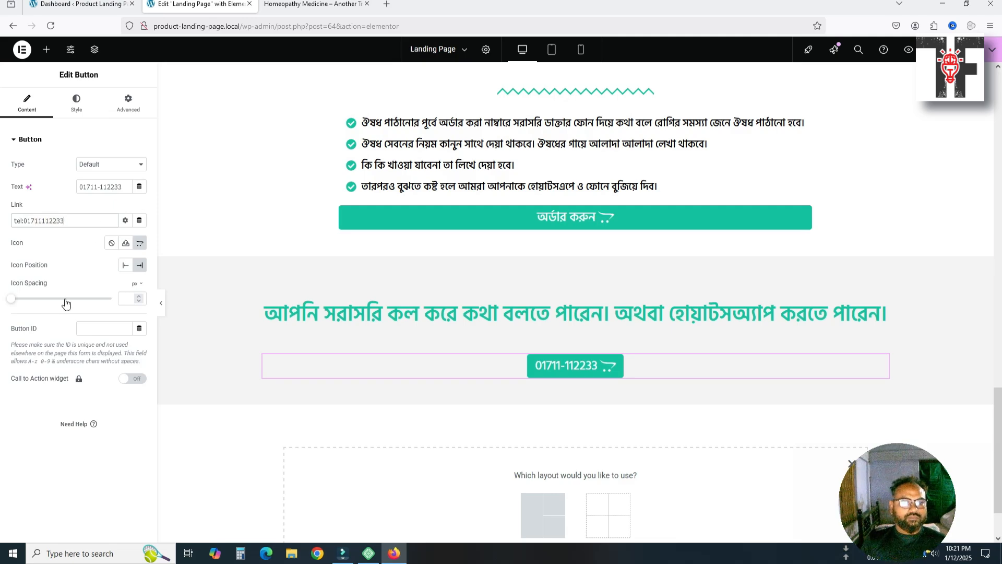
pyautogui.click(123, 265)
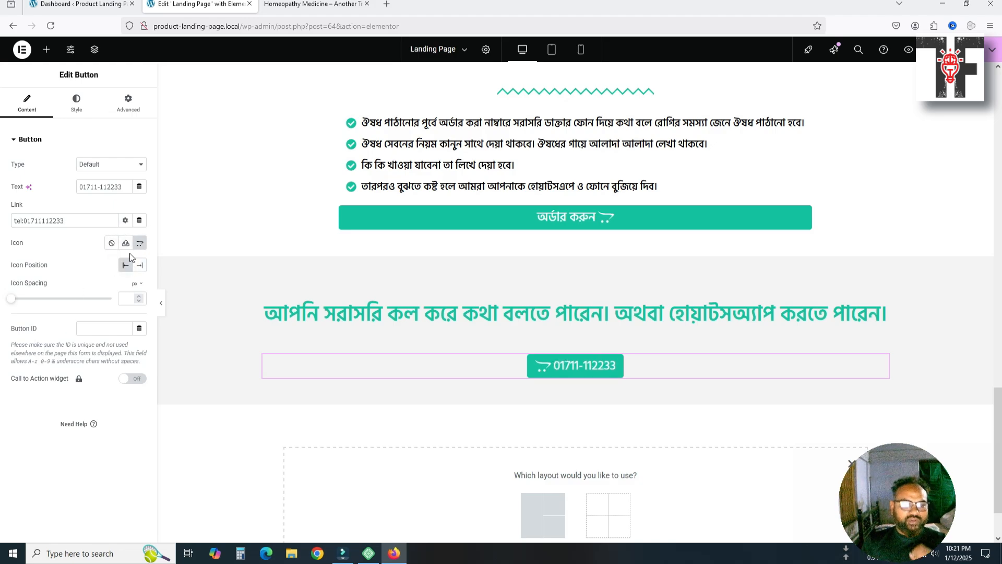
# Search the icon library for 'mobi' and insert the Mobile icon in place of the cart
pyautogui.click(140, 245)
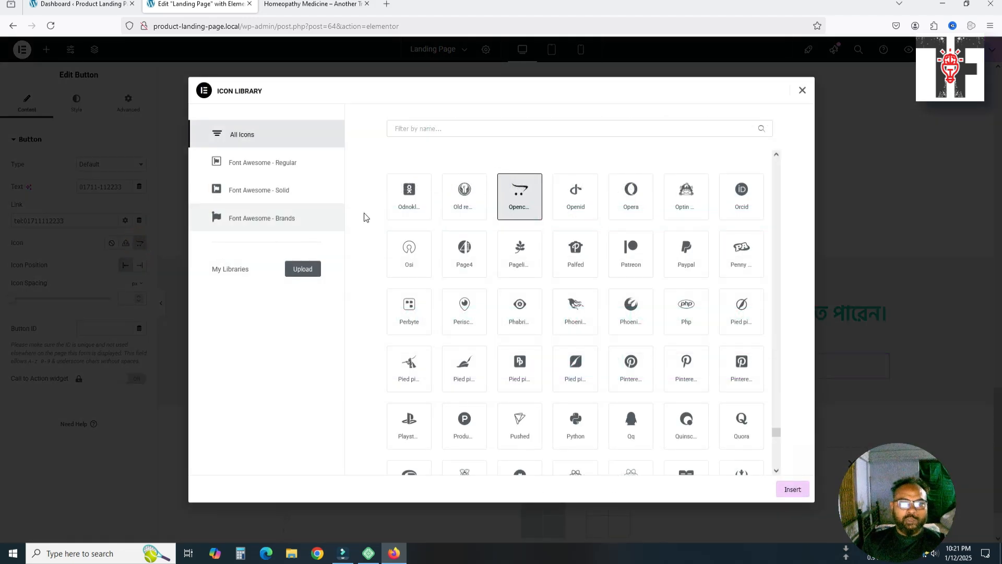
pyautogui.click(489, 131)
pyautogui.write('ca')
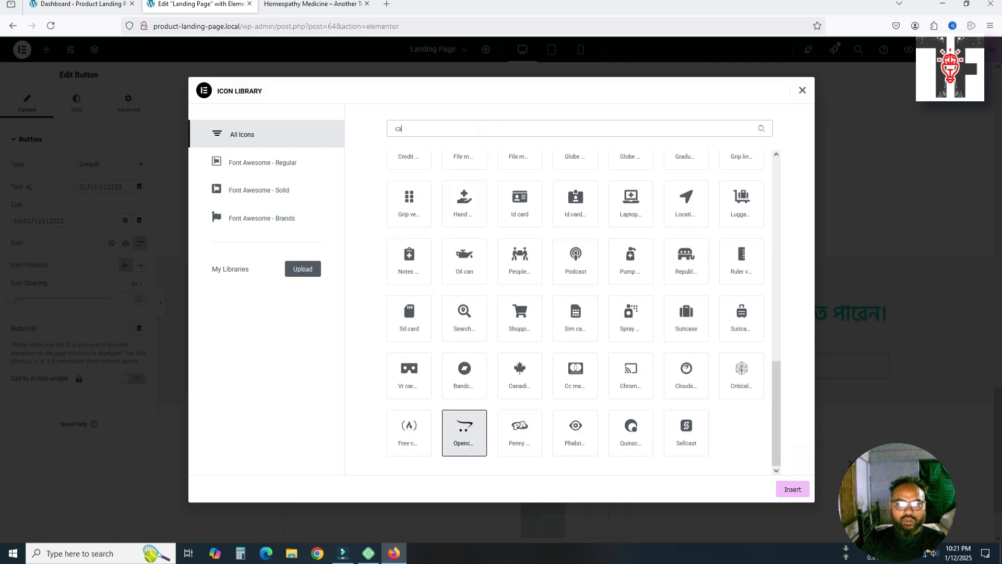
pyautogui.write('ll')
pyautogui.press('BackSpace')
pyautogui.press('BackSpace')
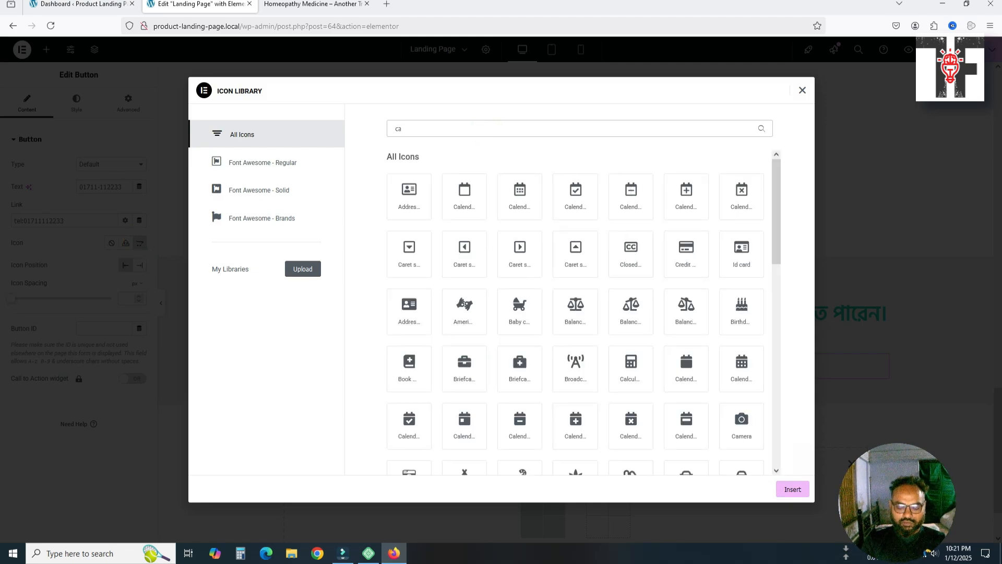
pyautogui.write('l')
pyautogui.press('BackSpace')
pyautogui.press('BackSpace')
pyautogui.press('BackSpace')
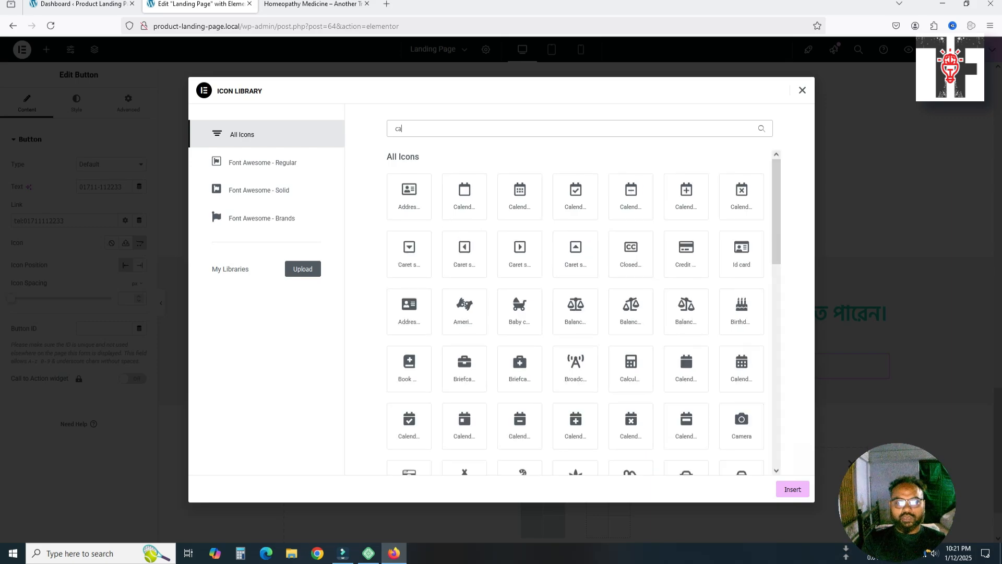
pyautogui.write('tek')
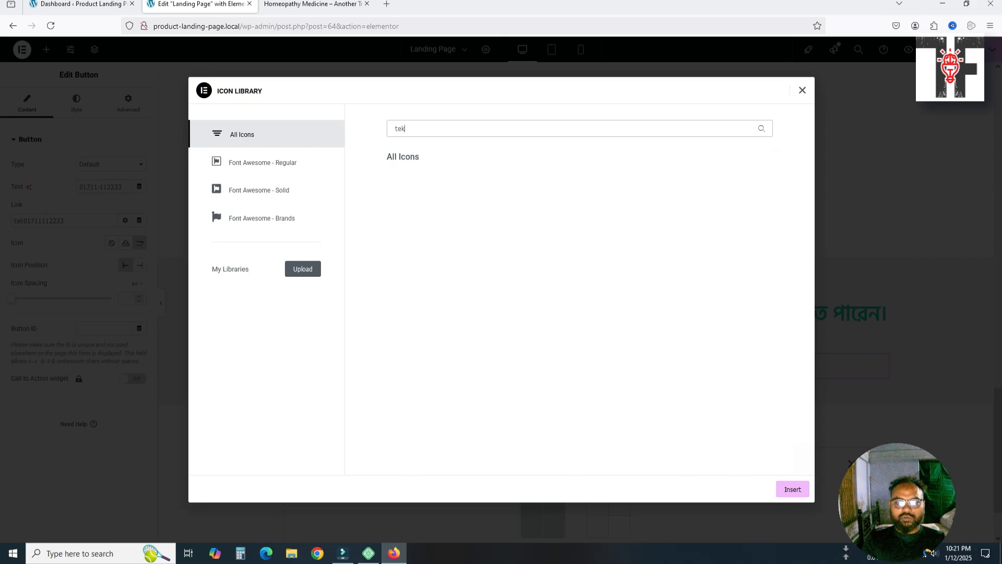
pyautogui.write('e')
pyautogui.press('BackSpace')
pyautogui.press('BackSpace')
pyautogui.write('le')
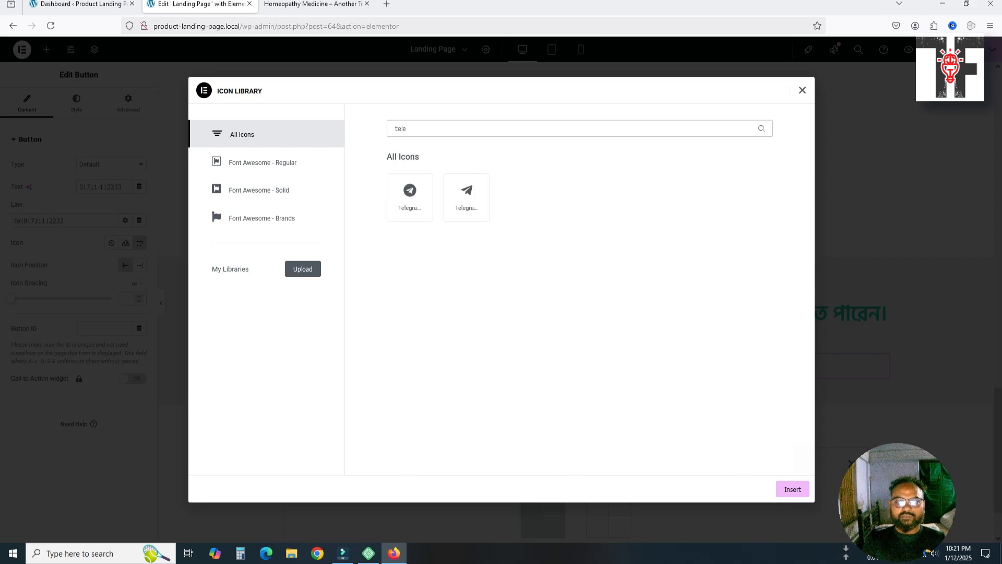
pyautogui.press('BackSpace')
pyautogui.press('BackSpace')
pyautogui.press('BackSpace')
pyautogui.press('BackSpace')
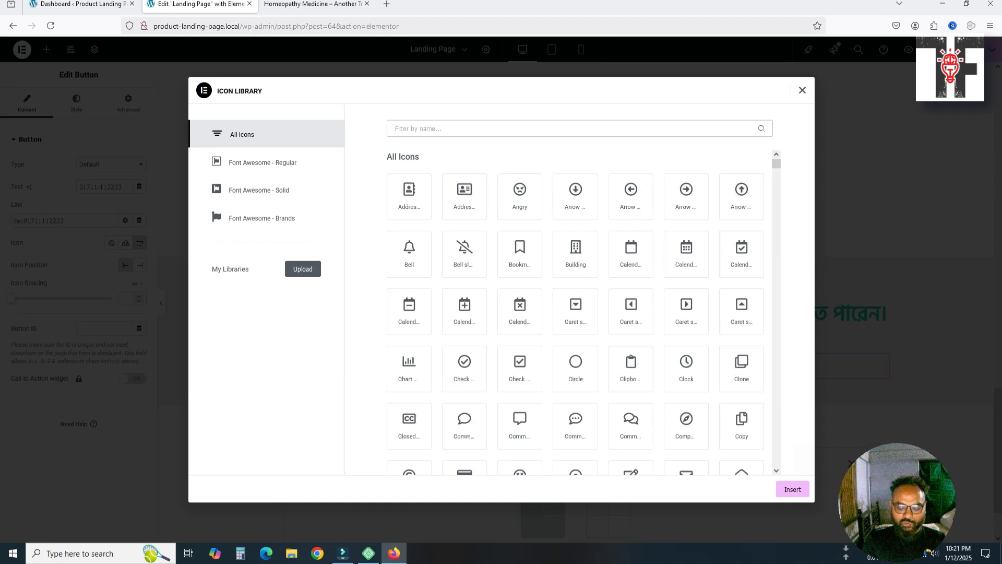
pyautogui.write('mobi')
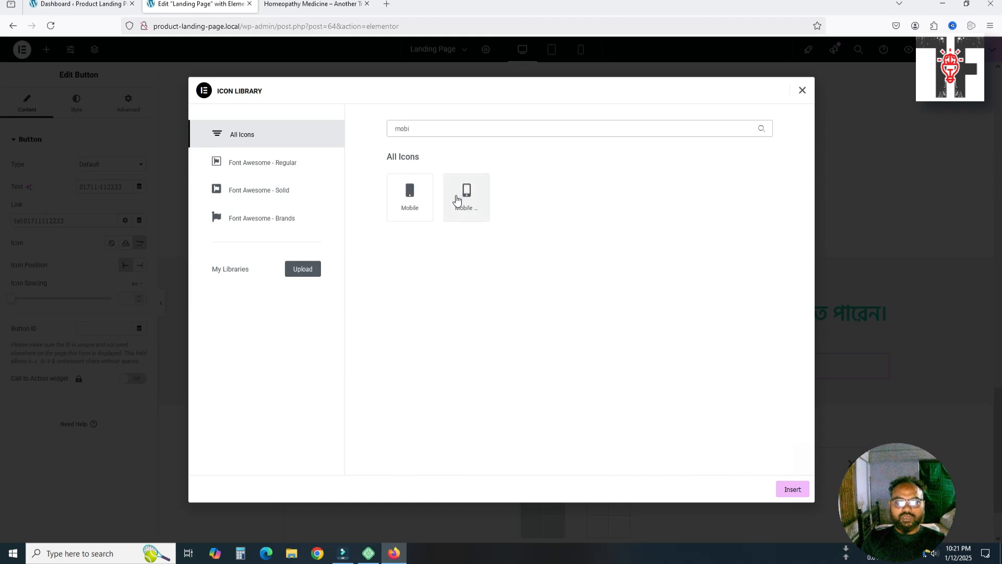
pyautogui.click(457, 199)
pyautogui.click(779, 489)
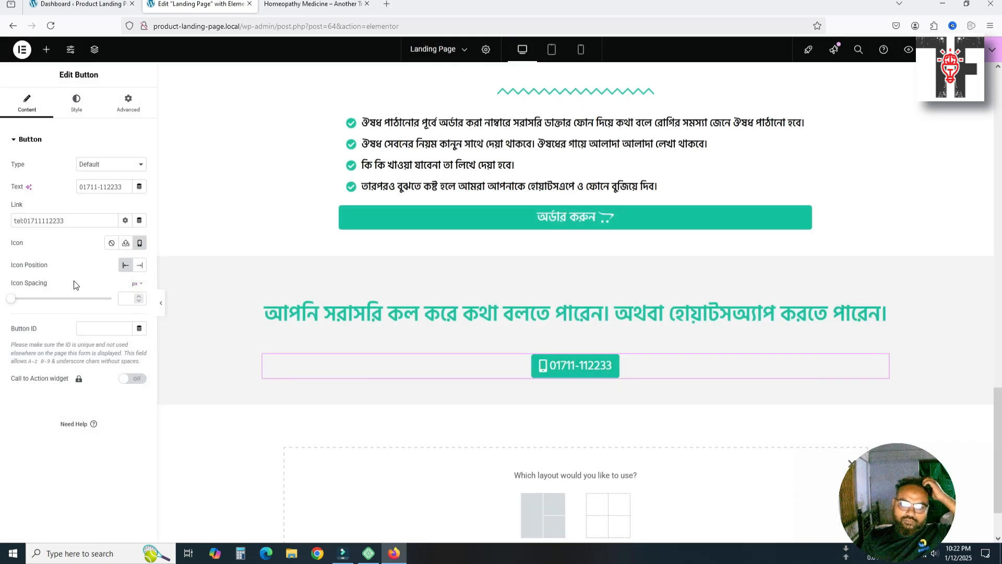
# Set the icon spacing between the phone icon and the number, starting at 6 px
pyautogui.click(123, 300)
pyautogui.write('6')
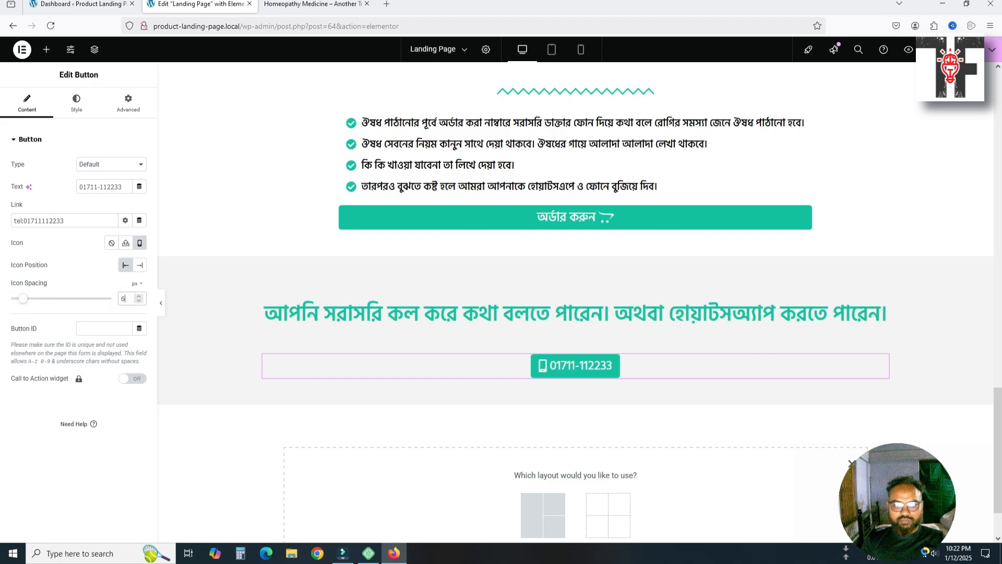
pyautogui.press('Up')
pyautogui.press('Up')
pyautogui.press('Up')
pyautogui.press('Up')
pyautogui.press('Up')
pyautogui.press('Up')
pyautogui.press('Up')
pyautogui.press('Up')
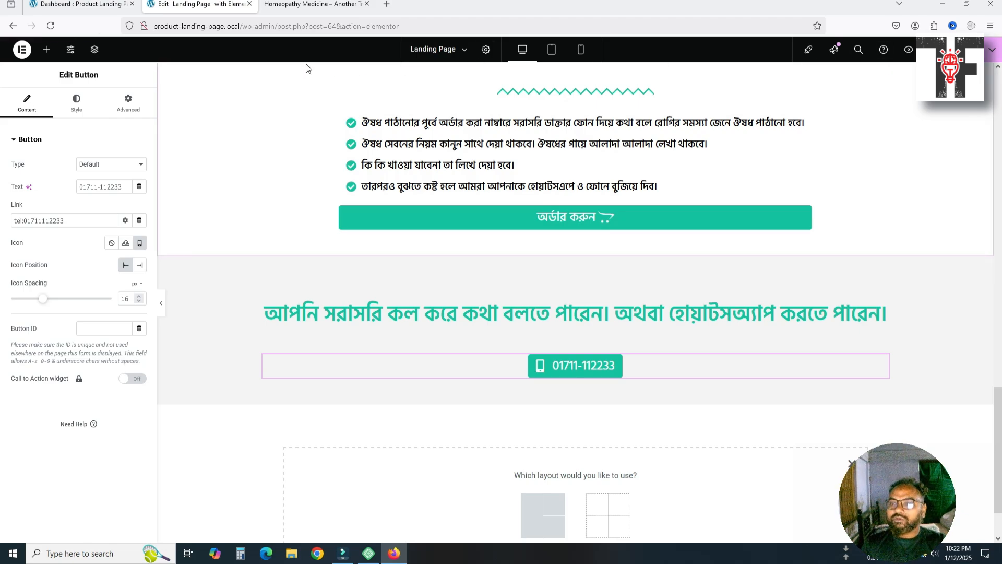
pyautogui.click(909, 49)
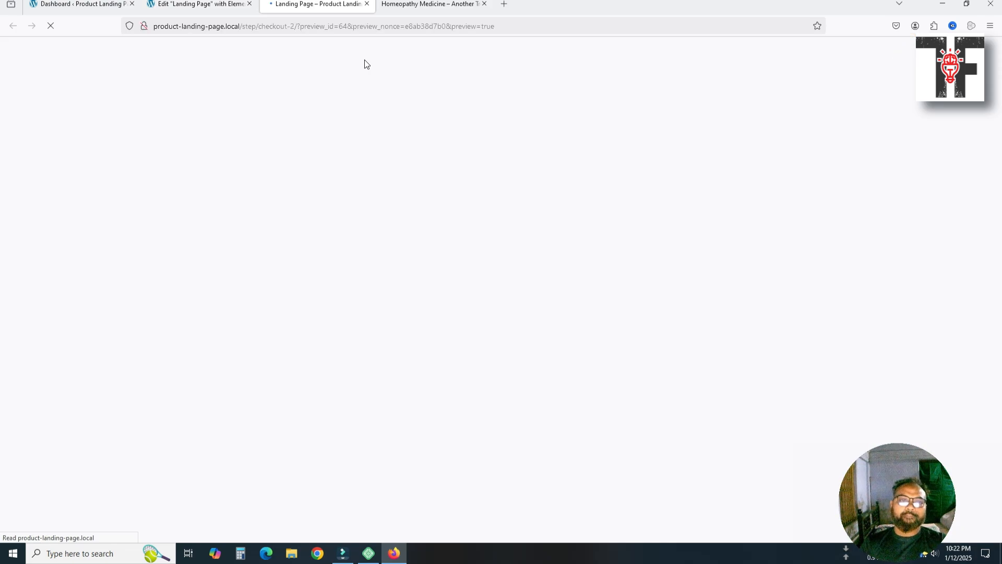
pyautogui.scroll(-15, 549, 175)
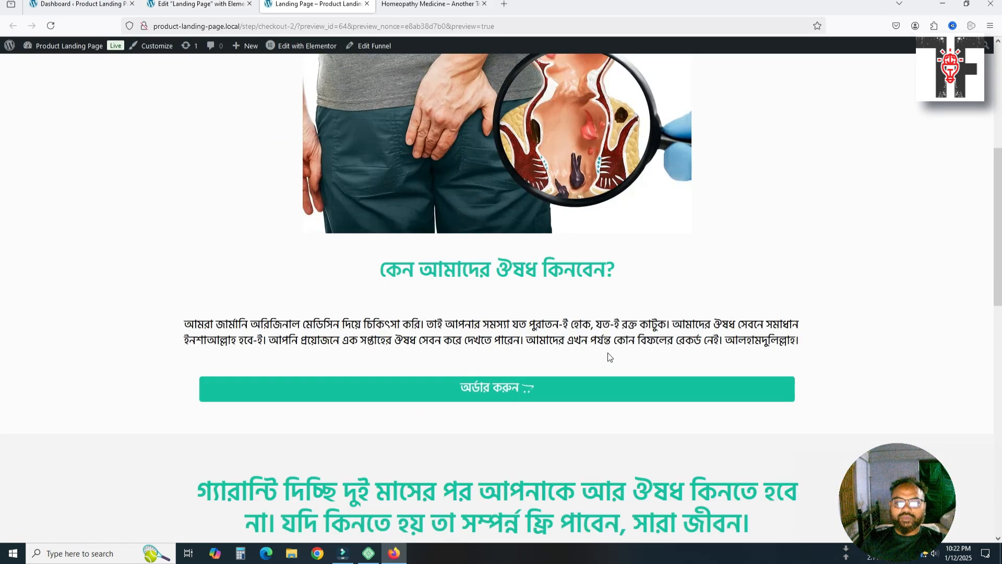
pyautogui.scroll(-1, 508, 387)
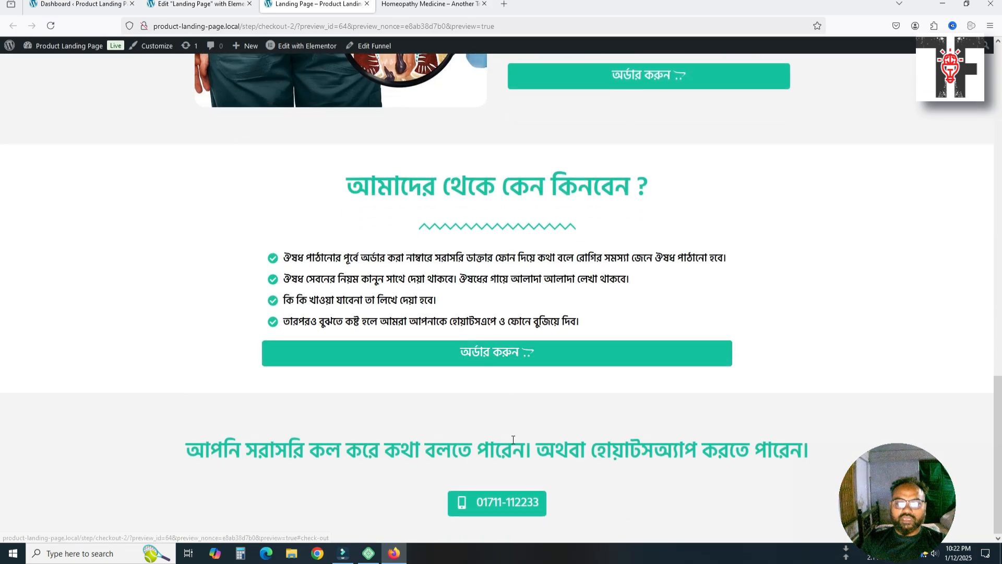
pyautogui.click(494, 498)
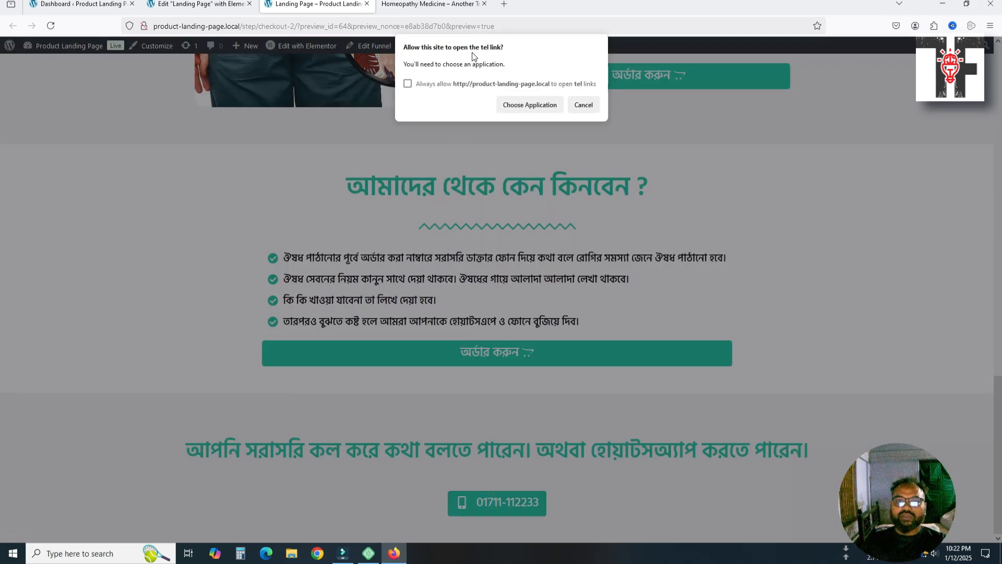
pyautogui.click(579, 105)
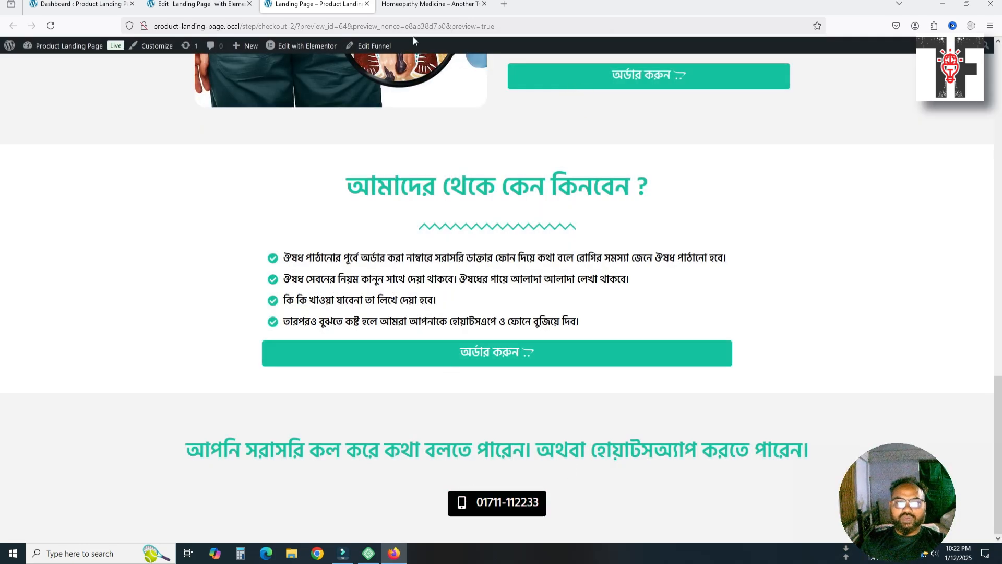
pyautogui.click(426, 4)
pyautogui.click(393, 238)
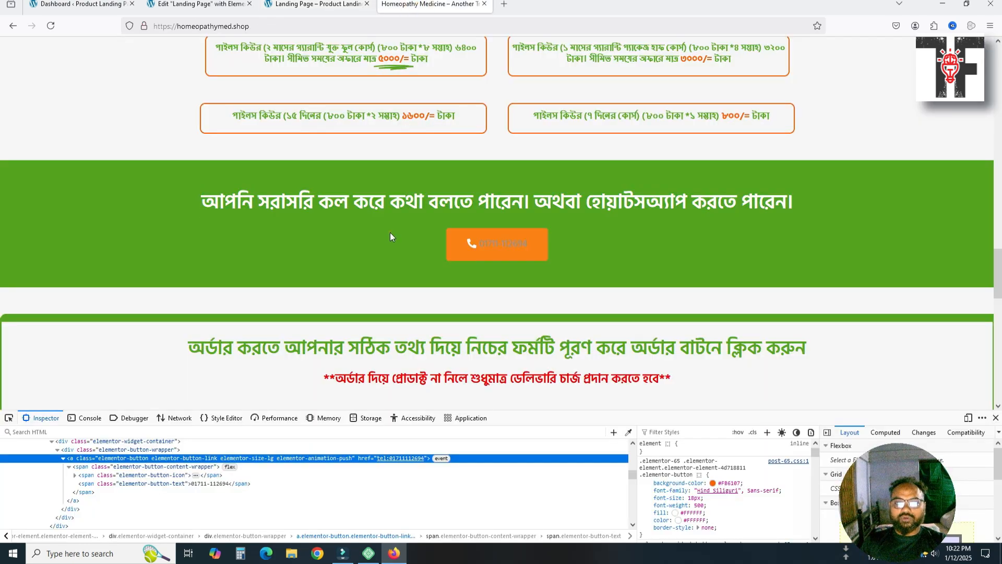
pyautogui.click(329, 4)
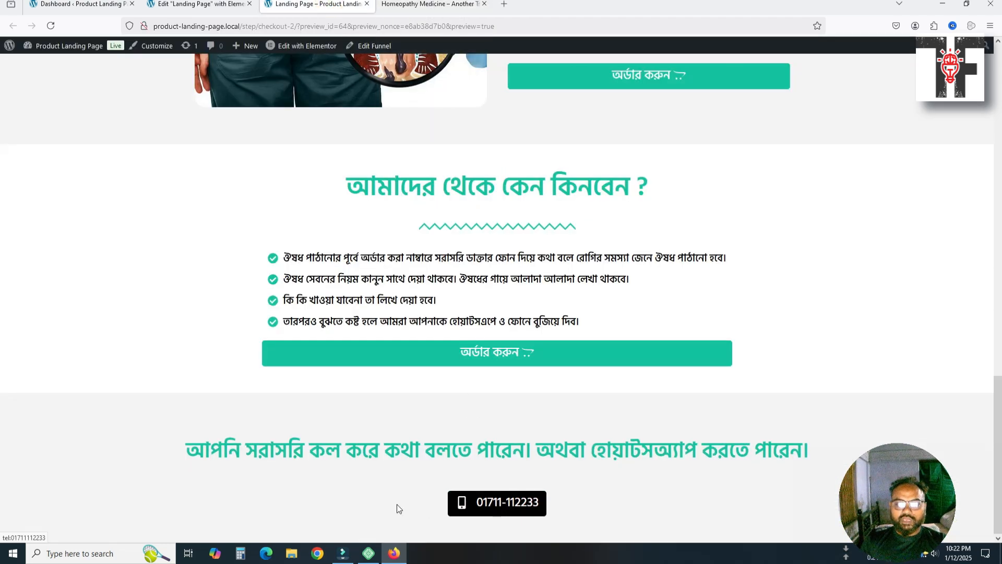
pyautogui.middleClick(333, 3)
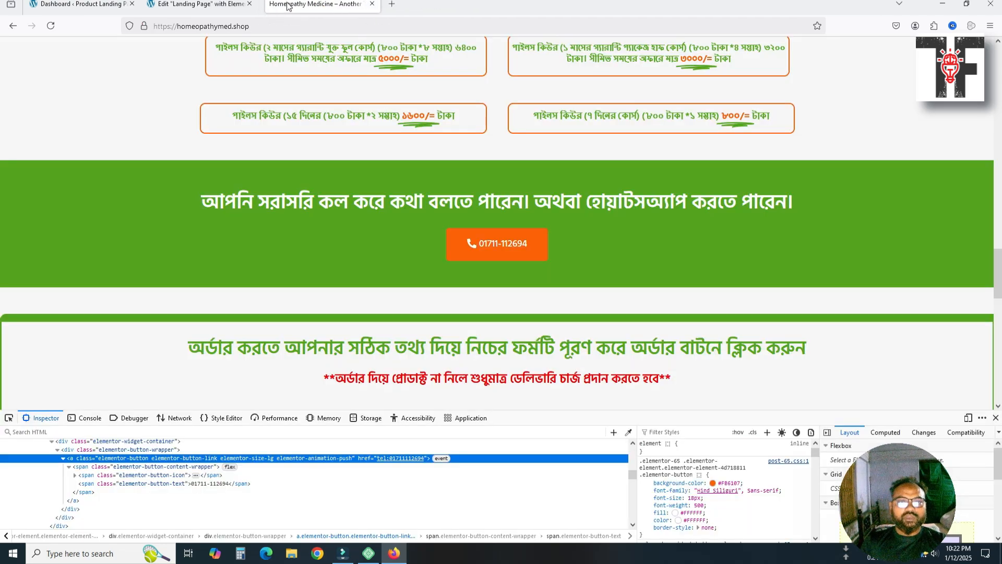
pyautogui.scroll(-3, 385, 303)
pyautogui.scroll(-1, 384, 308)
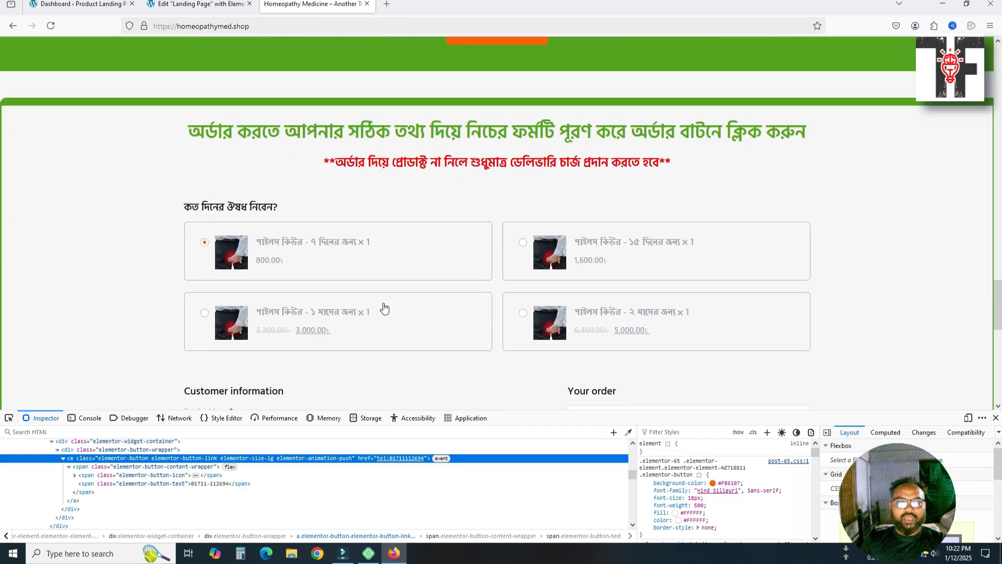
pyautogui.scroll(-4, 437, 284)
pyautogui.scroll(5, 425, 282)
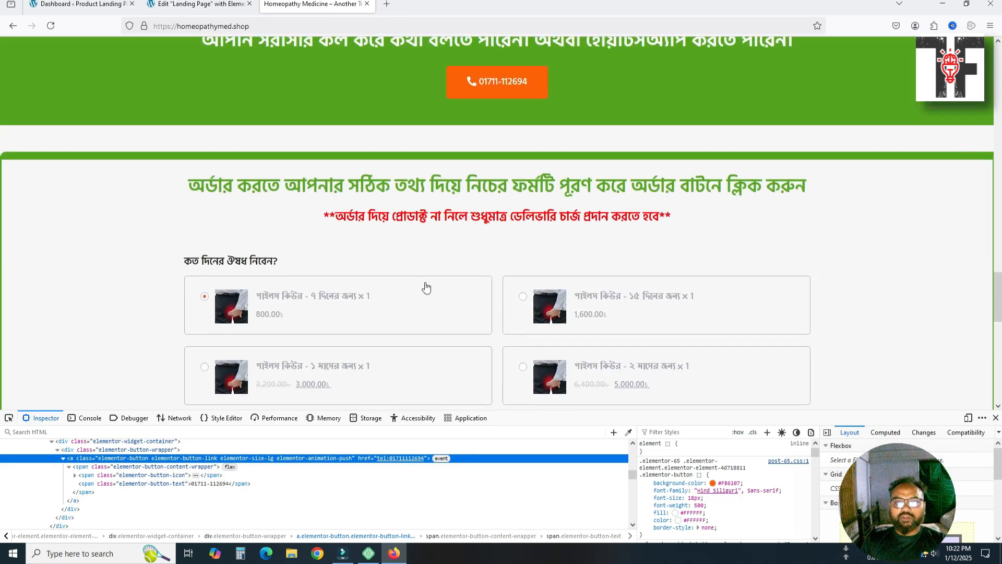
pyautogui.scroll(-5, 425, 283)
pyautogui.scroll(-5, 424, 283)
pyautogui.scroll(10, 426, 313)
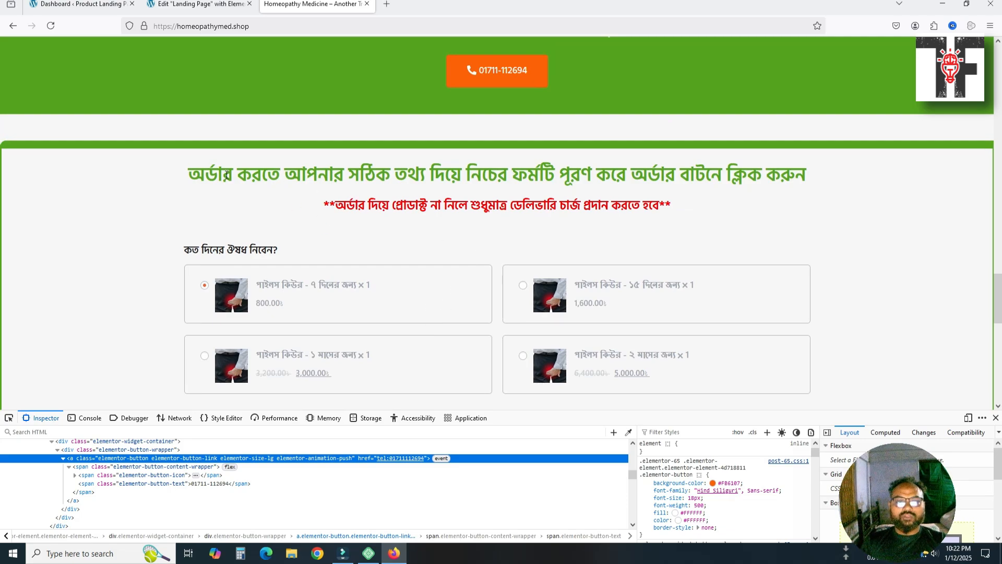
pyautogui.moveTo(189, 170); pyautogui.dragTo(774, 174)
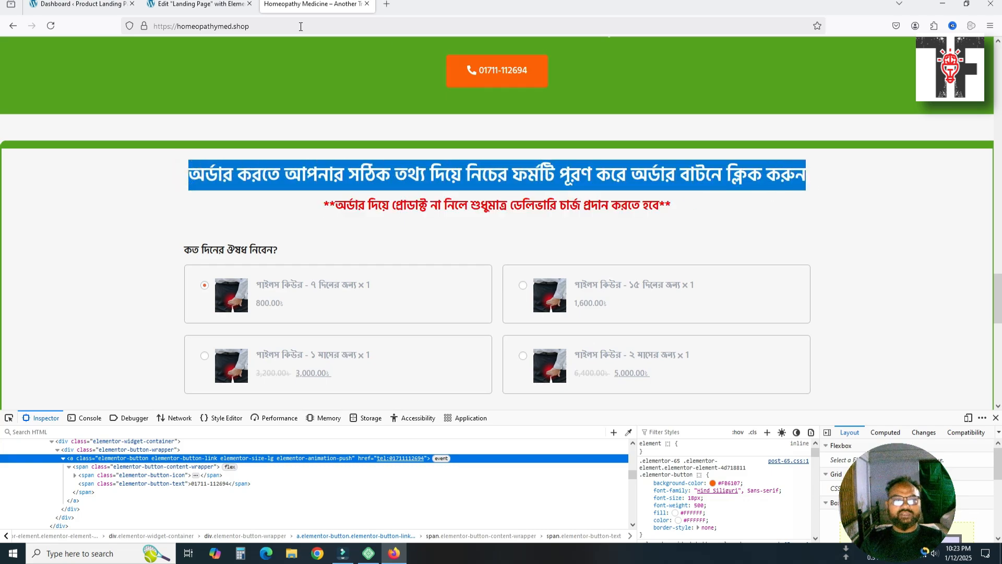
pyautogui.click(199, 4)
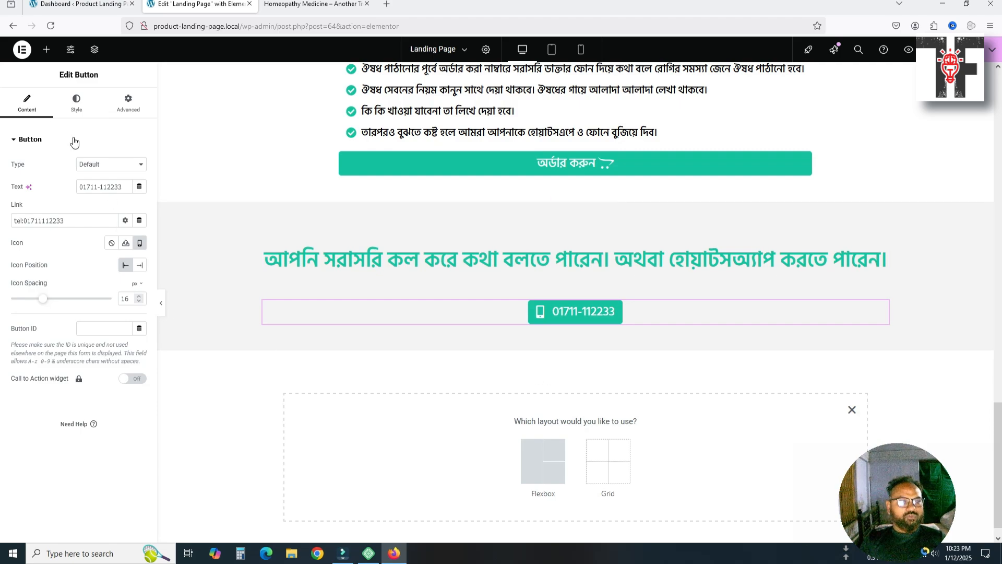
# Search widgets for 'che' and try dropping the Checkout Form below the phone button
pyautogui.click(46, 49)
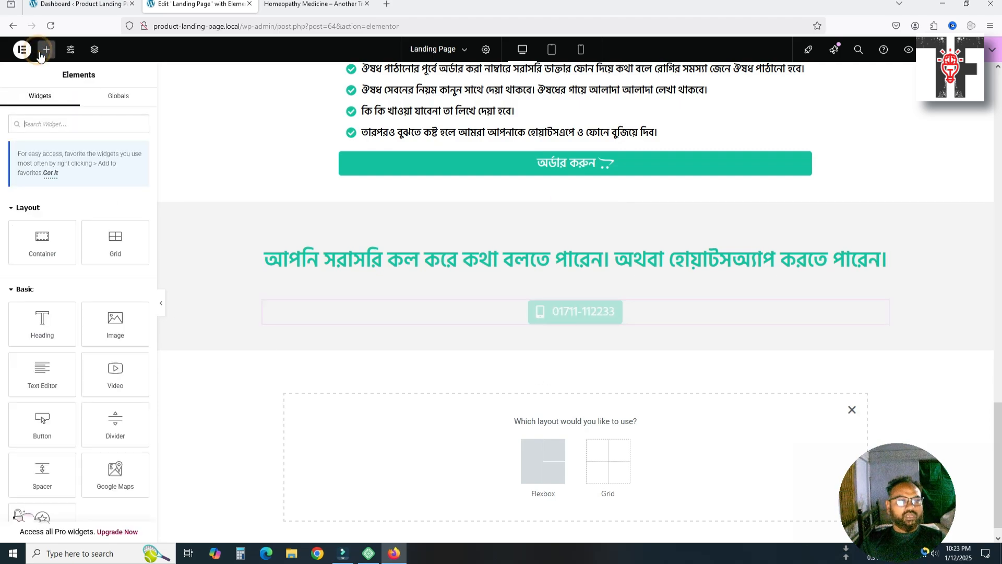
pyautogui.click(54, 126)
pyautogui.write('ca')
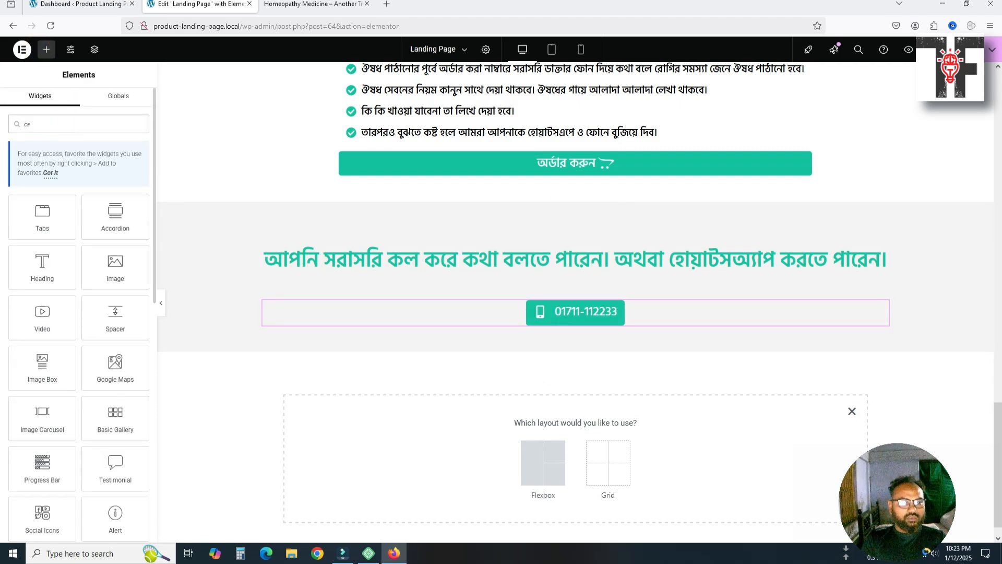
pyautogui.press('BackSpace')
pyautogui.press('BackSpace')
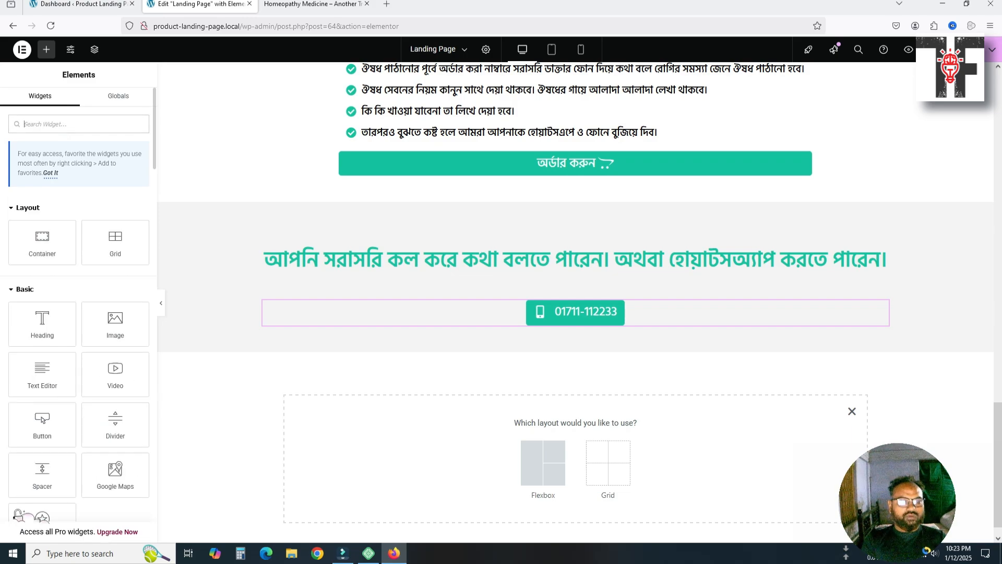
pyautogui.write('chec')
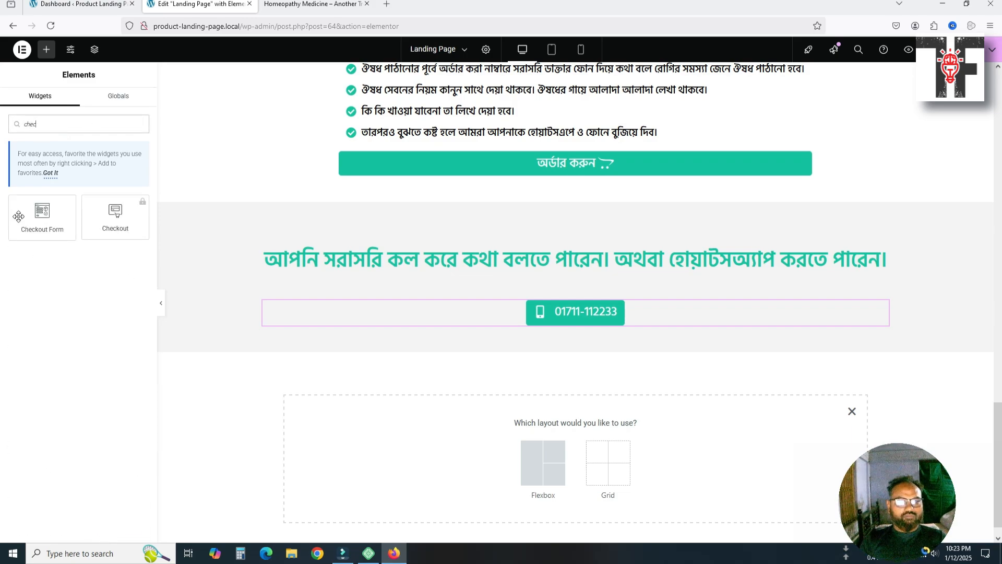
pyautogui.moveTo(18, 216); pyautogui.dragTo(559, 390)
pyautogui.rightClick(559, 390)
pyautogui.click(213, 444)
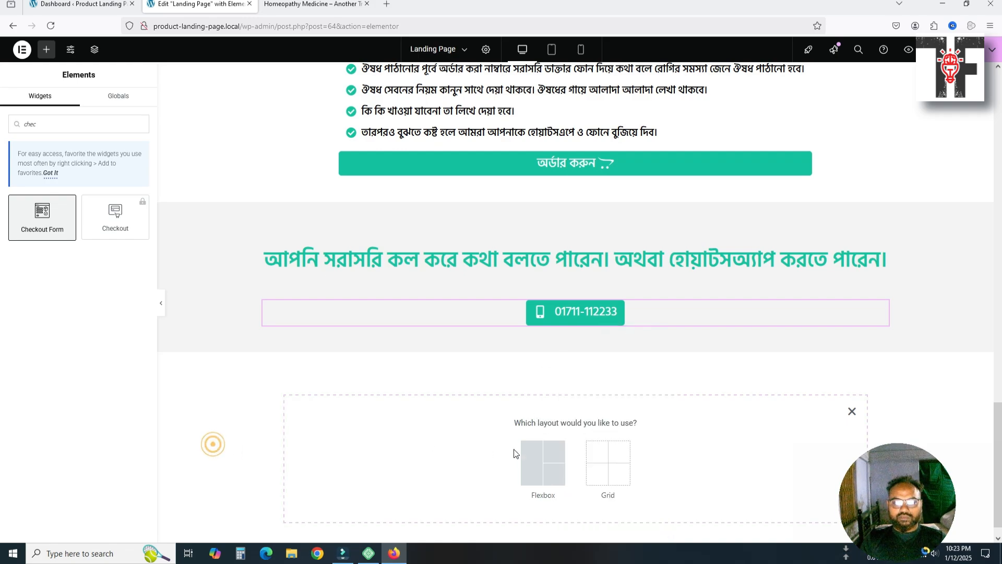
pyautogui.scroll(-1, 514, 453)
pyautogui.click(853, 392)
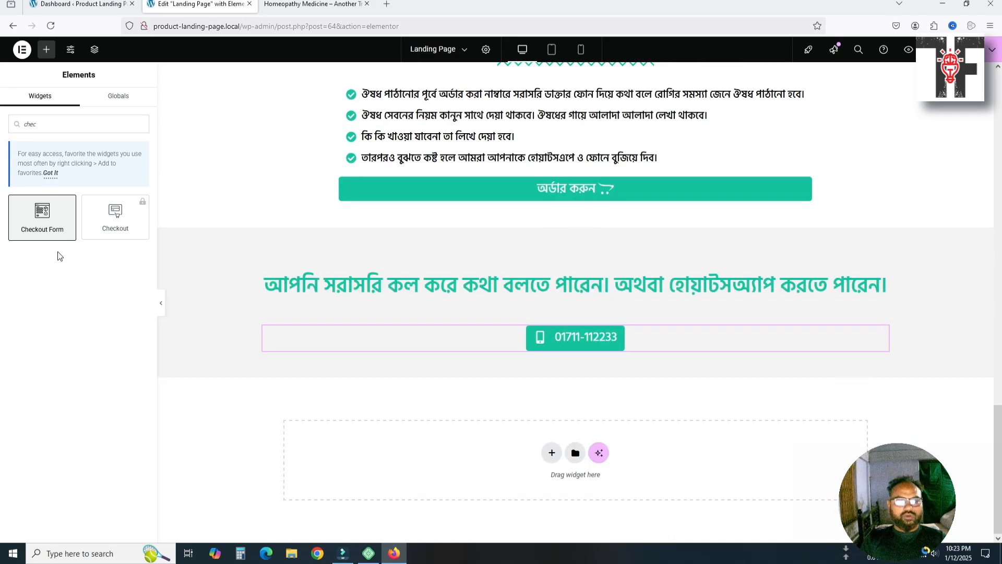
pyautogui.moveTo(24, 228); pyautogui.dragTo(77, 274)
# Add a one-column flexbox container and place the Checkout Form widget inside it
pyautogui.click(552, 452)
pyautogui.click(527, 486)
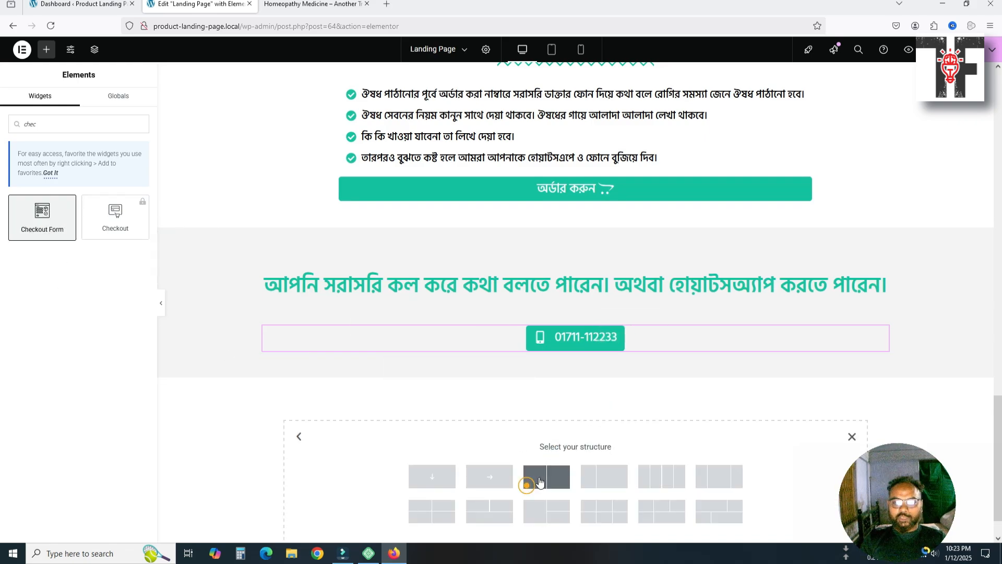
pyautogui.click(432, 476)
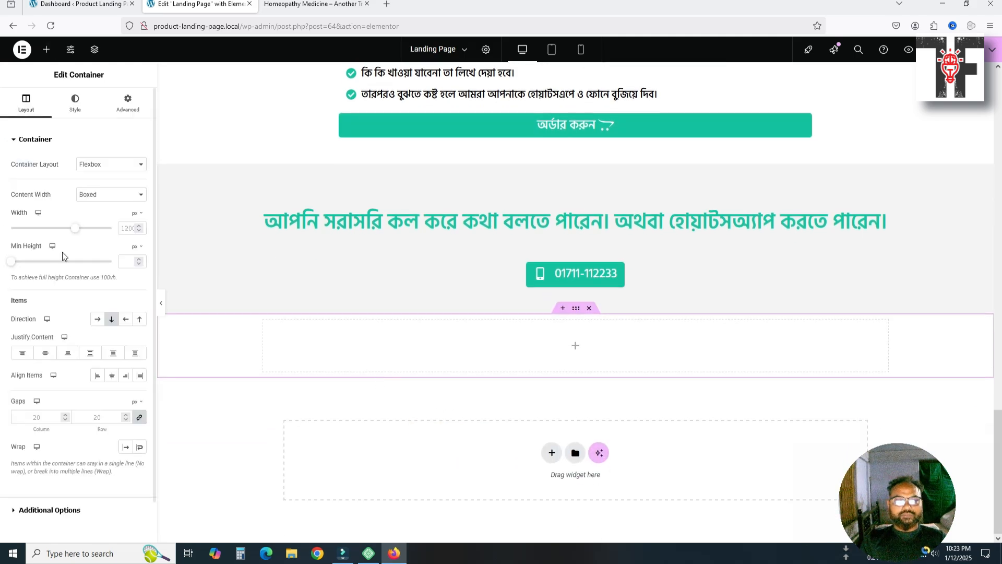
pyautogui.click(44, 58)
pyautogui.write('c')
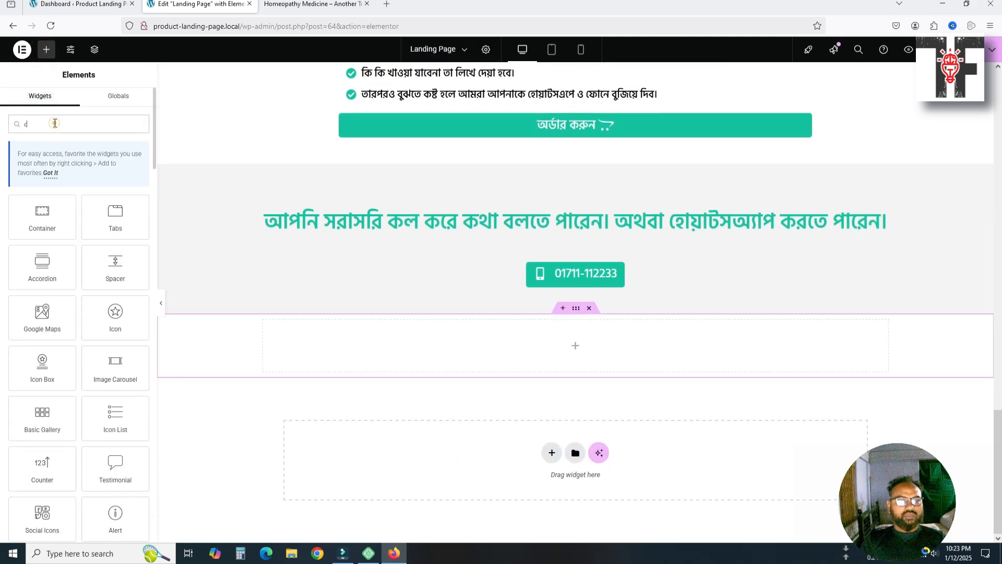
pyautogui.click(54, 123)
pyautogui.write('hec')
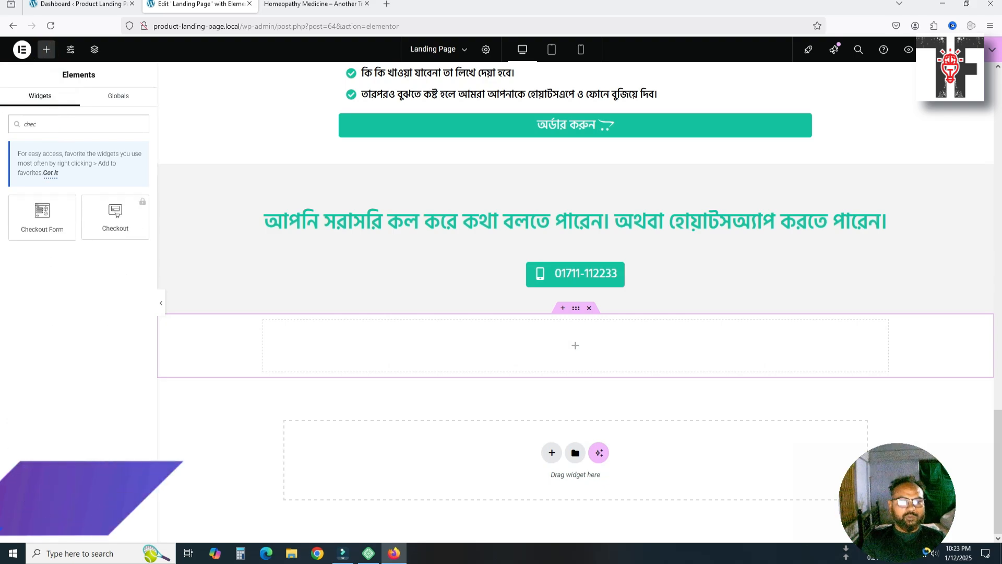
pyautogui.moveTo(45, 226); pyautogui.dragTo(600, 352)
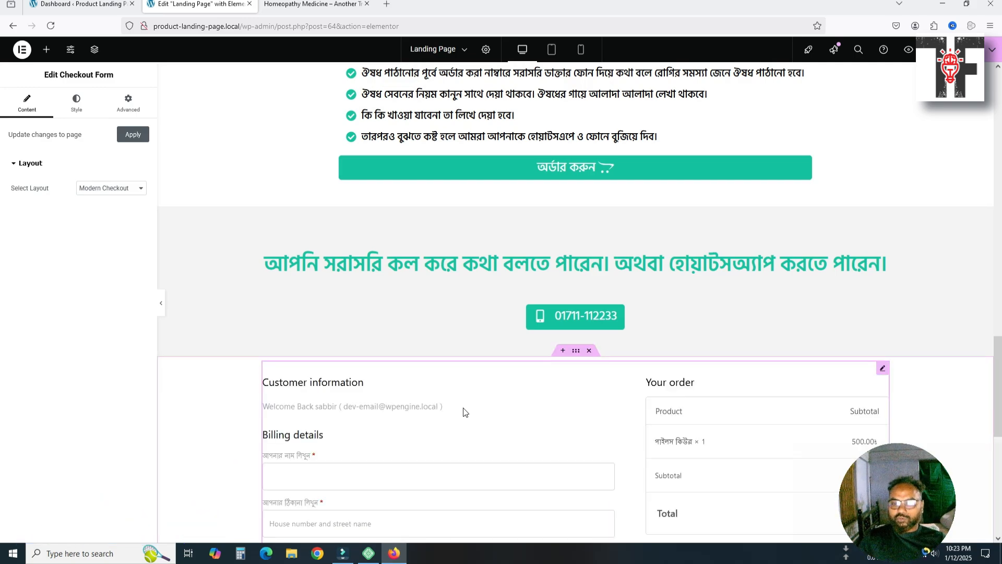
pyautogui.scroll(-7, 464, 413)
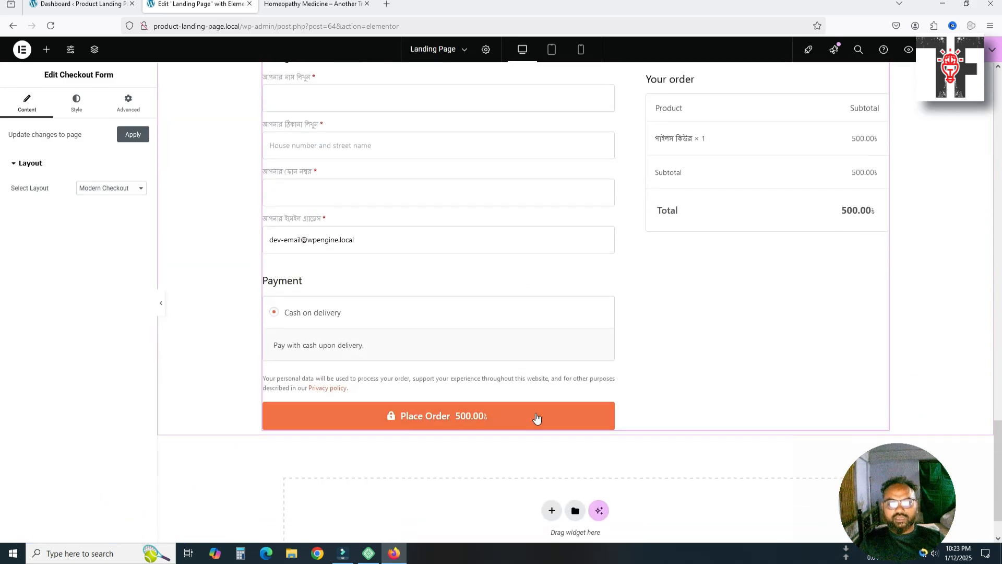
pyautogui.scroll(2, 522, 415)
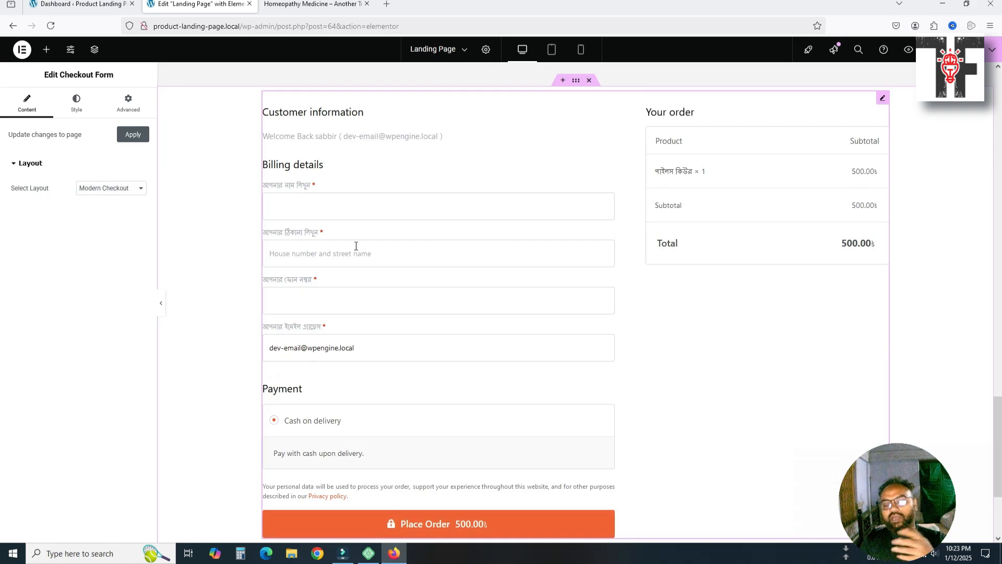
pyautogui.scroll(-2, 388, 412)
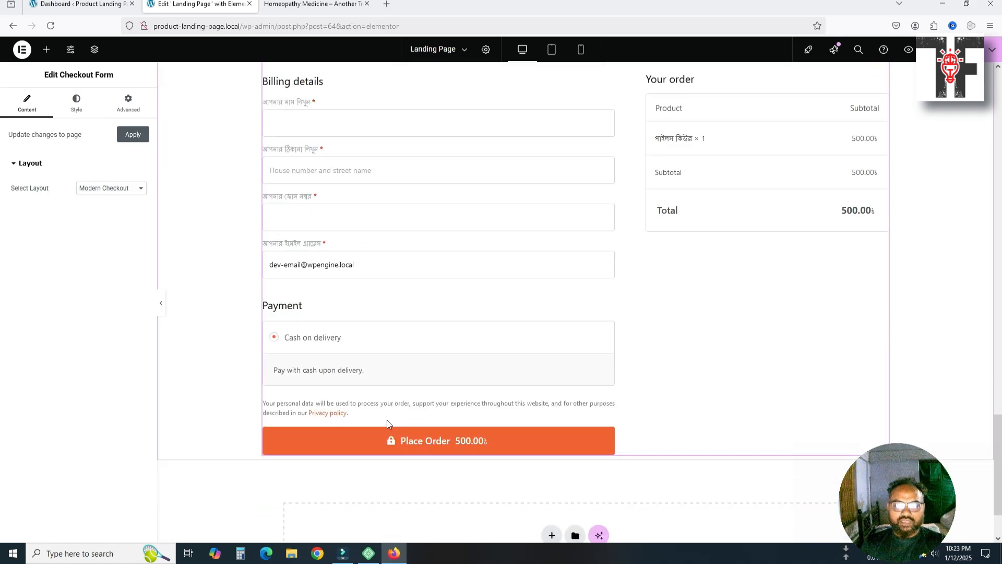
pyautogui.scroll(1, 531, 381)
pyautogui.scroll(2, 531, 380)
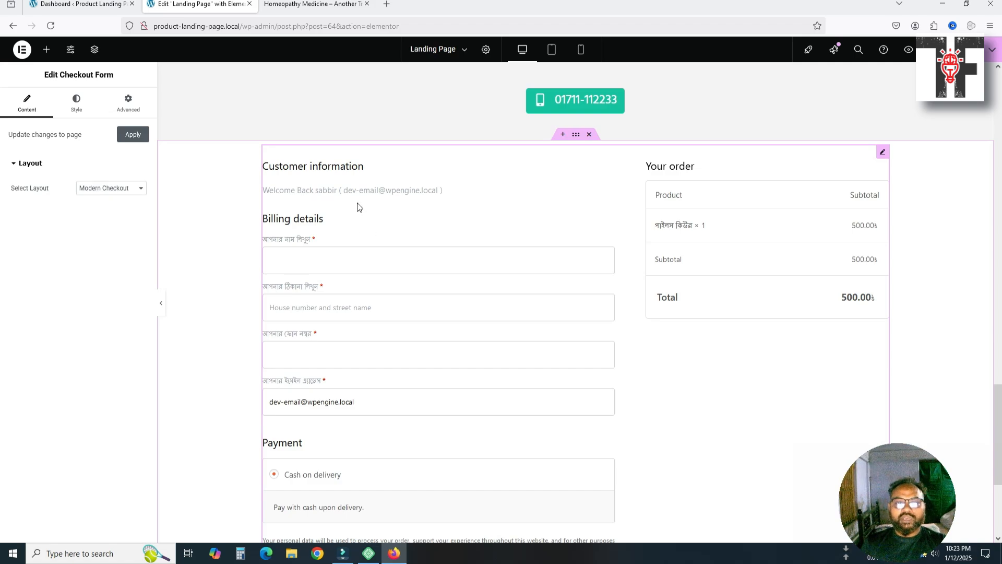
pyautogui.click(46, 49)
pyautogui.scroll(9, 334, 302)
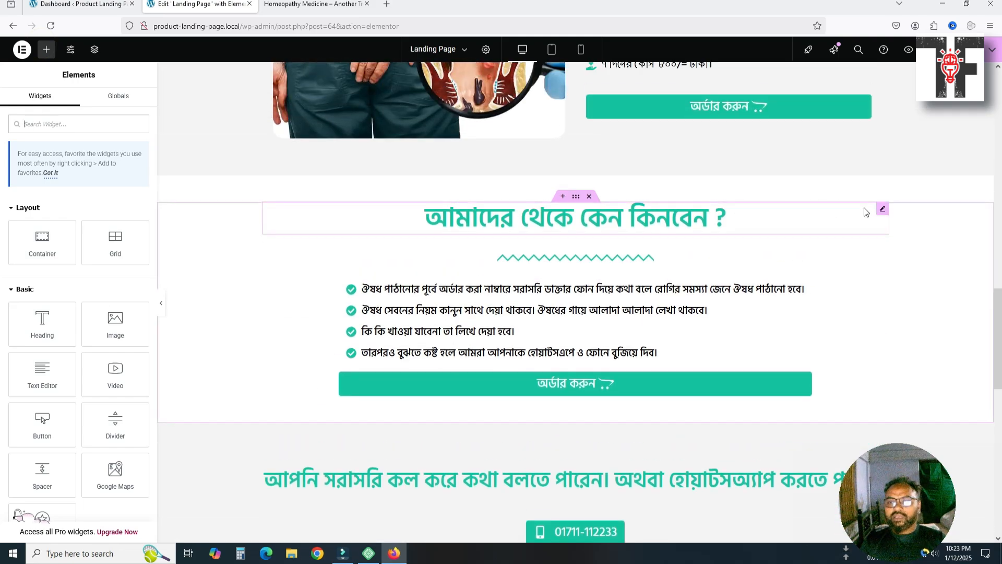
# Duplicate the 'আমাদের থেকে কেন কিনবেন ?' heading and move the copy above the checkout form
pyautogui.click(883, 210)
pyautogui.hotkey('ctrl', 'd')
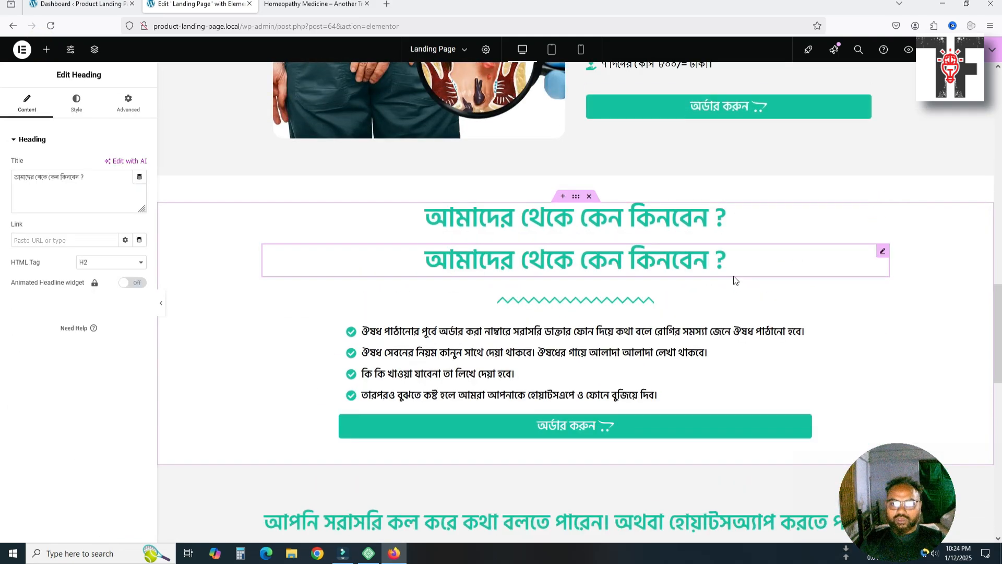
pyautogui.moveTo(882, 143); pyautogui.dragTo(555, 398)
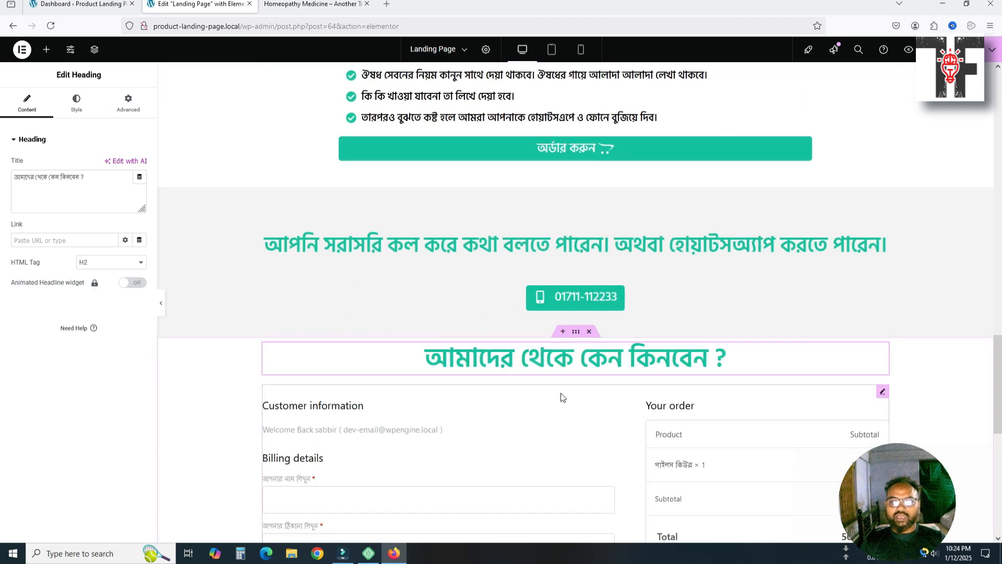
pyautogui.scroll(-2, 581, 391)
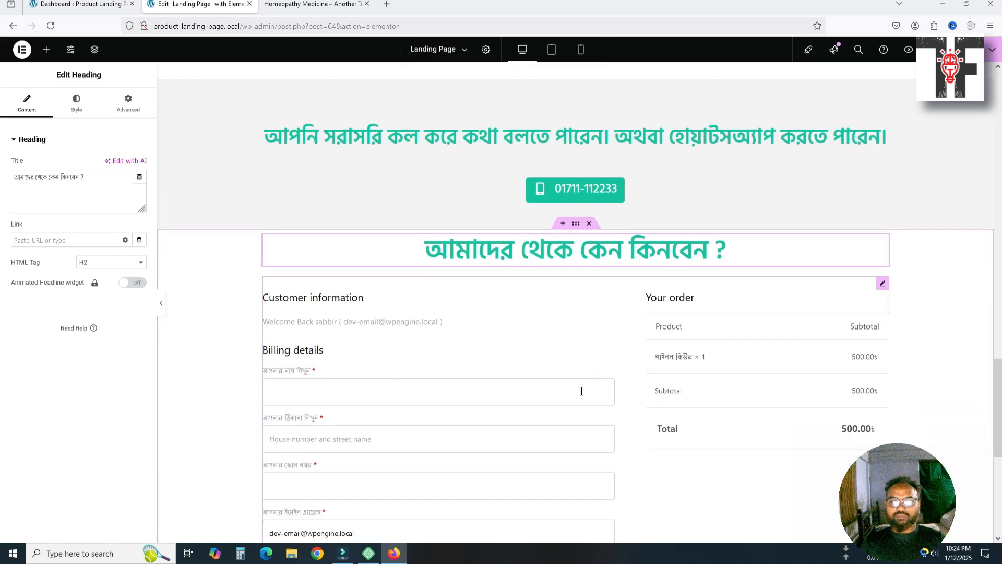
# Select the checkout section's container and compare it with the reference shop site
pyautogui.click(575, 224)
pyautogui.click(333, 5)
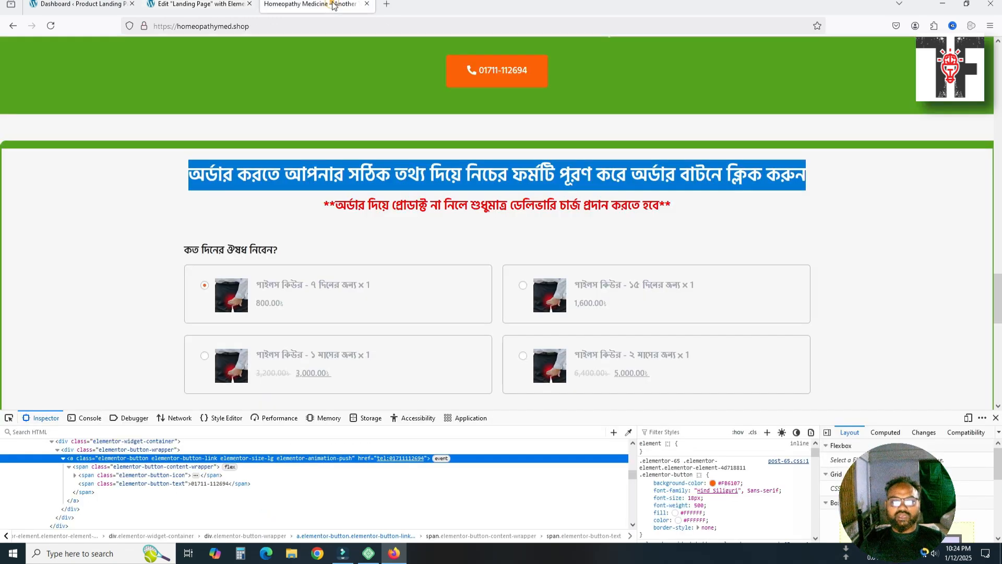
pyautogui.click(262, 208)
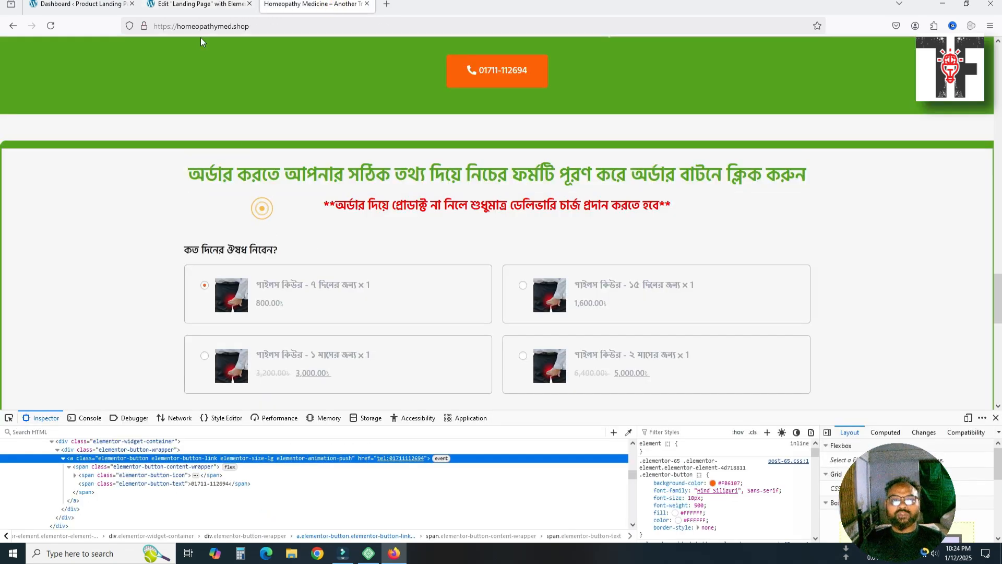
pyautogui.click(198, 4)
pyautogui.scroll(-2, 525, 281)
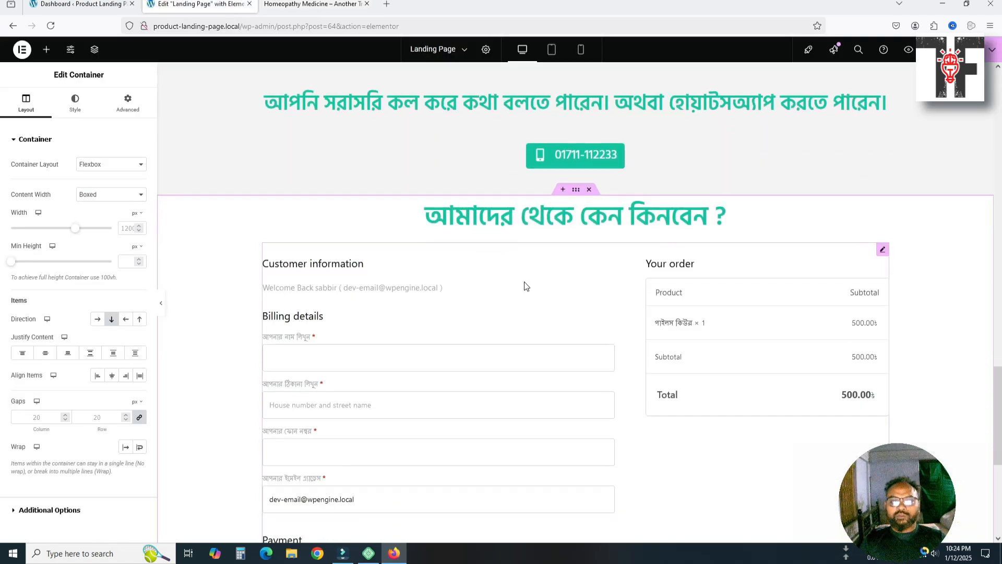
# Round the checkout container's corners to 20, 5, 0, 5 px in the Style tab's Border settings
pyautogui.scroll(1, 448, 253)
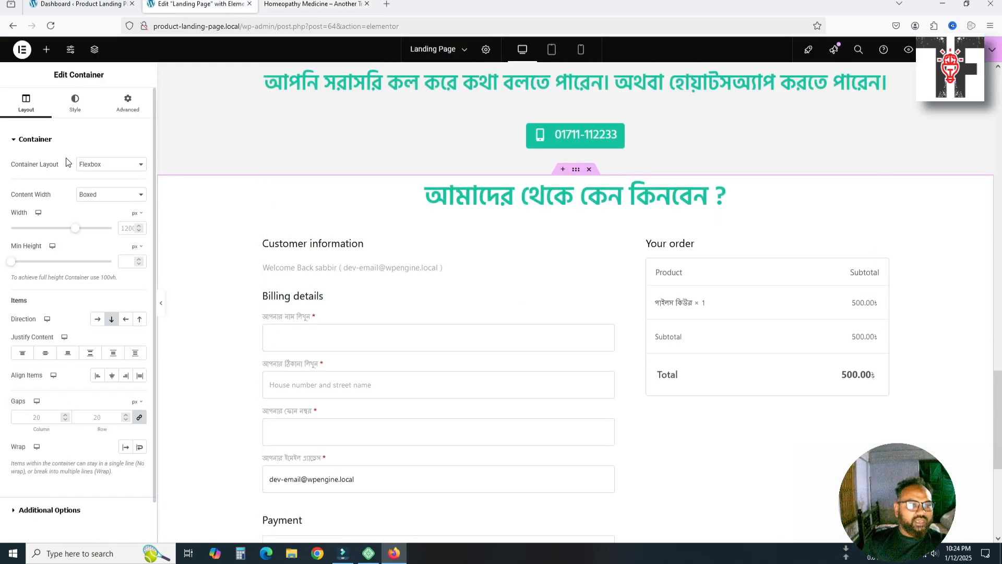
pyautogui.click(65, 110)
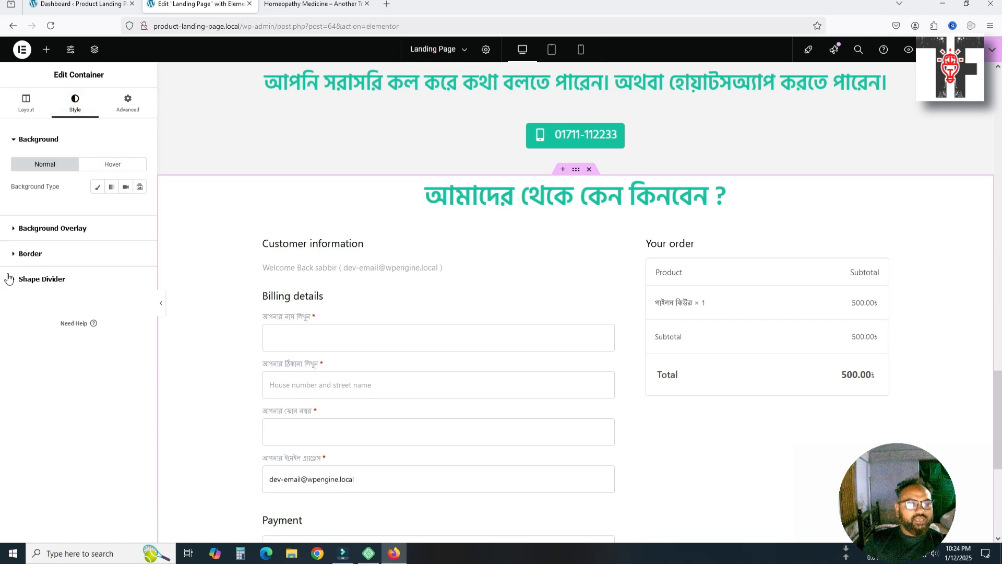
pyautogui.click(12, 256)
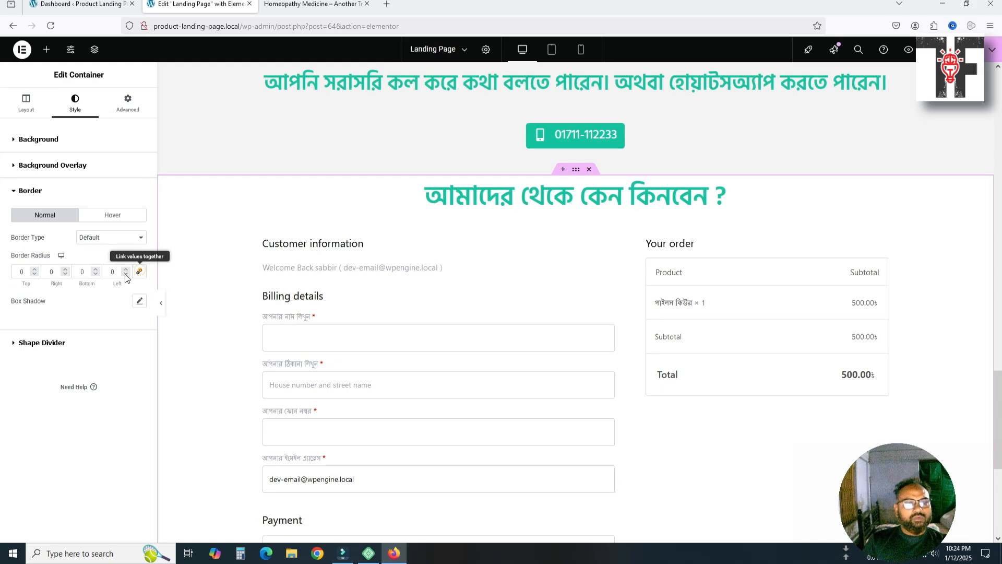
pyautogui.doubleClick(23, 272)
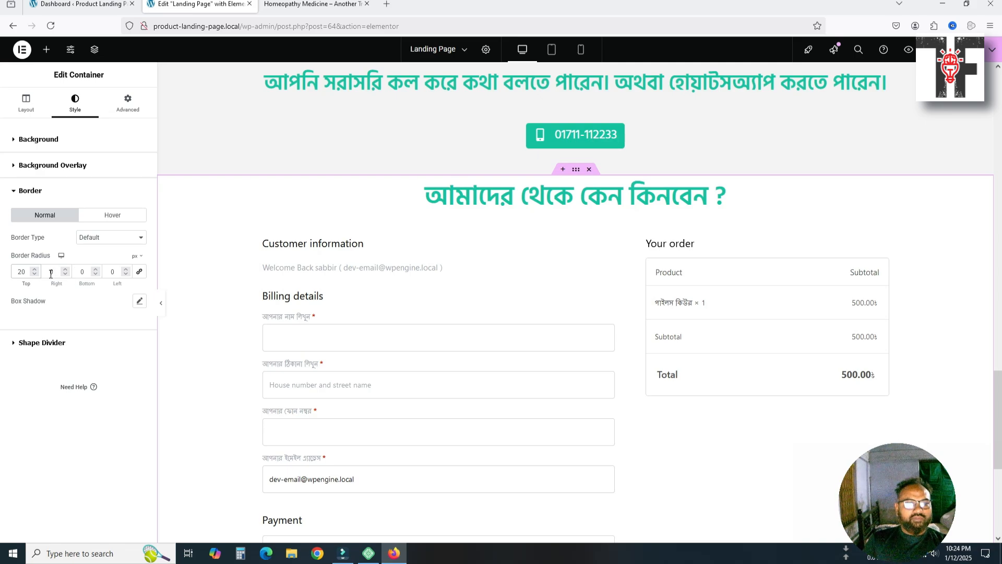
pyautogui.doubleClick(52, 272)
pyautogui.press('Tab')
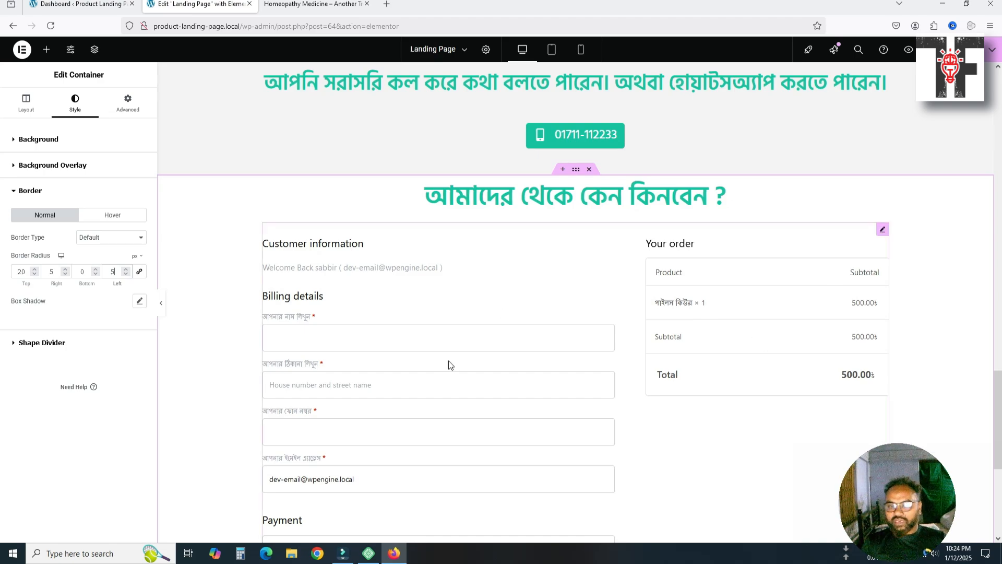
# Add a box shadow offset slightly left (−6 horizontal, blur 10)
pyautogui.click(140, 301)
pyautogui.moveTo(65, 359); pyautogui.dragTo(65, 359)
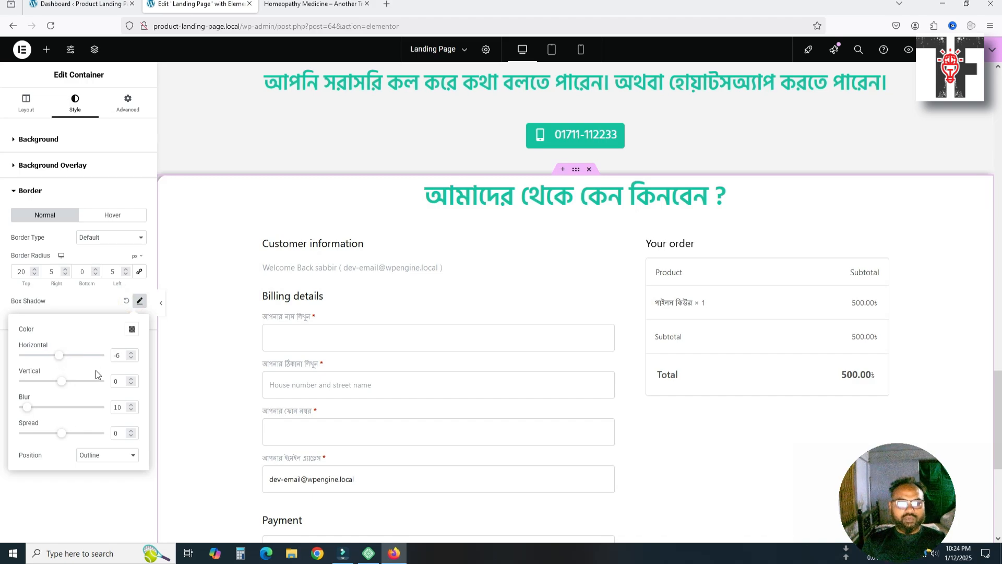
pyautogui.click(139, 301)
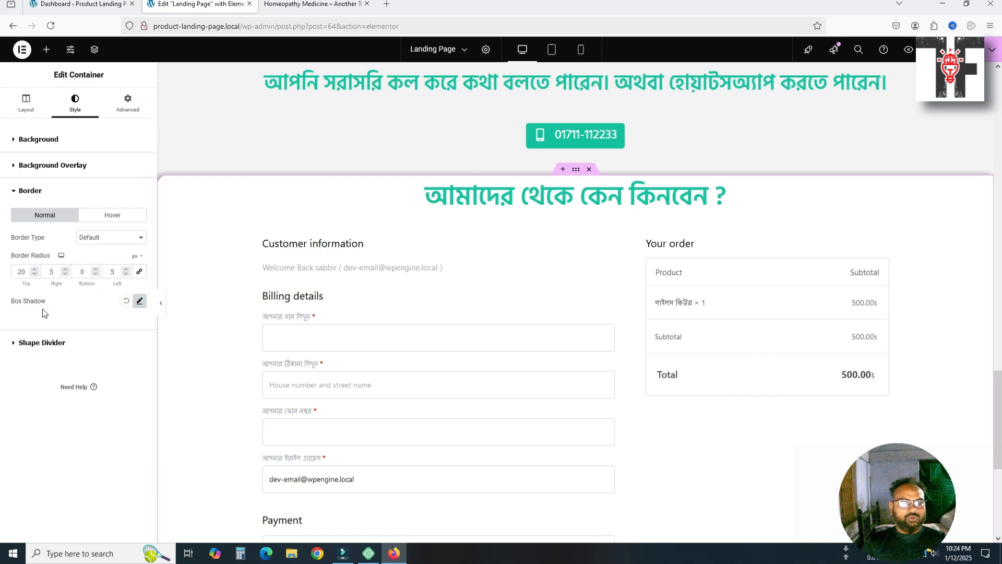
# Try Double, Dotted, Dashed and Groove border types, then settle on a Solid border
pyautogui.click(85, 237)
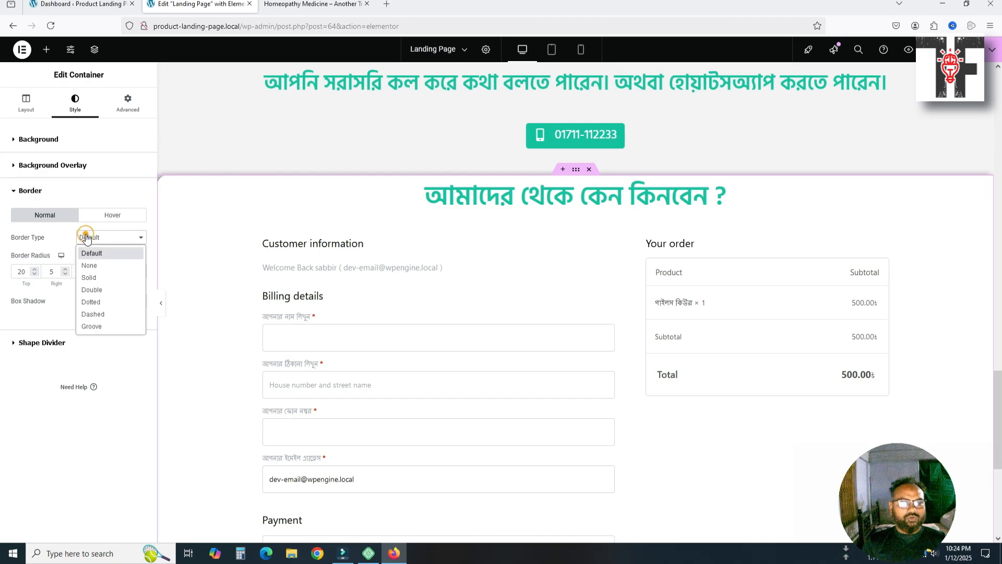
pyautogui.click(93, 277)
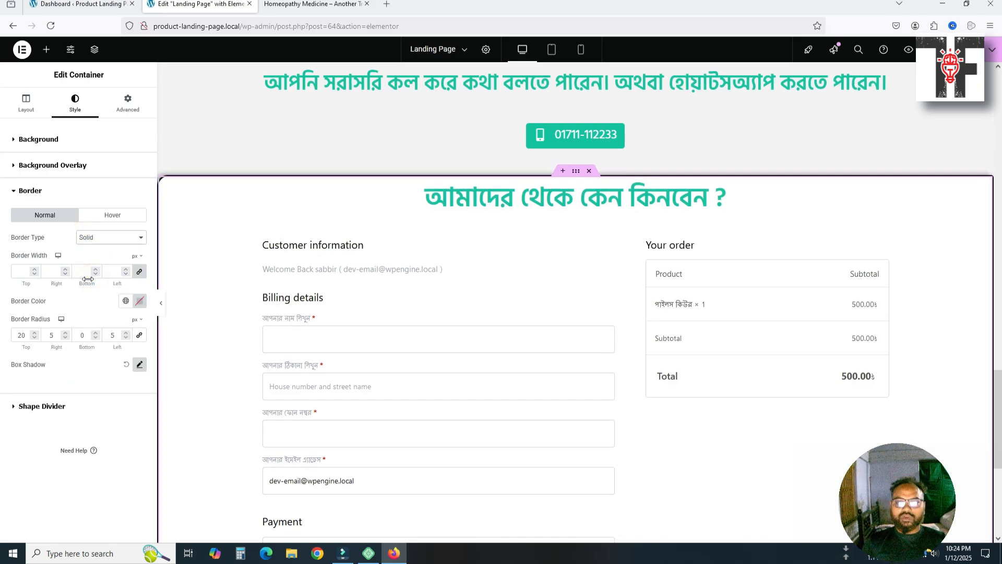
pyautogui.click(115, 239)
pyautogui.click(100, 287)
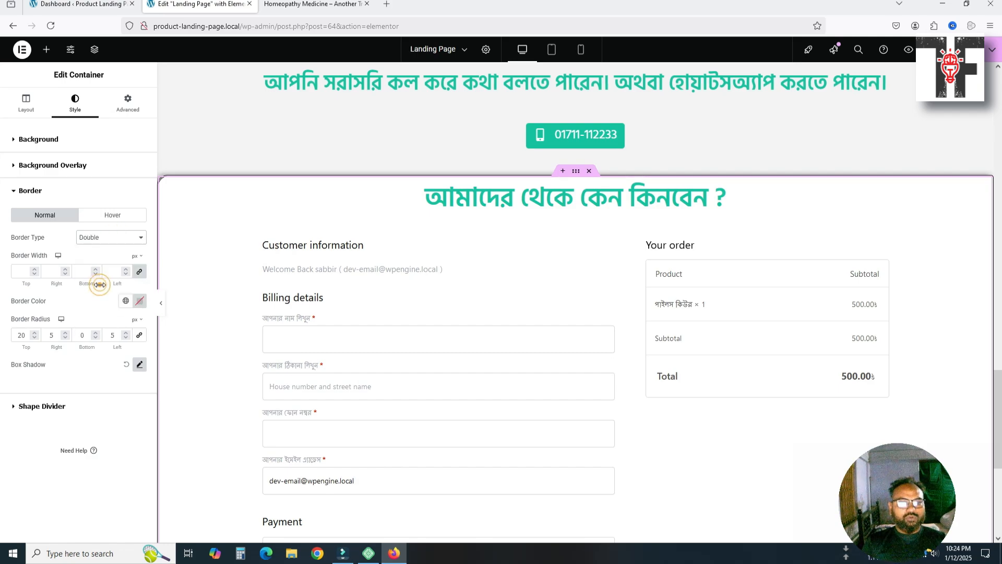
pyautogui.click(109, 238)
pyautogui.click(97, 302)
pyautogui.click(109, 238)
pyautogui.click(94, 314)
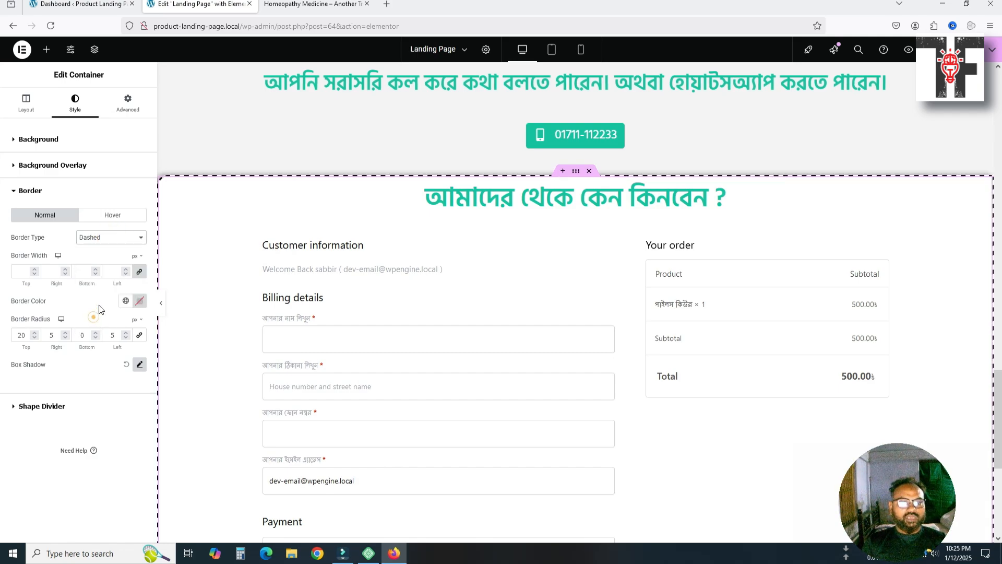
pyautogui.click(110, 238)
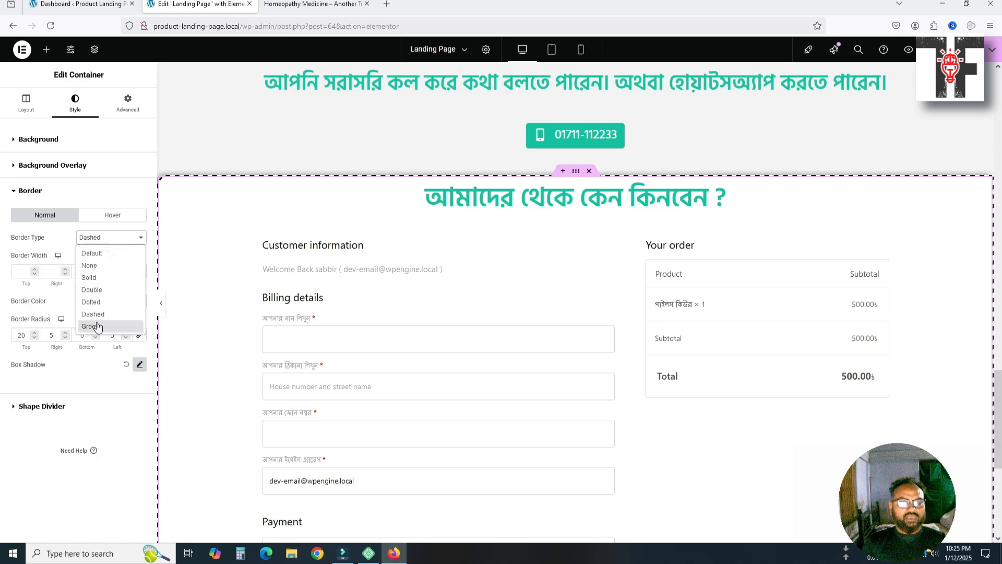
pyautogui.click(93, 326)
pyautogui.click(116, 241)
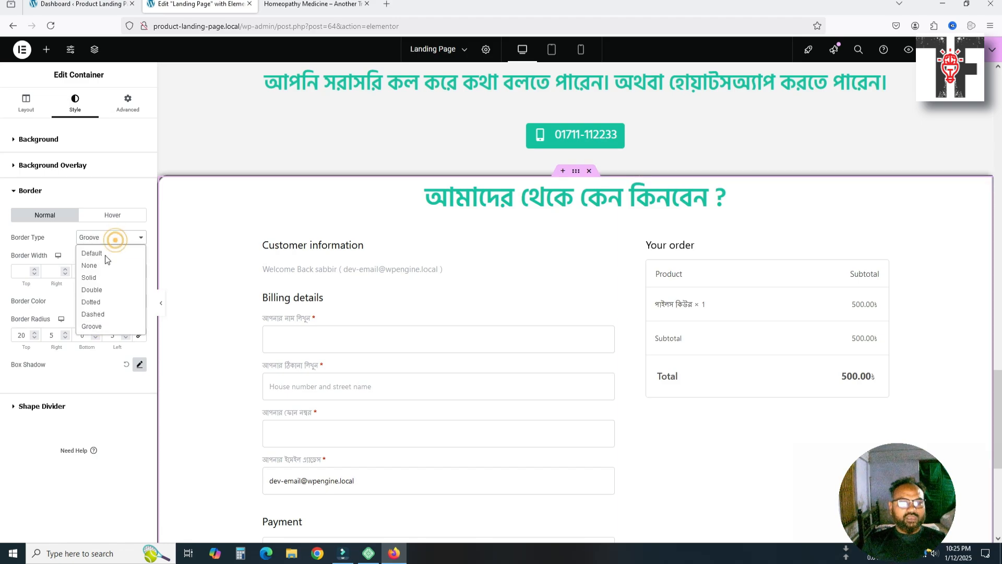
pyautogui.click(99, 278)
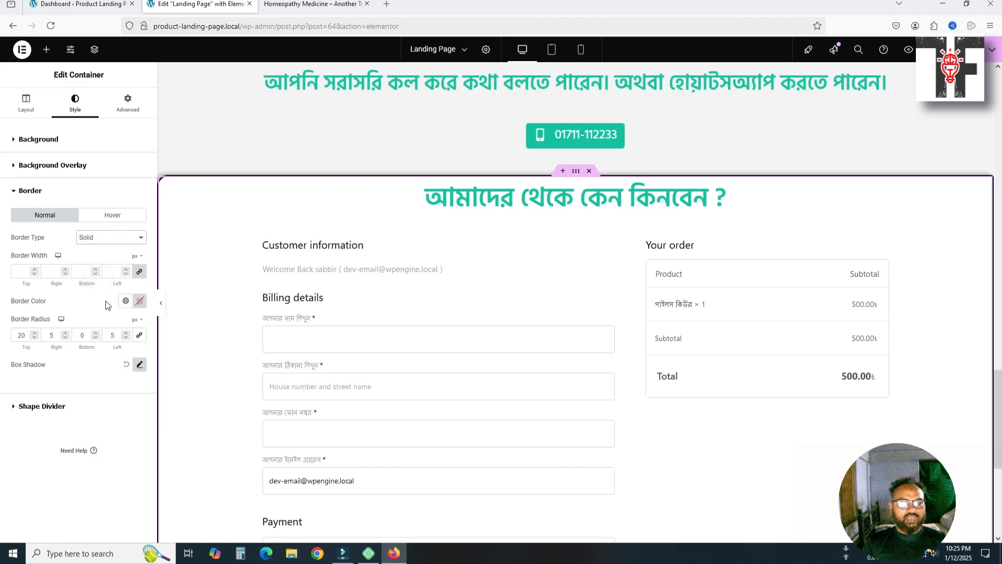
# Colour the border with the global teal Heading Color
pyautogui.click(140, 303)
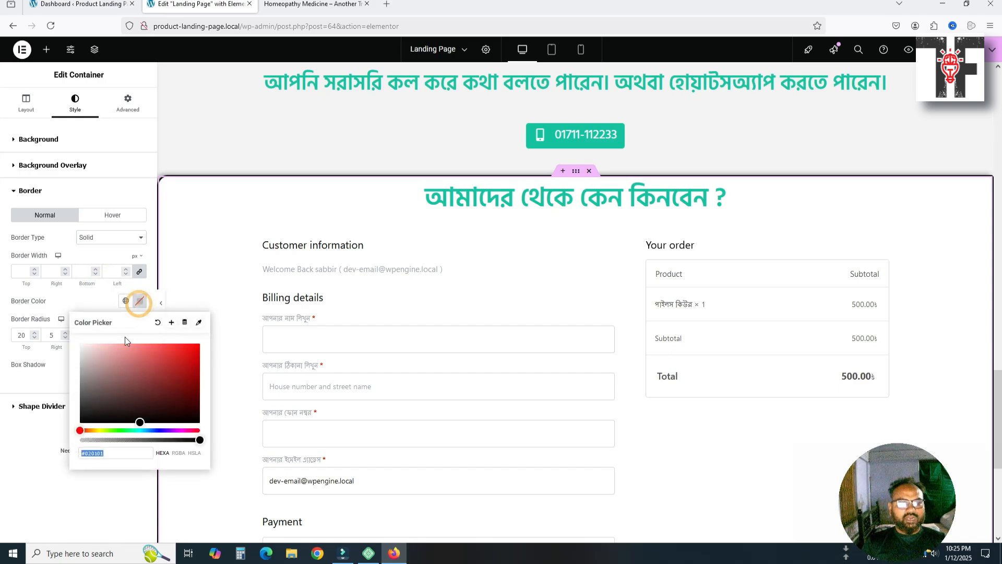
pyautogui.click(126, 300)
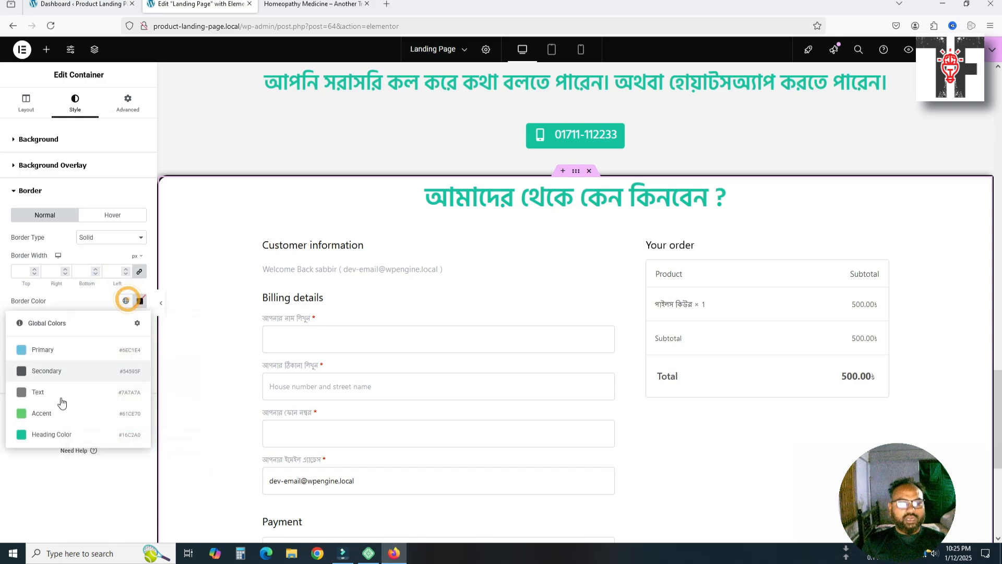
pyautogui.click(55, 432)
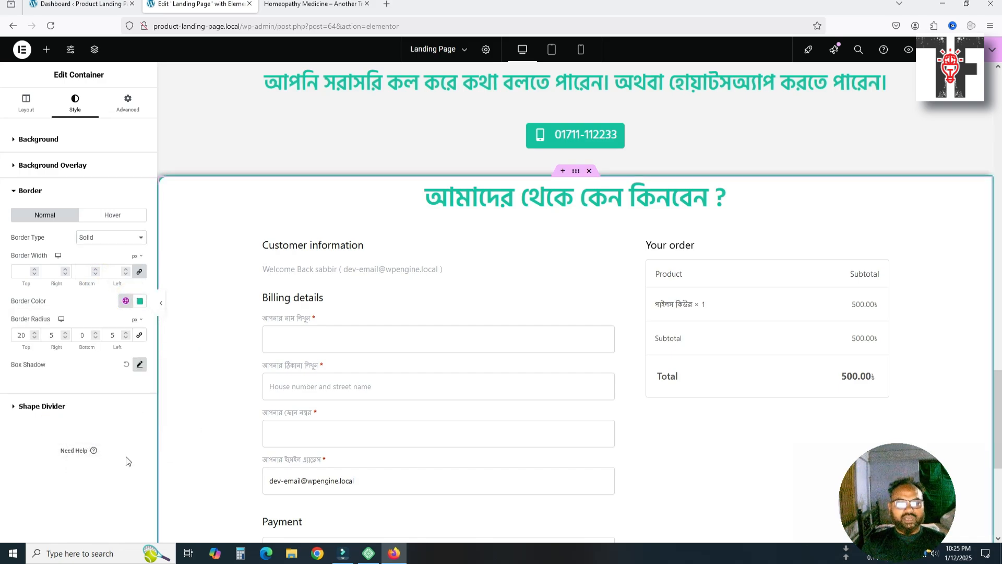
pyautogui.click(24, 273)
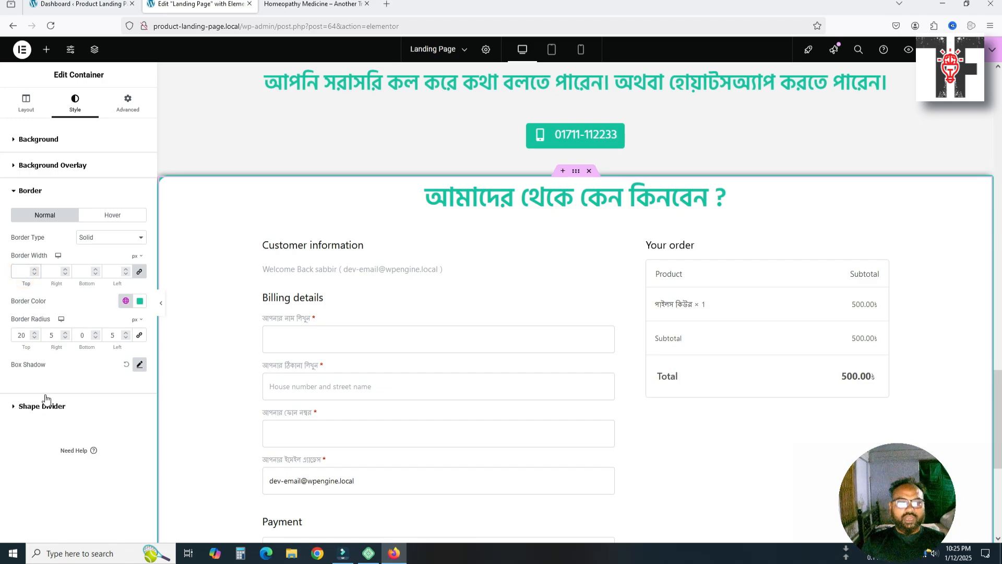
# Link the border radius values and set all four corners to 10
pyautogui.click(139, 335)
pyautogui.doubleClick(23, 335)
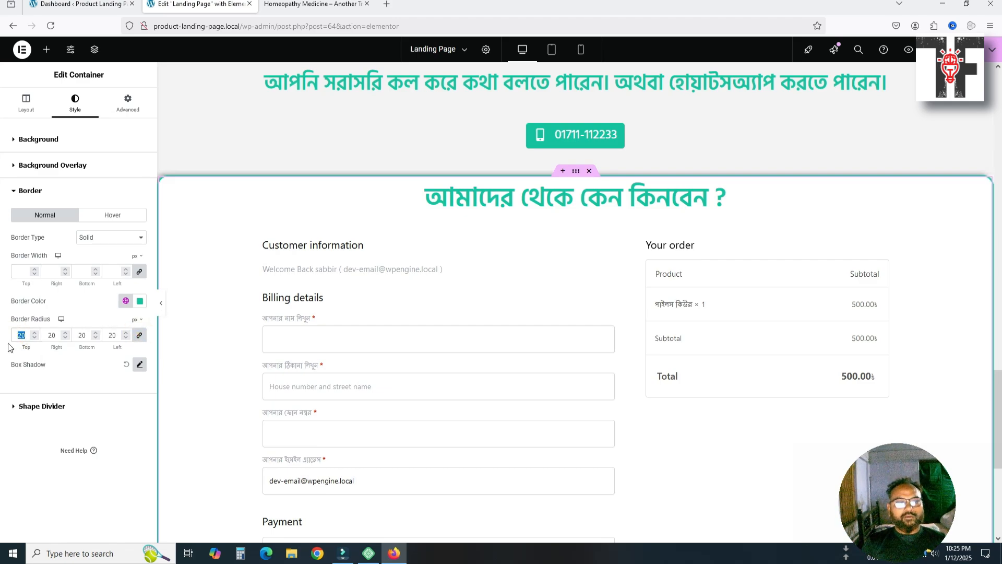
pyautogui.write('10')
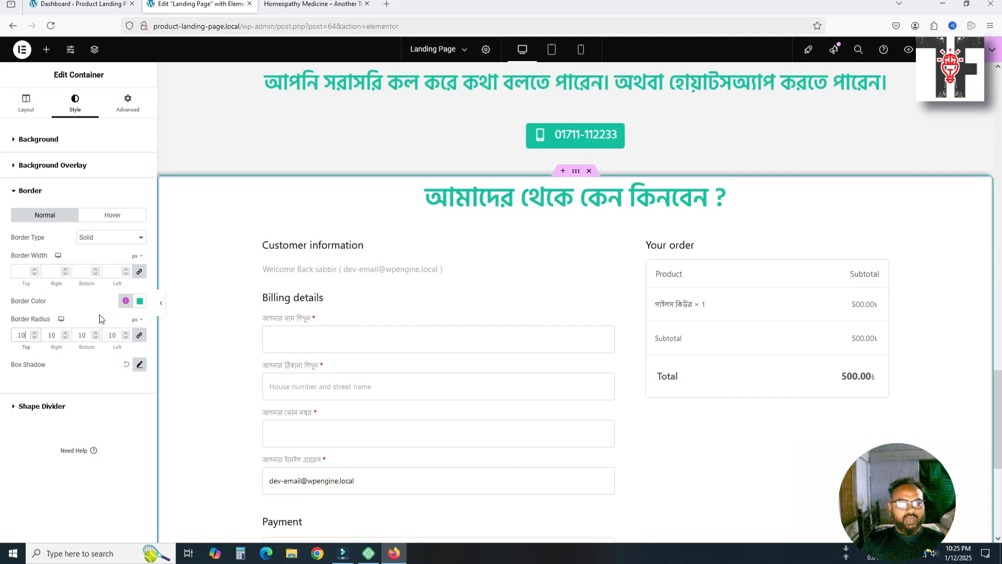
# Unlink border widths, set 15 top, 2 sides, 5 bottom, and preview without the sidebar
pyautogui.click(21, 274)
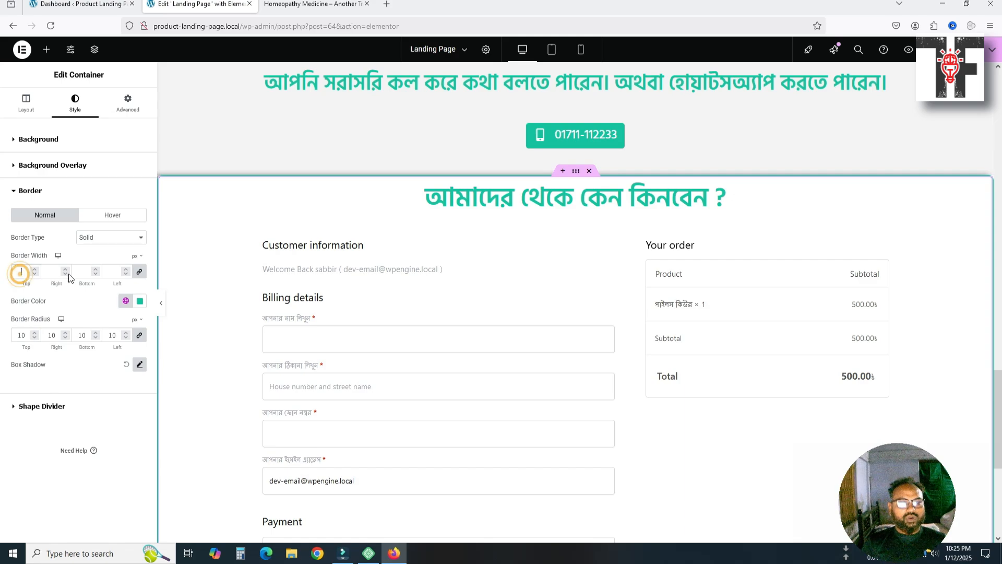
pyautogui.click(139, 271)
pyautogui.click(21, 272)
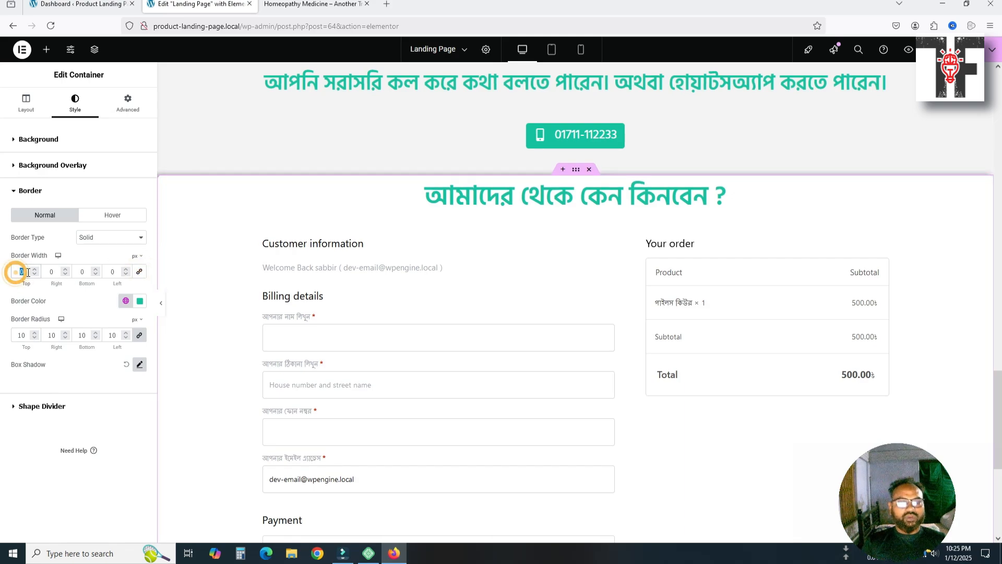
pyautogui.write('20')
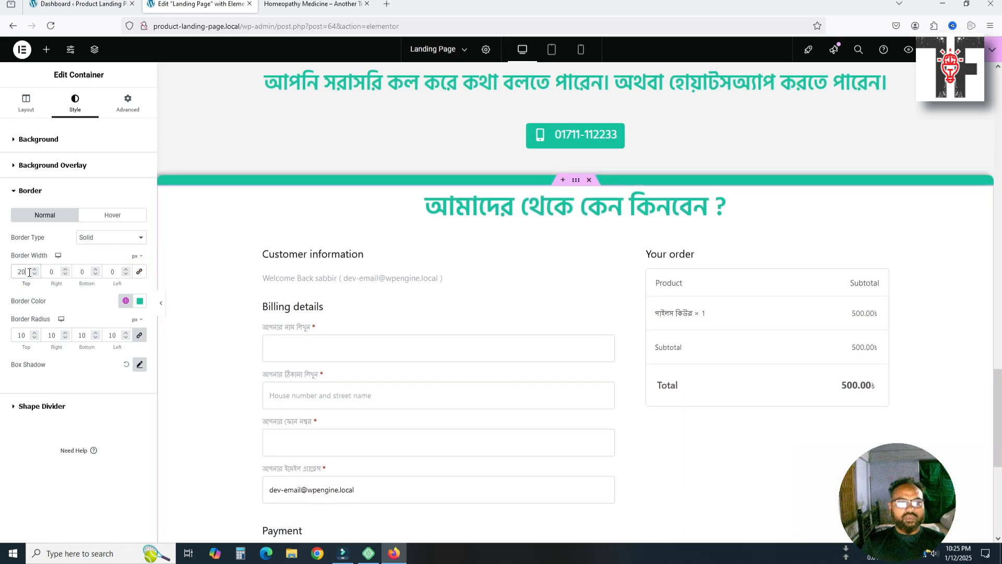
pyautogui.press('BackSpace')
pyautogui.press('BackSpace')
pyautogui.write('15')
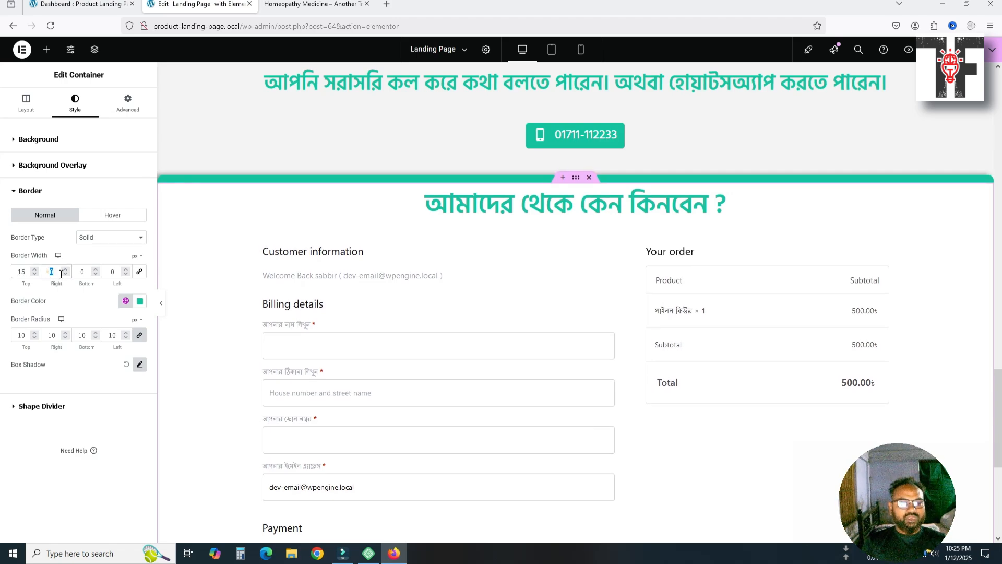
pyautogui.write('2')
pyautogui.press('Tab')
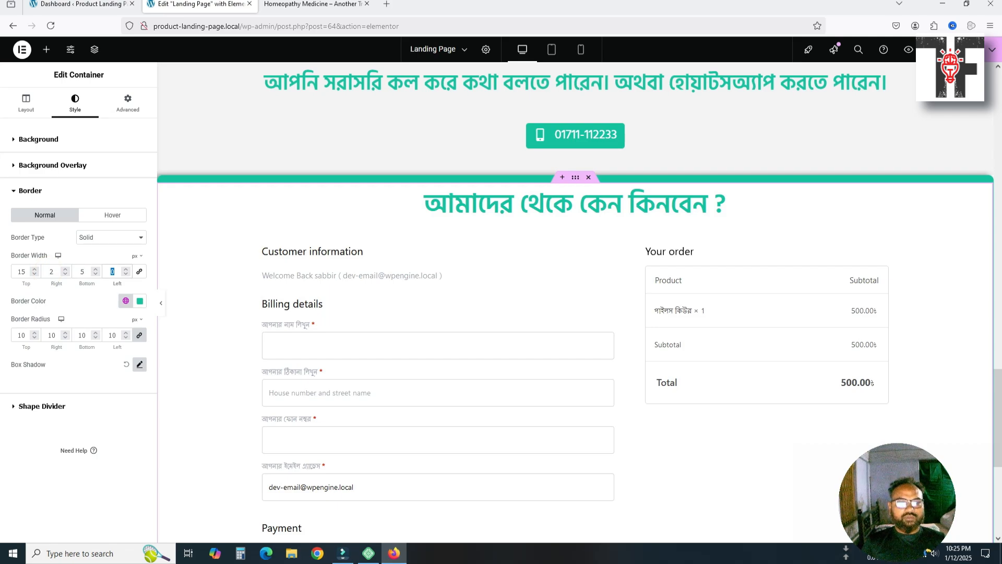
pyautogui.write('2')
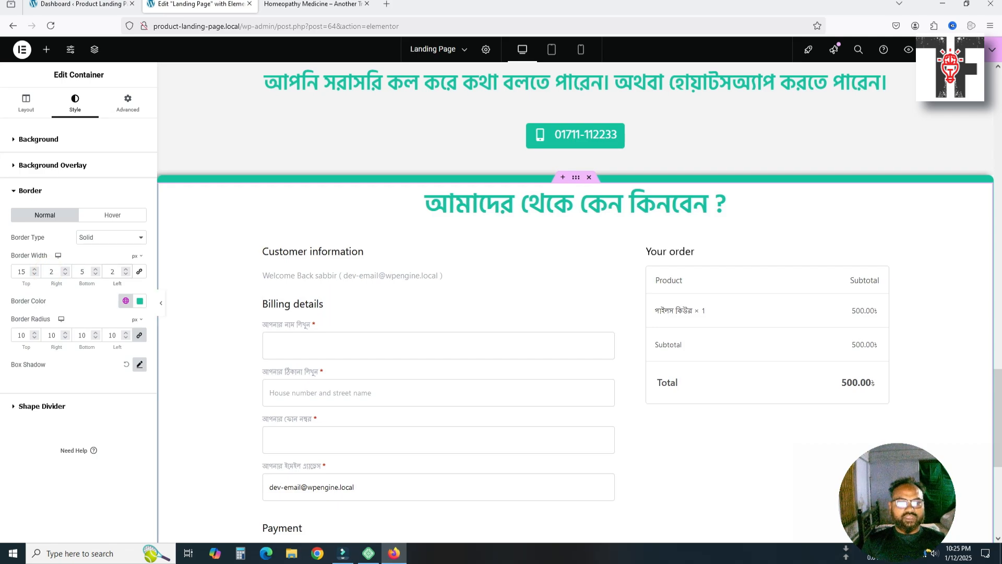
pyautogui.click(161, 302)
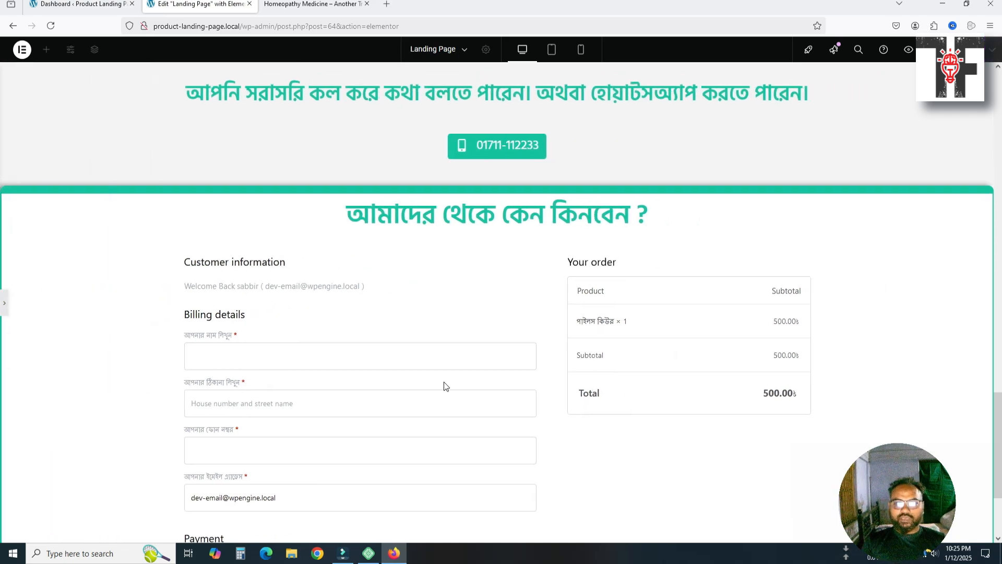
# Try a 1180 px container width in the Layout tab and preview it with the panel hidden
pyautogui.click(4, 306)
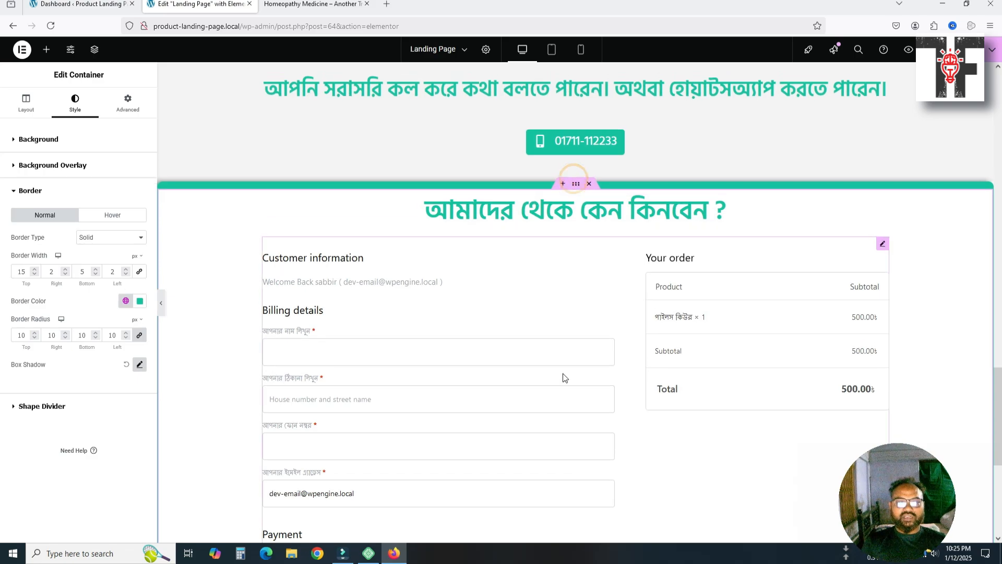
pyautogui.scroll(3, 563, 373)
pyautogui.scroll(-3, 563, 373)
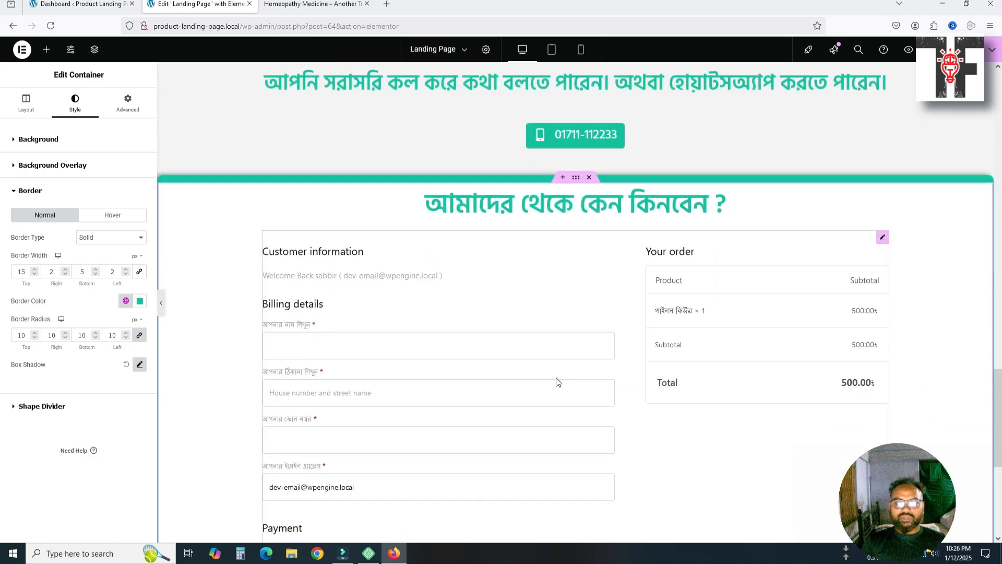
pyautogui.scroll(1, 555, 383)
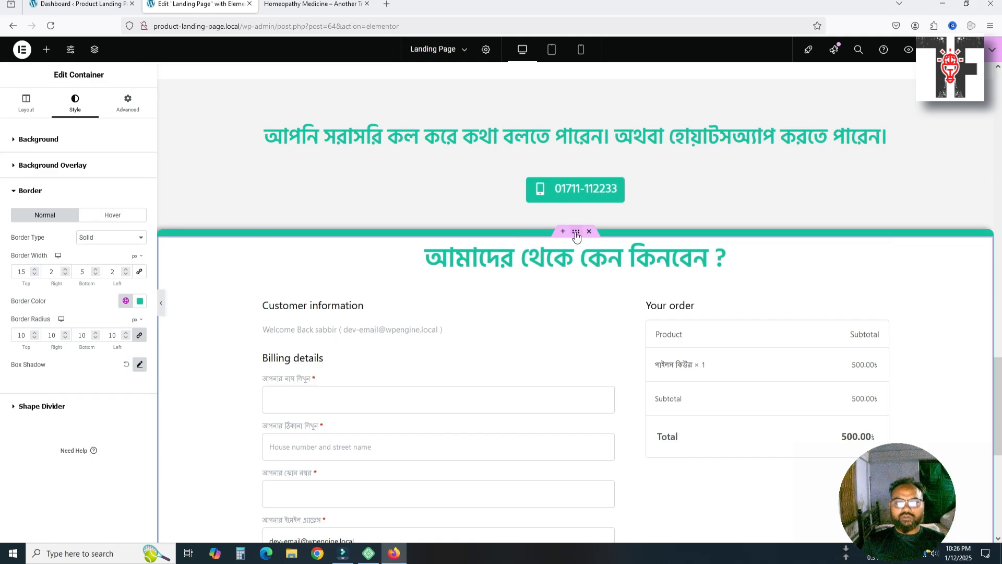
pyautogui.click(27, 102)
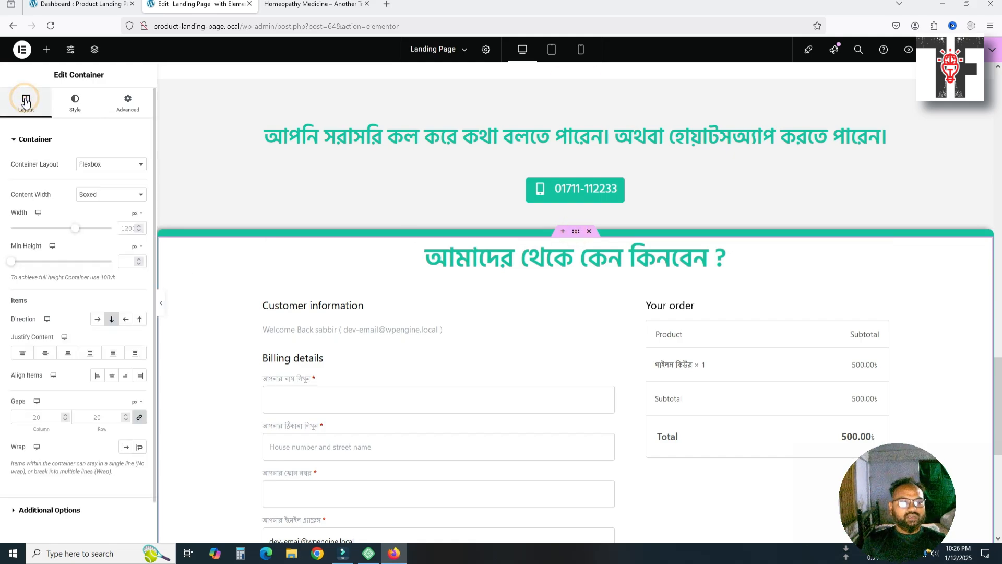
pyautogui.click(126, 227)
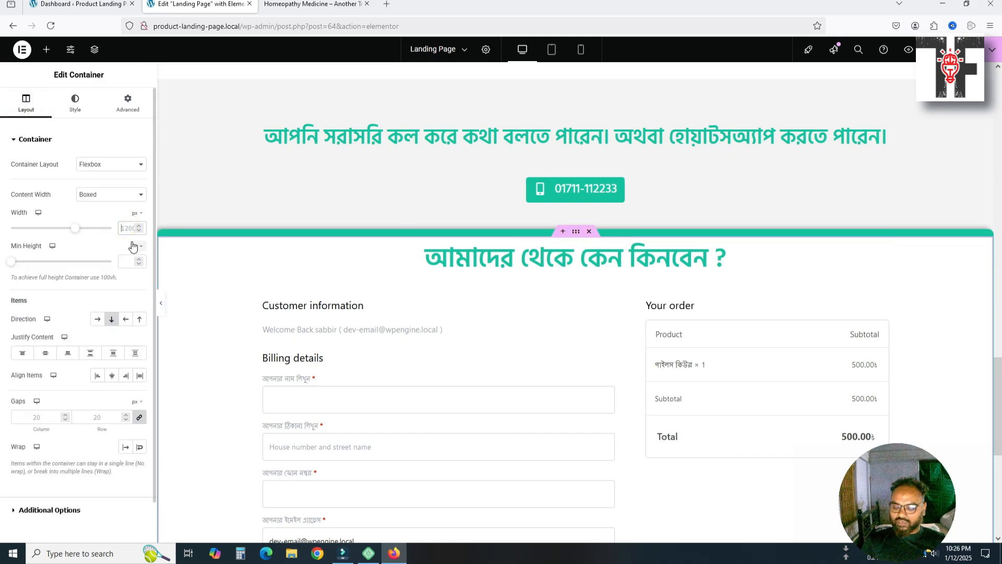
pyautogui.write('1180')
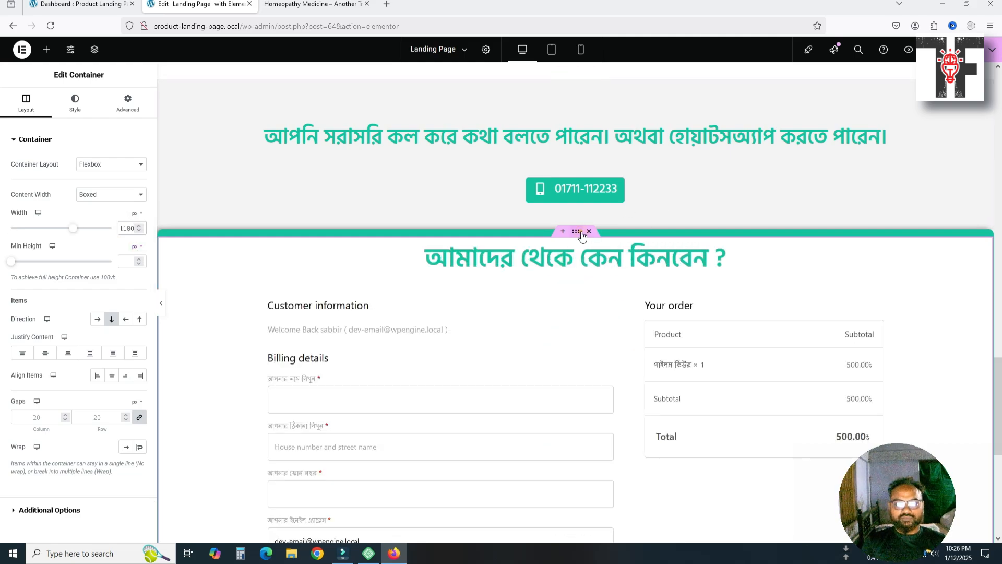
pyautogui.click(162, 301)
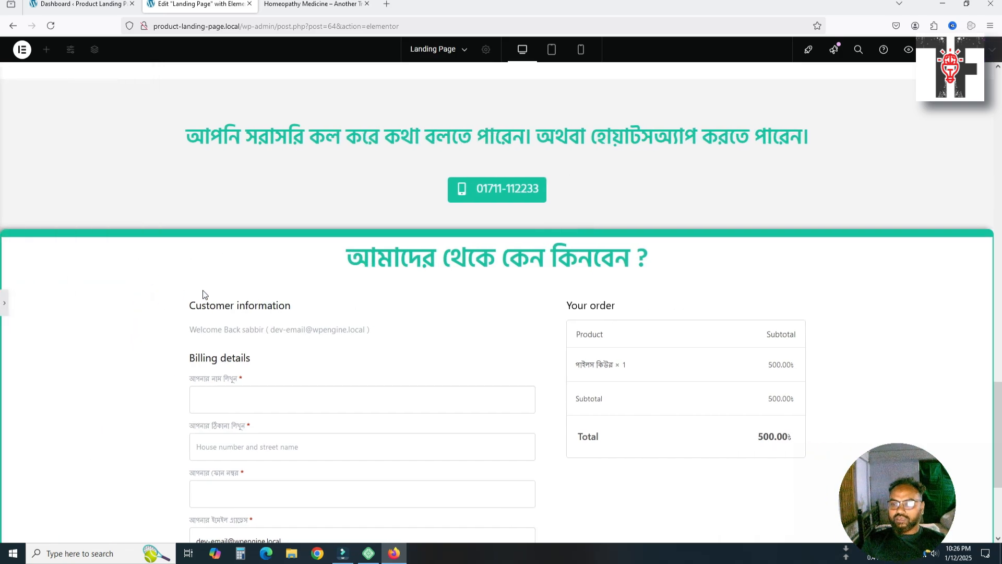
pyautogui.click(4, 302)
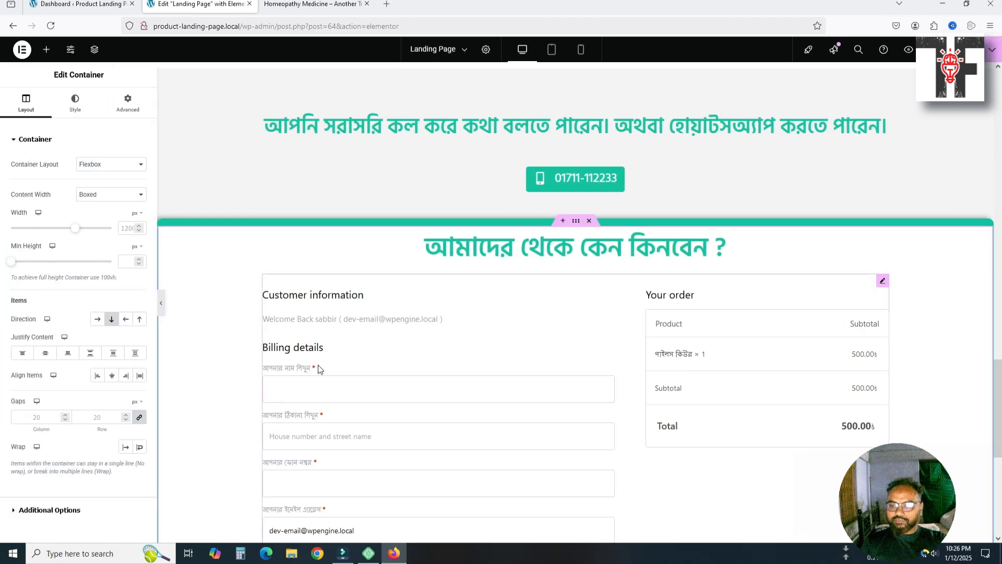
pyautogui.scroll(-1, 466, 359)
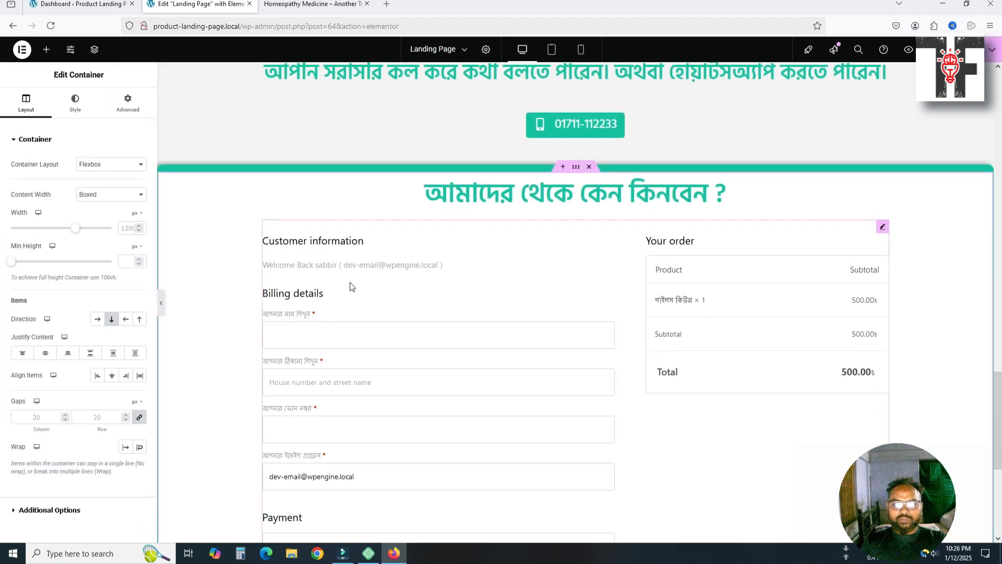
# Set the checkout form widget's Select Layout option to Two Column
pyautogui.scroll(-2, 429, 324)
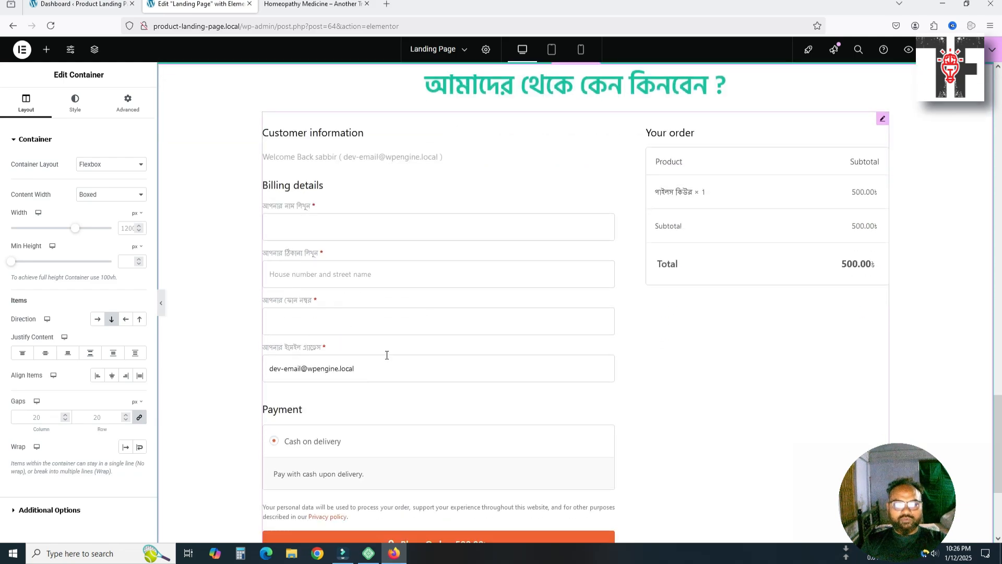
pyautogui.scroll(-1, 533, 381)
pyautogui.scroll(3, 532, 380)
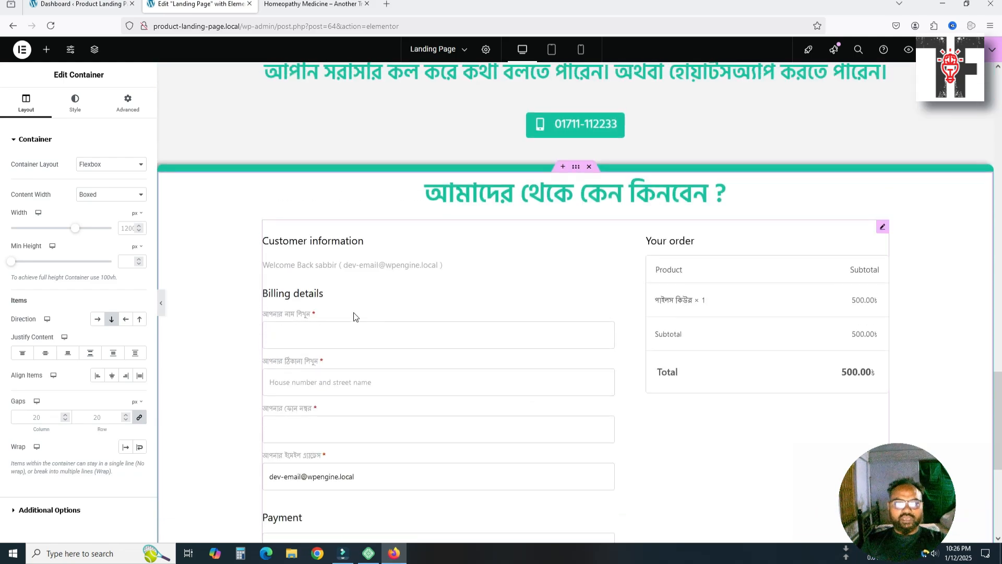
pyautogui.click(313, 243)
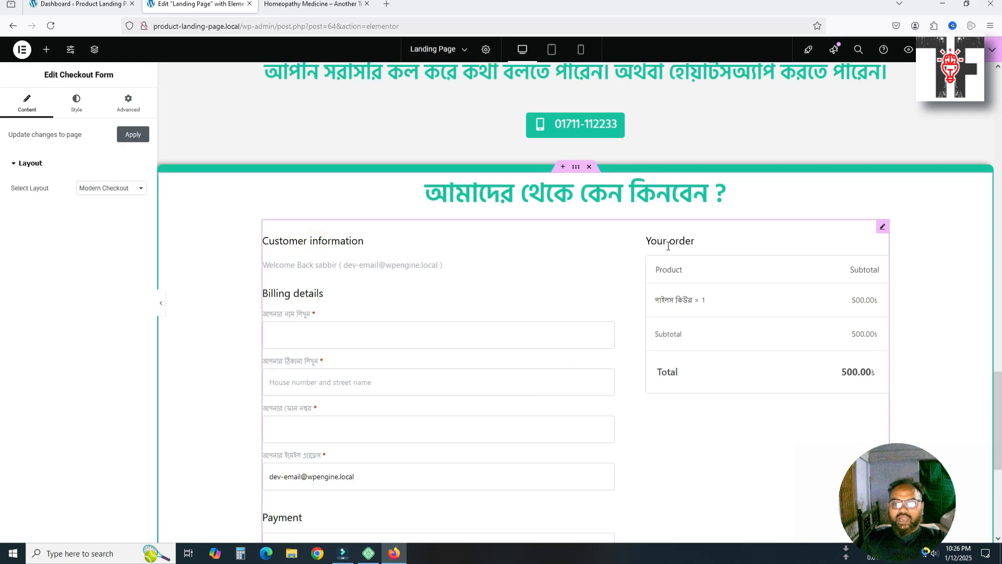
pyautogui.scroll(-5, 620, 305)
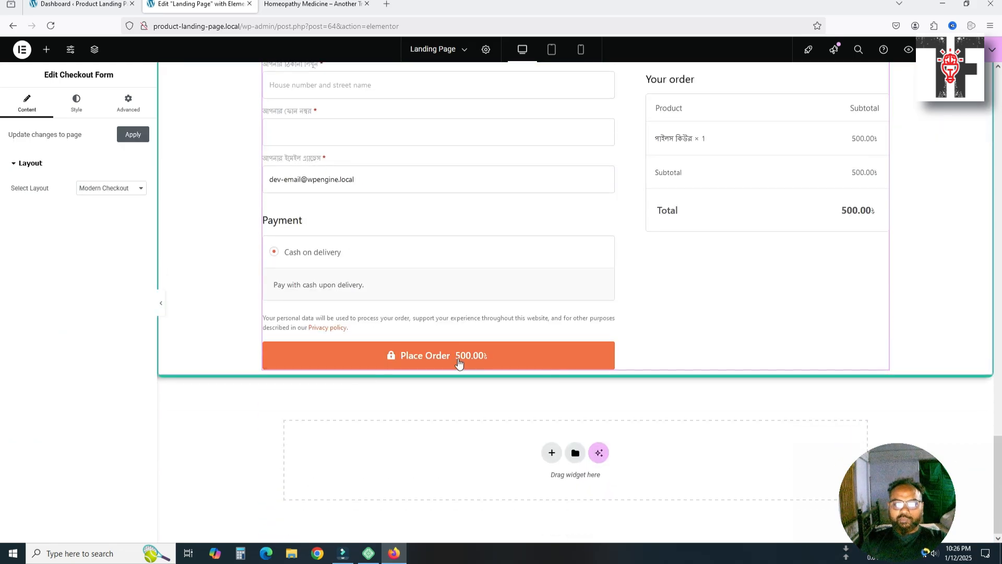
pyautogui.scroll(4, 458, 364)
pyautogui.click(115, 188)
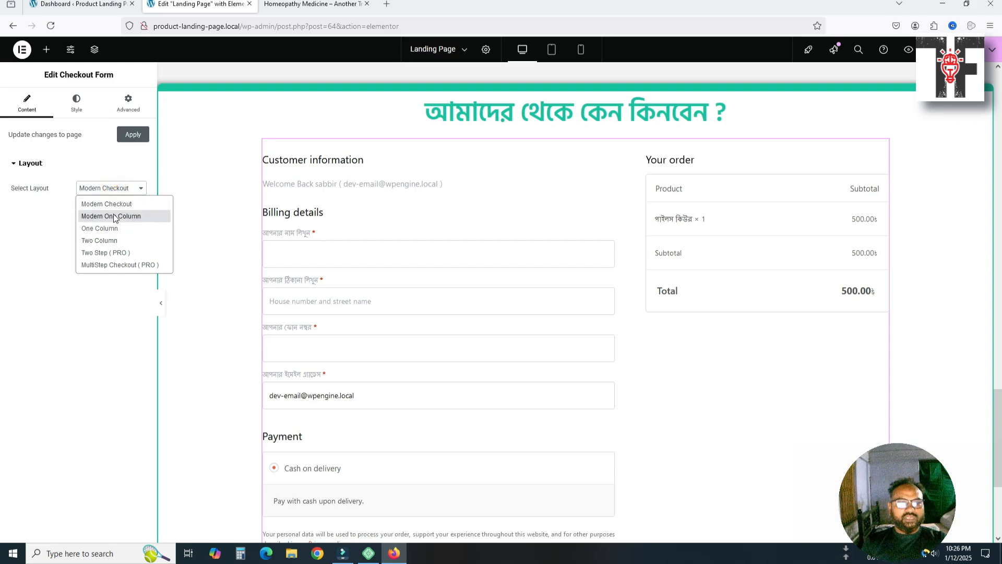
pyautogui.click(107, 240)
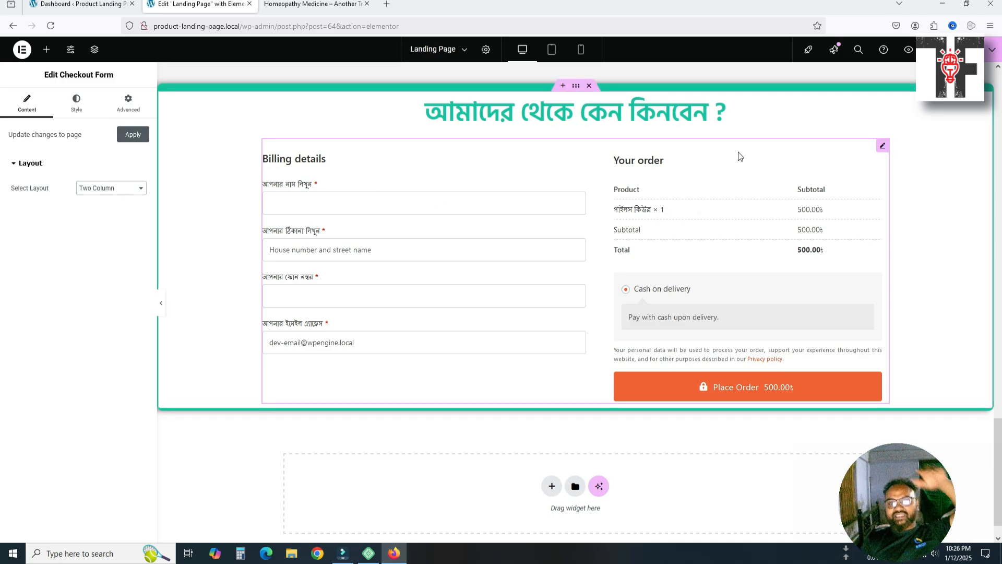
# Remove the bookmark accidentally created with Ctrl+D while selecting the intro paragraph
pyautogui.click(618, 119)
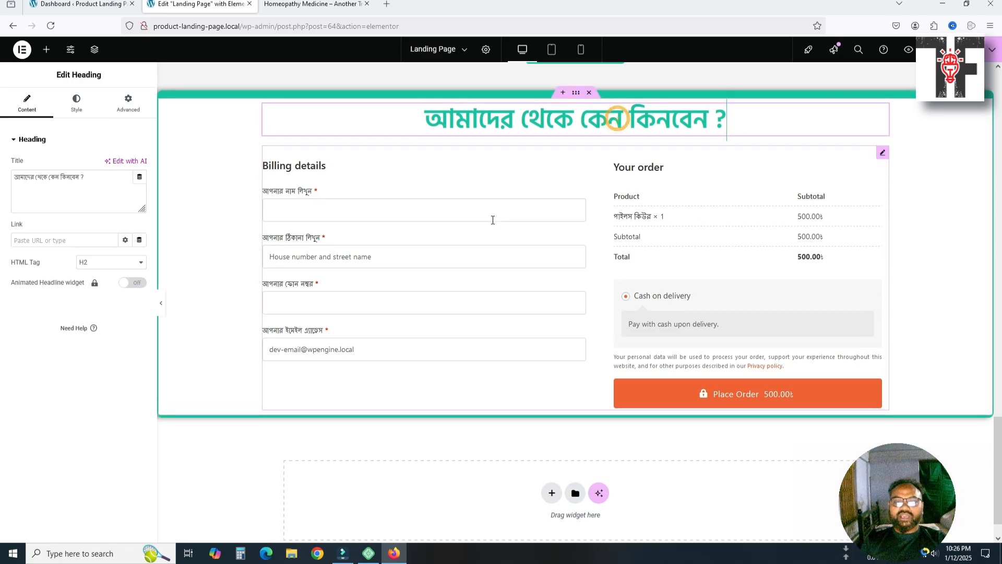
pyautogui.scroll(4, 365, 157)
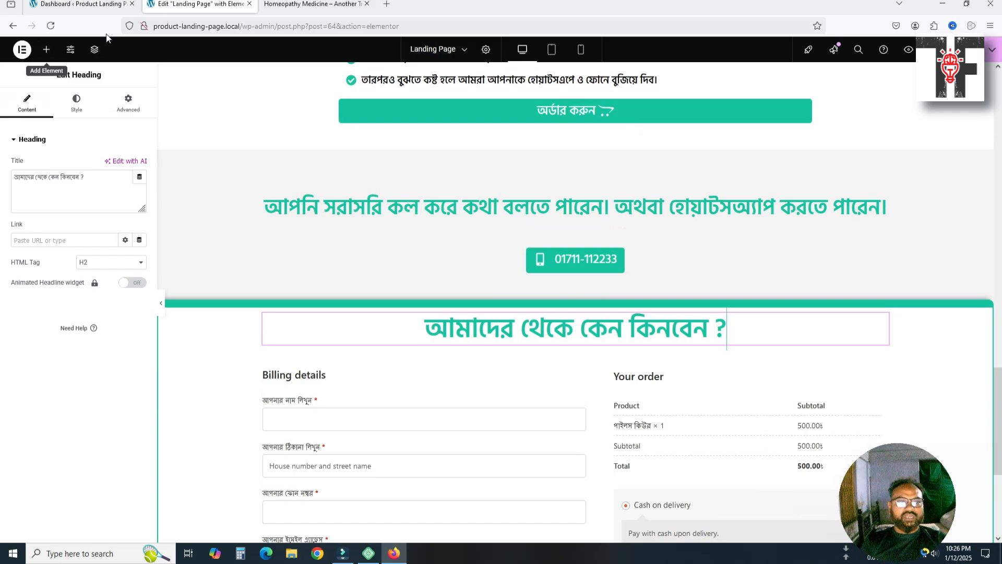
pyautogui.scroll(3, 344, 224)
pyautogui.scroll(15, 412, 249)
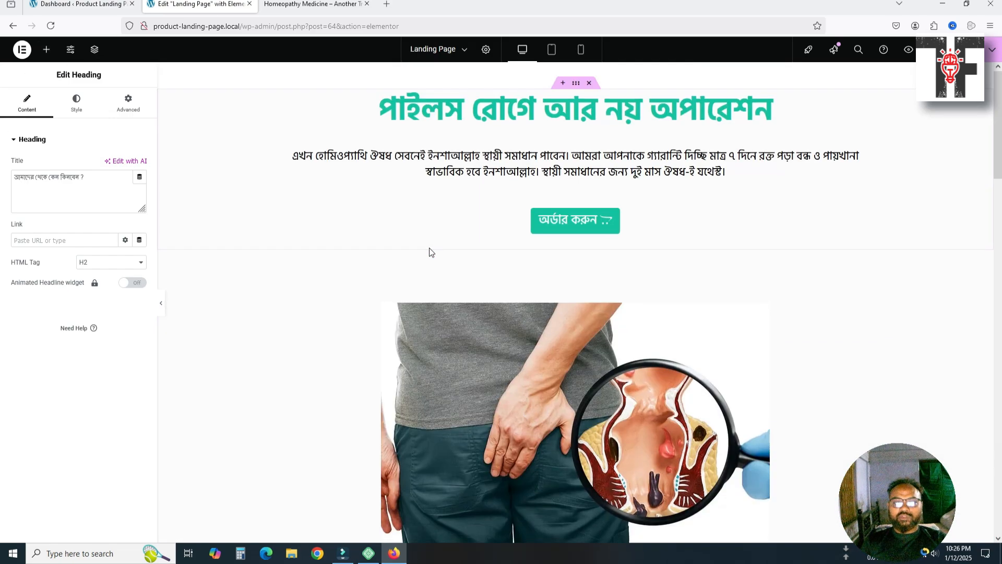
pyautogui.click(590, 159)
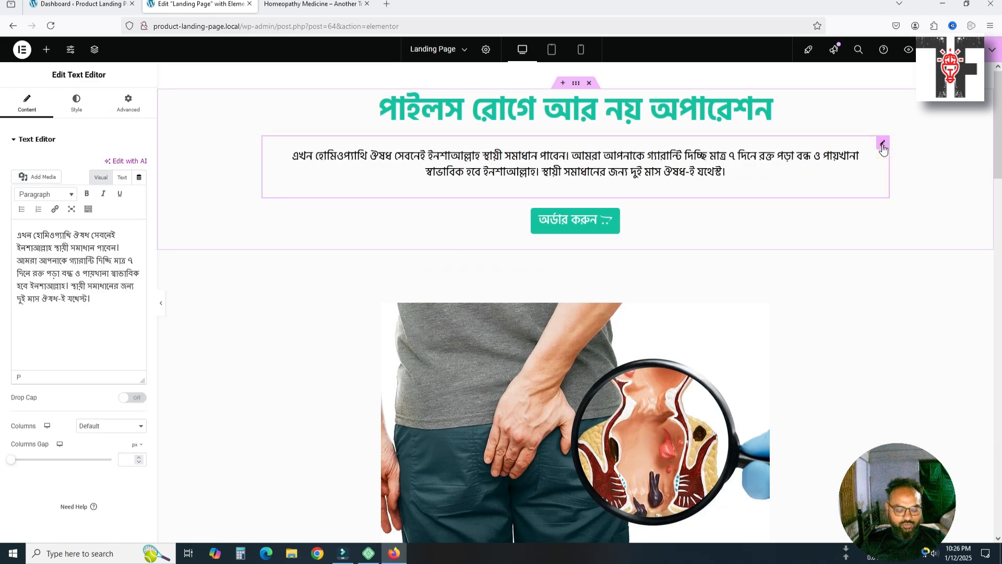
pyautogui.hotkey('ctrl', 'd')
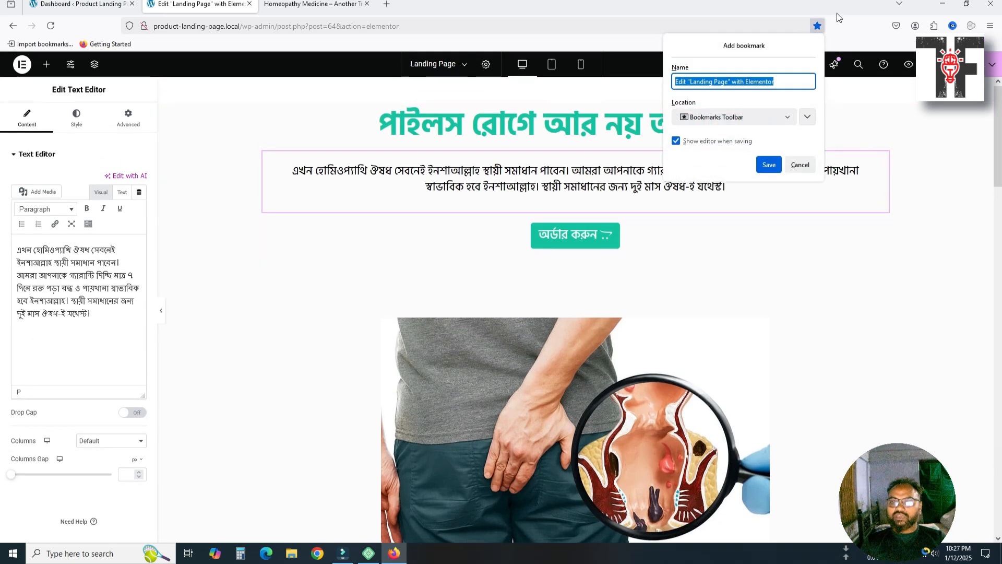
pyautogui.click(838, 17)
pyautogui.click(818, 26)
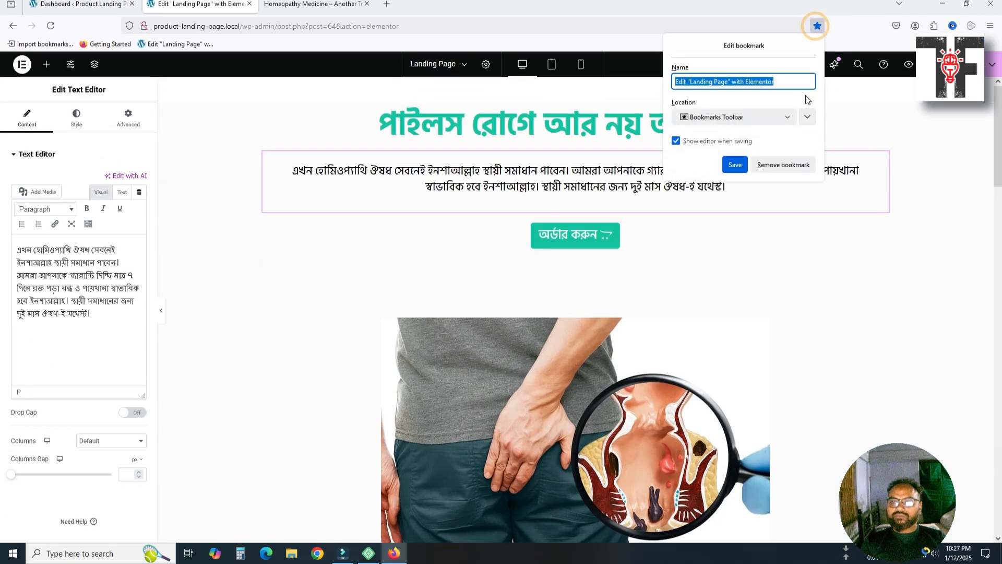
pyautogui.click(760, 165)
# Duplicate the intro paragraph by mistake, then delete the duplicate
pyautogui.click(881, 158)
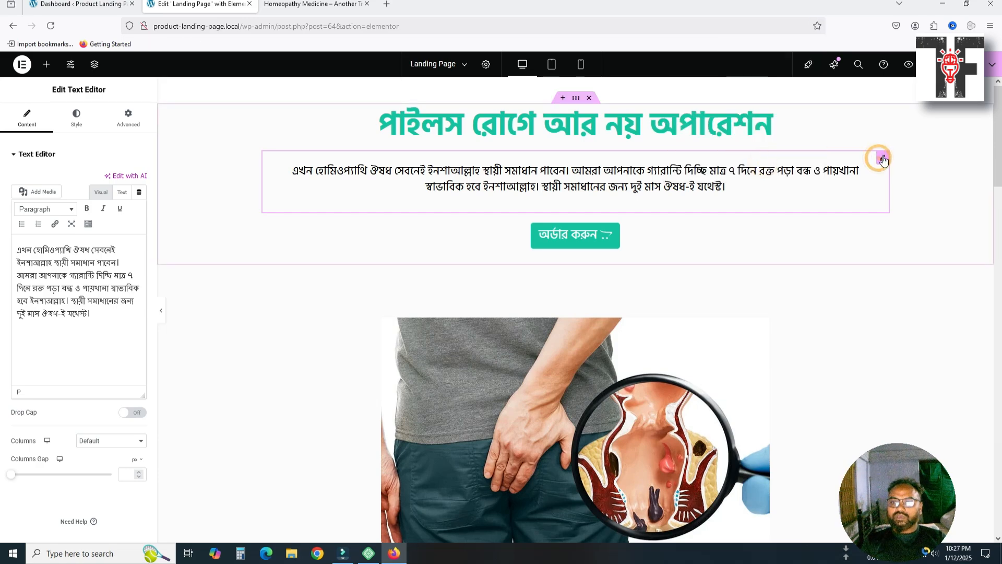
pyautogui.click(732, 172)
pyautogui.hotkey('ctrl', 'd')
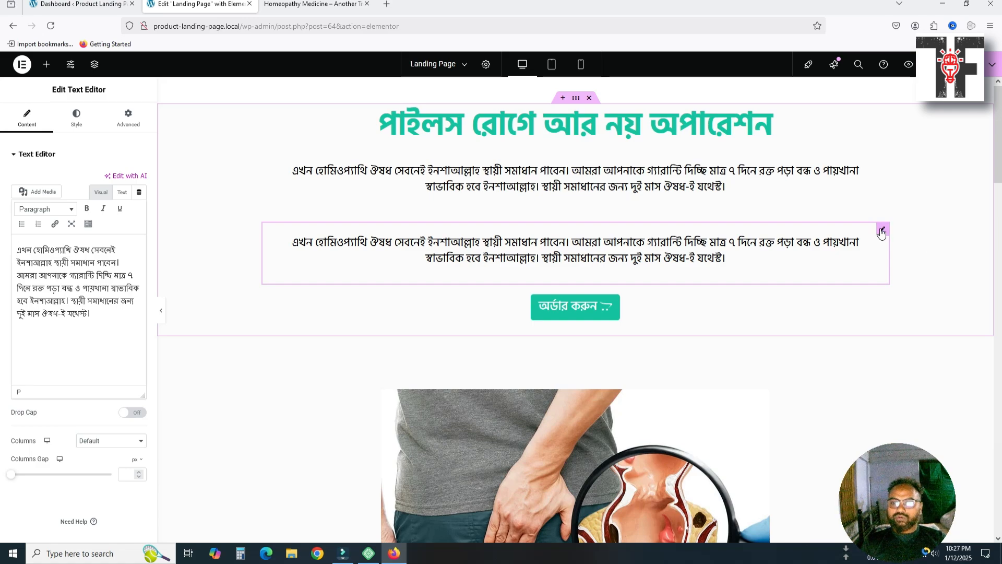
pyautogui.rightClick(881, 233)
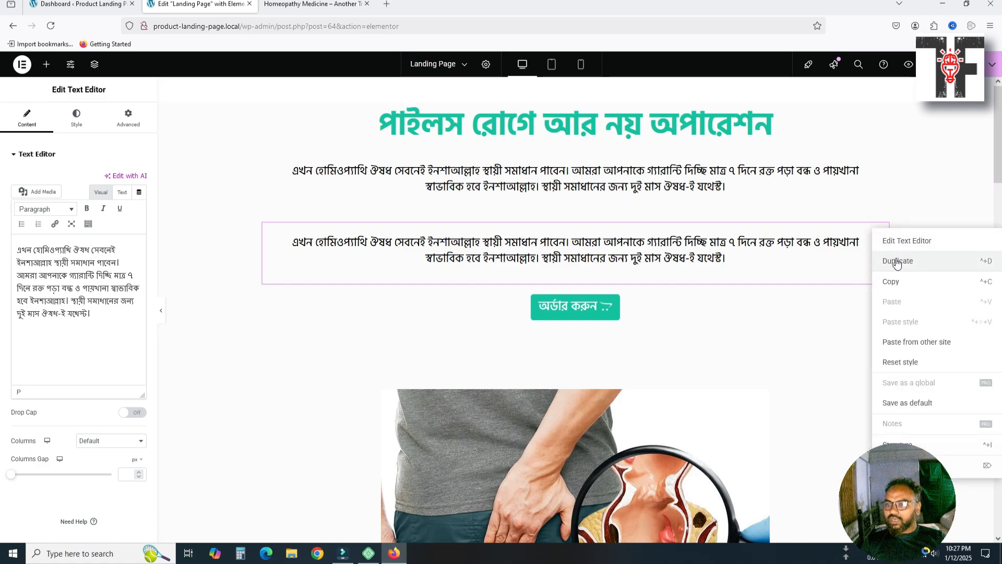
pyautogui.click(794, 254)
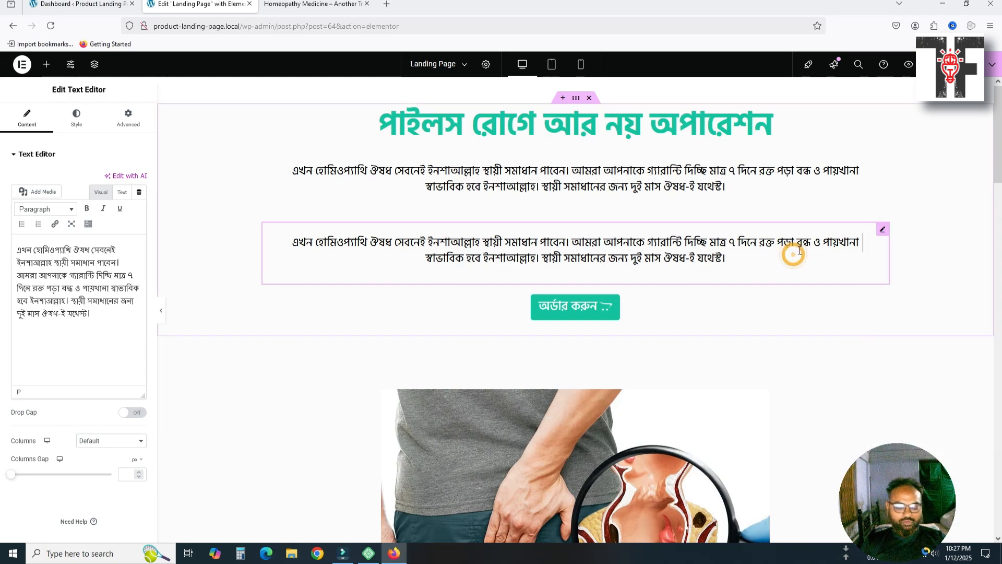
pyautogui.click(883, 229)
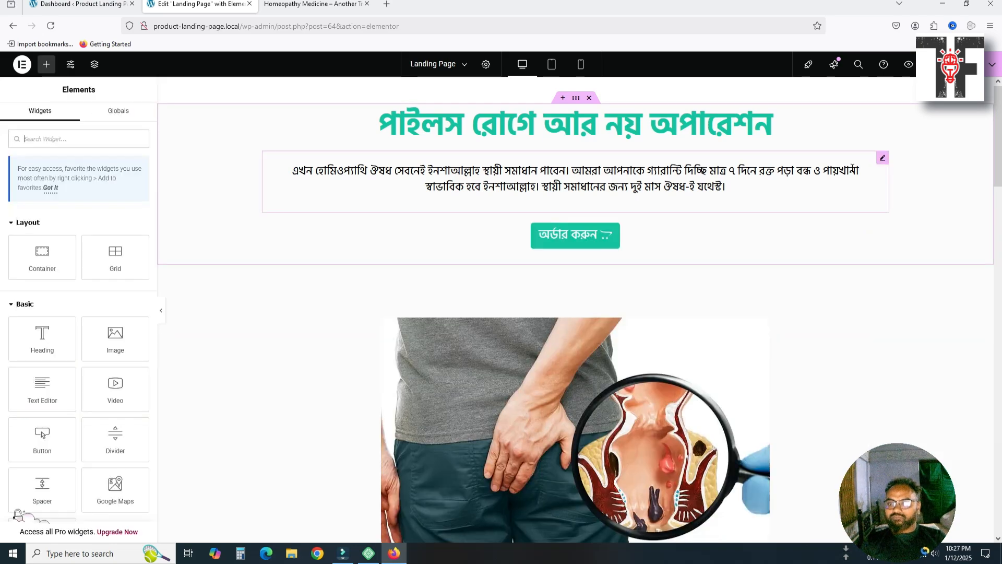
# Copy the intro paragraph widget and paste it beneath the checkout heading
pyautogui.click(883, 160)
pyautogui.rightClick(883, 160)
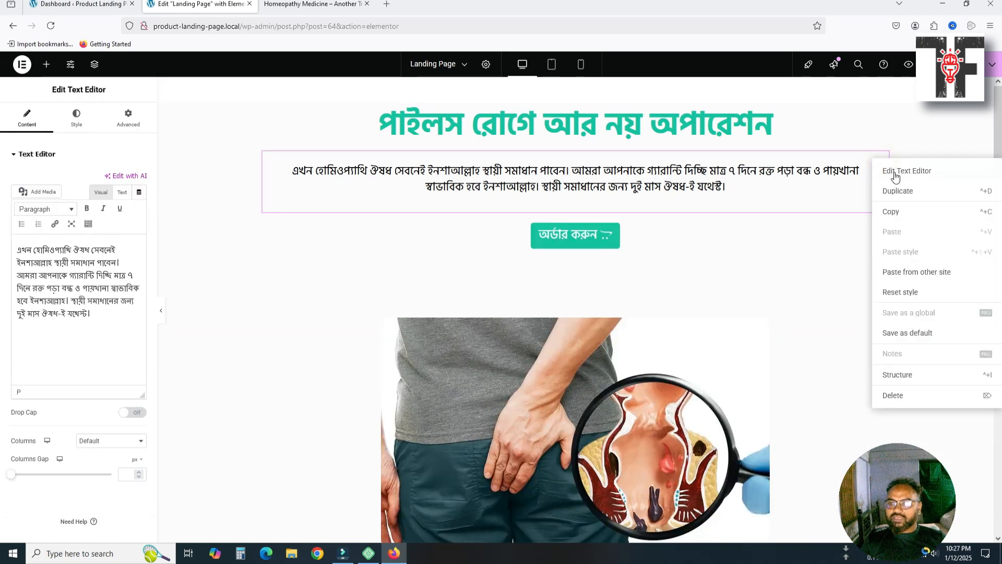
pyautogui.click(898, 211)
pyautogui.scroll(-15, 697, 360)
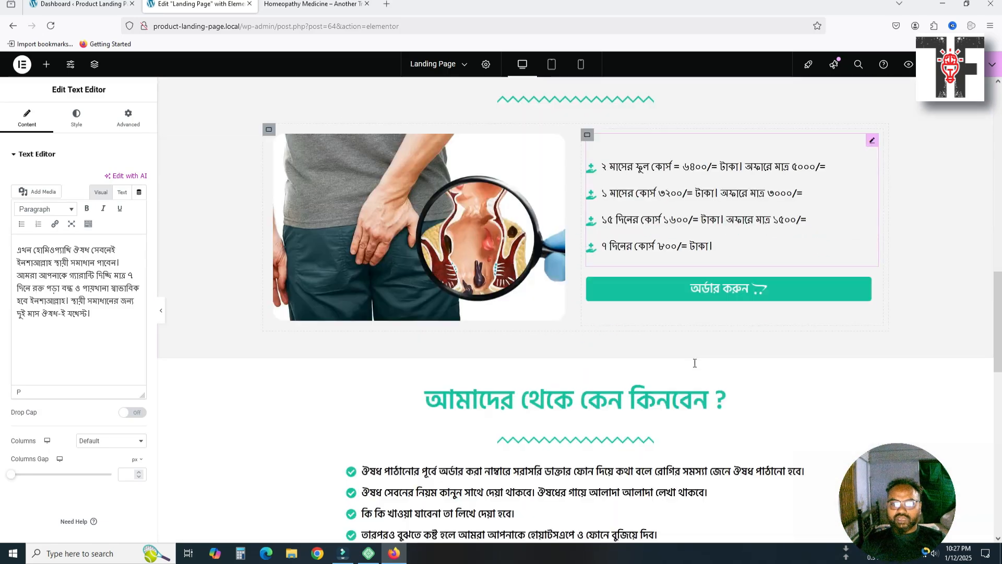
pyautogui.scroll(-6, 673, 364)
pyautogui.scroll(5, 608, 367)
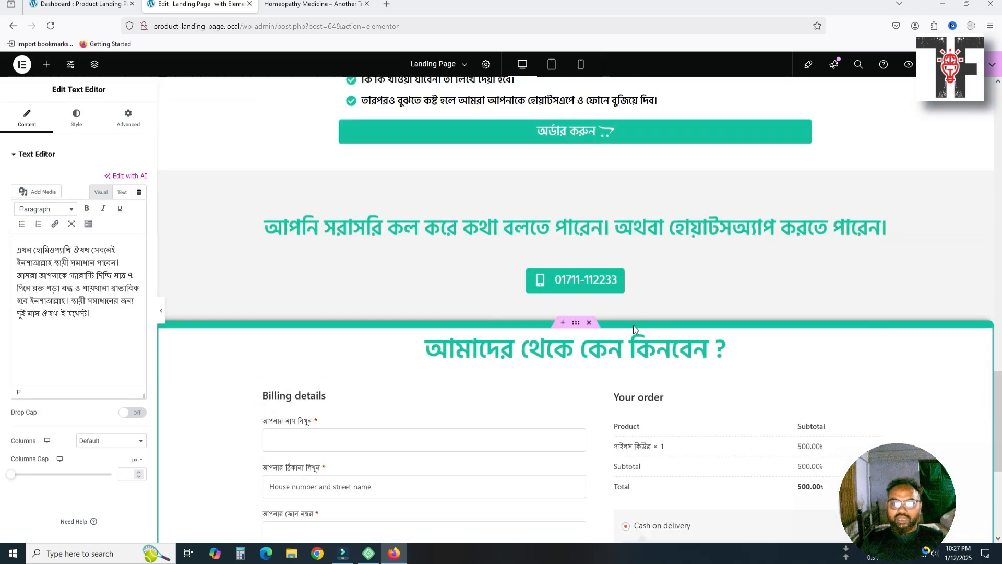
pyautogui.click(630, 368)
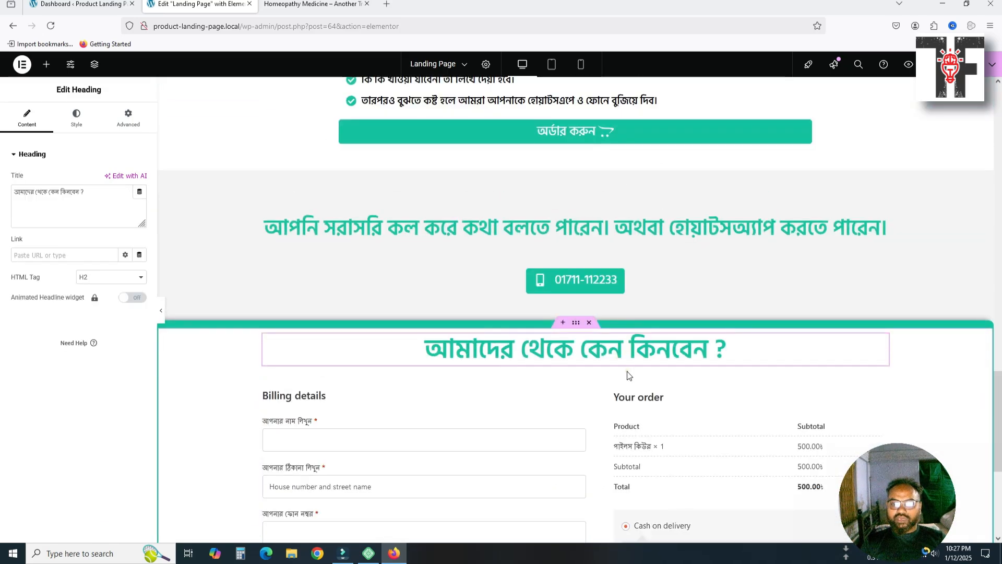
pyautogui.click(630, 369)
pyautogui.hotkey('ctrl', 'v')
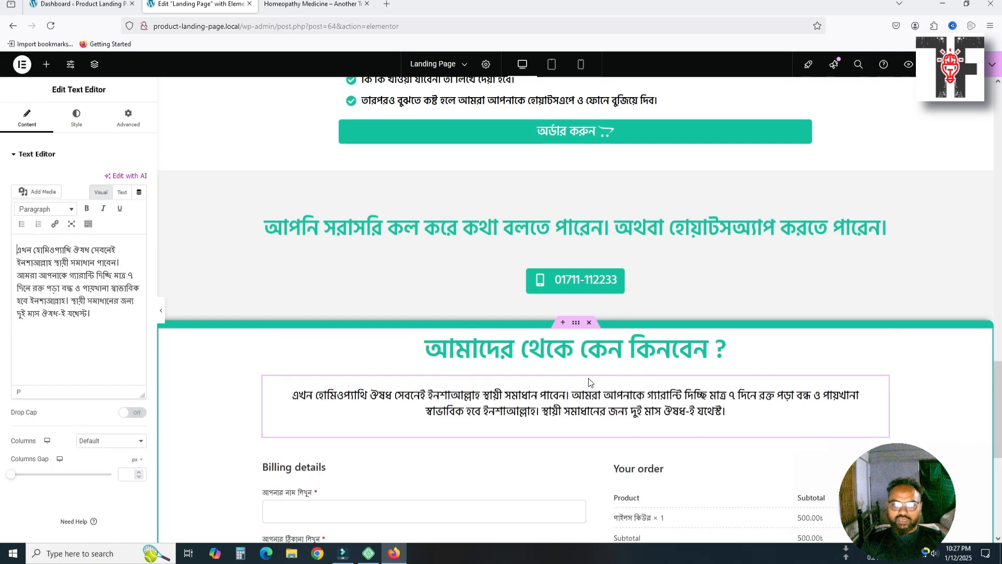
# Grab the red order notice line from the reference shop site
pyautogui.click(302, 10)
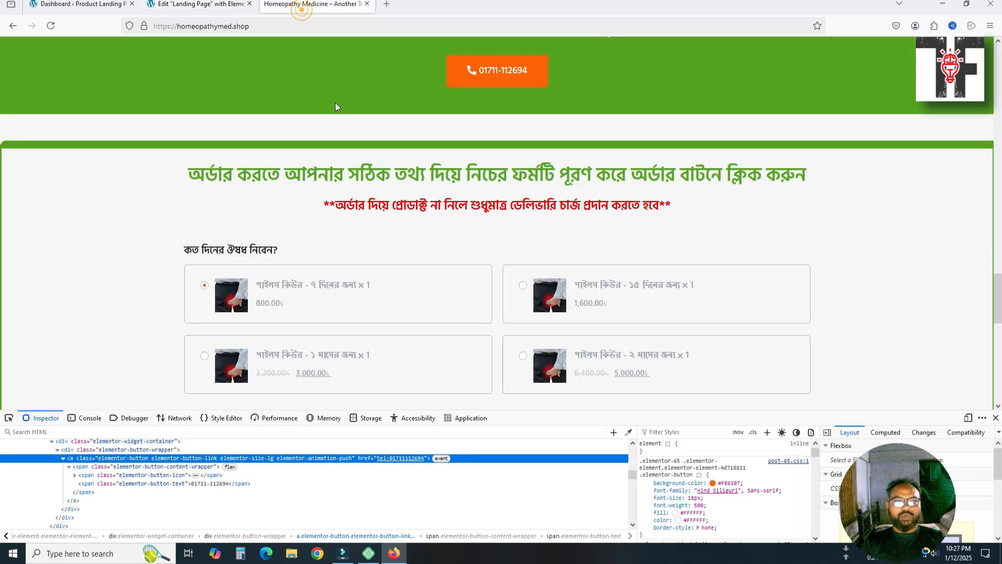
pyautogui.moveTo(322, 205); pyautogui.dragTo(686, 200)
pyautogui.hotkey('ctrl', 'c')
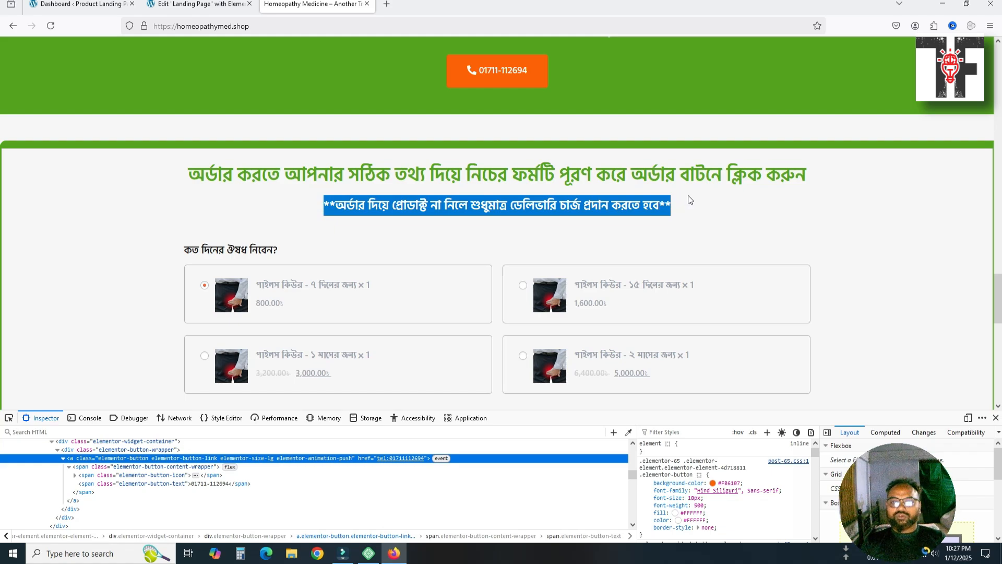
pyautogui.click(199, 5)
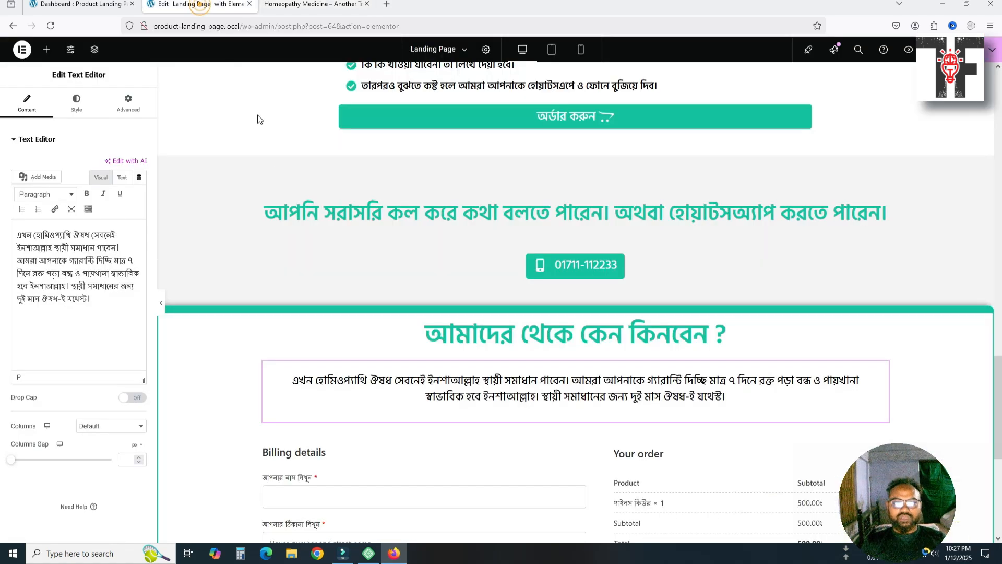
# Replace the pasted paragraph's text with the delivery-charge warning
pyautogui.scroll(-3, 505, 366)
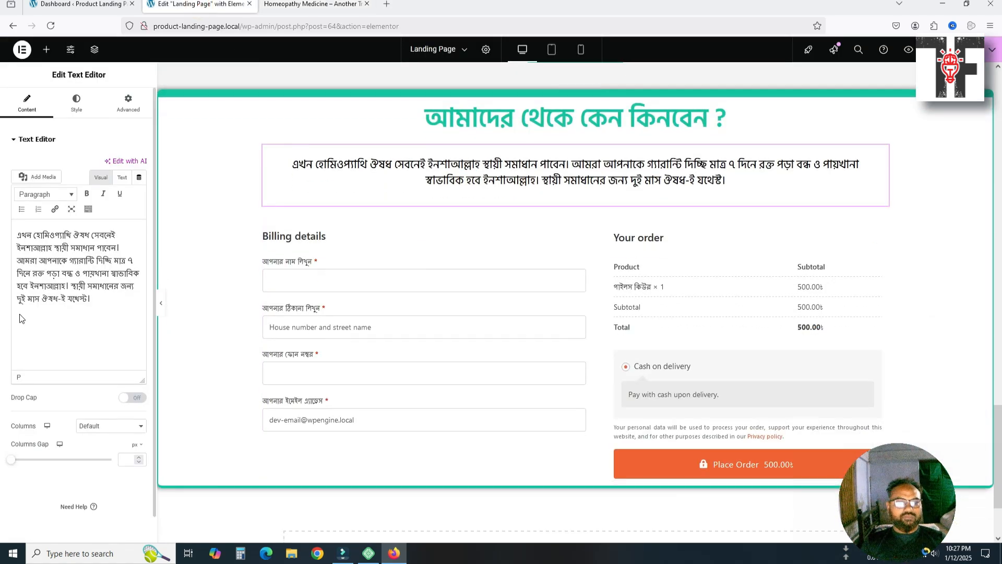
pyautogui.moveTo(93, 297); pyautogui.dragTo(15, 233)
pyautogui.hotkey('ctrl', 'v')
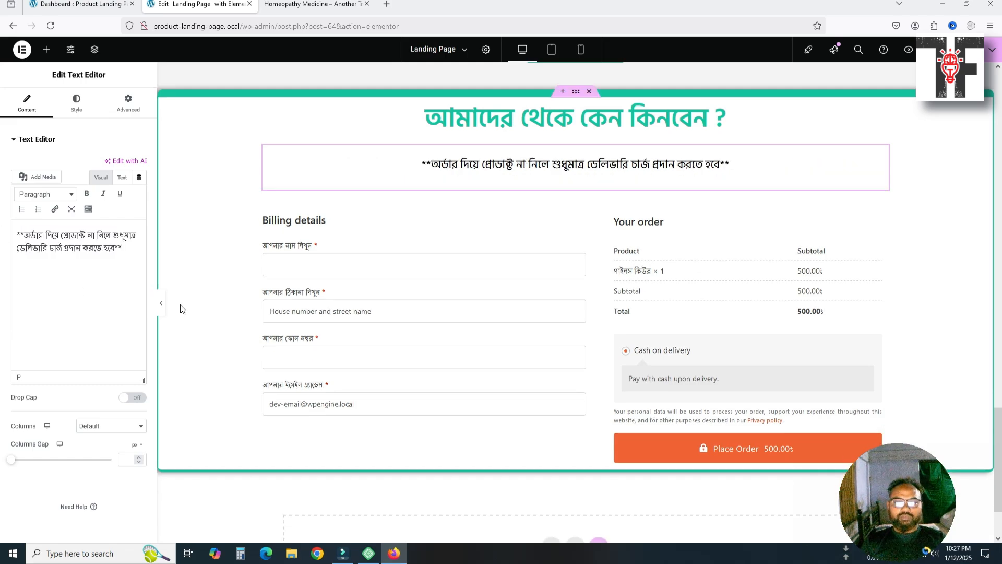
# Colour the warning text red (#F00D0D)
pyautogui.click(71, 102)
pyautogui.click(125, 186)
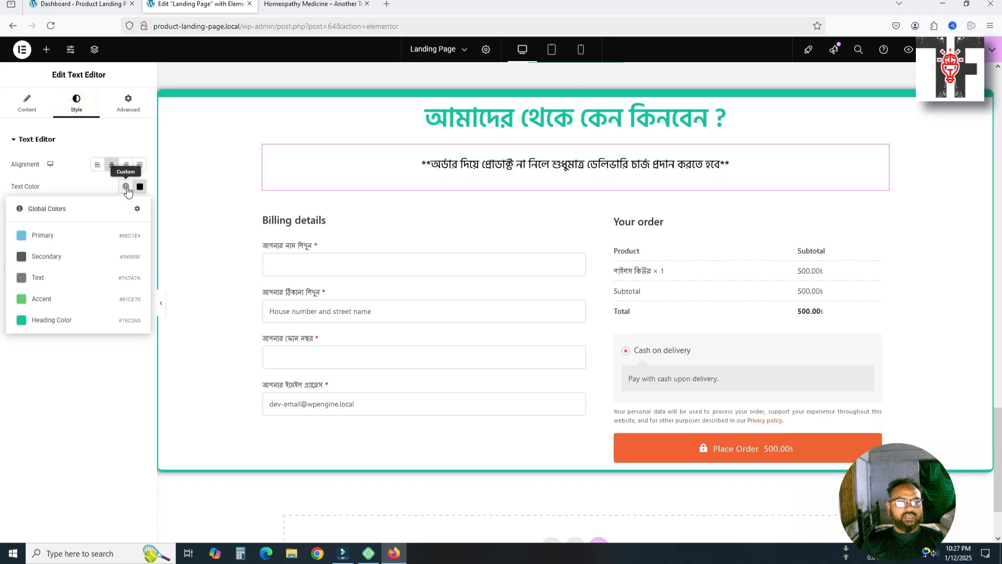
pyautogui.click(140, 186)
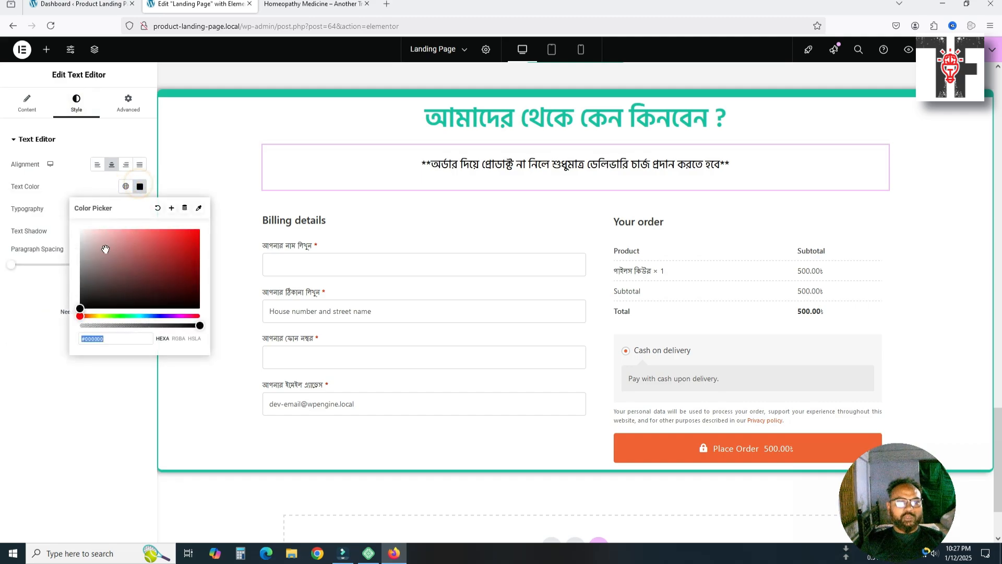
pyautogui.moveTo(108, 252); pyautogui.dragTo(205, 236)
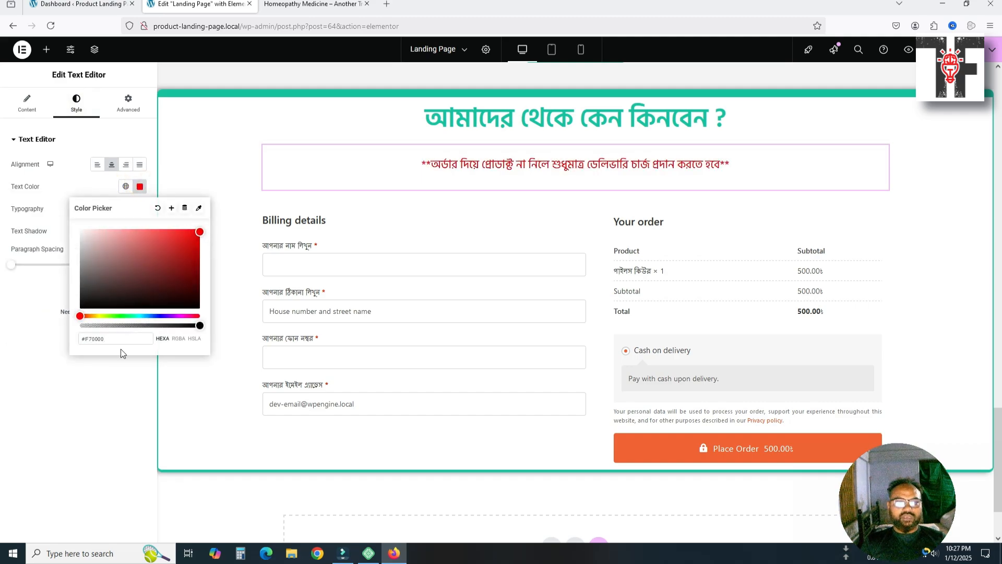
pyautogui.click(35, 360)
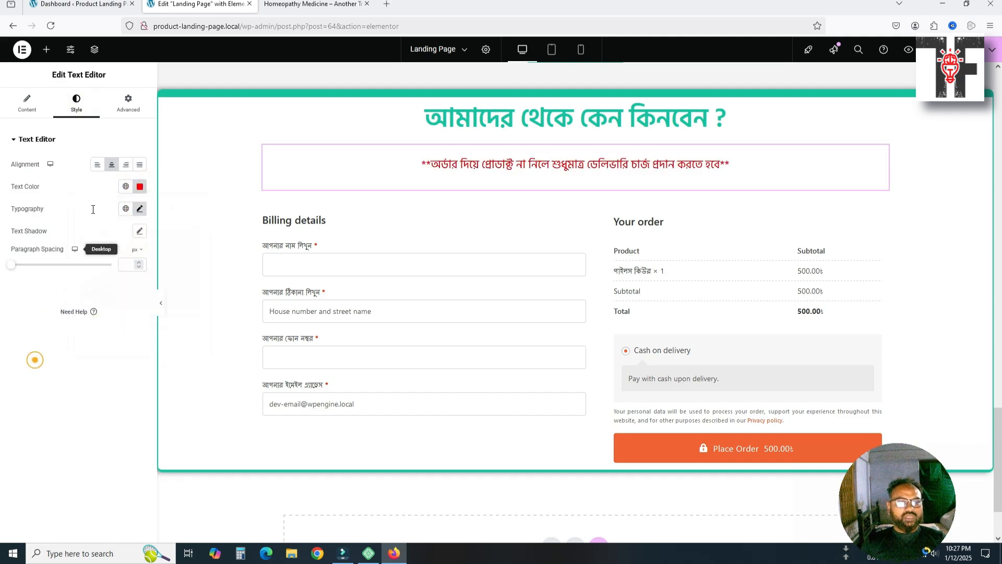
# Set the warning's typography weight to 600 (Semi Bold)
pyautogui.click(140, 210)
pyautogui.click(109, 313)
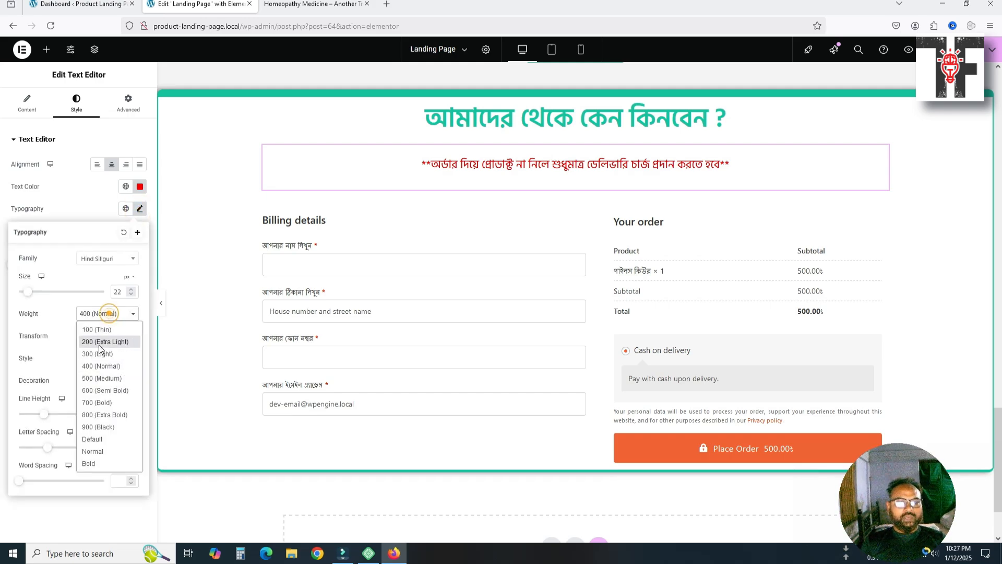
pyautogui.click(94, 390)
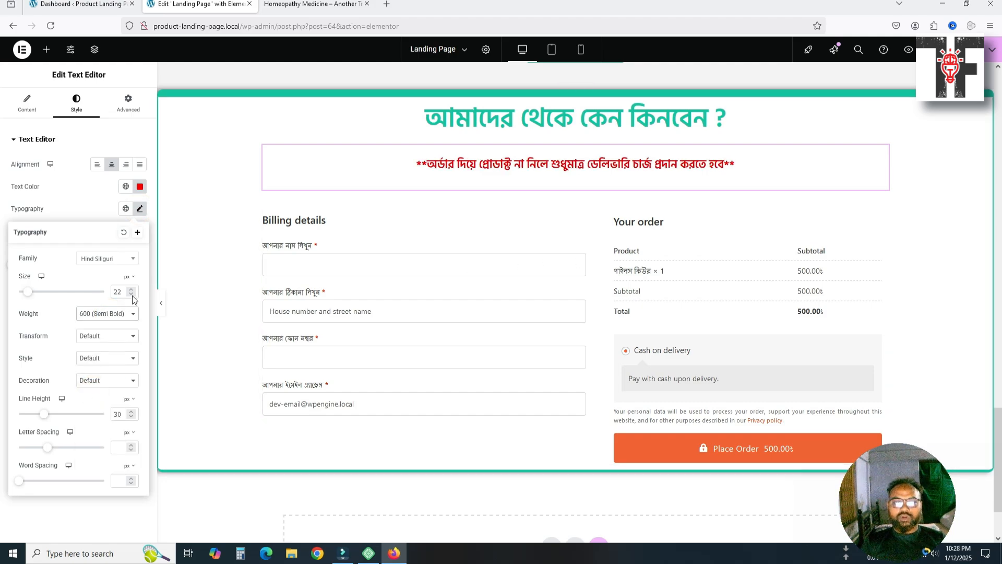
pyautogui.scroll(-2, 369, 369)
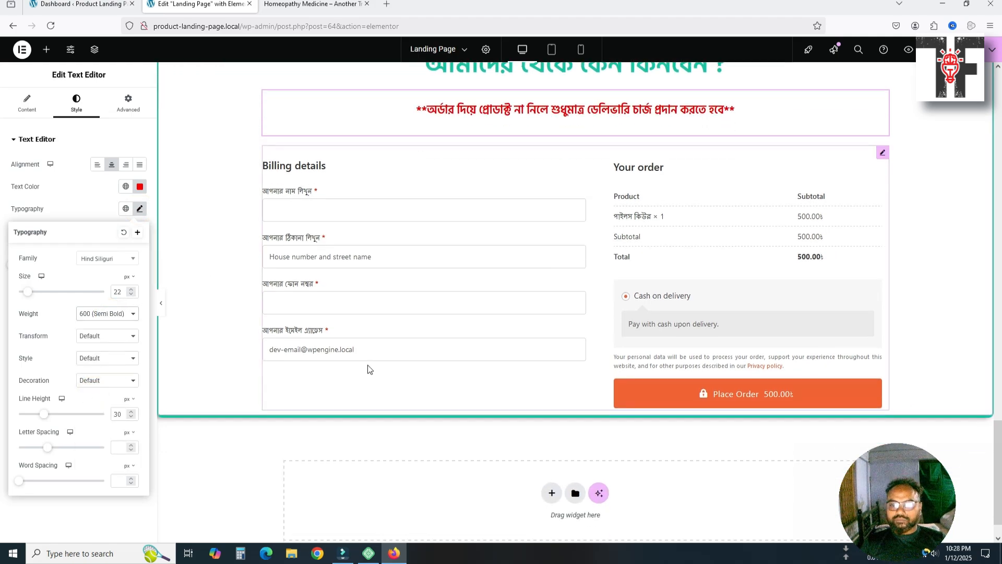
pyautogui.scroll(3, 693, 372)
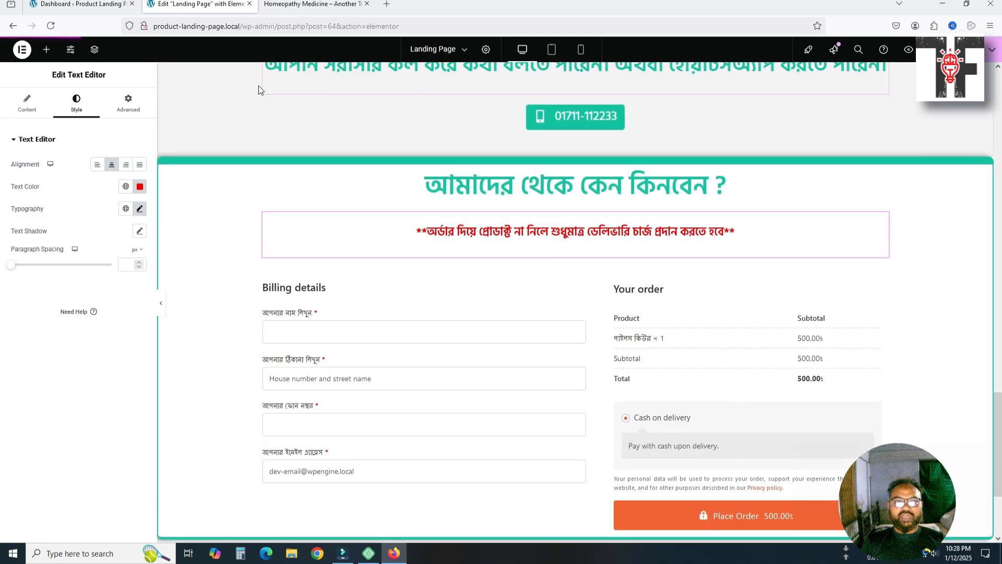
# Scroll to the reference shop's checkout form and close its developer tools
pyautogui.click(321, 8)
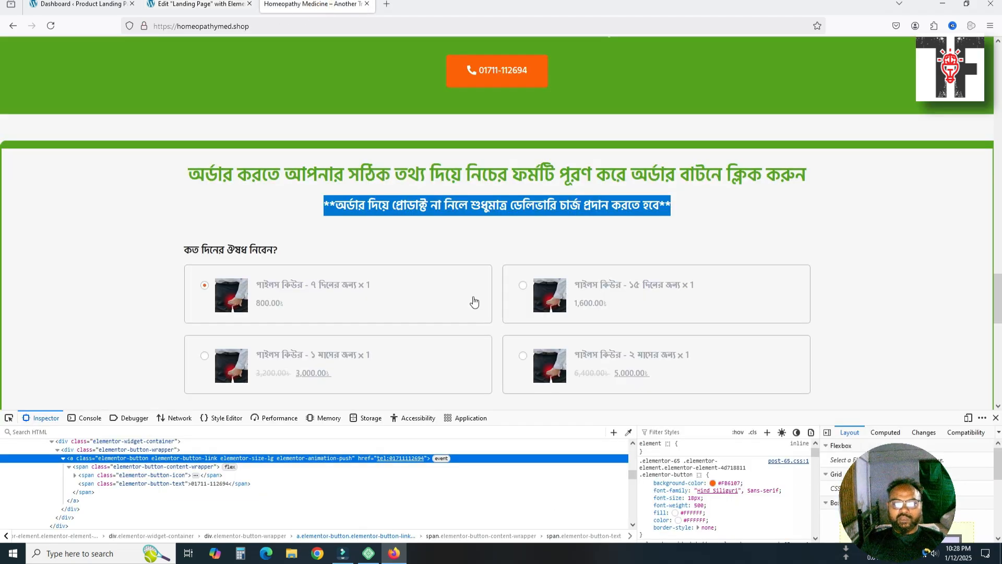
pyautogui.scroll(-12, 470, 289)
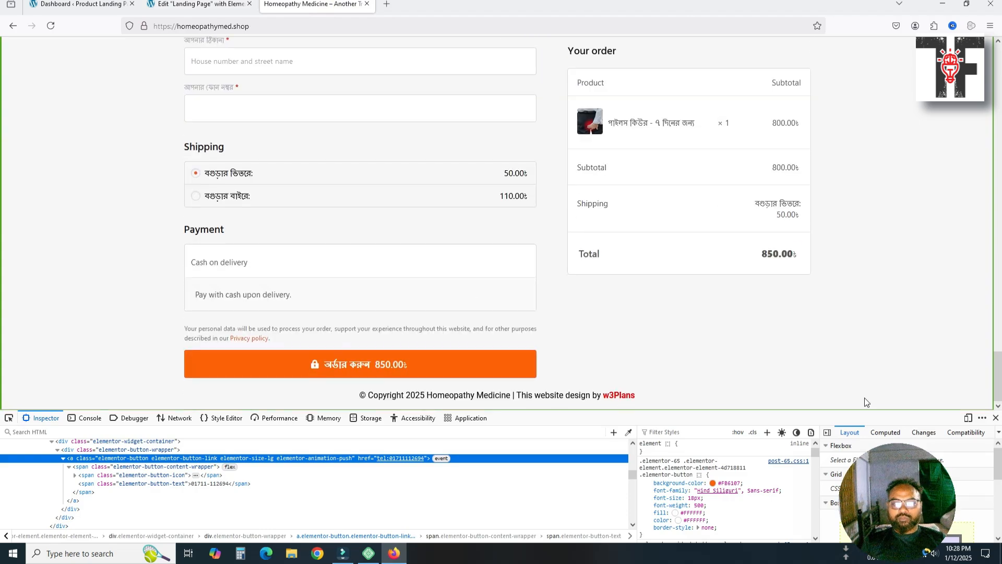
pyautogui.click(995, 418)
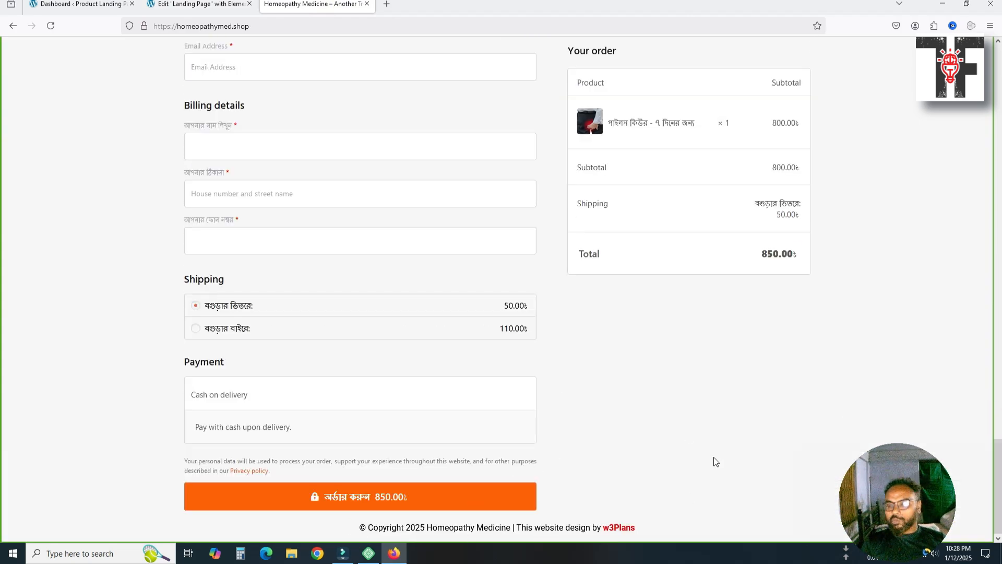
pyautogui.moveTo(889, 490); pyautogui.dragTo(904, 464)
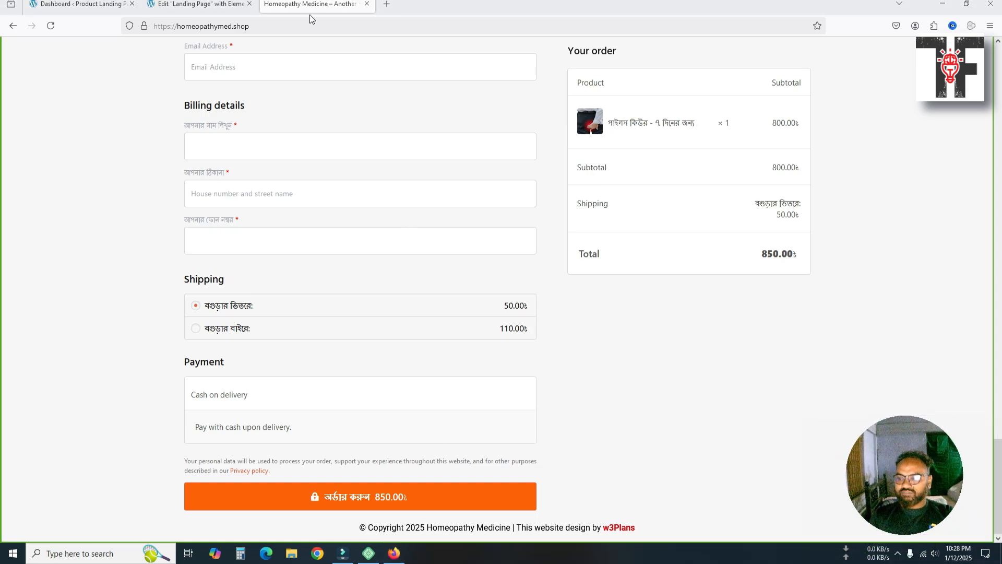
pyautogui.click(210, 4)
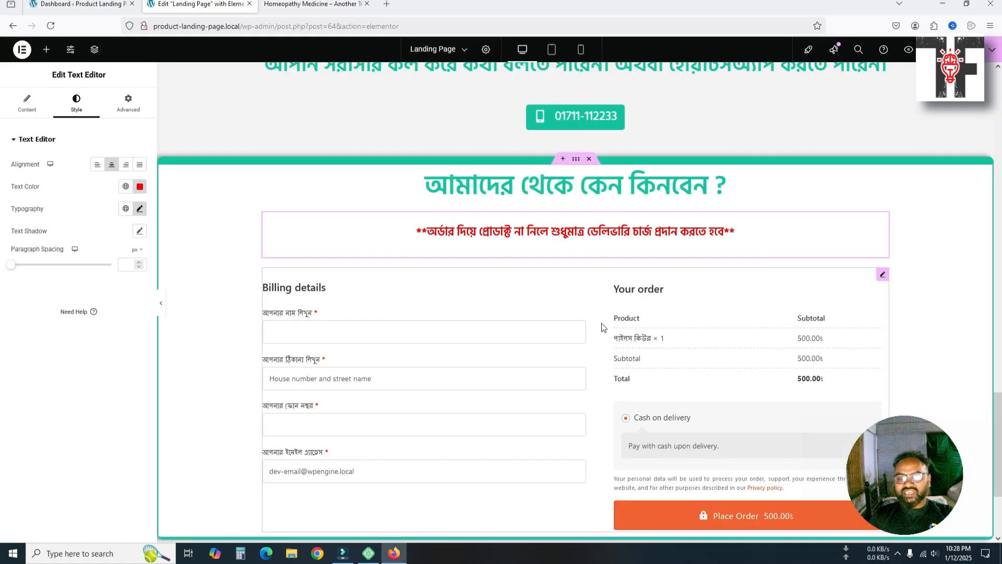
# Check the order form on the canvas, then launch the page preview
pyautogui.scroll(-3, 600, 321)
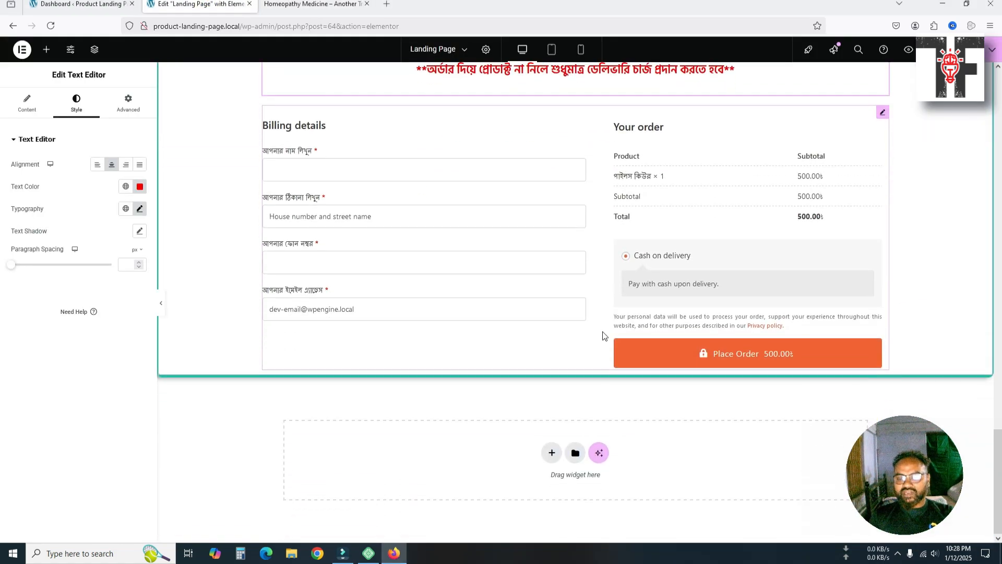
pyautogui.scroll(7, 601, 342)
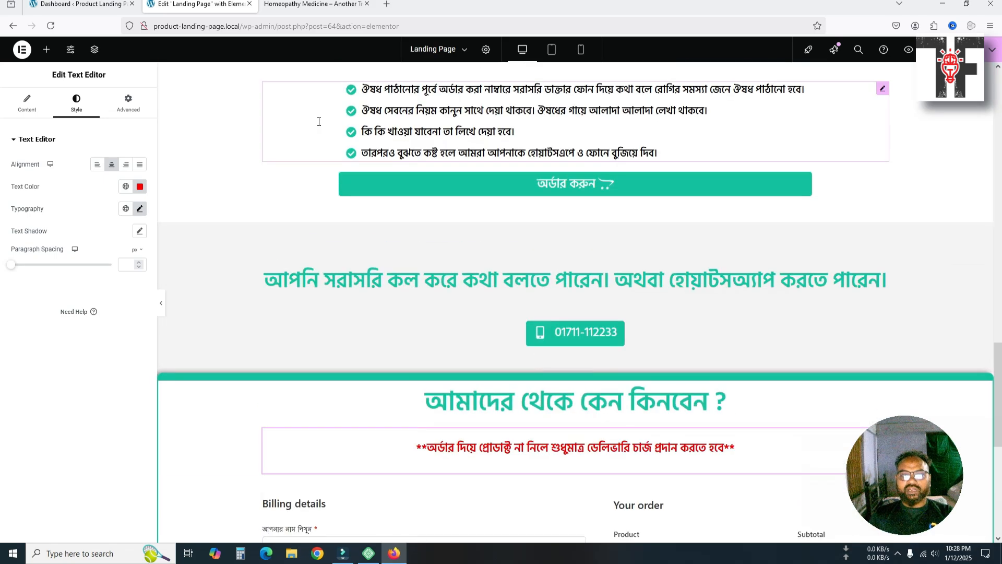
pyautogui.click(908, 50)
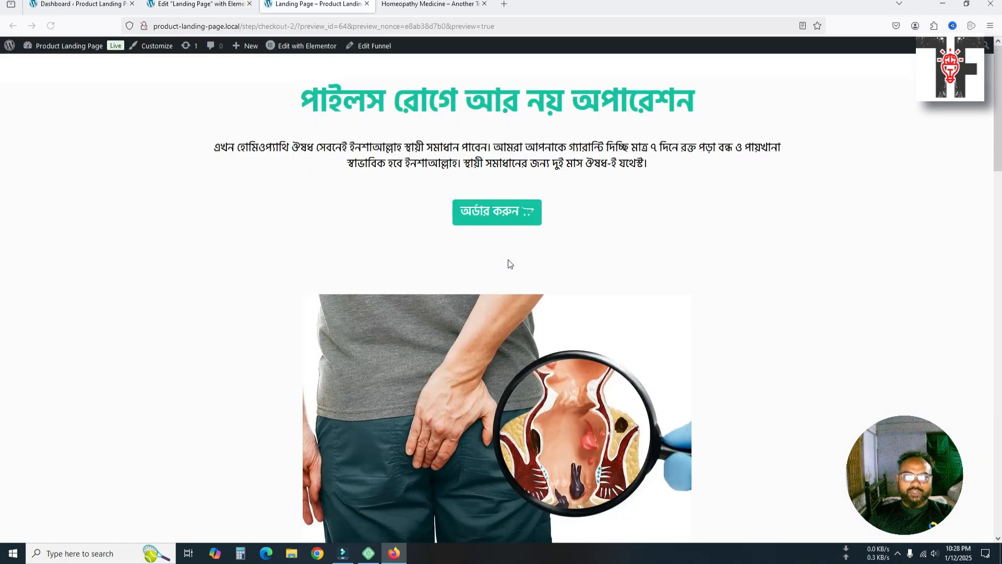
# Verify the preview's order button jumps to the checkout form and compare it with the reference site
pyautogui.click(504, 214)
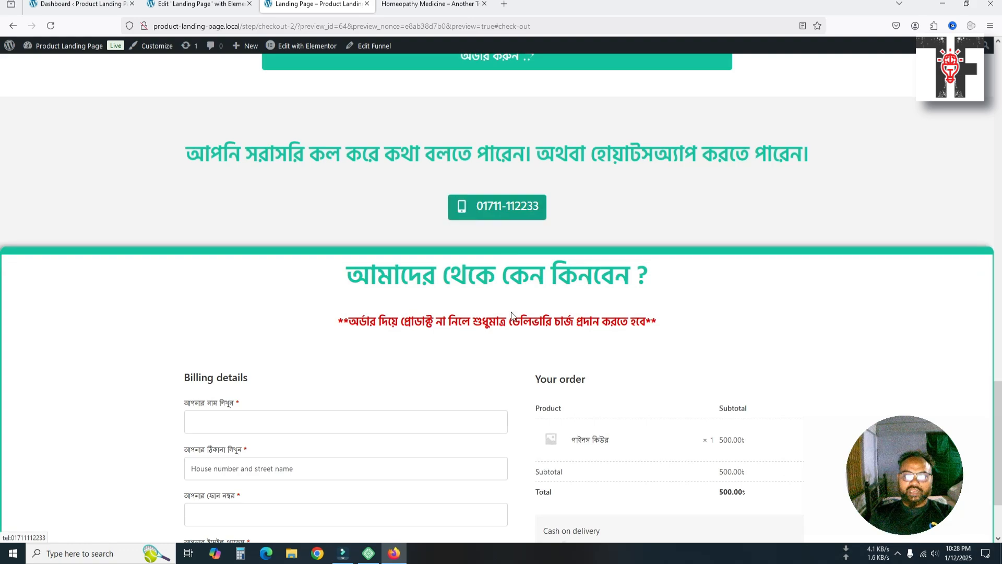
pyautogui.scroll(-2, 512, 330)
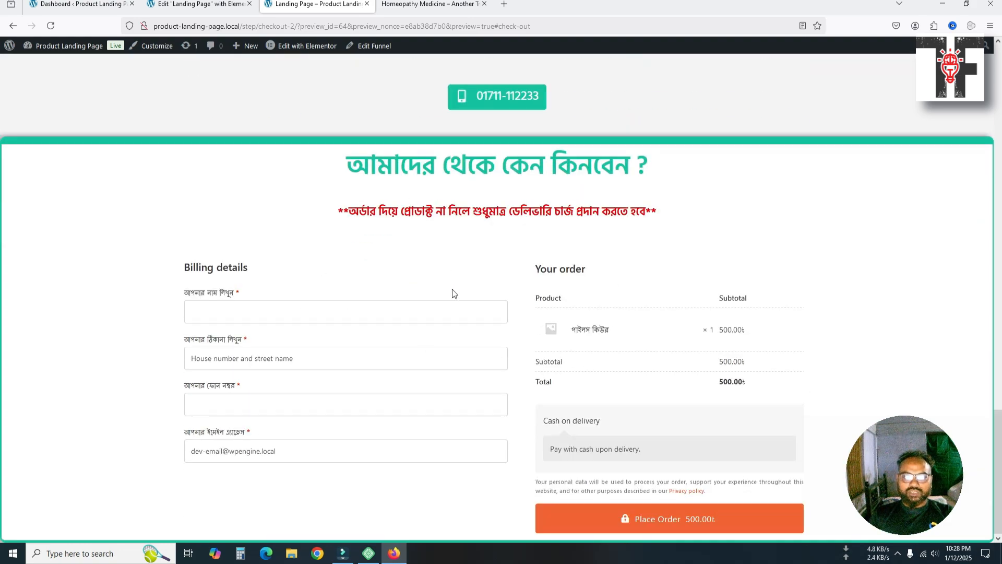
pyautogui.click(411, 10)
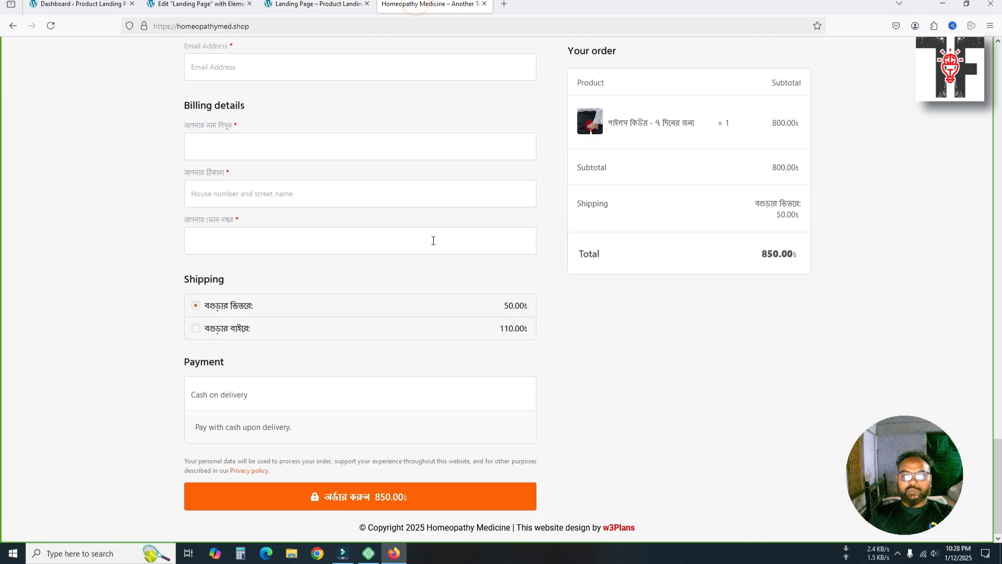
pyautogui.scroll(5, 432, 240)
pyautogui.scroll(3, 423, 381)
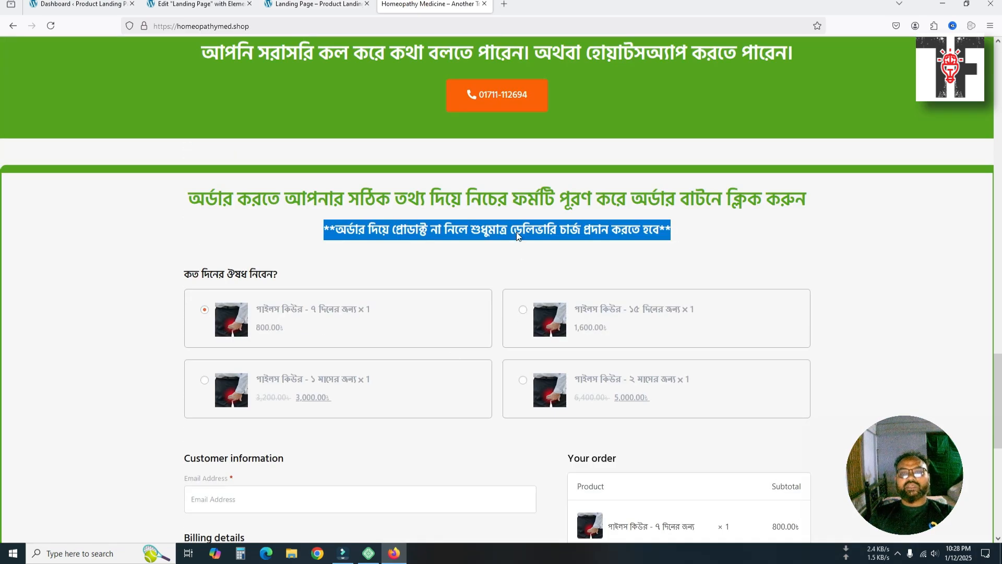
pyautogui.click(314, 7)
pyautogui.click(198, 5)
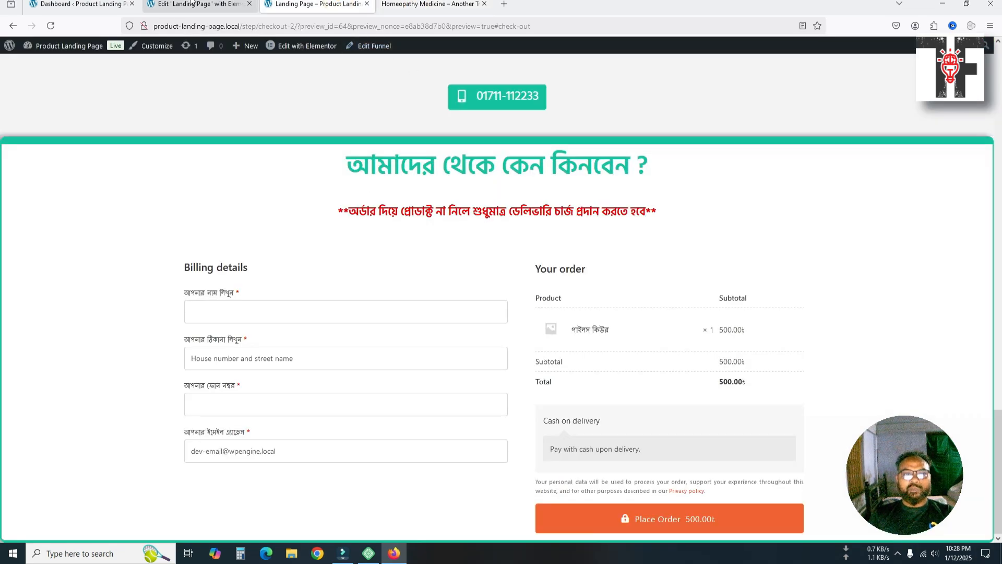
pyautogui.scroll(-4, 528, 368)
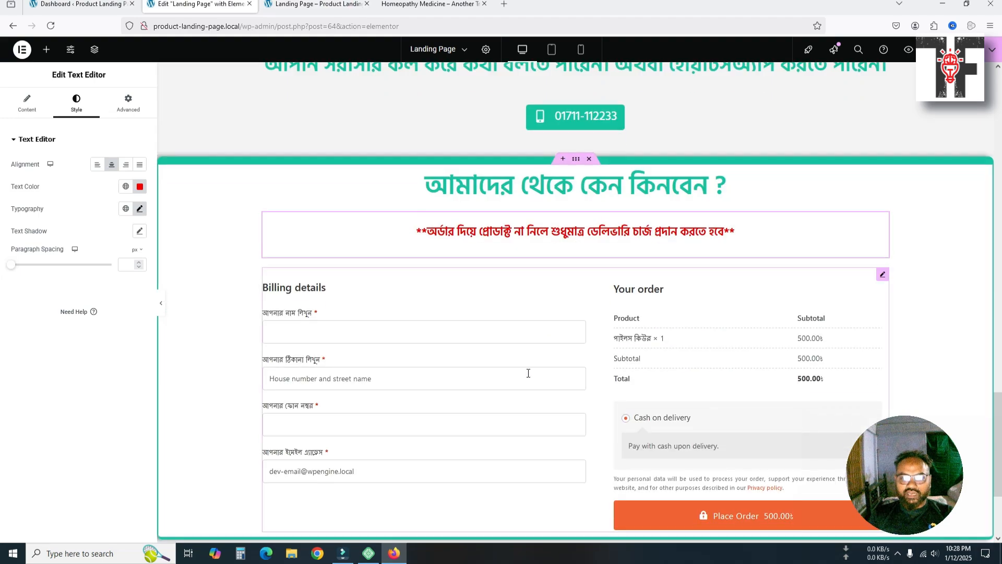
# Unlink the checkout container's padding sides and set its top padding to 50
pyautogui.click(576, 159)
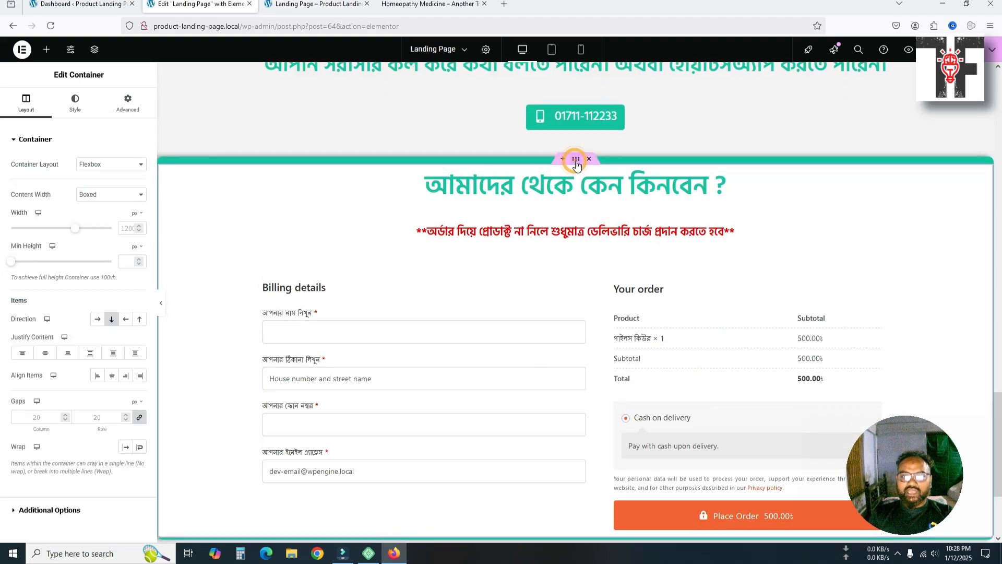
pyautogui.scroll(4, 583, 352)
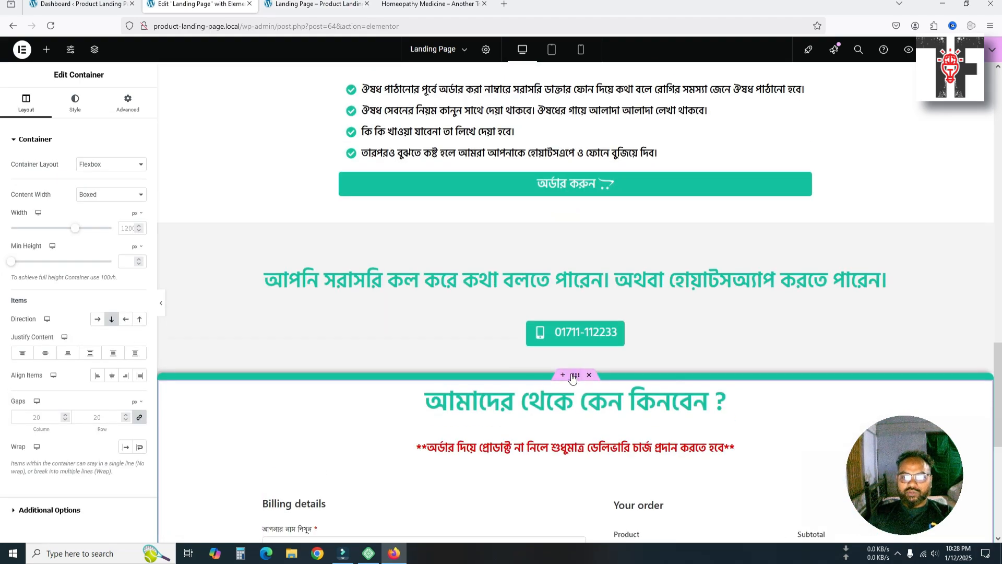
pyautogui.click(110, 104)
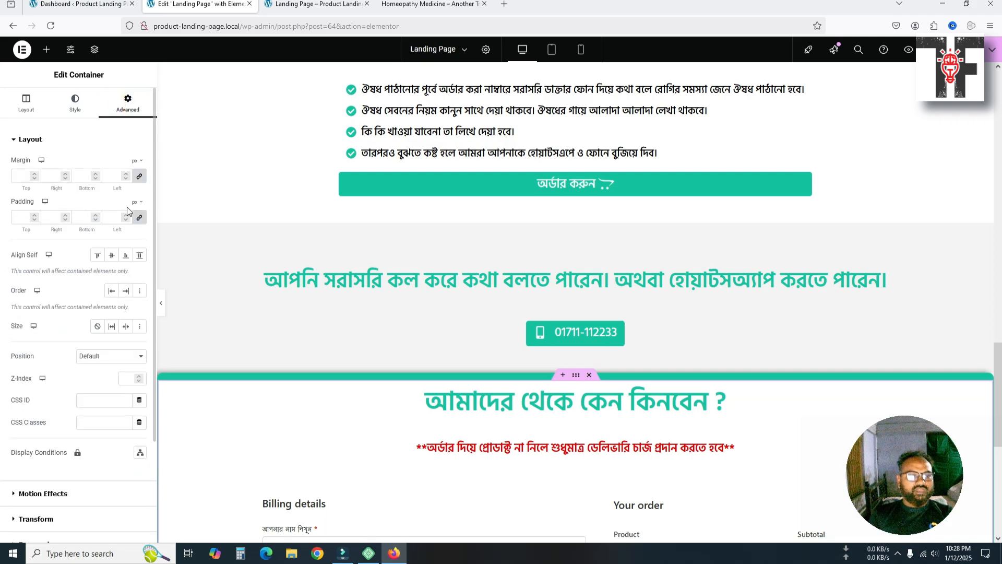
pyautogui.click(139, 218)
pyautogui.doubleClick(28, 218)
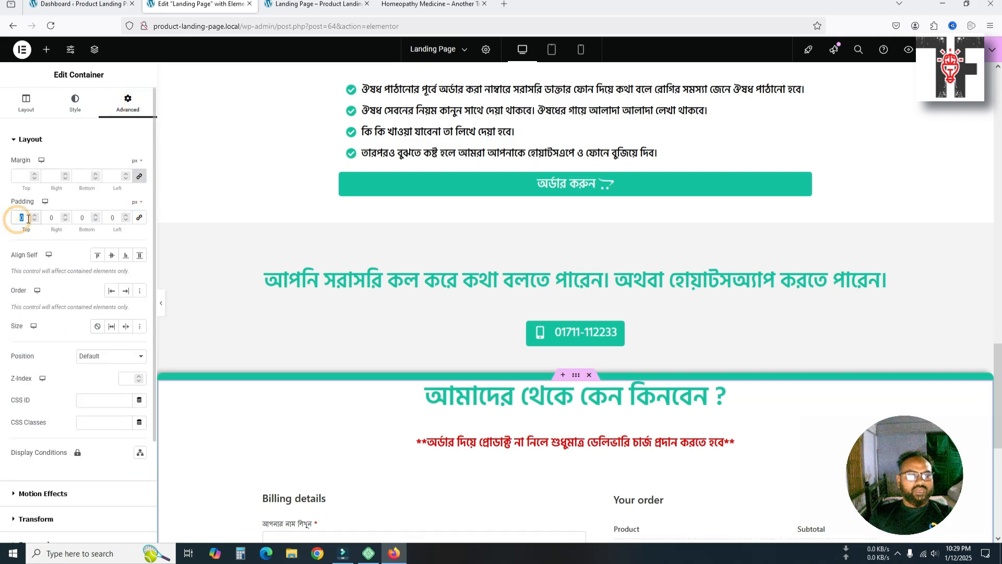
pyautogui.write('50')
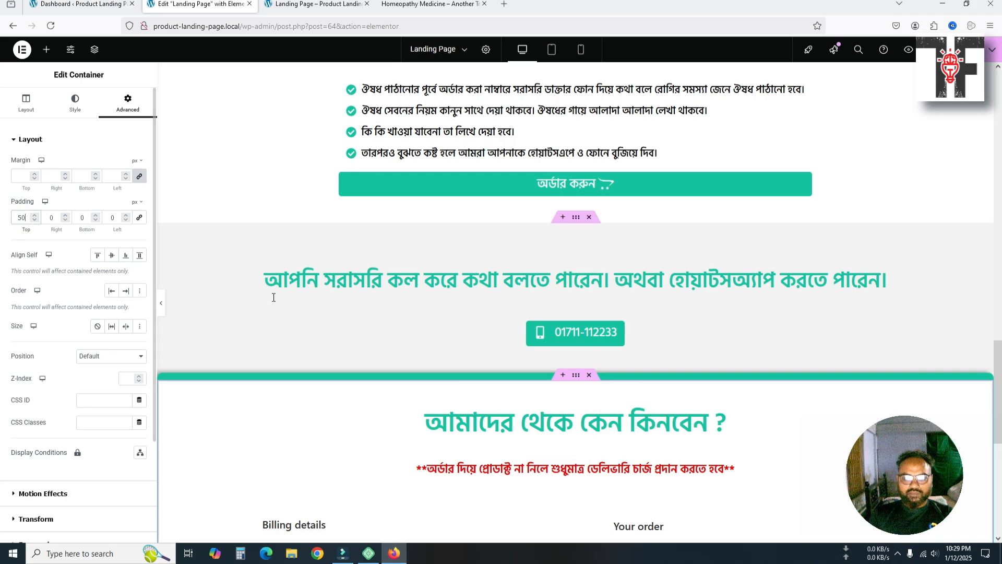
pyautogui.scroll(-1, 542, 347)
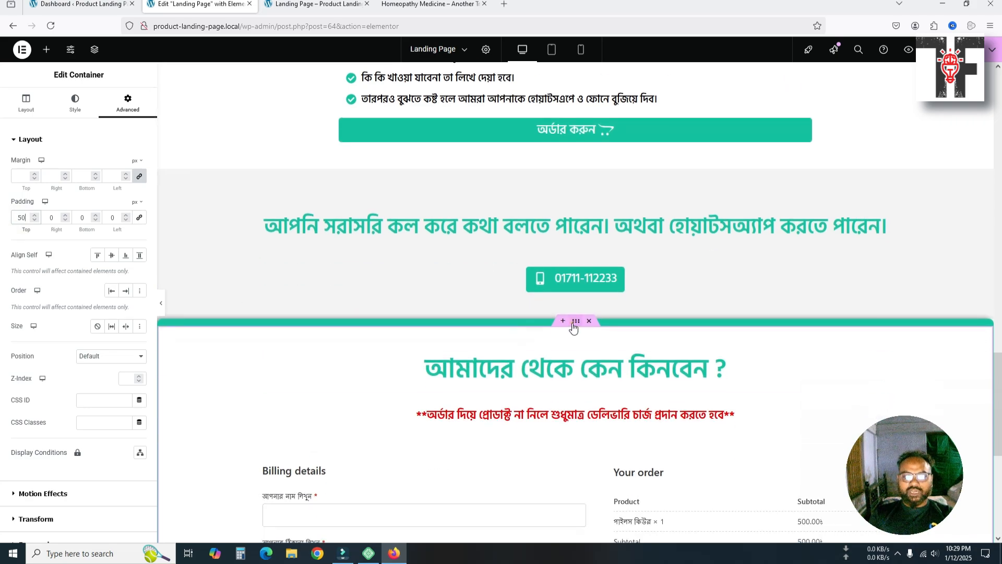
# Give the checkout container the CSS ID 'checkout'
pyautogui.click(33, 113)
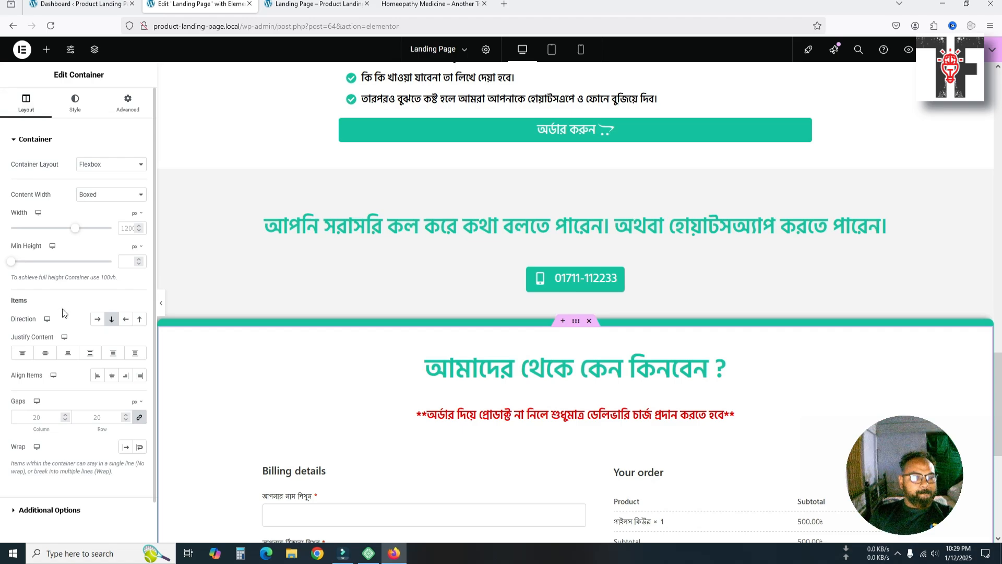
pyautogui.click(125, 103)
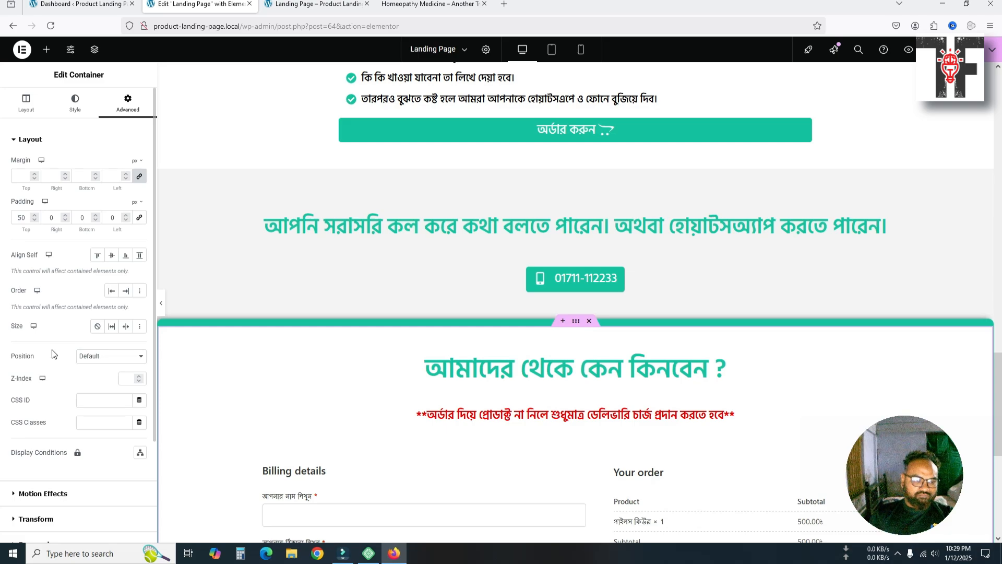
pyautogui.scroll(-2, 52, 351)
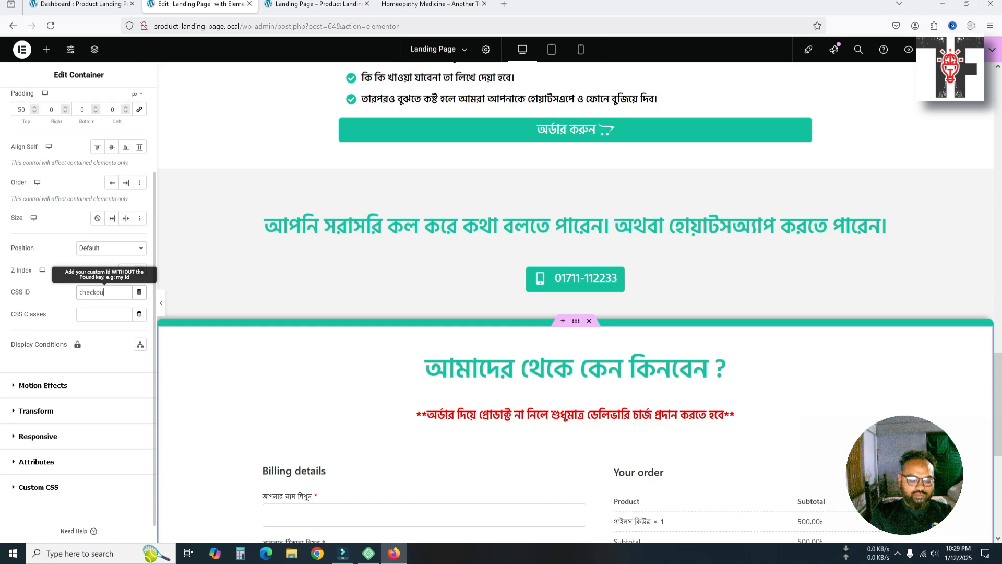
pyautogui.hotkey('ctrl', 'a')
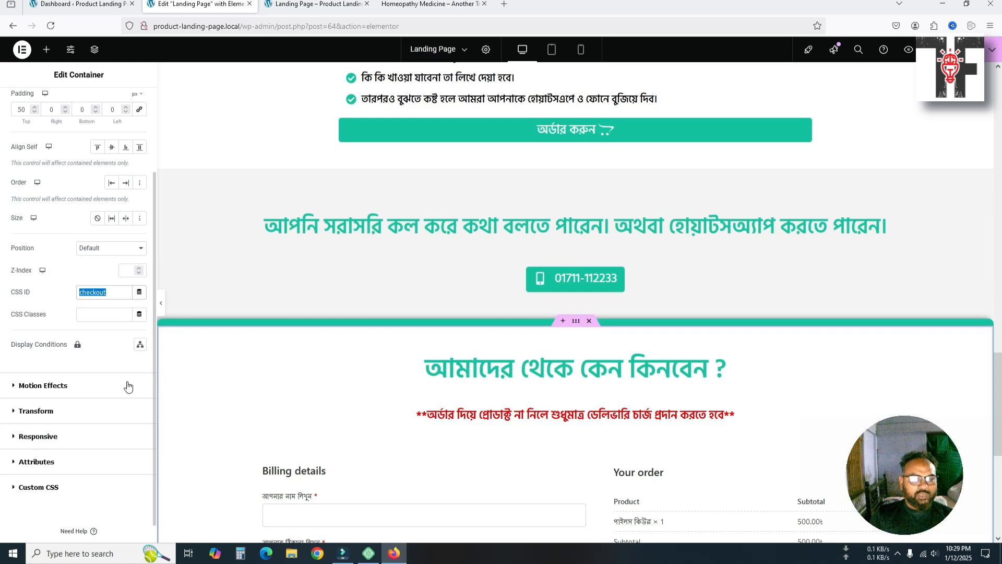
pyautogui.scroll(3, 122, 371)
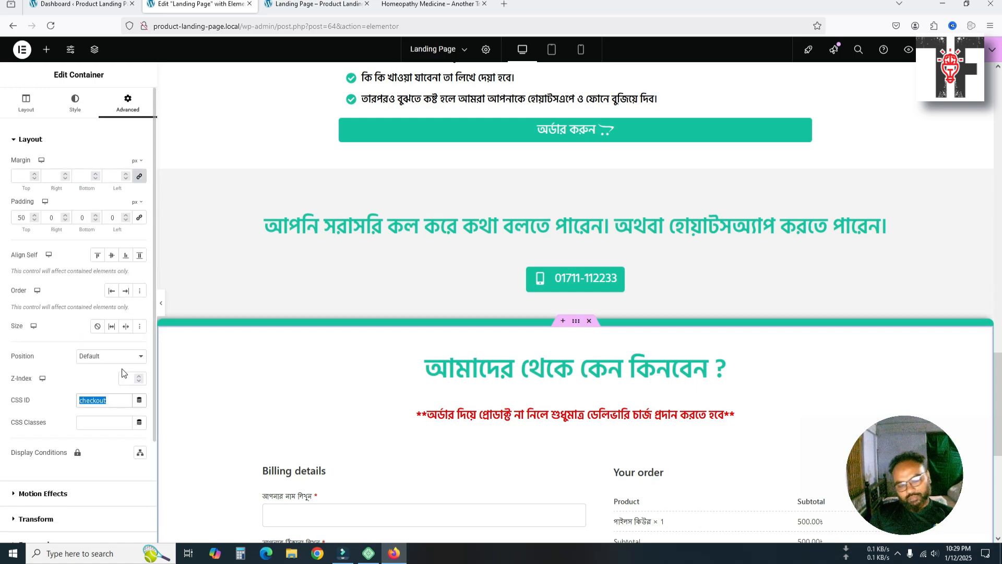
# Correct the link of the order button below the benefits list from #check-out to #checkout
pyautogui.click(576, 320)
pyautogui.scroll(4, 394, 343)
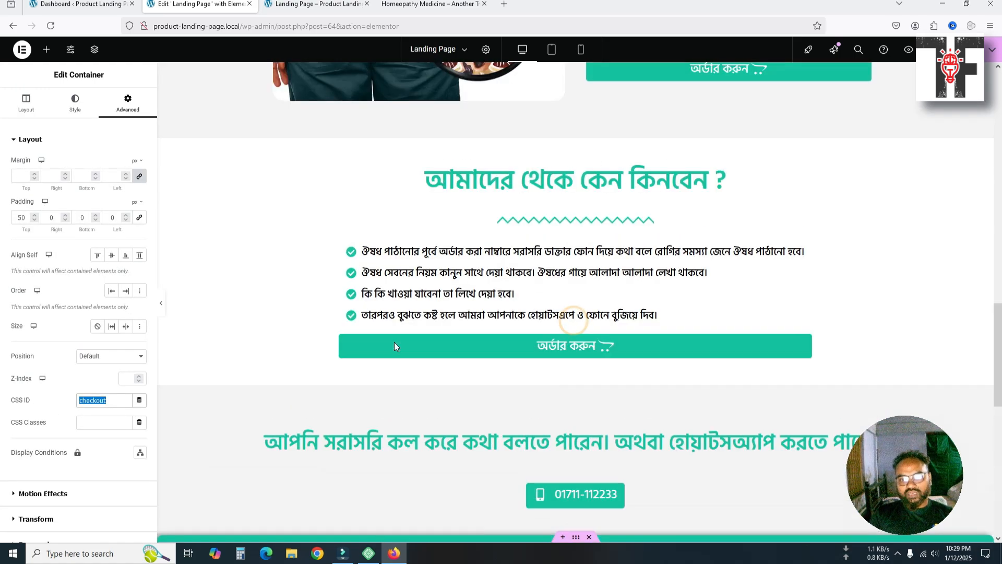
pyautogui.click(481, 336)
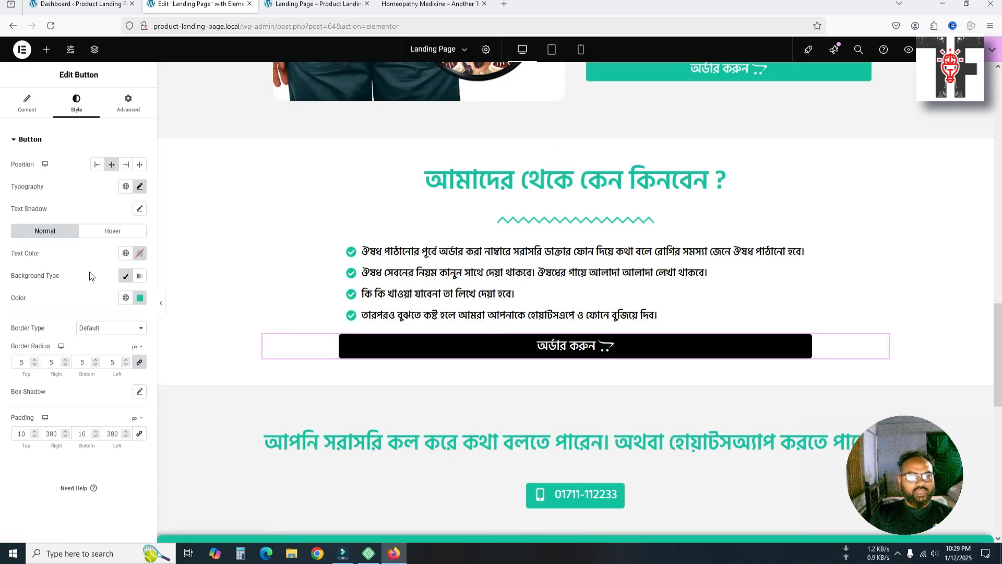
pyautogui.click(27, 104)
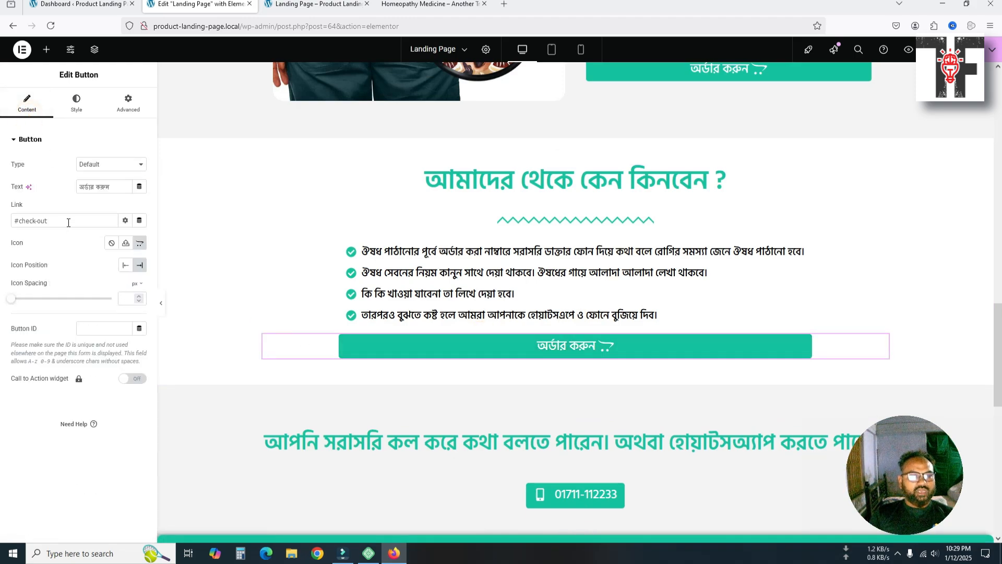
pyautogui.moveTo(67, 221); pyautogui.dragTo(20, 221)
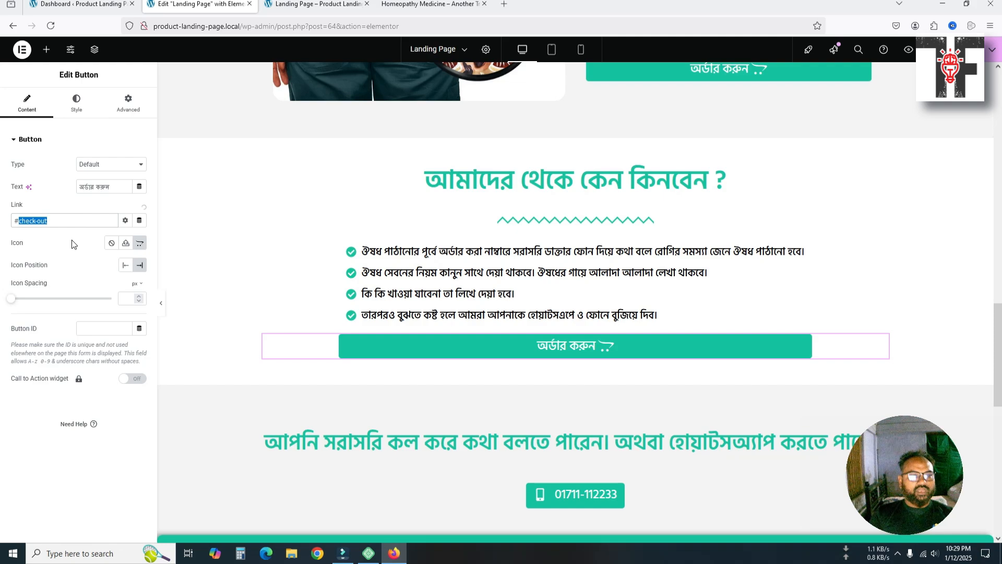
pyautogui.write('checkout')
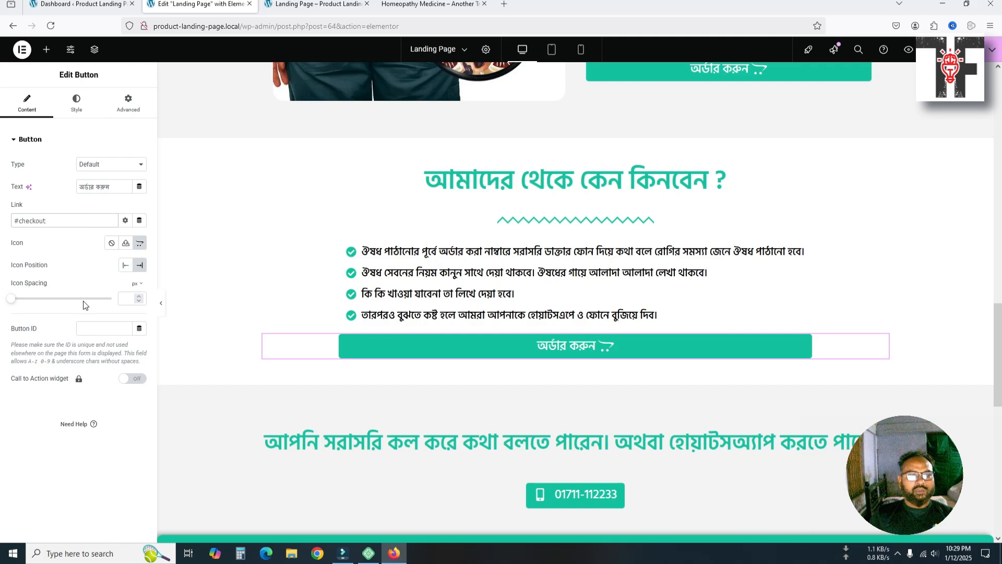
pyautogui.scroll(2, 422, 287)
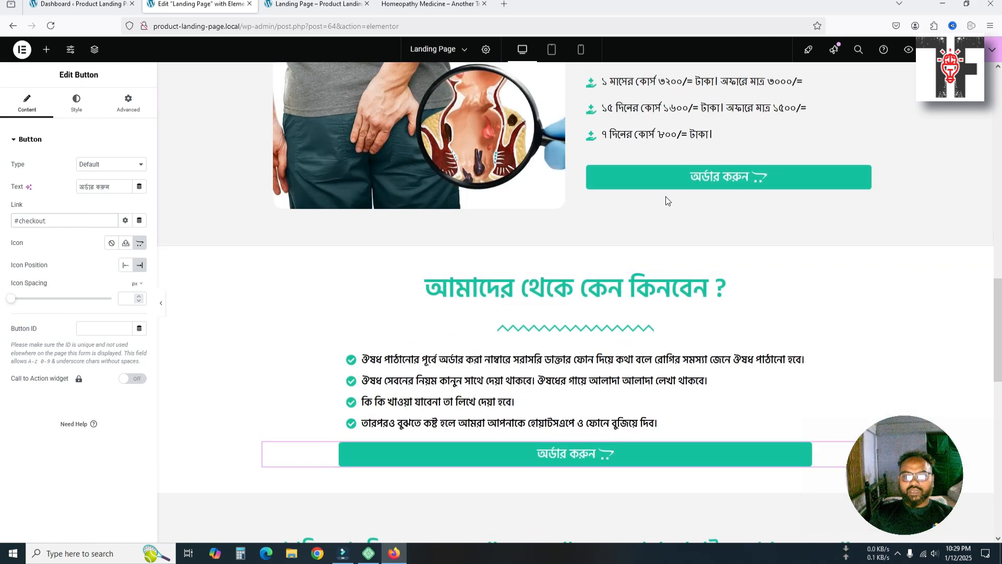
# Correct the pricing-section order button link to #checkout and switch to the preview
pyautogui.click(675, 182)
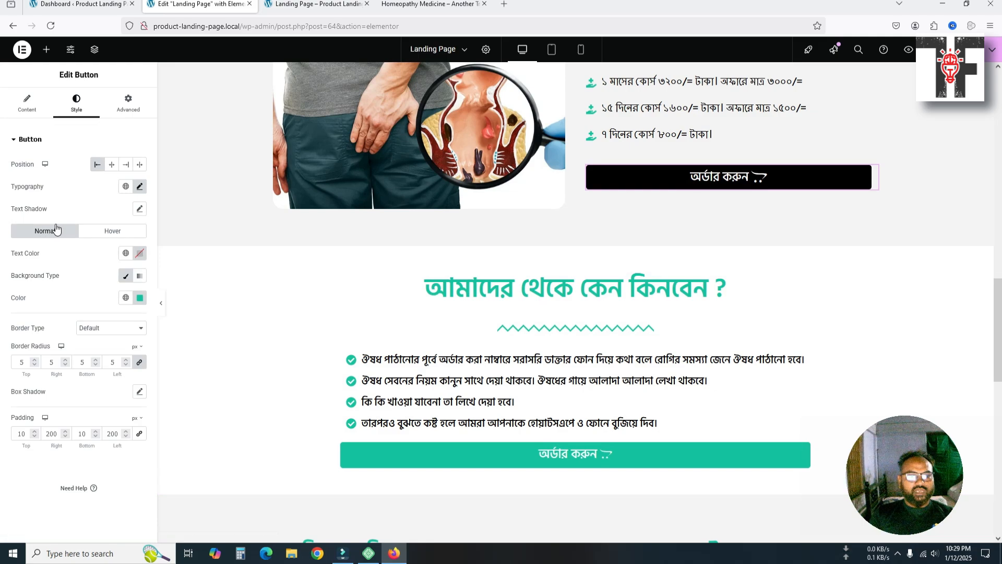
pyautogui.click(28, 108)
pyautogui.moveTo(56, 221); pyautogui.dragTo(21, 223)
pyautogui.write('checkout')
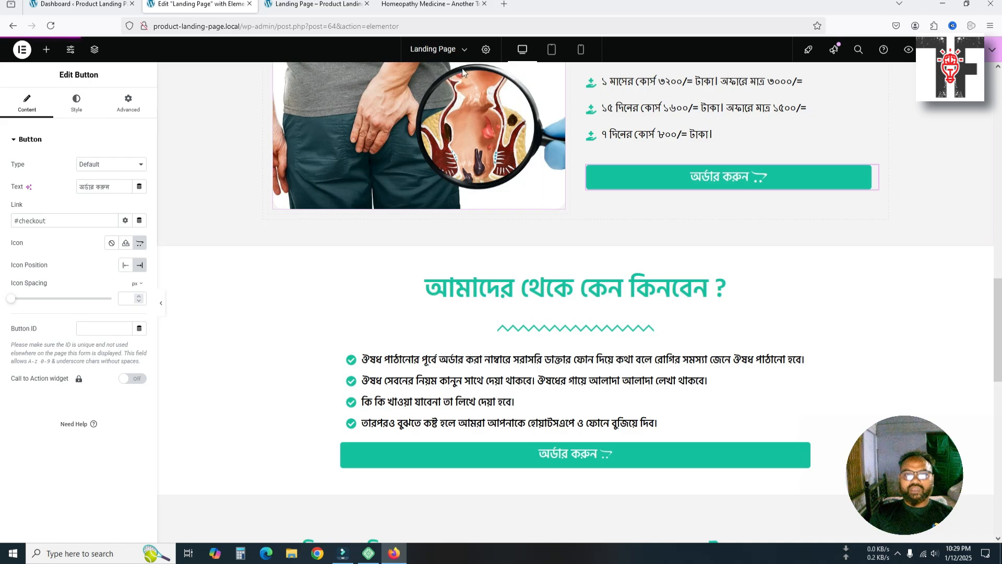
pyautogui.click(319, 4)
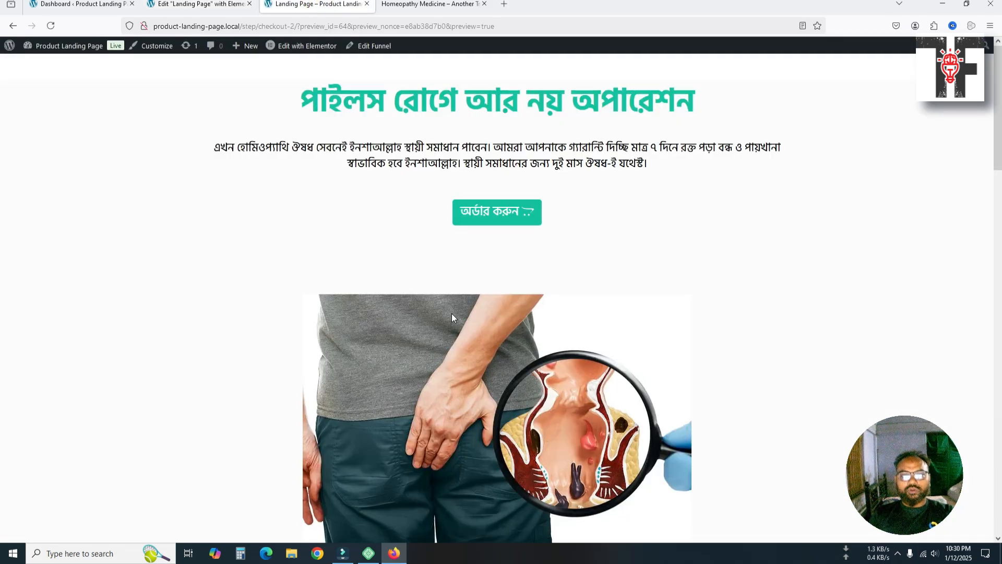
# Test that the order buttons jump to the checkout form, then return to the editor
pyautogui.scroll(-12, 452, 313)
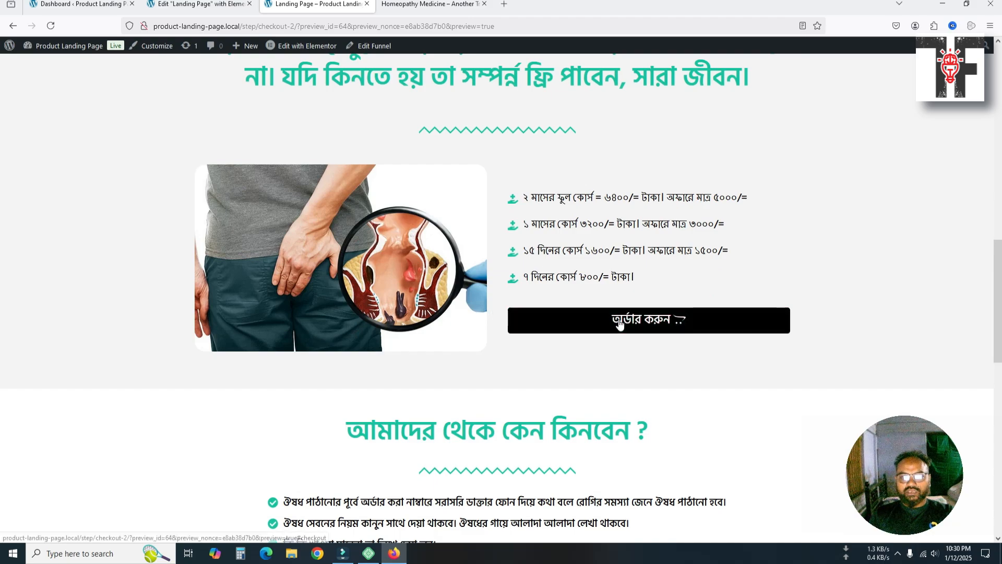
pyautogui.click(619, 324)
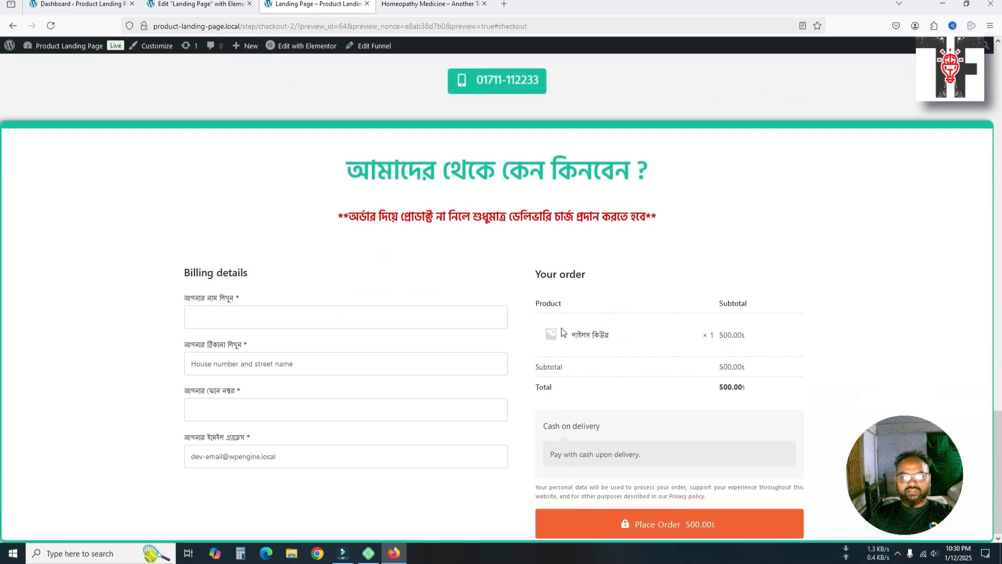
pyautogui.scroll(6, 561, 332)
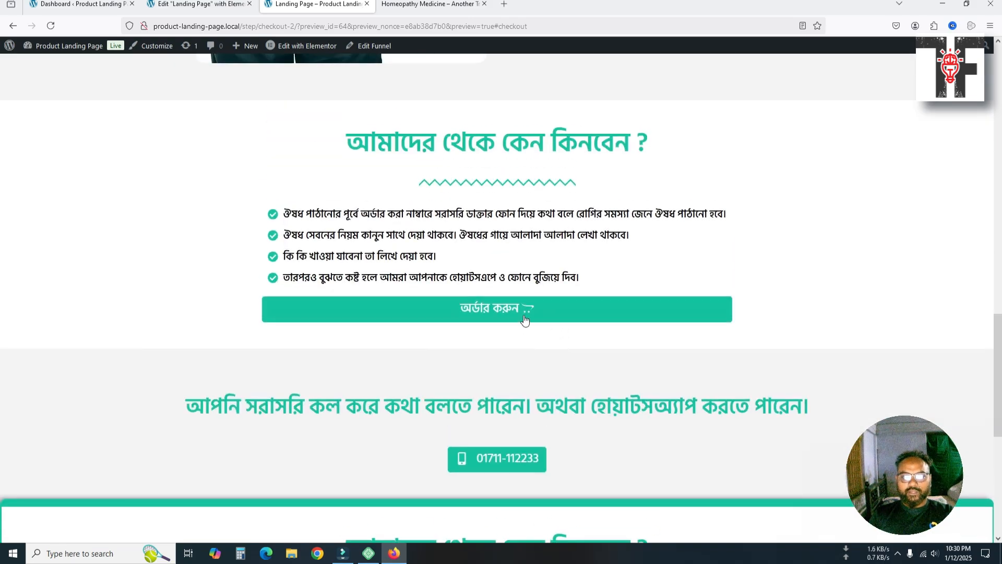
pyautogui.click(526, 316)
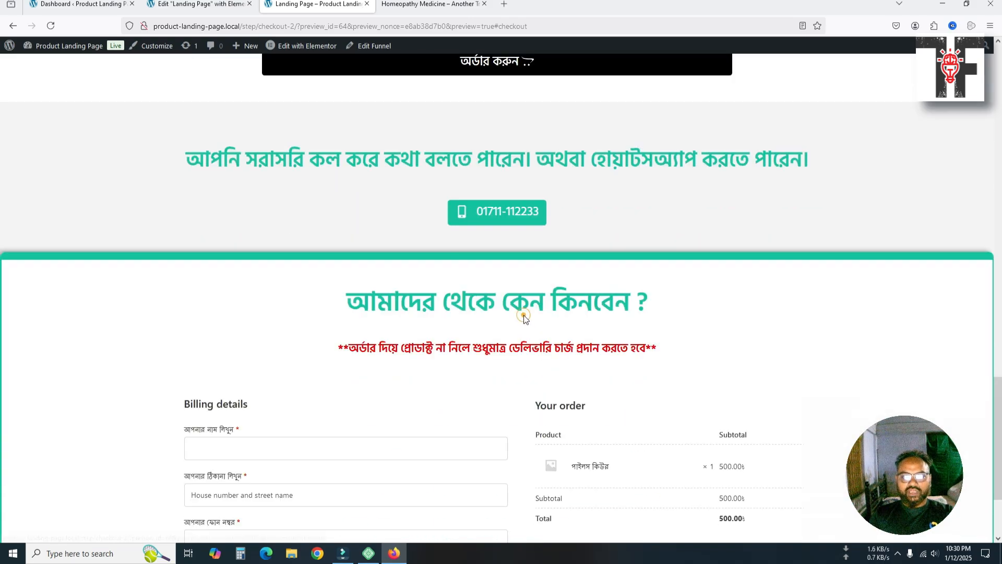
pyautogui.scroll(15, 502, 328)
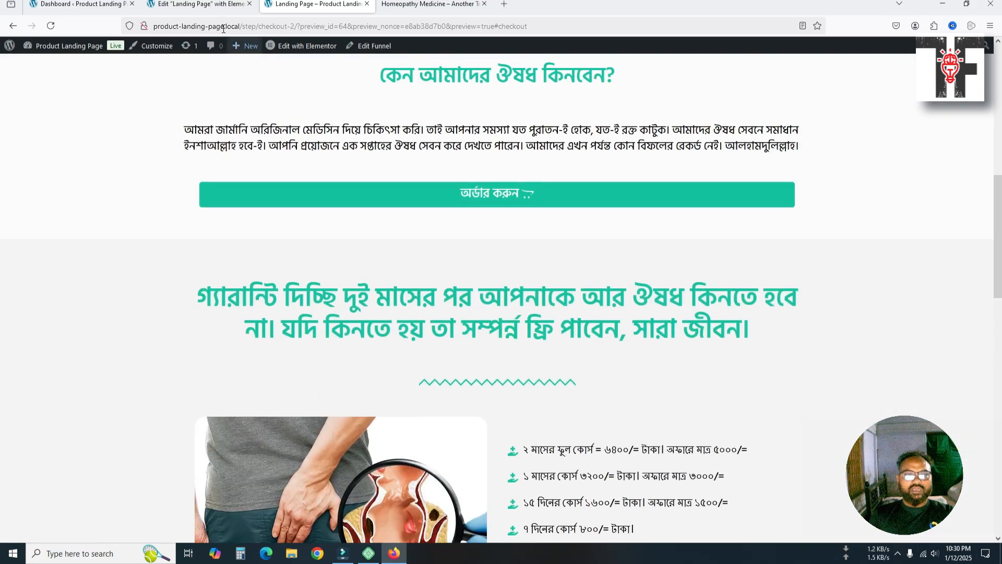
pyautogui.click(211, 6)
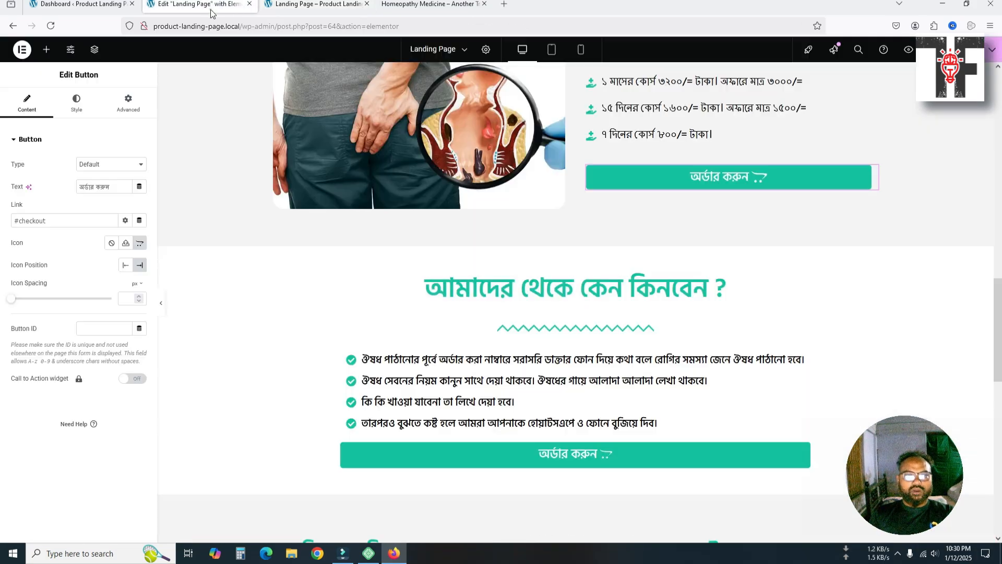
# Set the why-buy and hero order button links to #checkout
pyautogui.scroll(5, 410, 260)
pyautogui.scroll(5, 409, 259)
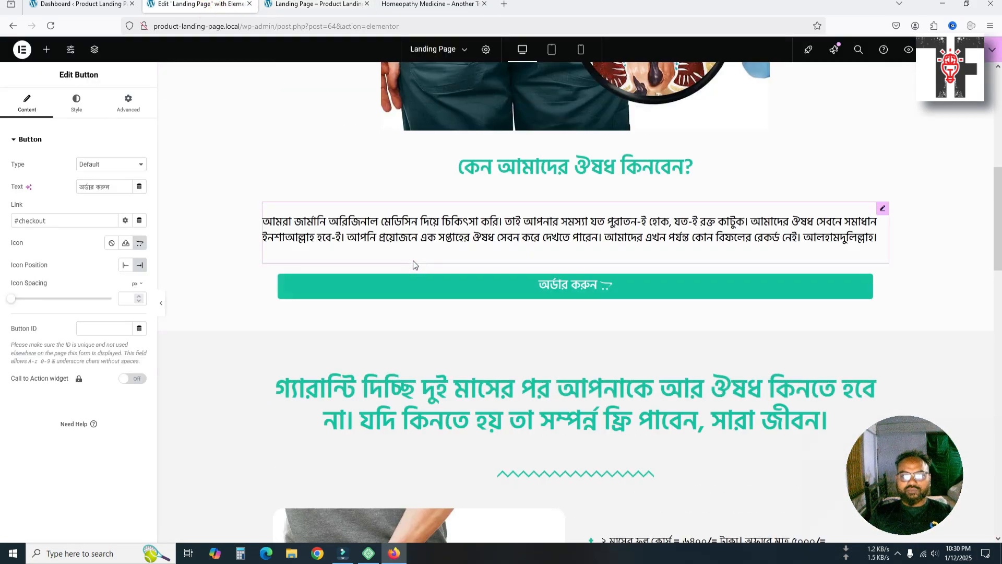
pyautogui.click(452, 283)
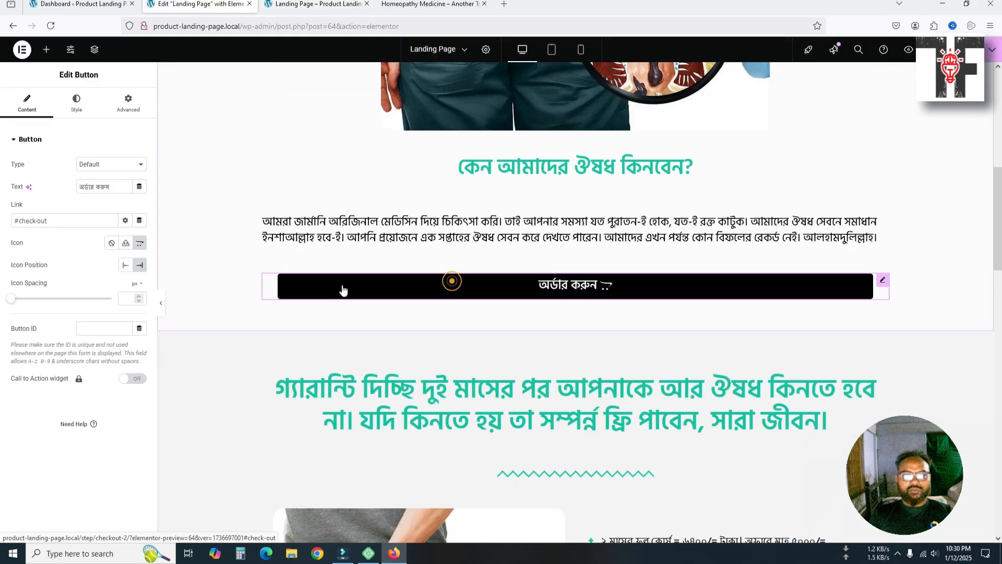
pyautogui.tripleClick(64, 219)
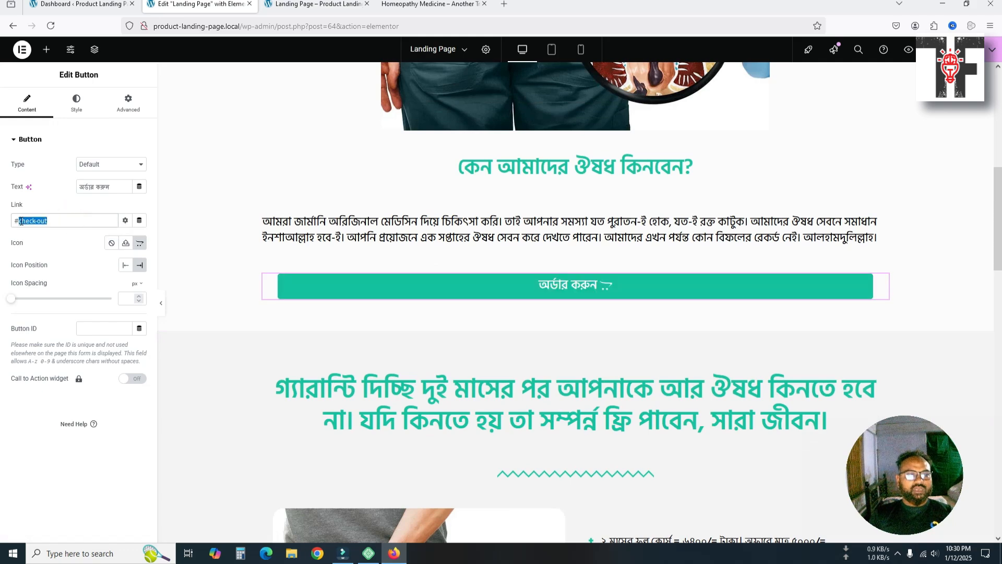
pyautogui.write('#checkout')
pyautogui.scroll(10, 474, 262)
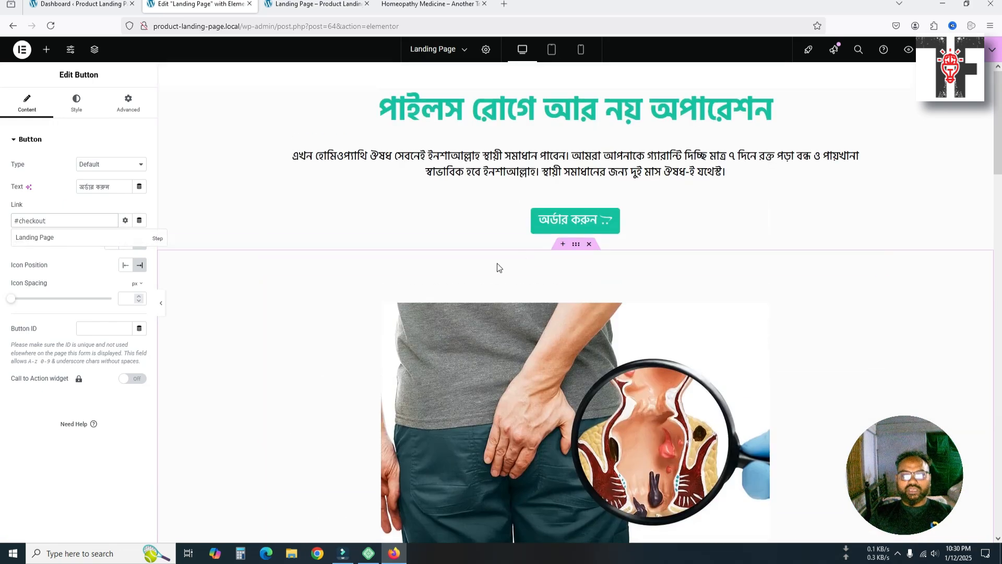
pyautogui.click(572, 230)
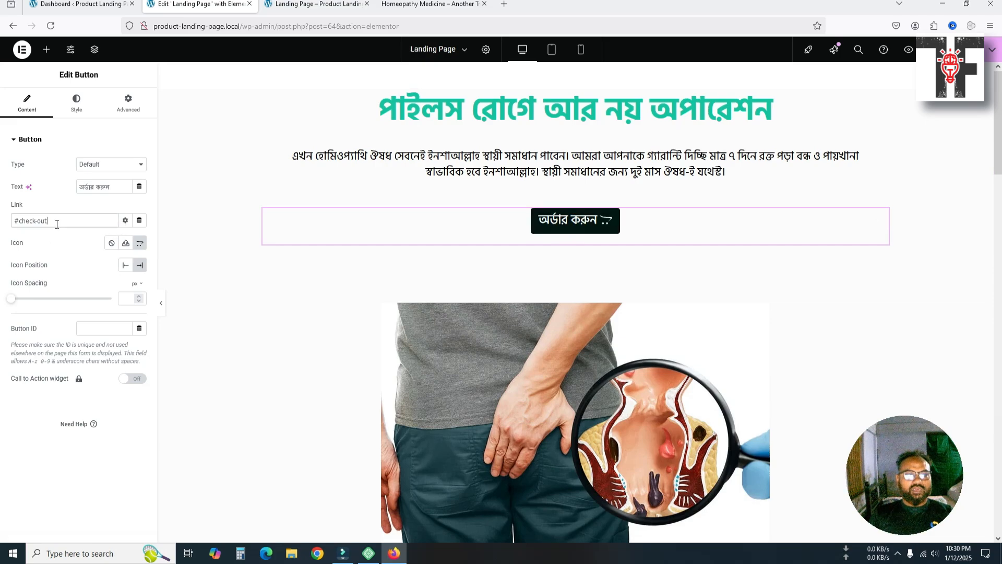
pyautogui.moveTo(56, 224); pyautogui.dragTo(20, 221)
pyautogui.write('checkout')
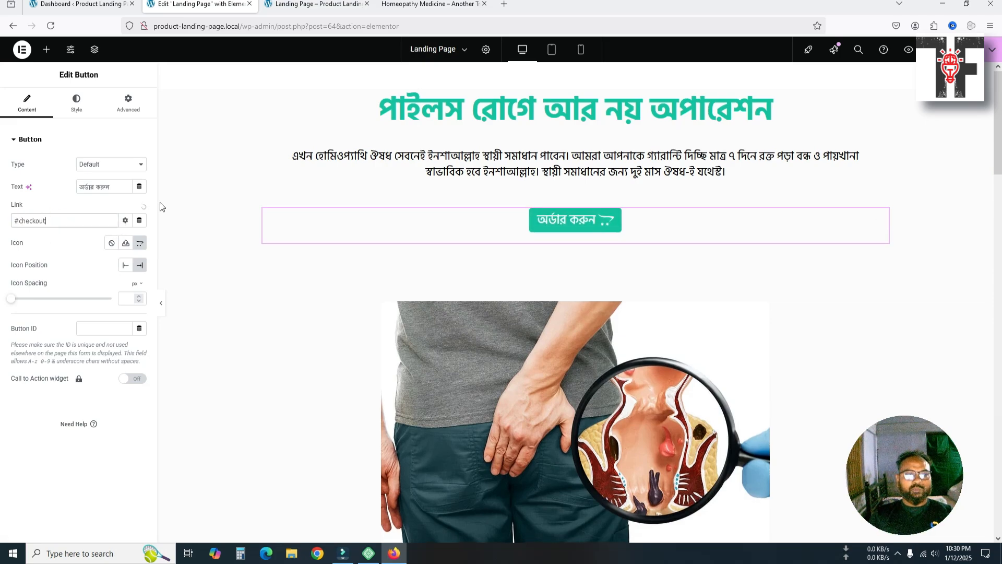
# Save the page and scroll the preview down to the checkout form with its 500.00 total
pyautogui.click(951, 49)
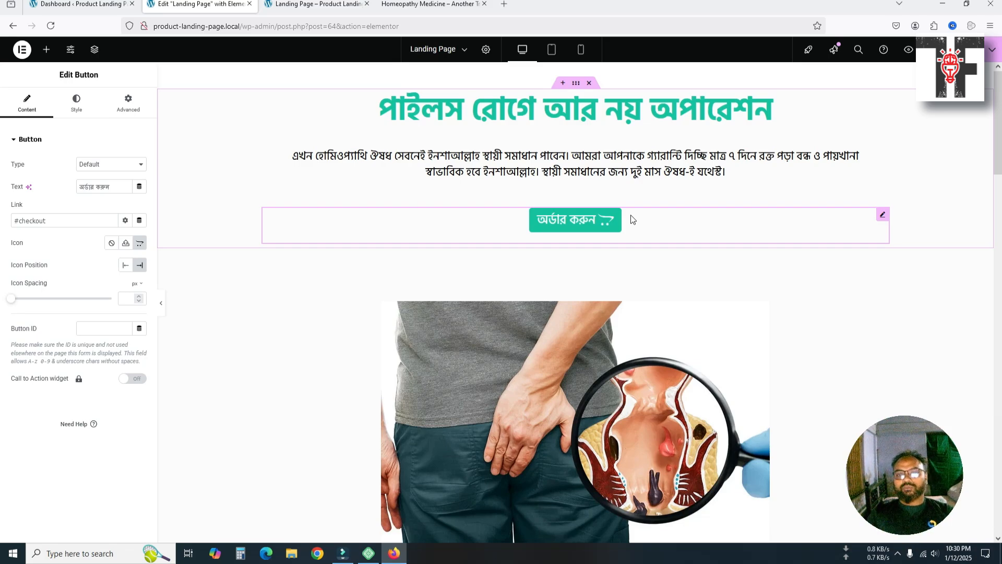
pyautogui.scroll(-10, 643, 274)
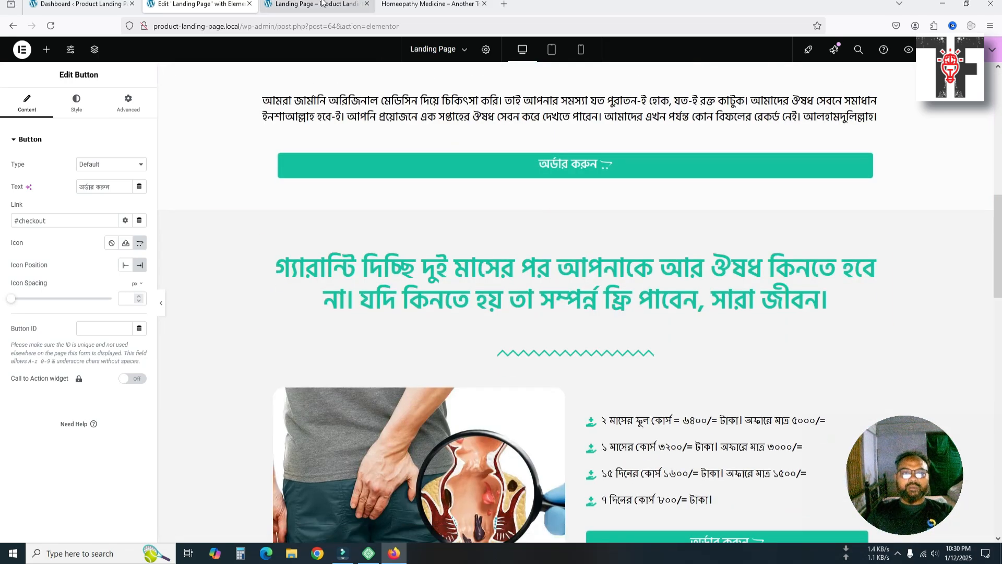
pyautogui.click(322, 5)
pyautogui.scroll(-10, 447, 237)
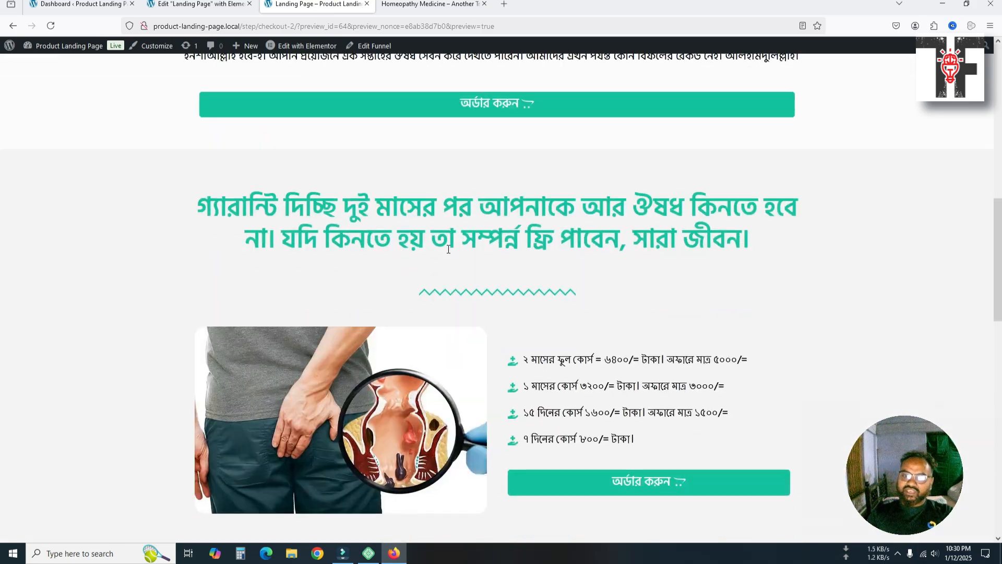
pyautogui.scroll(-12, 448, 249)
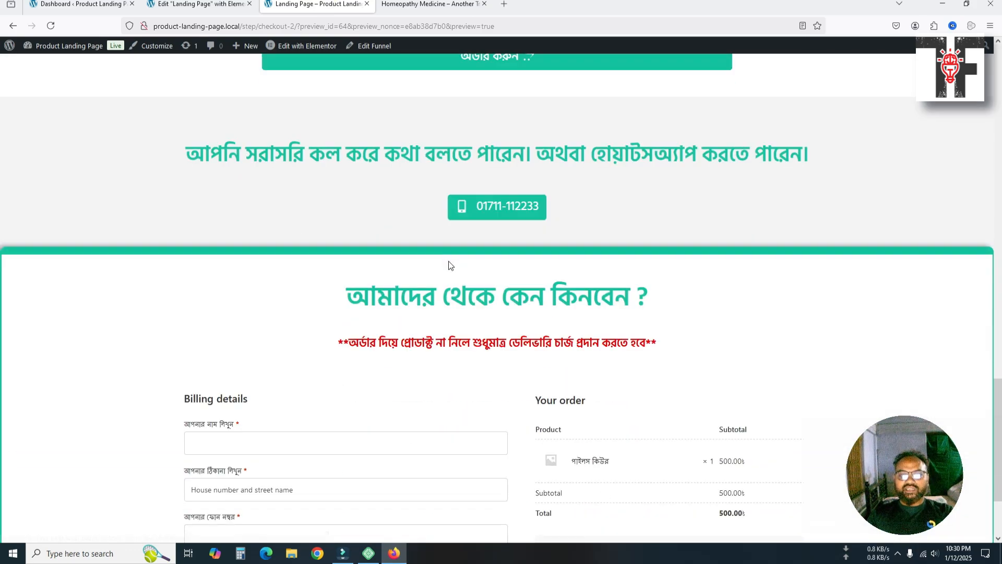
pyautogui.scroll(-2, 450, 265)
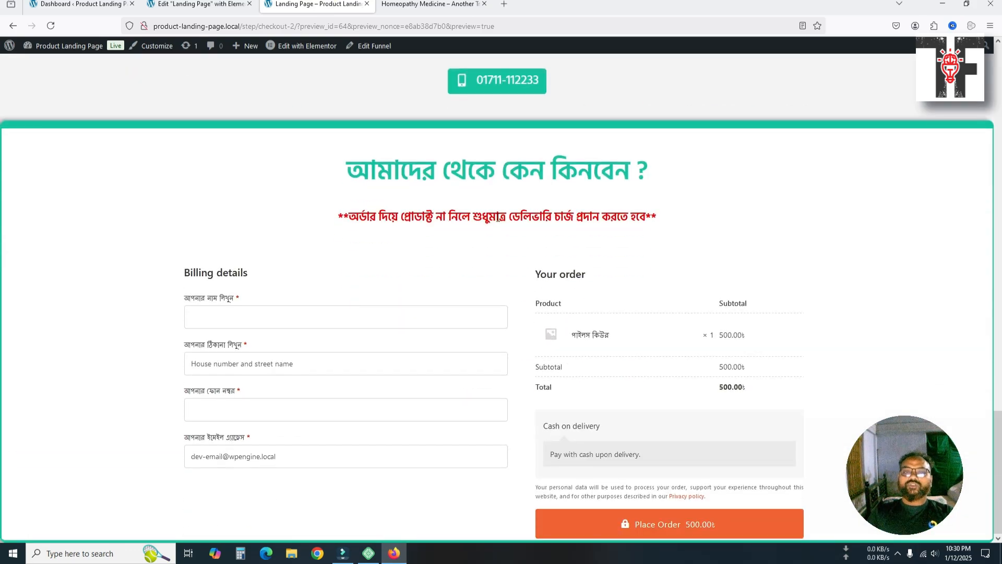